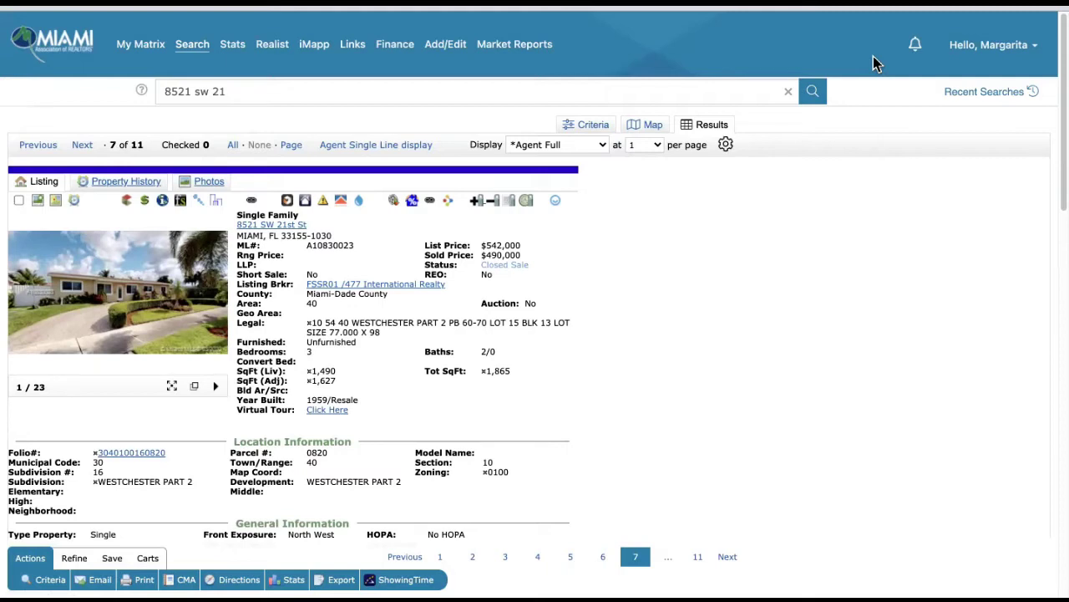
# - Start a fresh RE1/RE2 Single Family/Condo search from the Search menu
pyautogui.scroll(-1, 693, 363)
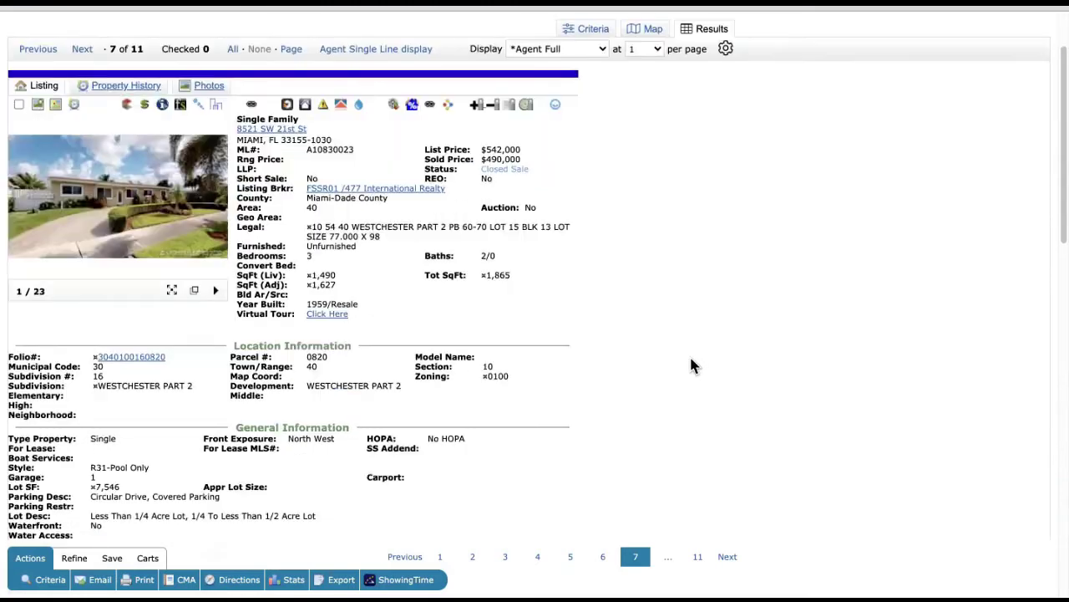
pyautogui.scroll(-3, 691, 365)
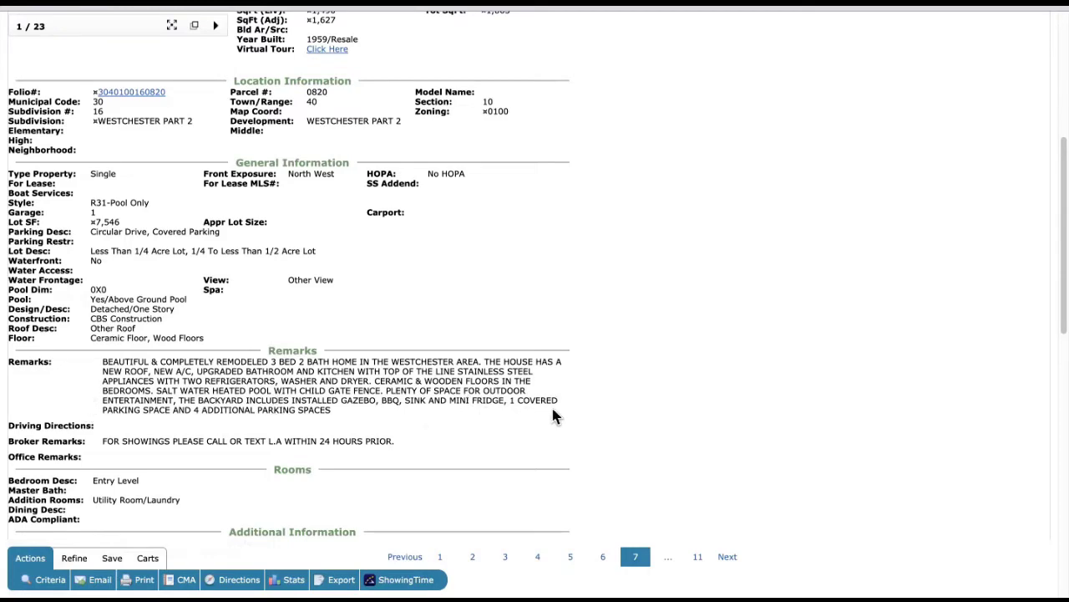
pyautogui.scroll(-3, 553, 356)
pyautogui.scroll(7, 546, 351)
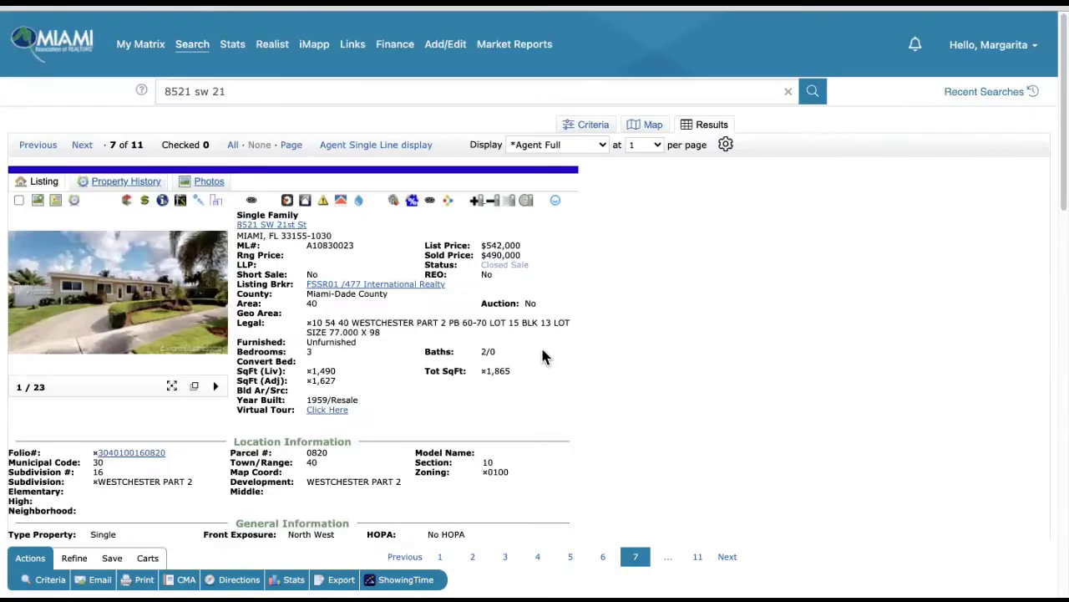
pyautogui.moveTo(141, 46)
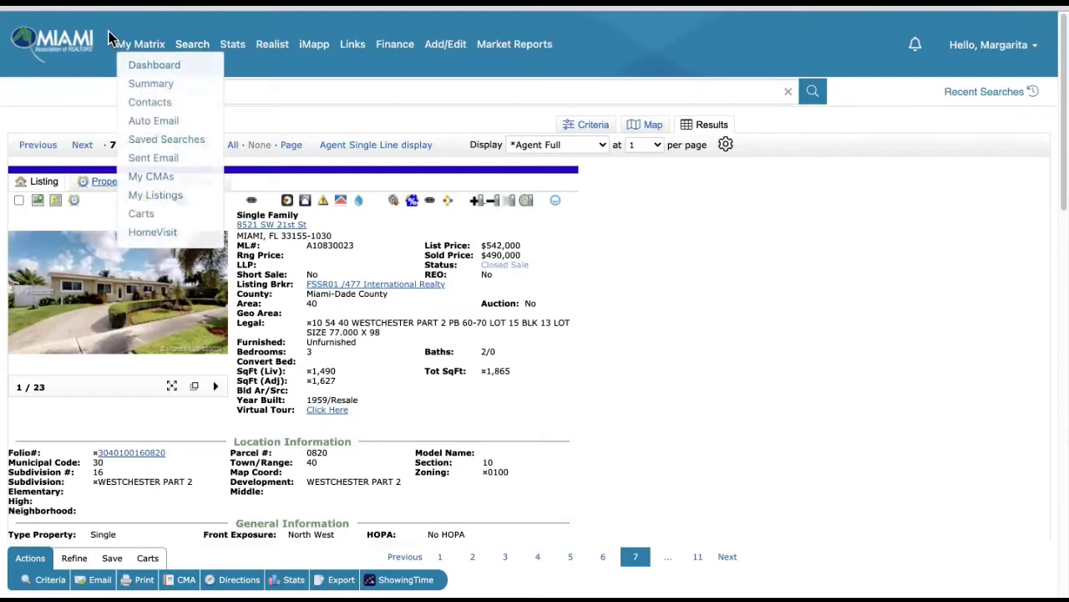
pyautogui.moveTo(188, 52)
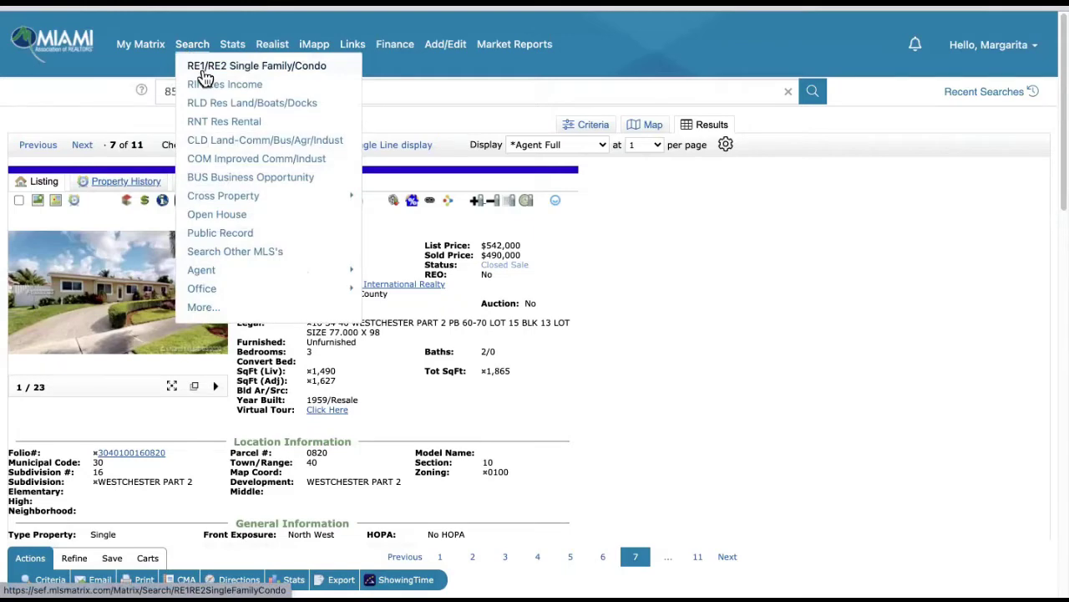
pyautogui.click(205, 75)
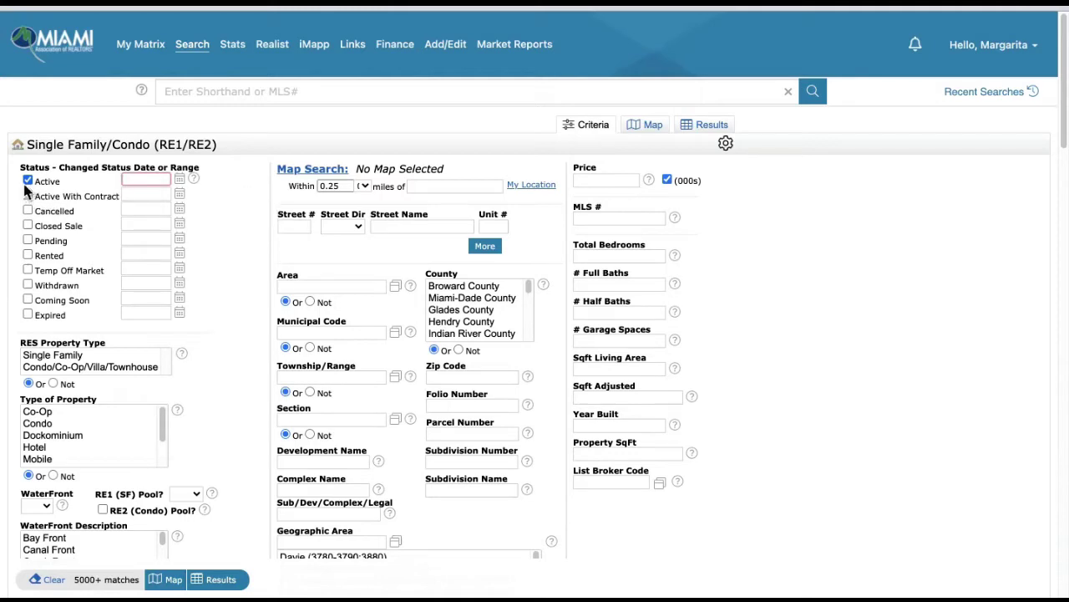
# - Add Closed Sale, Active With Contract and Pending statuses, and restrict to Single Family
pyautogui.click(28, 226)
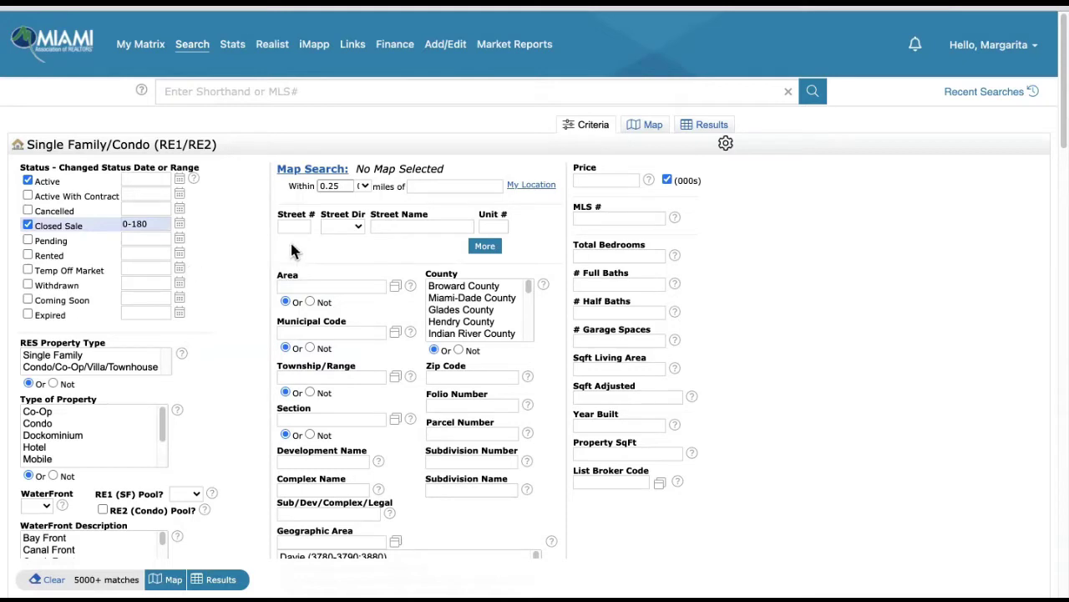
pyautogui.click(27, 196)
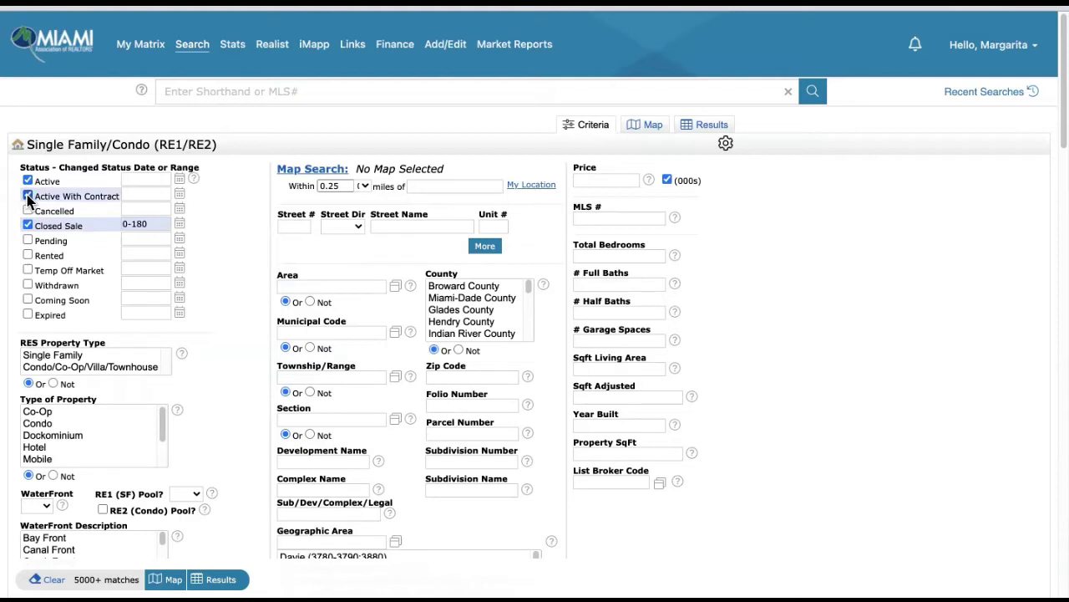
pyautogui.click(29, 241)
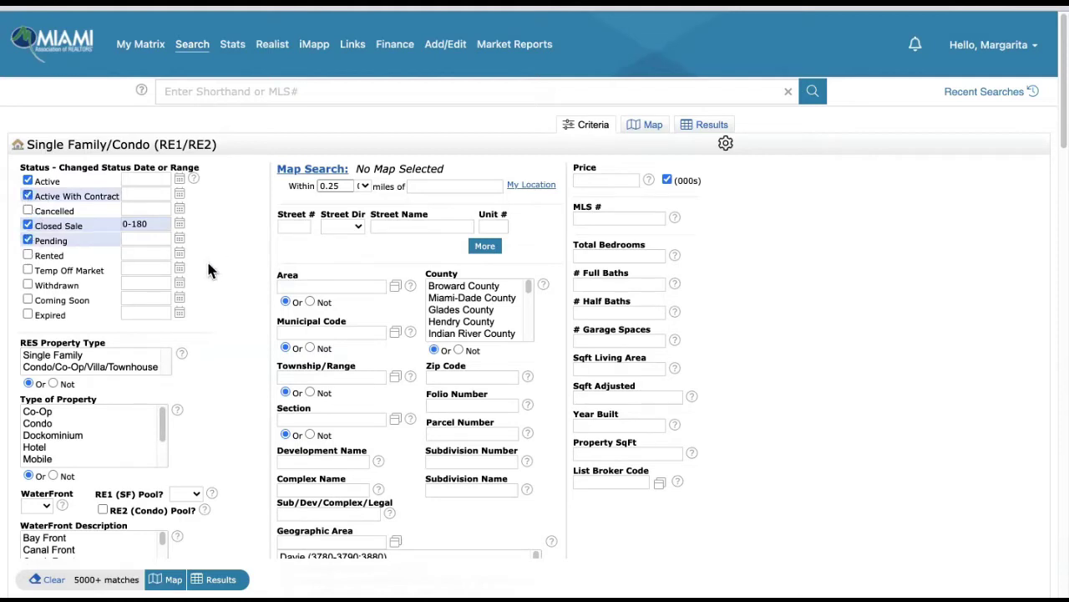
pyautogui.click(64, 355)
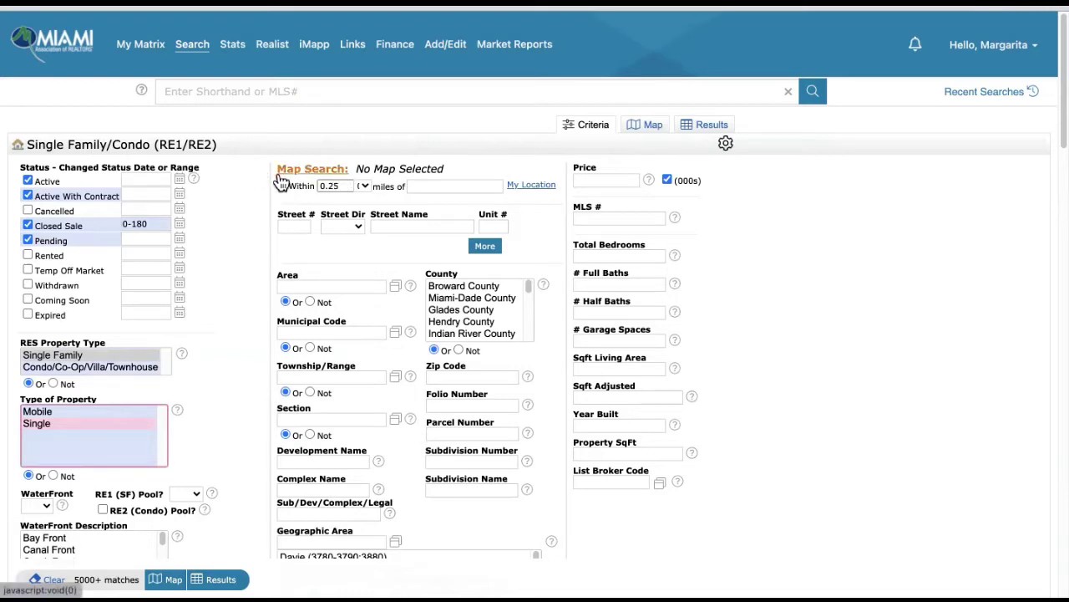
pyautogui.click(362, 188)
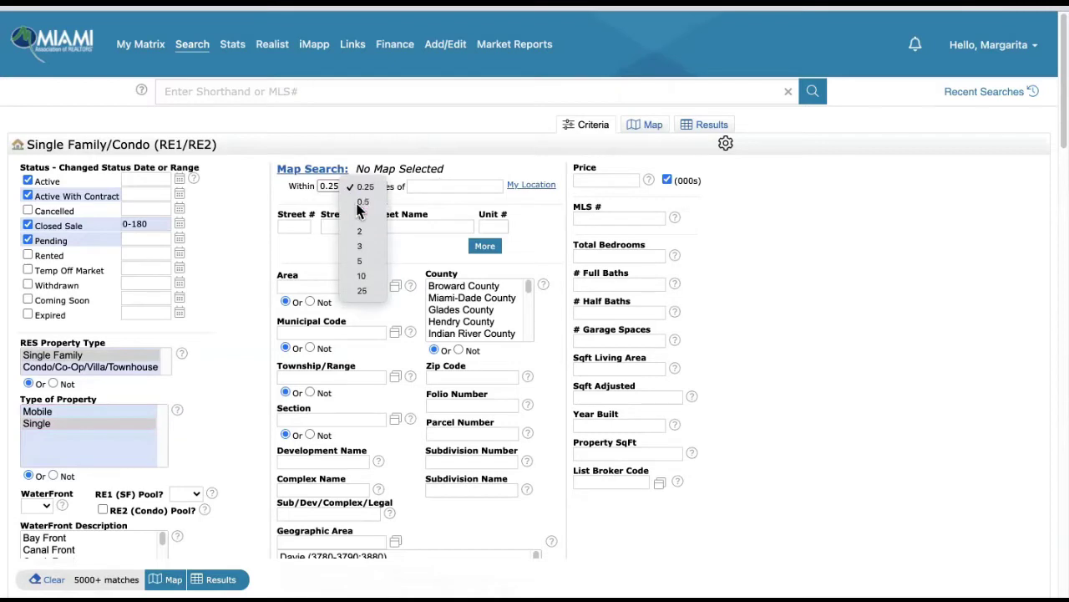
pyautogui.click(359, 210)
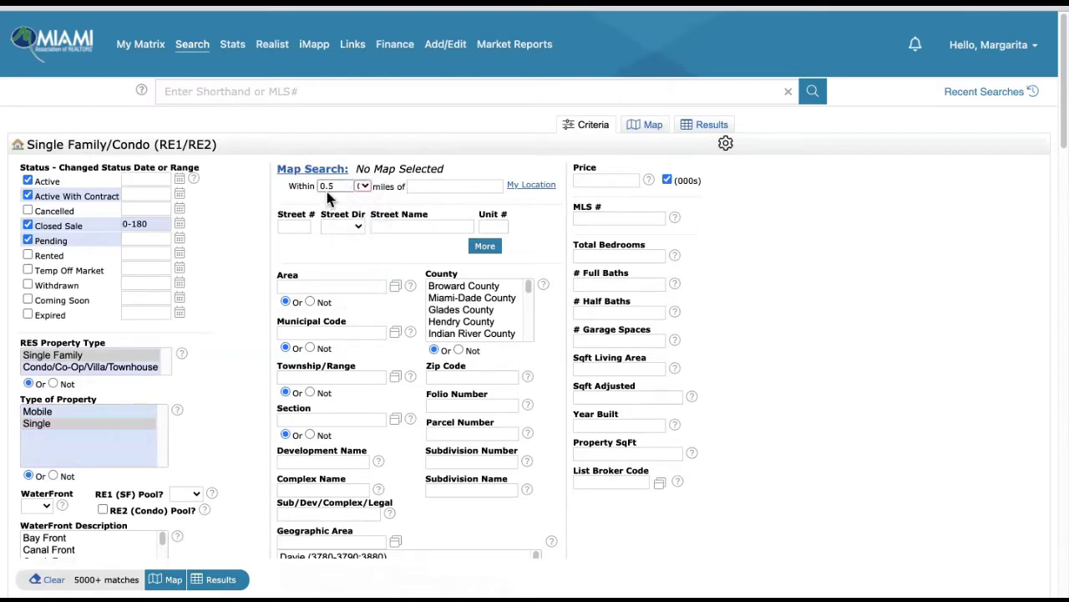
pyautogui.click(432, 185)
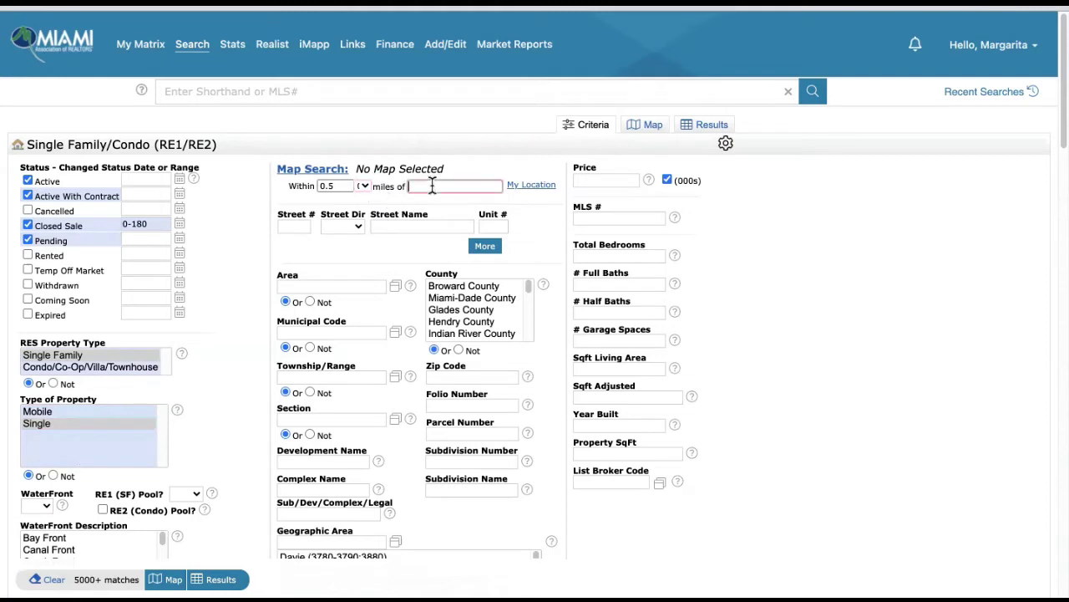
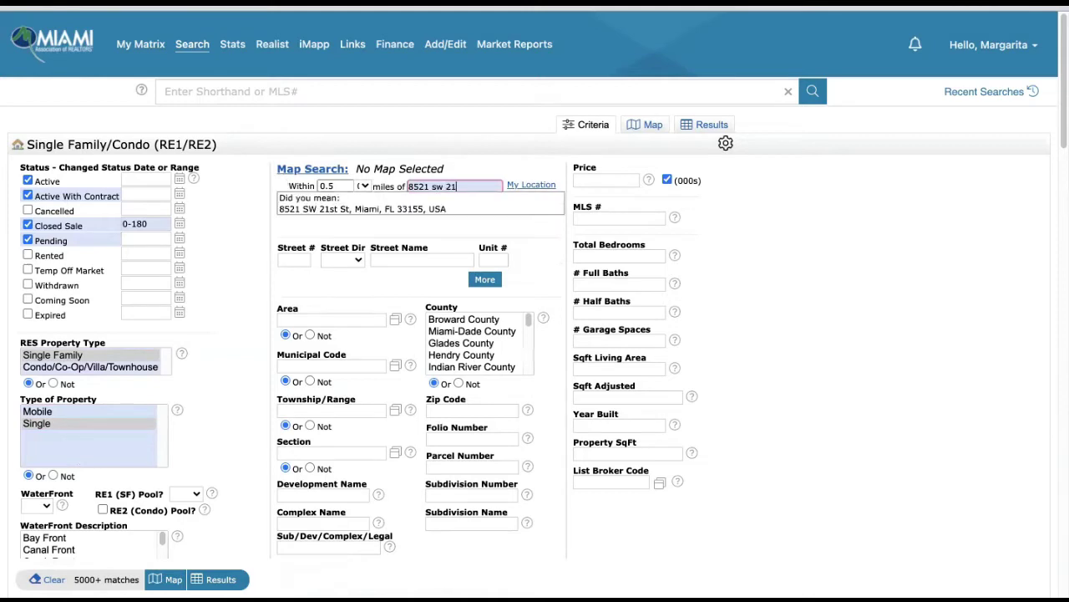
pyautogui.press('Tab')
pyautogui.click(437, 211)
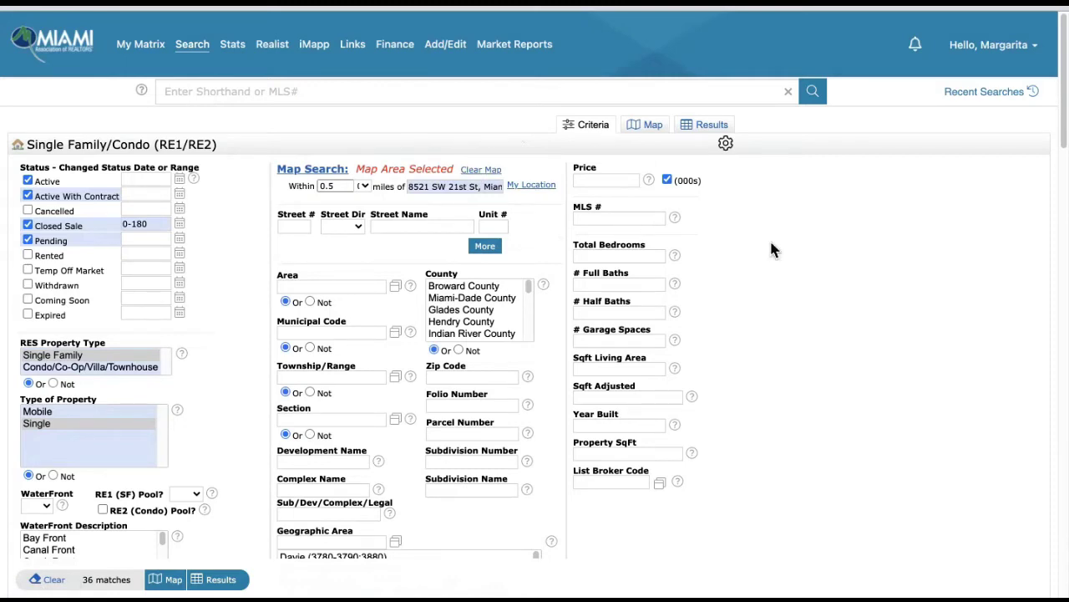
# - Enter 3 in Total Bedrooms and 2 in # Full Baths
pyautogui.click(625, 257)
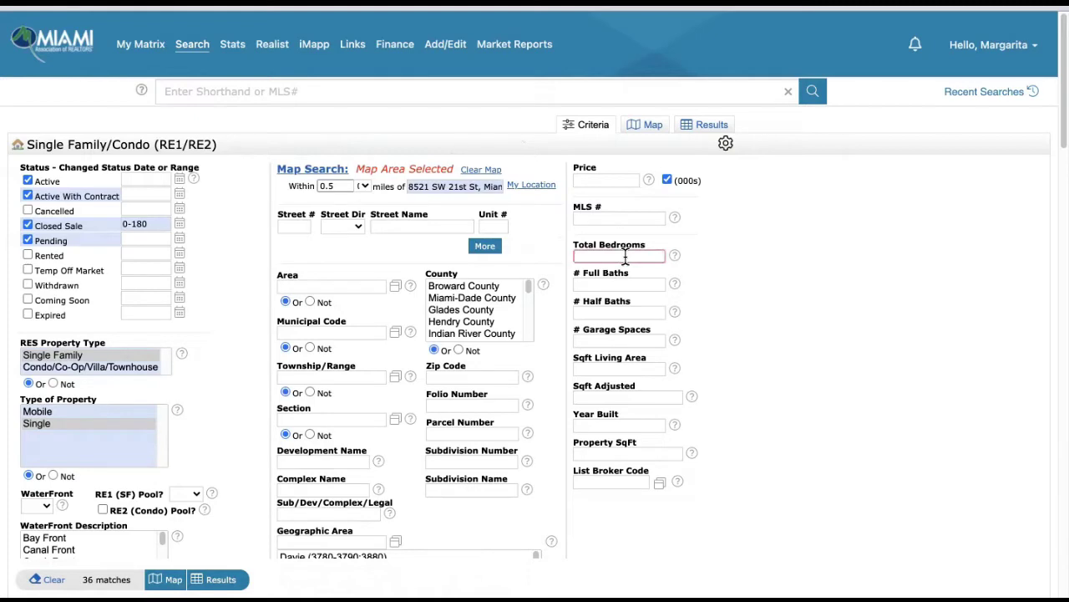
pyautogui.write('3')
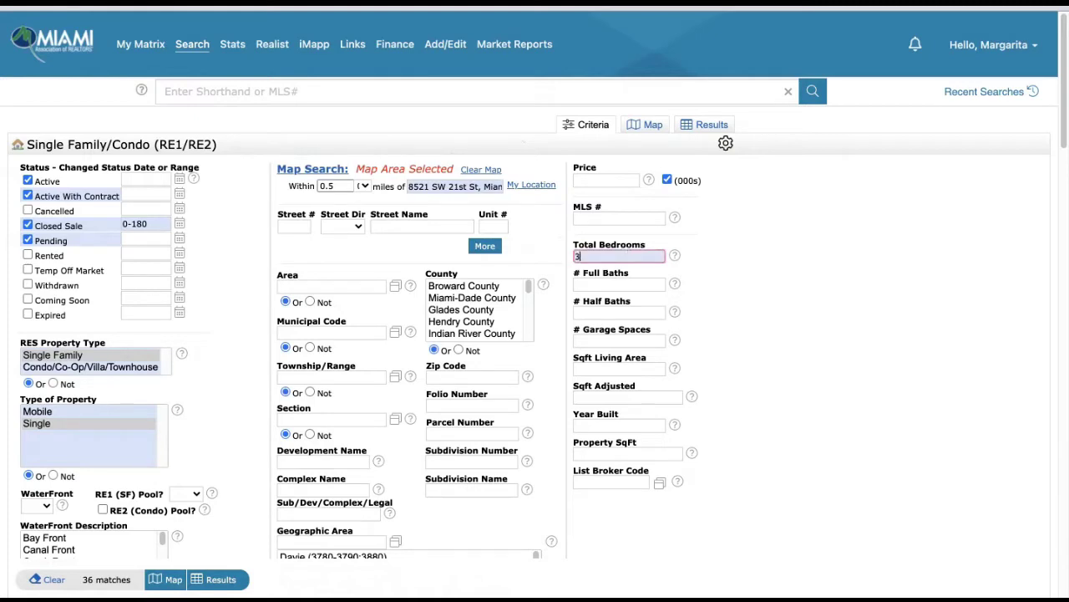
pyautogui.click(623, 284)
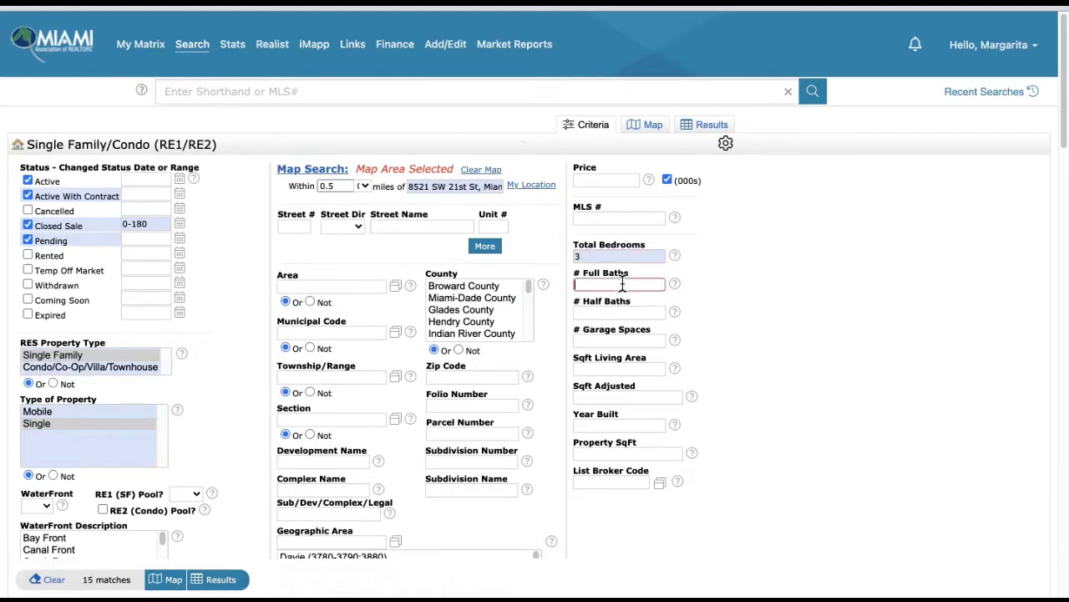
pyautogui.write('2')
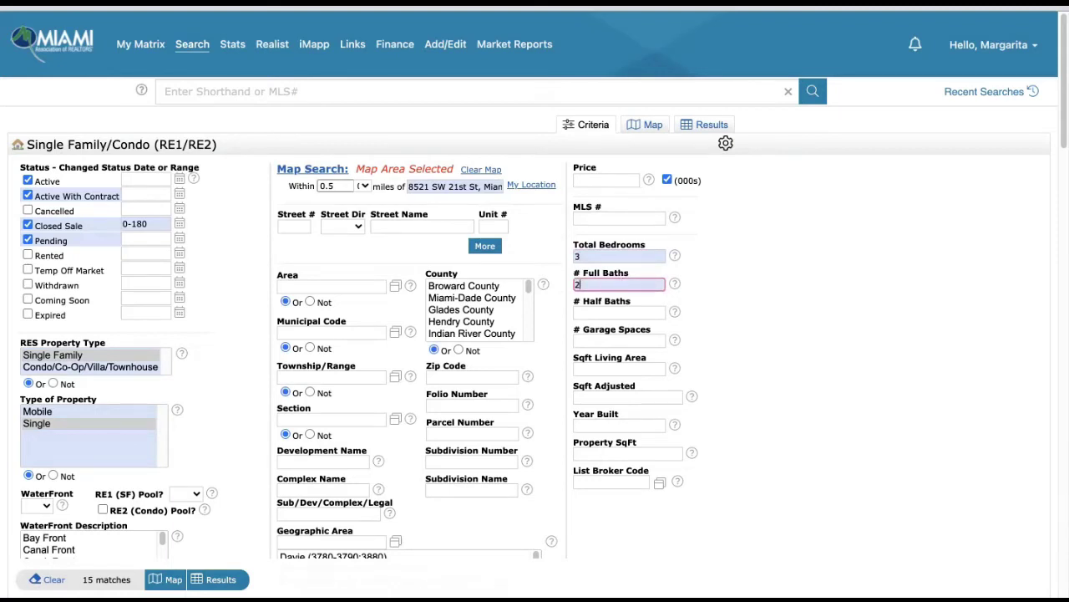
pyautogui.scroll(-1, 736, 341)
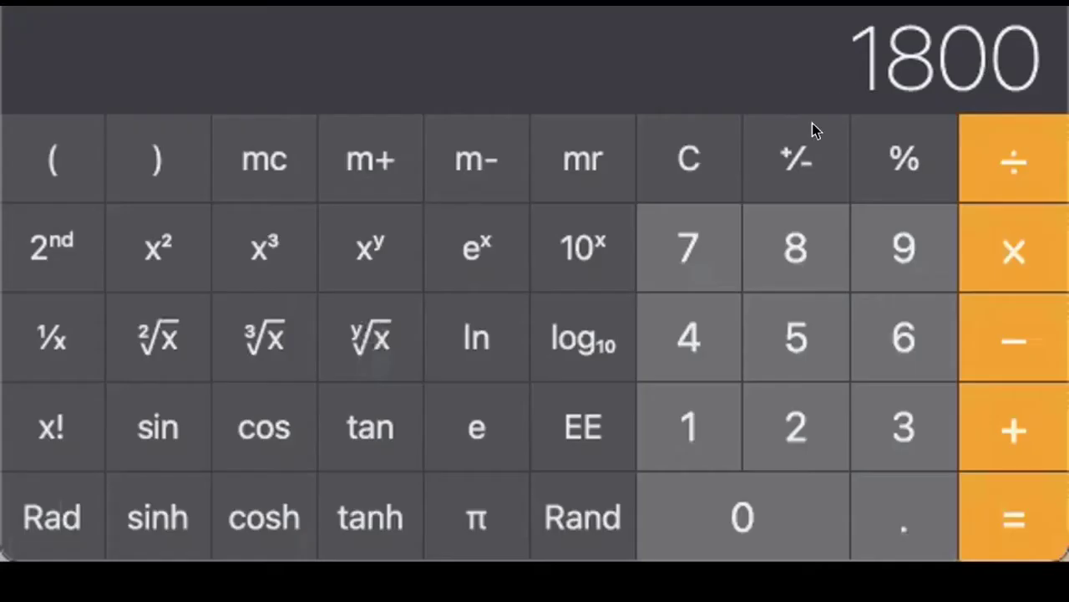
# - In Calculator, work out 1500 × 0.2 and 1500 − 300
pyautogui.click(689, 159)
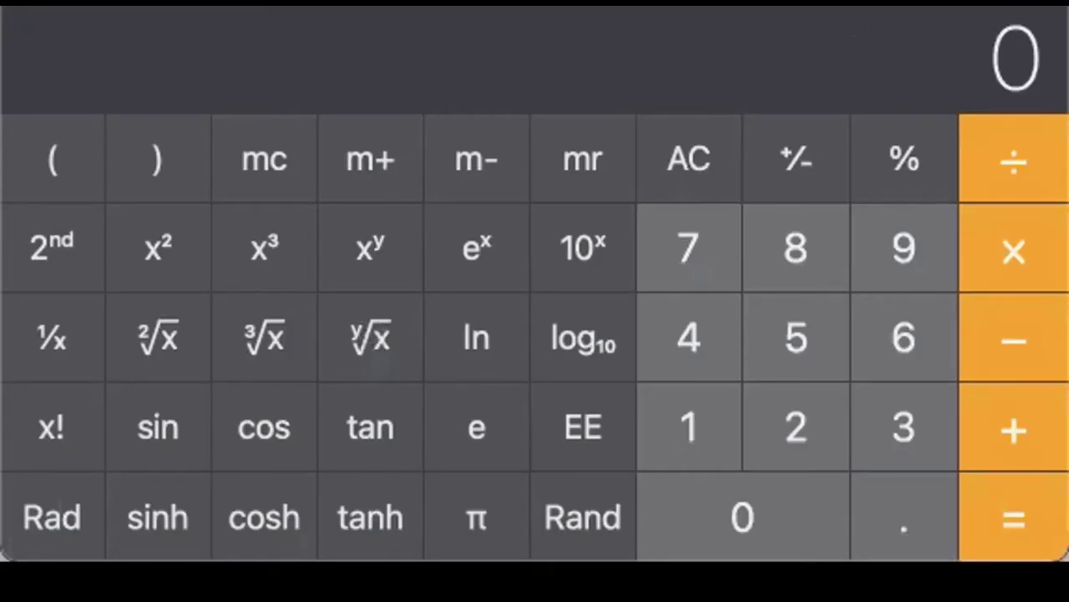
pyautogui.write('15')
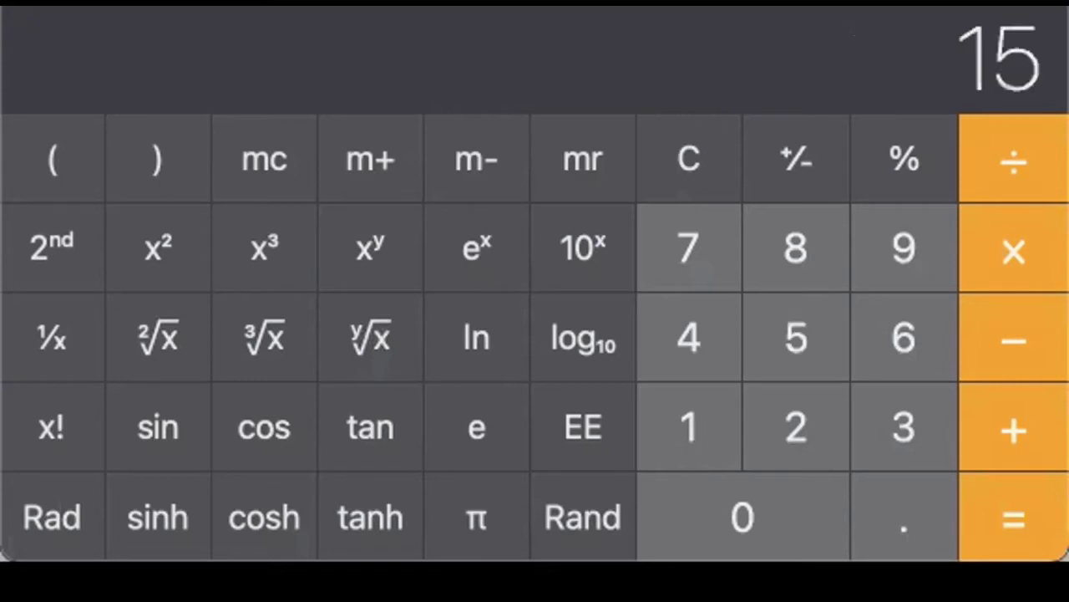
pyautogui.write('00')
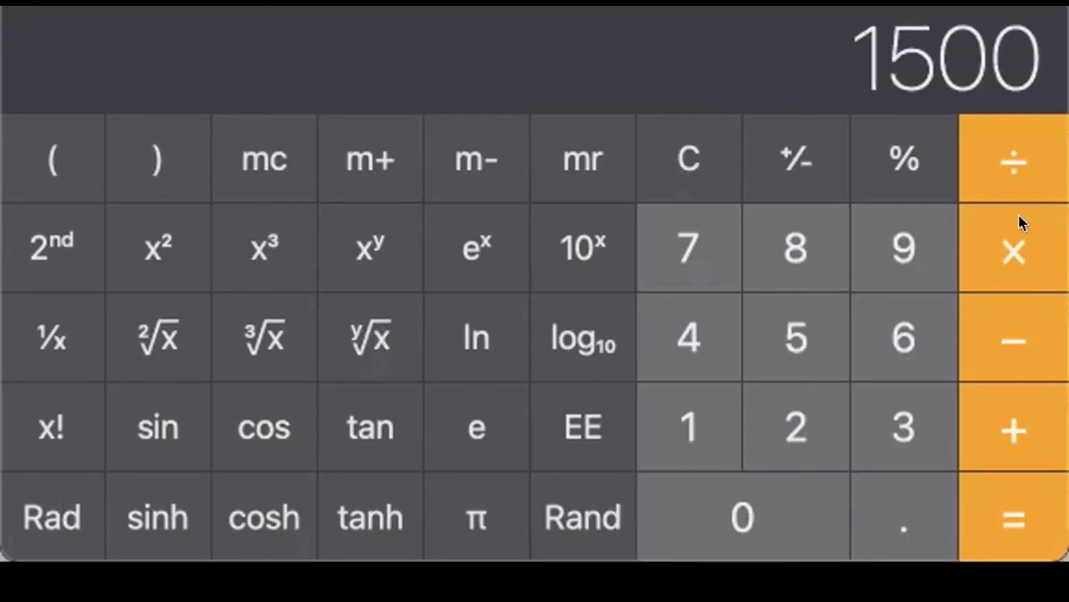
pyautogui.click(1023, 251)
pyautogui.click(883, 521)
pyautogui.click(783, 424)
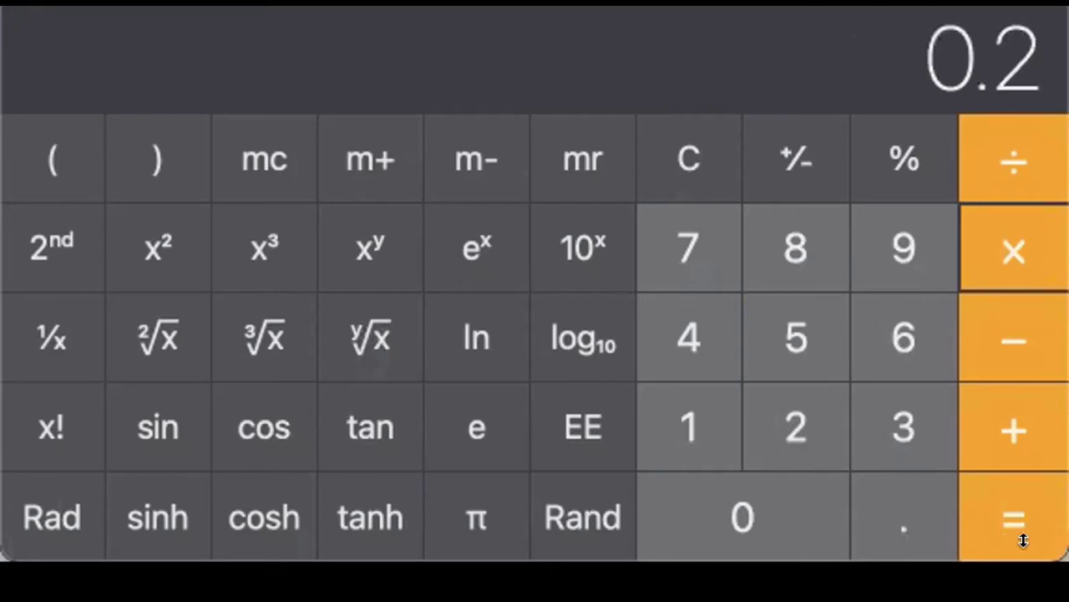
pyautogui.click(1021, 513)
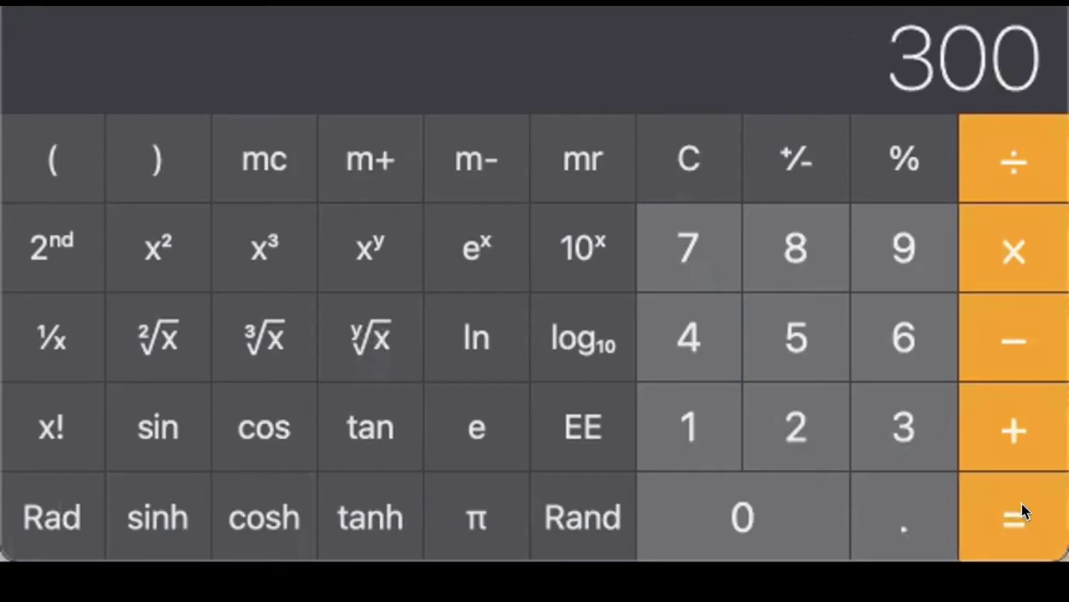
pyautogui.click(663, 426)
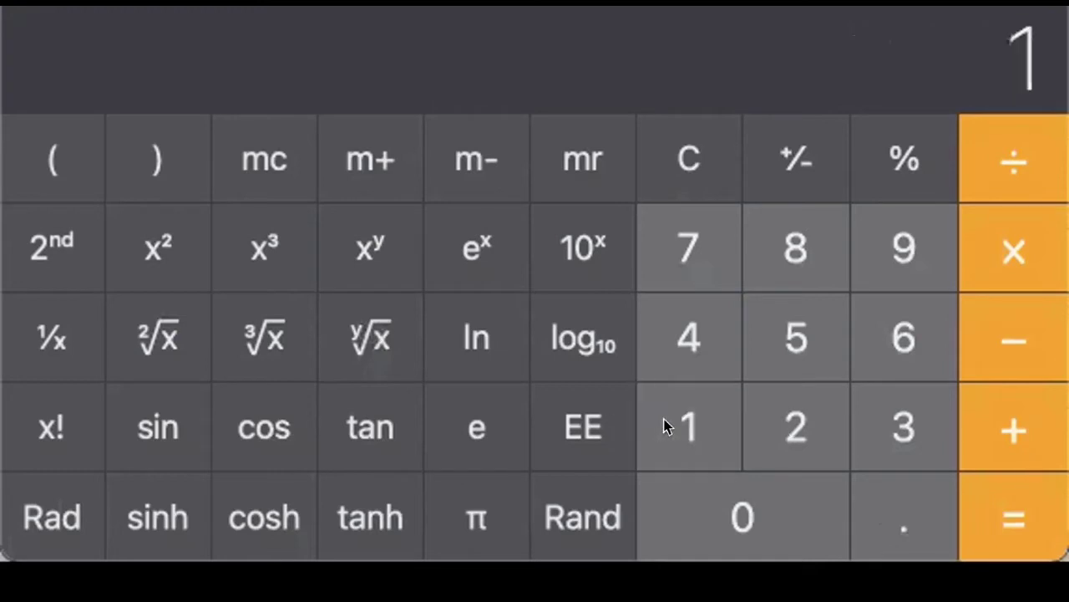
pyautogui.click(779, 334)
pyautogui.click(752, 484)
pyautogui.click(753, 484)
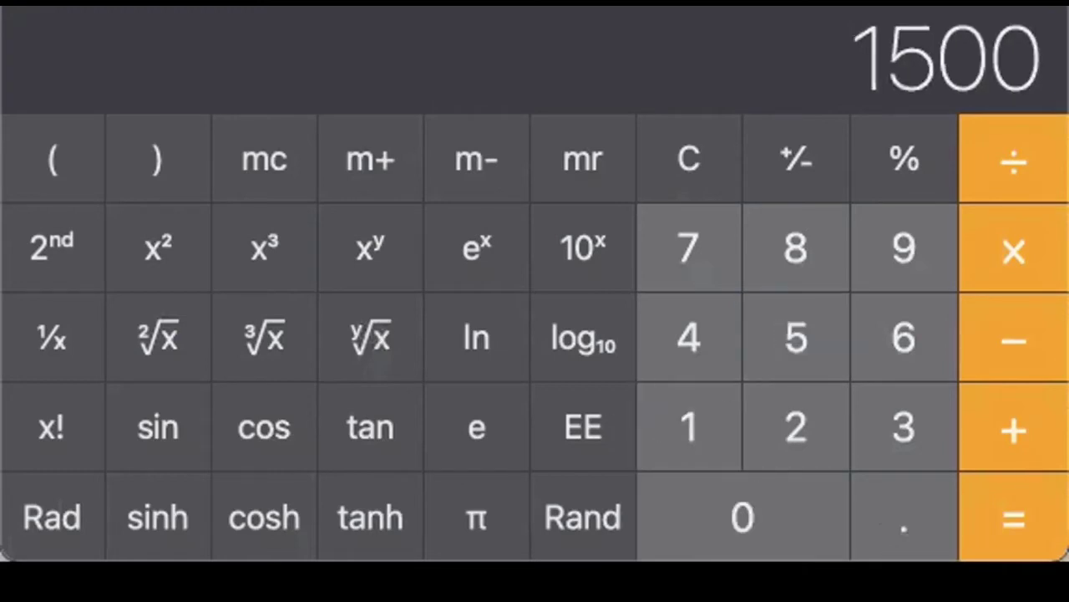
pyautogui.click(1023, 338)
pyautogui.click(856, 428)
pyautogui.click(745, 513)
pyautogui.click(744, 513)
pyautogui.click(1022, 542)
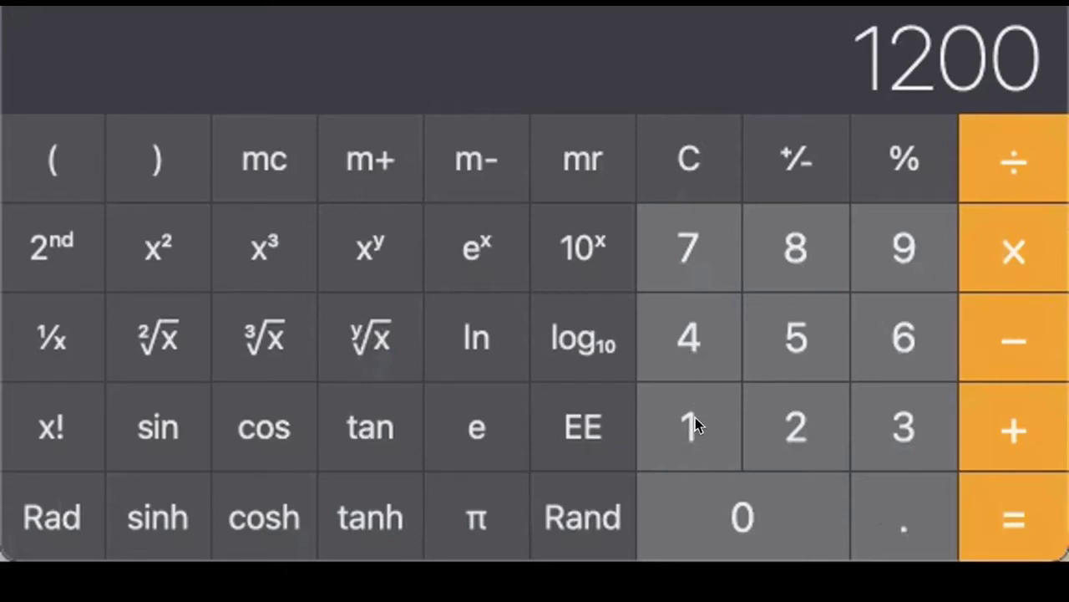
# - Compute 1500 + 300 to get 1800
pyautogui.click(695, 417)
pyautogui.click(761, 364)
pyautogui.click(778, 508)
pyautogui.click(778, 508)
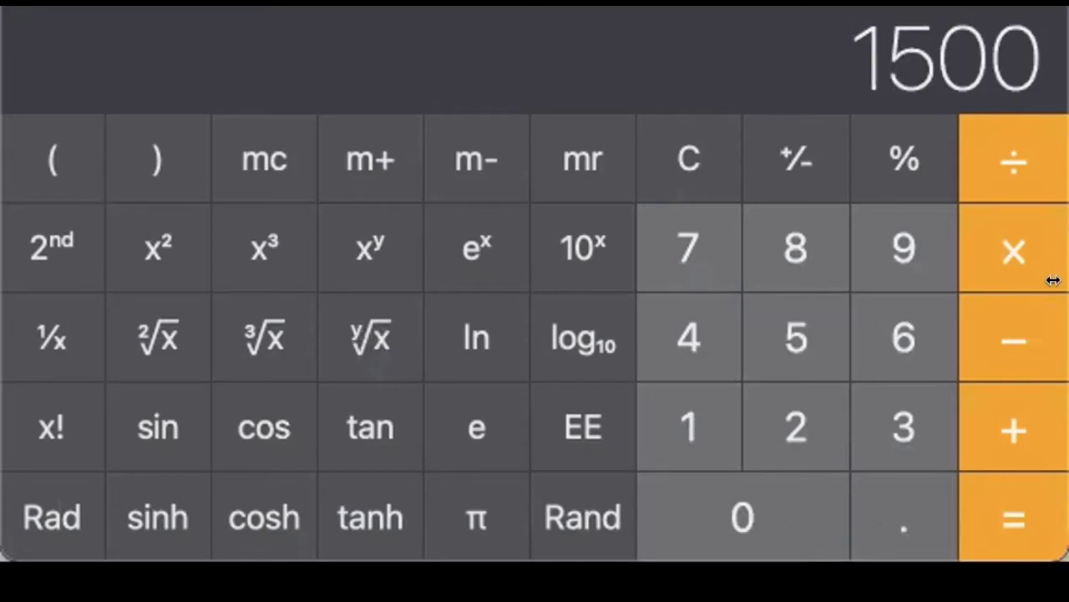
pyautogui.click(1016, 401)
pyautogui.click(894, 422)
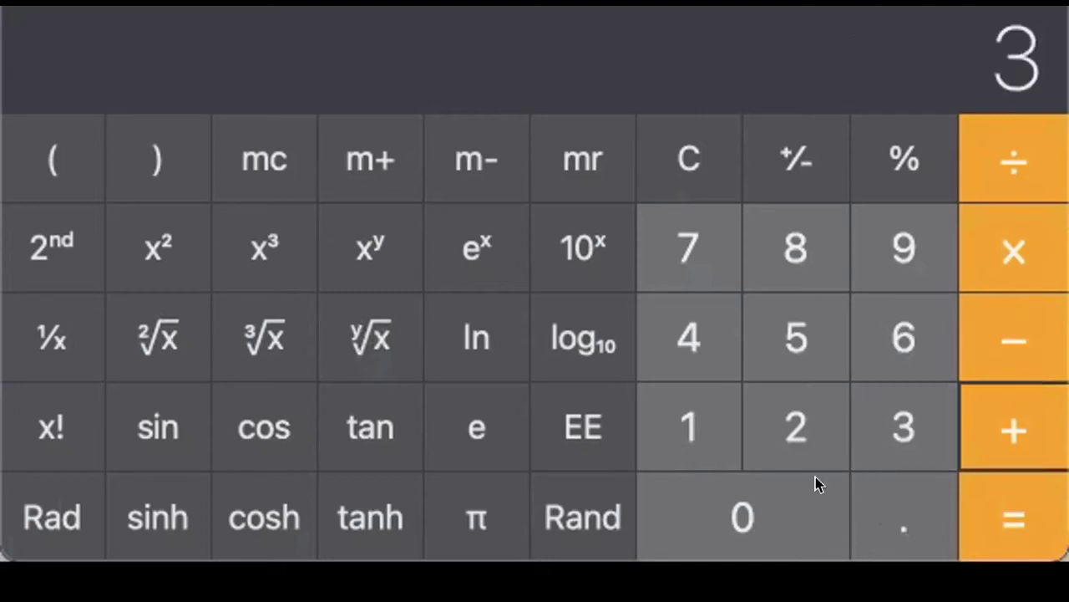
pyautogui.click(812, 493)
pyautogui.click(809, 506)
pyautogui.click(1019, 525)
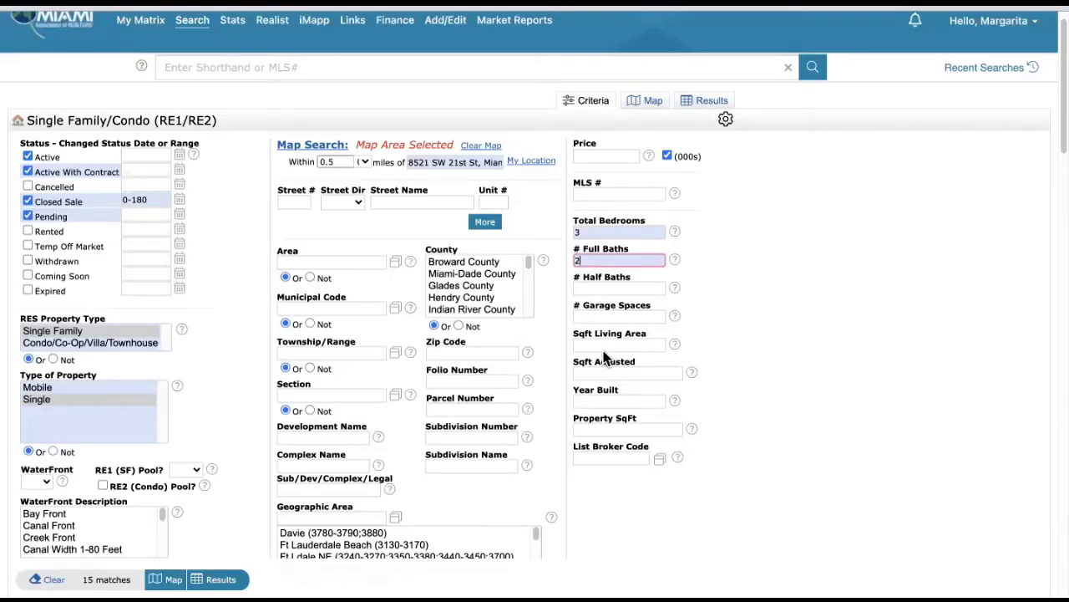
# - Enter 1200-1800 for Sqft Living Area and 6000-9000 for Property SqFt
pyautogui.click(602, 344)
pyautogui.write('1200-')
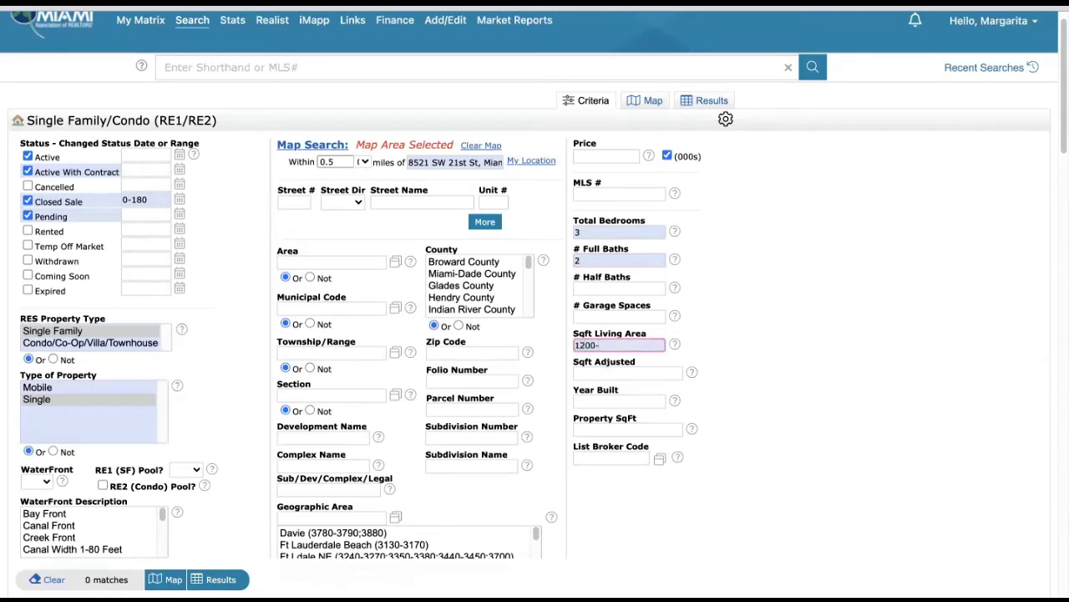
pyautogui.write('1800')
pyautogui.click(642, 429)
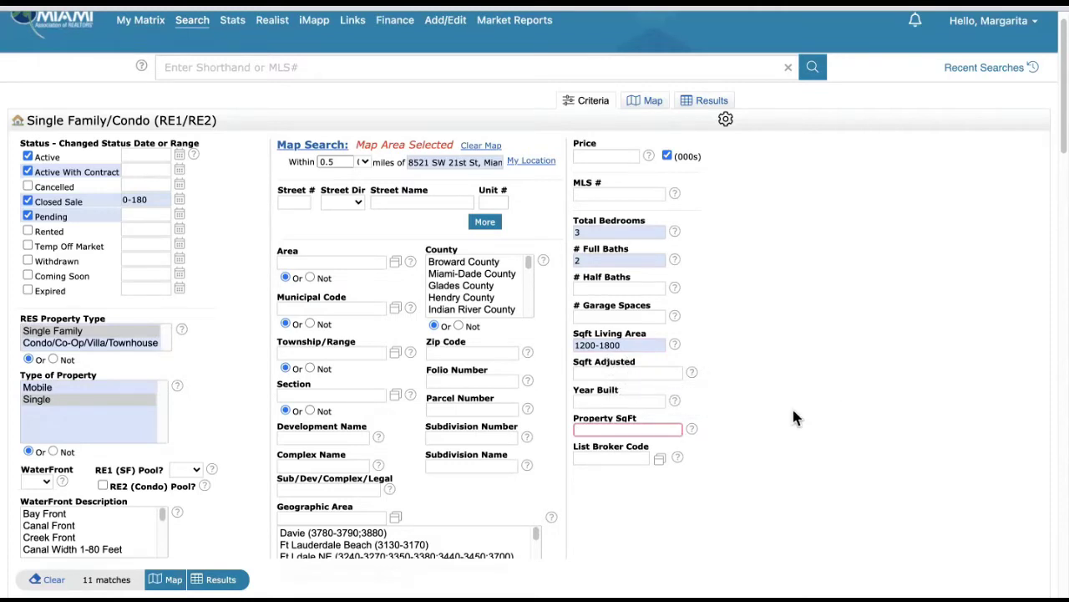
pyautogui.write('5')
pyautogui.press('BackSpace')
pyautogui.write('6')
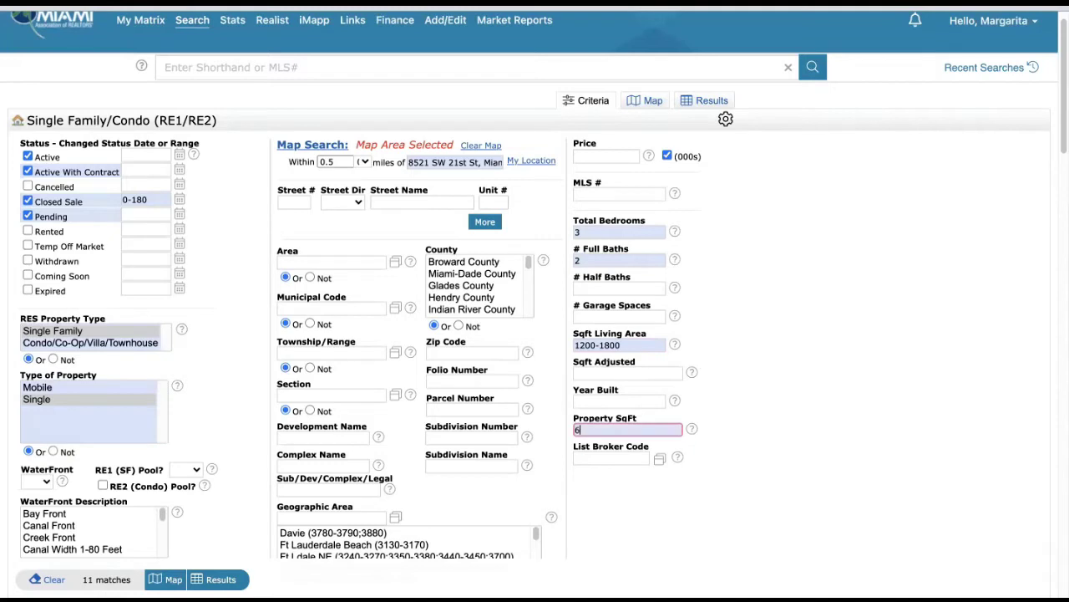
pyautogui.write('000-9000')
# - Review the criteria, including the Closed Sale date range, and open the 10 Results
pyautogui.scroll(-5, 790, 368)
pyautogui.scroll(-2, 351, 386)
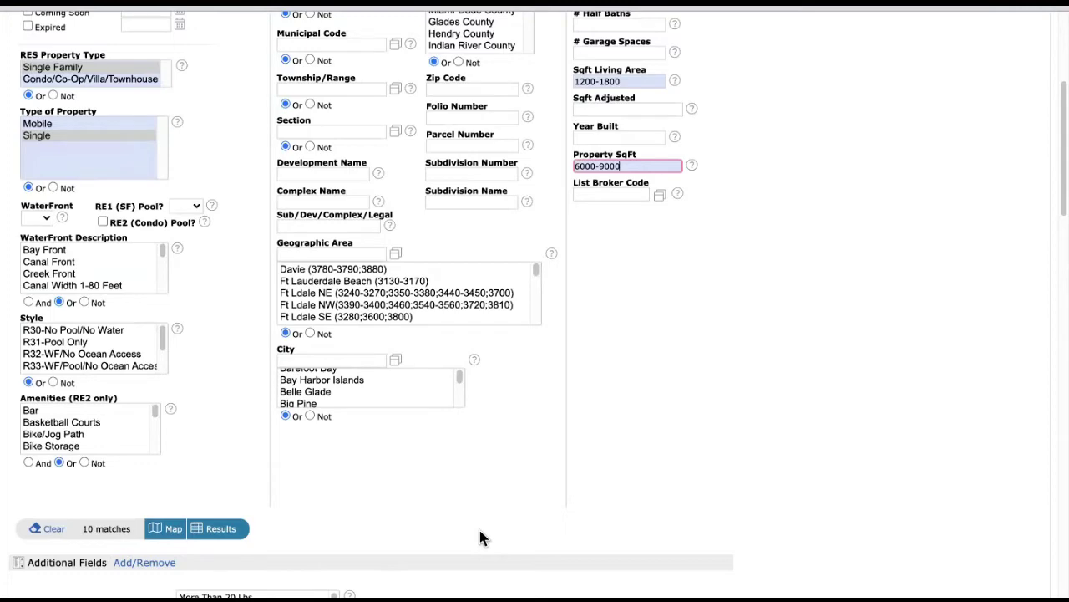
pyautogui.scroll(5, 733, 346)
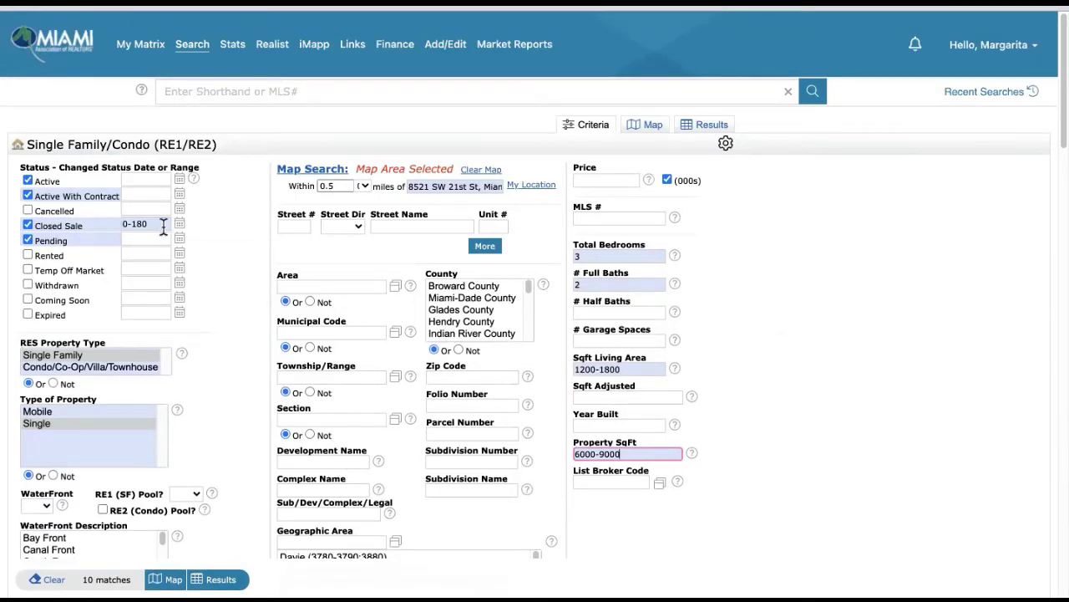
pyautogui.moveTo(164, 227)
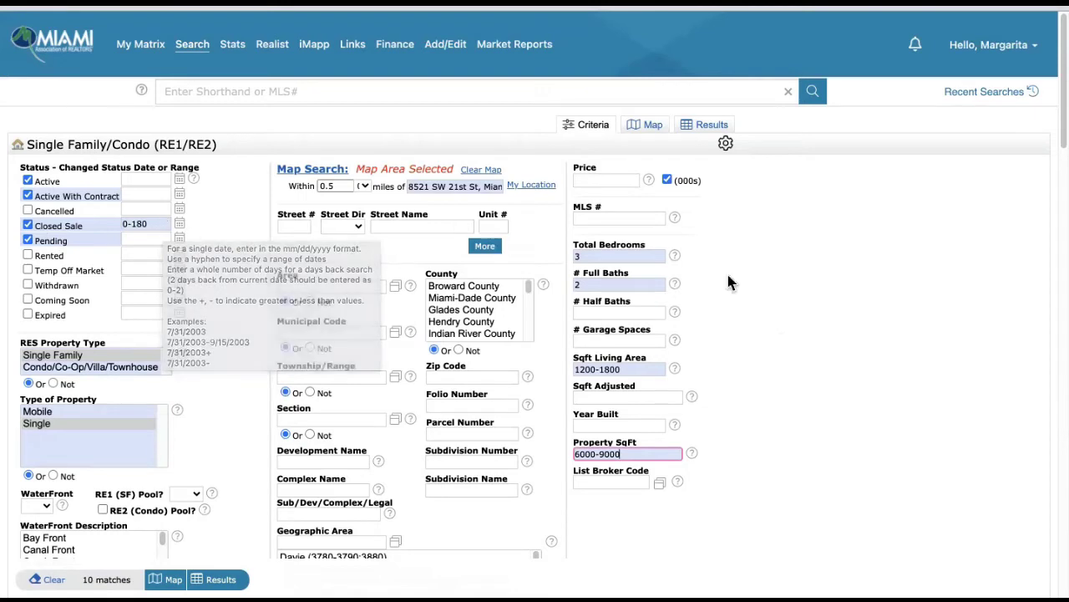
pyautogui.click(877, 305)
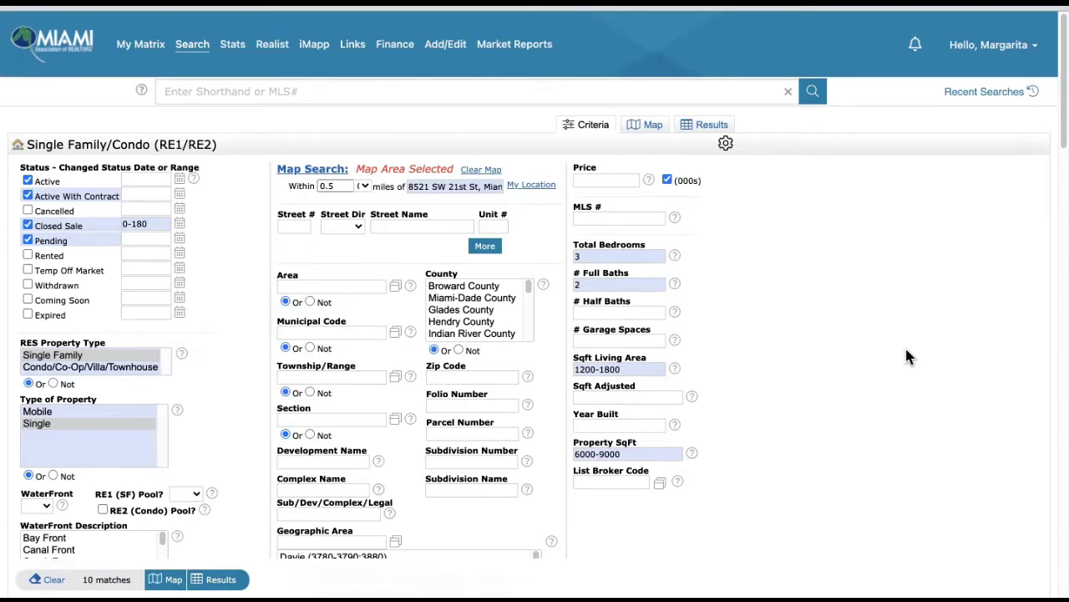
pyautogui.scroll(-1, 807, 324)
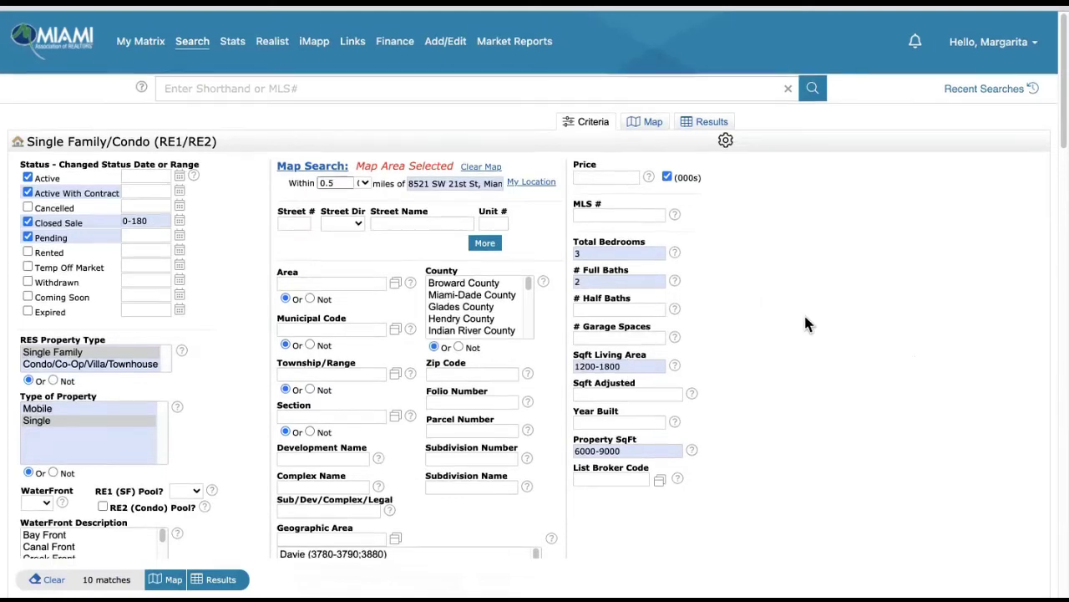
pyautogui.scroll(-5, 807, 324)
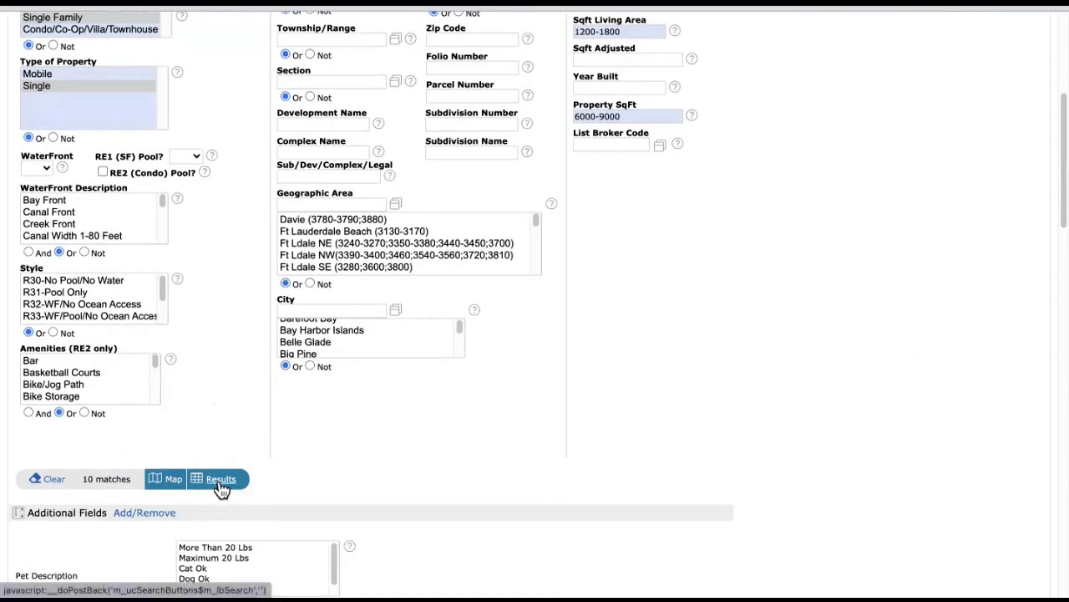
pyautogui.click(221, 481)
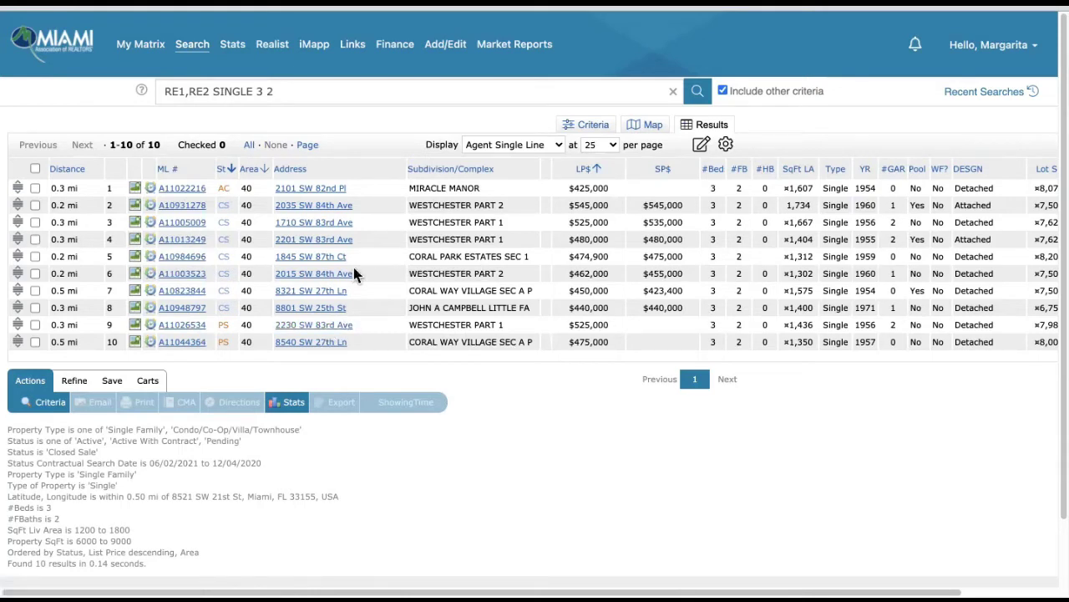
# - Open listing A11022216, page through its photos to the kitchen, then go to listing 2
pyautogui.click(180, 190)
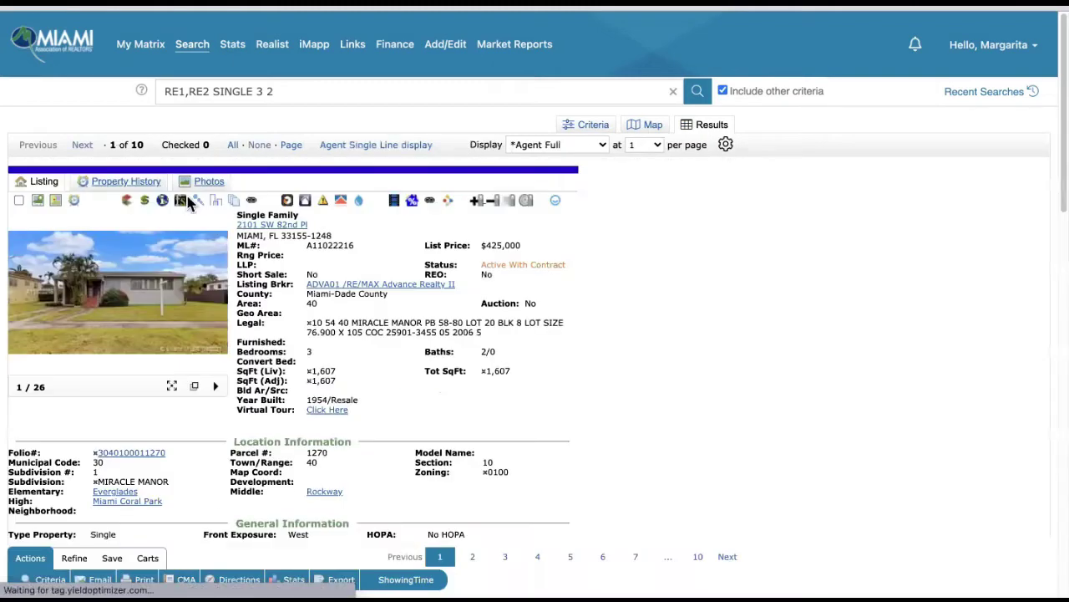
pyautogui.click(90, 284)
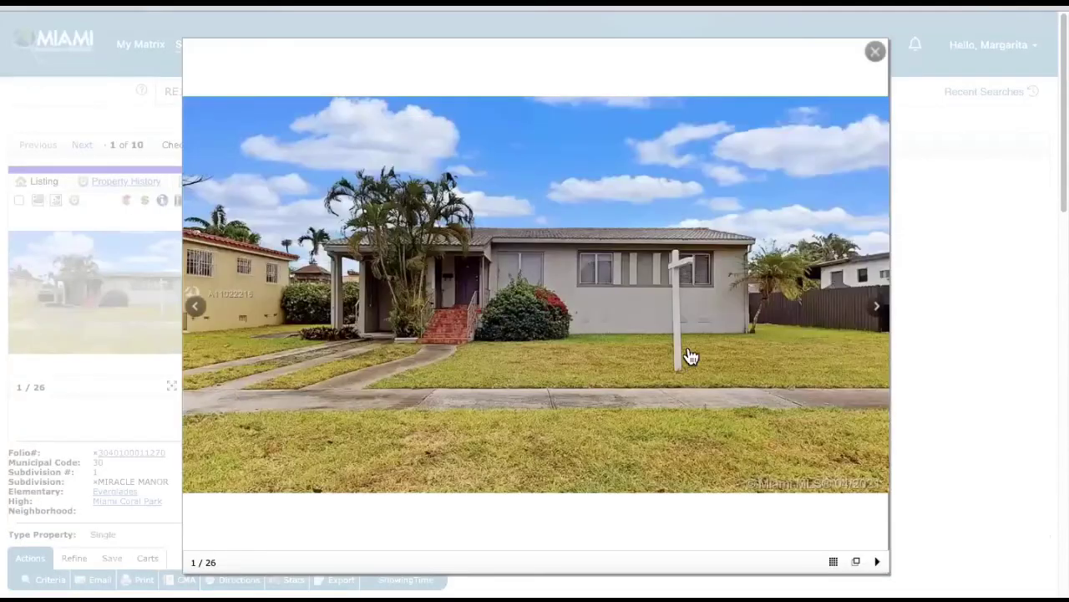
pyautogui.click(876, 311)
pyautogui.click(877, 311)
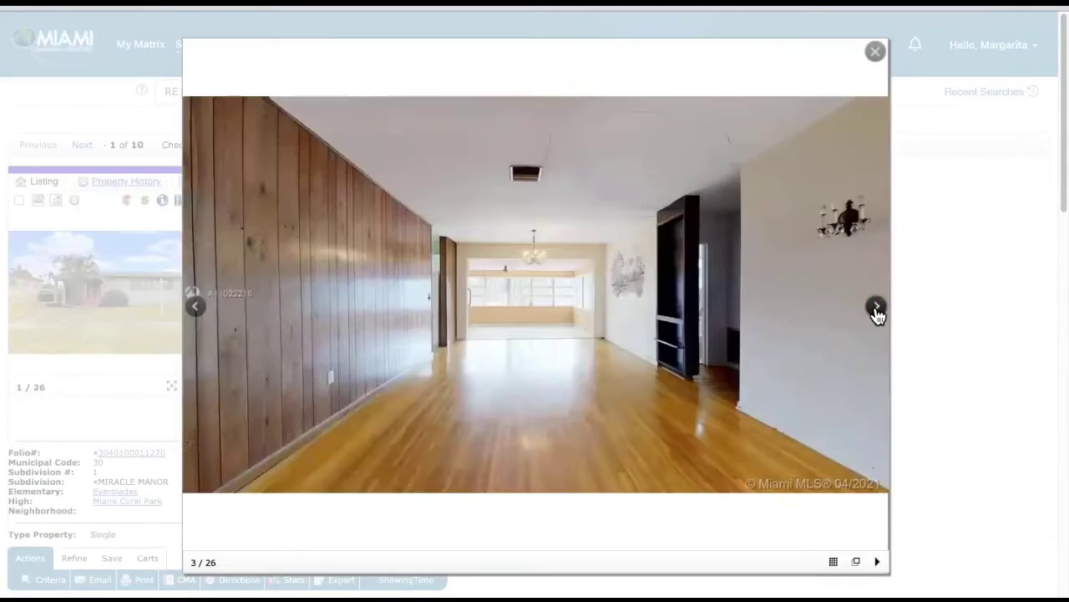
pyautogui.click(876, 312)
pyautogui.click(876, 312)
pyautogui.click(877, 312)
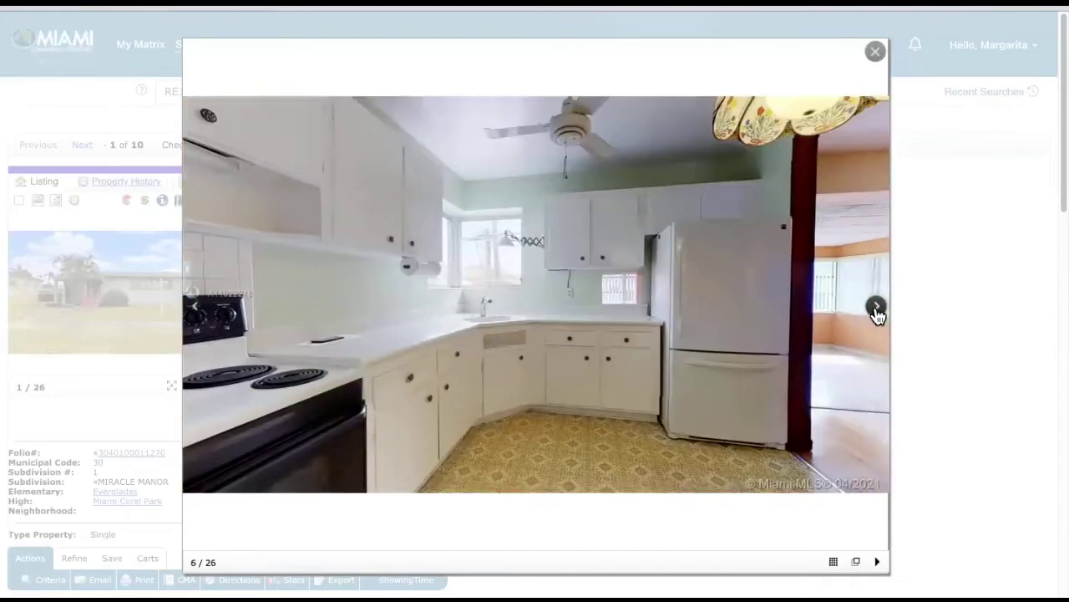
pyautogui.click(876, 312)
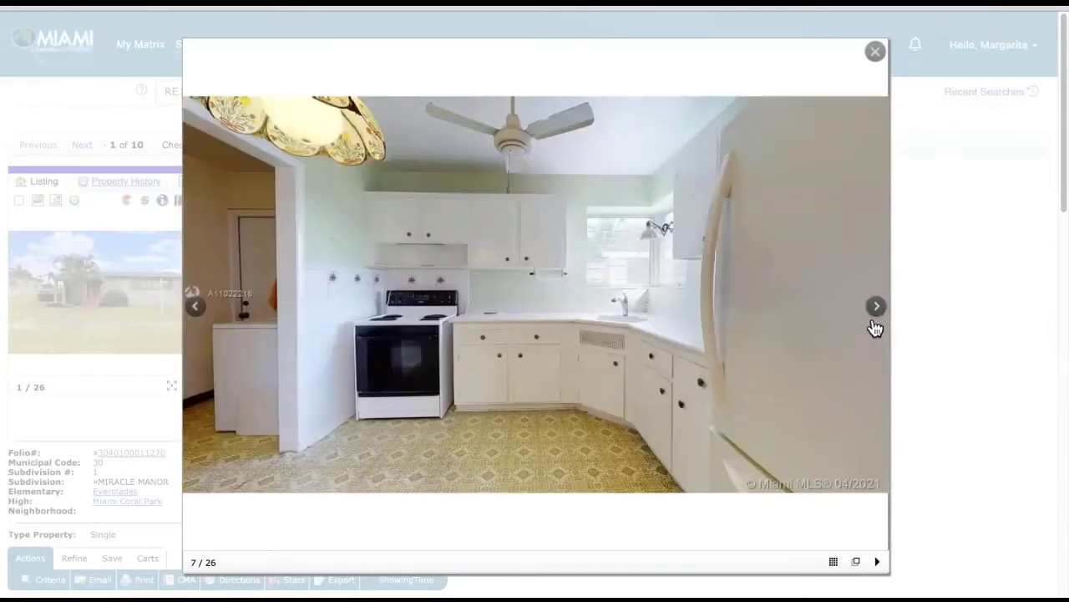
pyautogui.click(875, 52)
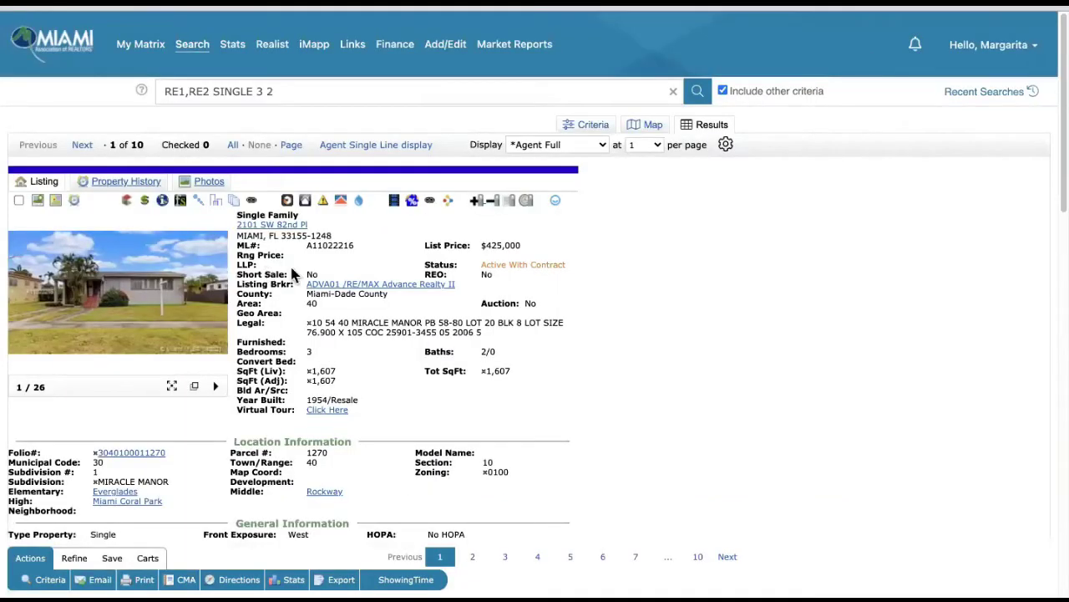
pyautogui.click(82, 146)
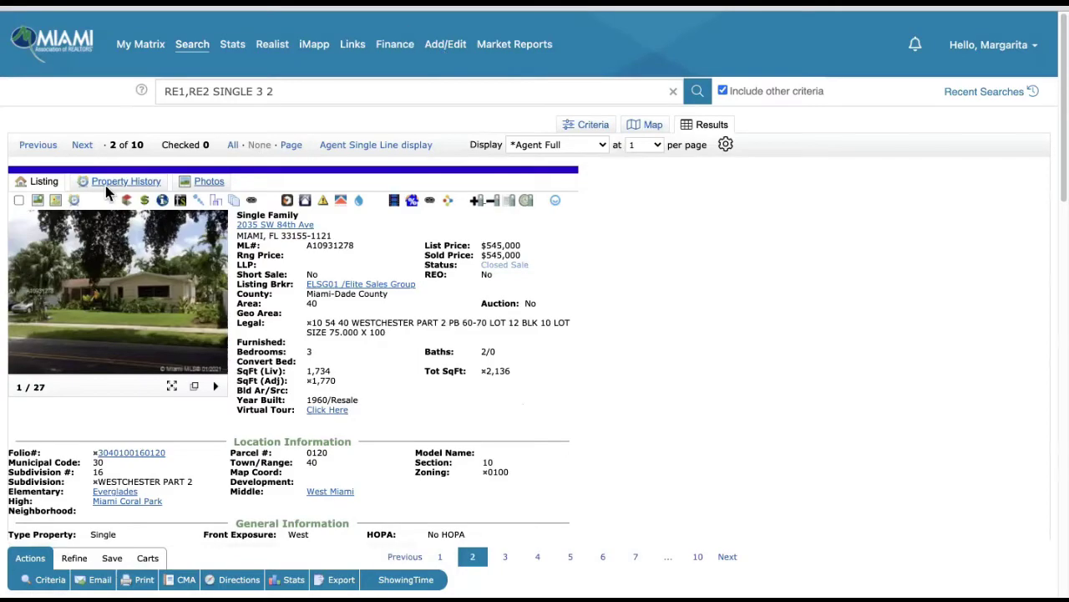
# - Page through listing 2's photos, past the pool shots, then close the gallery
pyautogui.click(115, 274)
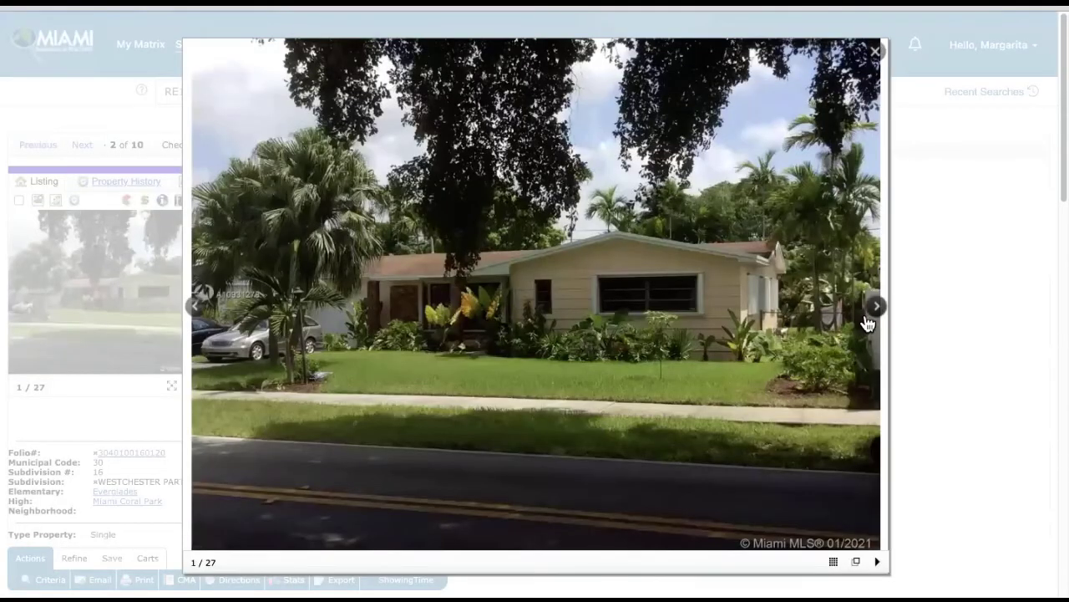
pyautogui.click(873, 316)
pyautogui.click(873, 316)
pyautogui.click(873, 316)
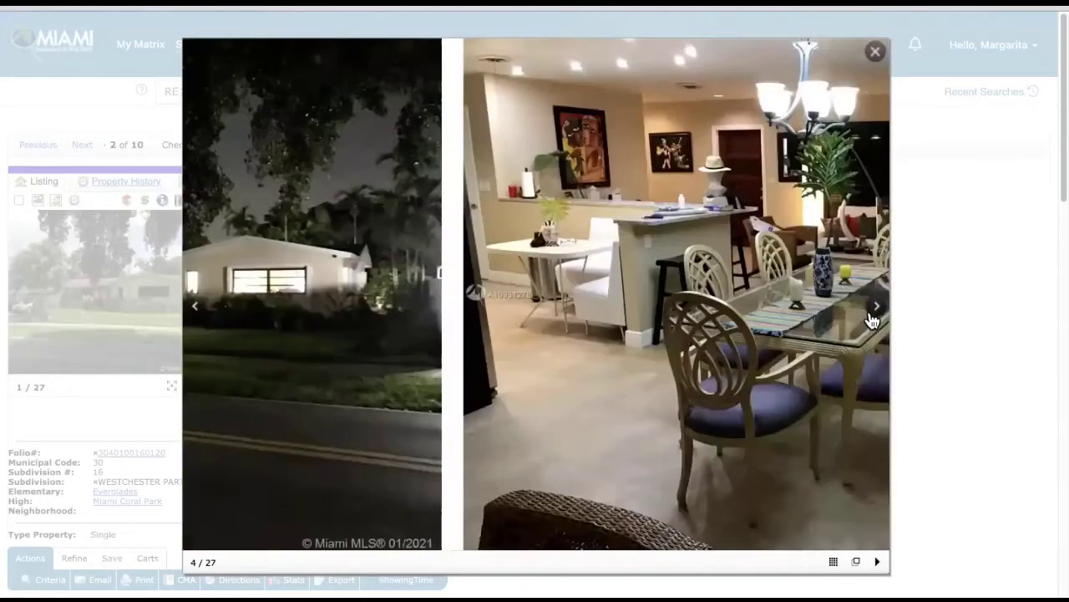
pyautogui.click(873, 316)
pyautogui.click(873, 316)
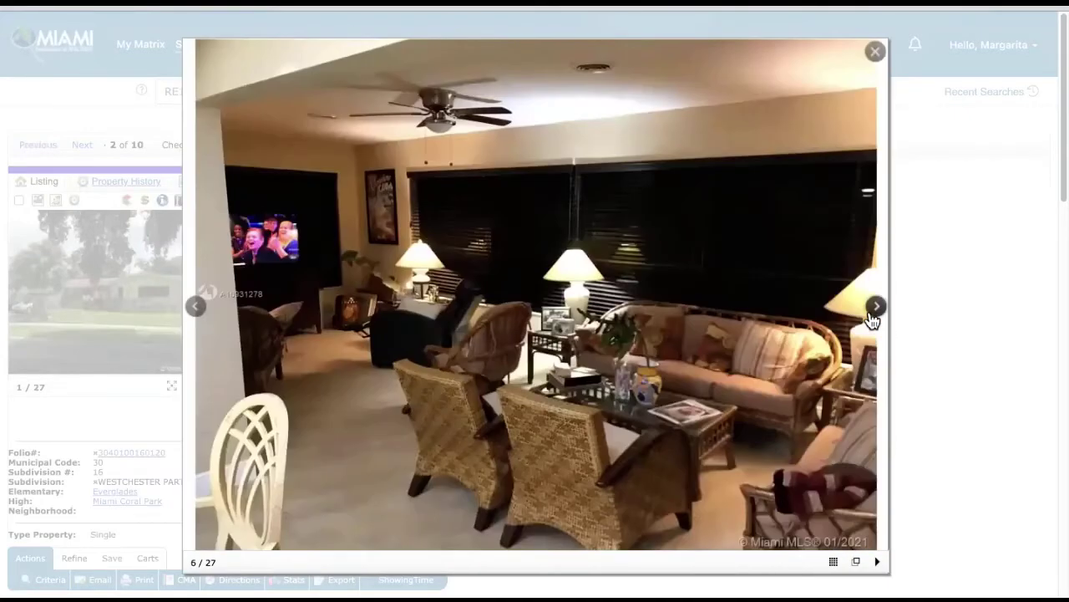
pyautogui.click(874, 316)
pyautogui.click(873, 316)
pyautogui.click(873, 315)
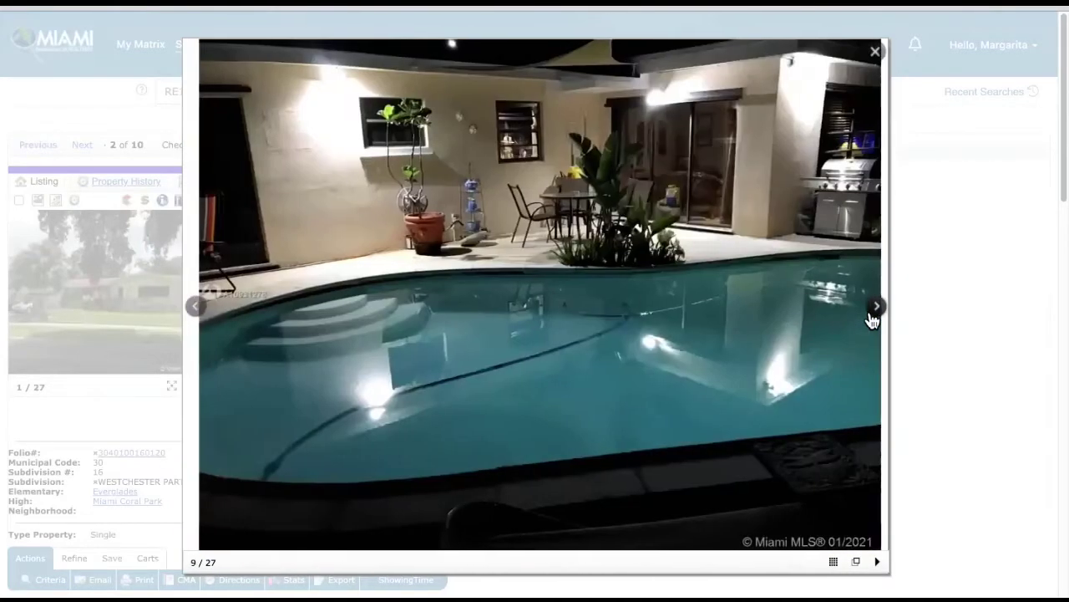
pyautogui.click(869, 315)
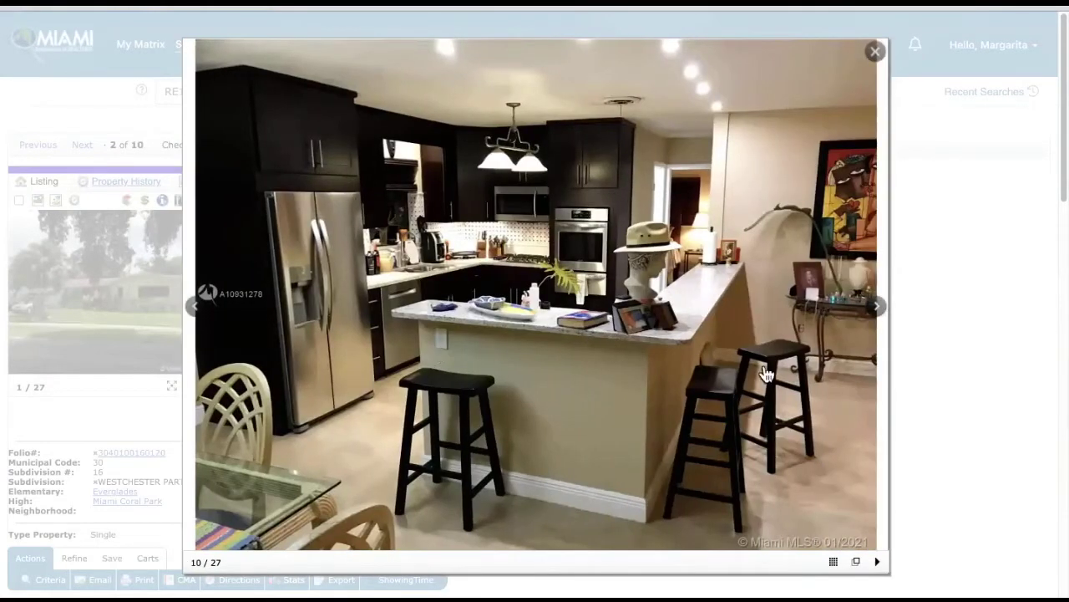
pyautogui.click(878, 314)
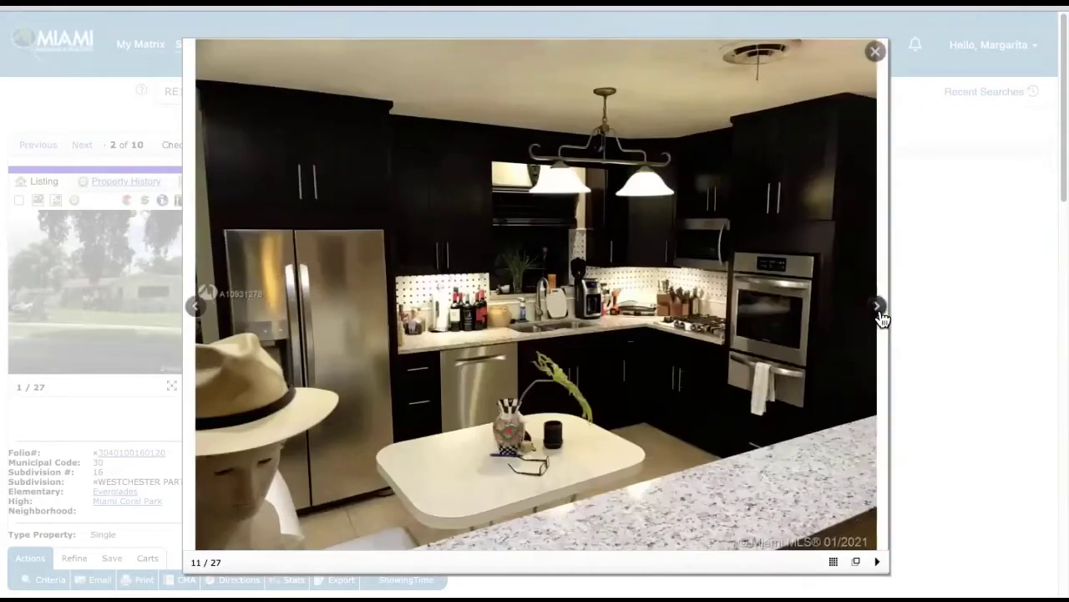
pyautogui.click(879, 314)
pyautogui.click(879, 314)
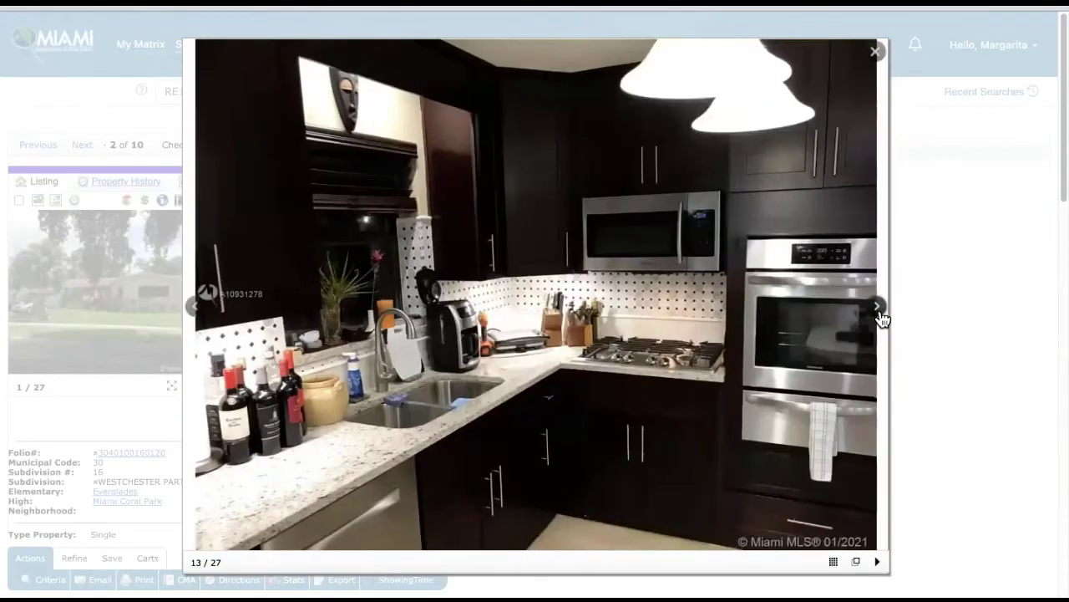
pyautogui.click(878, 313)
pyautogui.click(879, 313)
pyautogui.click(879, 314)
pyautogui.click(879, 314)
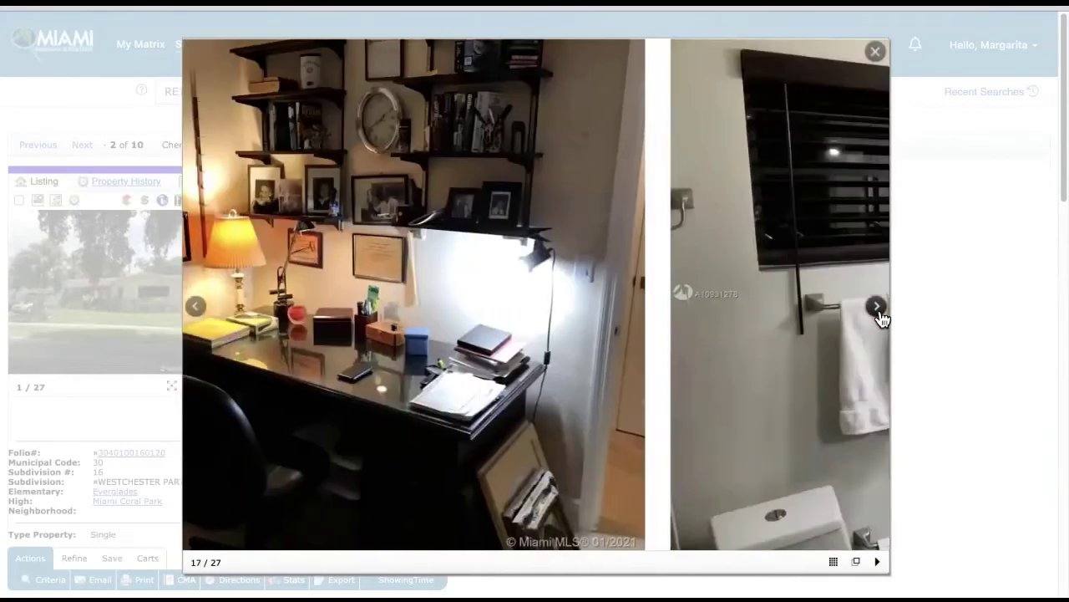
pyautogui.click(879, 313)
pyautogui.click(879, 313)
pyautogui.click(877, 312)
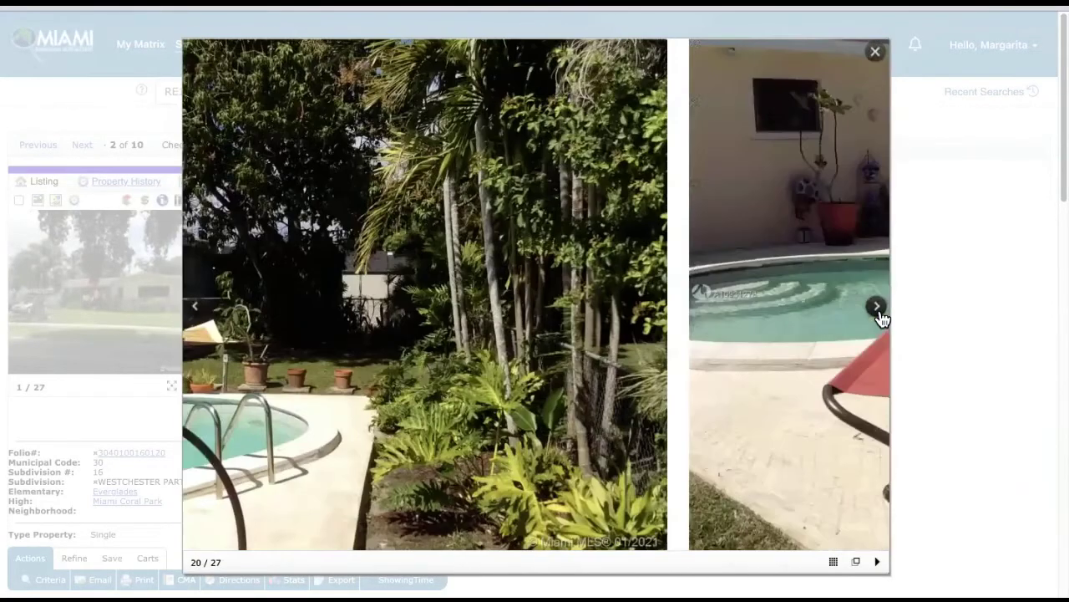
pyautogui.click(879, 316)
pyautogui.click(876, 53)
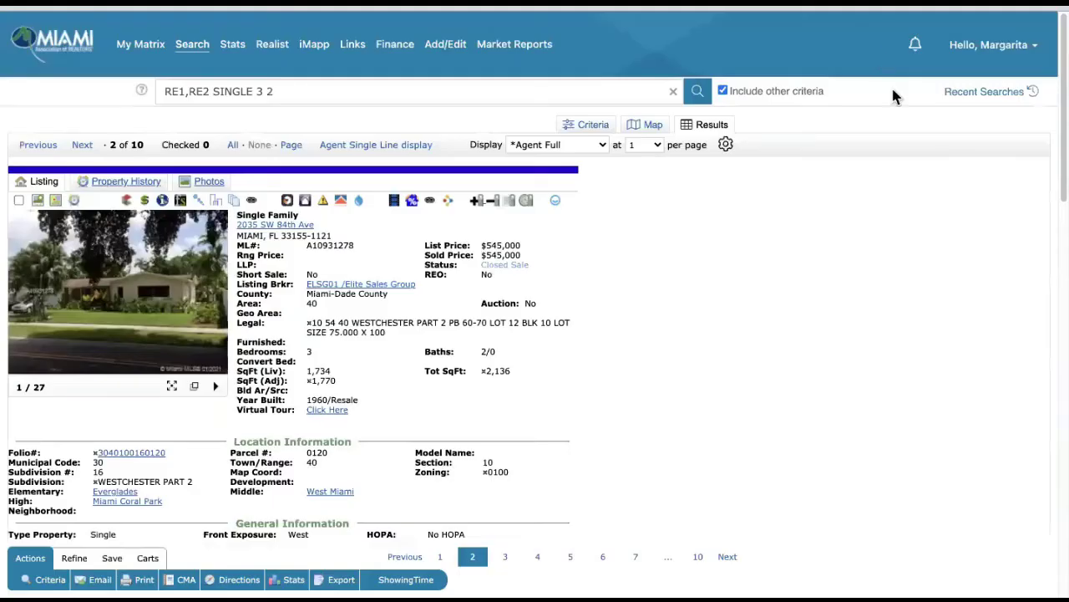
# - Check listing 2 as a comparable, move to listing 3 of 10 and open its photos
pyautogui.scroll(-4, 501, 356)
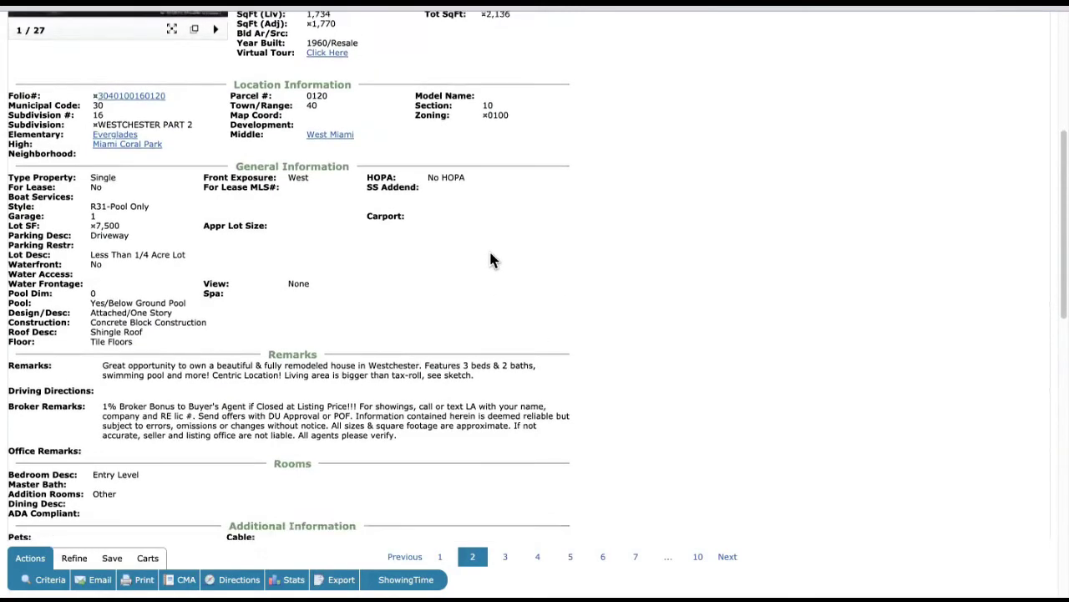
pyautogui.scroll(-10, 489, 255)
pyautogui.scroll(15, 440, 257)
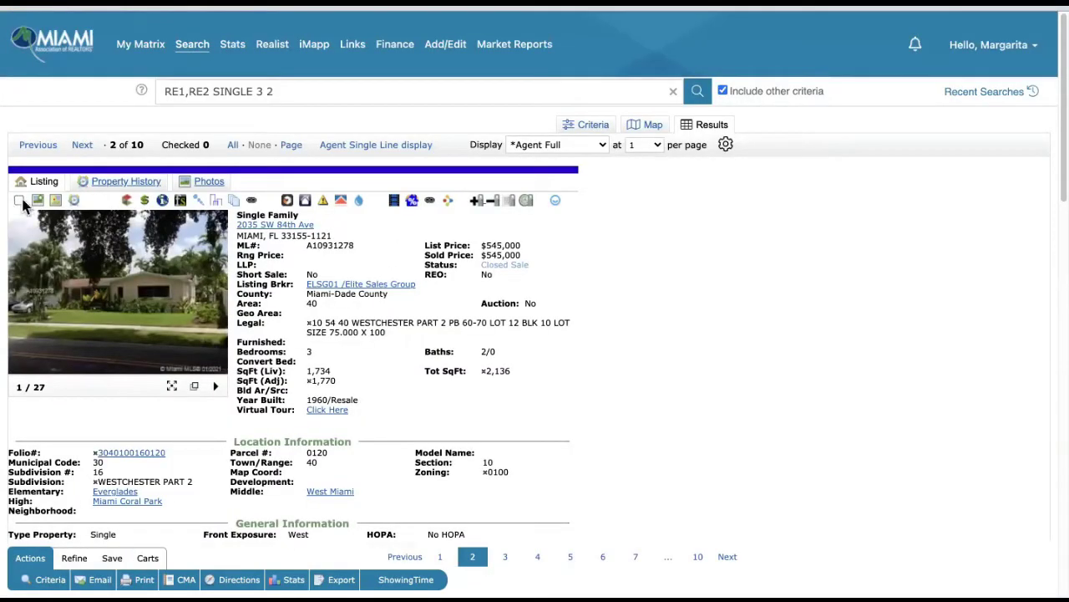
pyautogui.click(18, 200)
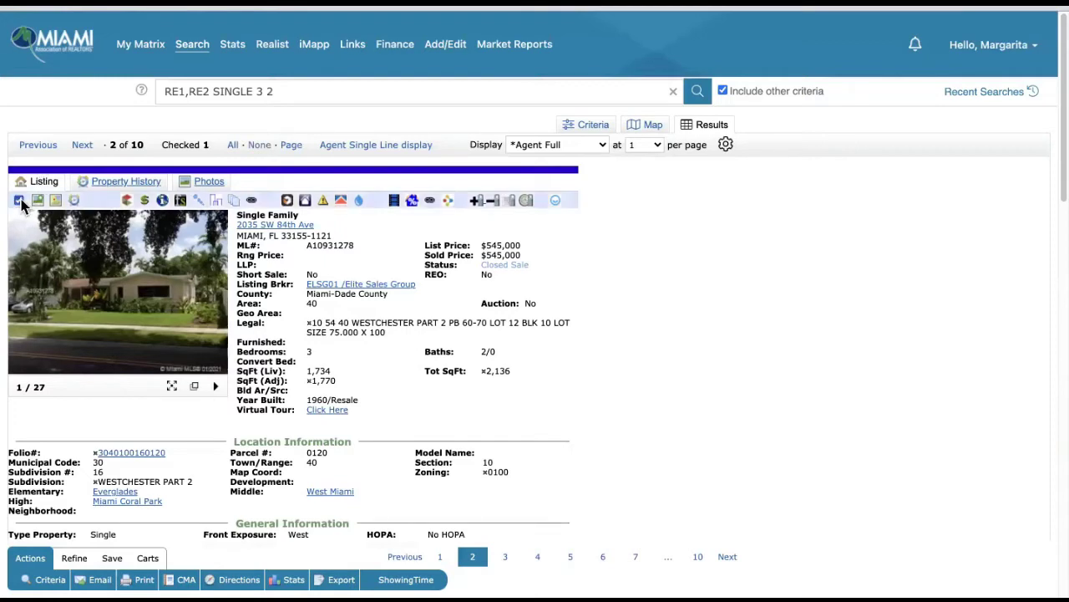
pyautogui.click(90, 155)
pyautogui.click(120, 295)
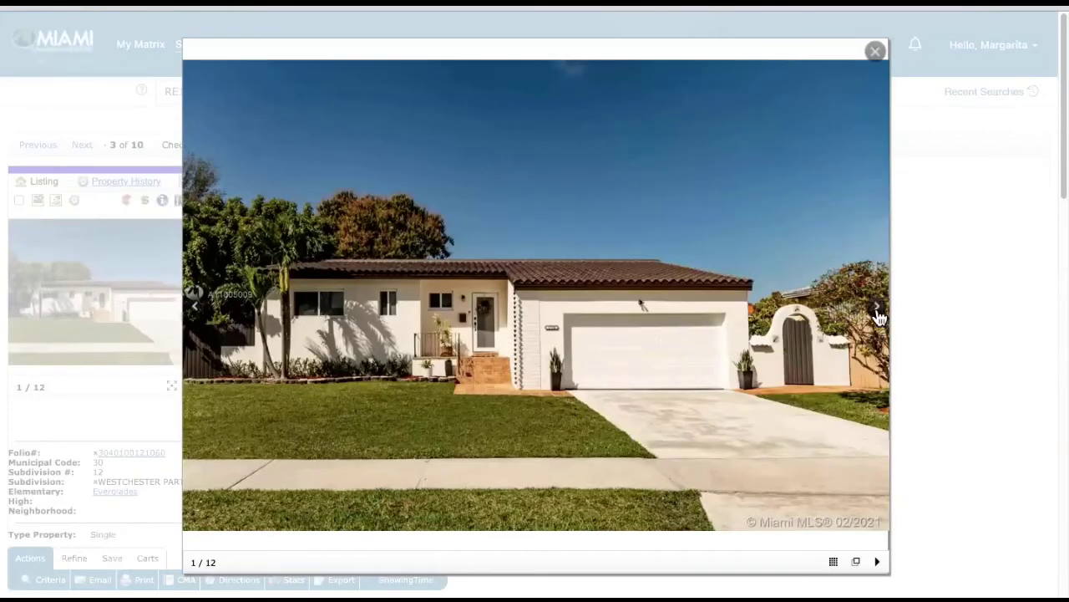
# - Page through all 12 photos of listing 3, from kitchen to backyard, then close the viewer
pyautogui.click(877, 310)
pyautogui.click(877, 311)
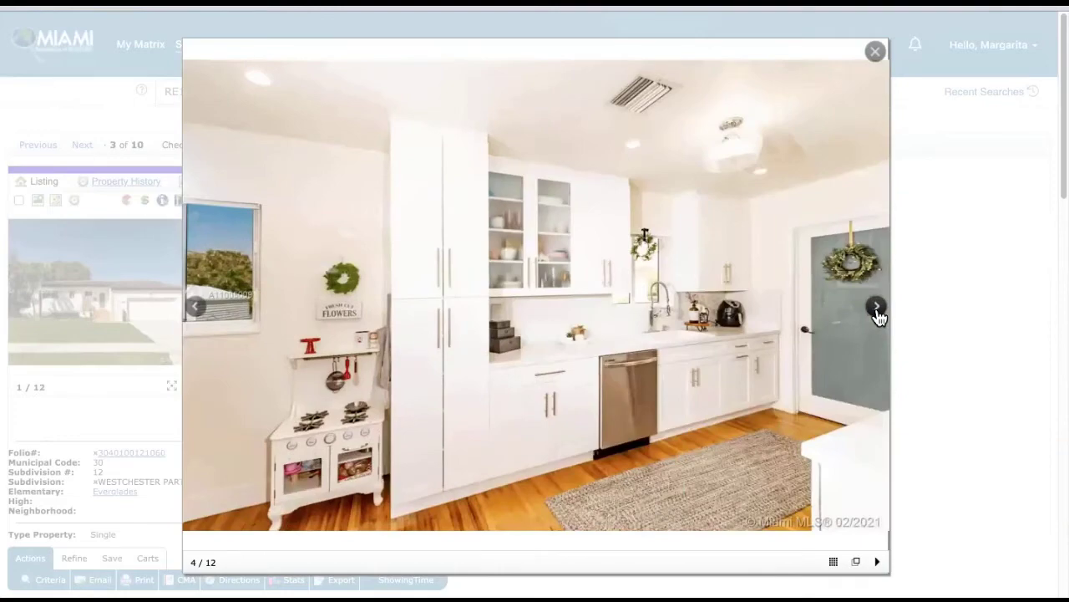
pyautogui.click(877, 310)
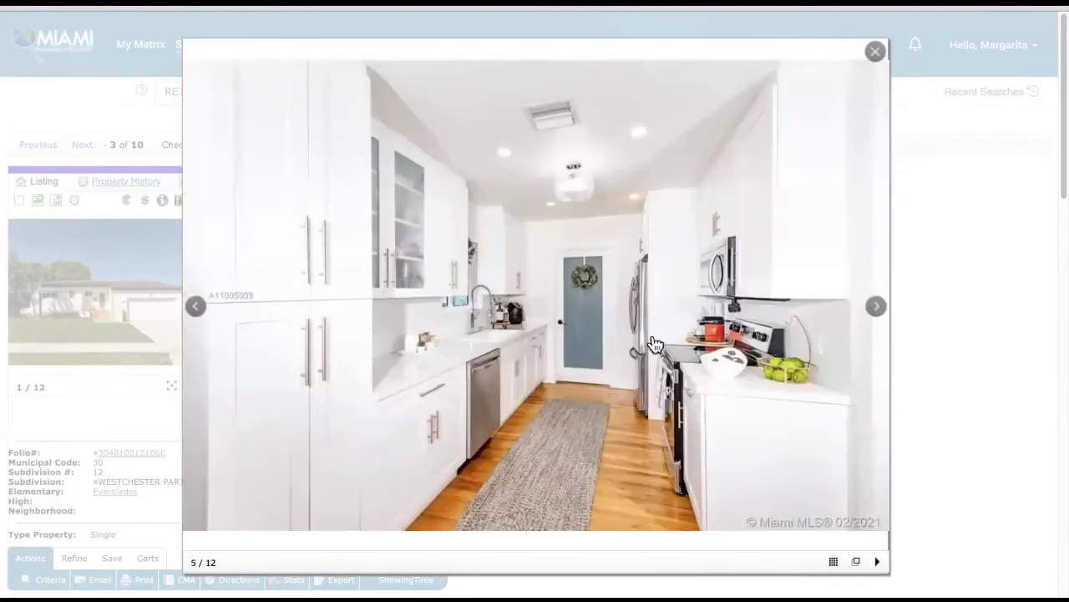
pyautogui.click(875, 311)
pyautogui.click(875, 311)
pyautogui.click(875, 311)
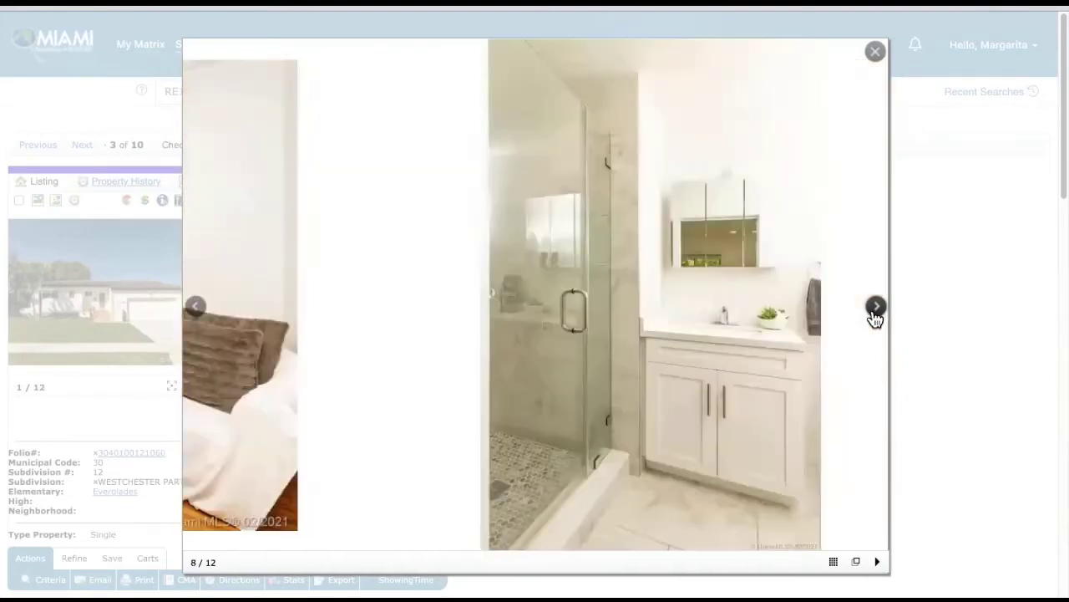
pyautogui.click(875, 311)
pyautogui.click(875, 311)
pyautogui.click(875, 310)
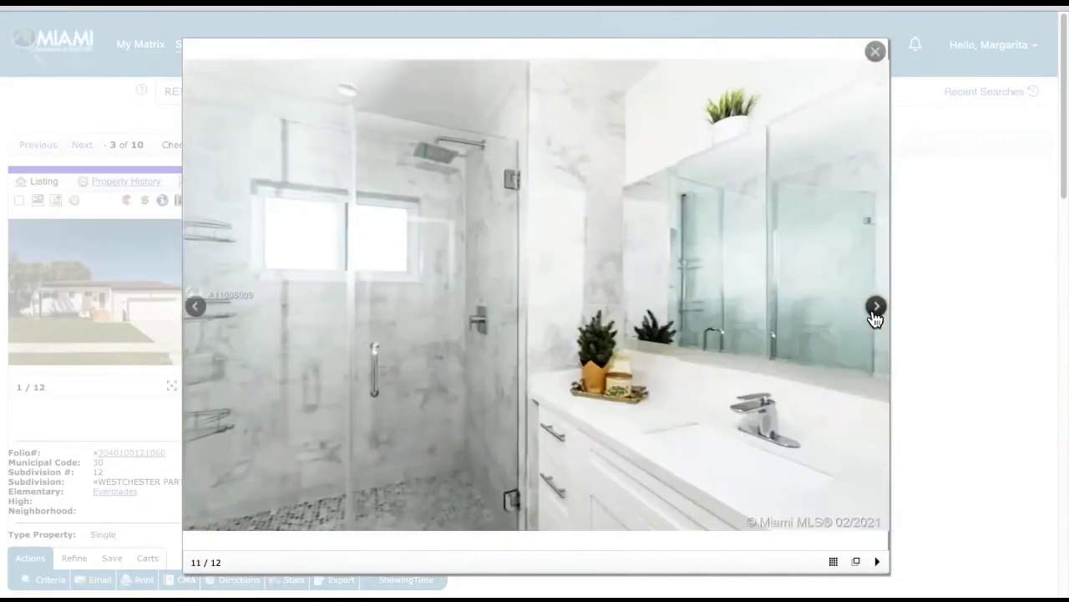
pyautogui.click(874, 310)
pyautogui.click(875, 313)
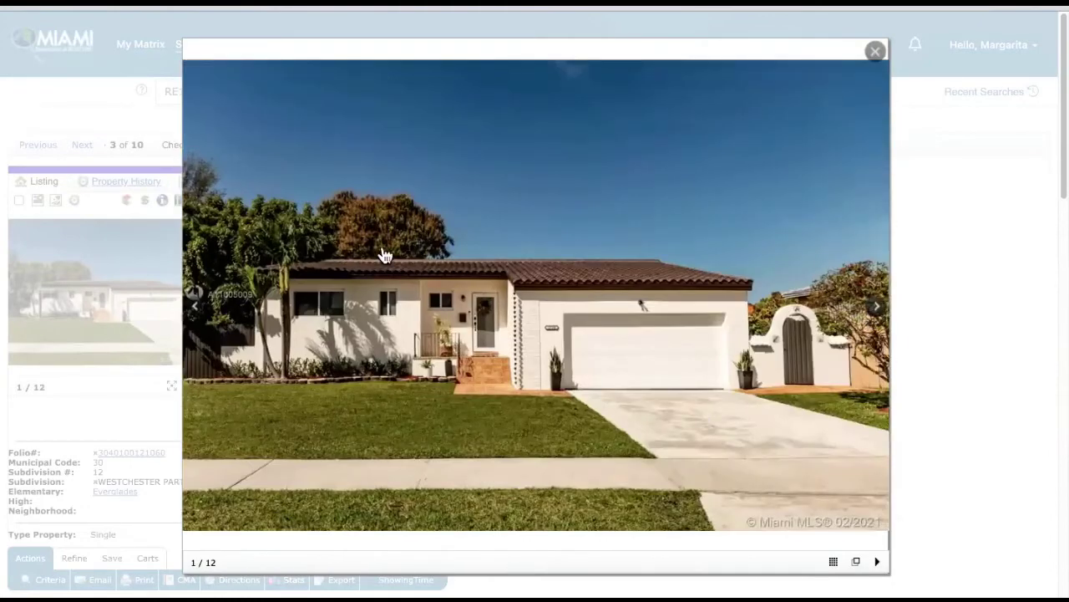
pyautogui.click(874, 311)
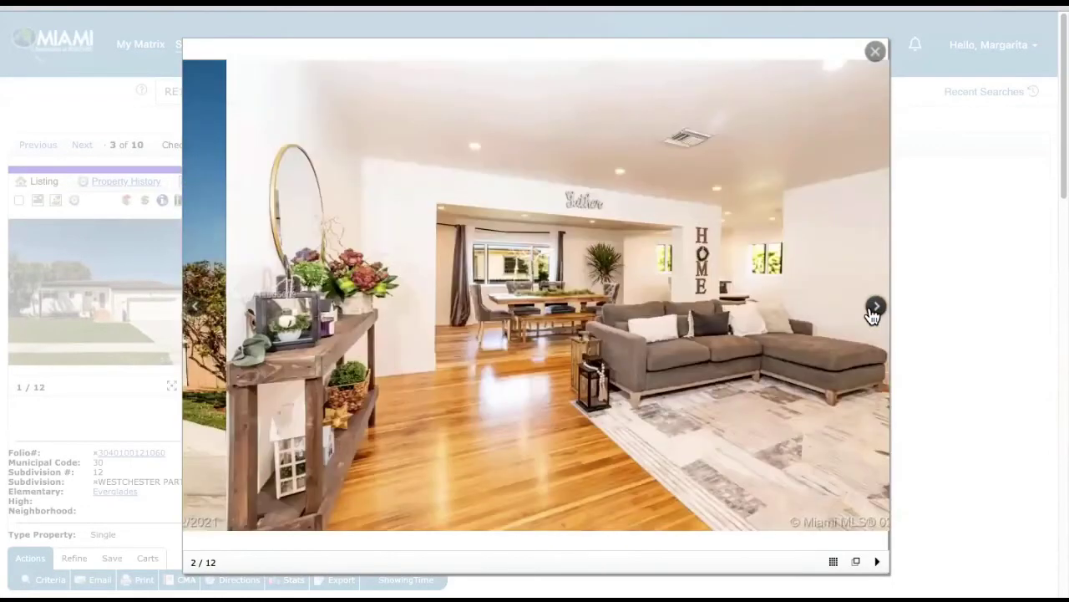
pyautogui.click(875, 311)
pyautogui.click(875, 52)
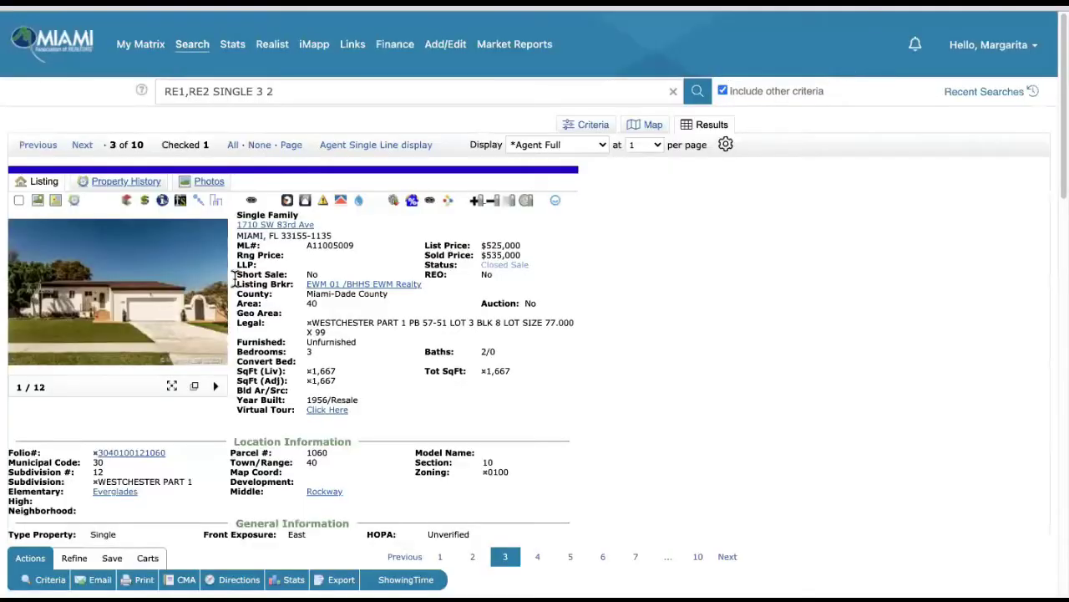
# - Check the $535,000 listing 3 as a second comparable and bring up listing 4's photos
pyautogui.click(18, 201)
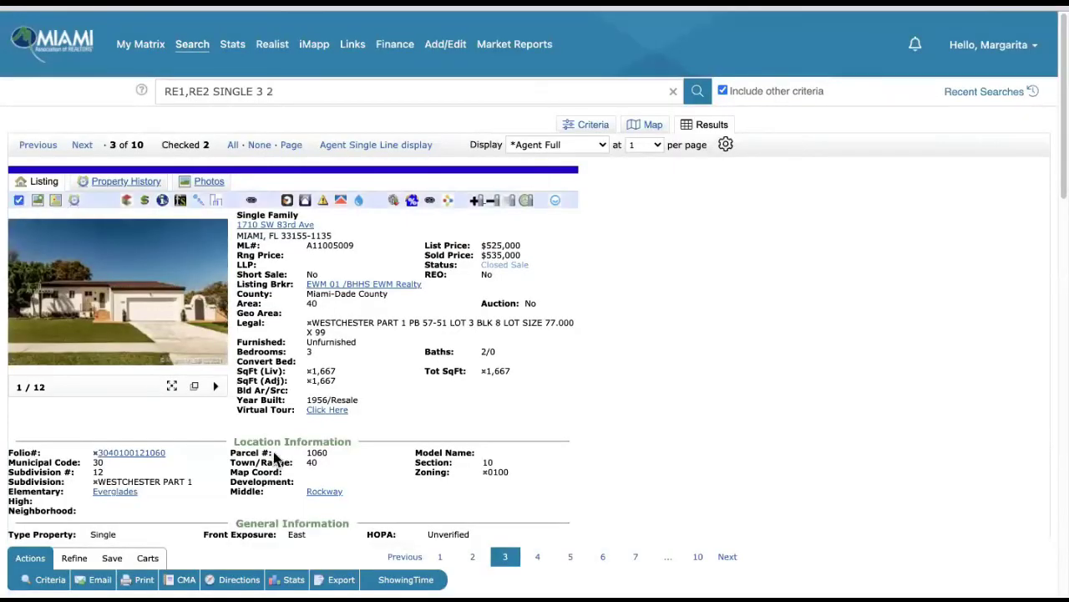
pyautogui.click(81, 145)
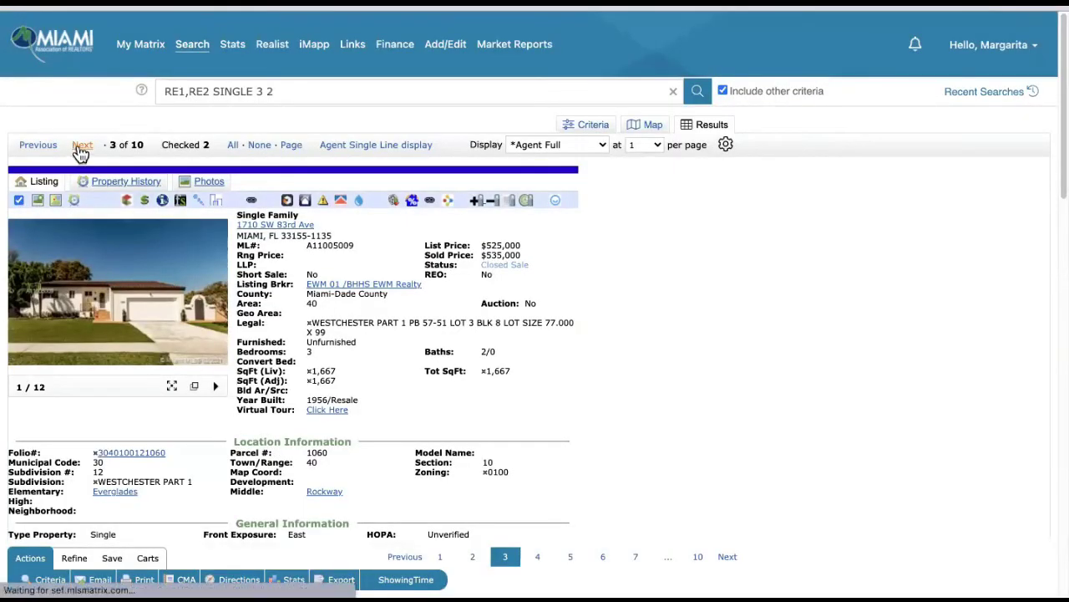
pyautogui.click(143, 306)
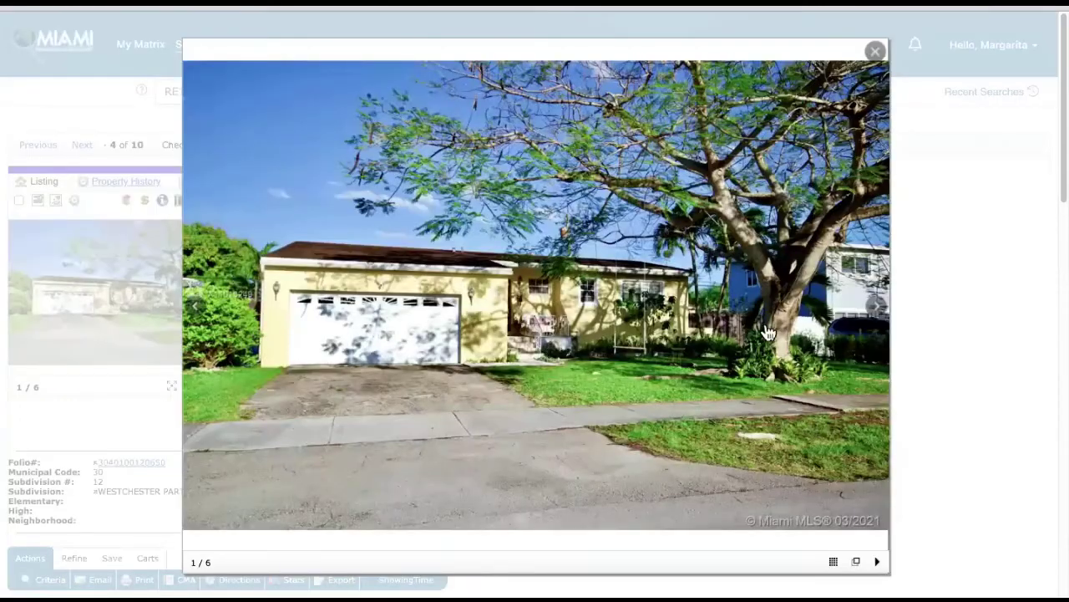
# - Cycle through listing 4's six photos, including backyard and pool, then return to its $480,000 report
pyautogui.click(878, 316)
pyautogui.click(877, 316)
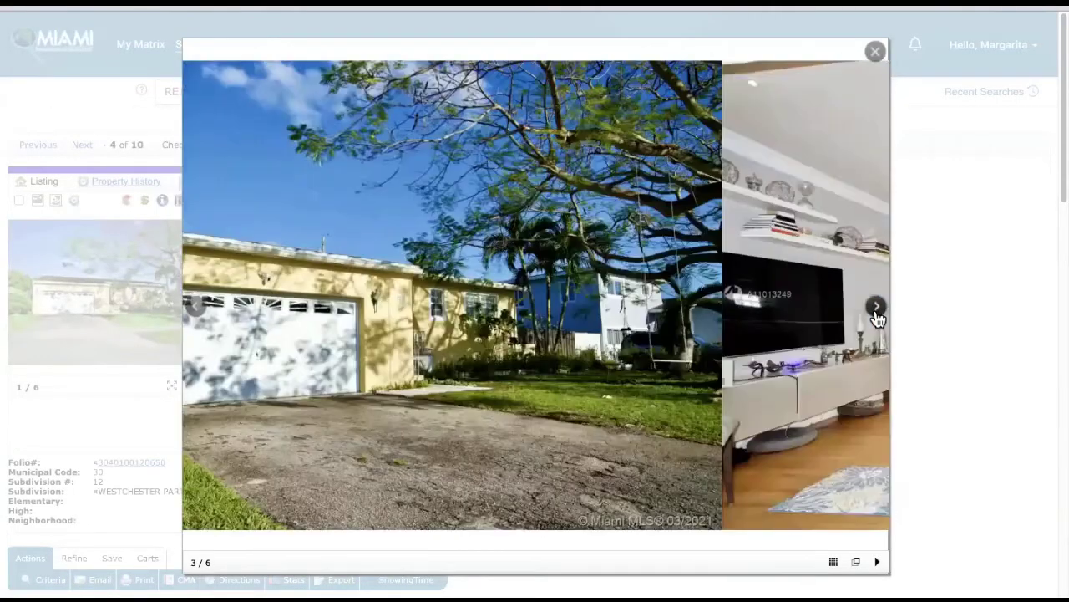
pyautogui.click(877, 316)
pyautogui.click(878, 316)
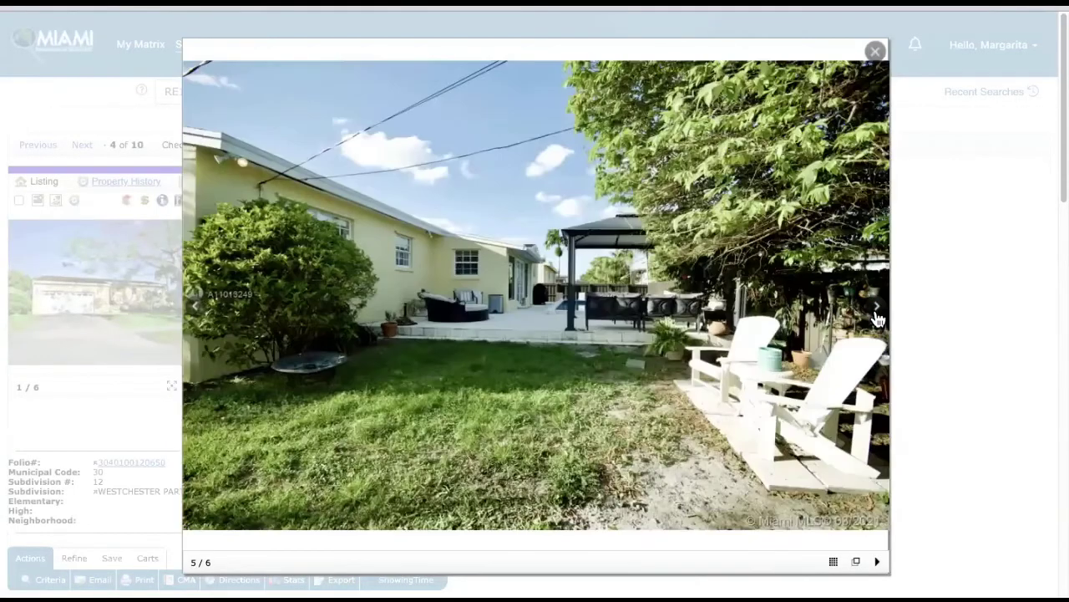
pyautogui.click(878, 316)
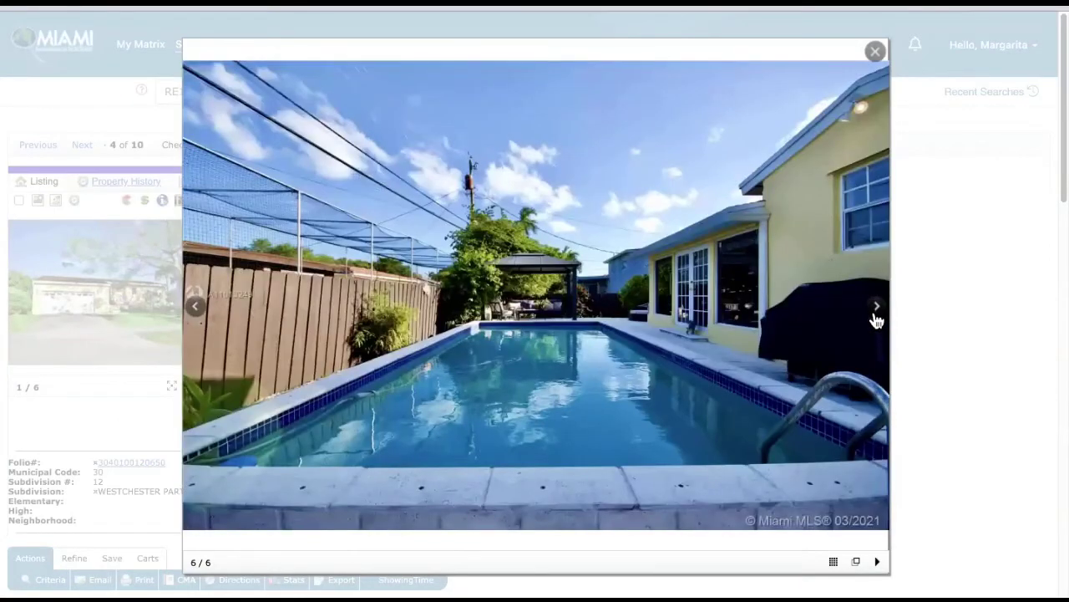
pyautogui.click(877, 316)
pyautogui.click(877, 316)
pyautogui.click(877, 316)
pyautogui.click(878, 316)
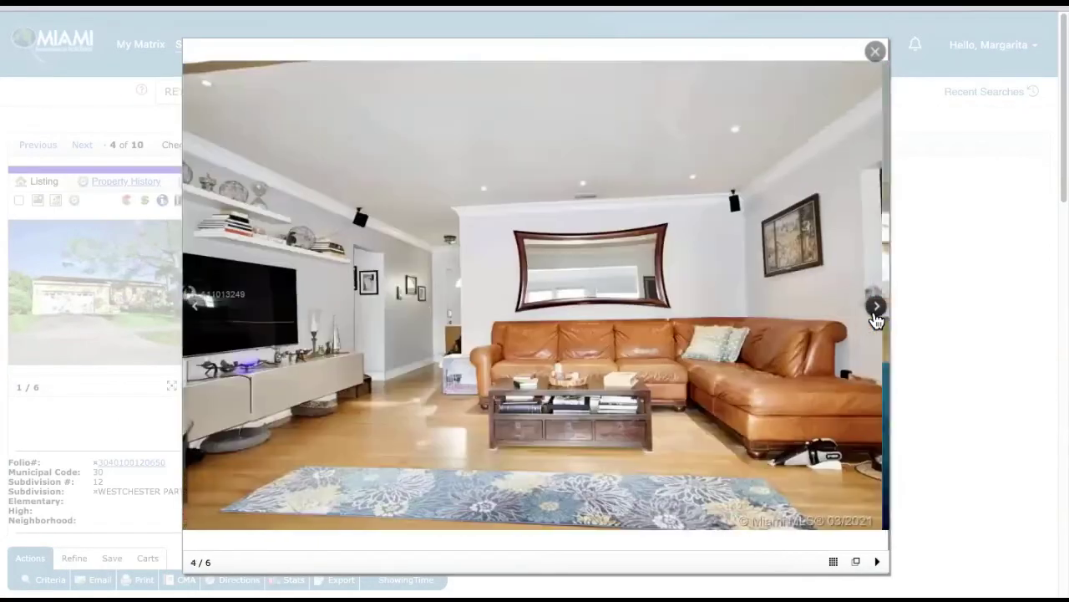
pyautogui.click(878, 315)
pyautogui.click(878, 316)
pyautogui.click(878, 316)
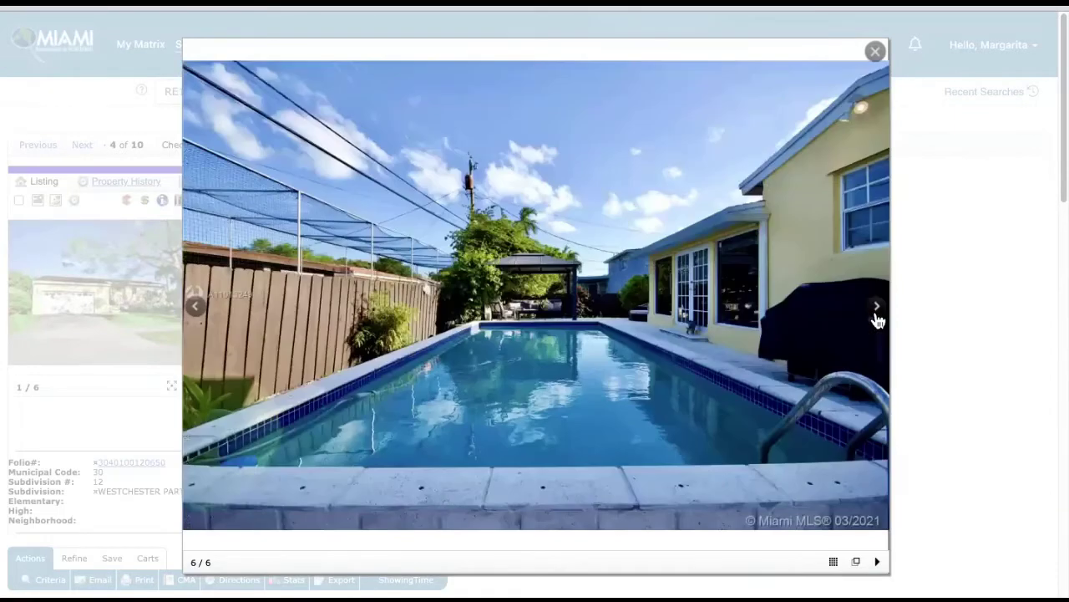
pyautogui.click(878, 316)
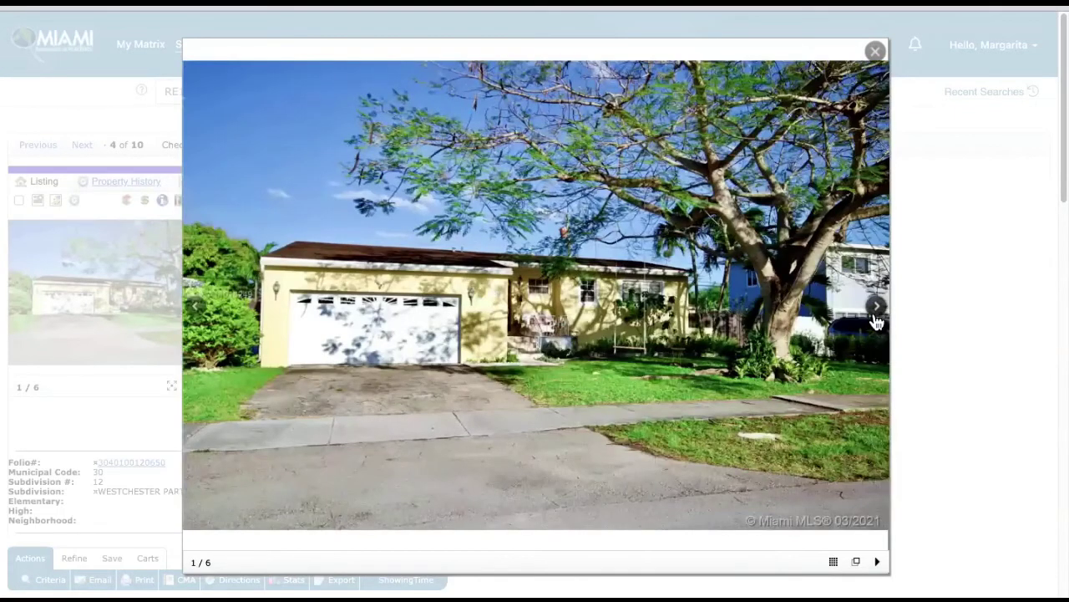
pyautogui.click(875, 53)
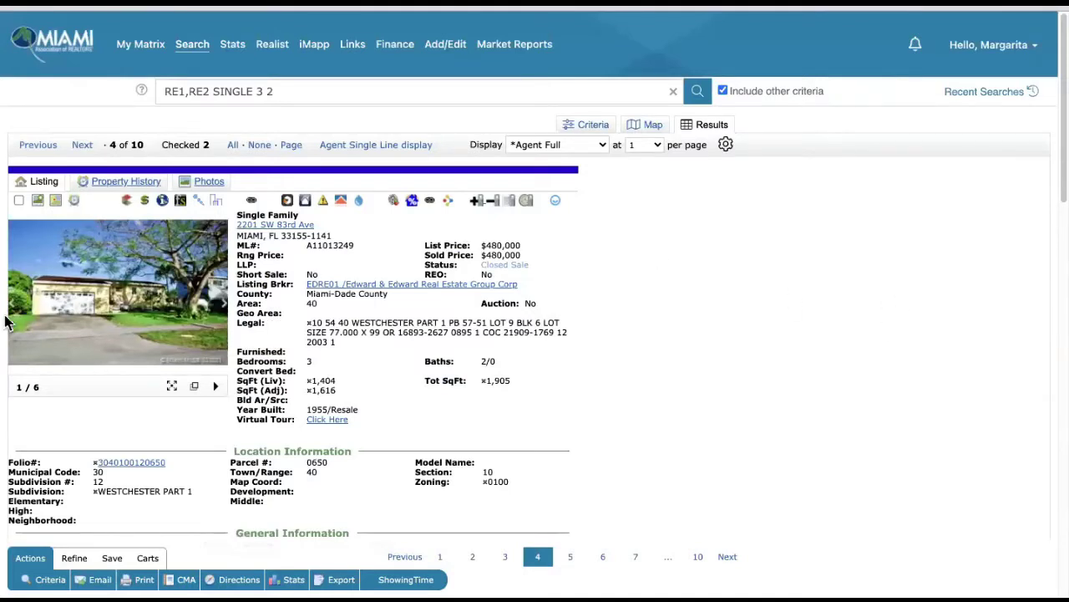
# - Open listing 5's photos and view the exterior, driveway, kitchen and stove shots
pyautogui.click(82, 146)
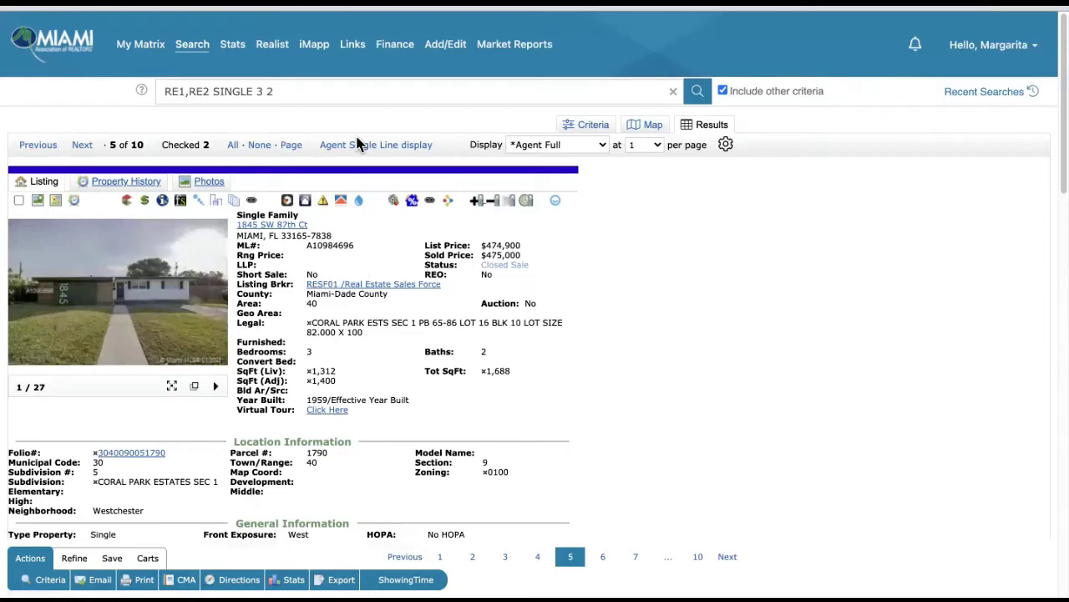
pyautogui.click(122, 305)
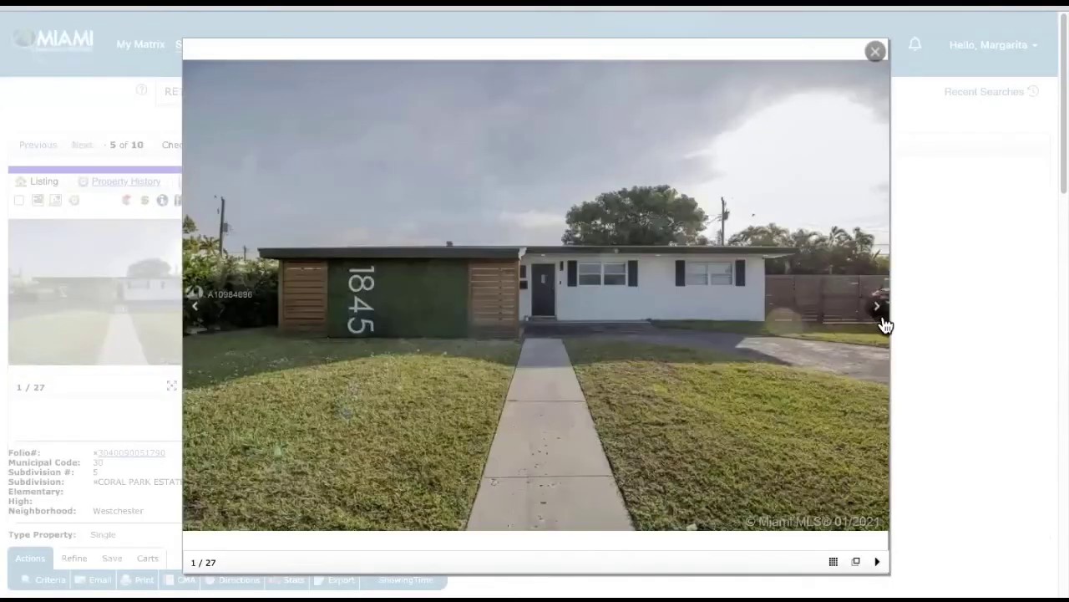
pyautogui.click(878, 314)
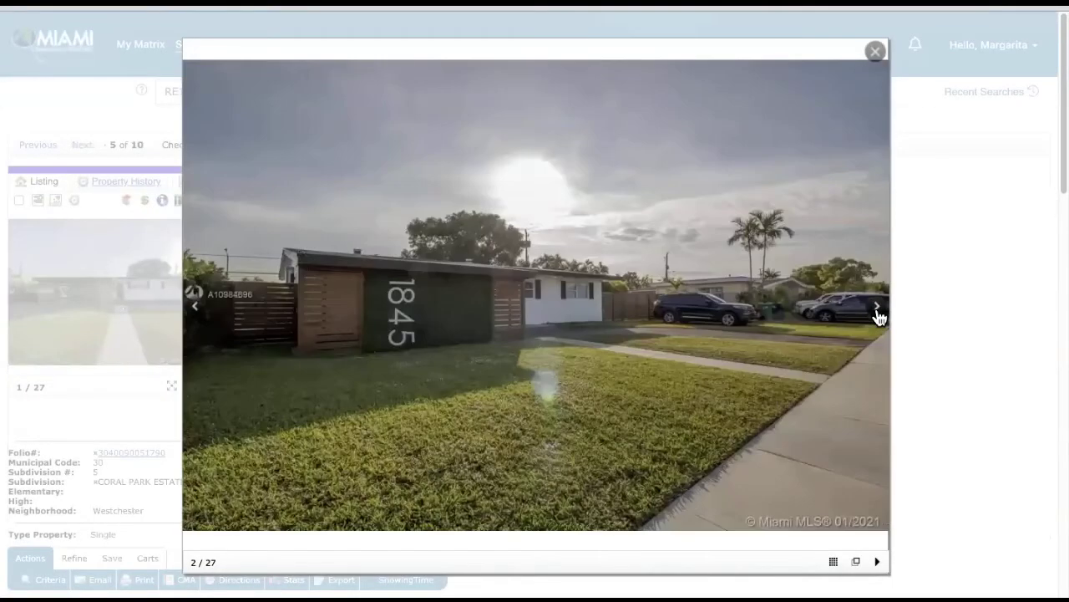
pyautogui.click(878, 313)
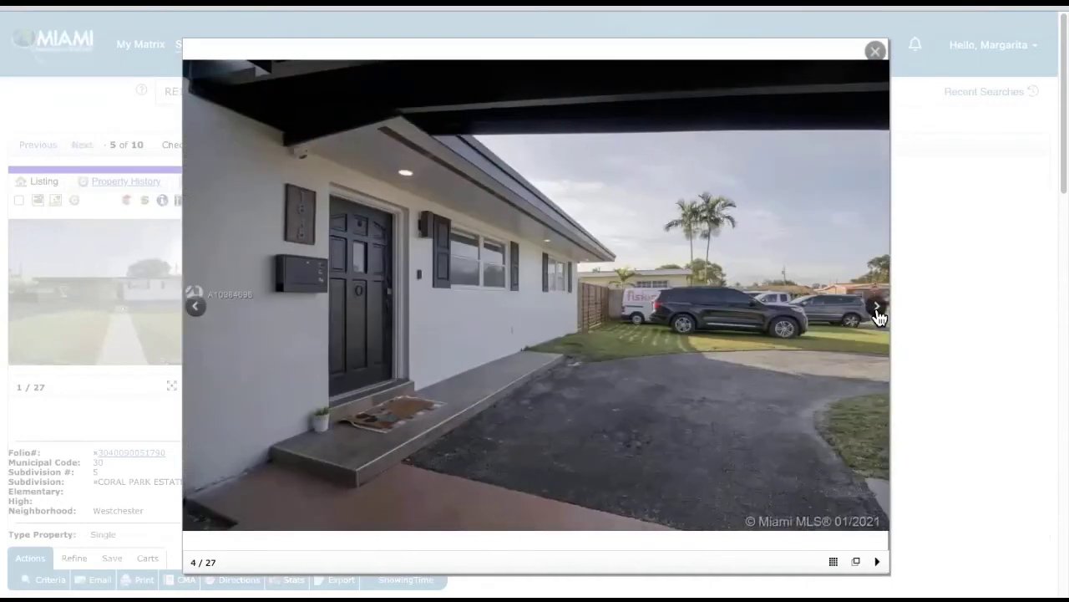
pyautogui.click(879, 314)
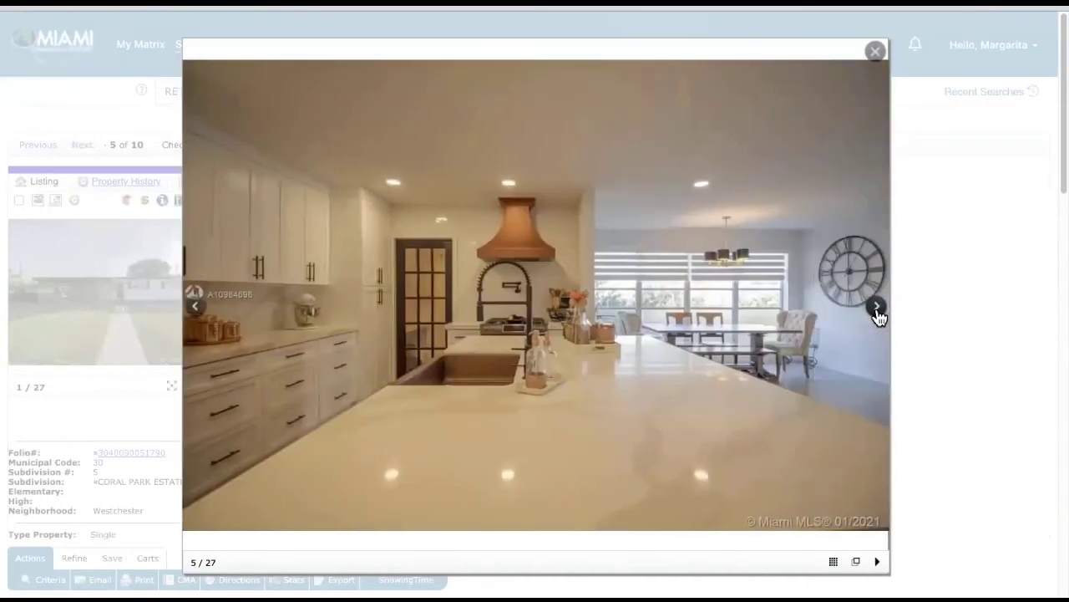
pyautogui.click(879, 314)
pyautogui.click(878, 314)
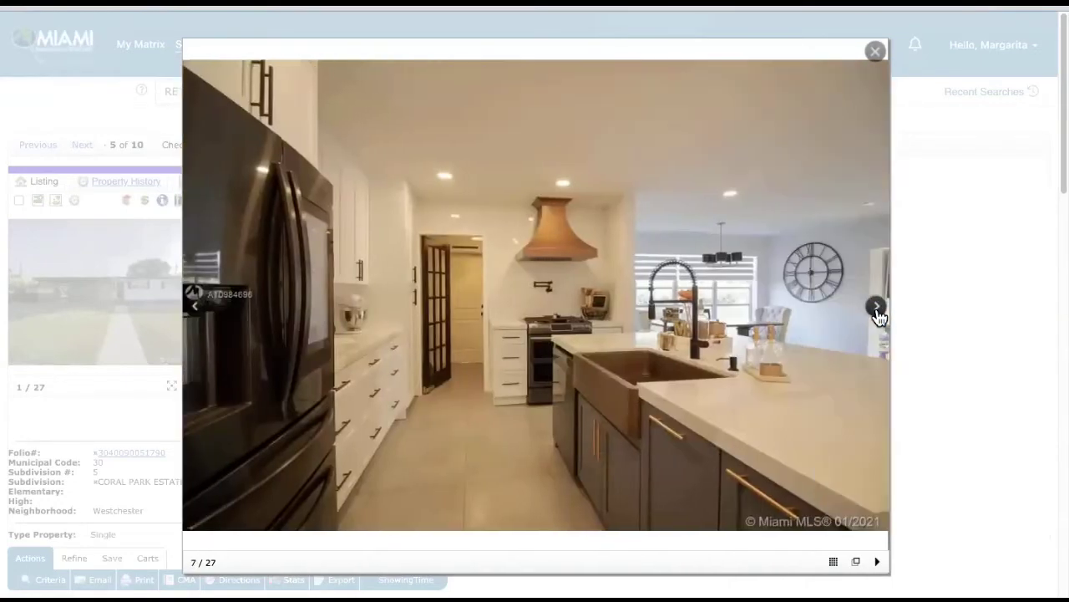
pyautogui.click(878, 313)
pyautogui.click(878, 314)
pyautogui.click(878, 314)
pyautogui.click(878, 313)
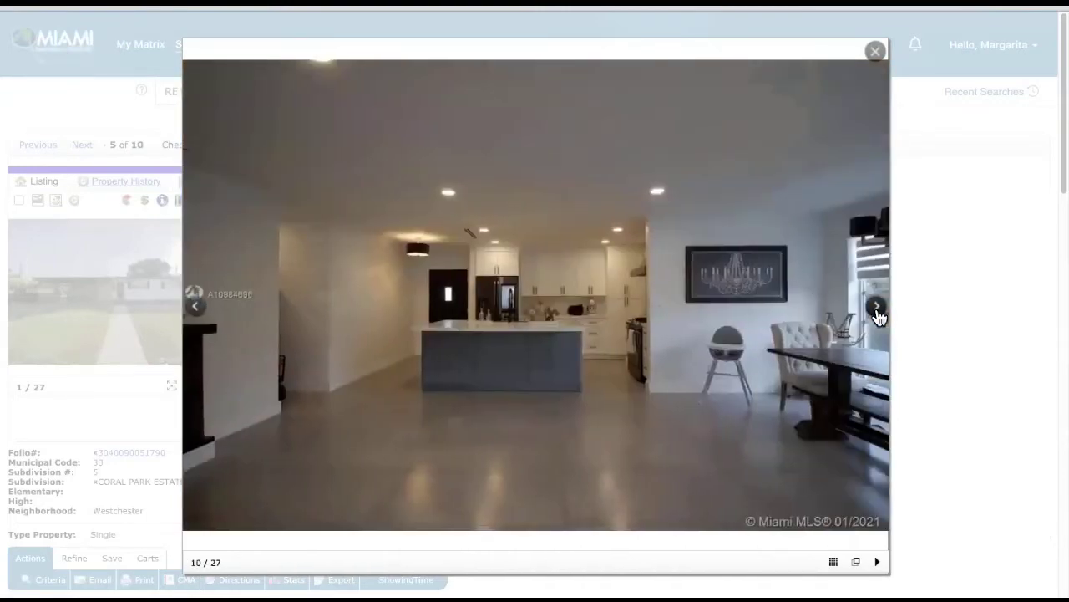
pyautogui.click(879, 314)
pyautogui.click(878, 314)
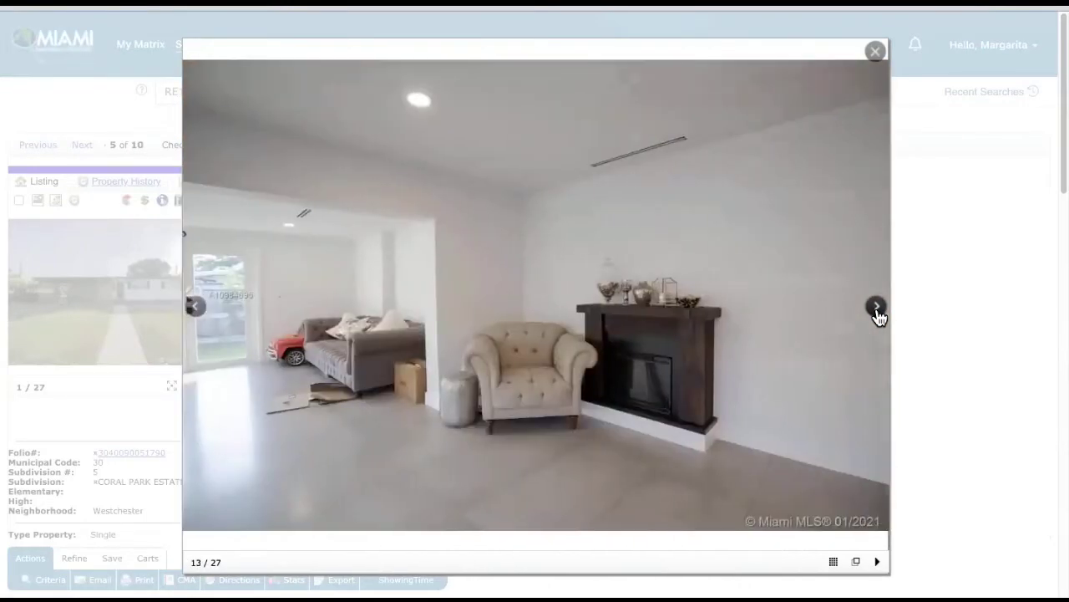
pyautogui.click(878, 313)
# - View the remaining bathroom, bedroom, backyard and side fence photos, then check the $475,000 sale
pyautogui.click(878, 313)
pyautogui.click(878, 313)
pyautogui.click(878, 314)
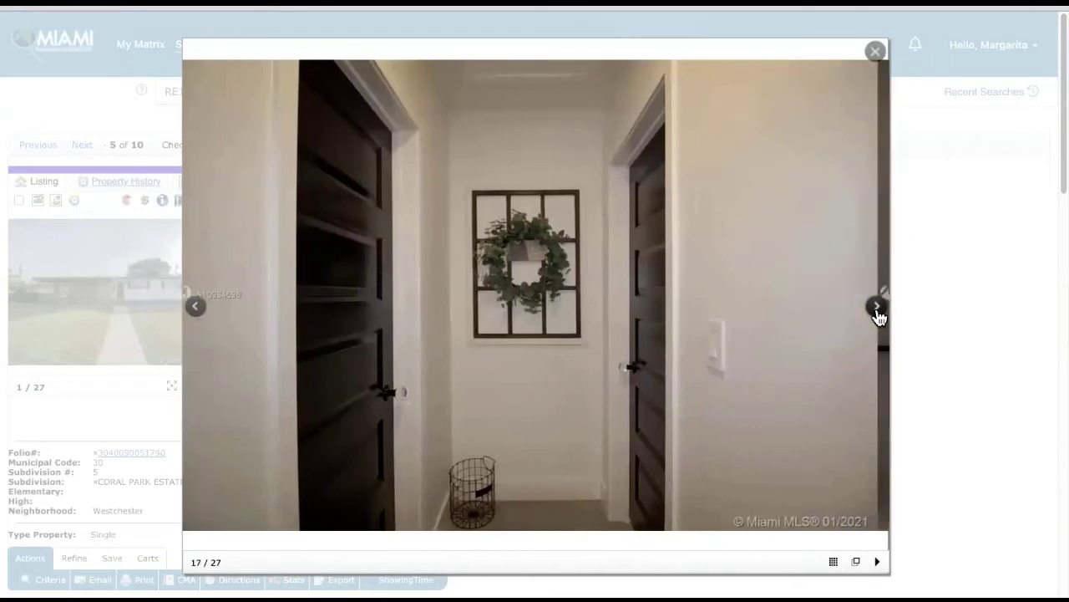
pyautogui.click(878, 314)
pyautogui.click(878, 313)
pyautogui.click(878, 313)
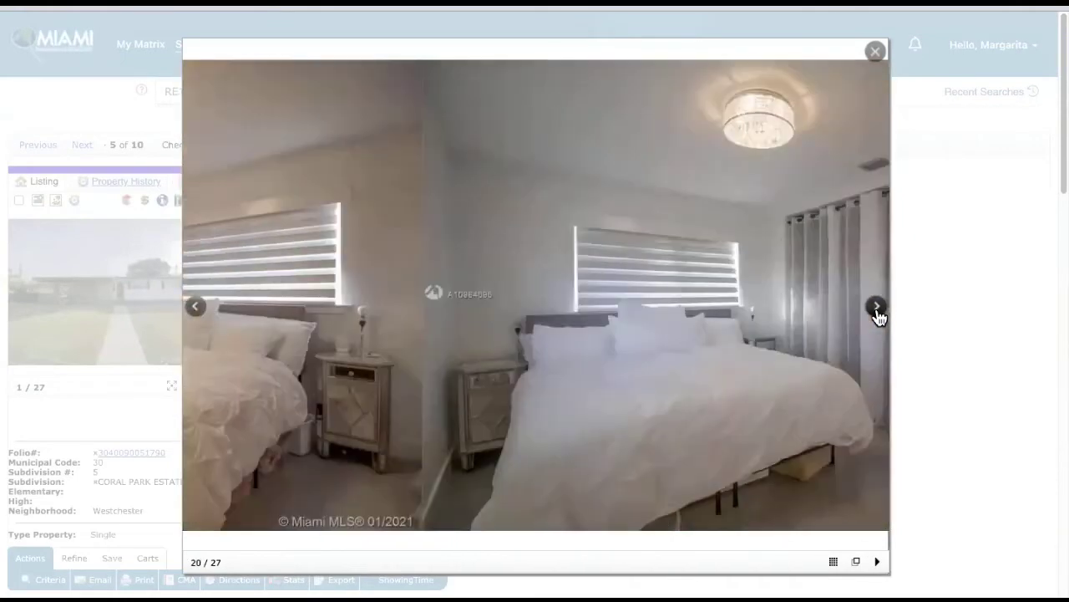
pyautogui.click(878, 313)
pyautogui.click(878, 313)
pyautogui.click(878, 313)
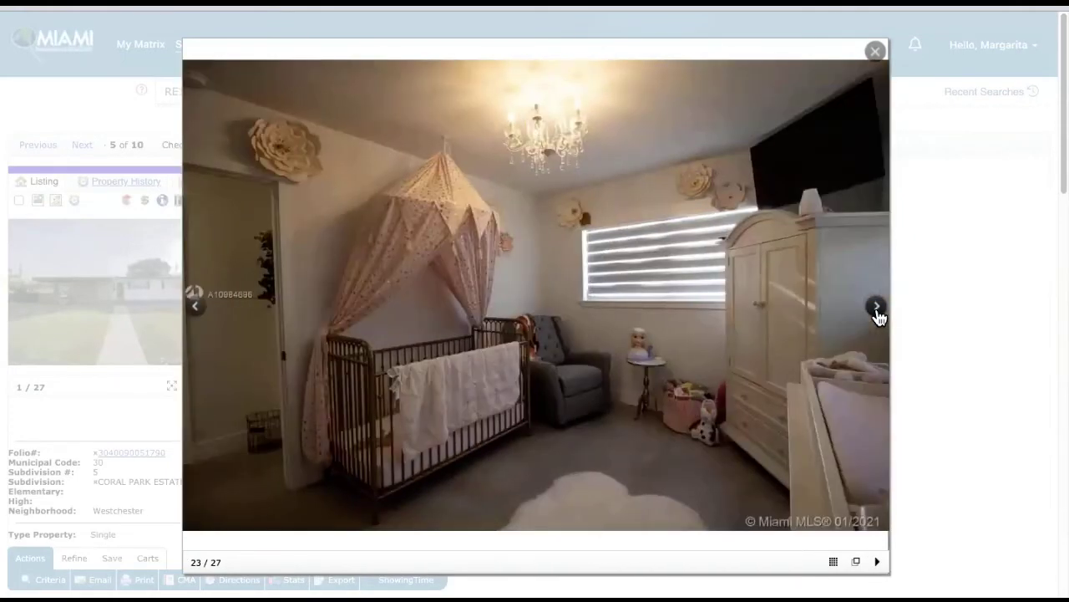
pyautogui.click(878, 313)
pyautogui.click(879, 314)
pyautogui.click(878, 313)
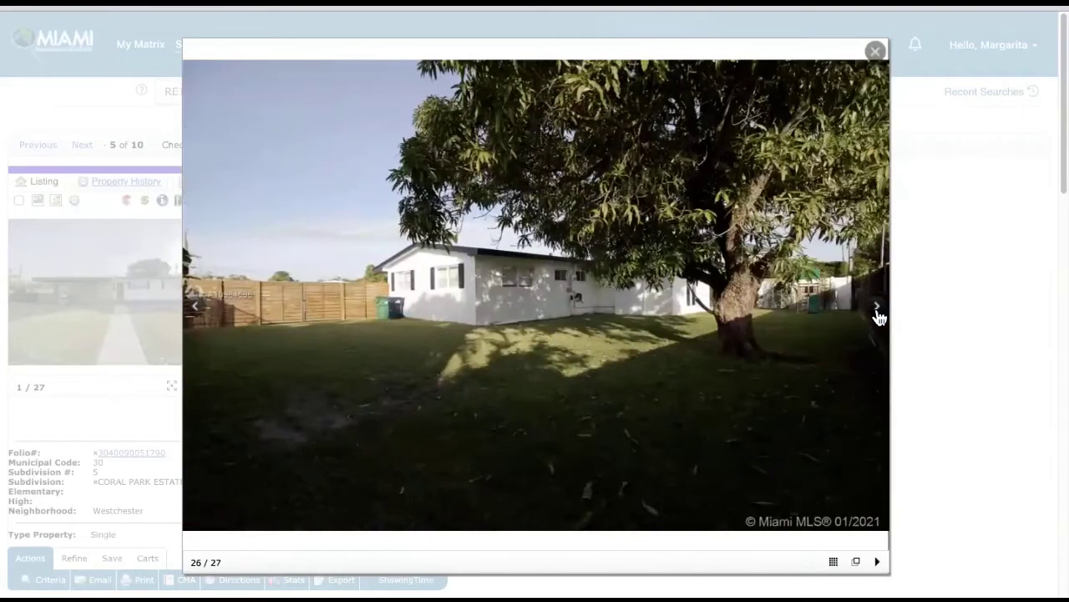
pyautogui.click(878, 314)
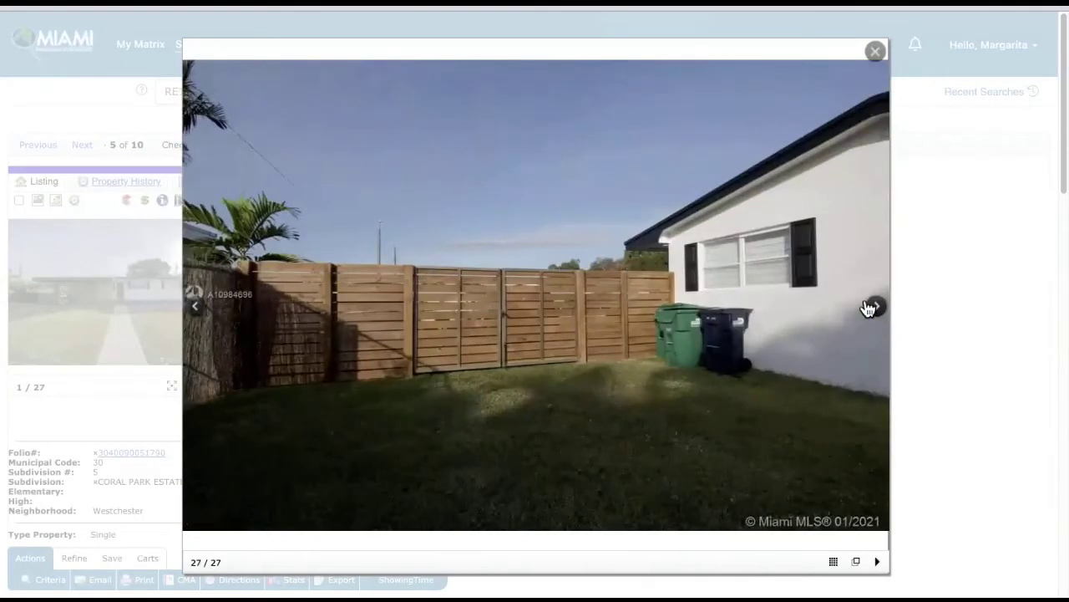
pyautogui.click(875, 52)
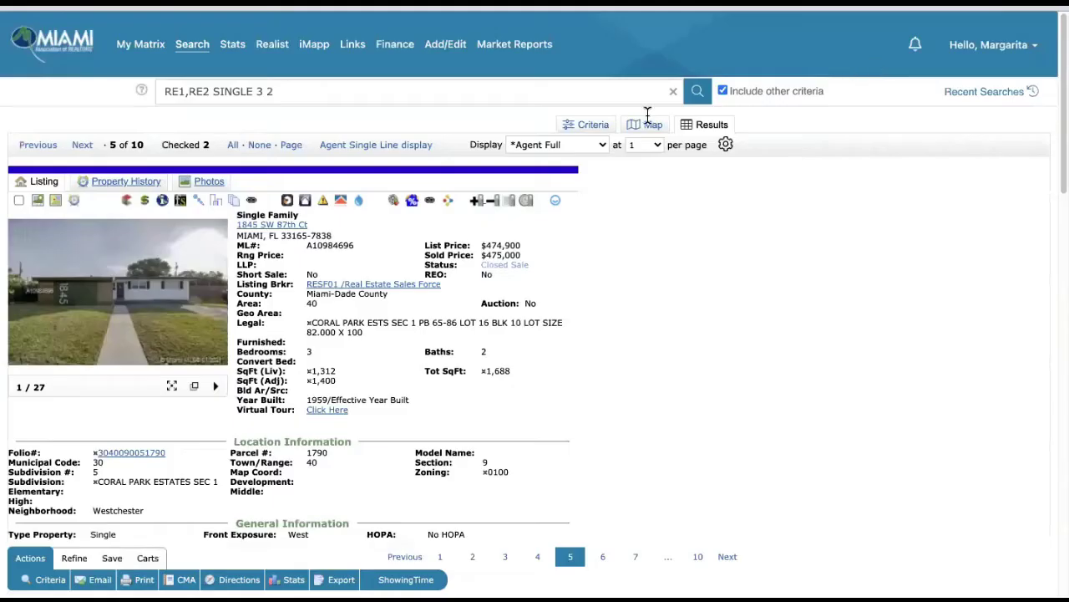
pyautogui.click(19, 201)
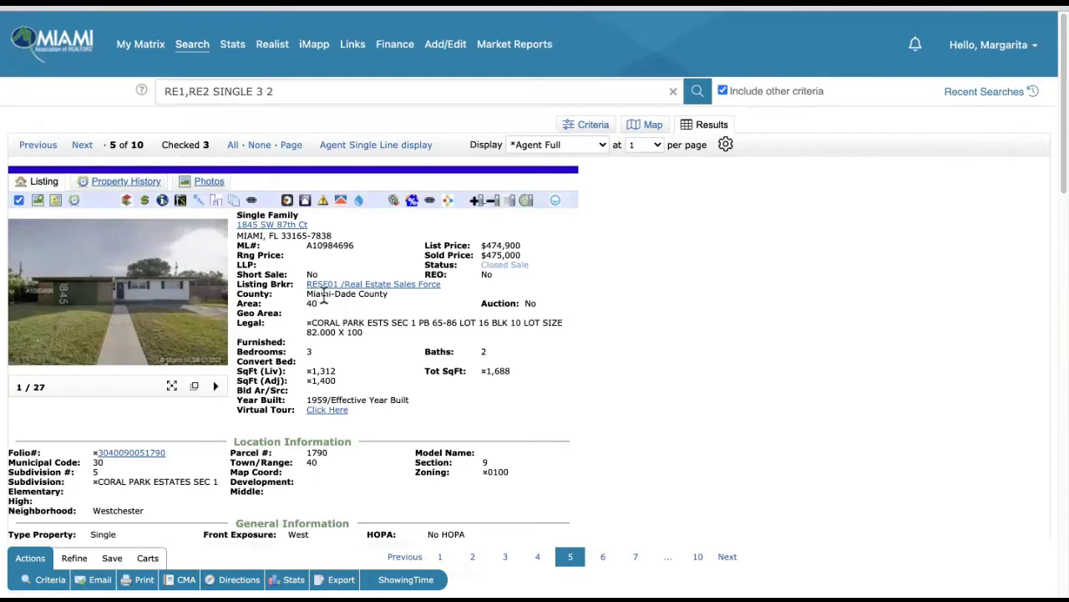
pyautogui.click(83, 146)
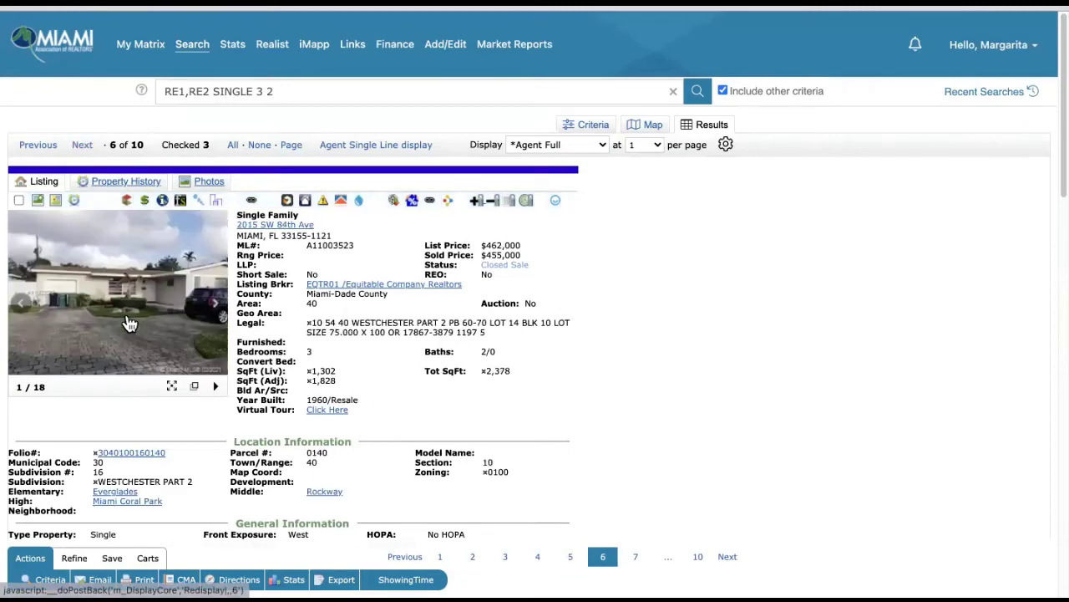
pyautogui.click(129, 324)
pyautogui.click(874, 309)
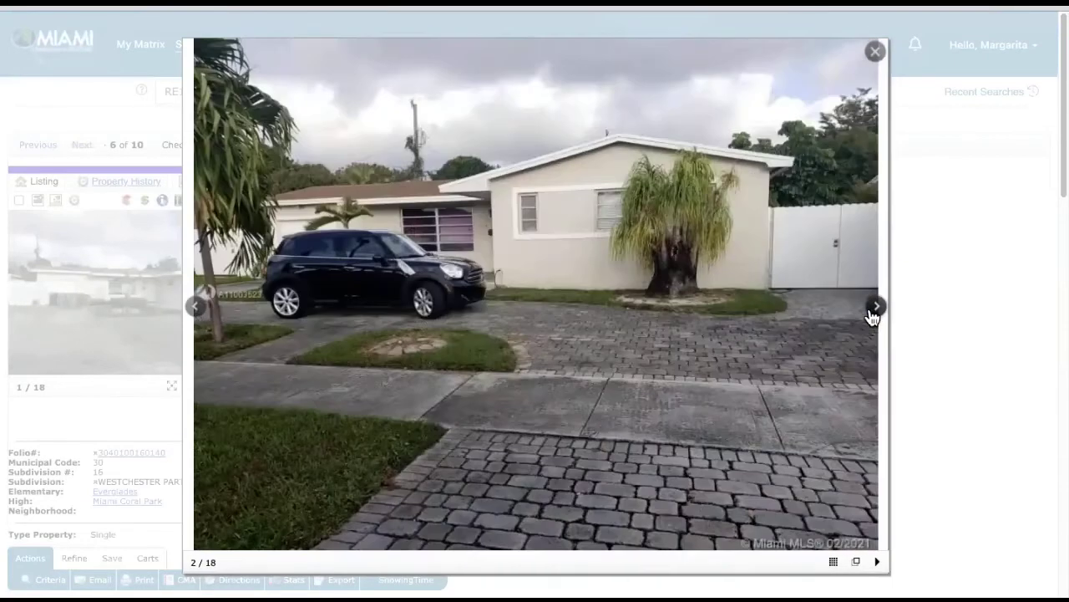
pyautogui.click(873, 314)
pyautogui.click(873, 315)
pyautogui.click(873, 314)
pyautogui.click(872, 315)
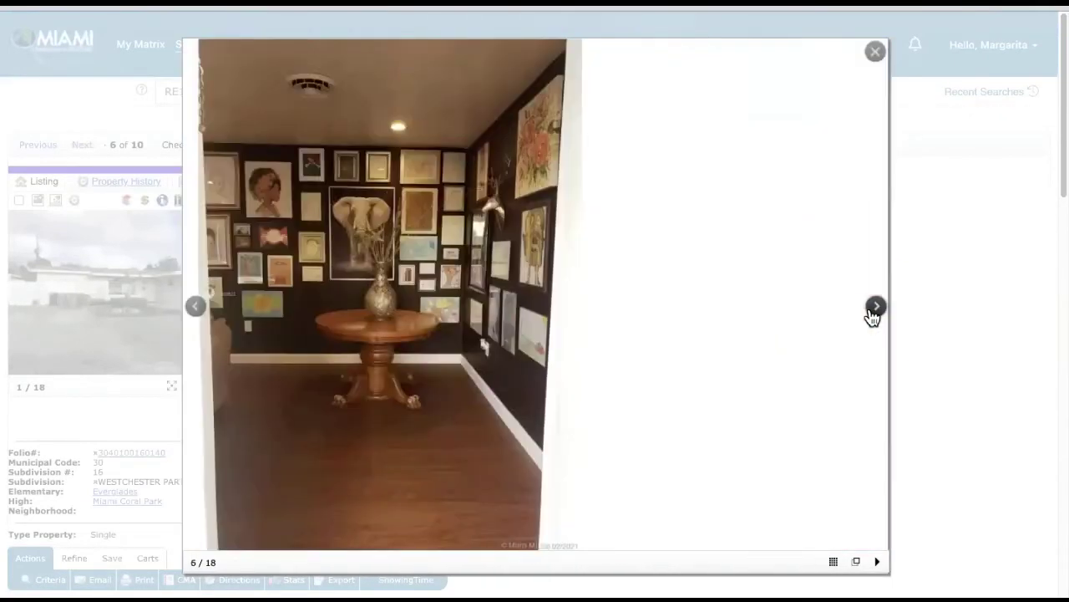
pyautogui.click(874, 309)
pyautogui.click(874, 309)
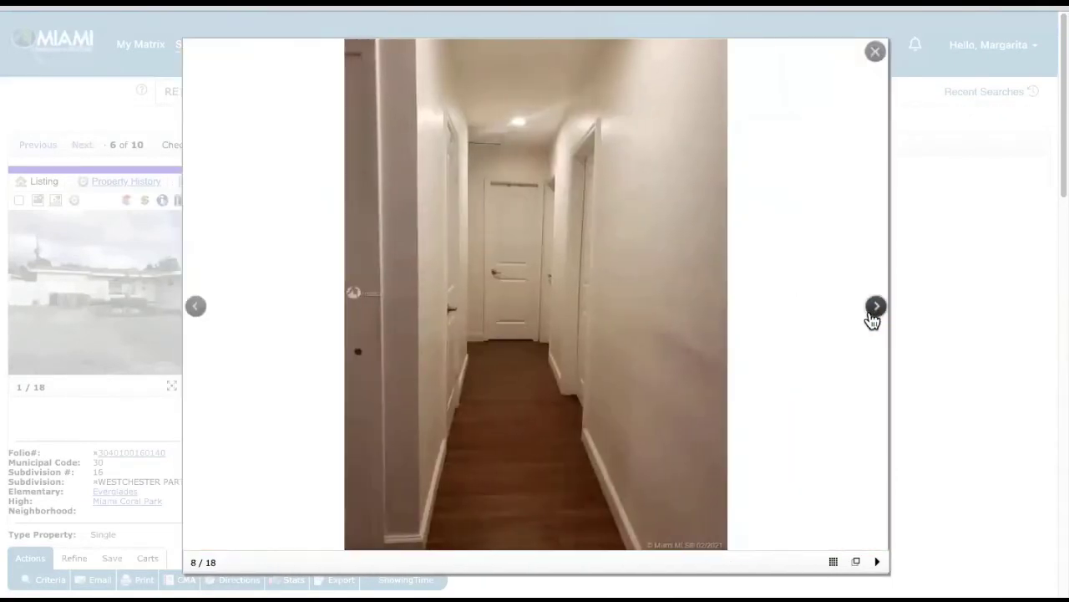
pyautogui.click(874, 310)
pyautogui.click(873, 309)
pyautogui.click(874, 310)
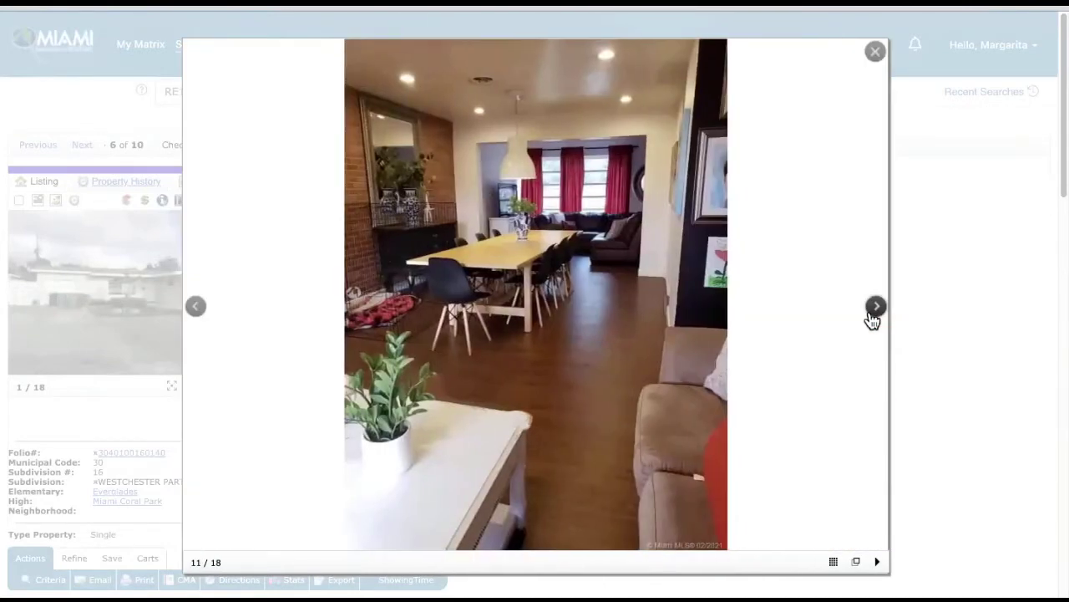
pyautogui.click(874, 309)
pyautogui.click(874, 309)
pyautogui.click(874, 309)
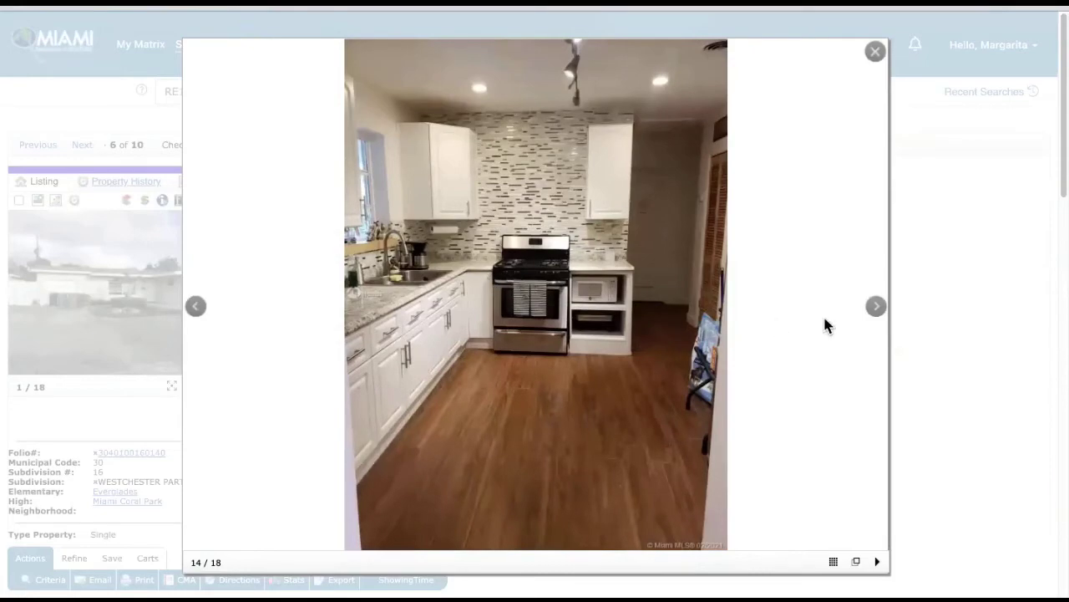
pyautogui.click(871, 316)
pyautogui.click(872, 315)
pyautogui.click(871, 316)
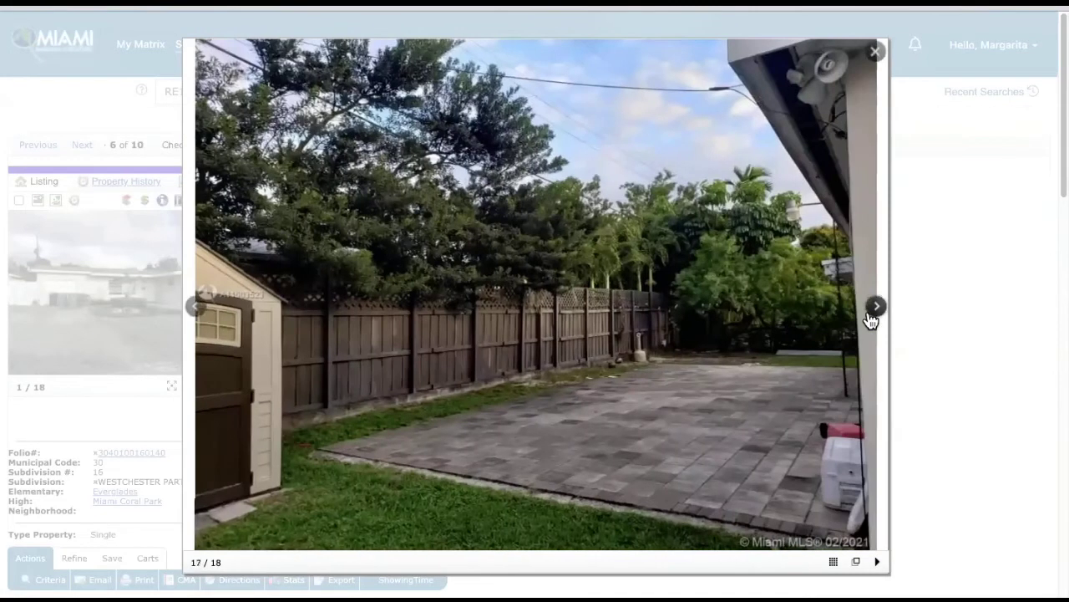
pyautogui.click(874, 309)
pyautogui.click(874, 309)
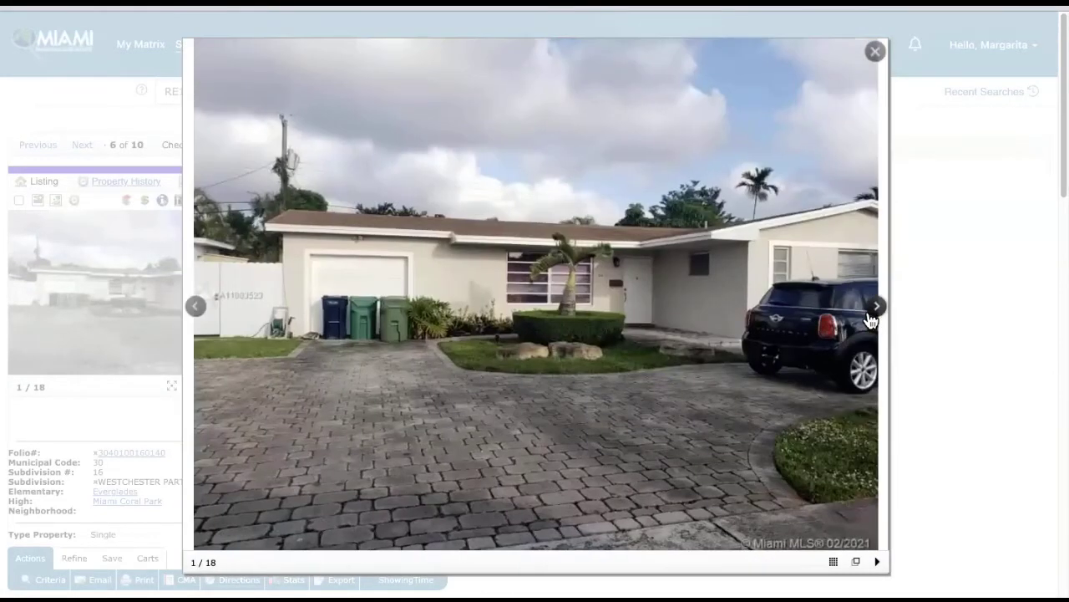
# - Review listing 6's photos again through the living room and sectional sofa, then return to its report
pyautogui.click(874, 309)
pyautogui.click(870, 316)
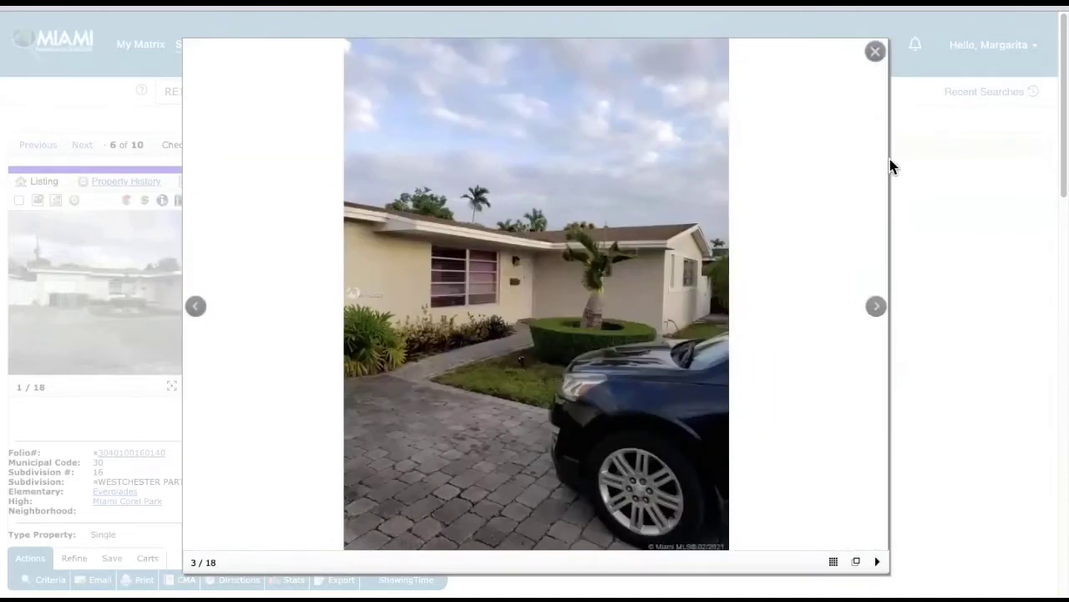
pyautogui.click(874, 312)
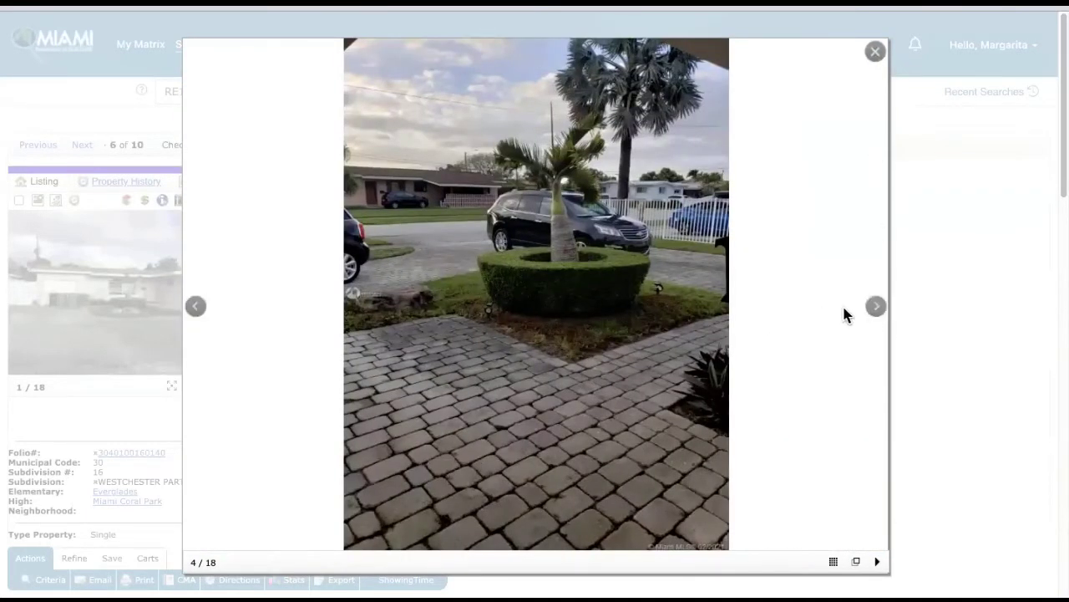
pyautogui.click(870, 316)
pyautogui.click(870, 318)
pyautogui.click(870, 317)
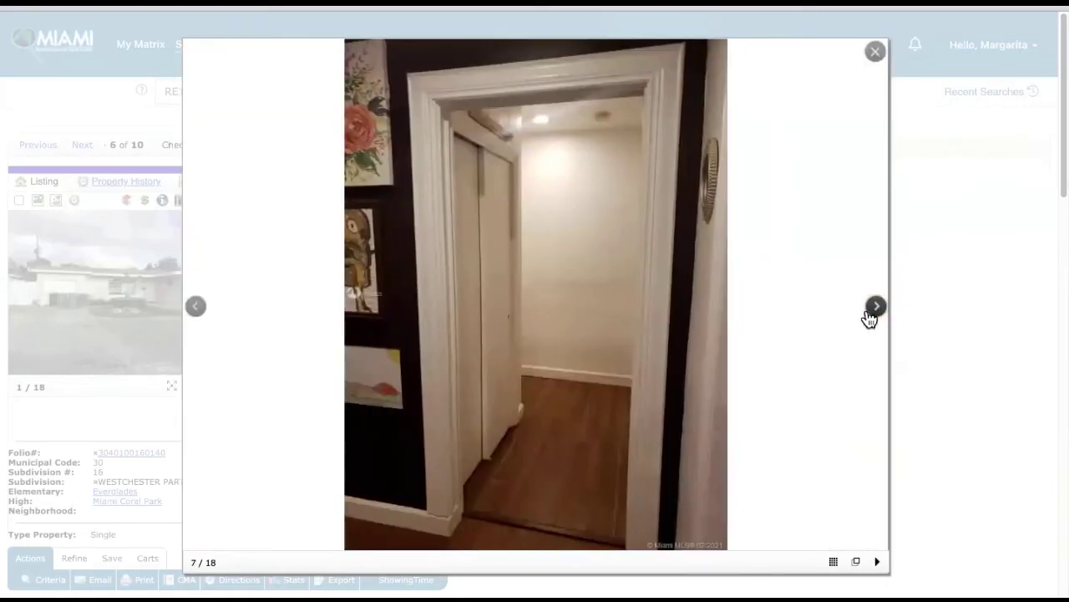
pyautogui.click(870, 317)
pyautogui.click(869, 317)
pyautogui.click(870, 317)
pyautogui.click(870, 317)
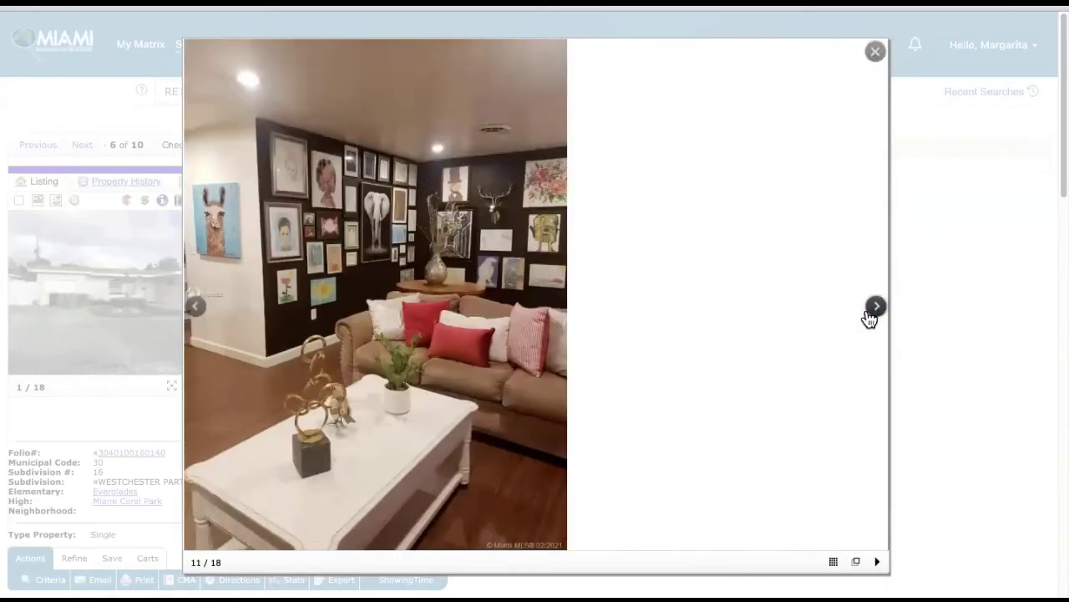
pyautogui.click(870, 318)
pyautogui.click(869, 317)
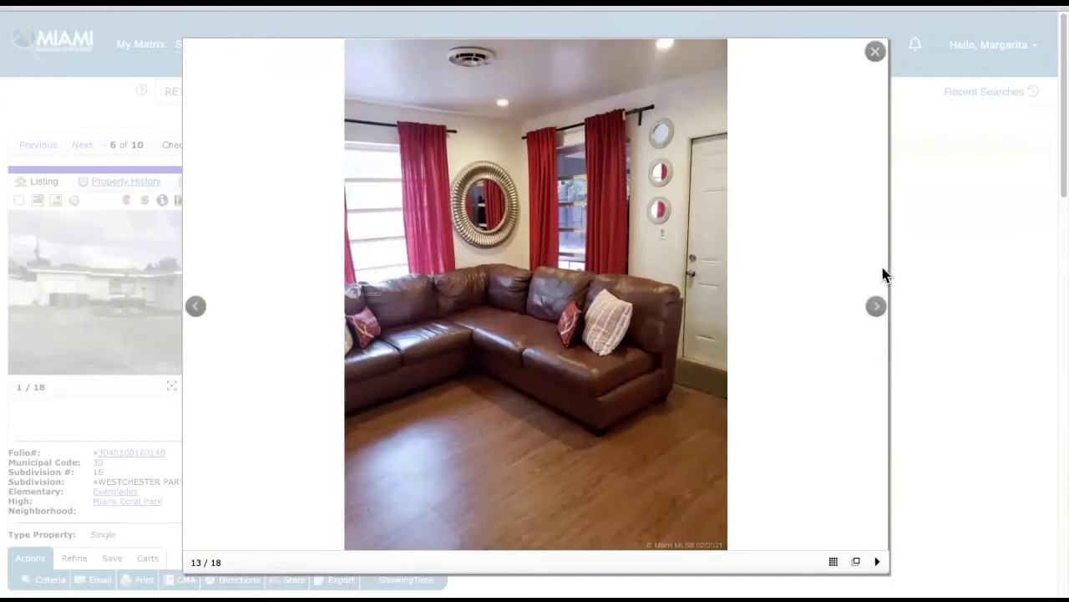
pyautogui.click(874, 53)
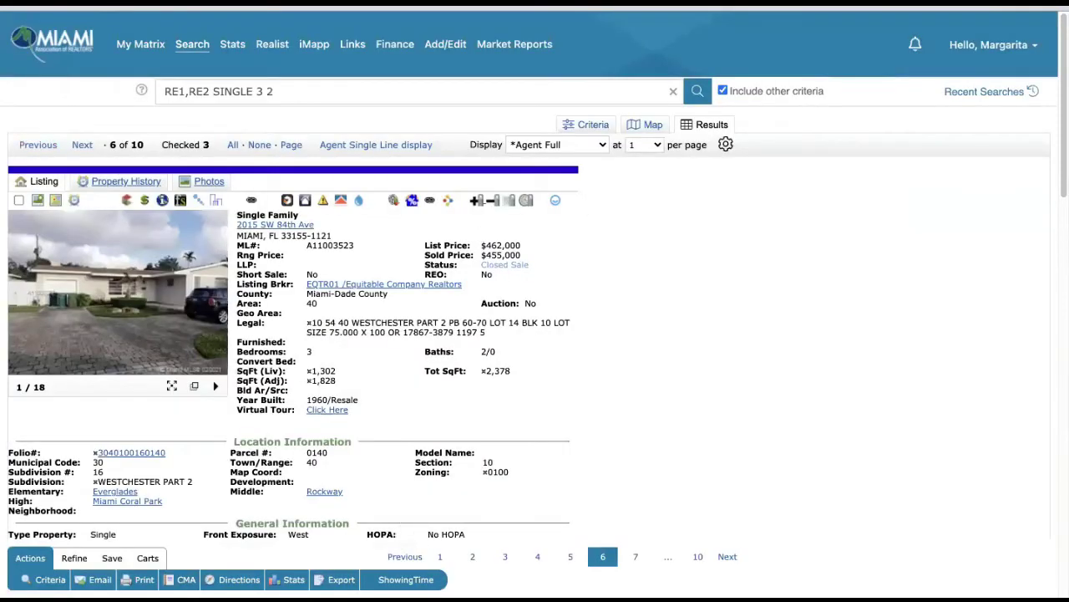
pyautogui.click(82, 146)
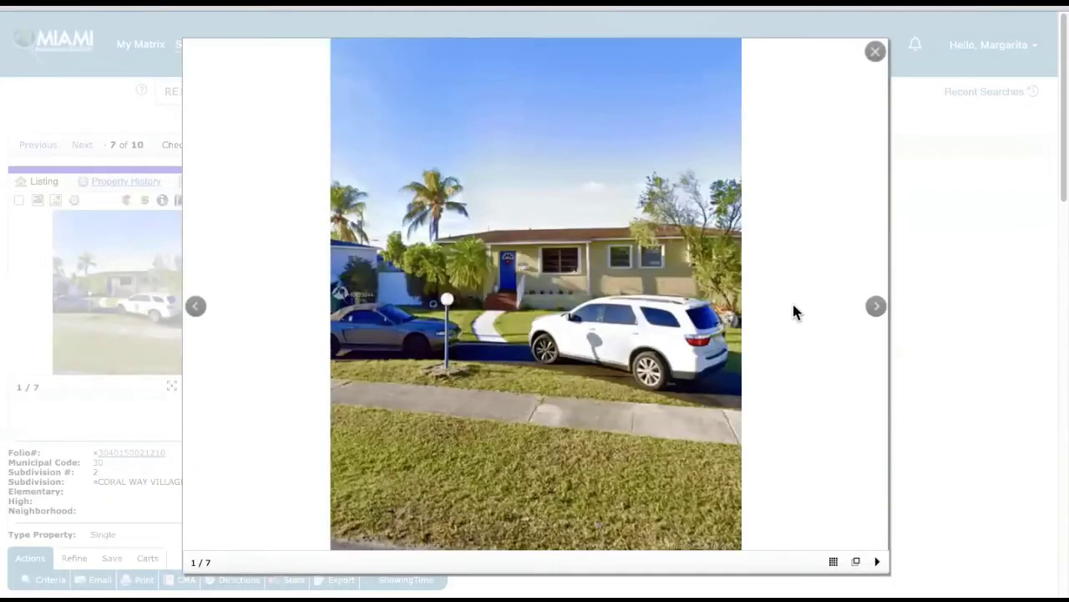
pyautogui.click(869, 317)
pyautogui.click(871, 318)
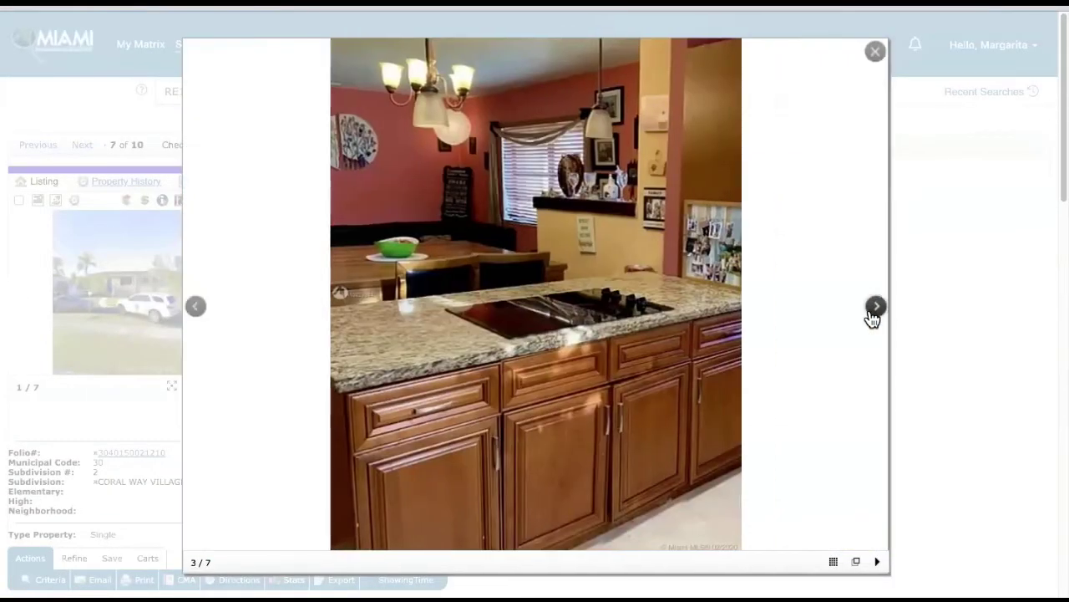
pyautogui.click(872, 317)
pyautogui.click(872, 318)
pyautogui.click(872, 316)
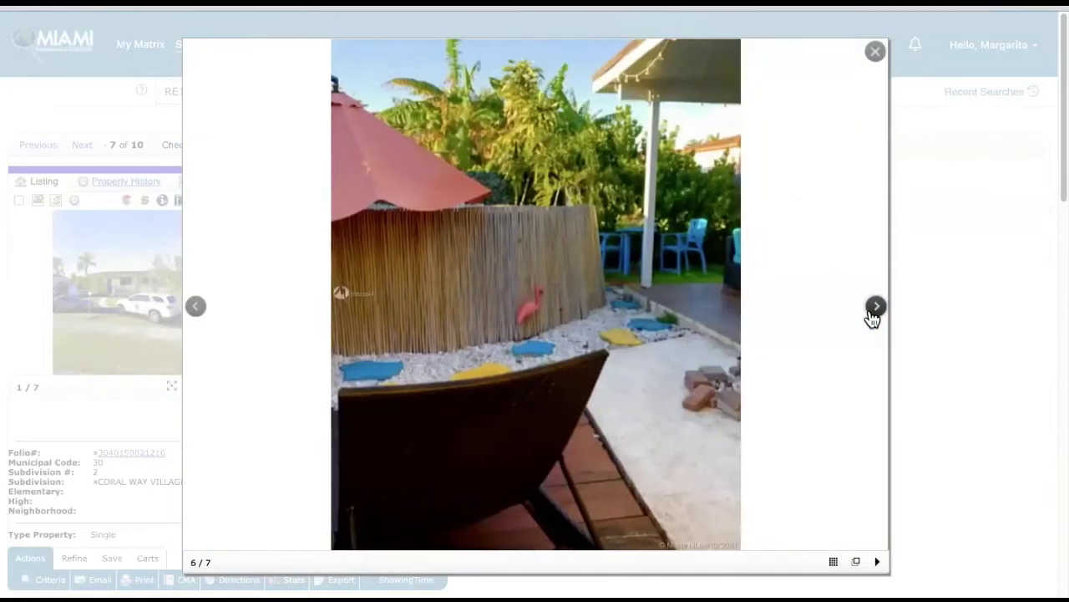
pyautogui.click(872, 316)
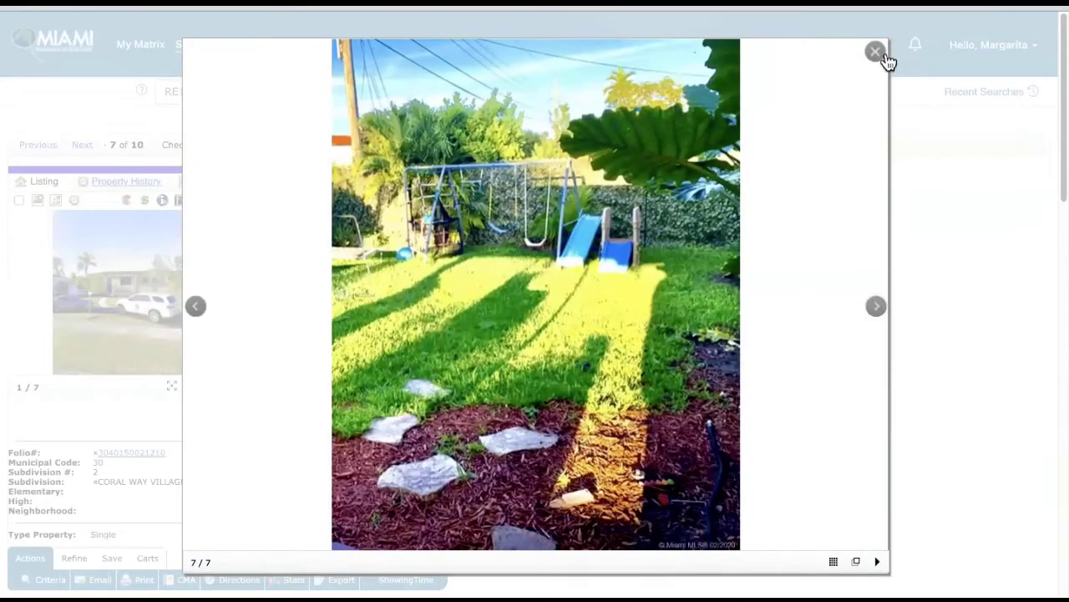
pyautogui.click(881, 54)
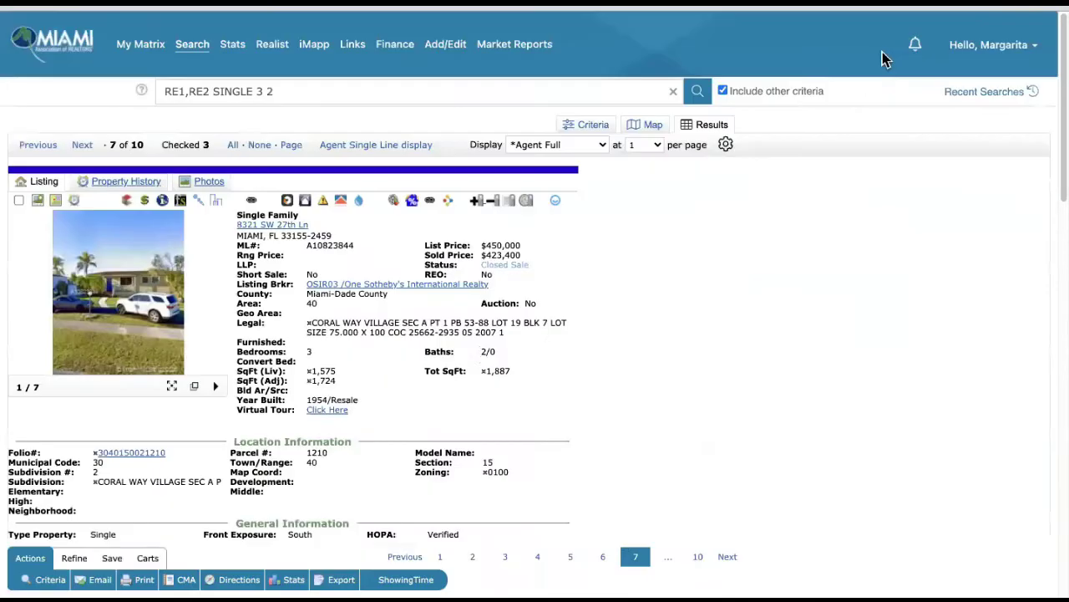
# - Advance to comparable 8 of 10 and page through its photo gallery
pyautogui.click(82, 147)
pyautogui.click(134, 284)
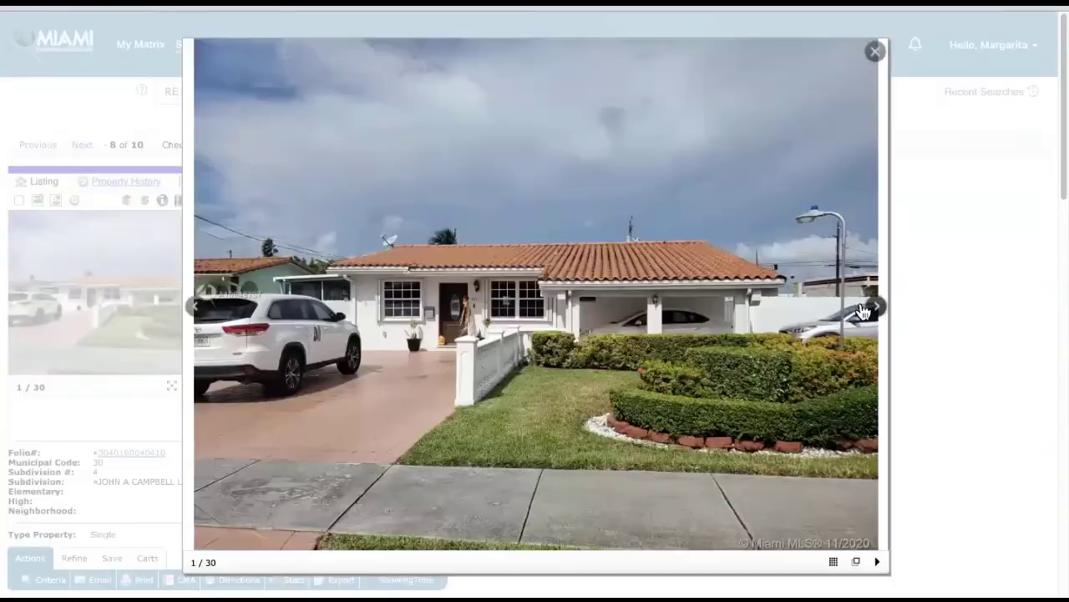
pyautogui.click(874, 311)
pyautogui.click(873, 315)
pyautogui.click(875, 314)
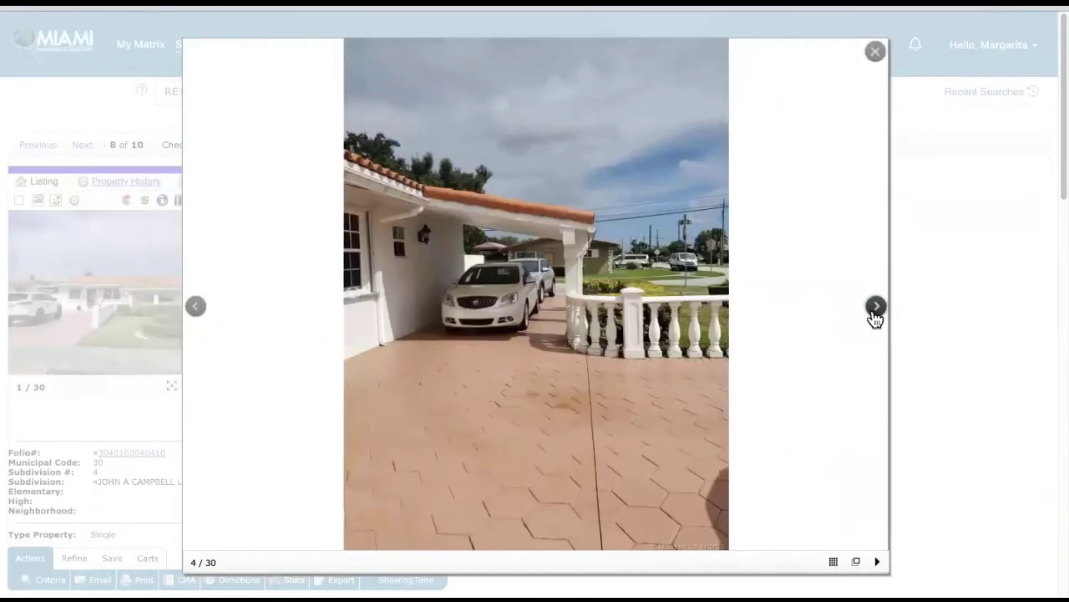
pyautogui.click(875, 314)
pyautogui.click(875, 314)
pyautogui.click(875, 314)
pyautogui.click(875, 314)
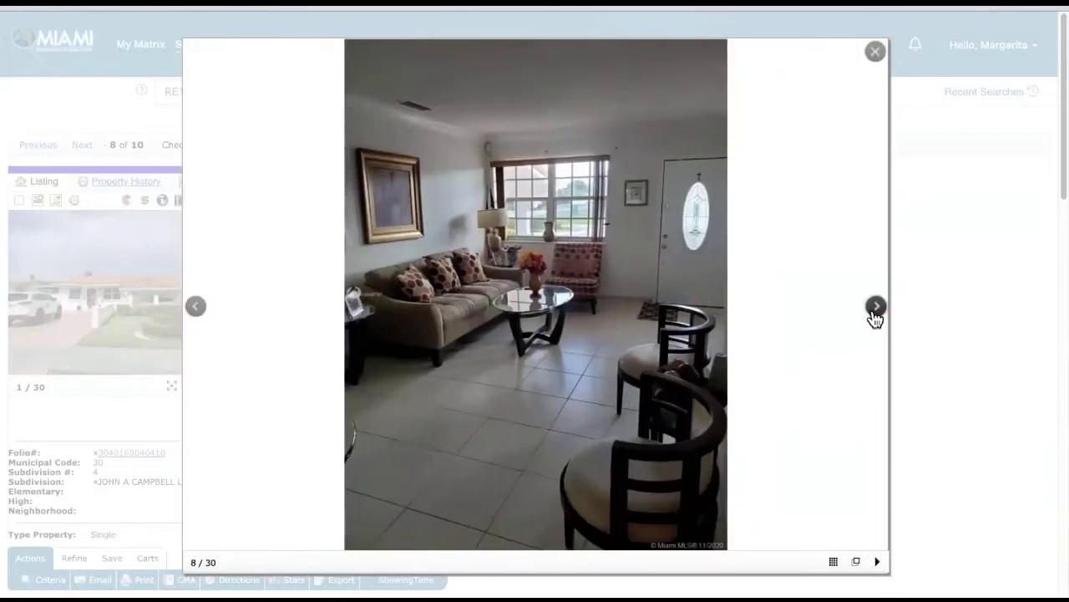
pyautogui.click(874, 314)
pyautogui.click(875, 314)
pyautogui.click(875, 314)
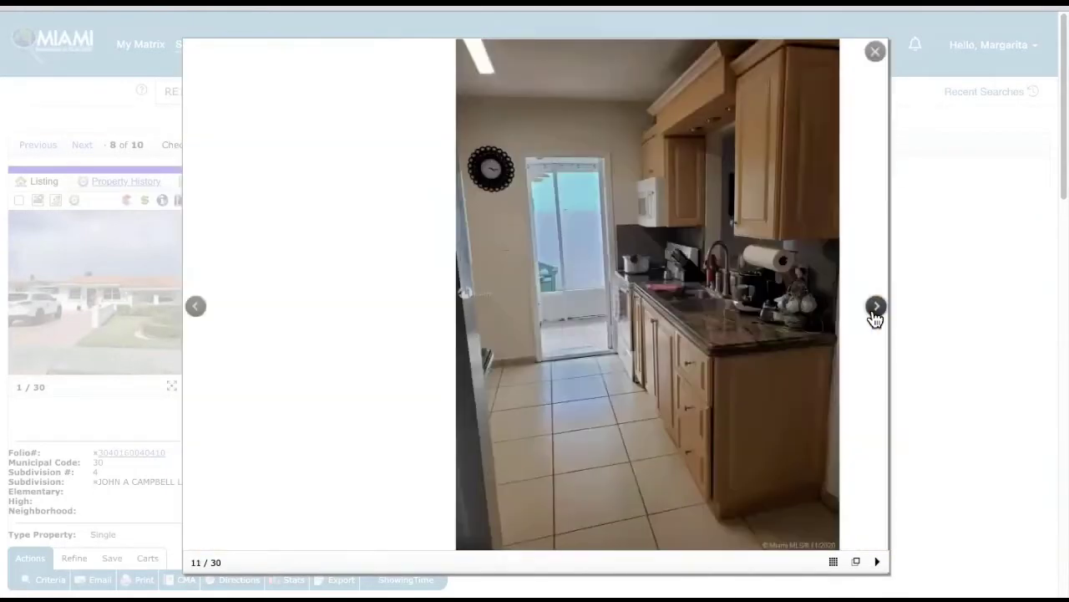
pyautogui.click(875, 59)
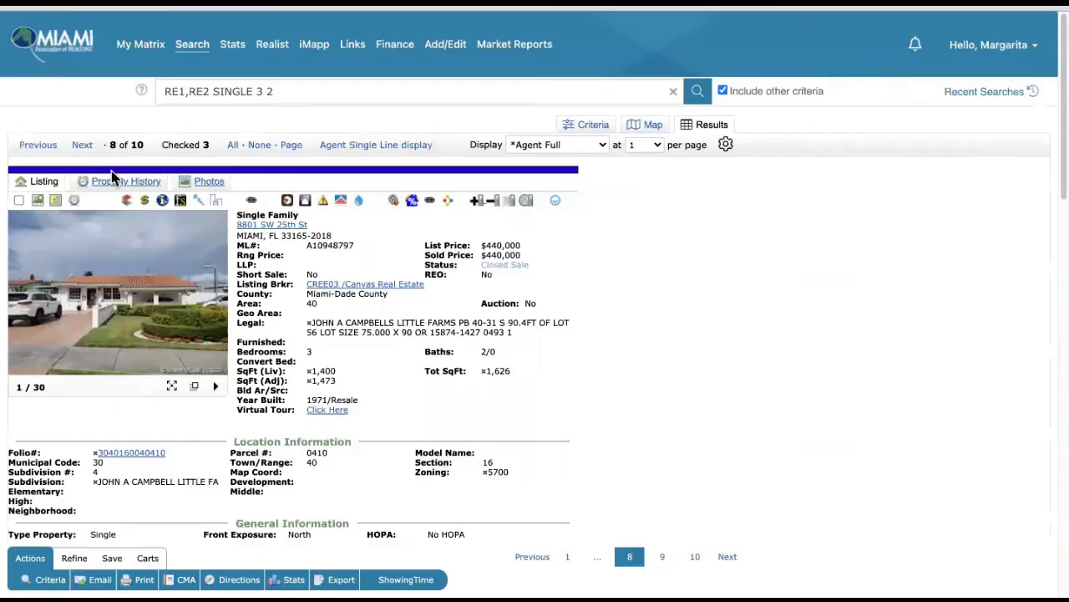
# - Advance to comparable 9 and browse all of its listing photos
pyautogui.click(82, 145)
pyautogui.click(142, 281)
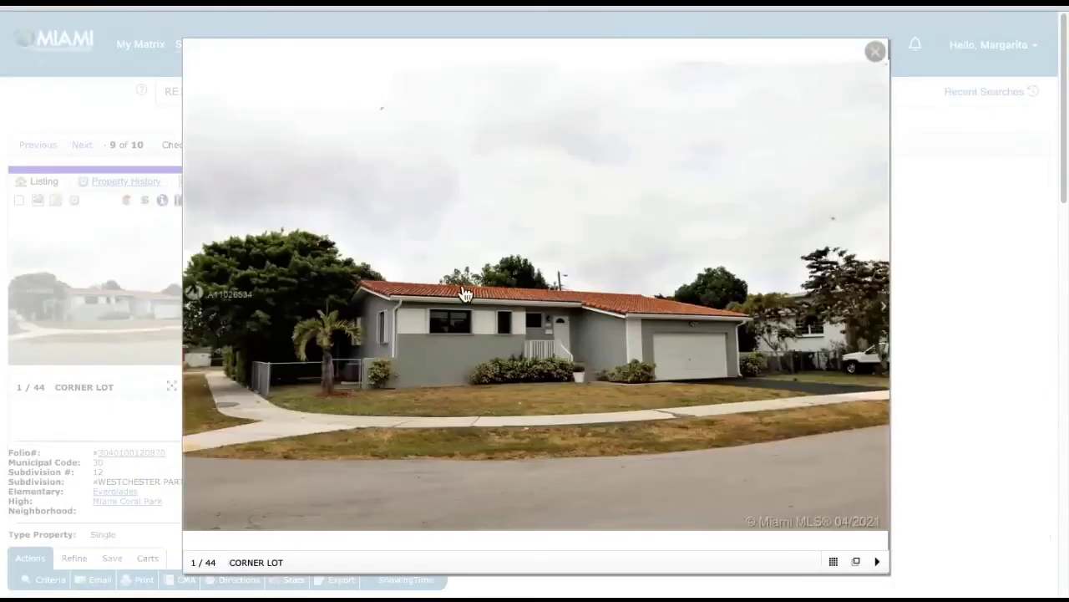
pyautogui.click(877, 314)
pyautogui.click(876, 309)
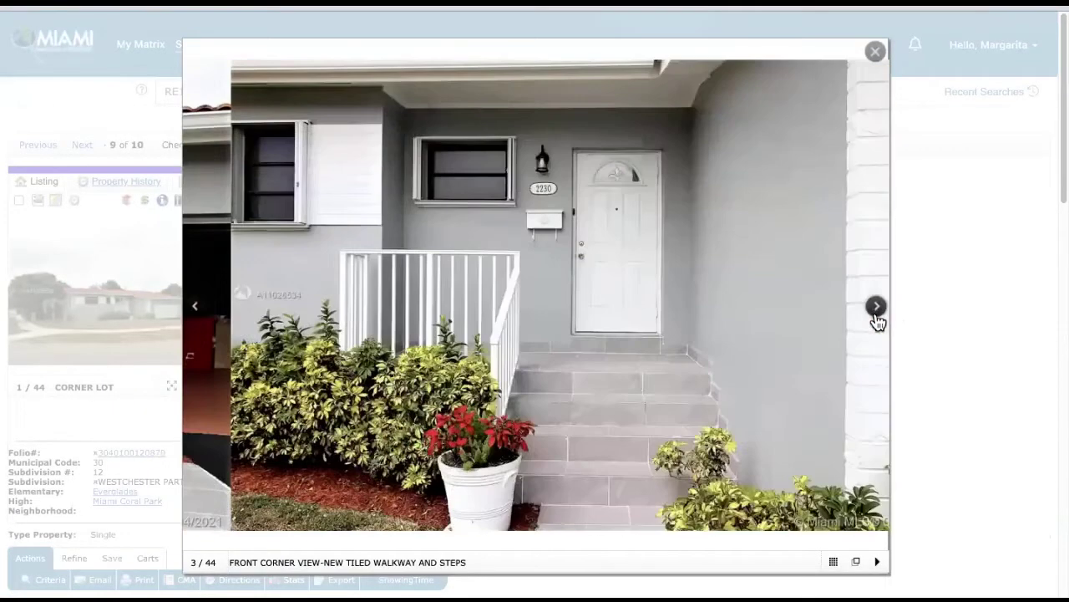
pyautogui.click(877, 309)
pyautogui.click(876, 309)
pyautogui.click(876, 314)
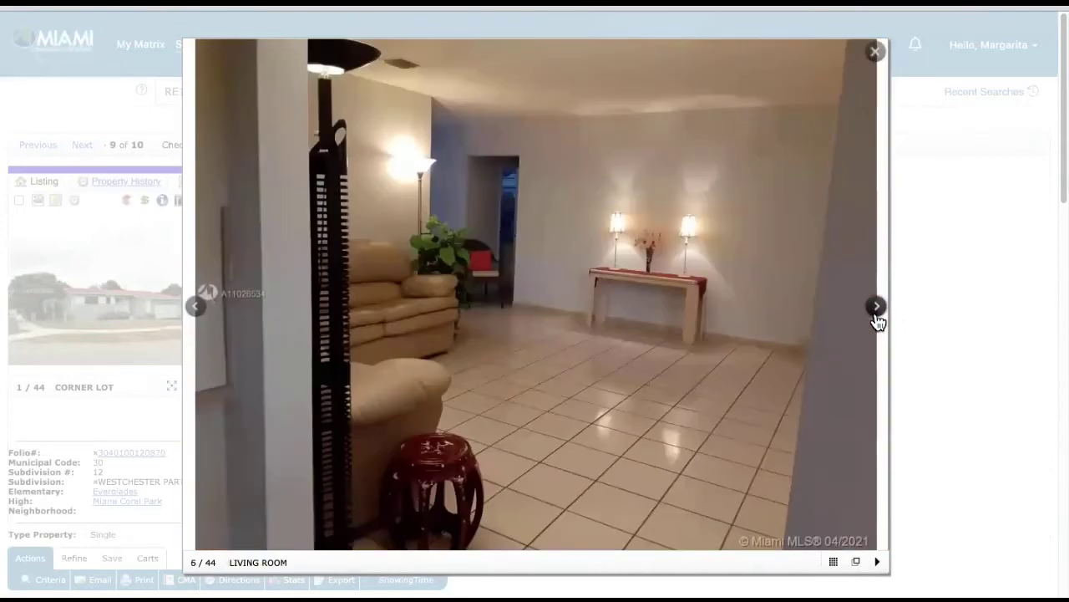
pyautogui.click(876, 313)
pyautogui.click(877, 313)
pyautogui.click(877, 313)
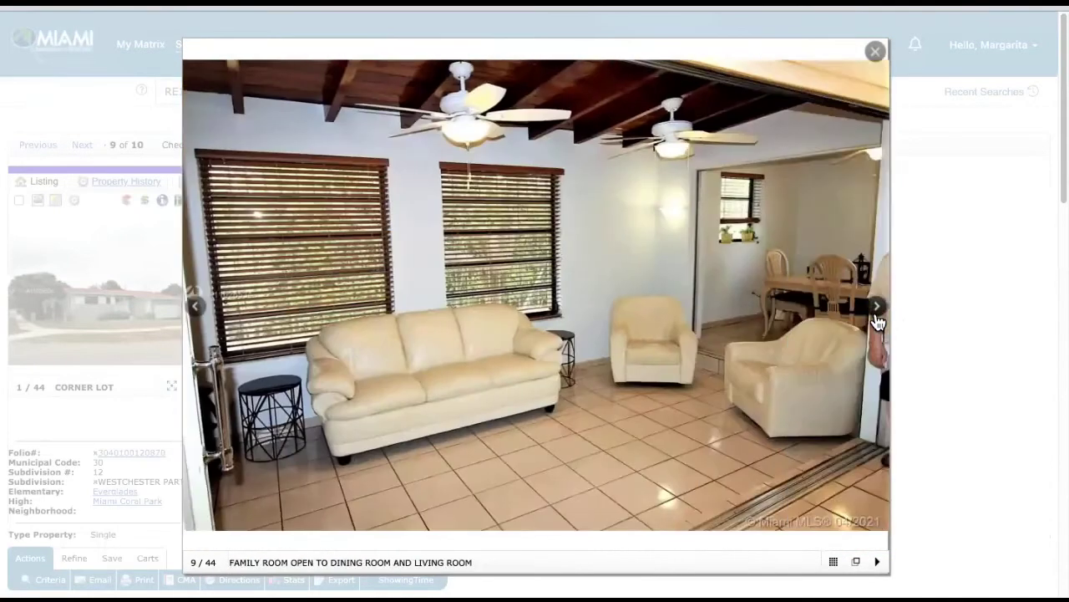
pyautogui.click(877, 313)
pyautogui.click(876, 313)
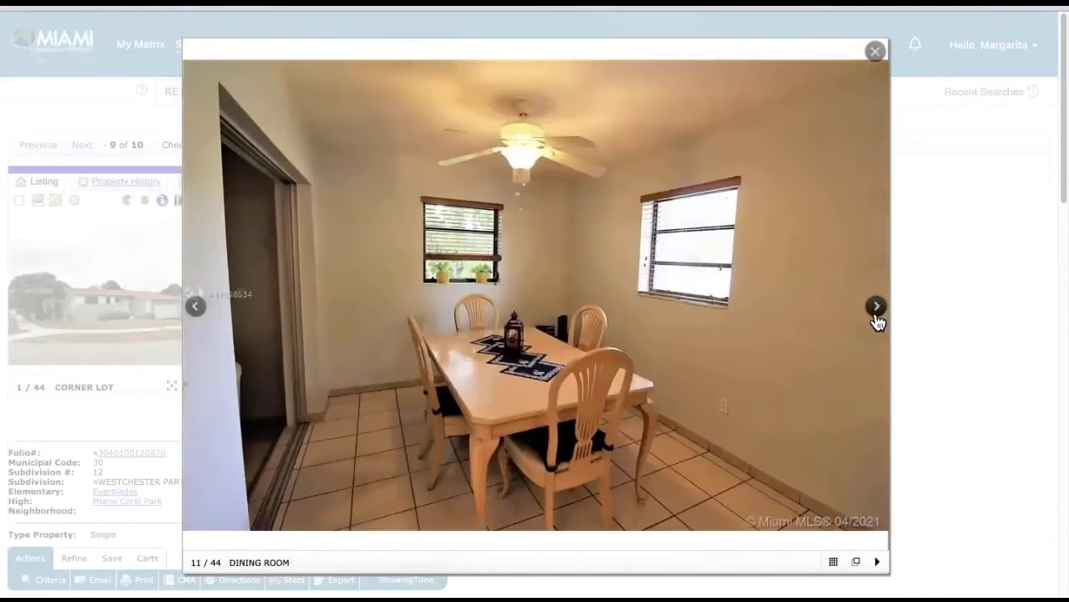
pyautogui.click(876, 313)
pyautogui.click(876, 313)
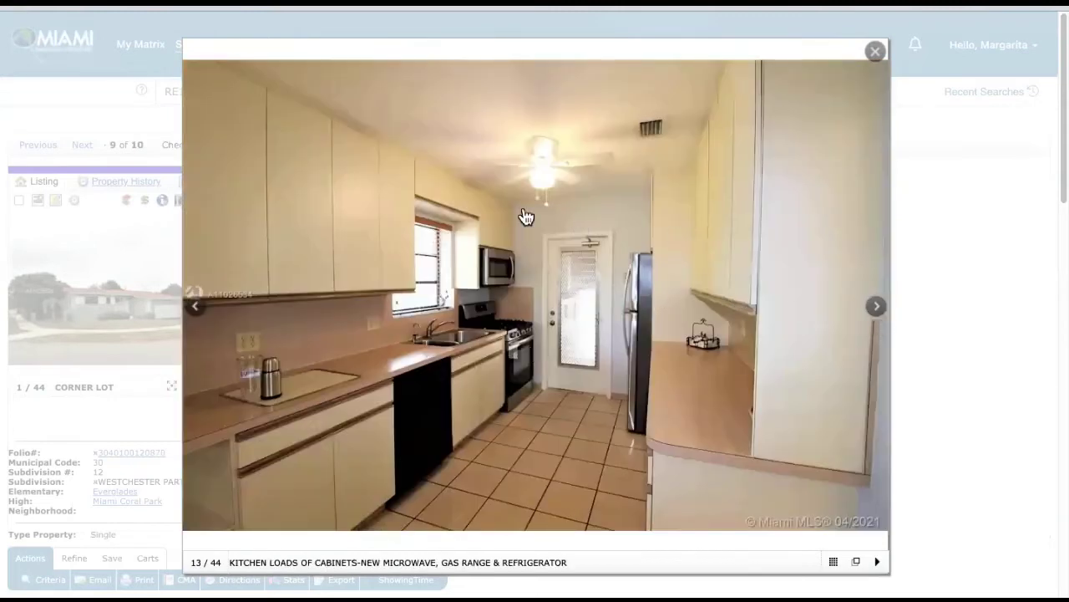
pyautogui.click(874, 53)
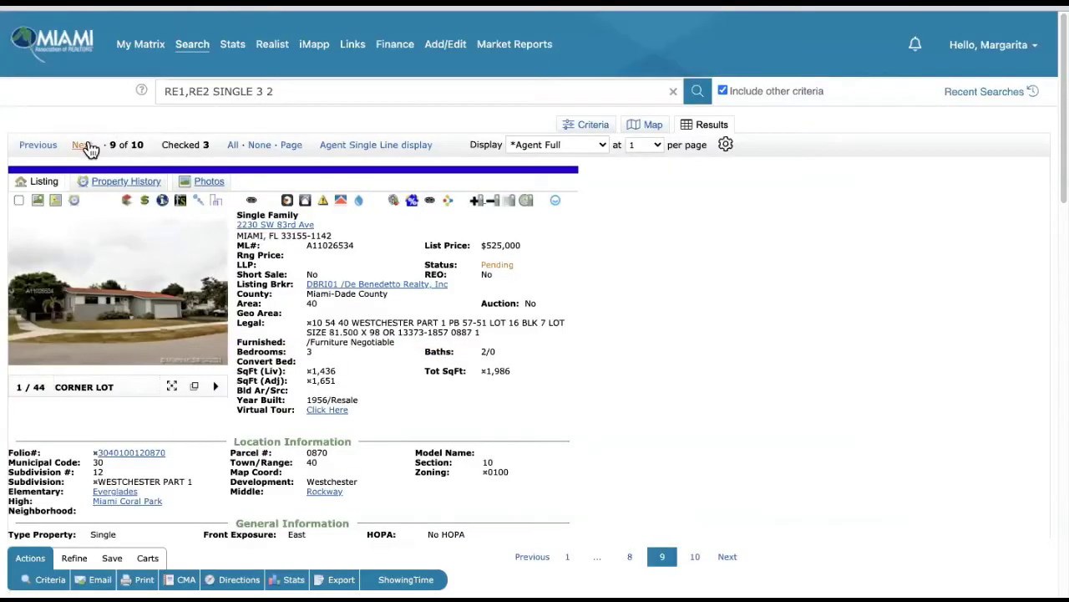
# - Advance to comparable 10, the pending sale, and page through its photos
pyautogui.click(87, 147)
pyautogui.click(124, 326)
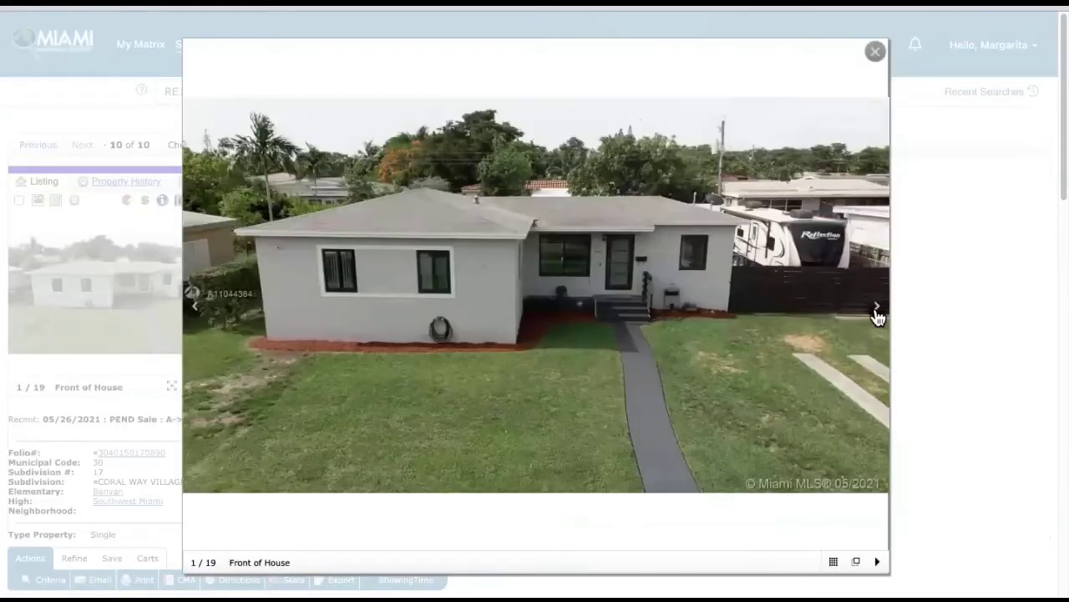
pyautogui.click(877, 313)
pyautogui.click(876, 314)
pyautogui.click(877, 314)
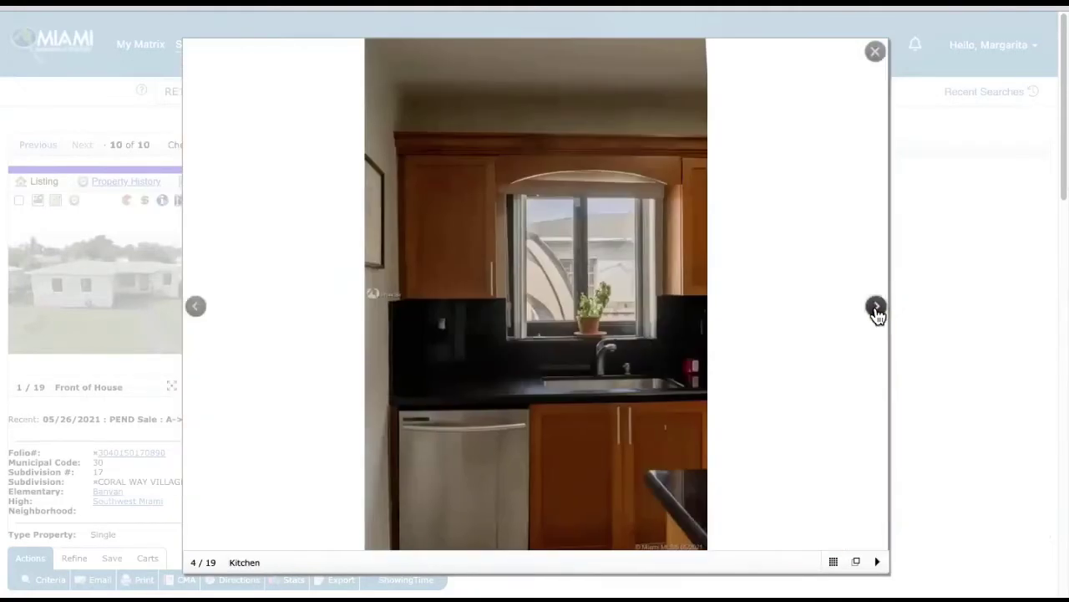
pyautogui.click(876, 314)
pyautogui.click(876, 314)
pyautogui.click(876, 314)
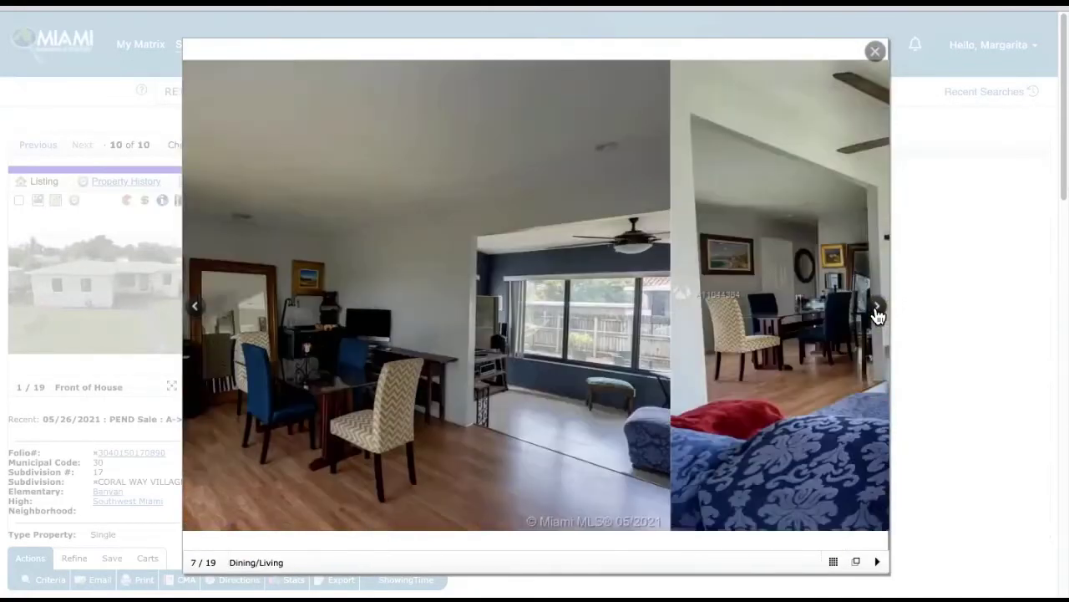
pyautogui.click(877, 314)
pyautogui.click(876, 314)
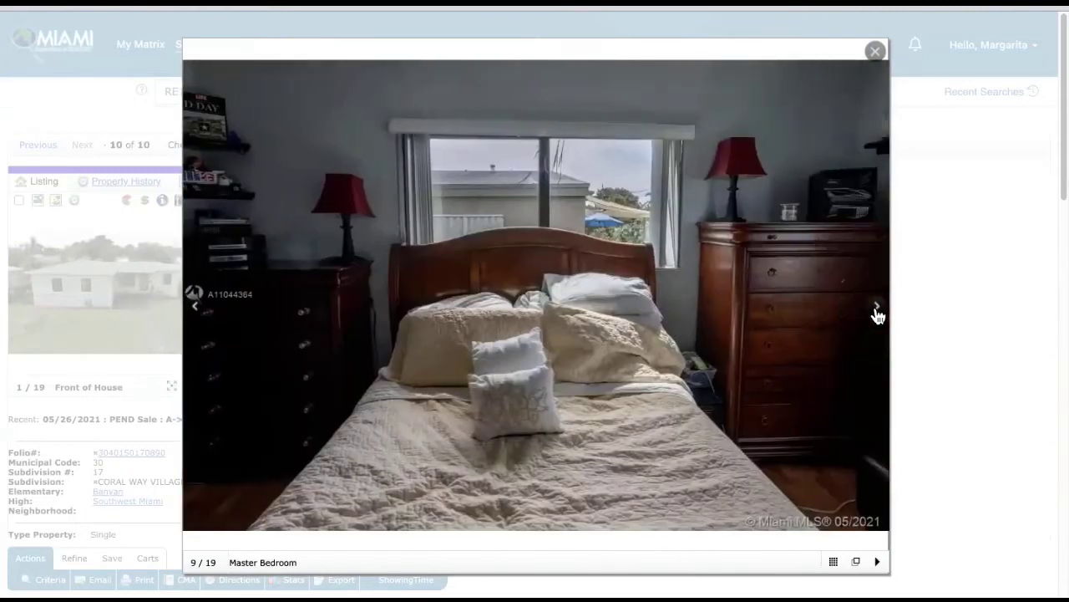
pyautogui.click(876, 314)
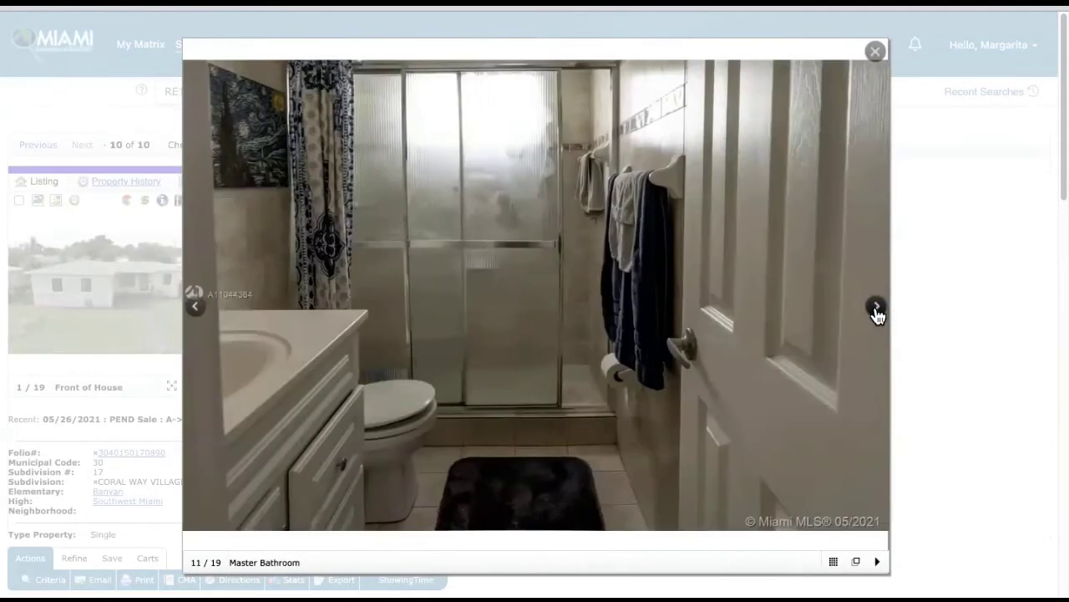
pyautogui.click(877, 313)
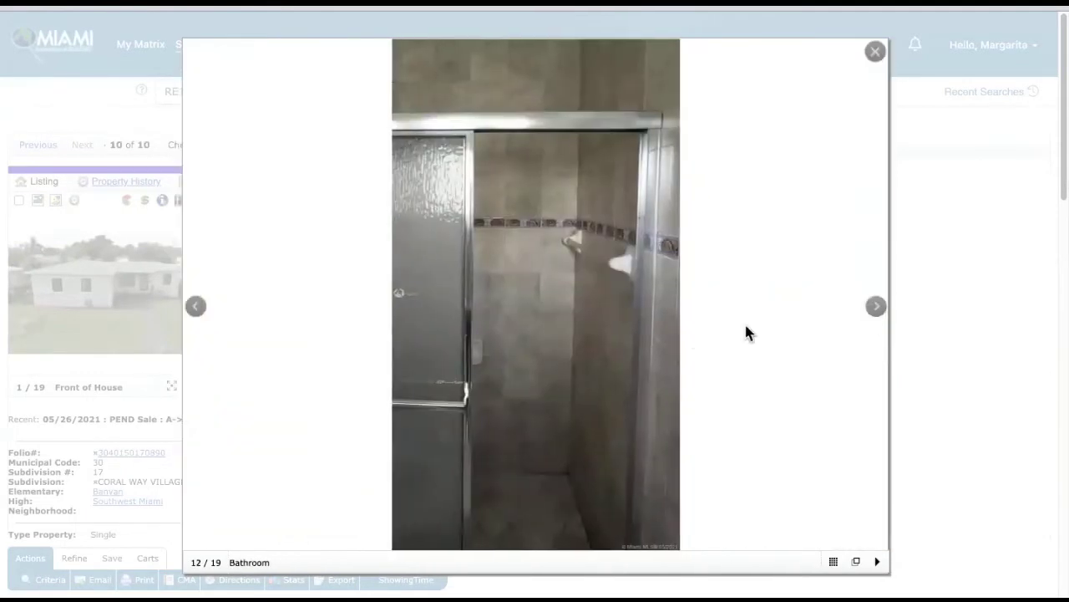
pyautogui.click(874, 53)
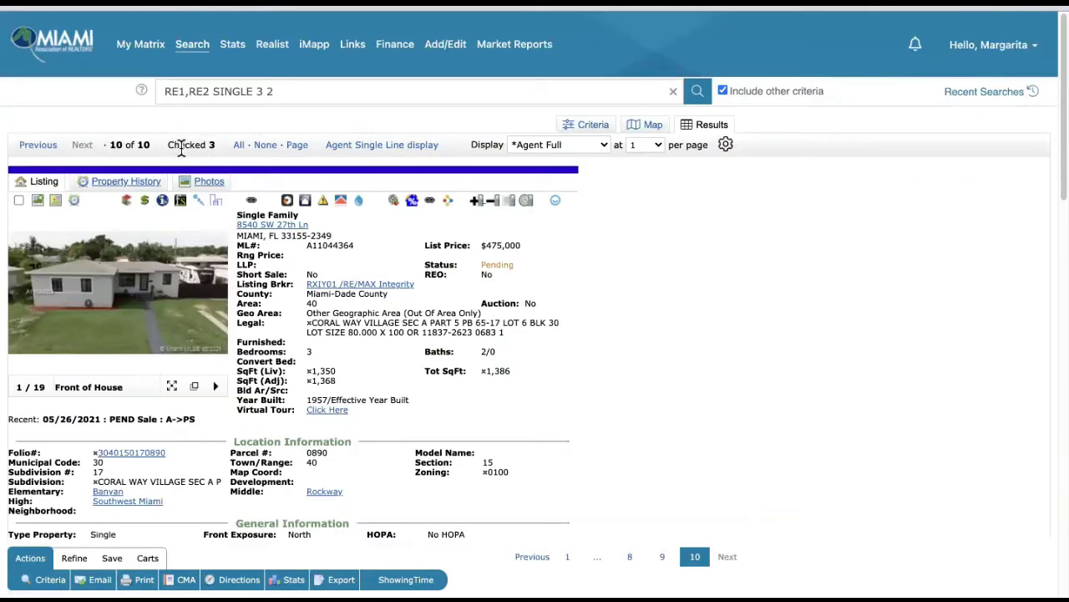
# - Switch the results to Agent Single Line display and start a CMA from the checked comparables
pyautogui.click(380, 147)
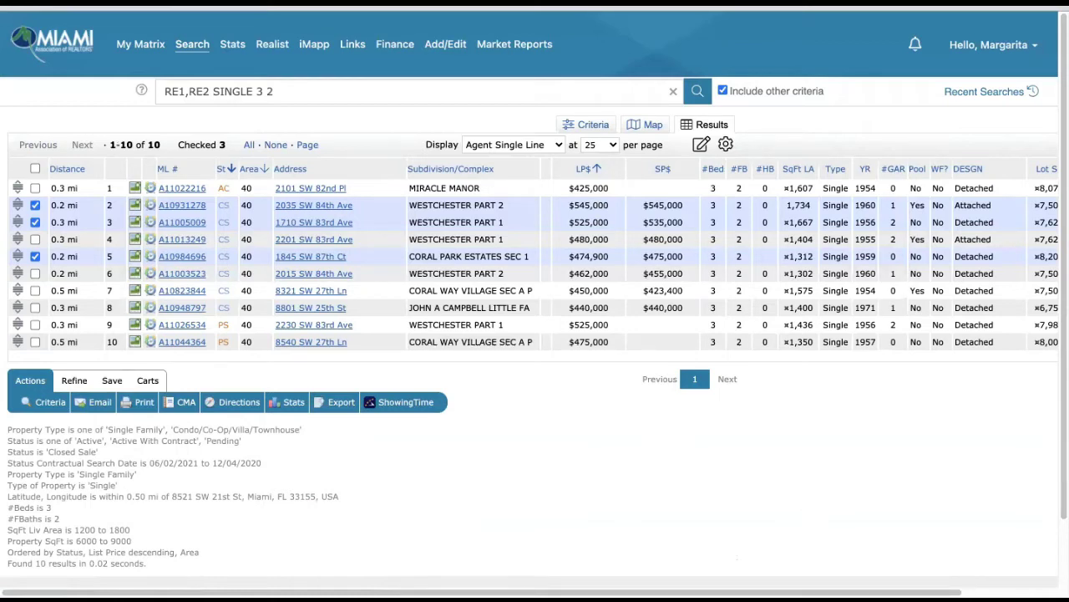
pyautogui.click(182, 404)
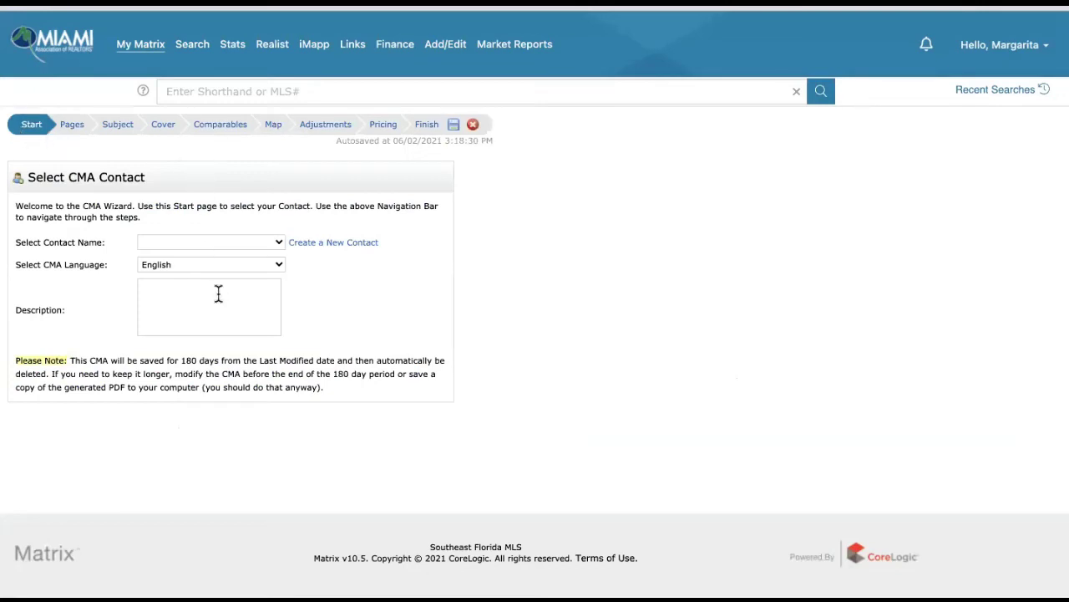
pyautogui.click(192, 244)
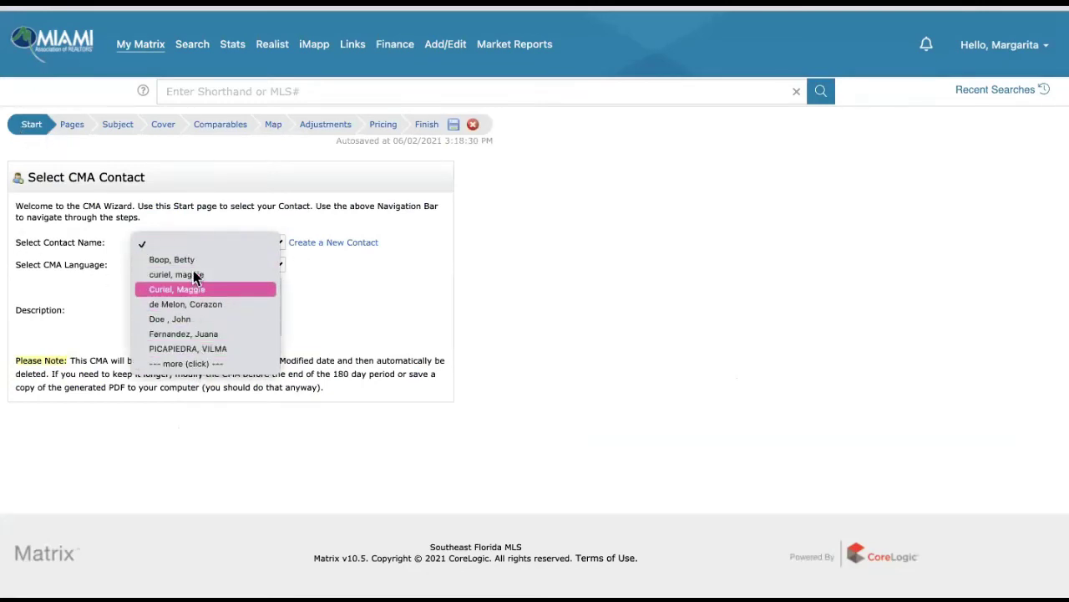
pyautogui.click(199, 290)
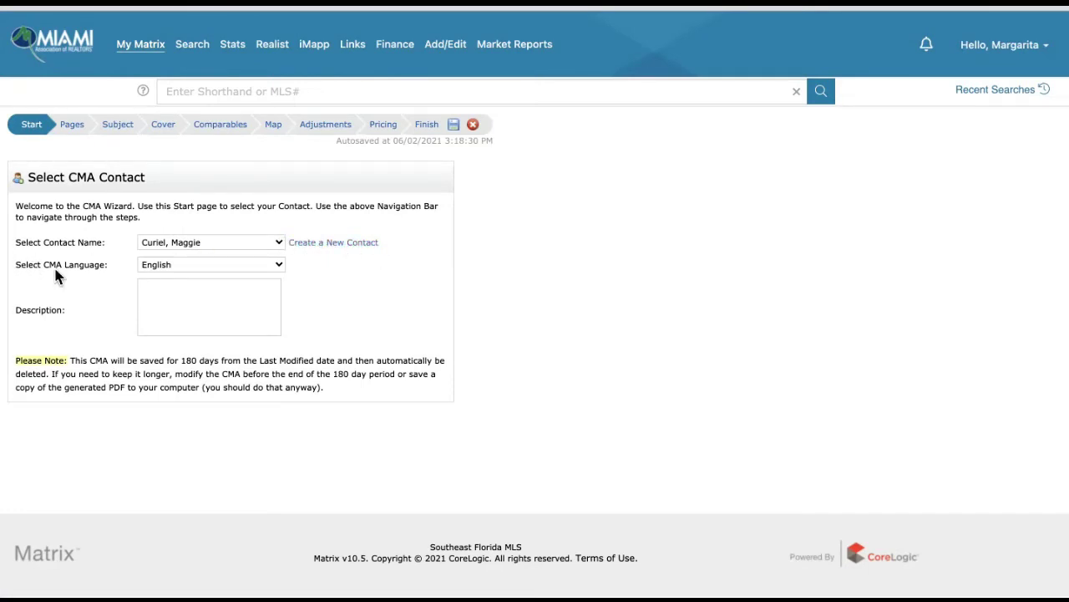
pyautogui.click(142, 266)
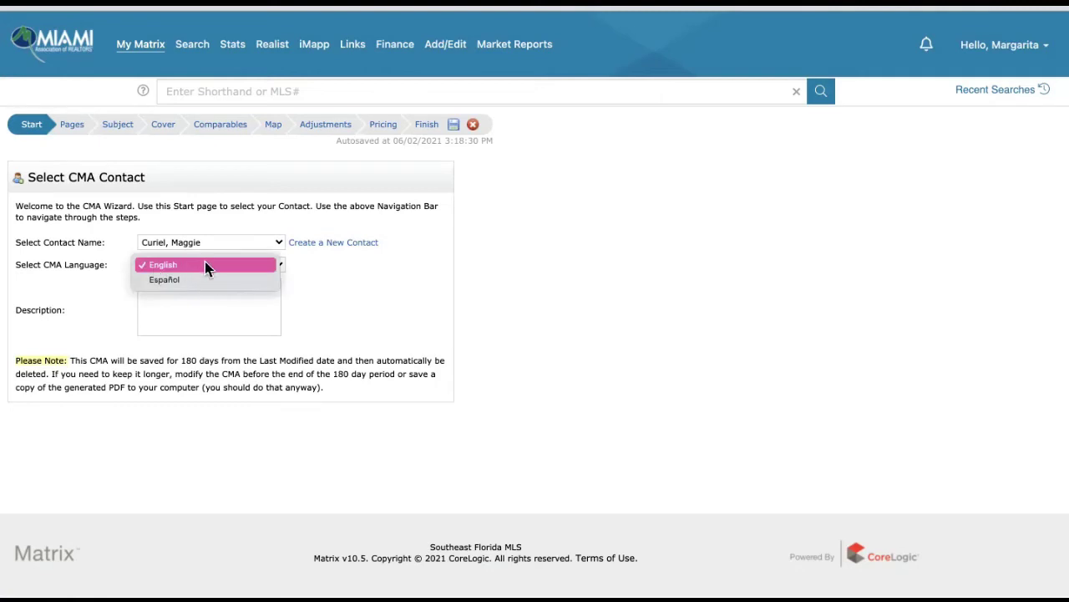
pyautogui.click(206, 279)
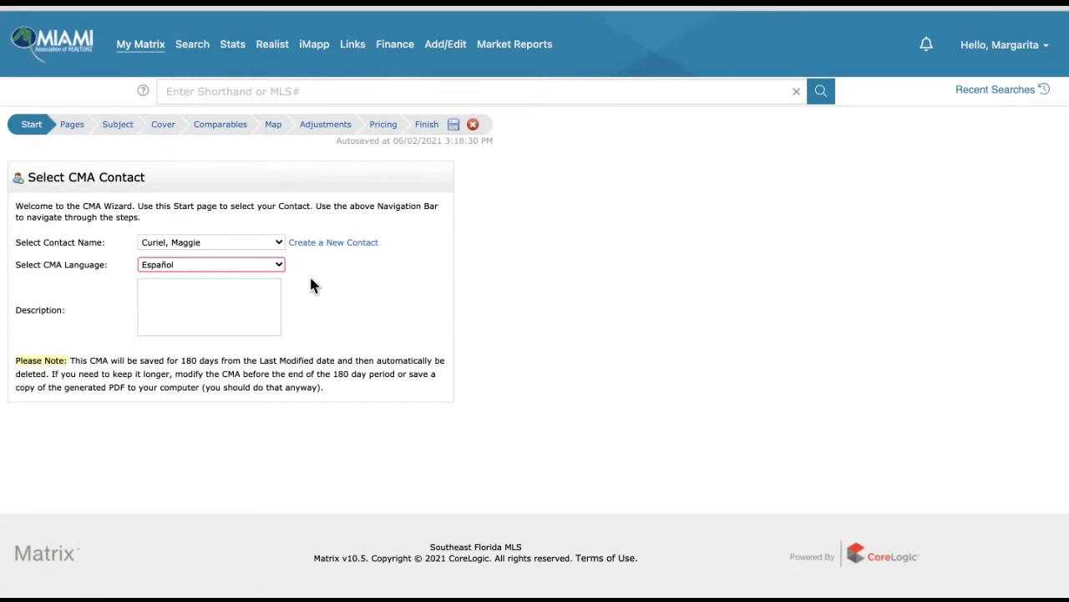
pyautogui.click(185, 287)
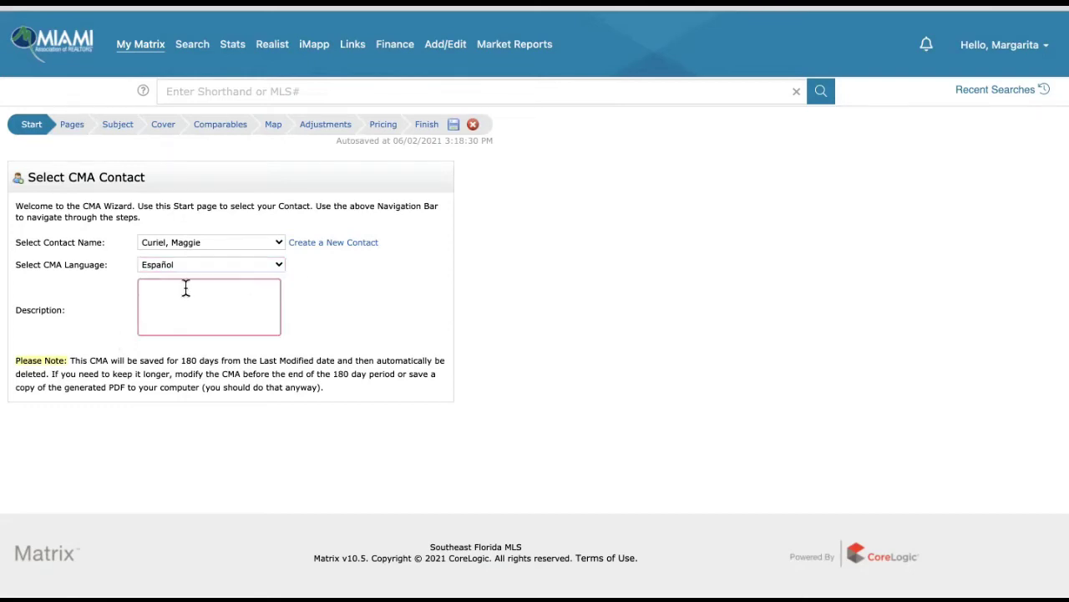
pyautogui.click(73, 127)
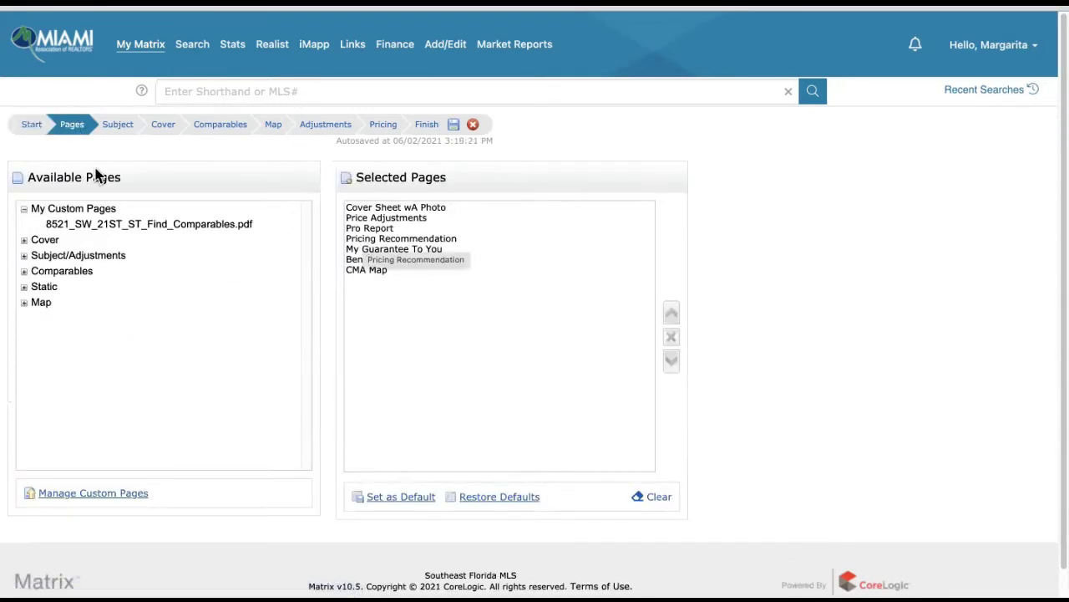
# - Collapse My Custom Pages and proceed to the Subject step
pyautogui.click(24, 209)
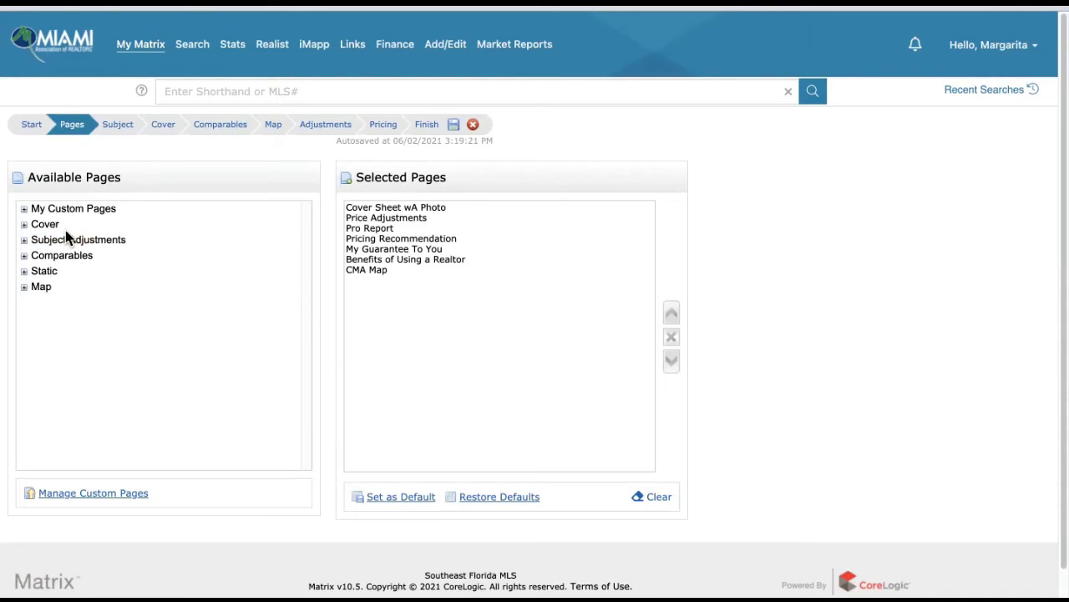
pyautogui.click(120, 127)
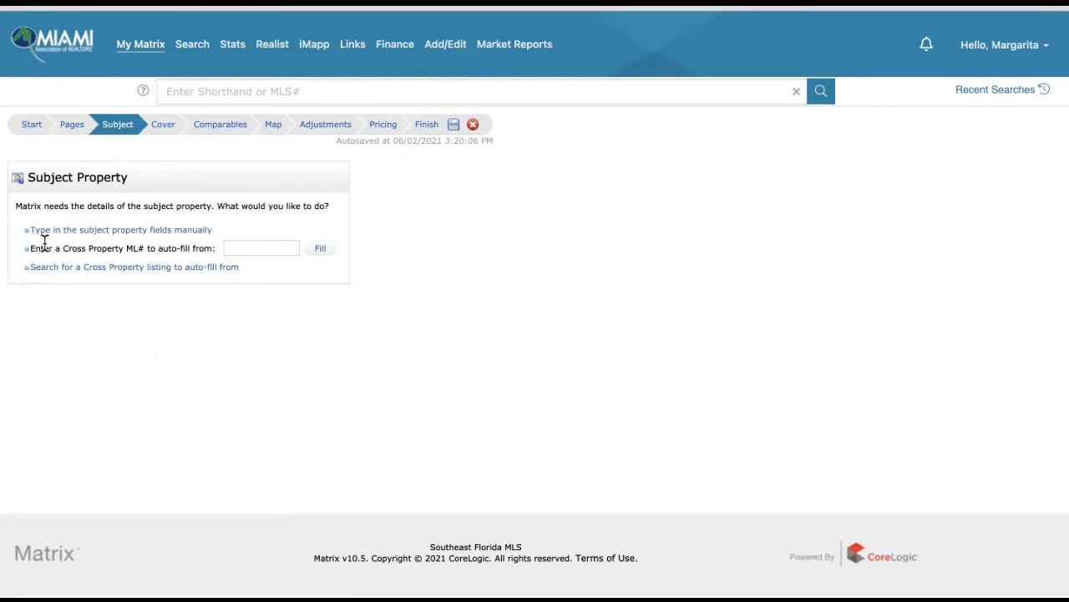
# - Auto-fill the subject property details from cross property ML# a10830023
pyautogui.click(233, 248)
pyautogui.write('a10830')
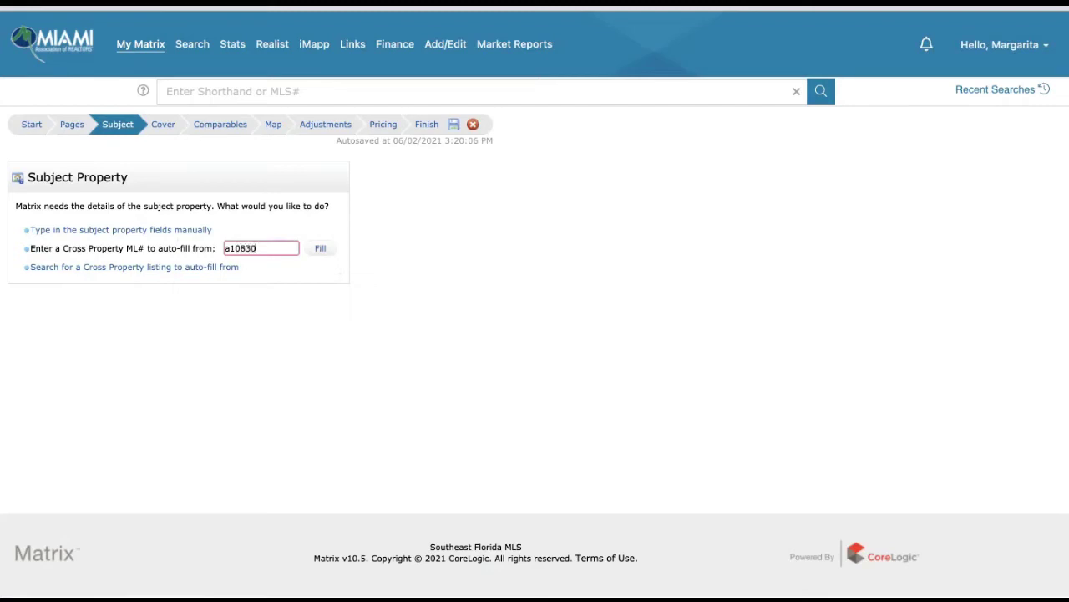
pyautogui.write('023')
pyautogui.click(320, 250)
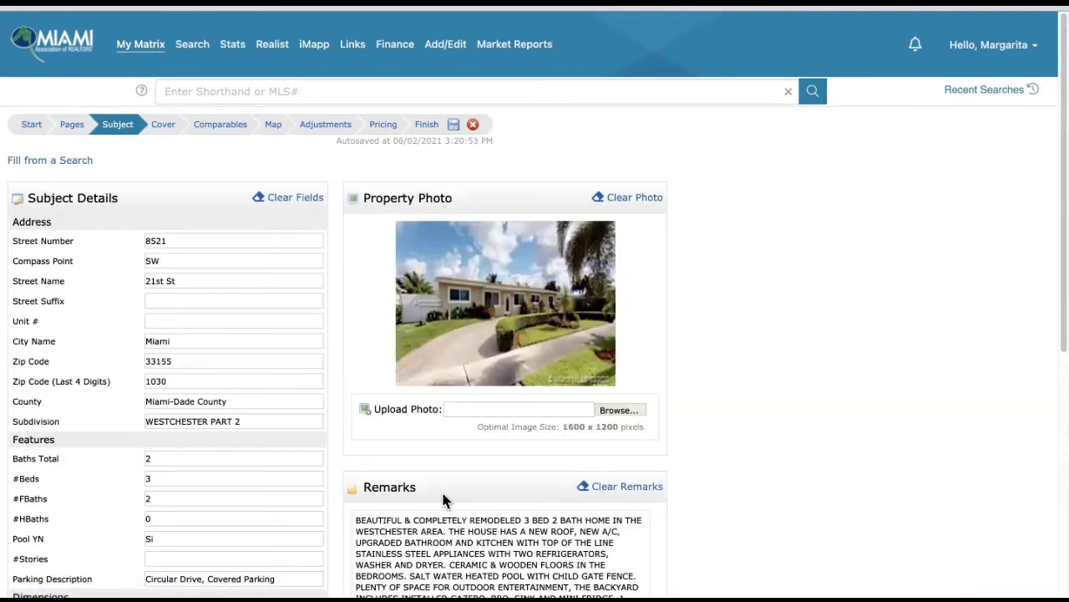
# - Review the filled-in Subject page and proceed to the Cover step
pyautogui.scroll(-1, 683, 343)
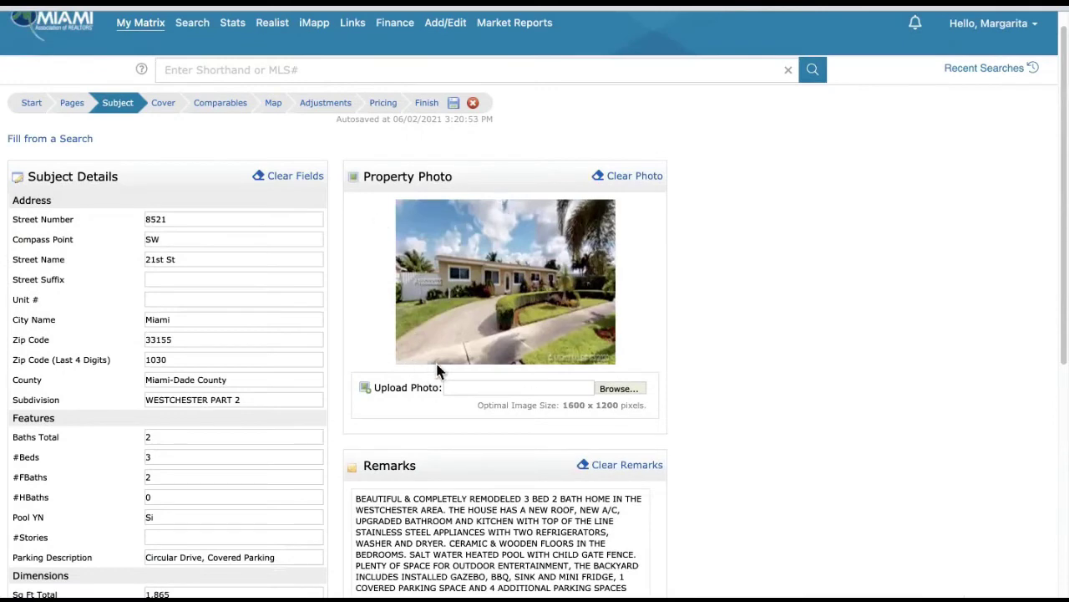
pyautogui.scroll(-3, 511, 358)
pyautogui.scroll(-2, 512, 357)
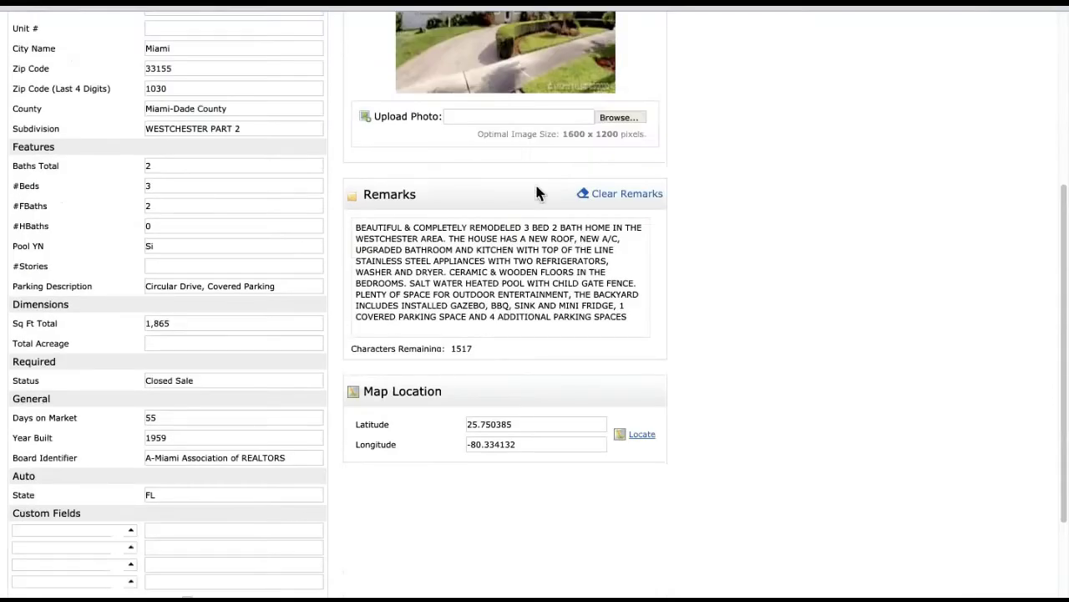
pyautogui.scroll(-2, 506, 318)
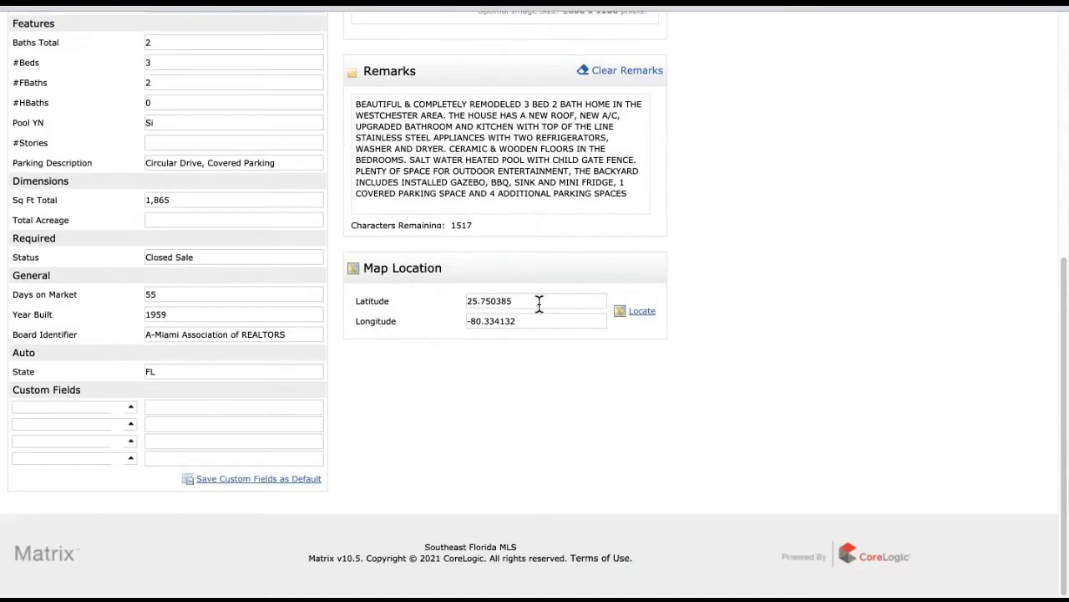
pyautogui.scroll(8, 378, 243)
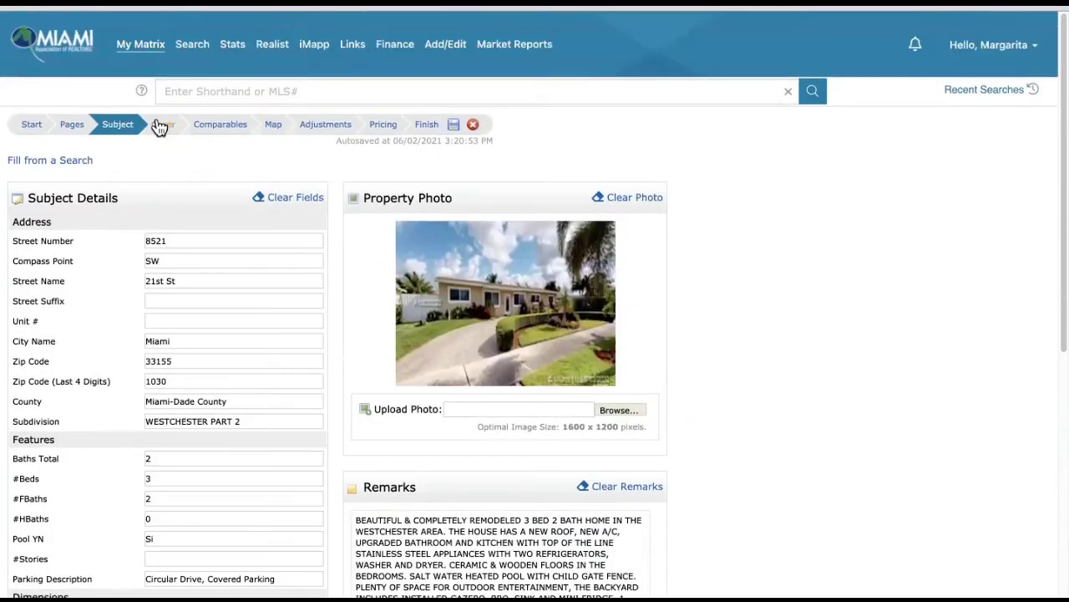
pyautogui.click(163, 133)
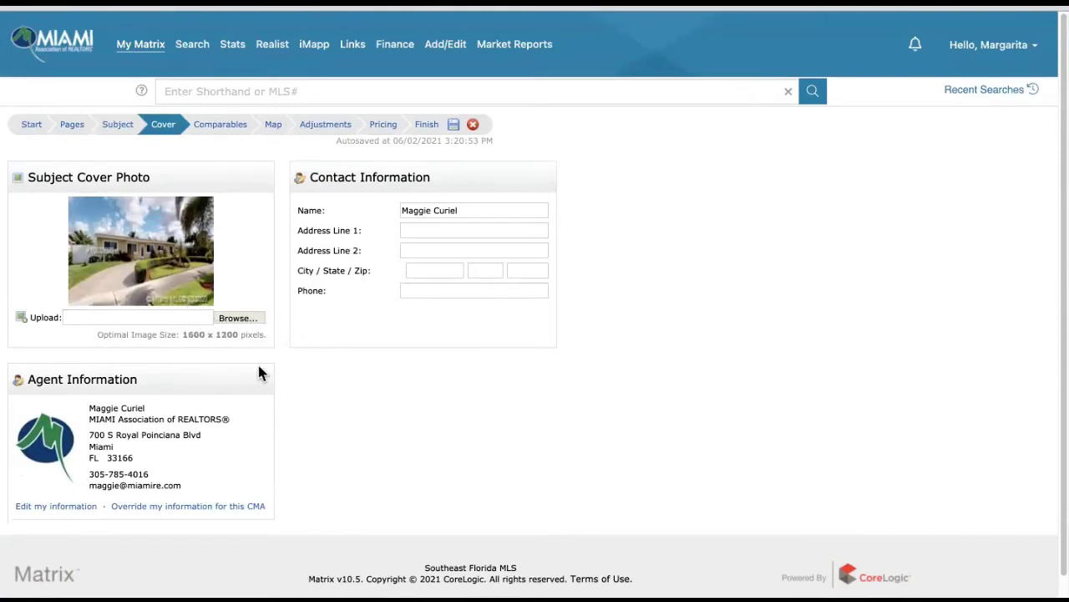
pyautogui.click(423, 232)
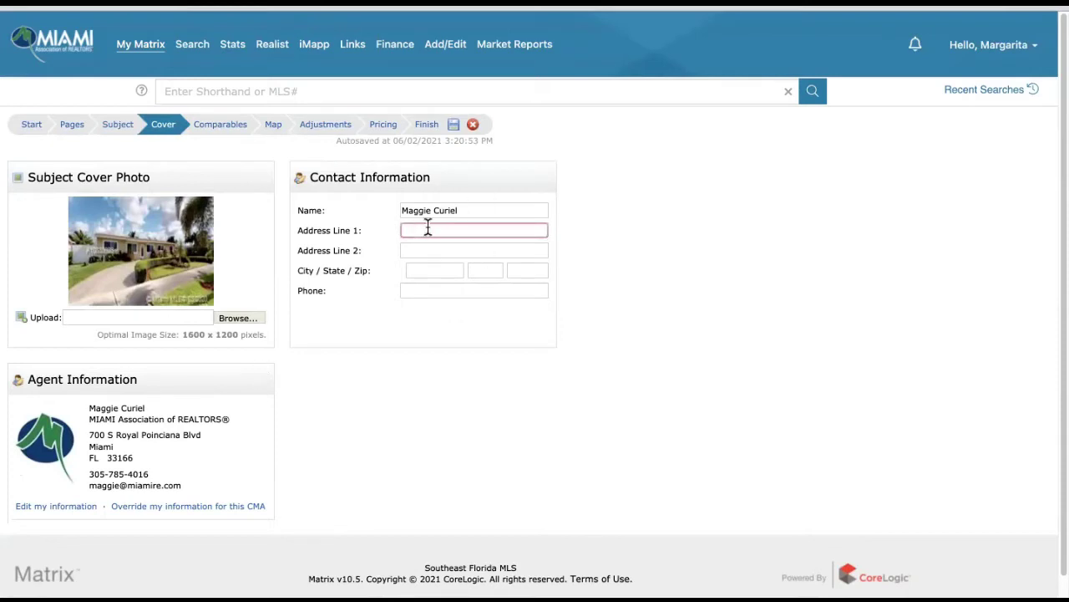
pyautogui.press('Tab')
pyautogui.press('Tab')
pyautogui.write('Miami')
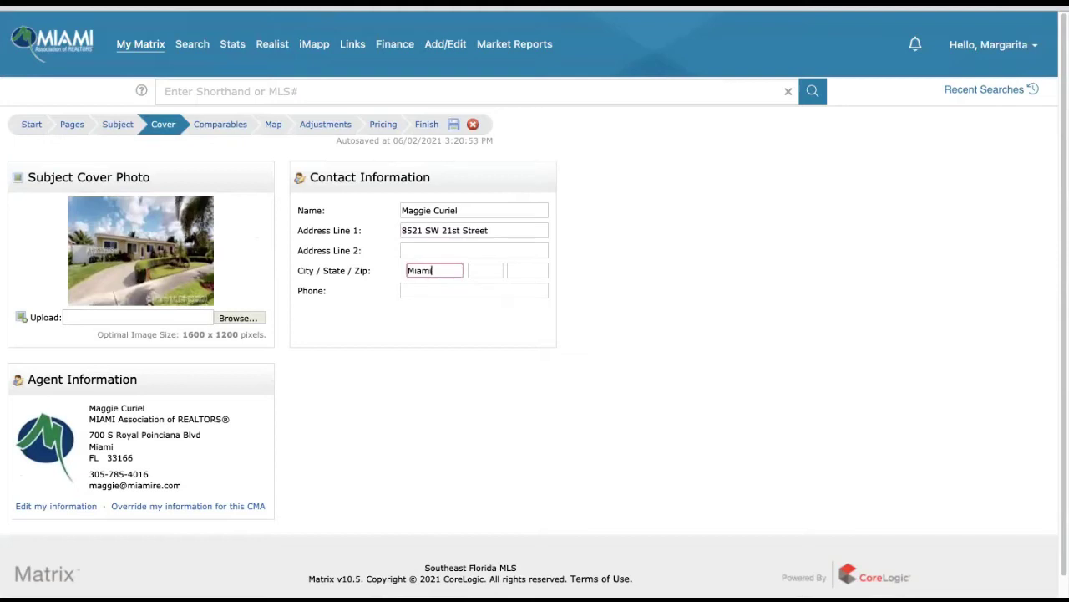
pyautogui.press('Tab')
pyautogui.write('FL')
pyautogui.press('Tab')
pyautogui.write('3314')
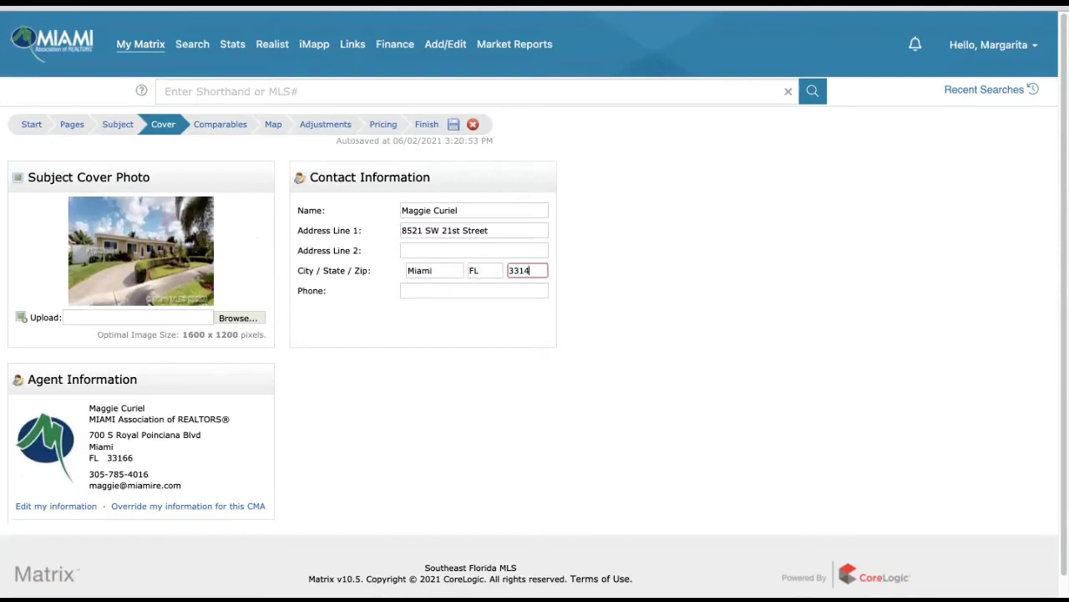
pyautogui.press('BackSpace')
pyautogui.write('55')
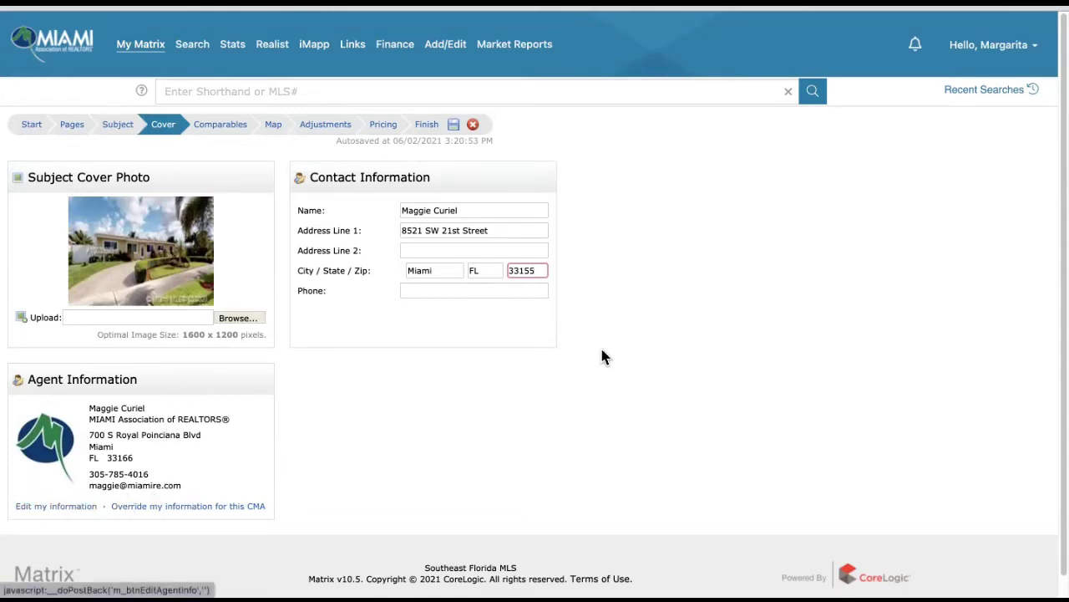
pyautogui.click(996, 53)
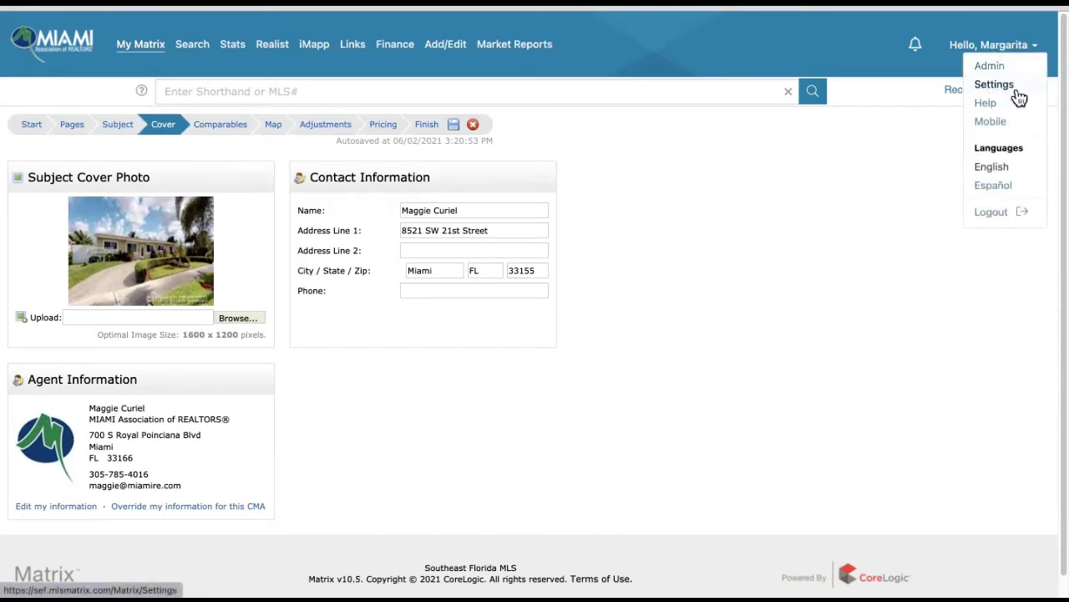
pyautogui.click(766, 292)
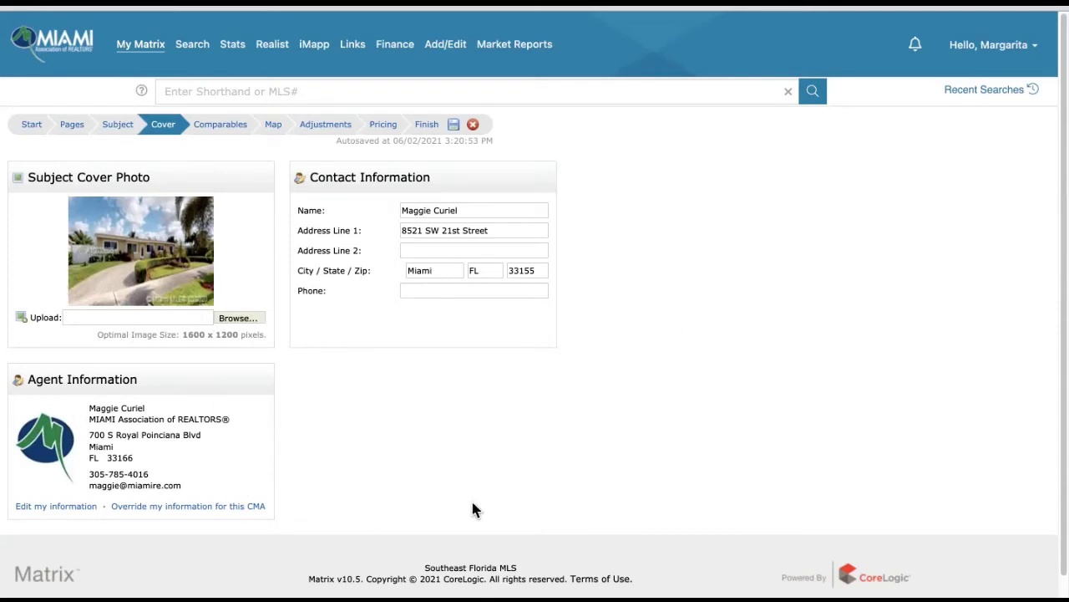
# - Go to the Comparables step of the CMA wizard
pyautogui.click(219, 132)
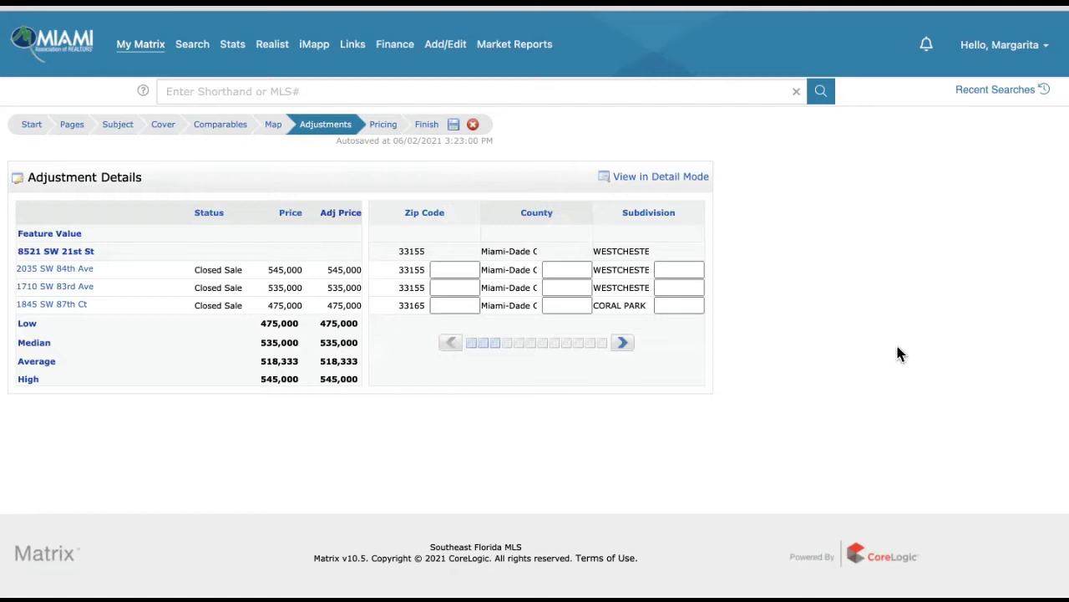
pyautogui.click(622, 343)
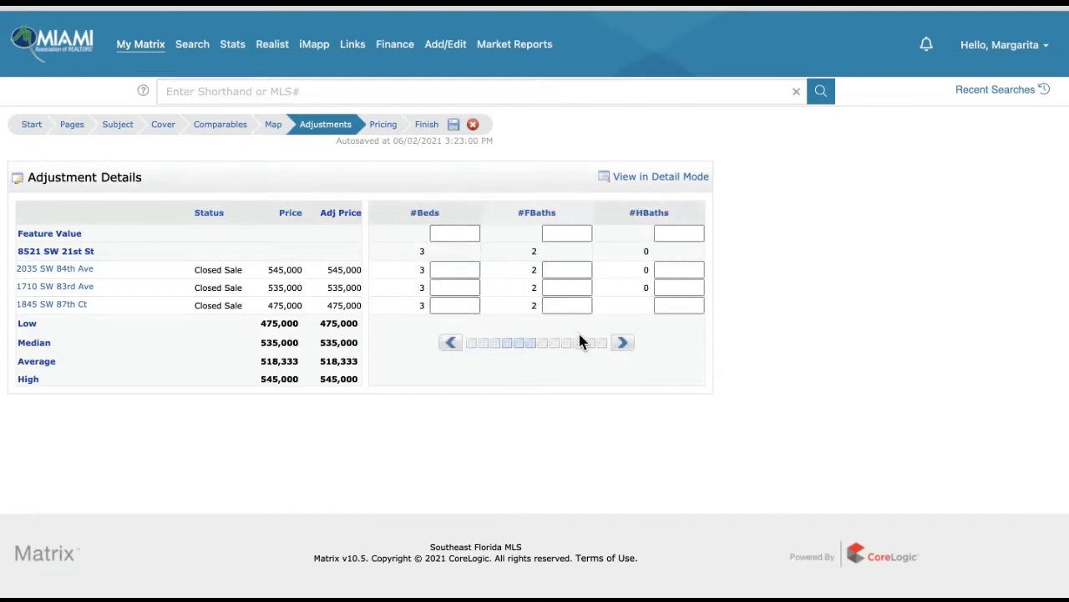
pyautogui.click(627, 346)
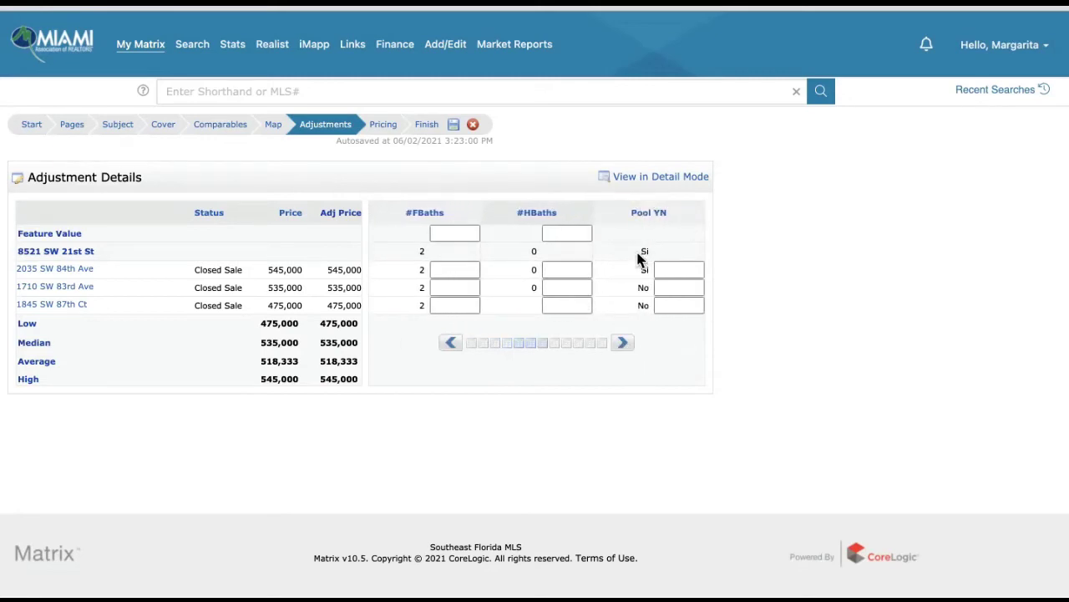
pyautogui.click(624, 344)
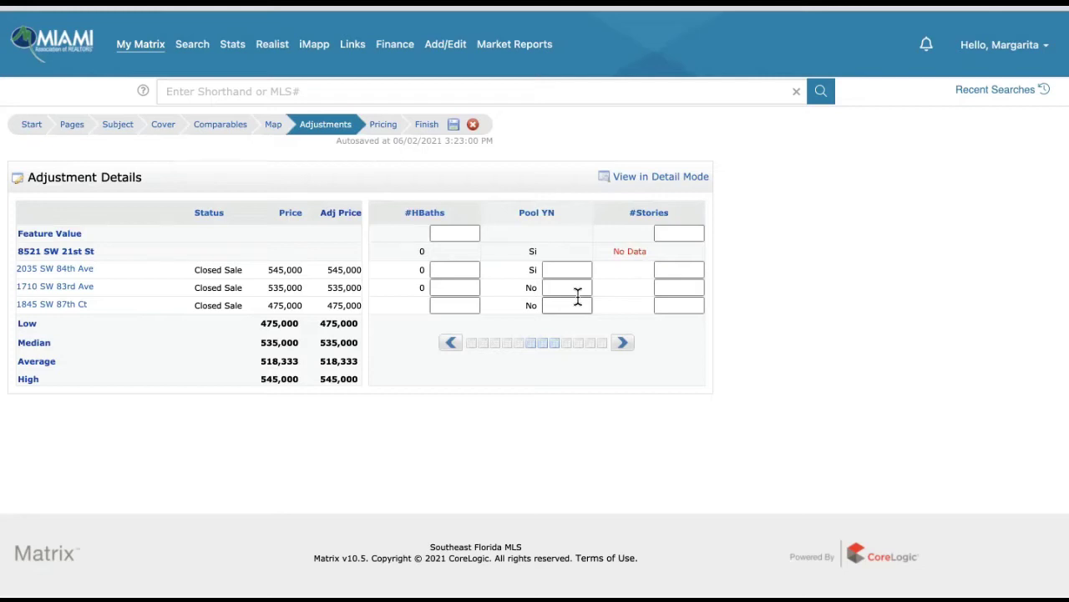
pyautogui.click(571, 289)
pyautogui.write('2000')
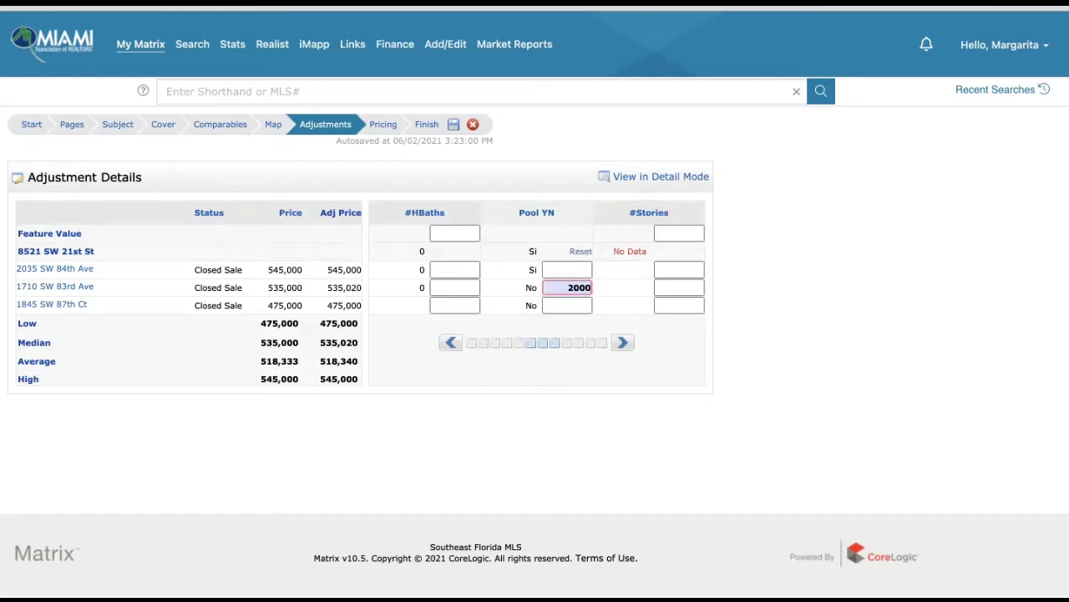
pyautogui.write('0,')
pyautogui.click(566, 306)
pyautogui.write('20000')
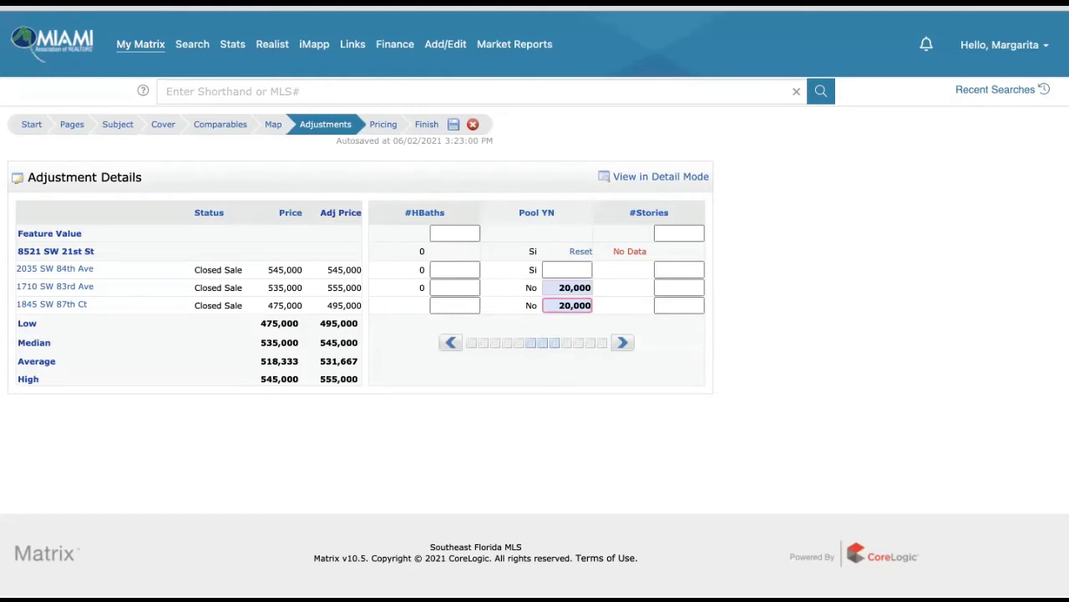
pyautogui.click(623, 343)
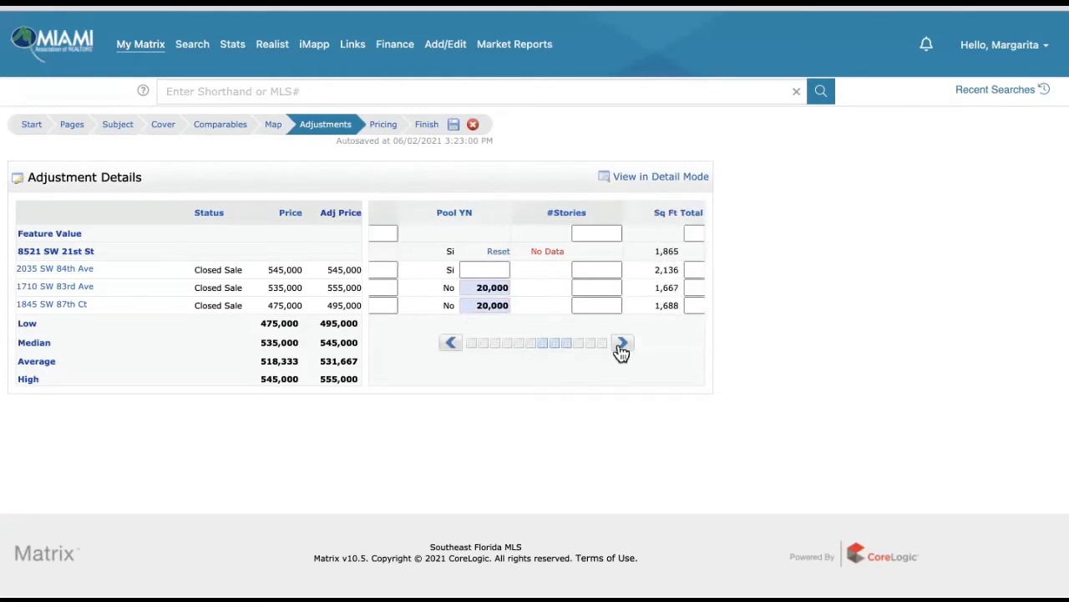
pyautogui.click(621, 349)
pyautogui.click(622, 350)
pyautogui.click(621, 349)
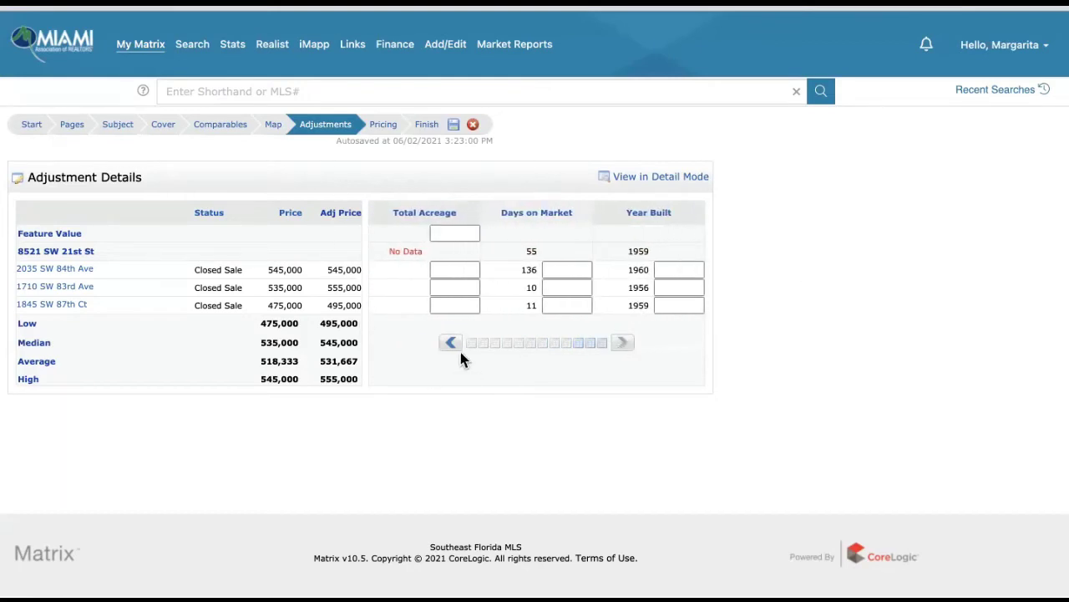
# - Open the Pricing step and scroll to the Suggested List Price and Notes boxes
pyautogui.click(380, 129)
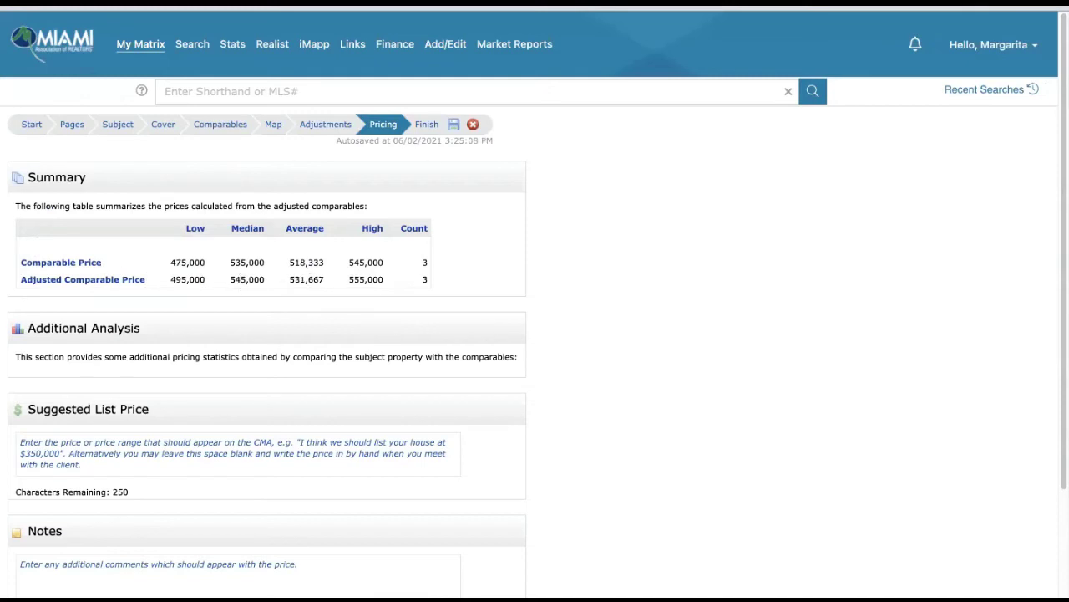
pyautogui.hotkey('ctrl', 'shift', 'd')
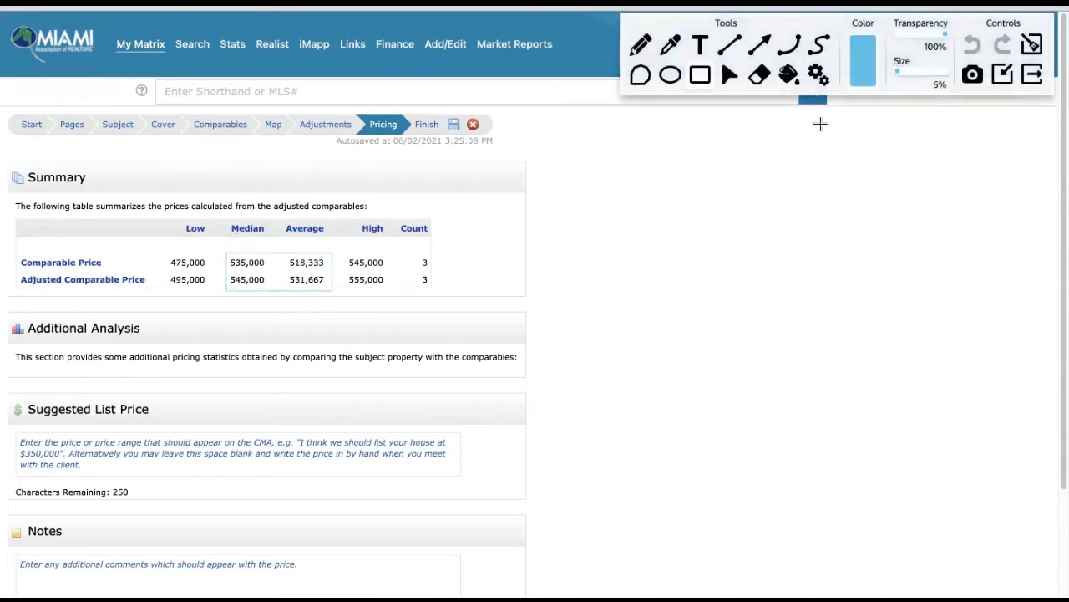
pyautogui.moveTo(899, 71); pyautogui.dragTo(910, 71)
pyautogui.moveTo(222, 256)
pyautogui.mouseDown()
pyautogui.moveTo(378, 274)
pyautogui.moveTo(335, 291)
pyautogui.mouseUp()
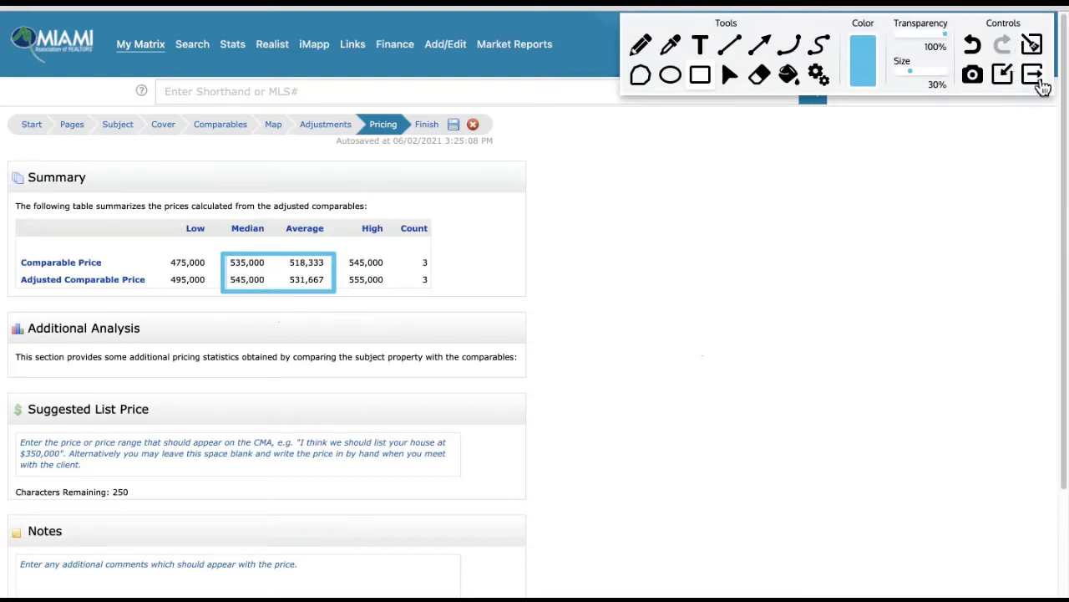
pyautogui.click(1031, 44)
pyautogui.click(1032, 75)
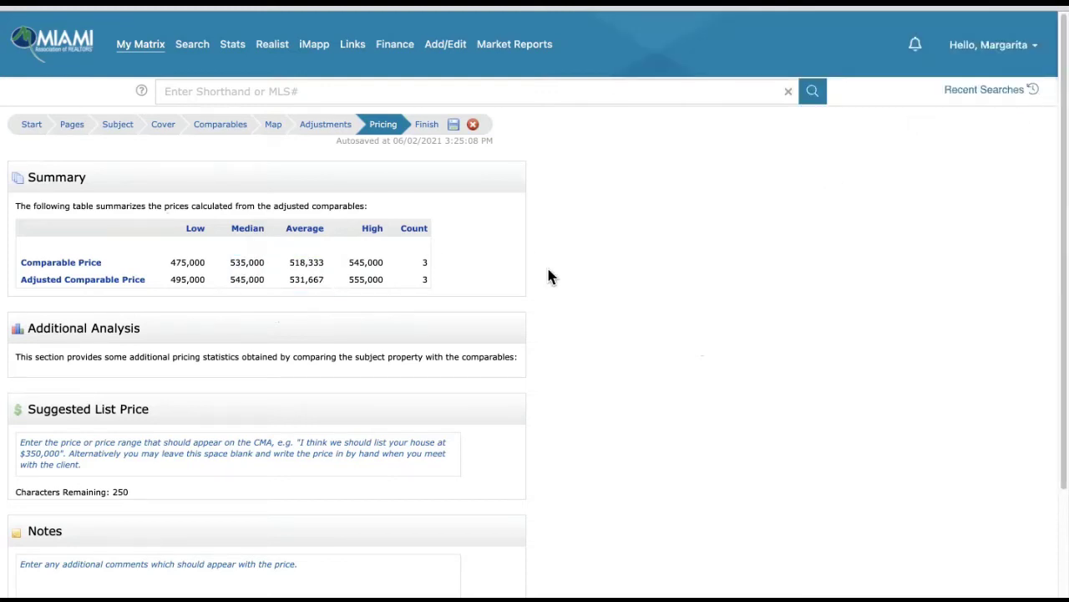
pyautogui.scroll(-3, 394, 256)
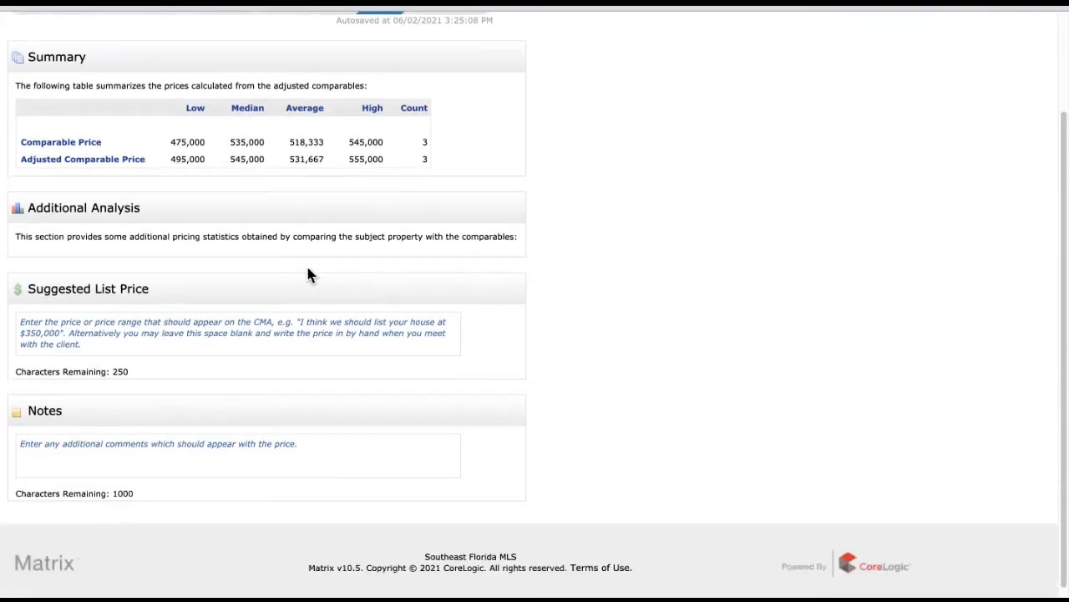
# - Enter the $520,000-$545,000 suggested list price and a note on the market and comparables analysis
pyautogui.click(111, 336)
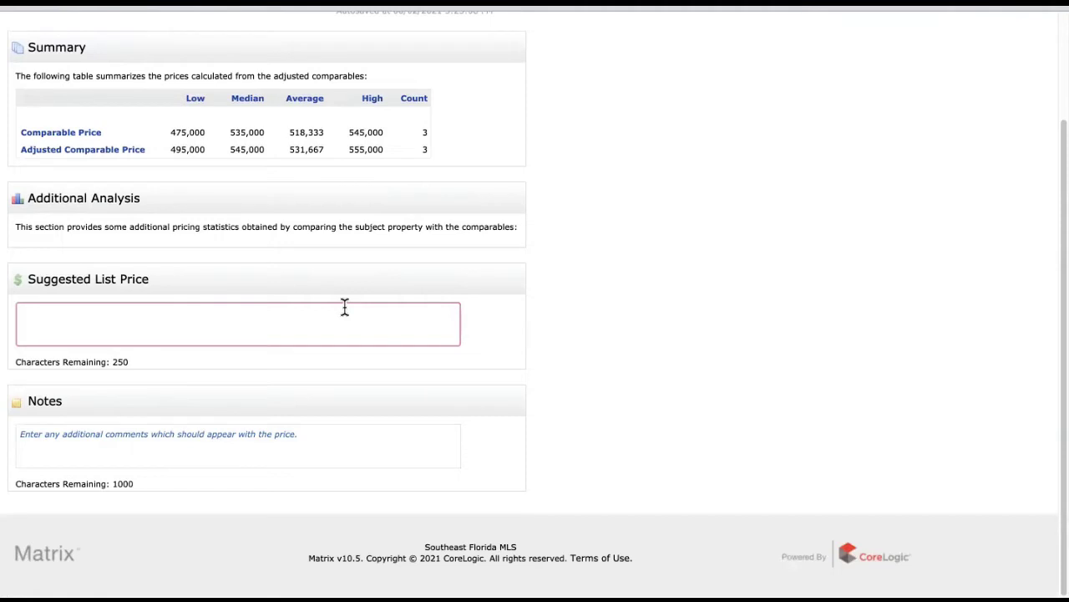
pyautogui.write('$520,000-$545,000')
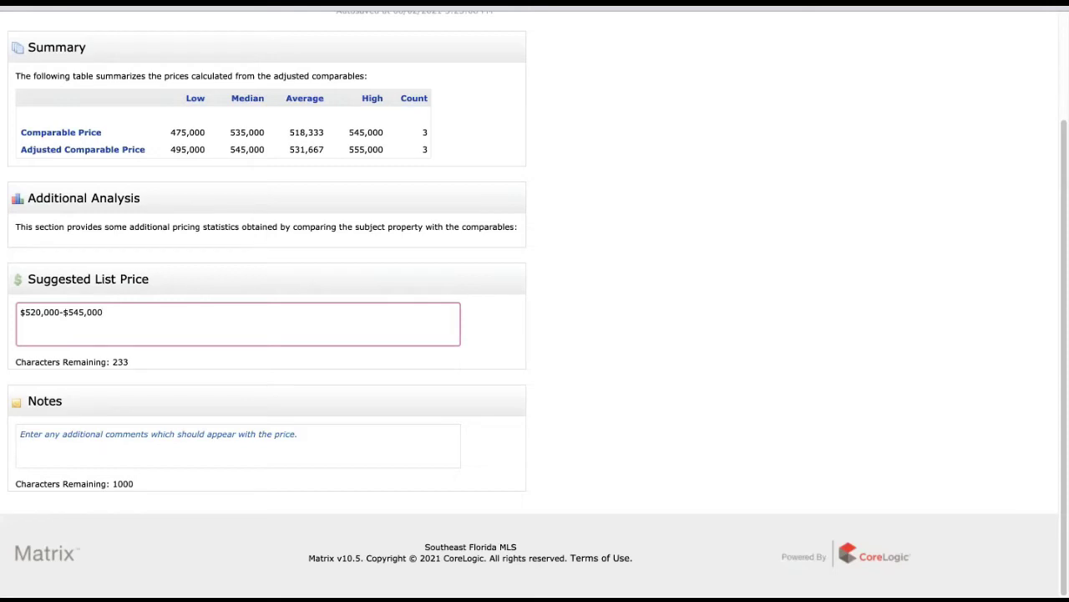
pyautogui.click(218, 437)
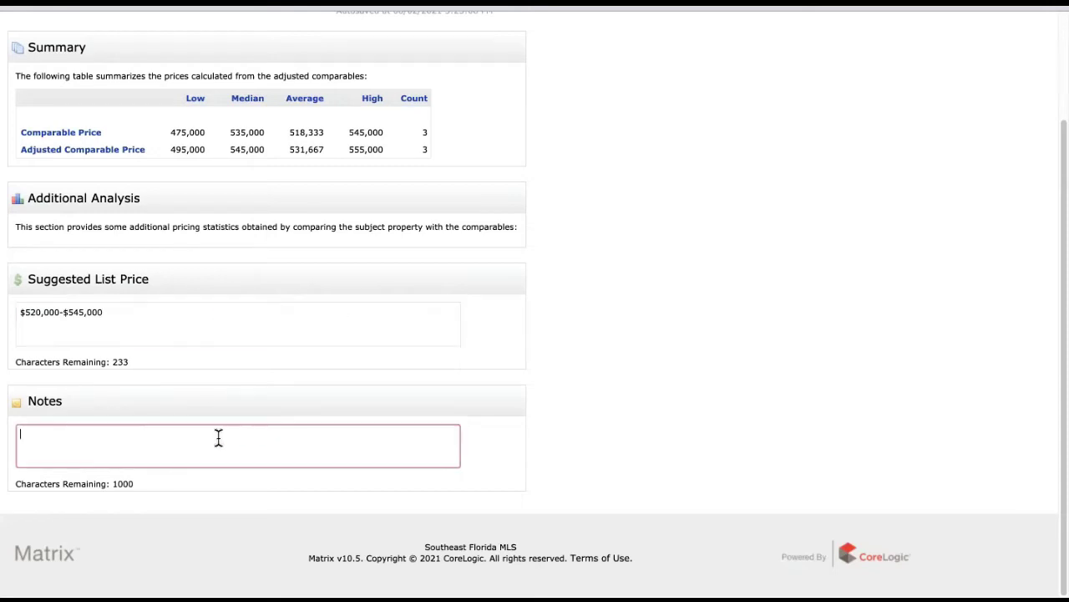
pyautogui.write('El ana')
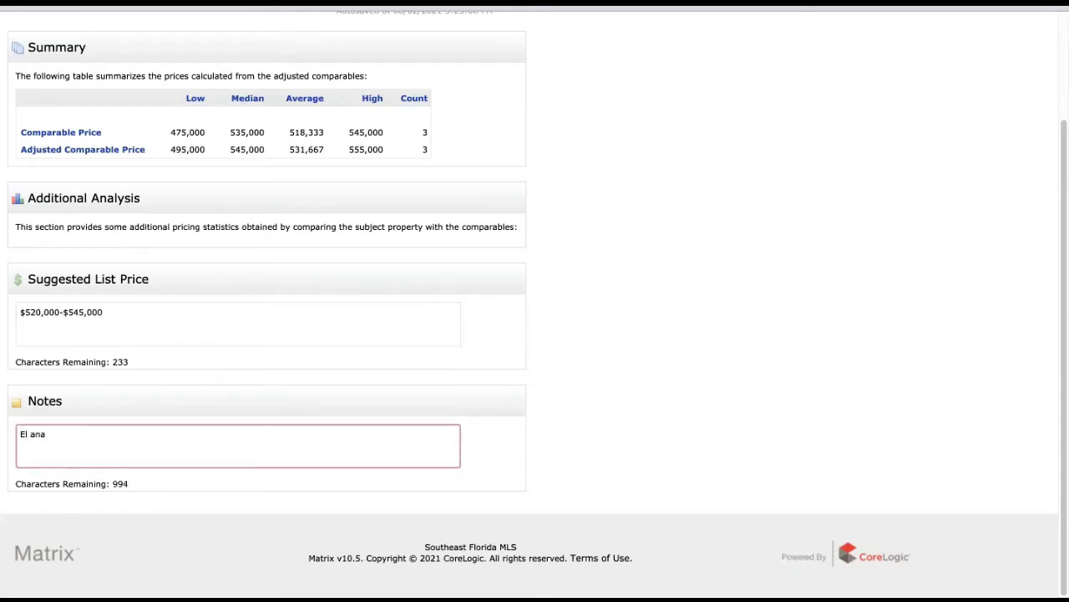
pyautogui.press('BackSpace')
pyautogui.write('alisis de ')
pyautogui.write('este mercado ')
pyautogui.write('y d')
pyautogui.press('BackSpace')
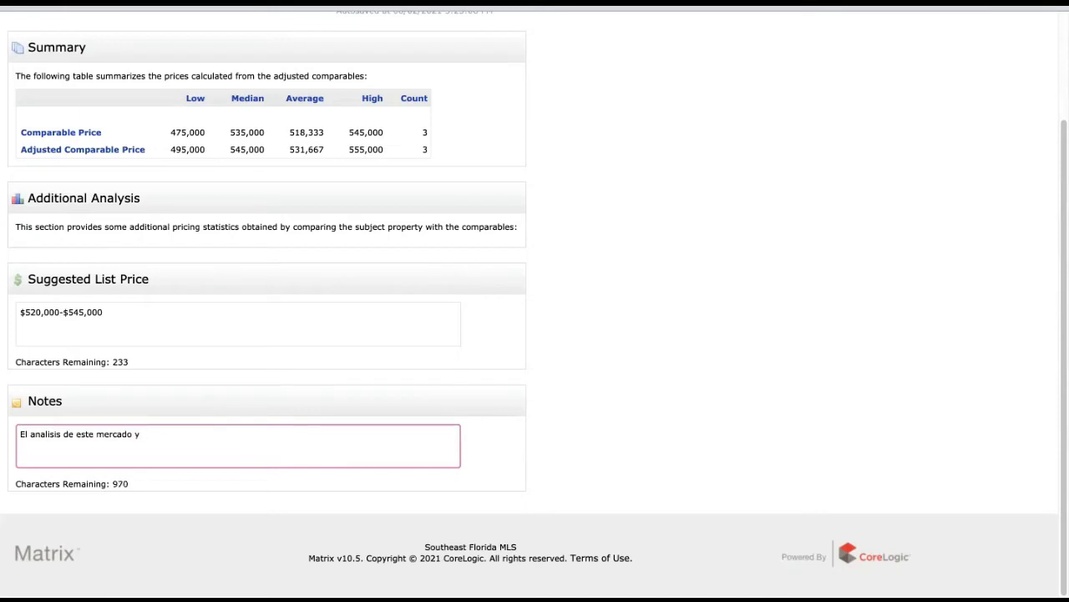
pyautogui.write('de los comparabal')
pyautogui.press('BackSpace')
pyautogui.press('BackSpace')
pyautogui.write('arabales')
pyautogui.press('BackSpace')
pyautogui.press('BackSpace')
pyautogui.press('BackSpace')
pyautogui.press('BackSpace')
pyautogui.write('les...')
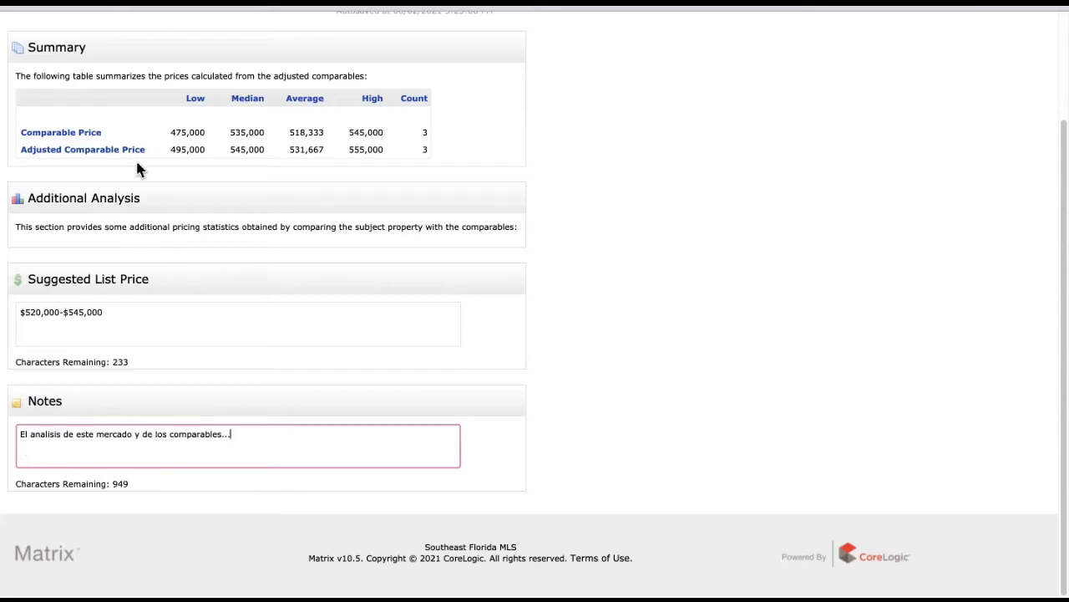
# - Push the note text down to a second line and advance the CMA to Finish
pyautogui.click(16, 435)
pyautogui.press('Return')
pyautogui.scroll(3, 459, 277)
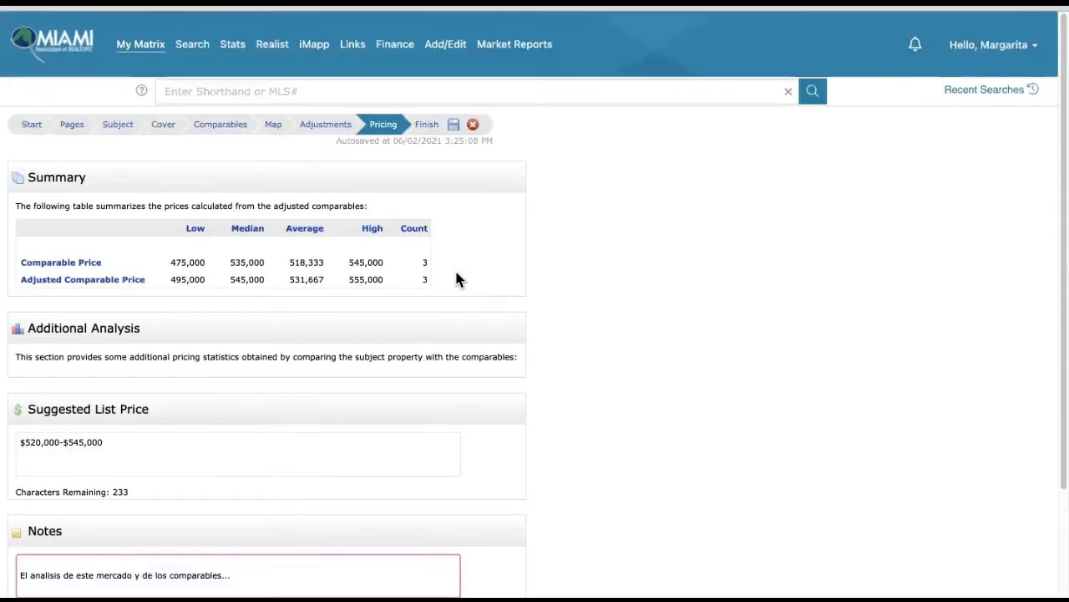
pyautogui.click(429, 126)
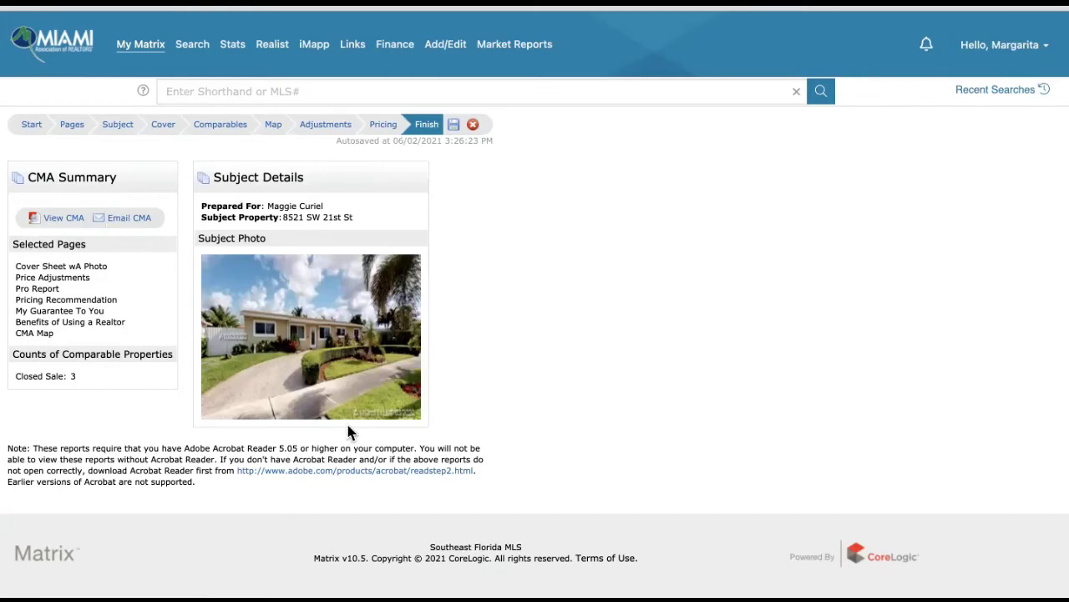
pyautogui.click(51, 219)
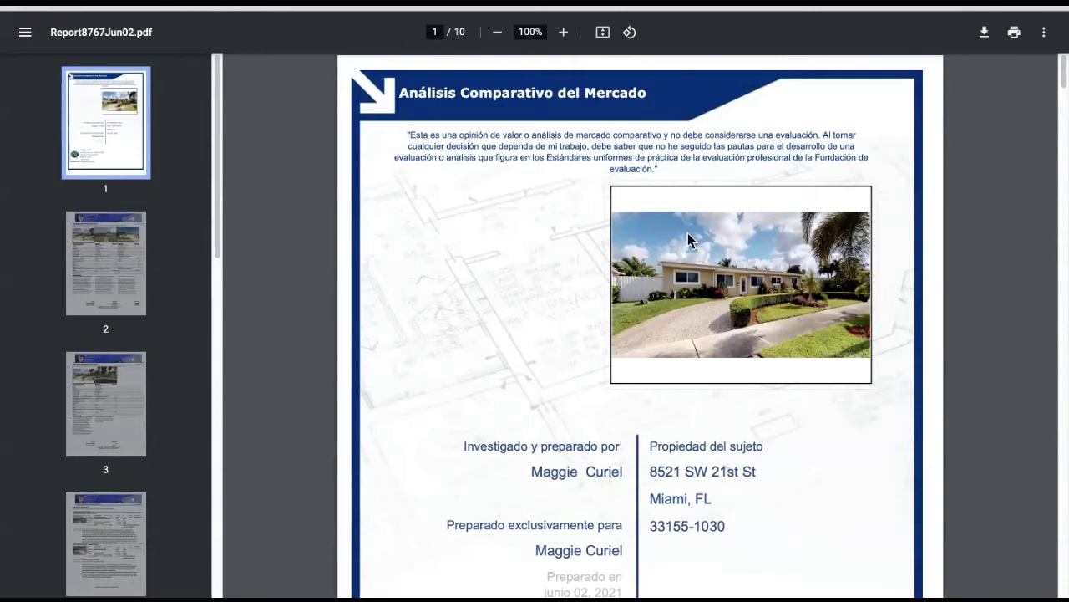
# - Scroll to the pricing page and highlight the $520,000-$545,000 range and the market analysis note
pyautogui.scroll(-8, 658, 251)
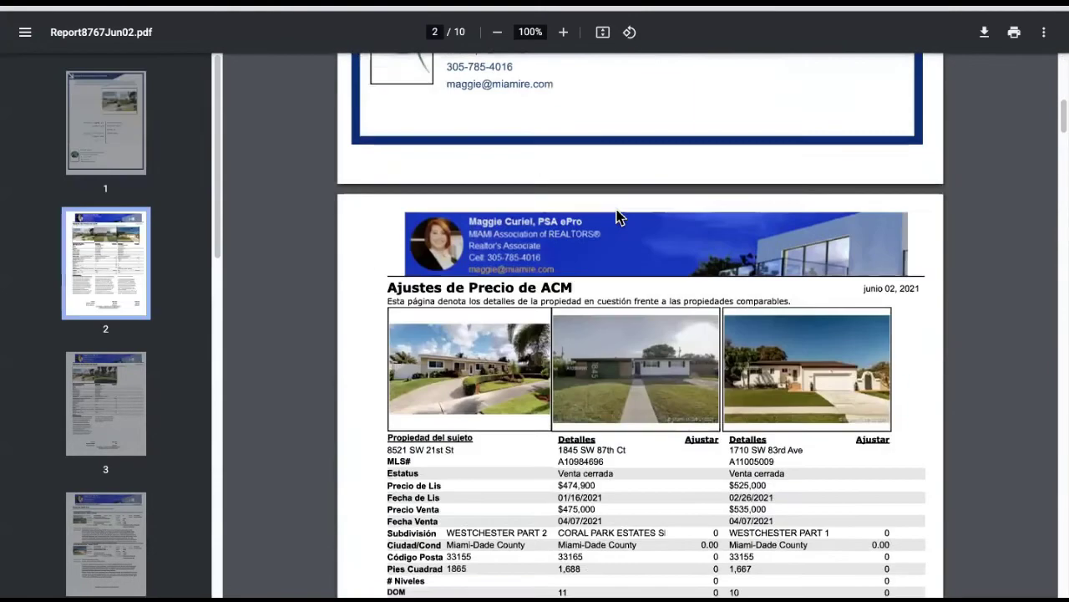
pyautogui.scroll(-2, 619, 214)
pyautogui.scroll(-5, 740, 296)
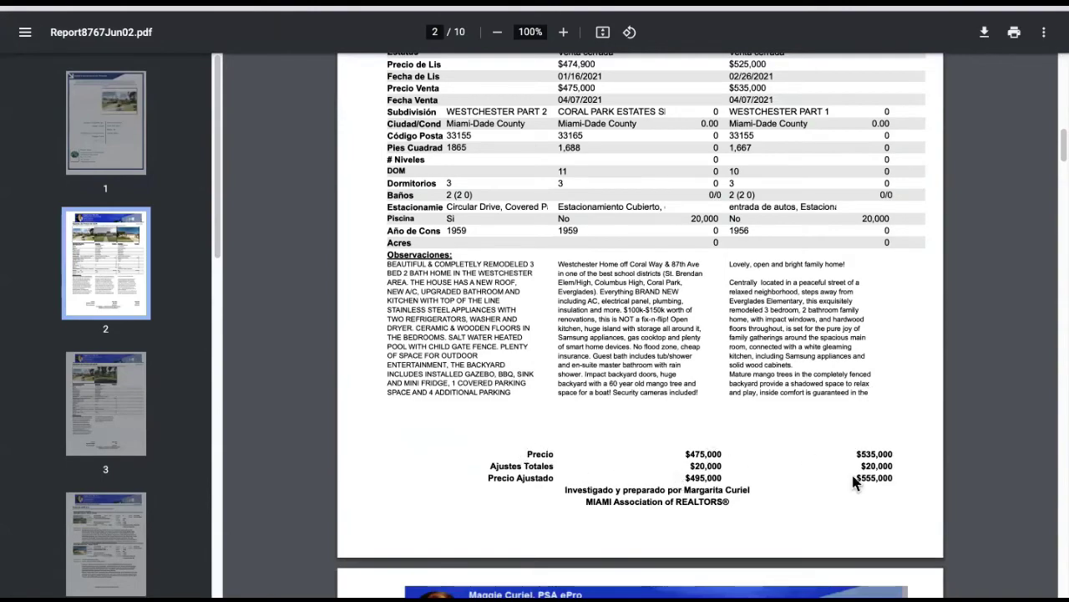
pyautogui.scroll(-9, 668, 448)
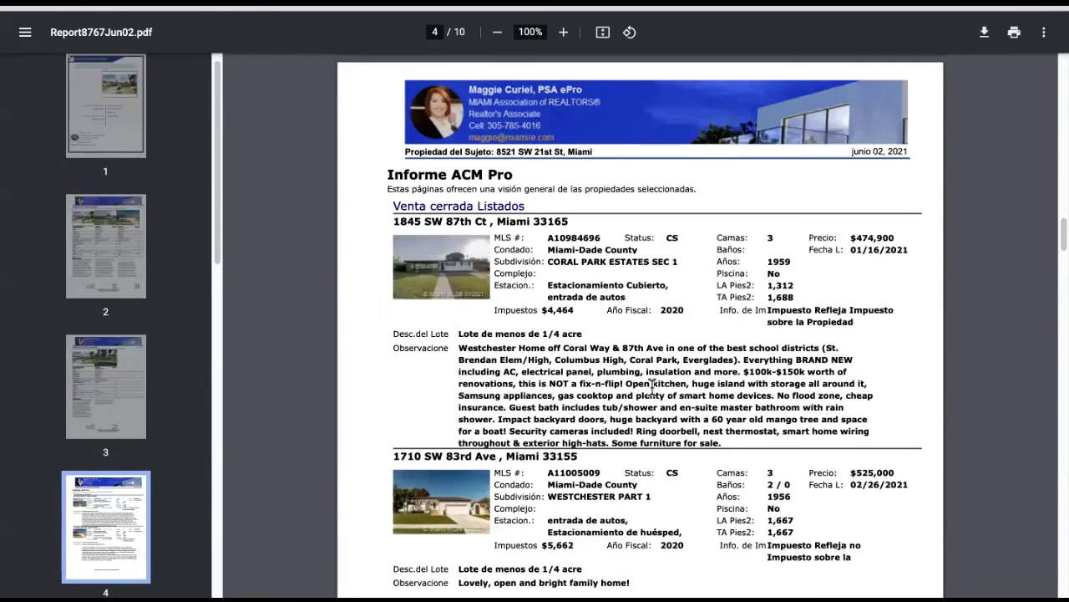
pyautogui.scroll(-6, 654, 386)
pyautogui.scroll(-5, 516, 431)
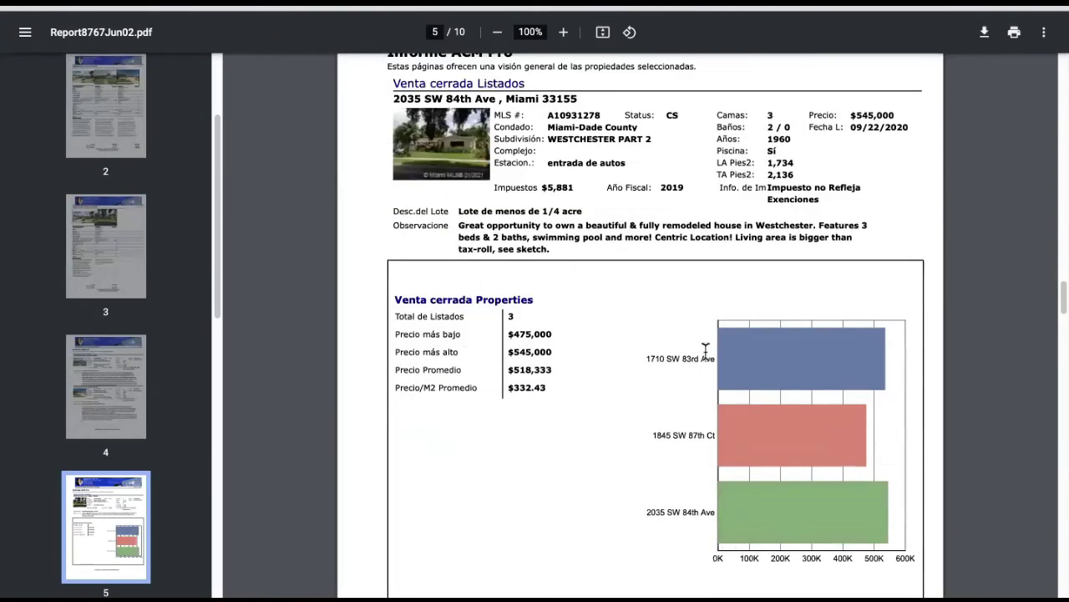
pyautogui.scroll(-3, 666, 342)
pyautogui.scroll(-8, 775, 374)
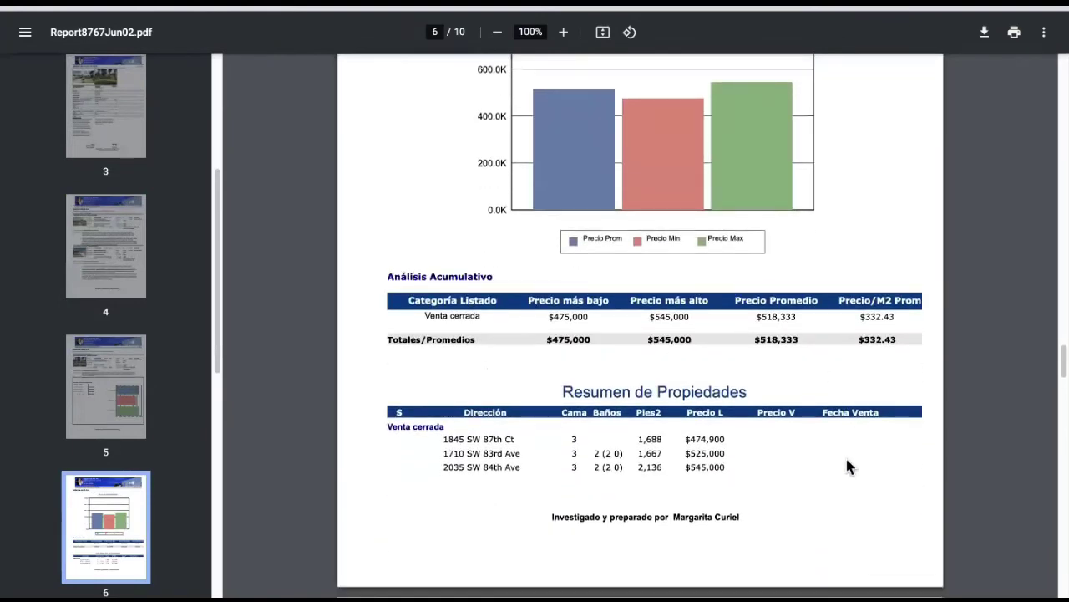
pyautogui.scroll(-7, 627, 344)
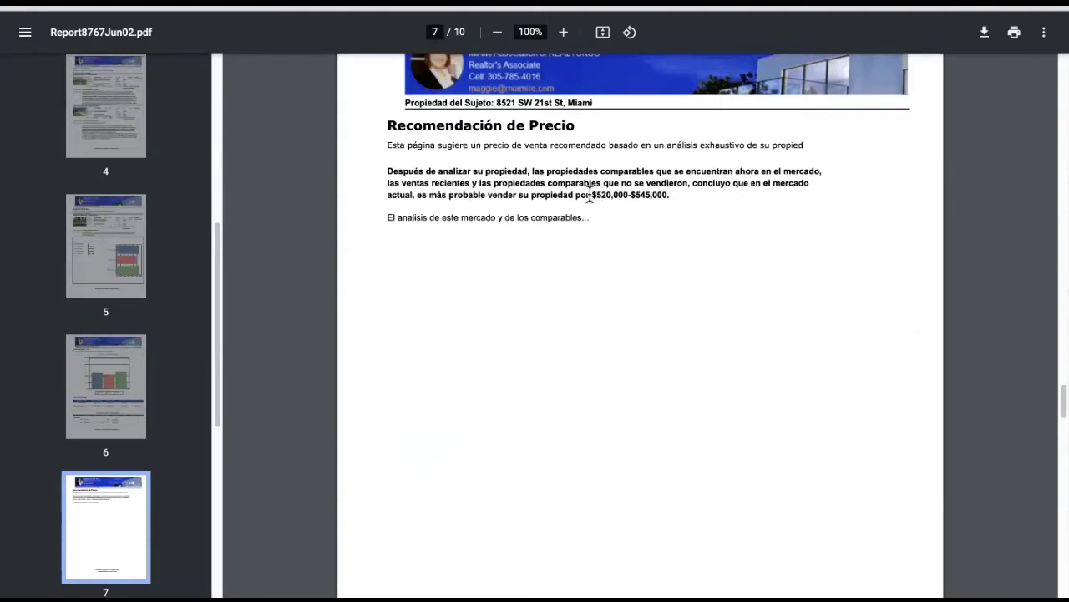
pyautogui.moveTo(589, 195); pyautogui.dragTo(690, 198)
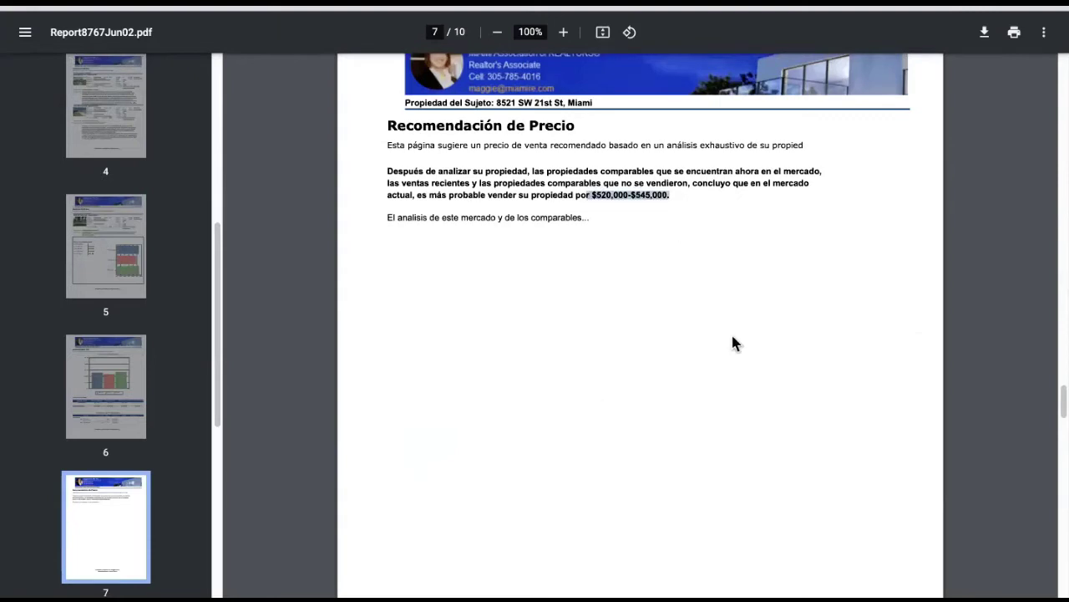
pyautogui.click(389, 223)
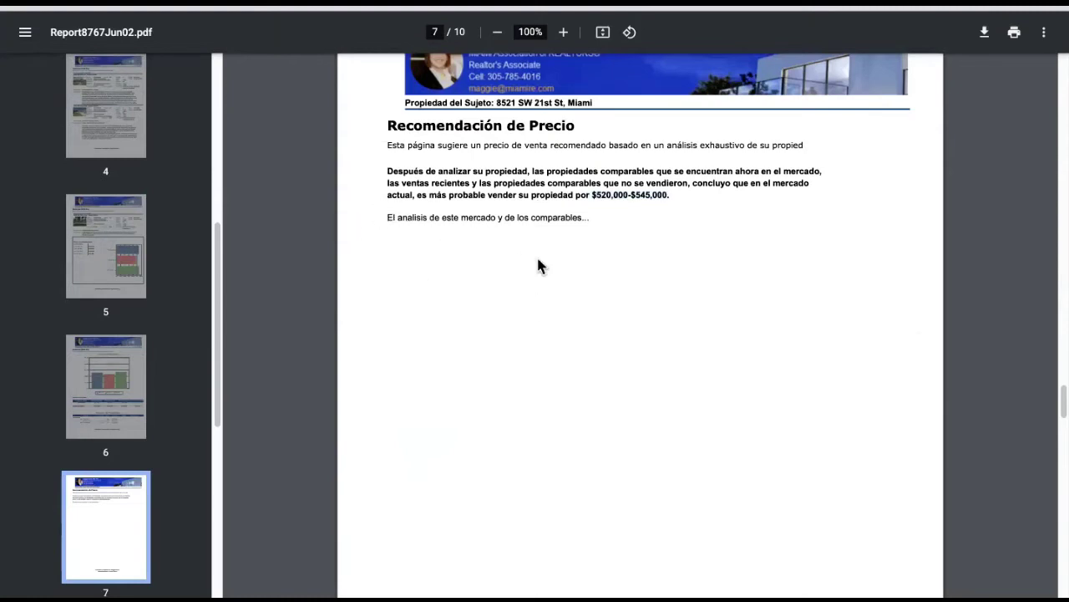
pyautogui.moveTo(381, 217); pyautogui.dragTo(644, 226)
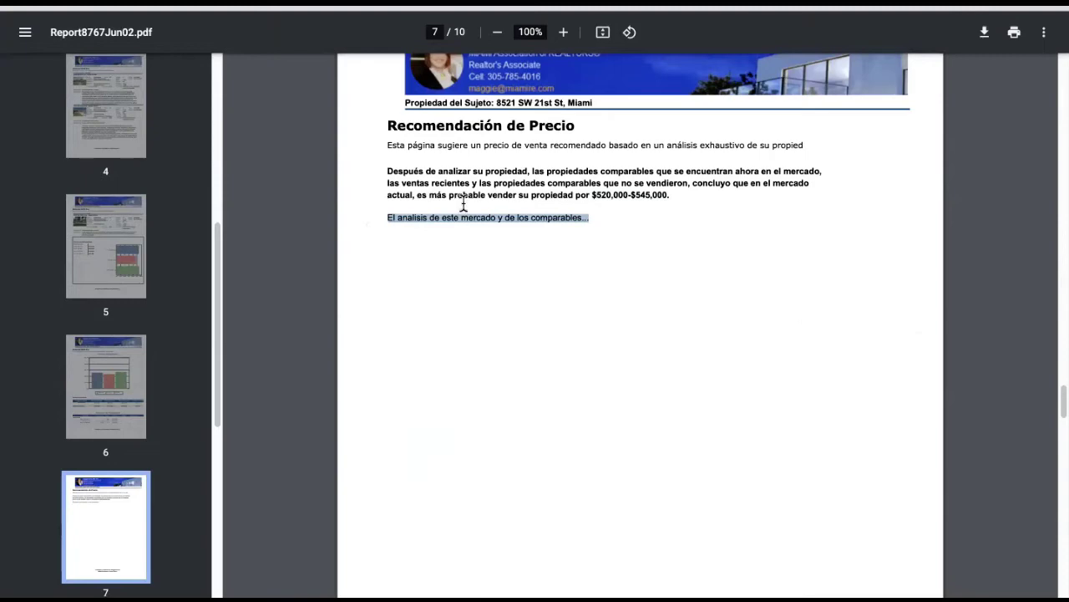
# - Scroll through to the Diseño del Mapa page, then close the PDF to return to Matrix
pyautogui.scroll(-10, 507, 287)
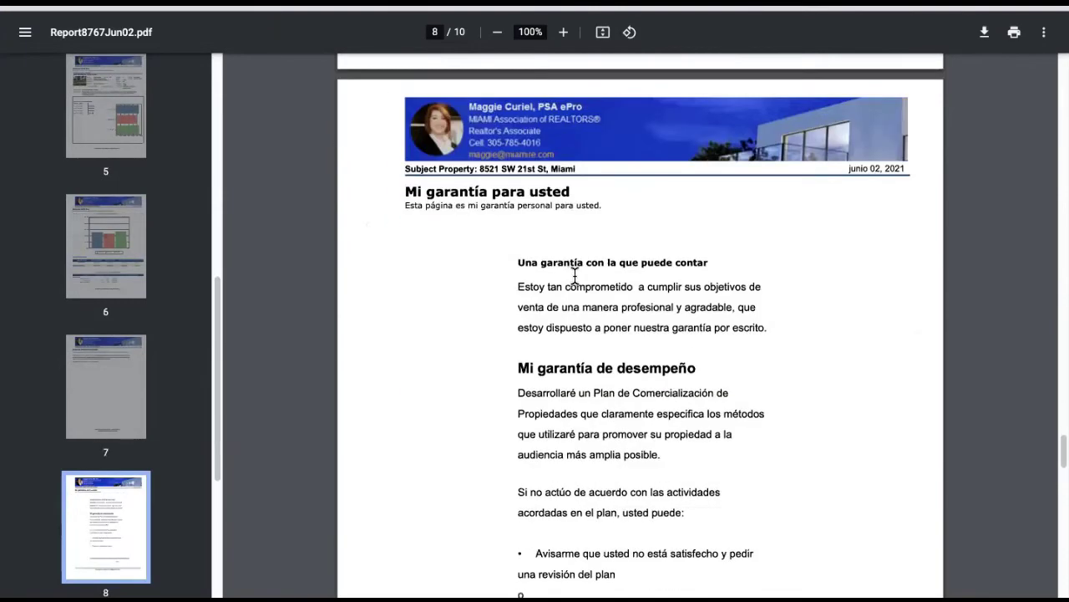
pyautogui.scroll(-1, 593, 279)
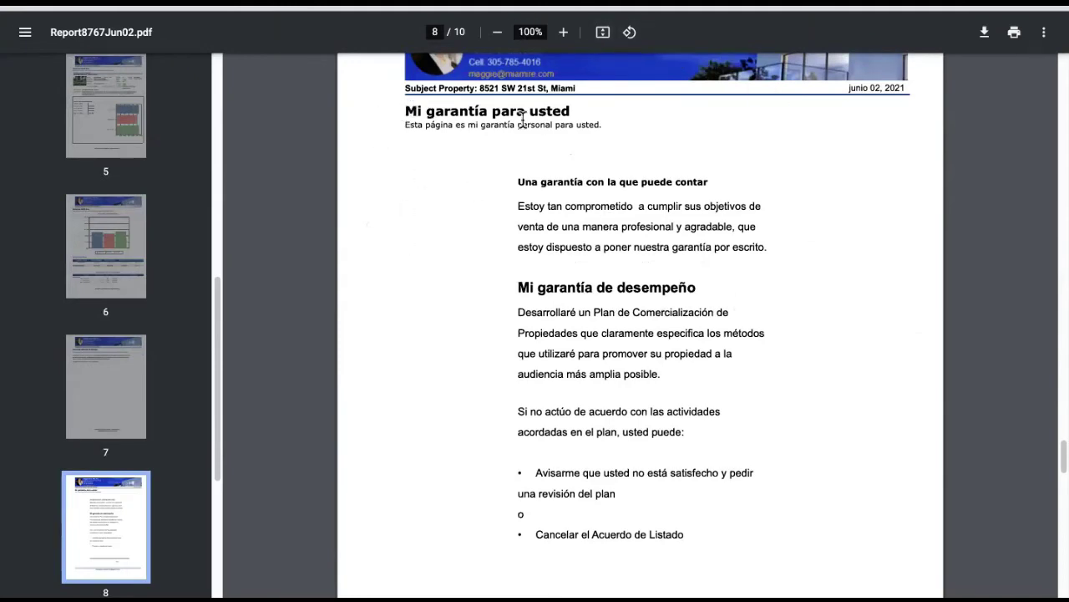
pyautogui.scroll(-8, 627, 221)
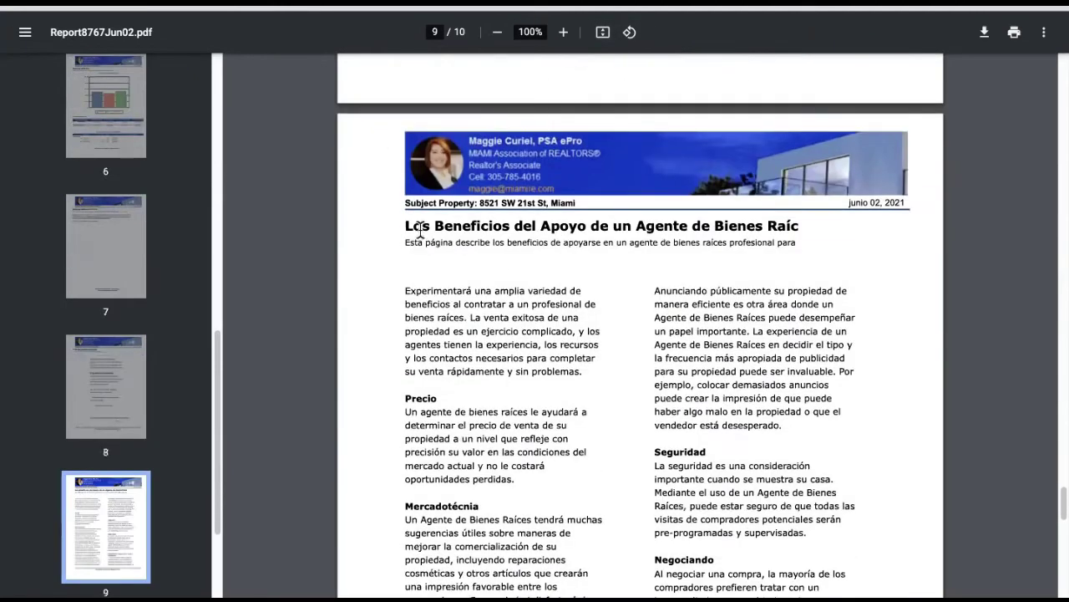
pyautogui.scroll(-8, 695, 294)
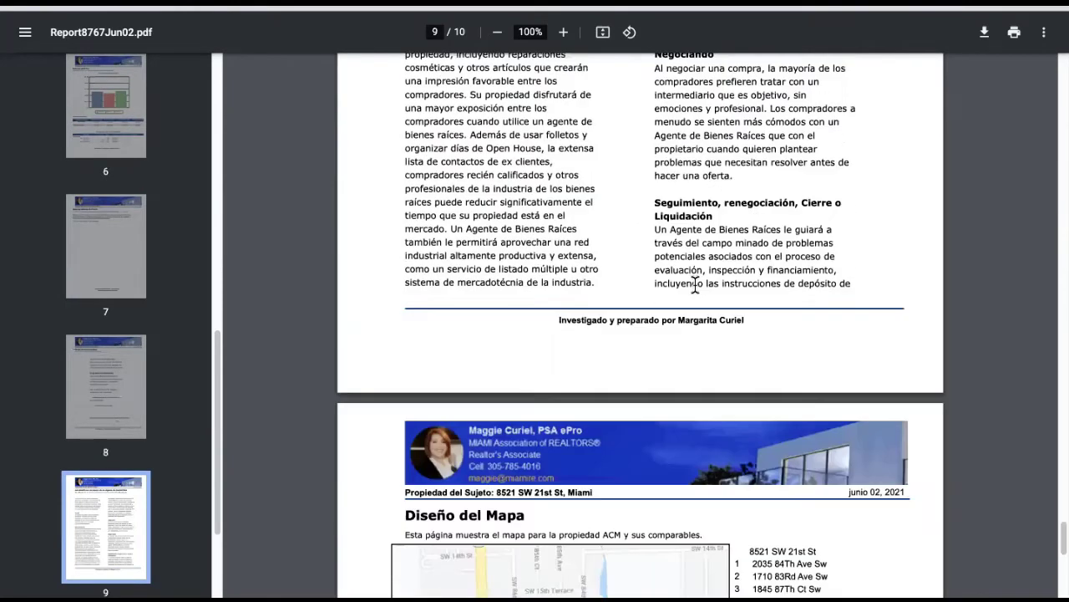
pyautogui.scroll(-3, 696, 293)
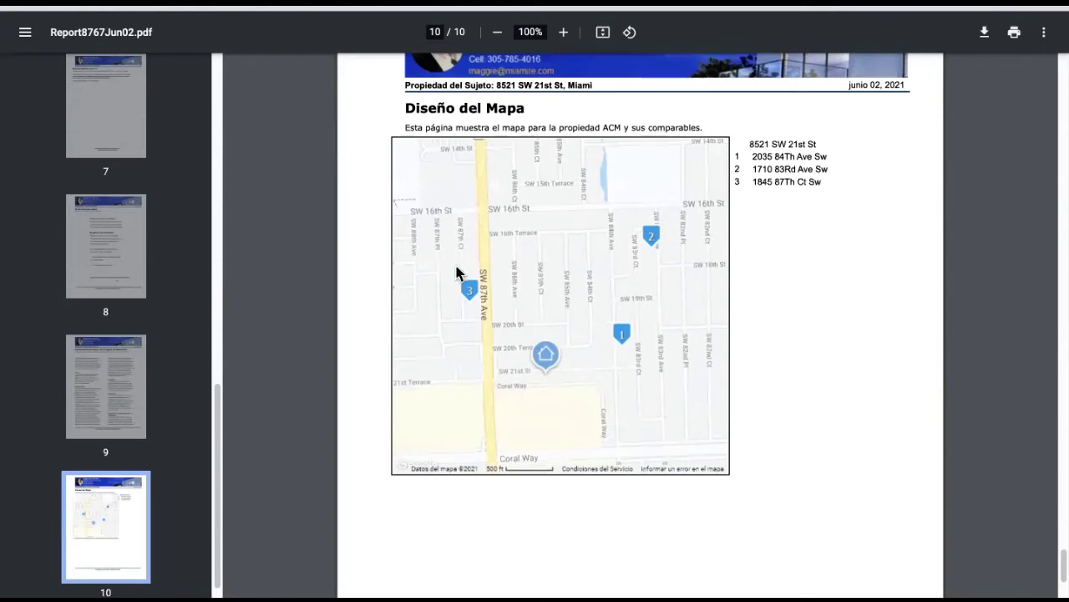
pyautogui.scroll(-3, 769, 326)
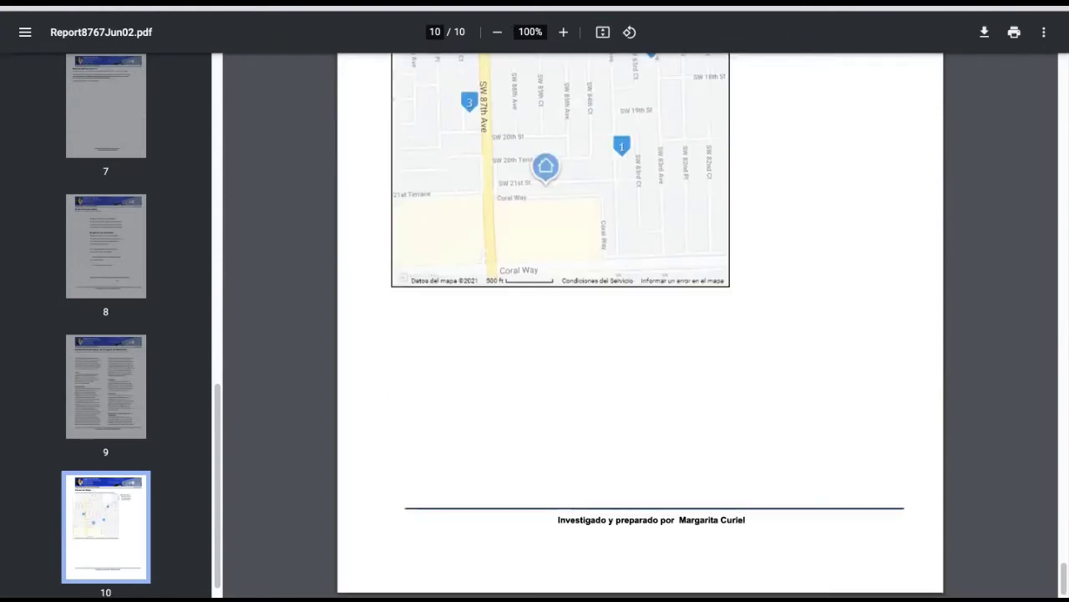
pyautogui.hotkey('ctrl', 'w')
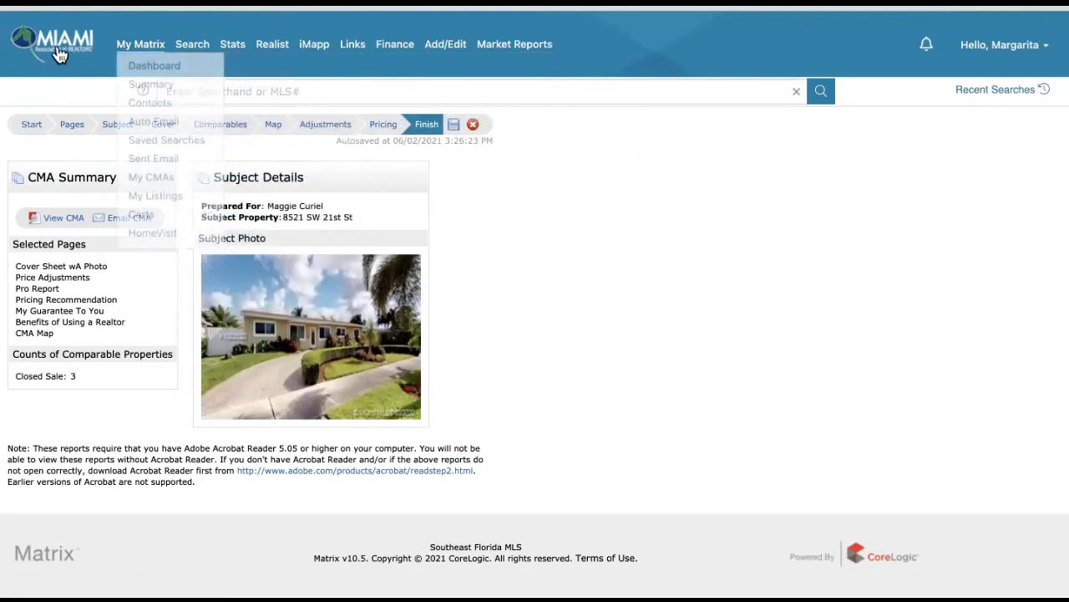
pyautogui.moveTo(148, 41)
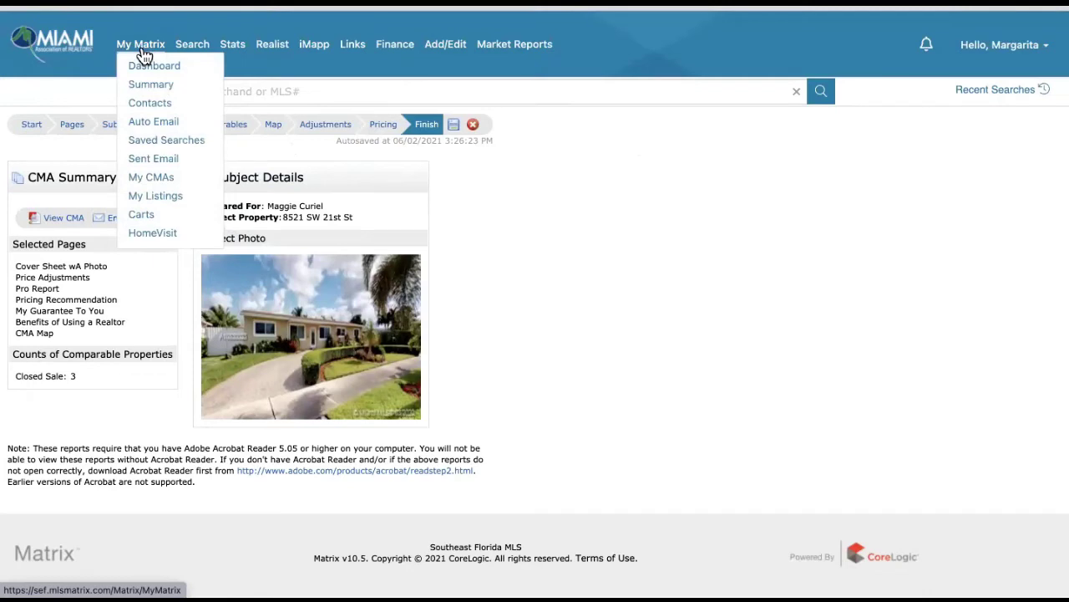
pyautogui.click(154, 179)
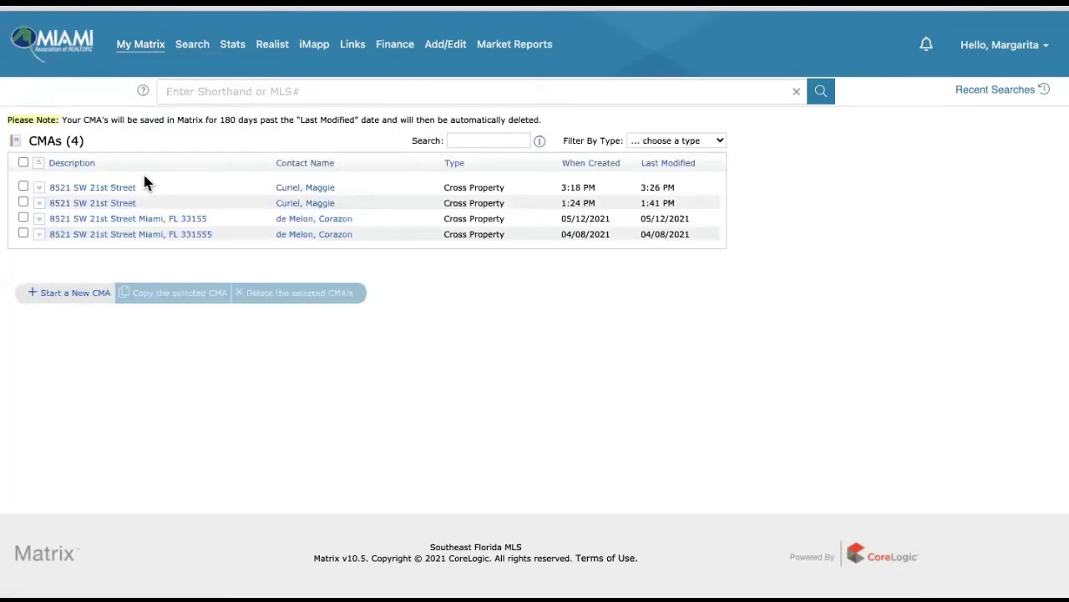
pyautogui.click(81, 188)
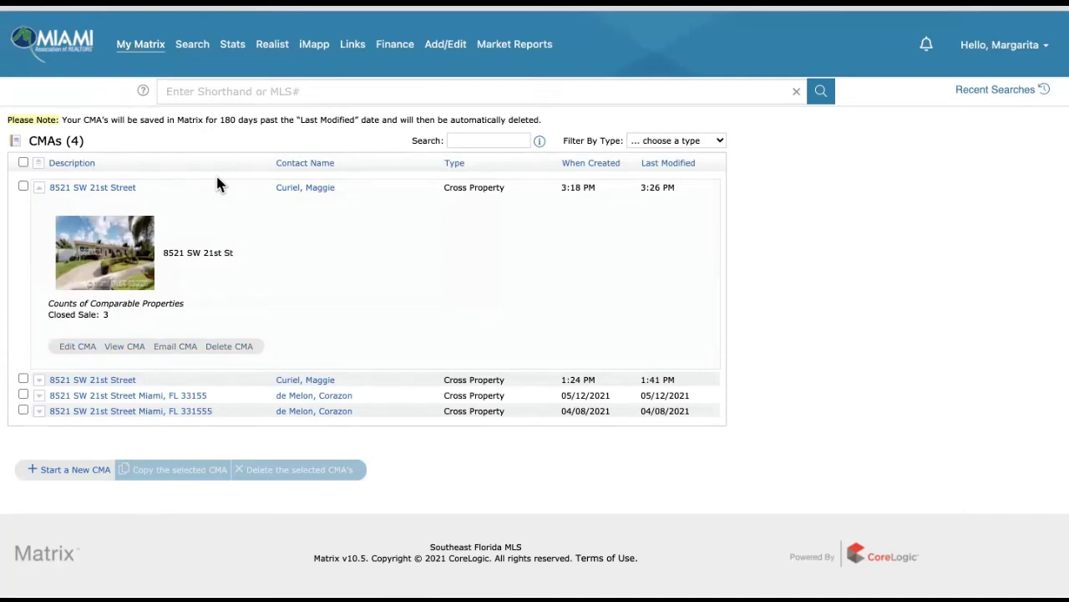
pyautogui.click(76, 347)
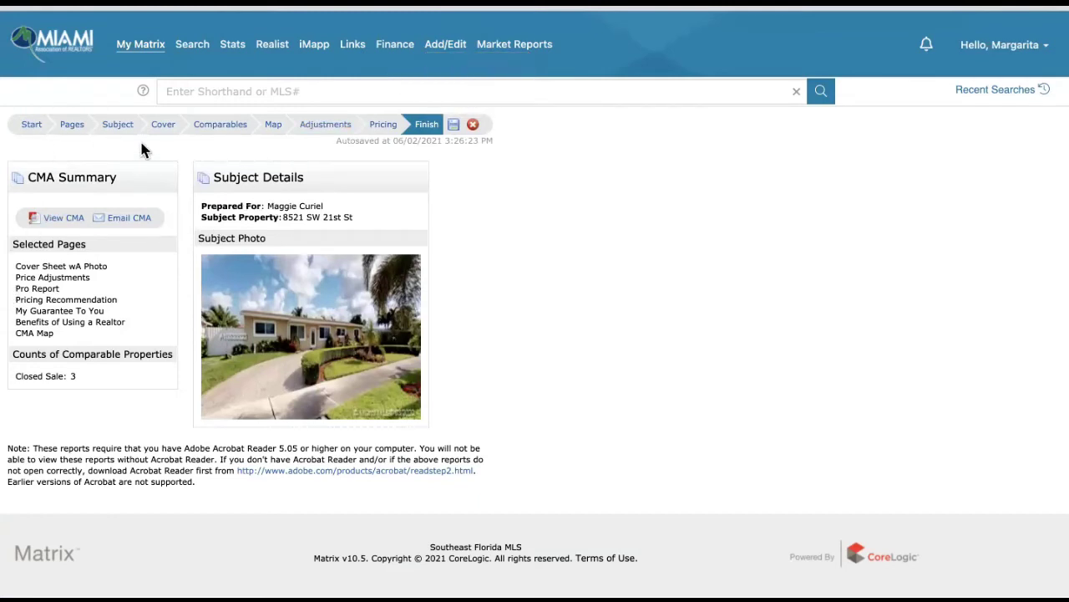
pyautogui.click(74, 125)
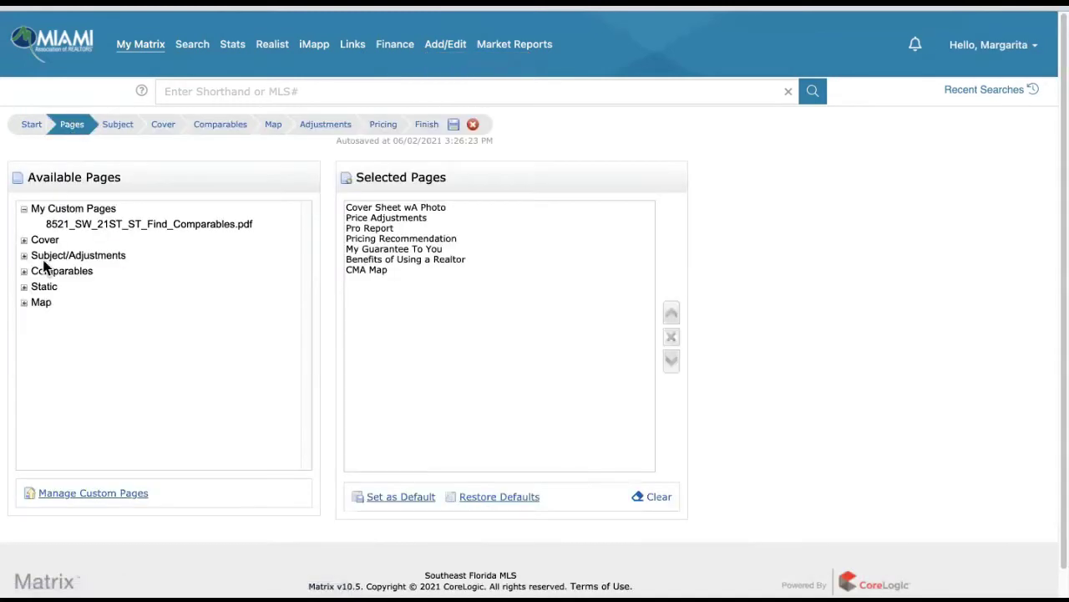
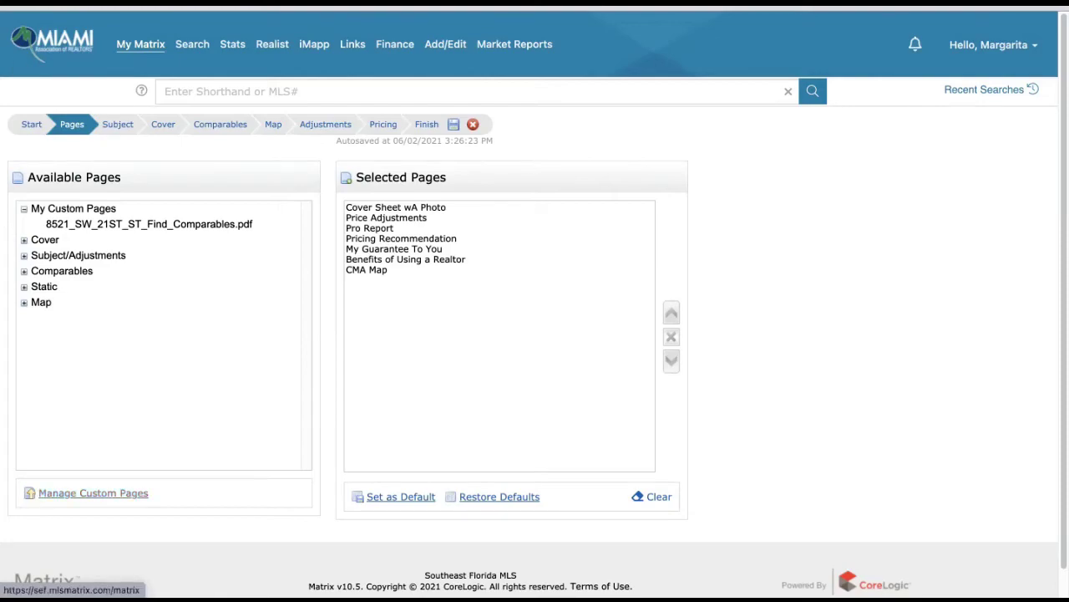
# - Exit full screen, launch iMAPP from the Miami Realtors dashboard and sign in with MIAMI single sign-on
pyautogui.press('ctrl+super+f')
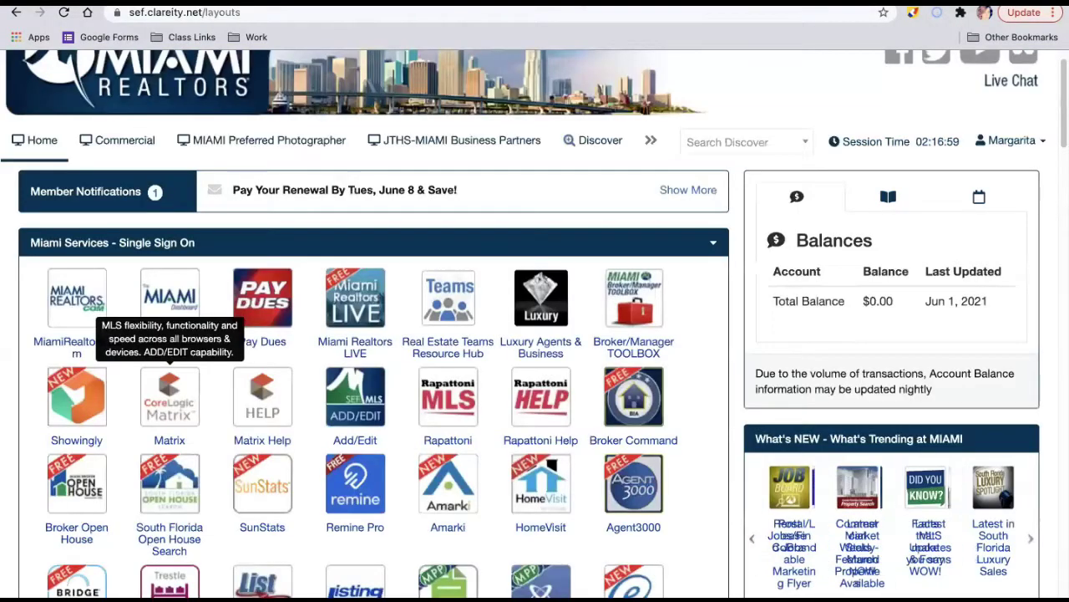
pyautogui.scroll(-10, 625, 332)
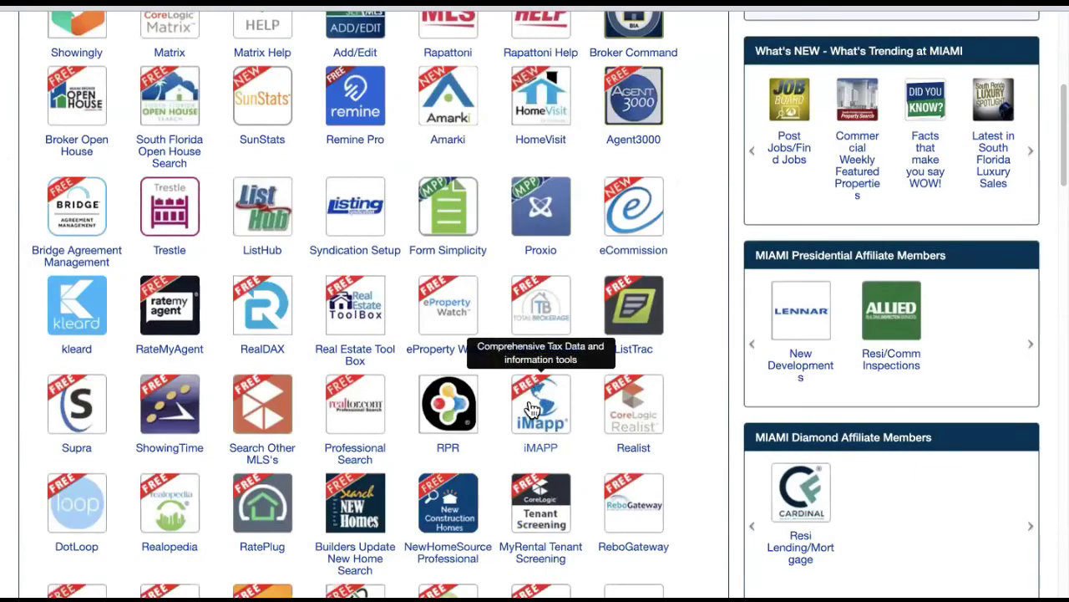
pyautogui.click(527, 408)
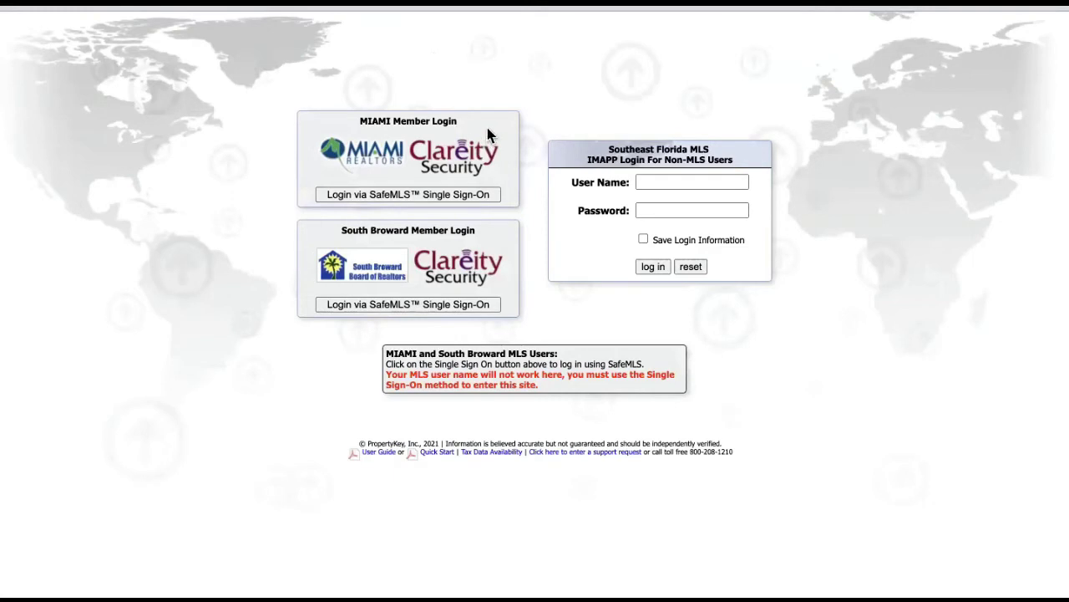
pyautogui.click(385, 194)
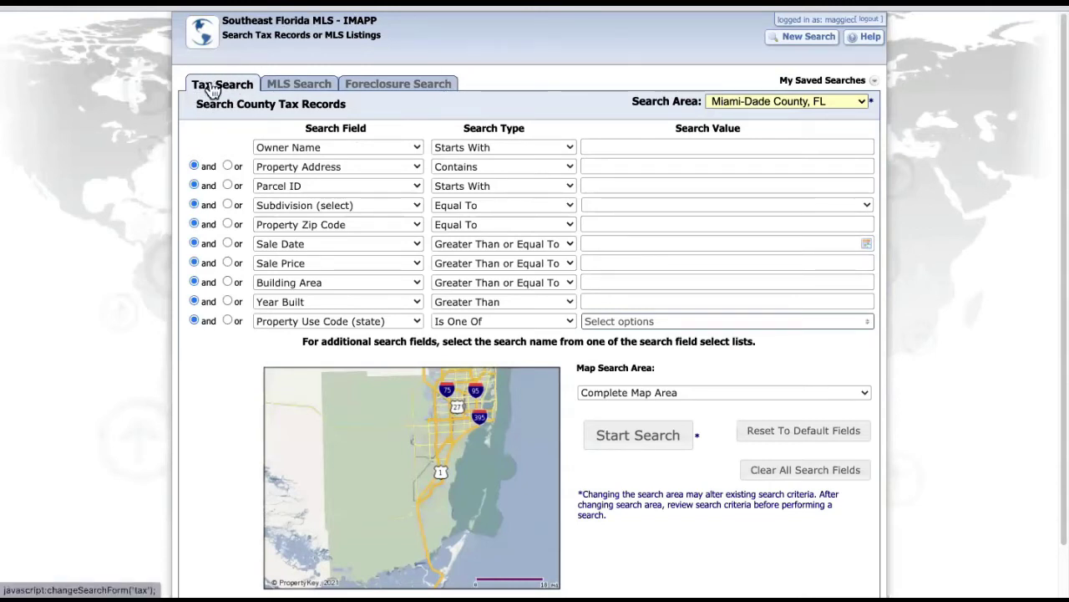
pyautogui.moveTo(760, 97)
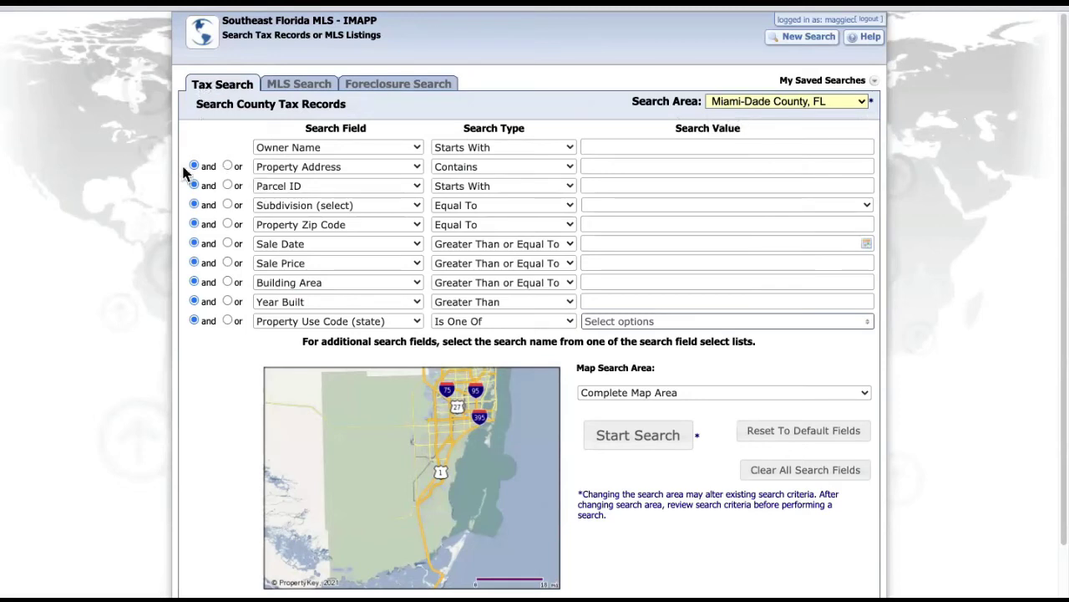
pyautogui.click(611, 165)
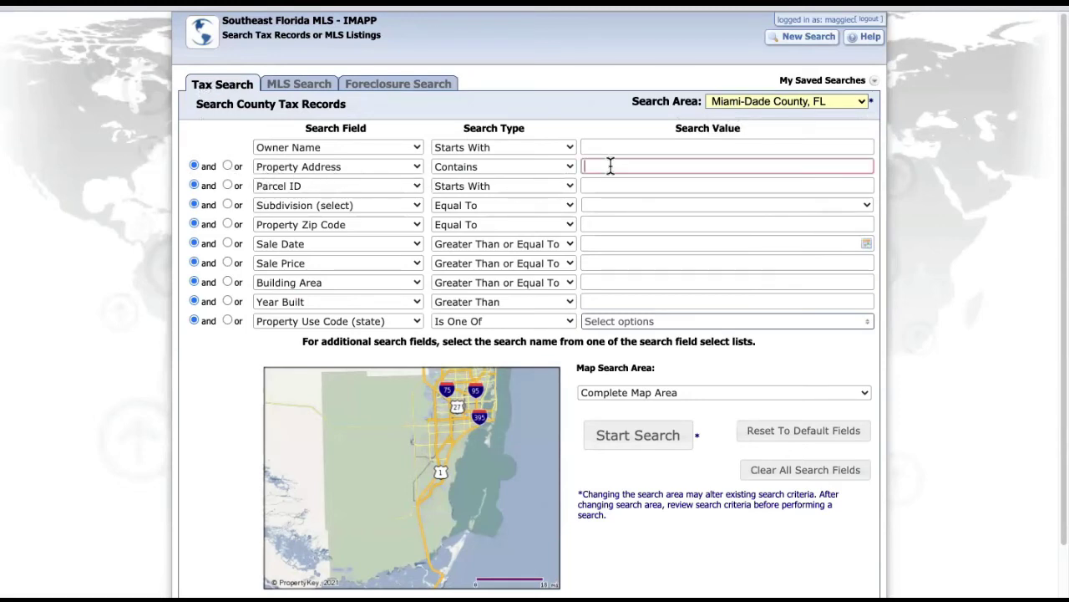
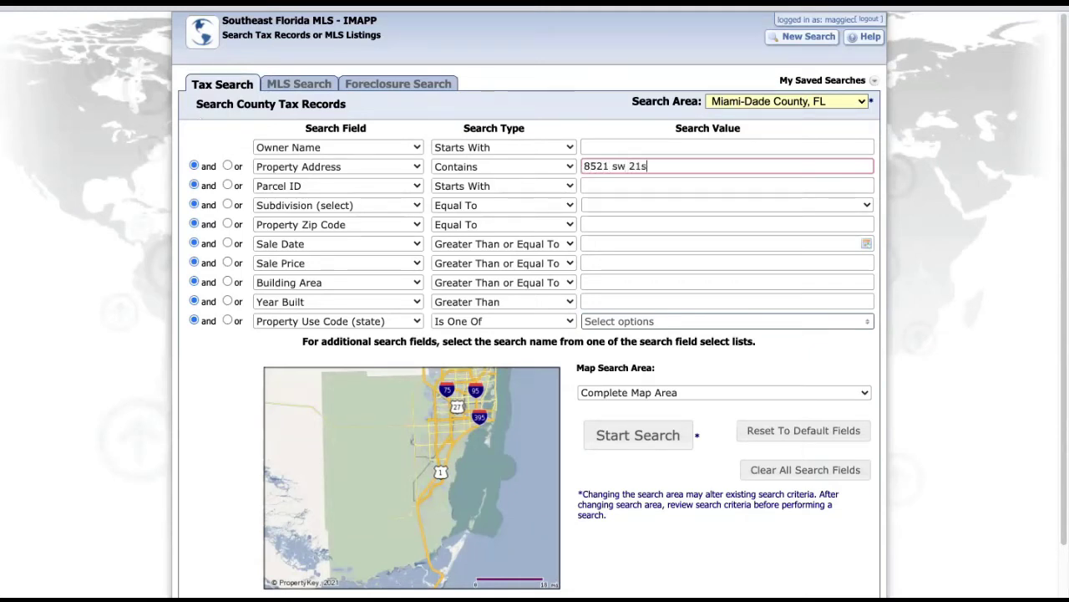
pyautogui.press('Return')
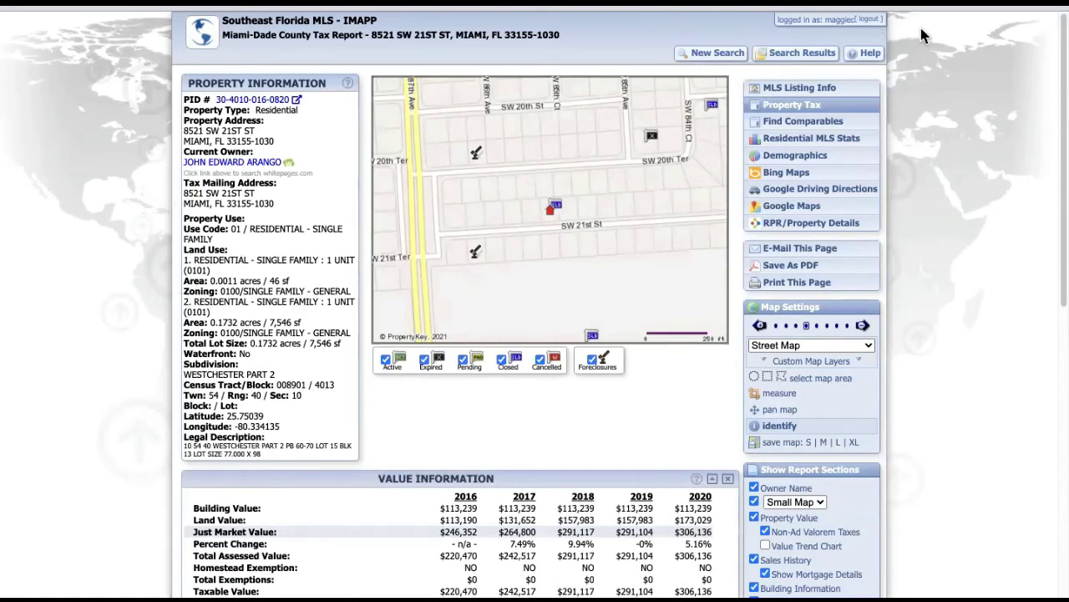
# - Run Find Comparables for the property and look over the comparable sales analysis
pyautogui.click(798, 134)
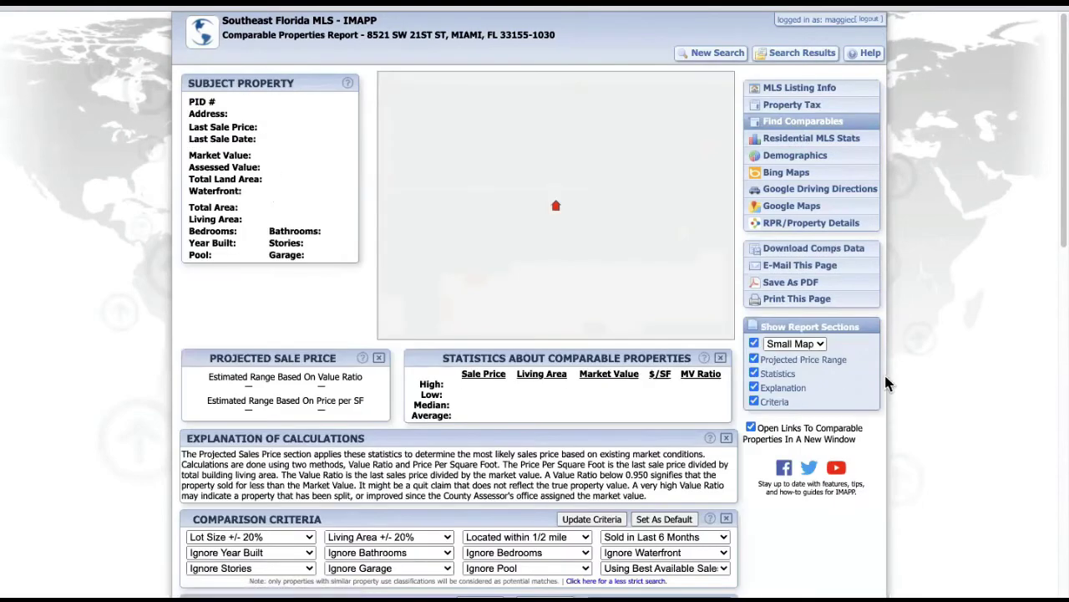
pyautogui.scroll(-4, 847, 370)
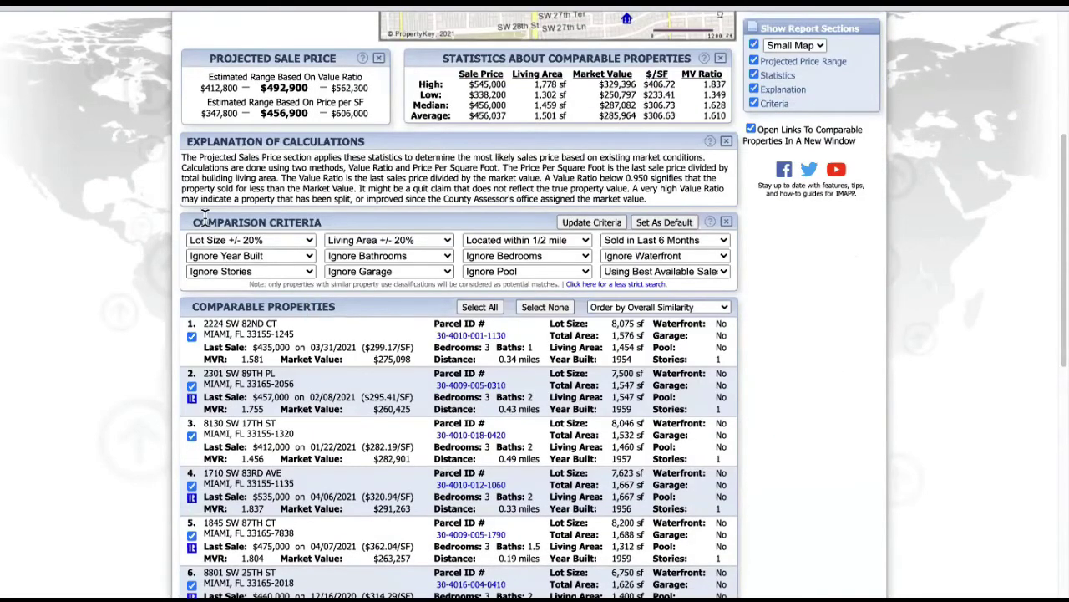
pyautogui.scroll(1, 669, 245)
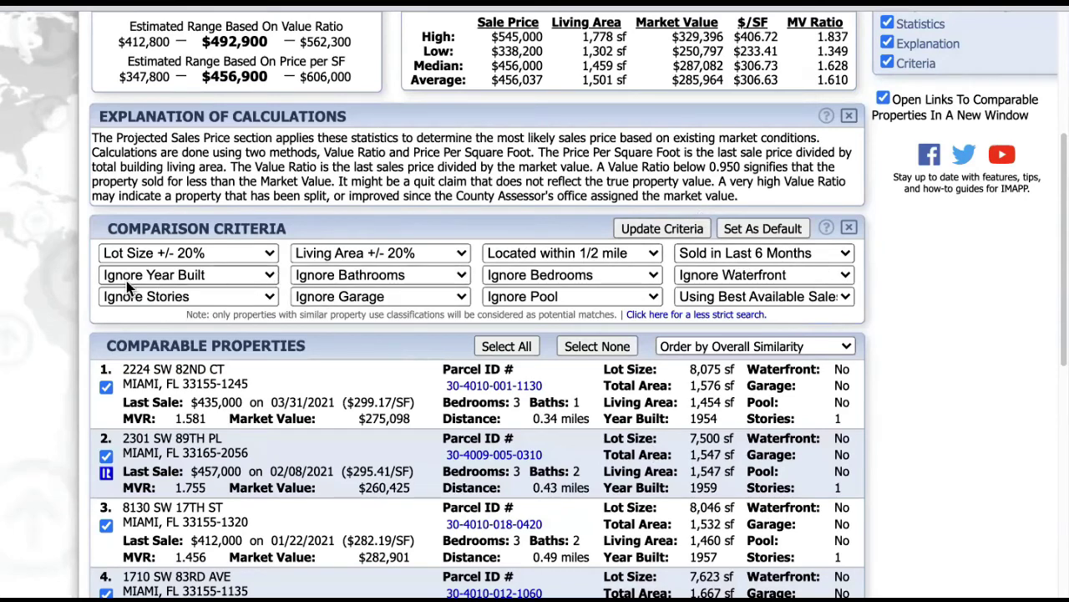
# - Match comps on Same # Bathrooms and Same # Bedrooms, update criteria, and review the results
pyautogui.click(359, 284)
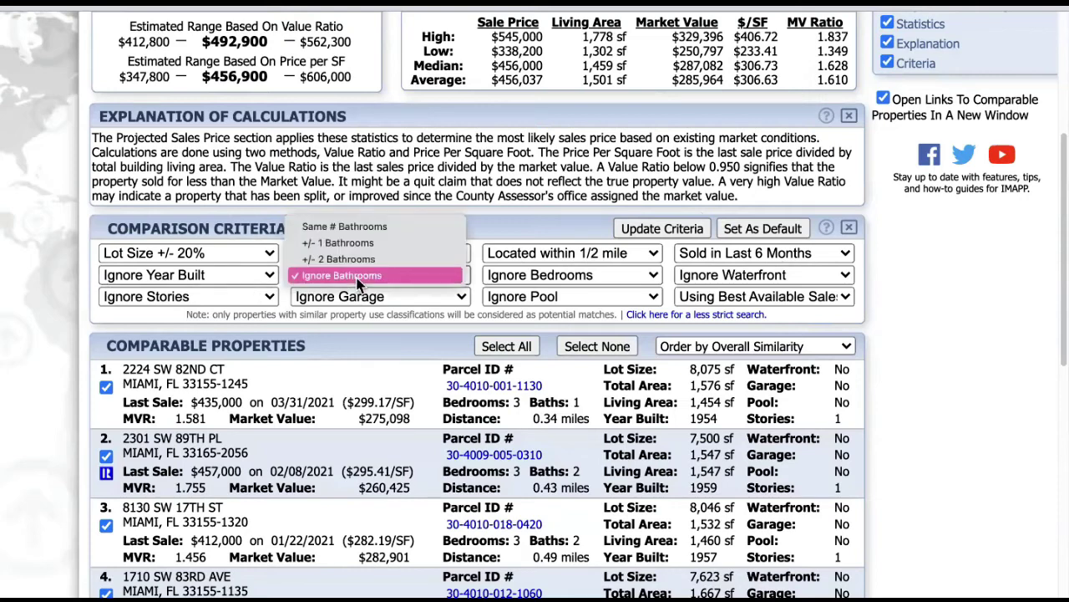
pyautogui.click(359, 226)
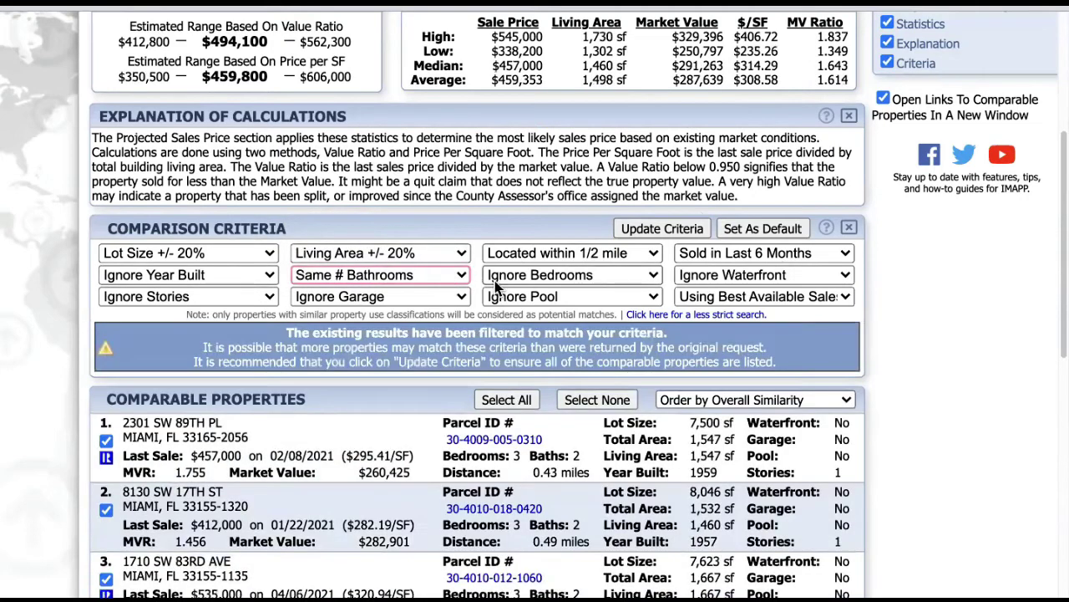
pyautogui.click(562, 275)
pyautogui.click(541, 210)
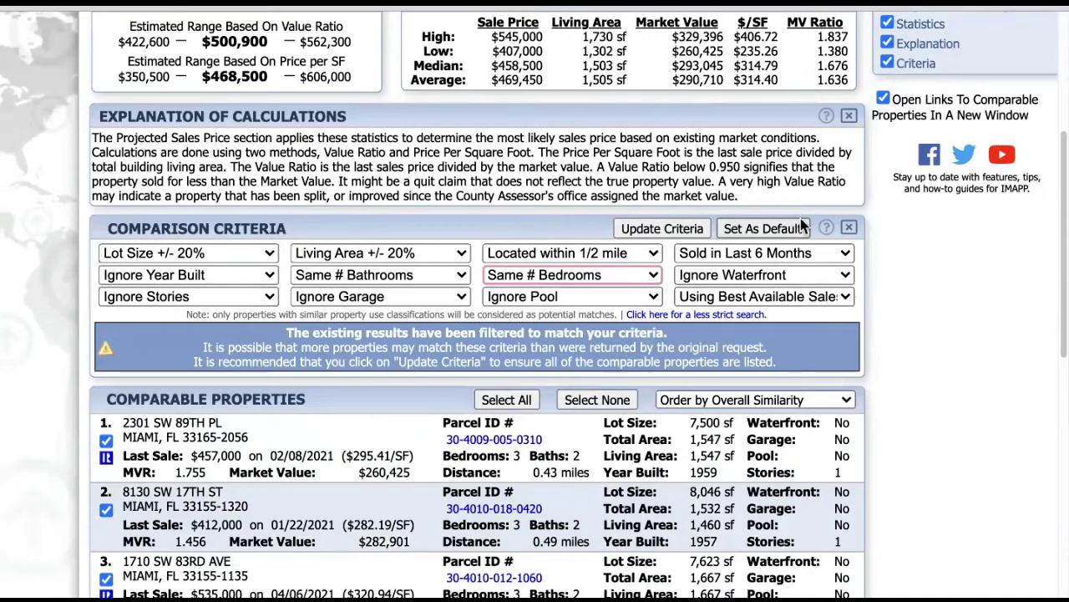
pyautogui.click(656, 235)
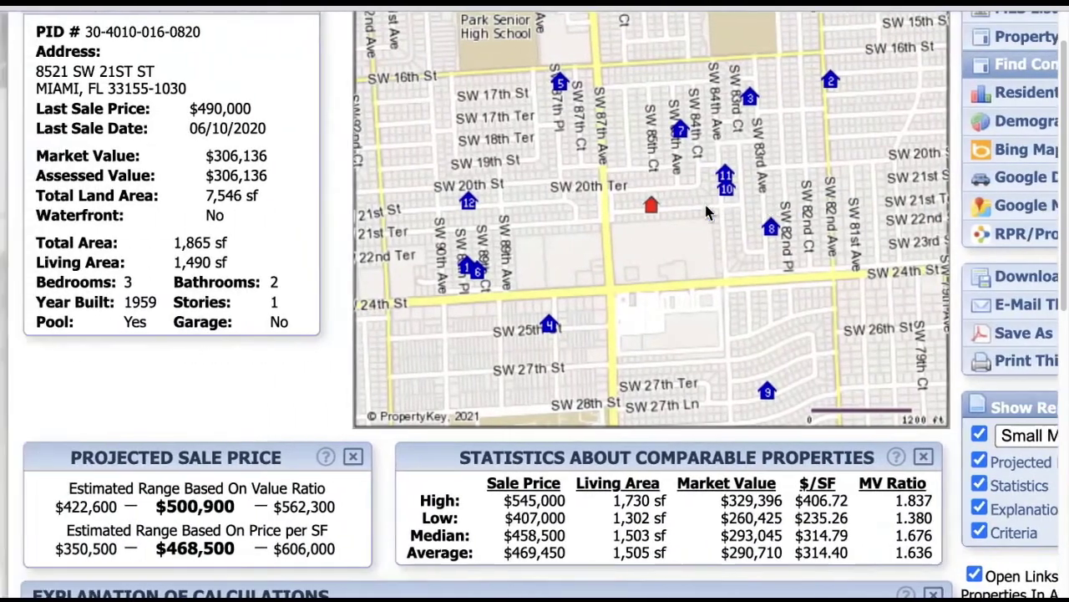
pyautogui.scroll(-4, 705, 212)
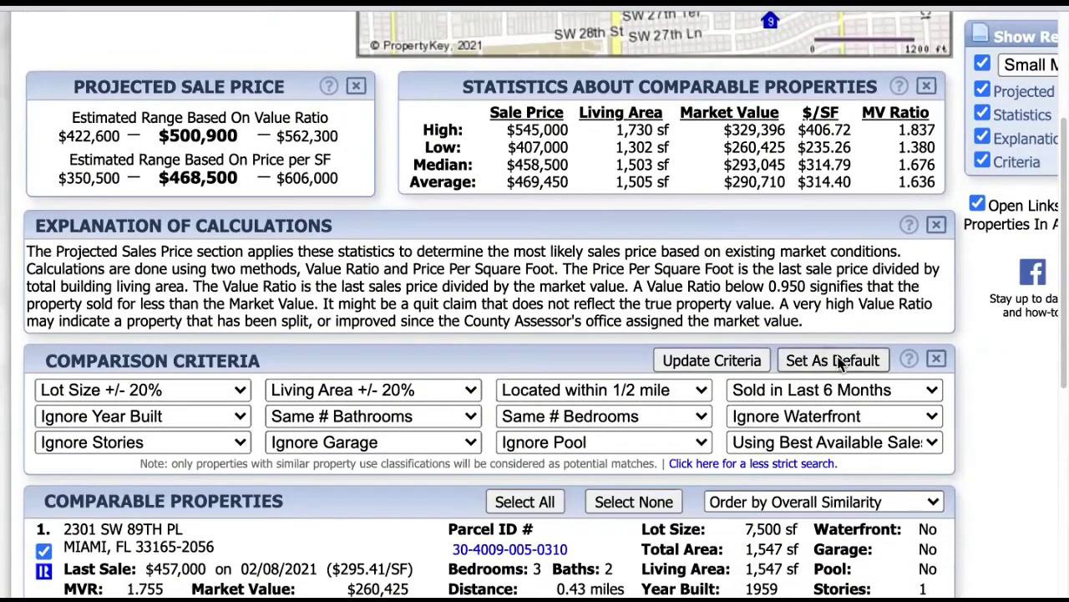
pyautogui.scroll(-5, 585, 355)
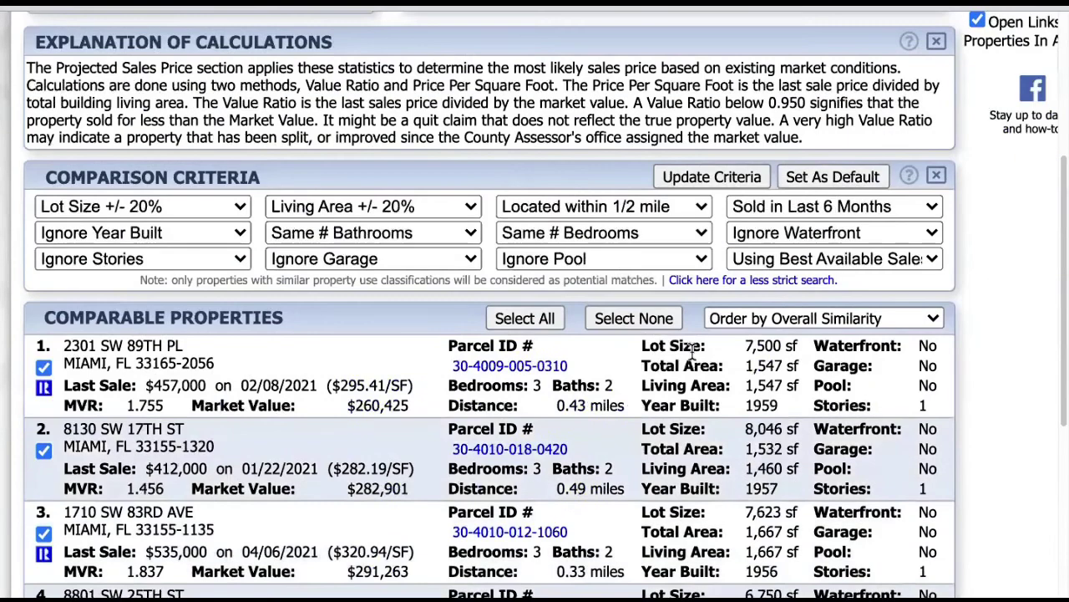
pyautogui.scroll(-1, 678, 355)
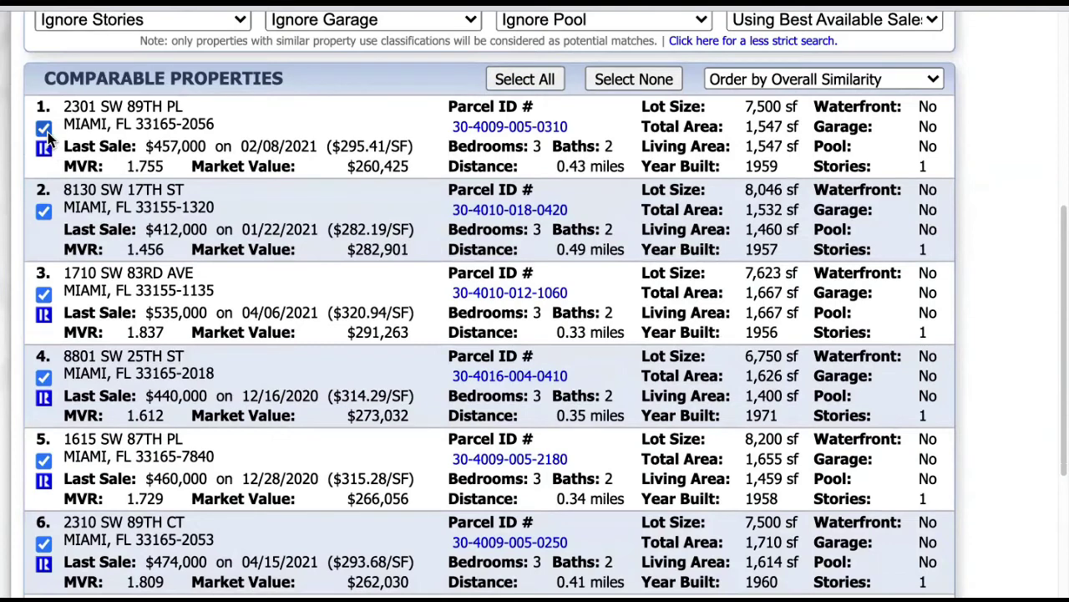
pyautogui.click(45, 129)
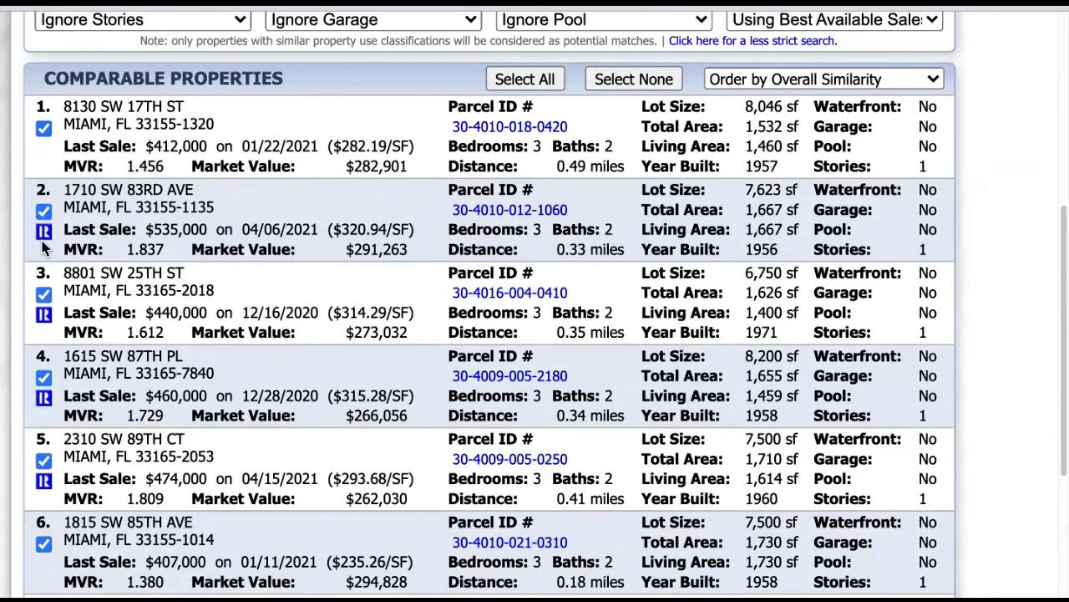
pyautogui.click(43, 211)
pyautogui.click(43, 212)
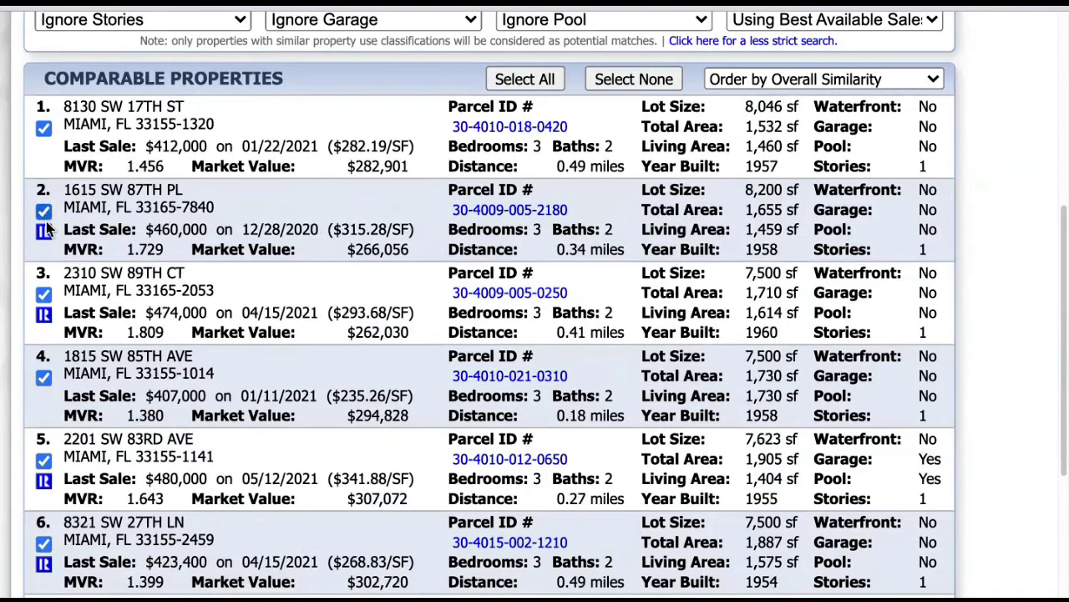
pyautogui.click(43, 212)
pyautogui.click(44, 213)
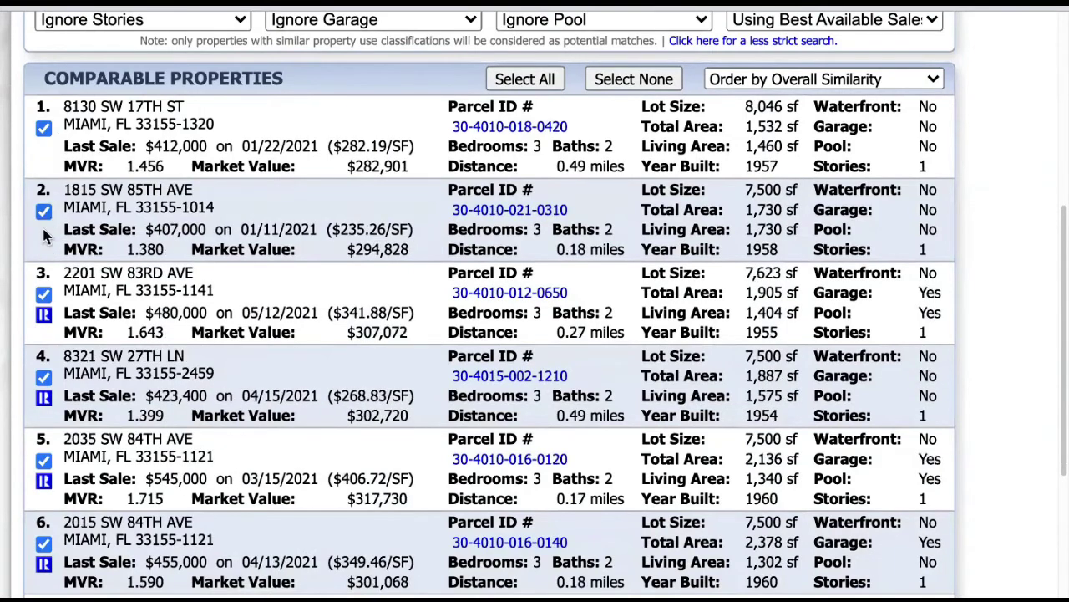
pyautogui.click(44, 296)
pyautogui.click(44, 295)
pyautogui.click(44, 296)
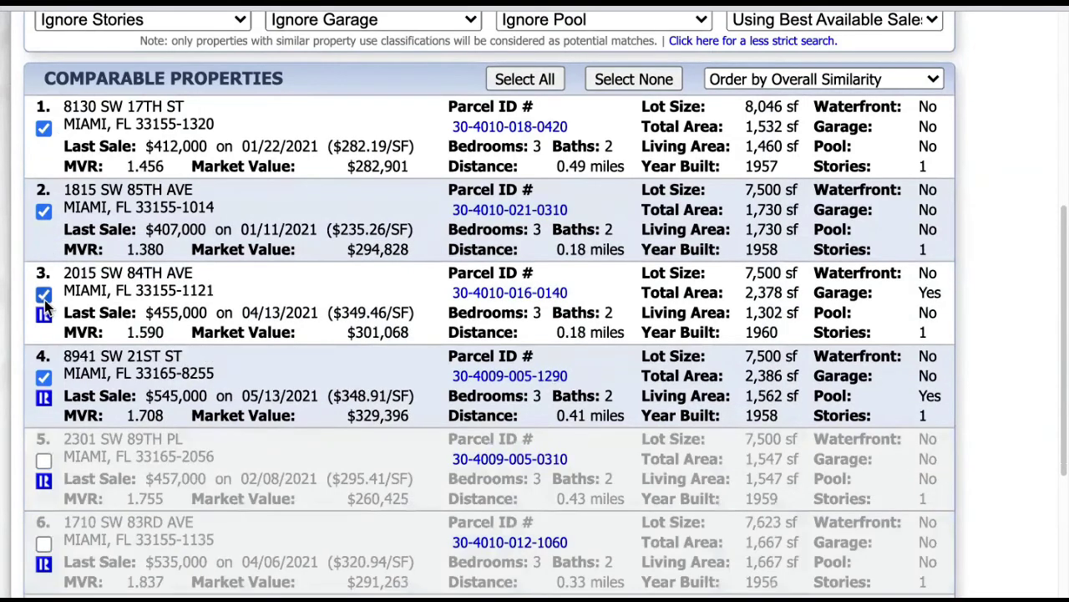
pyautogui.click(45, 296)
pyautogui.click(44, 297)
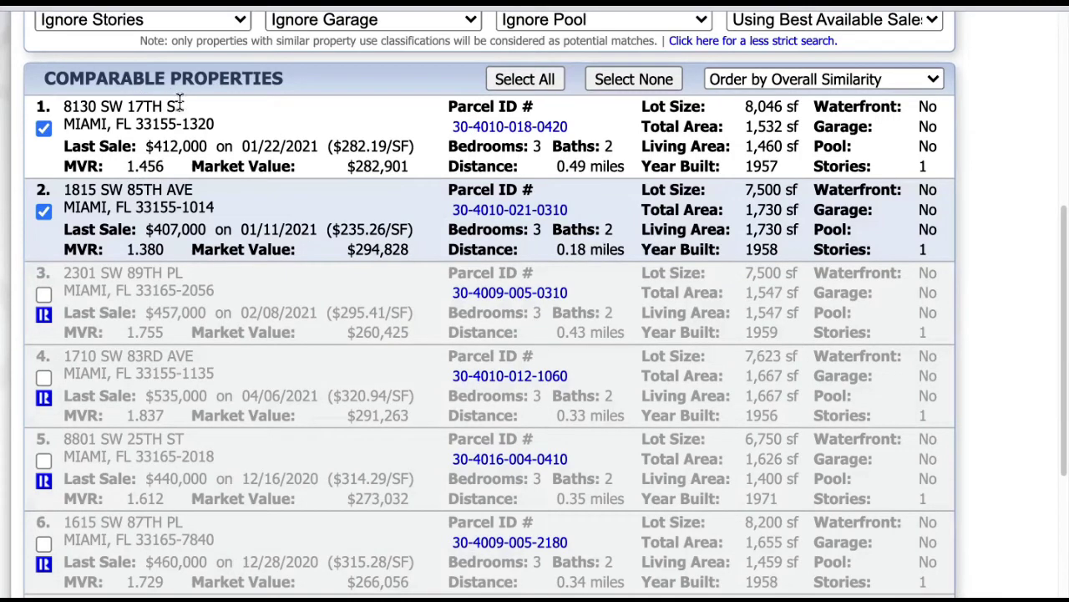
pyautogui.moveTo(148, 147); pyautogui.dragTo(211, 142)
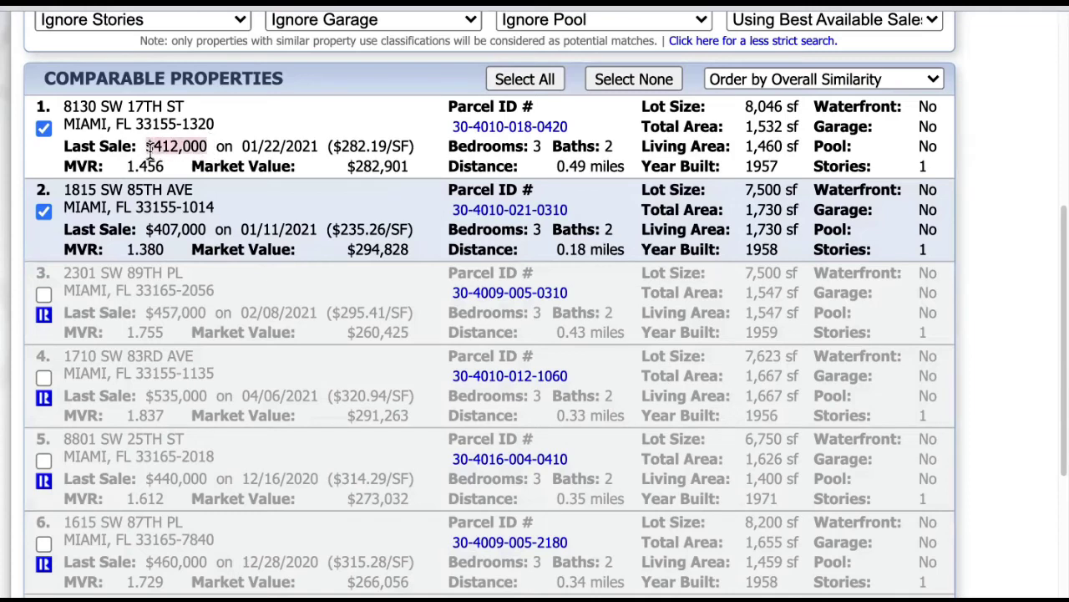
pyautogui.moveTo(146, 230); pyautogui.dragTo(207, 234)
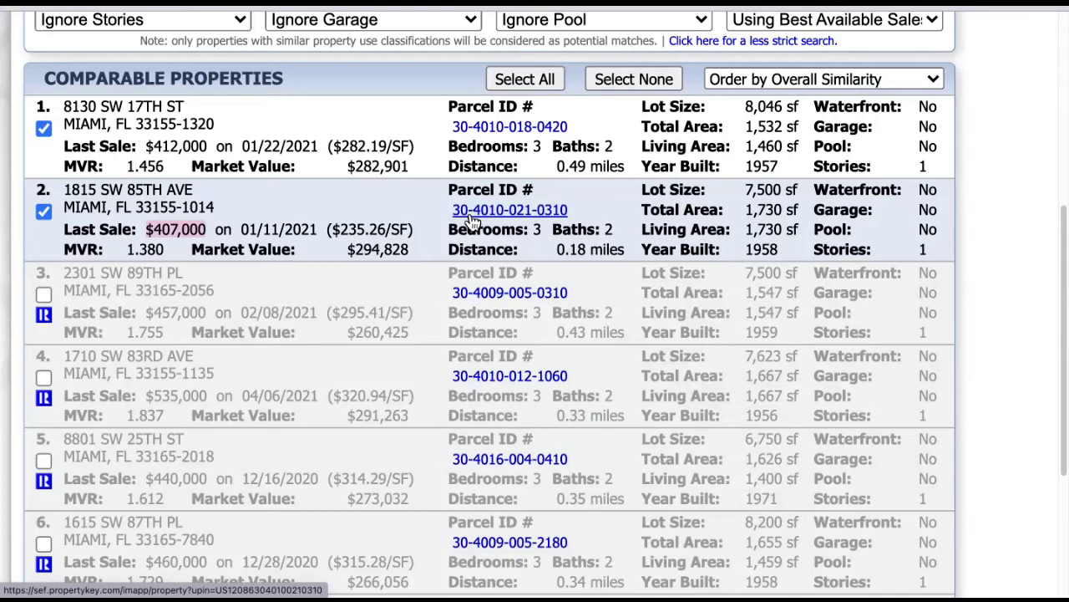
# - Highlight the $385,500 price-per-SF projected sale price estimate
pyautogui.scroll(5, 668, 221)
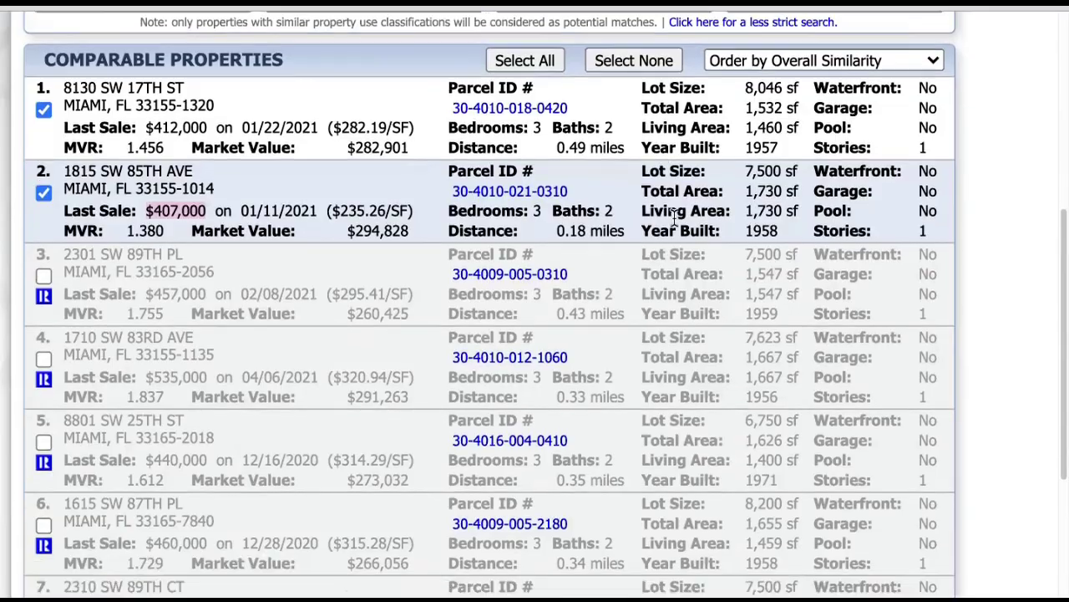
pyautogui.scroll(2, 673, 225)
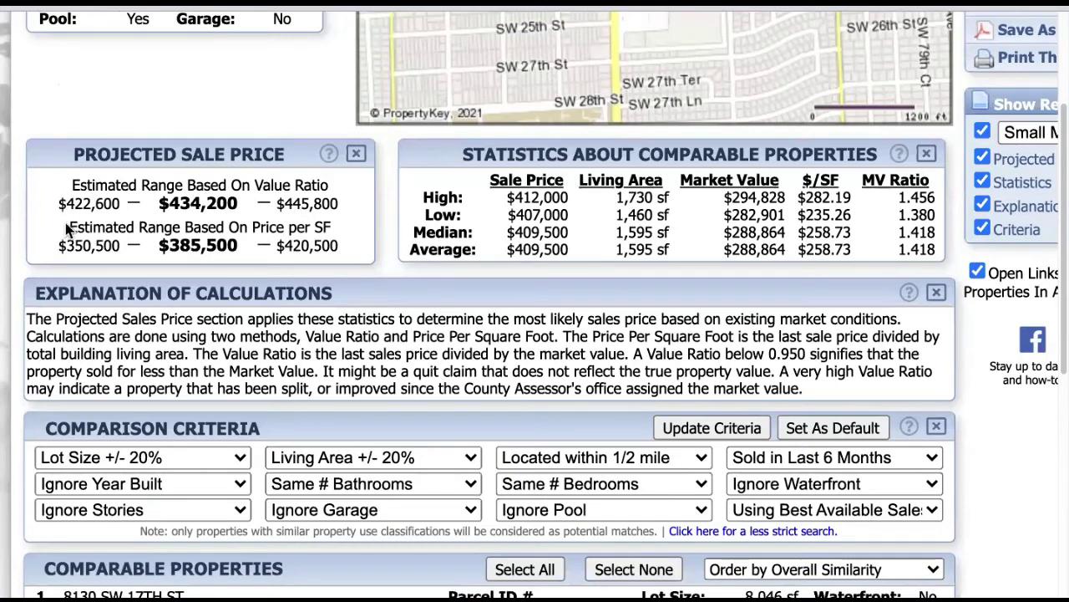
pyautogui.moveTo(69, 229); pyautogui.dragTo(355, 251)
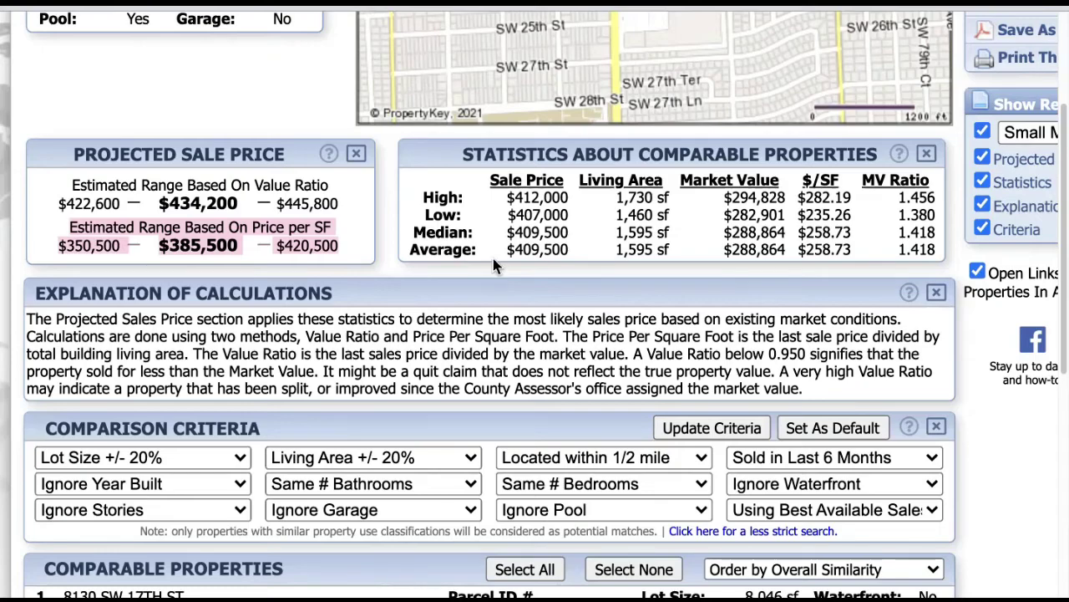
pyautogui.scroll(5, 756, 170)
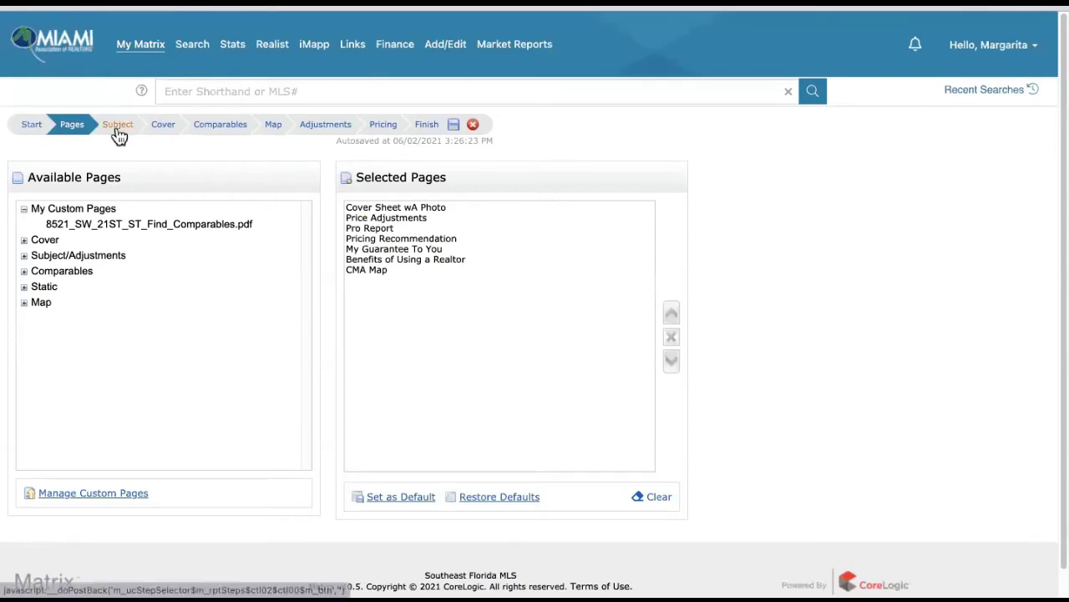
pyautogui.click(24, 209)
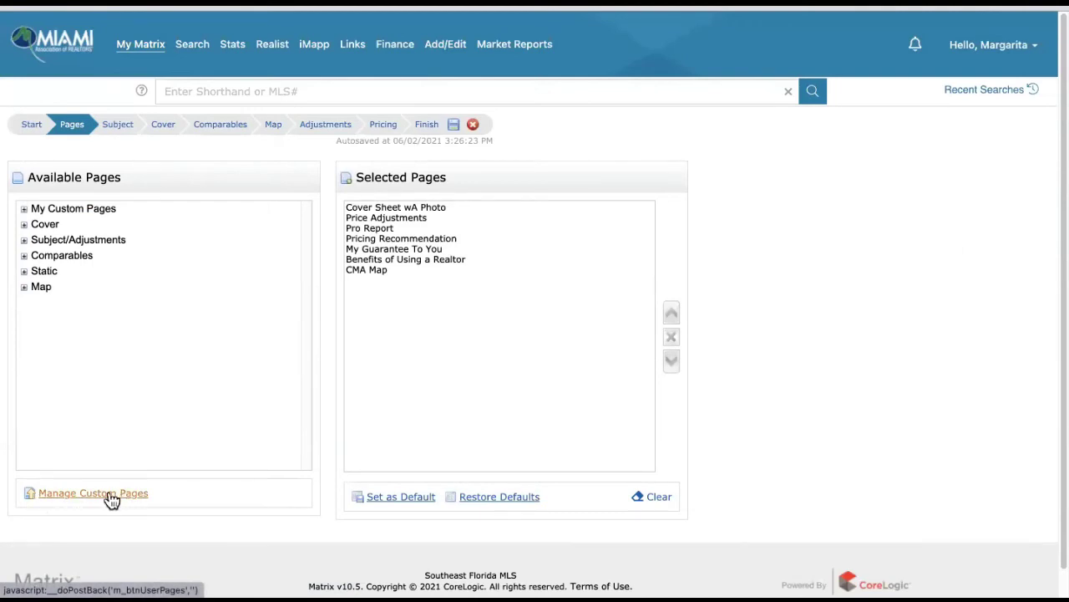
pyautogui.click(110, 500)
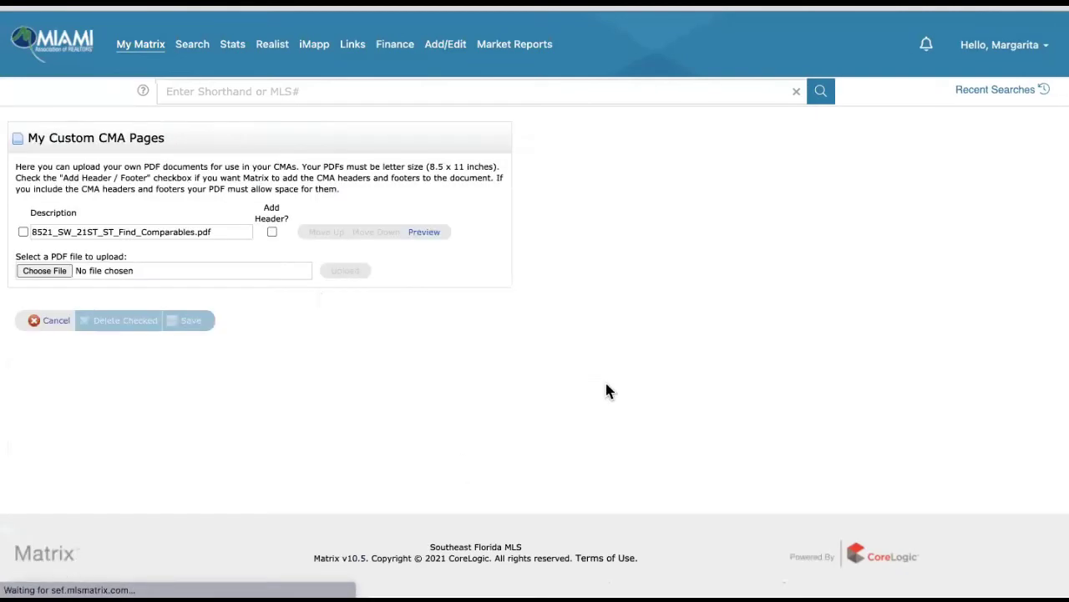
pyautogui.click(24, 232)
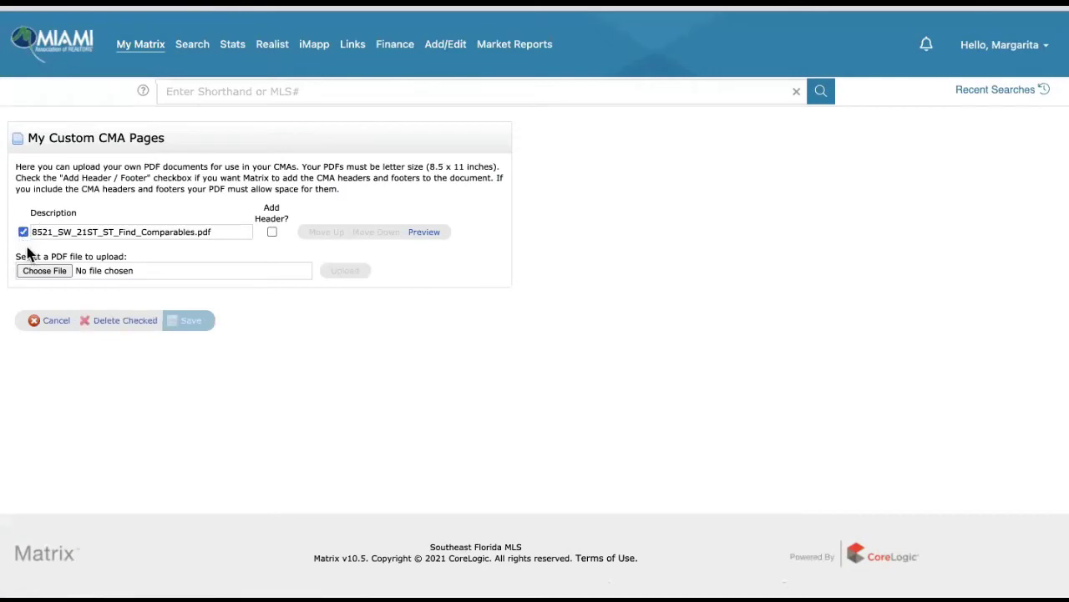
pyautogui.click(137, 324)
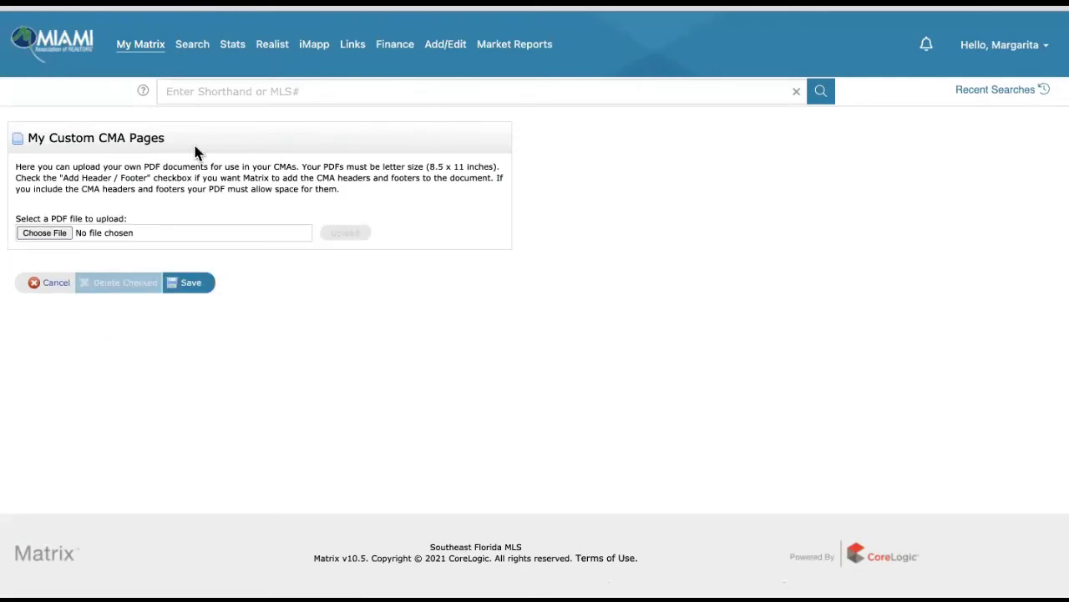
pyautogui.click(36, 234)
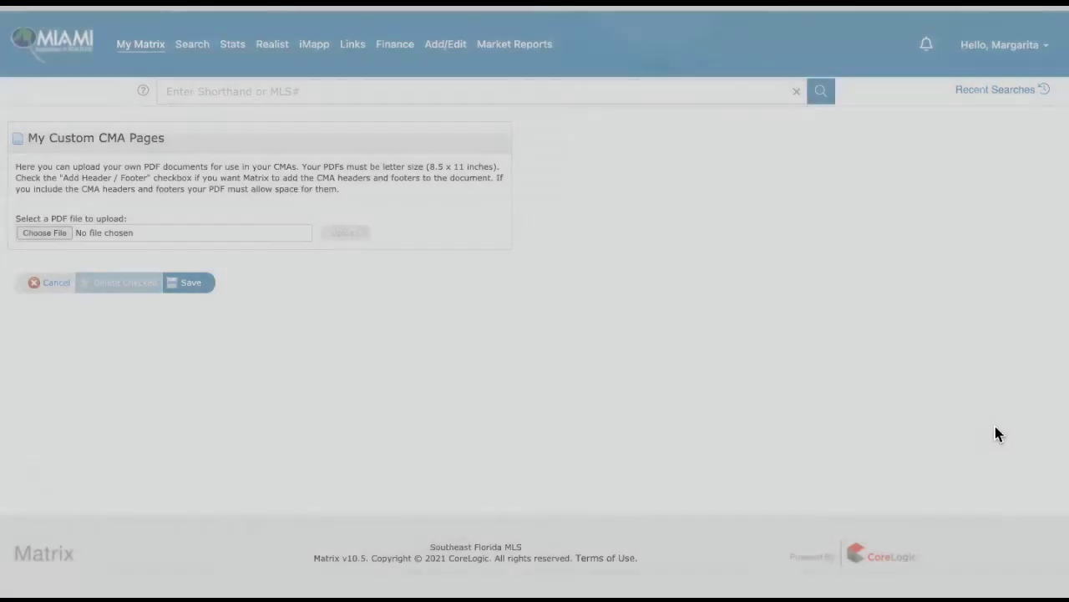
pyautogui.click(997, 434)
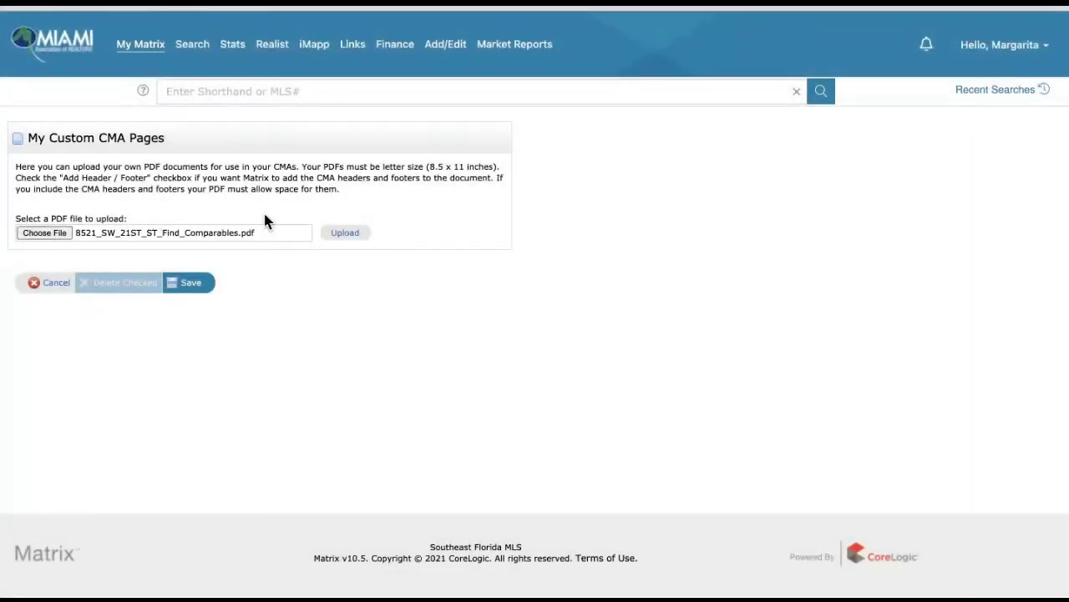
pyautogui.click(344, 237)
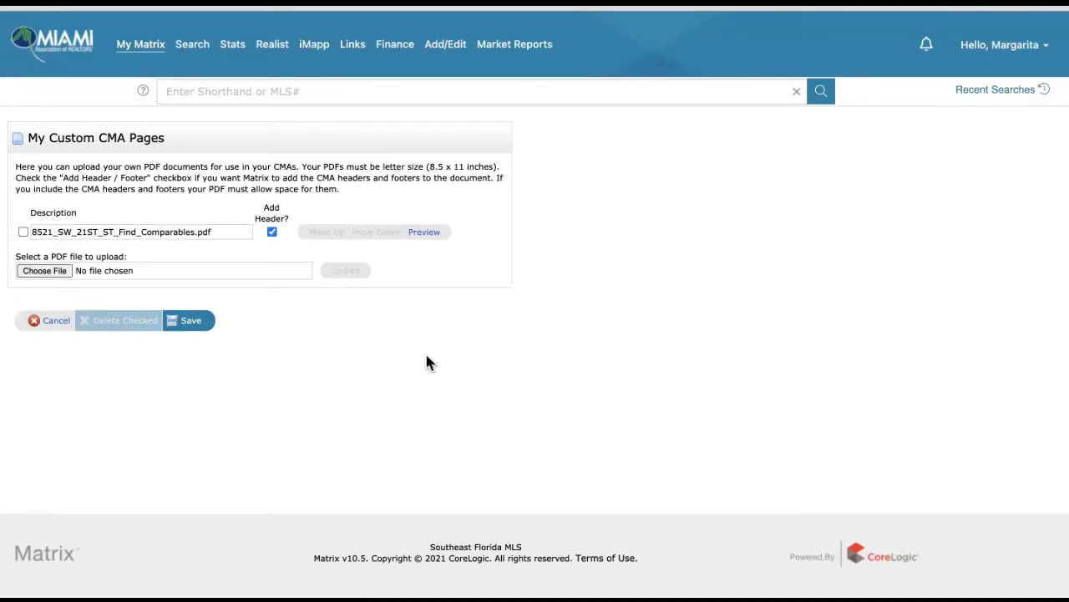
# - Preview the uploaded comparables PDF, turn off Add Header, and save the custom pages
pyautogui.click(424, 234)
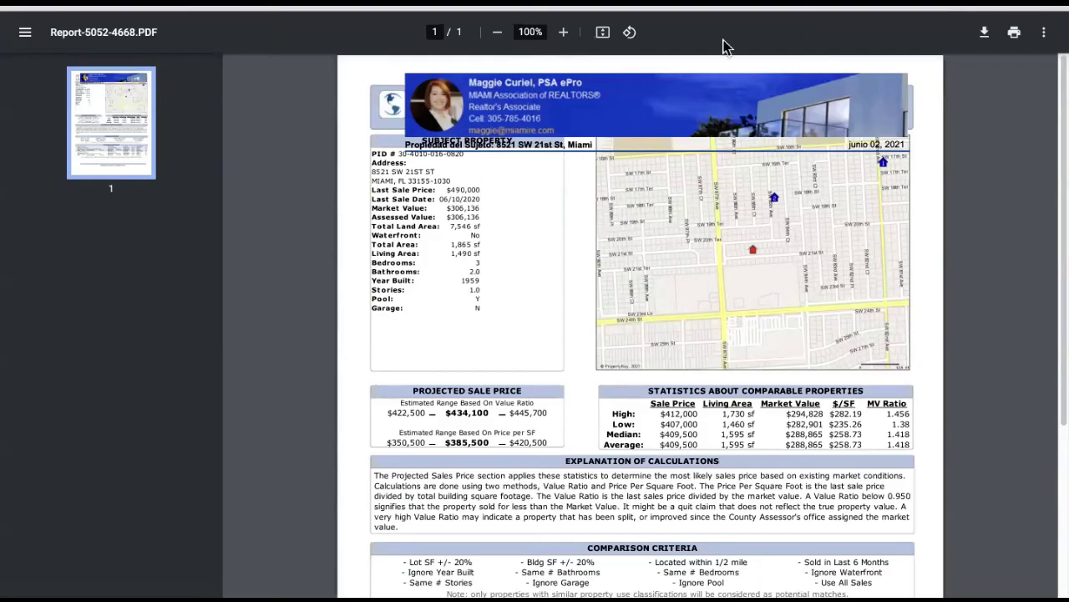
pyautogui.hotkey('ctrl', 'w')
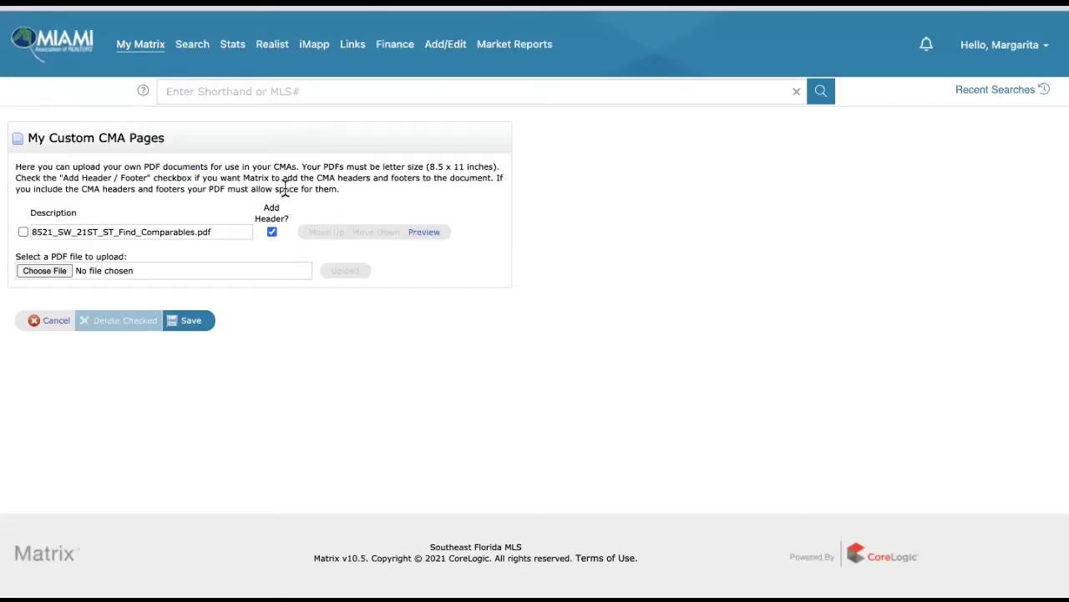
pyautogui.click(273, 233)
pyautogui.click(192, 324)
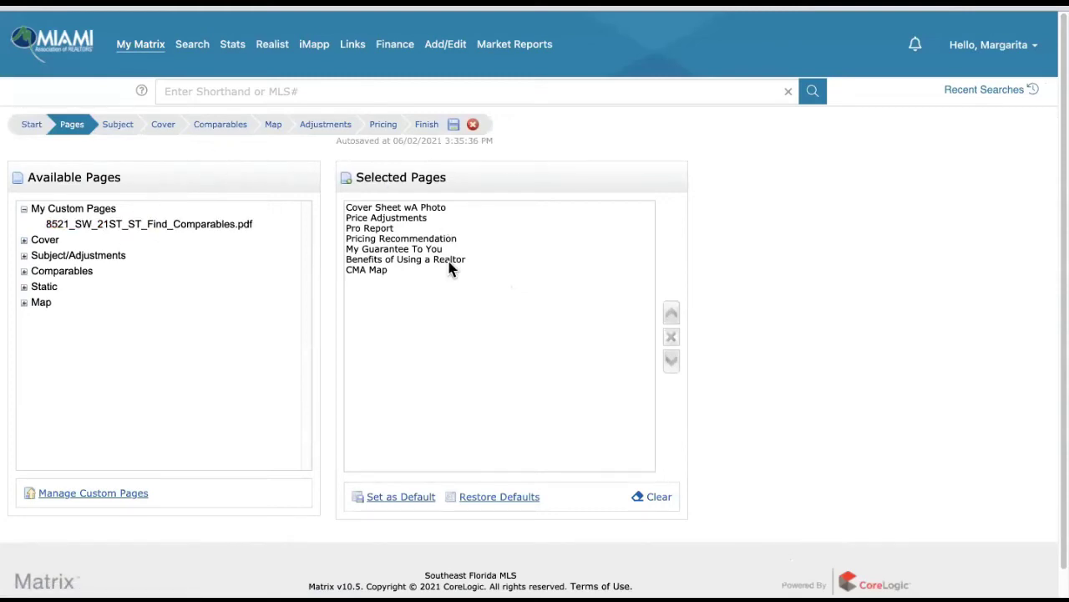
pyautogui.click(154, 233)
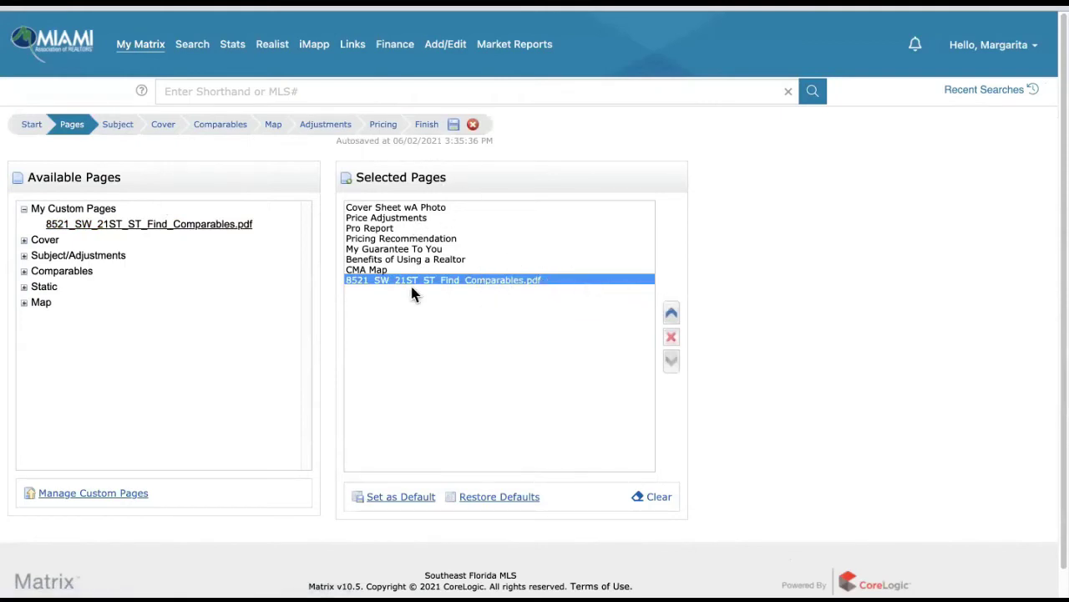
pyautogui.click(671, 316)
pyautogui.click(671, 316)
pyautogui.click(671, 316)
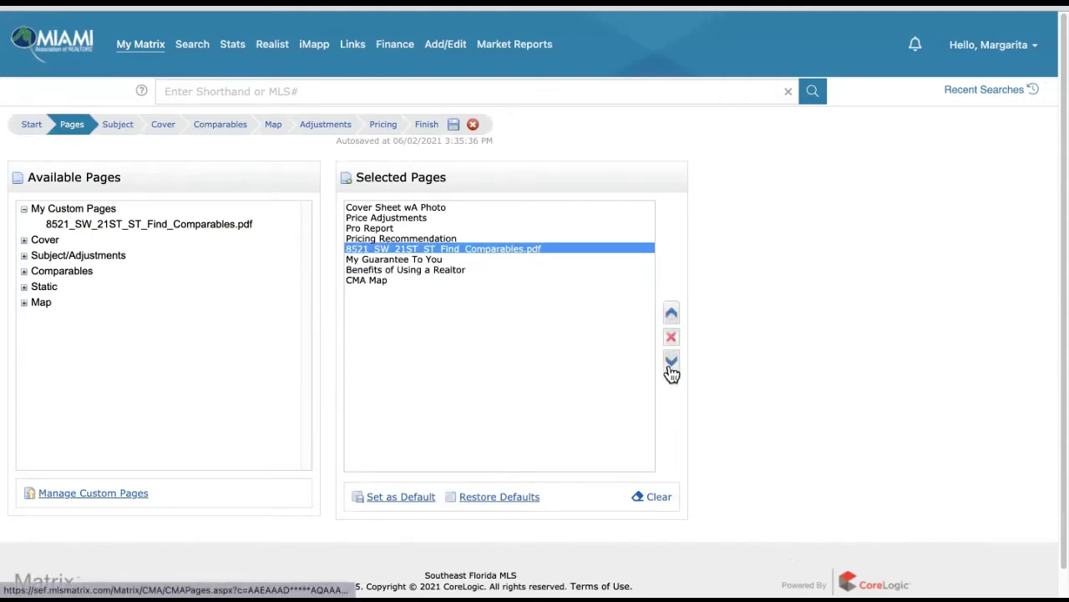
pyautogui.click(672, 362)
pyautogui.click(672, 363)
pyautogui.click(672, 362)
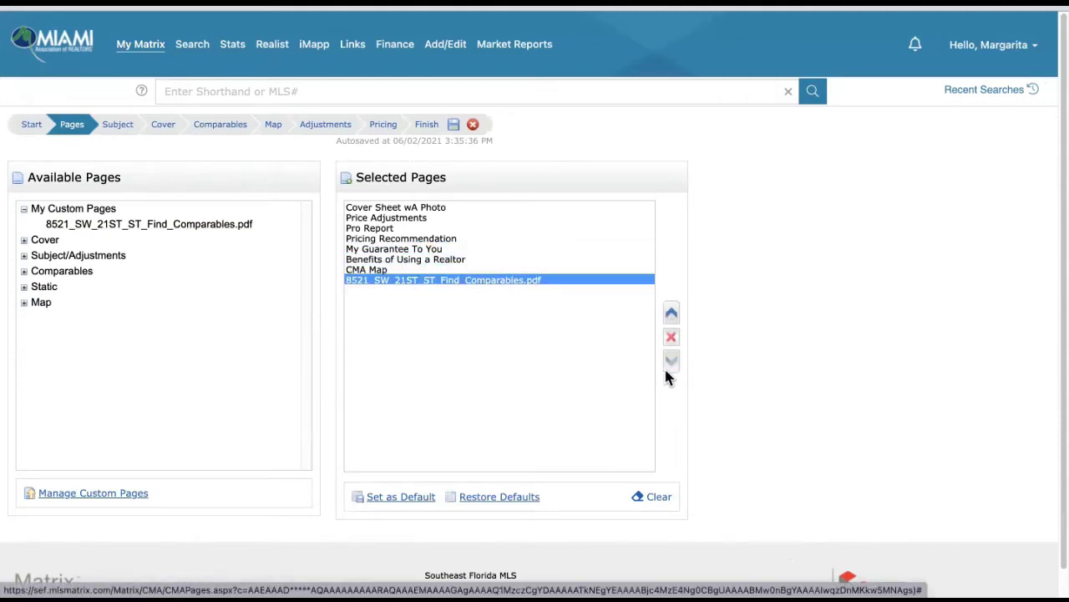
pyautogui.click(424, 132)
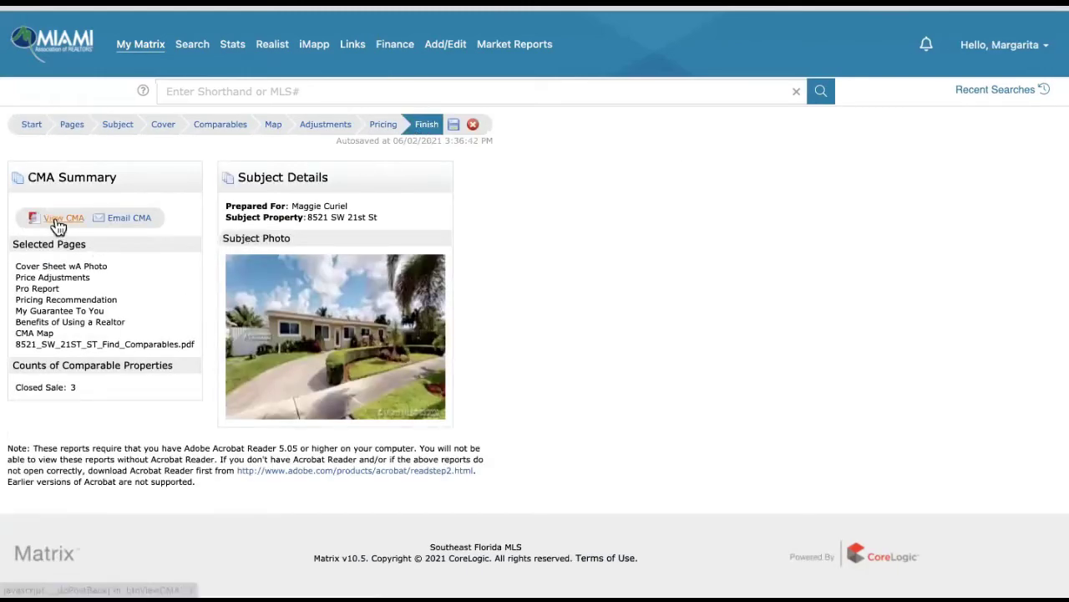
pyautogui.click(55, 220)
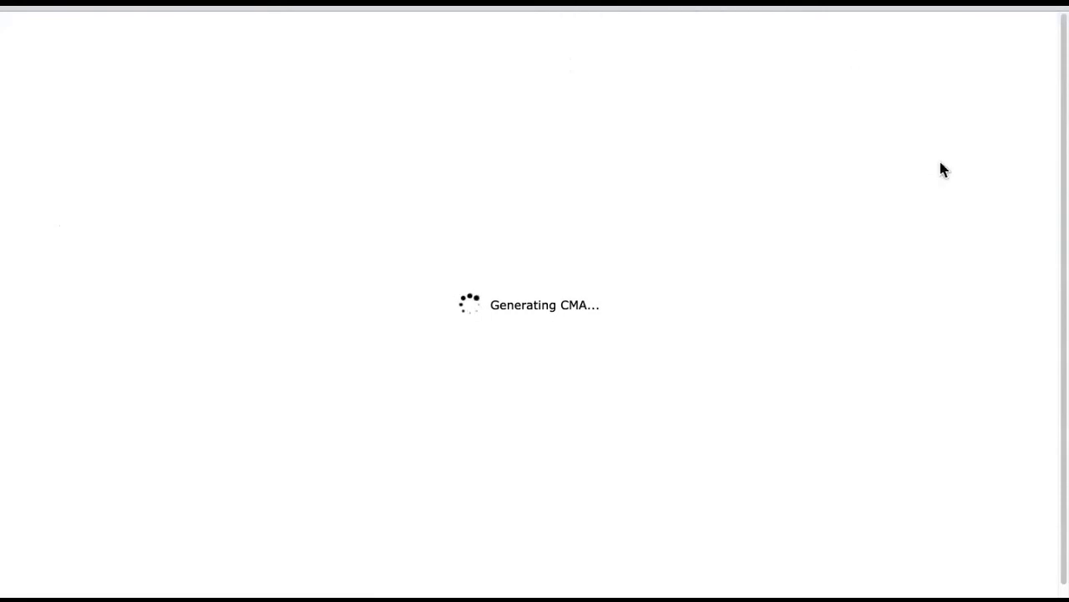
# - Scroll through all 11 pages of Report1210Jun02.pdf, then return to the CMA summary
pyautogui.scroll(-20, 726, 268)
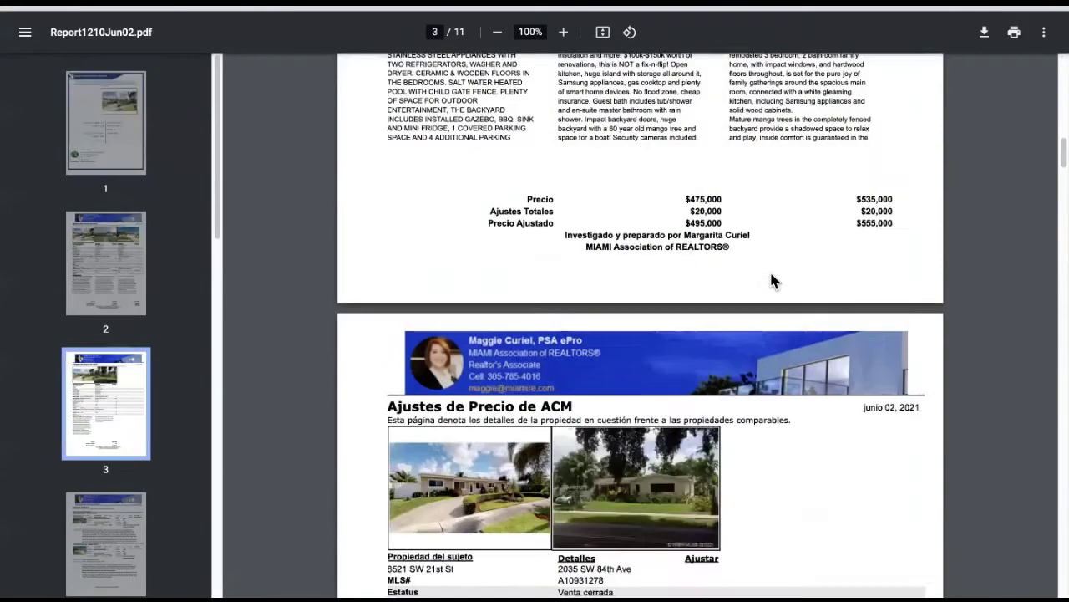
pyautogui.scroll(-20, 769, 266)
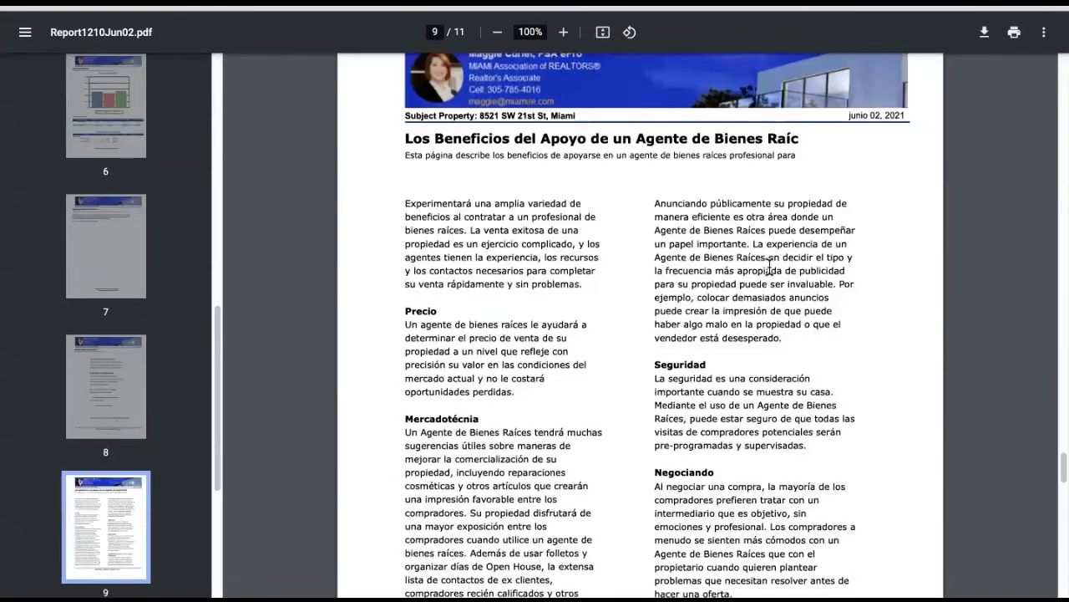
pyautogui.scroll(-15, 770, 266)
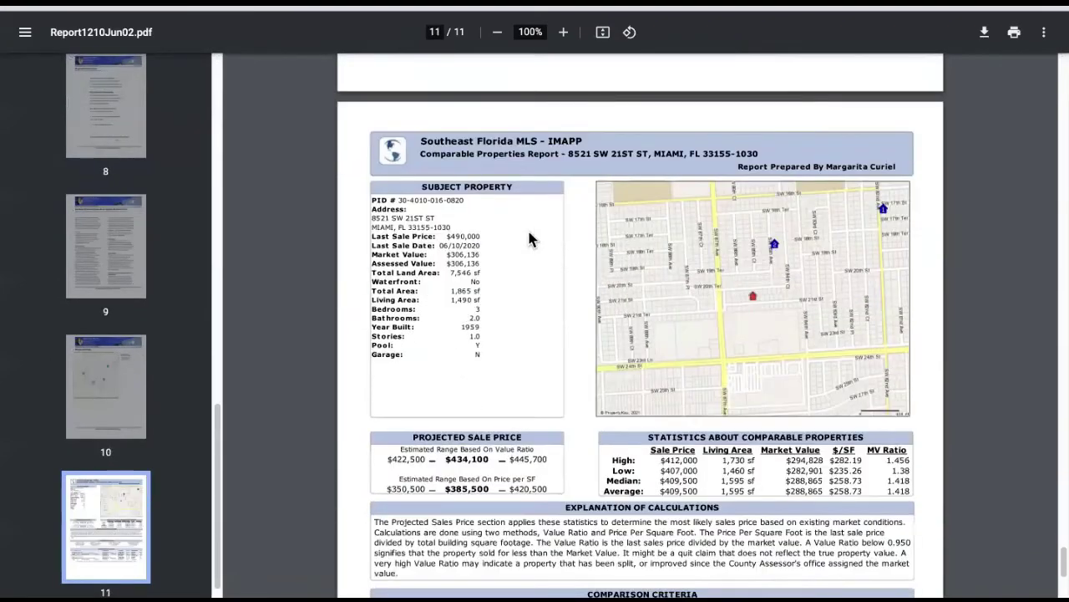
pyautogui.scroll(-3, 817, 290)
pyautogui.scroll(-1, 815, 349)
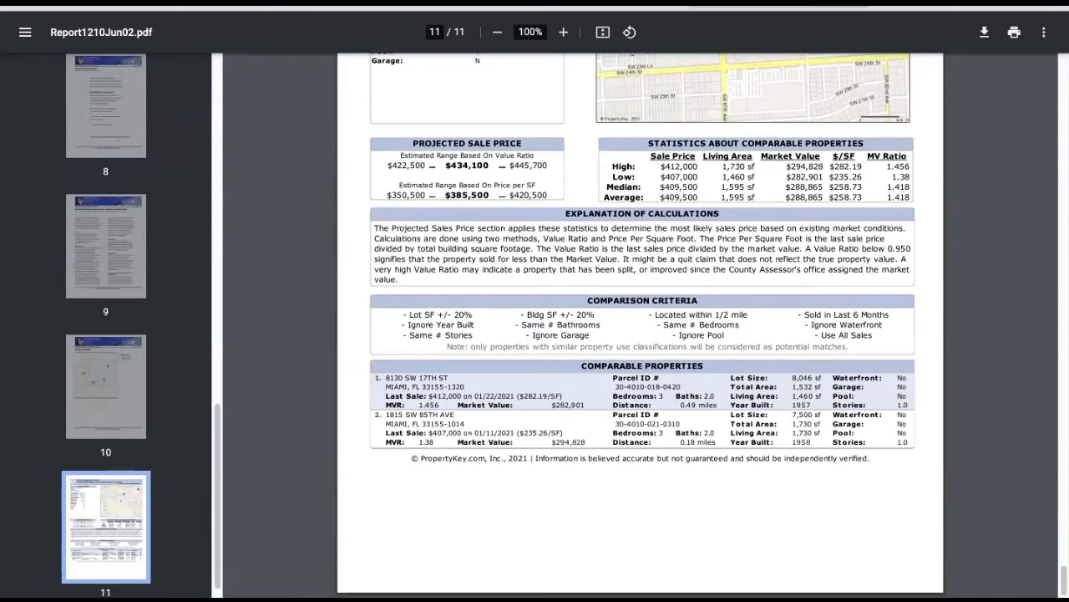
pyautogui.click(669, 7)
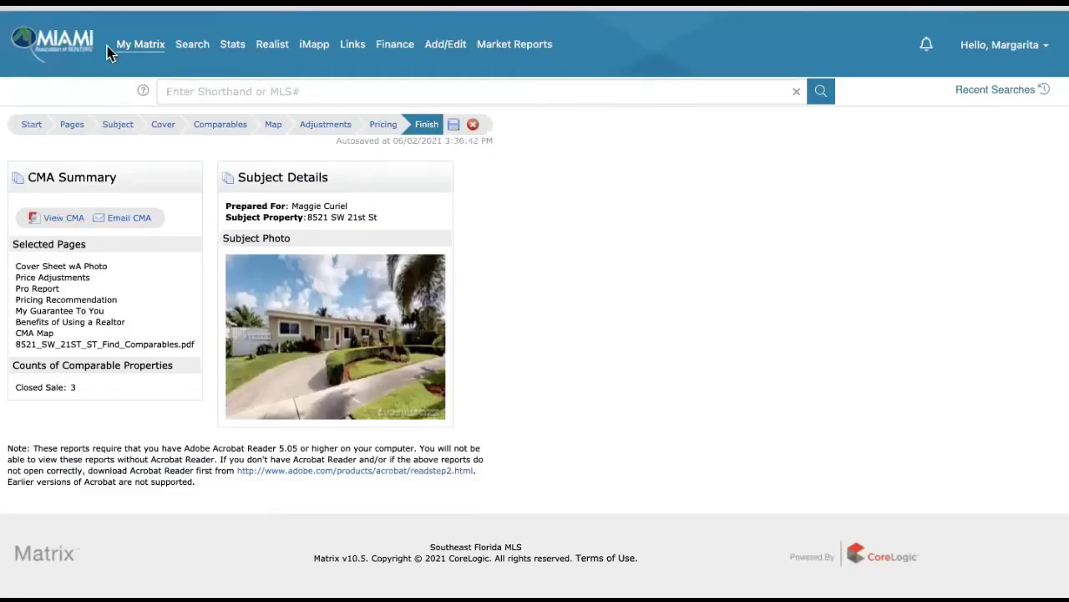
pyautogui.moveTo(151, 38)
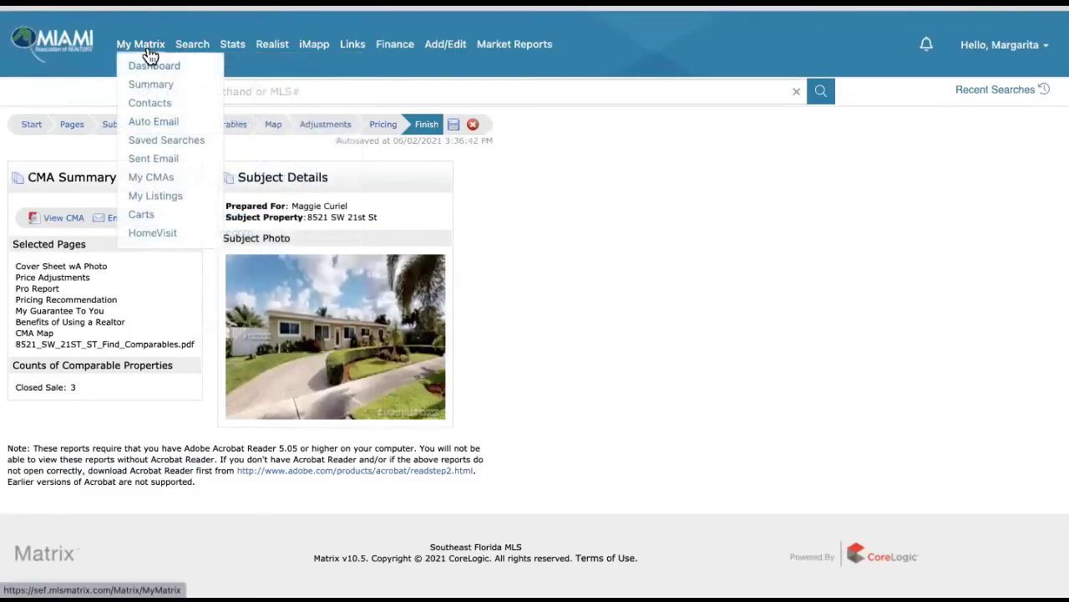
pyautogui.click(163, 176)
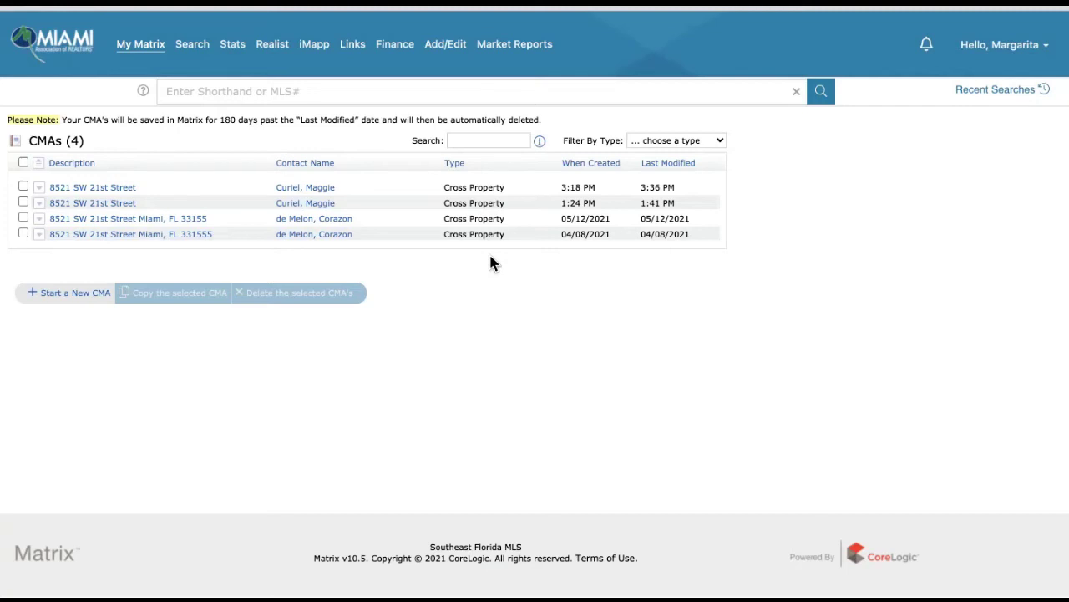
# - Start a Single Family/Condo search covering Active With Contract, Closed Sale and Pending listings, Single and Mobile types
pyautogui.moveTo(194, 47)
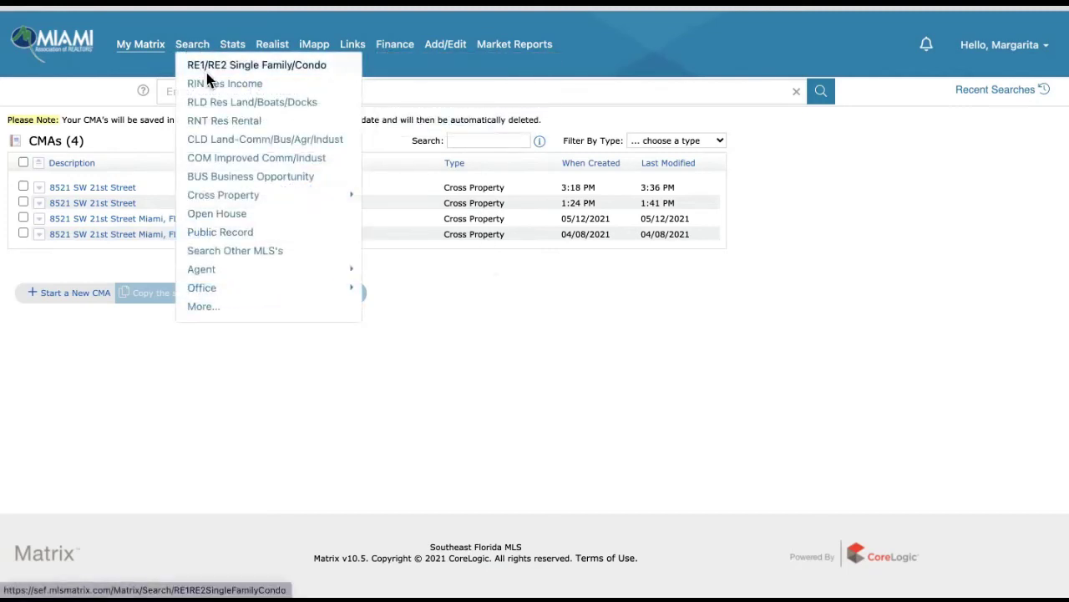
pyautogui.click(211, 70)
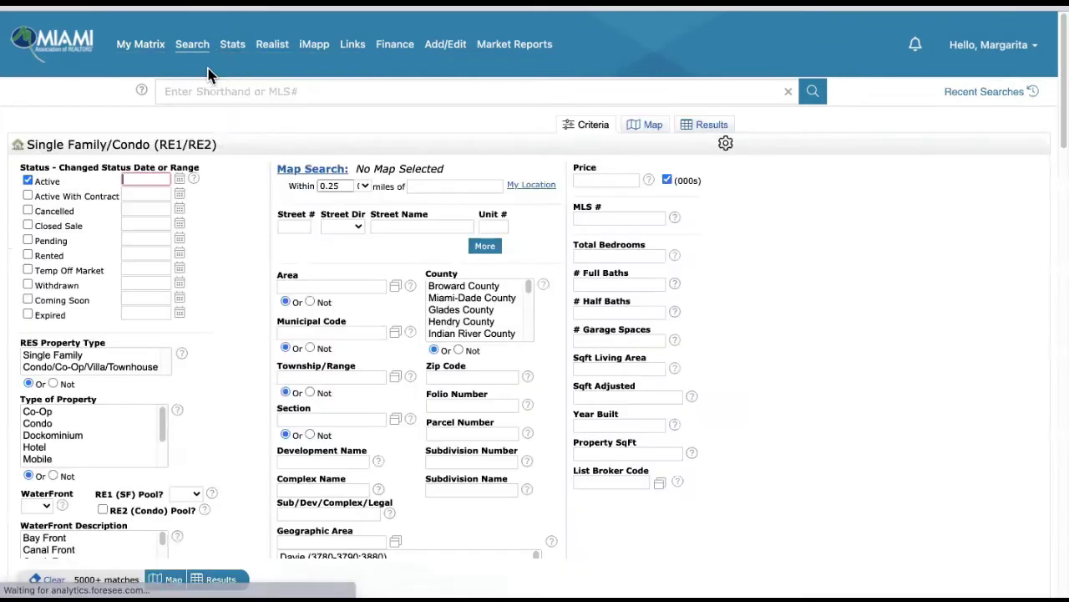
pyautogui.click(27, 195)
pyautogui.click(28, 224)
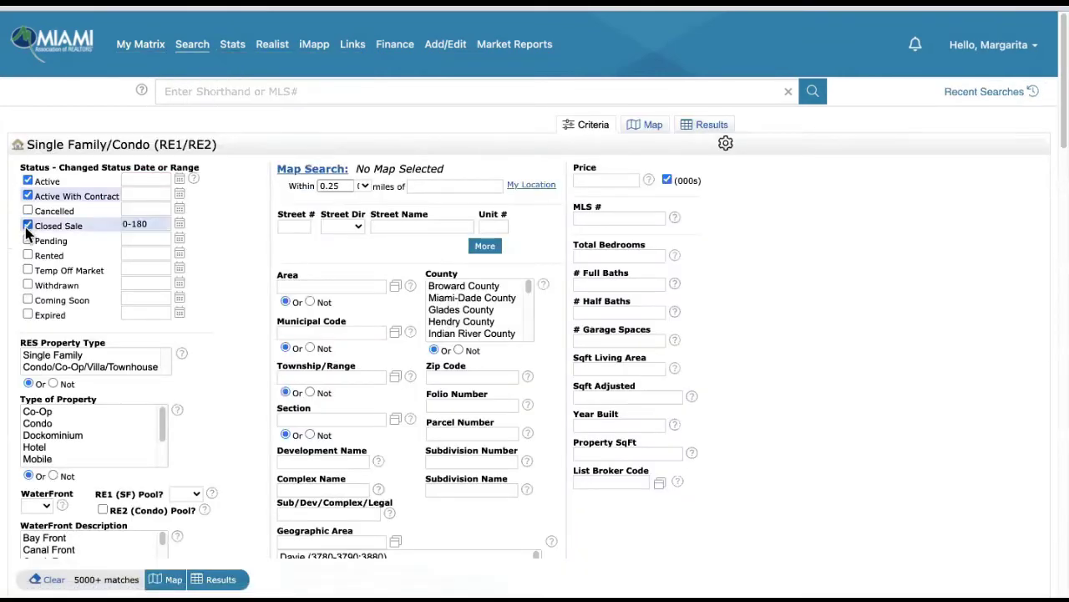
pyautogui.click(28, 239)
pyautogui.moveTo(66, 355); pyautogui.dragTo(63, 367)
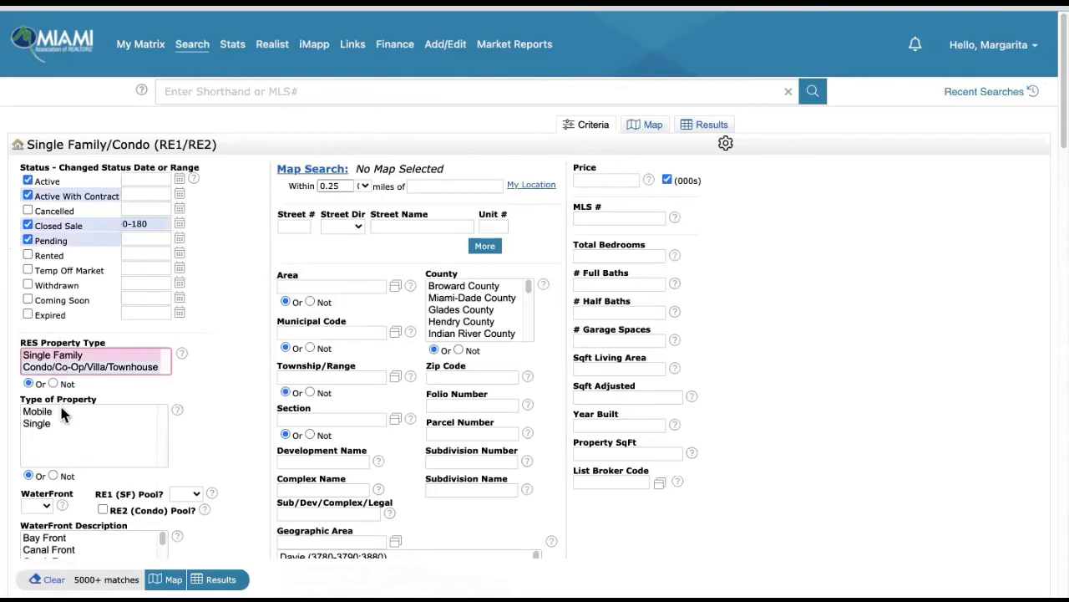
pyautogui.click(59, 423)
pyautogui.keyDown('shift'); pyautogui.click(50, 411); pyautogui.keyUp('shift')
pyautogui.click(362, 186)
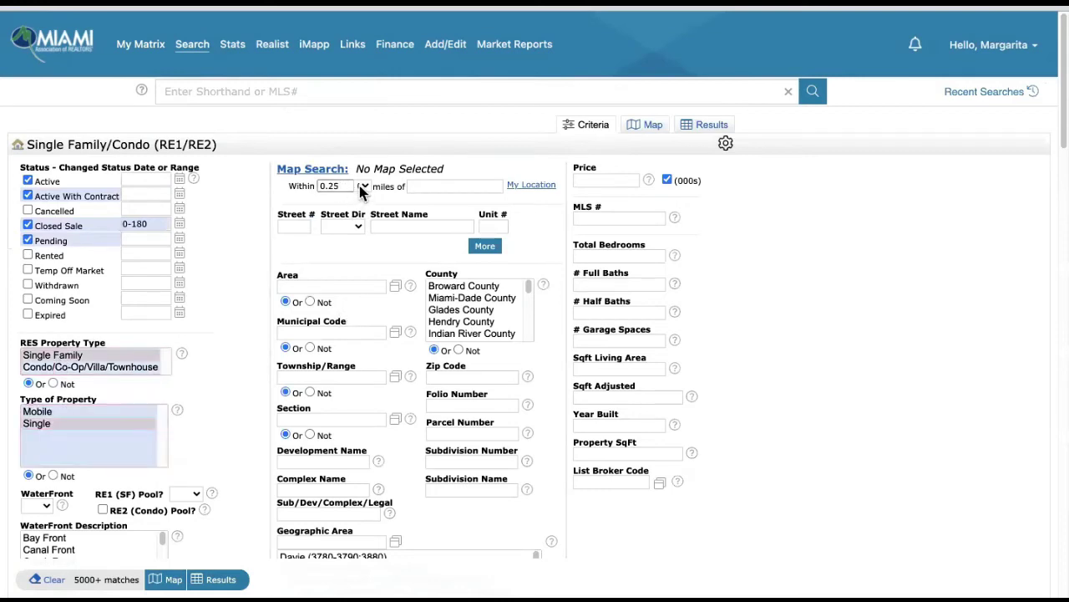
pyautogui.click(361, 202)
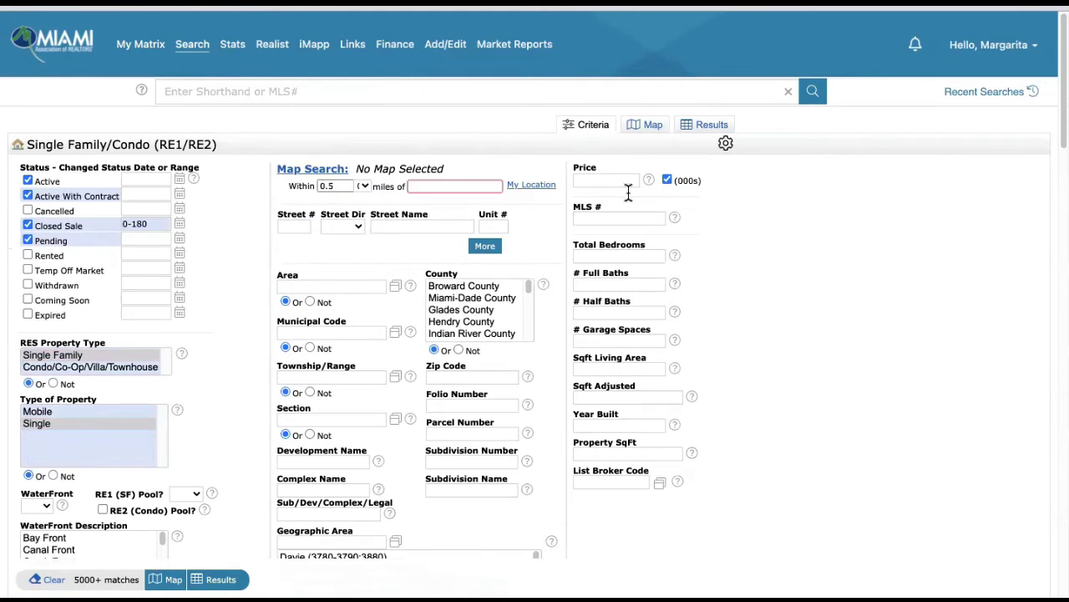
pyautogui.press('Tab')
pyautogui.press('Tab')
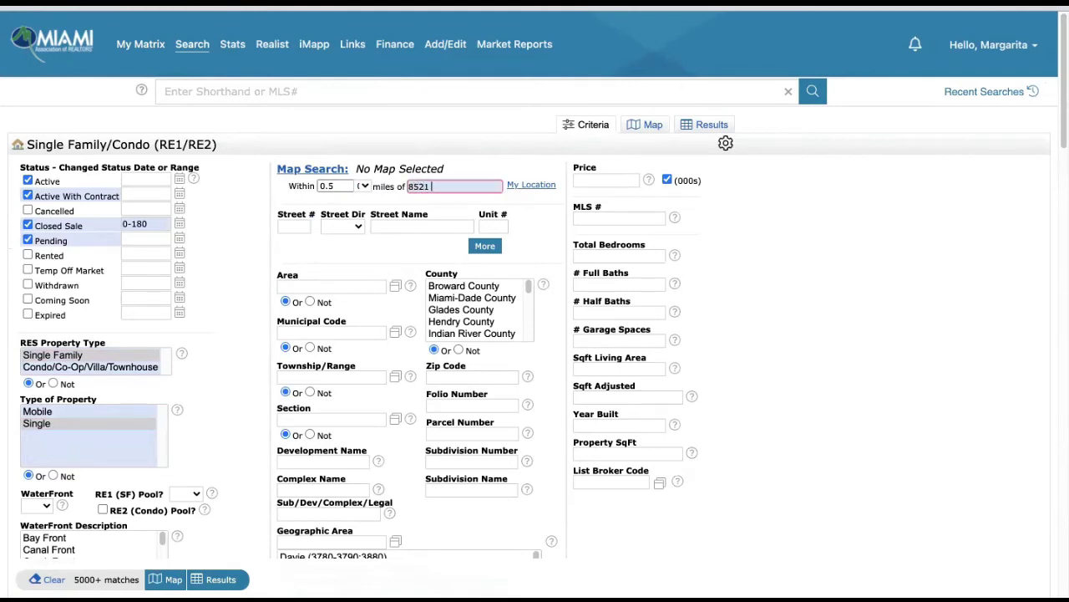
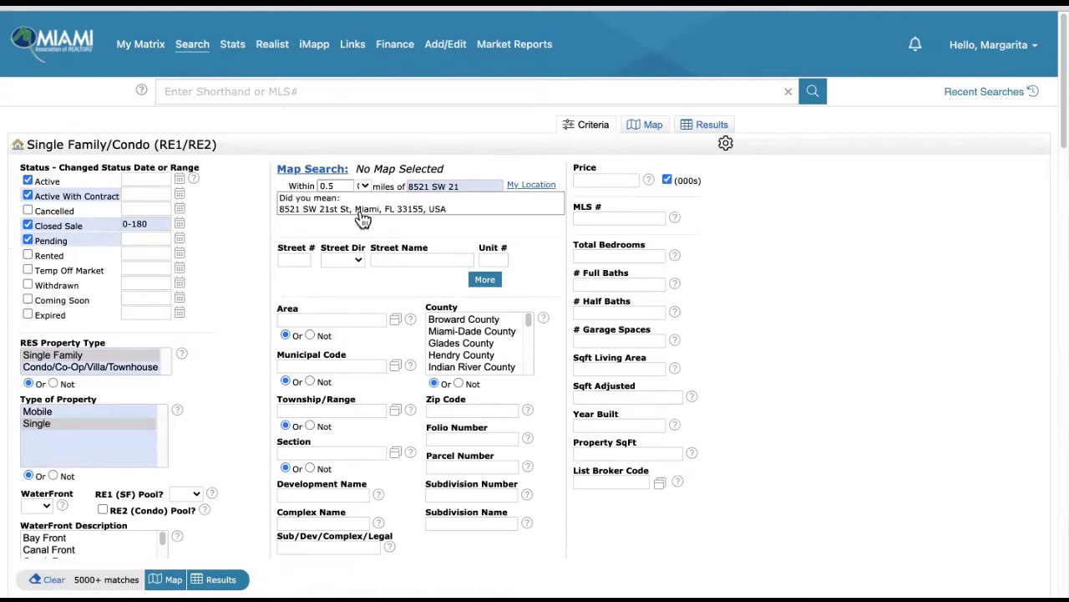
pyautogui.click(363, 214)
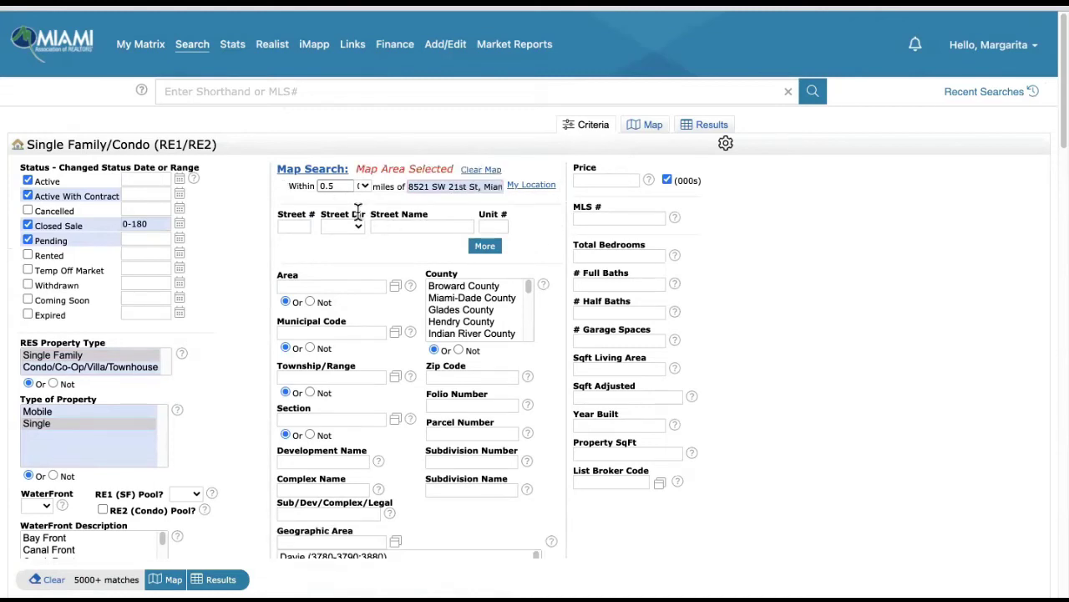
# - Require 3 bedrooms and 2 full baths
pyautogui.click(657, 254)
pyautogui.write('3')
pyautogui.click(636, 281)
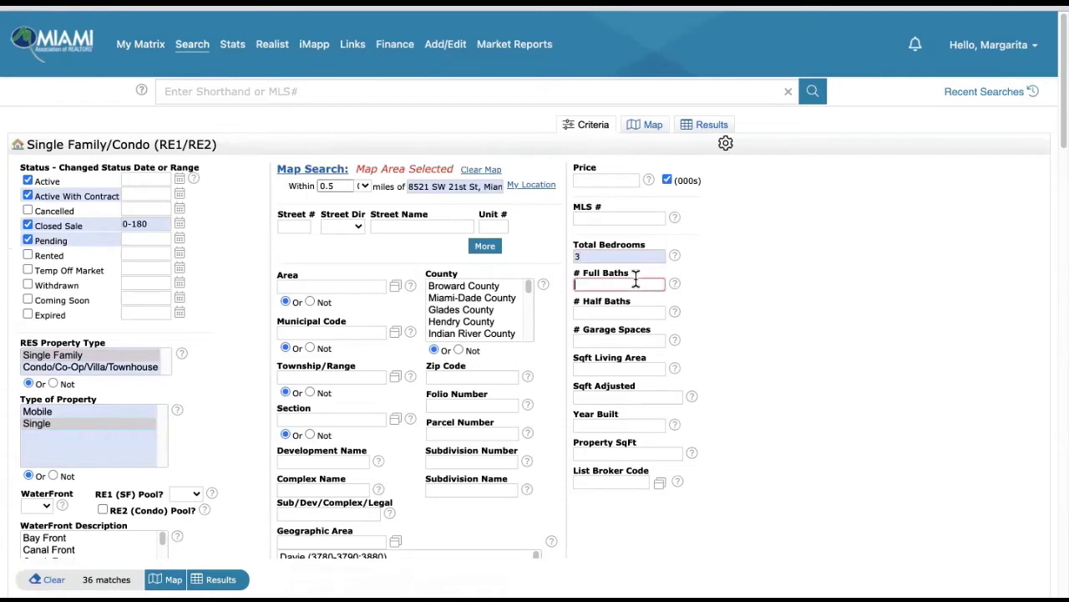
pyautogui.write('2')
# - Limit living area to 1200-1800 sq ft and lot to 6000-9000 sq ft, then view results
pyautogui.click(628, 368)
pyautogui.write('12')
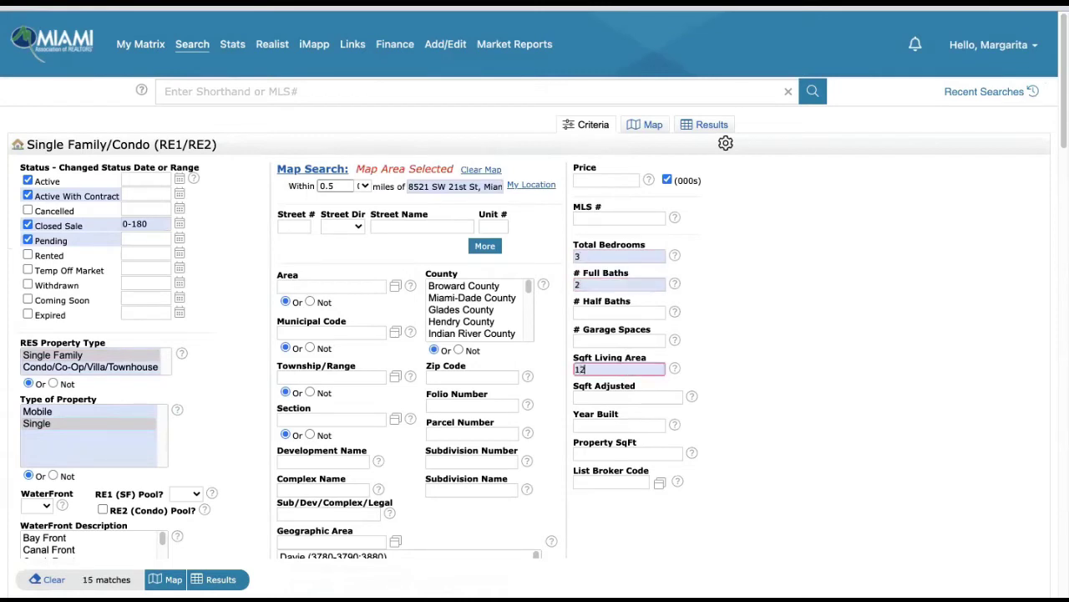
pyautogui.write('00-1800')
pyautogui.click(623, 454)
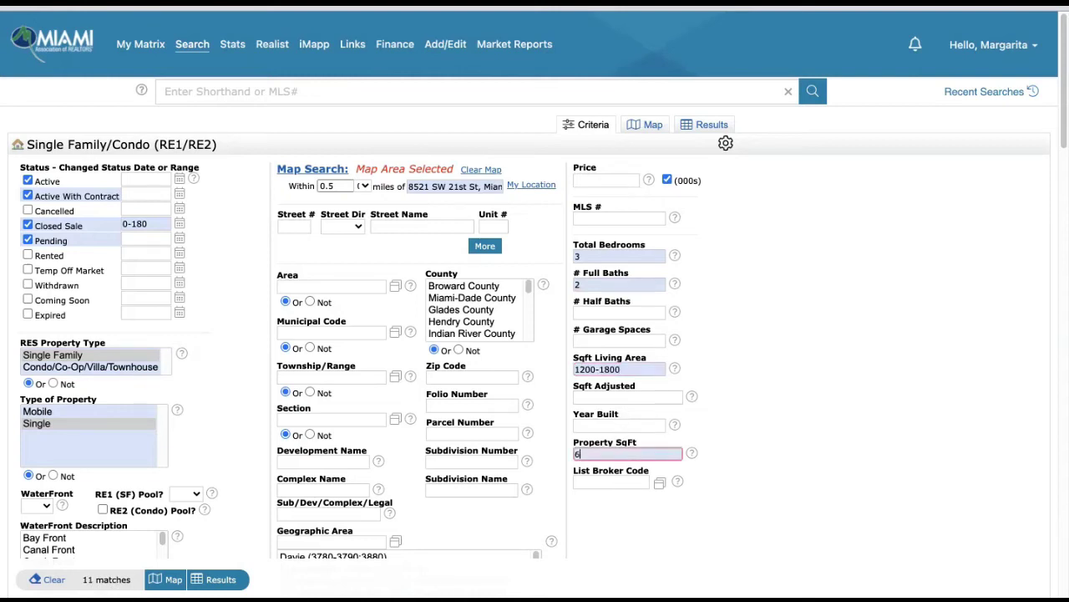
pyautogui.write('6000-9000')
pyautogui.scroll(-5, 702, 339)
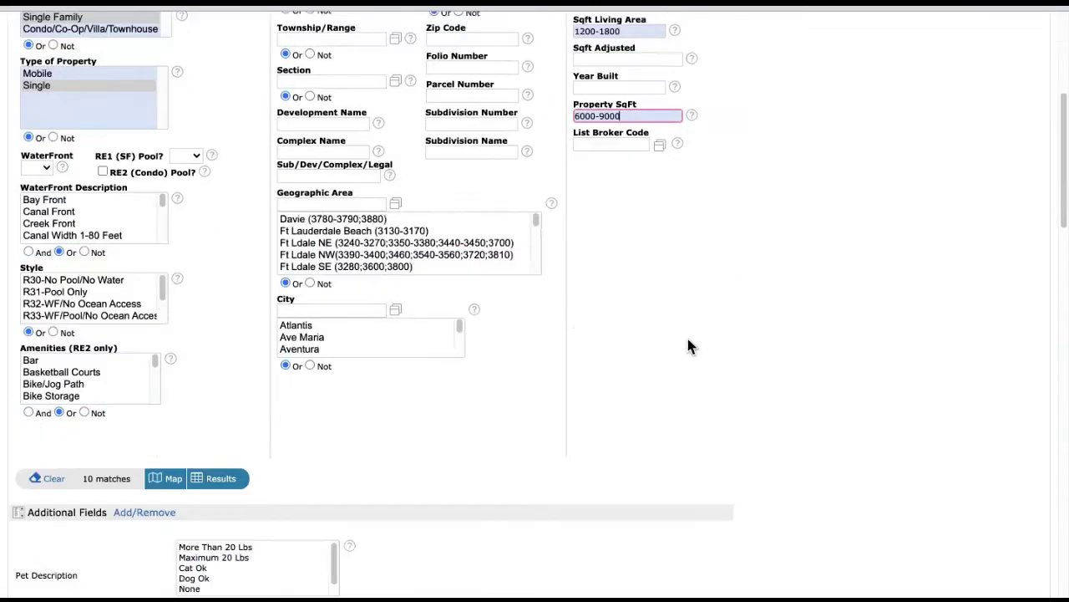
pyautogui.click(222, 478)
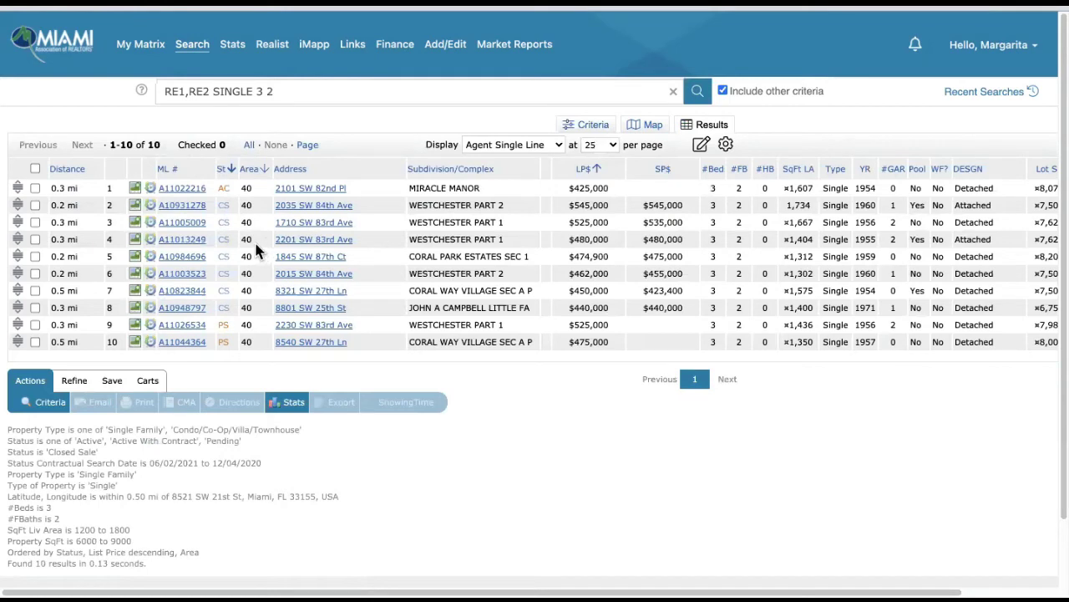
pyautogui.click(35, 206)
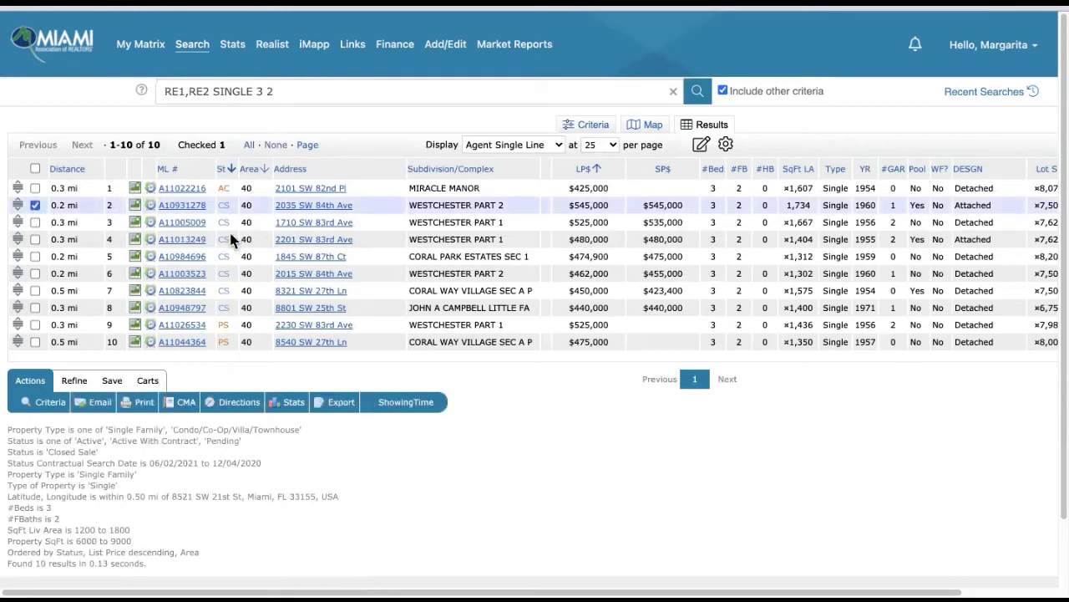
pyautogui.click(35, 223)
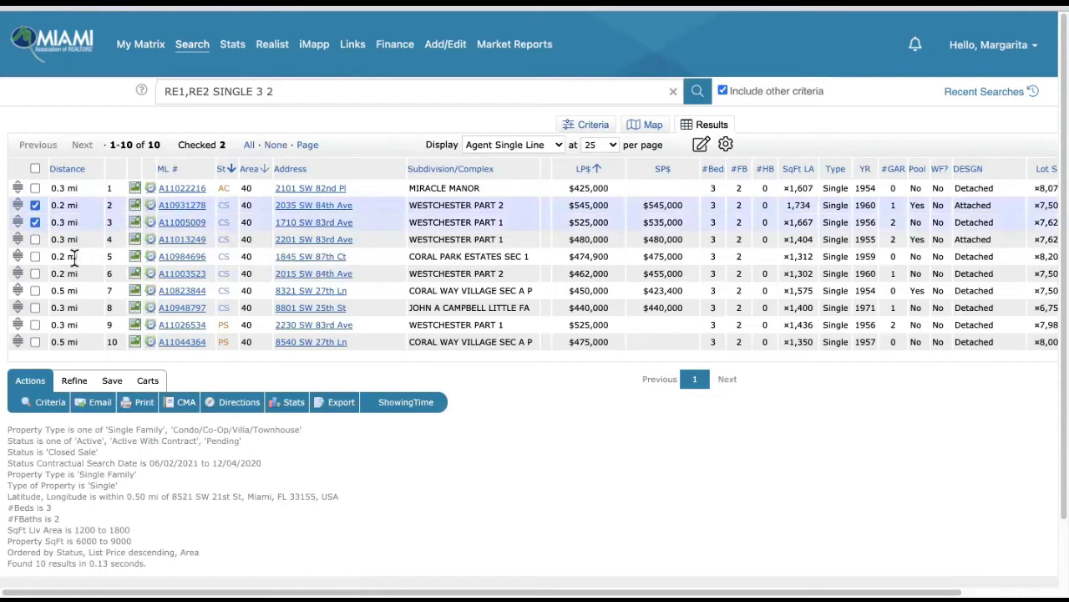
pyautogui.click(35, 258)
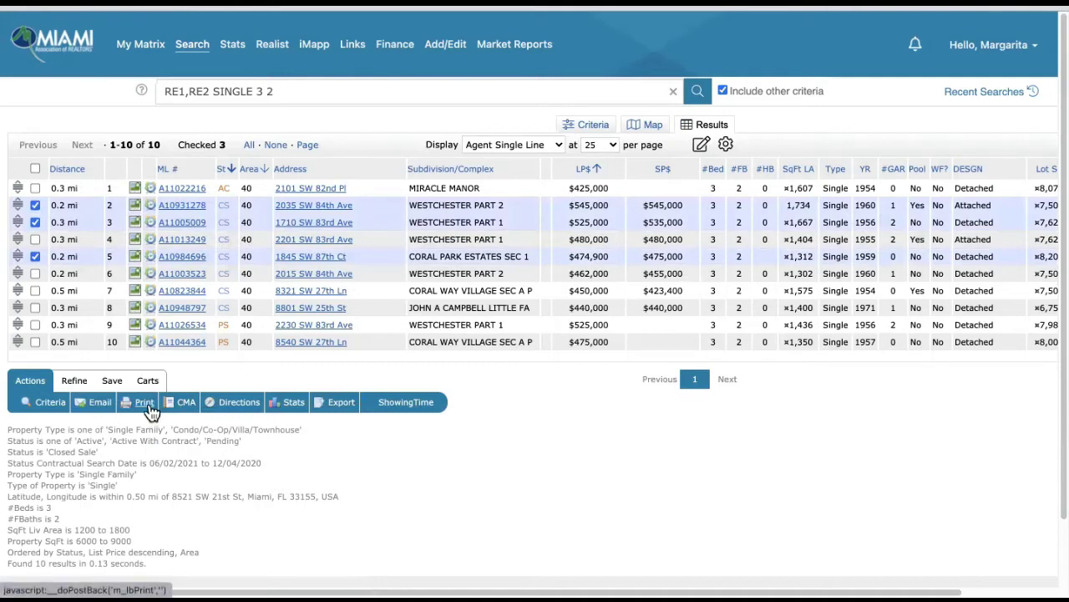
pyautogui.click(145, 405)
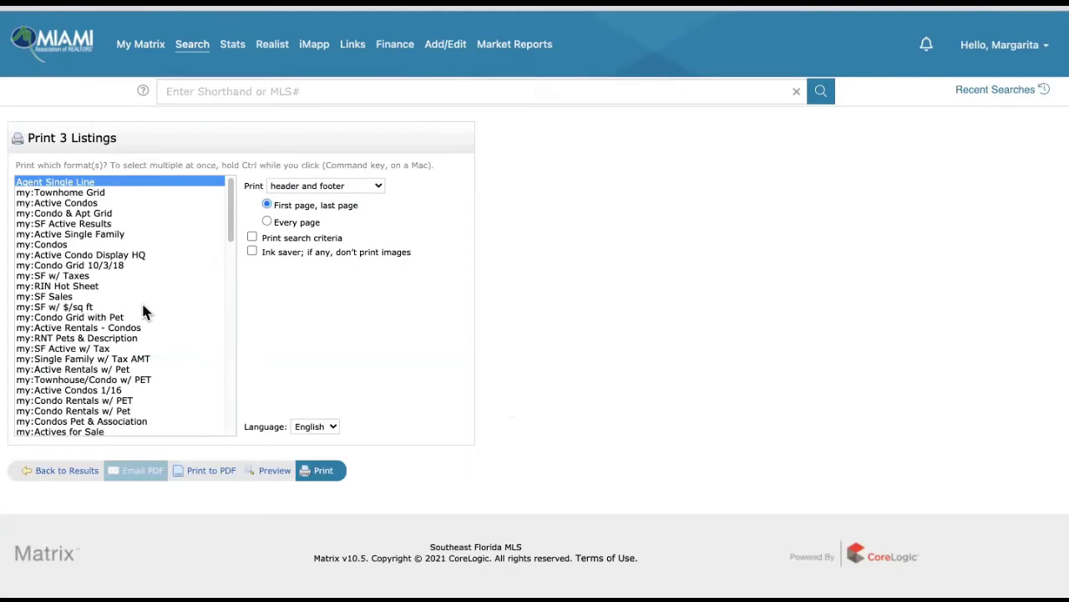
# - Print the three comps to PDF in the CMA 1 Line Summary Report format
pyautogui.scroll(-10, 144, 312)
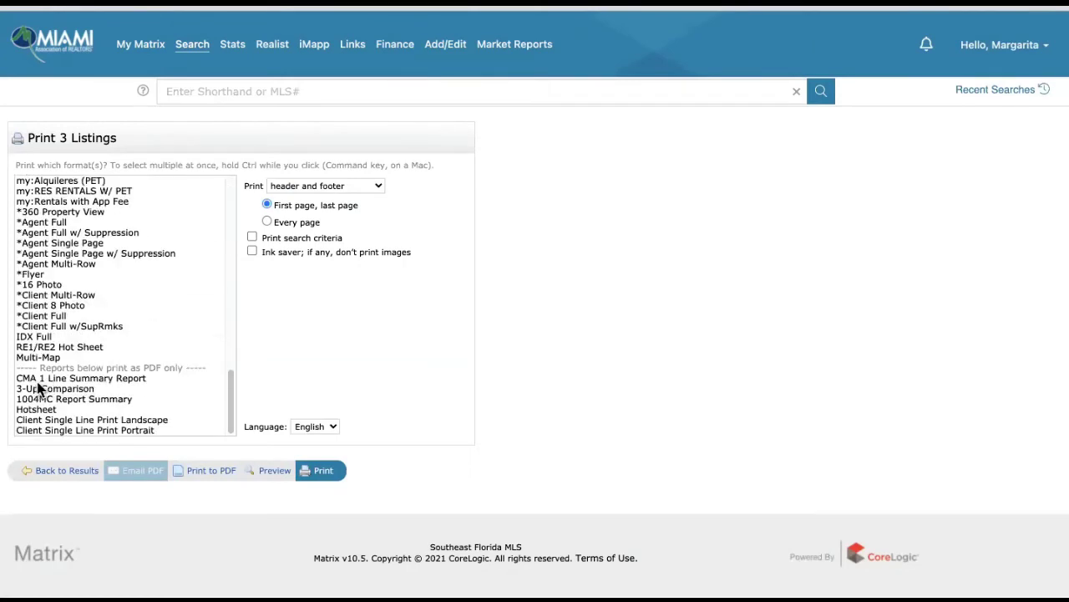
pyautogui.click(71, 378)
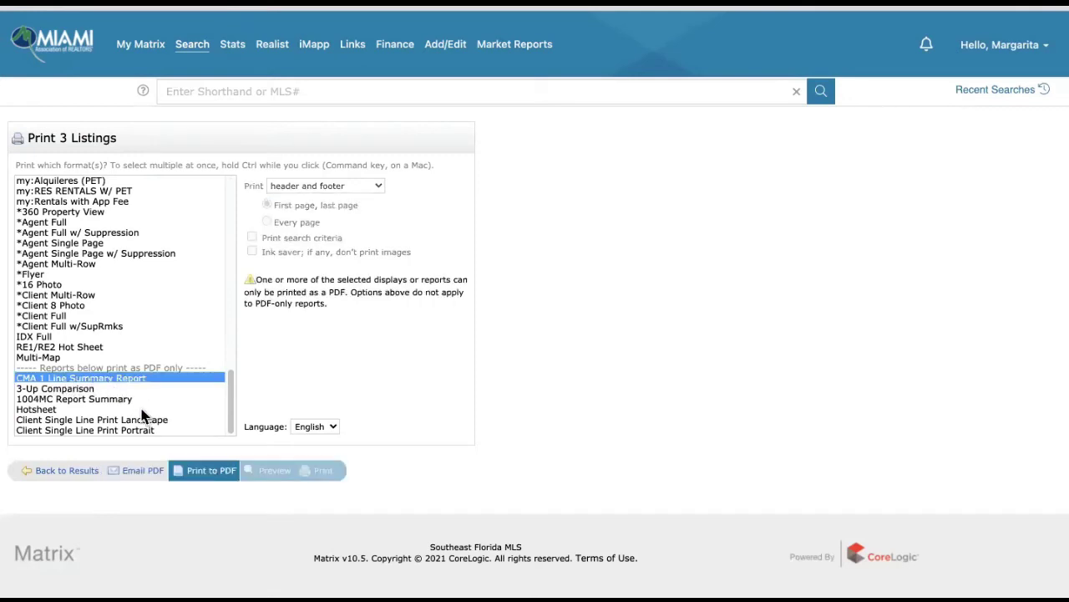
pyautogui.click(213, 471)
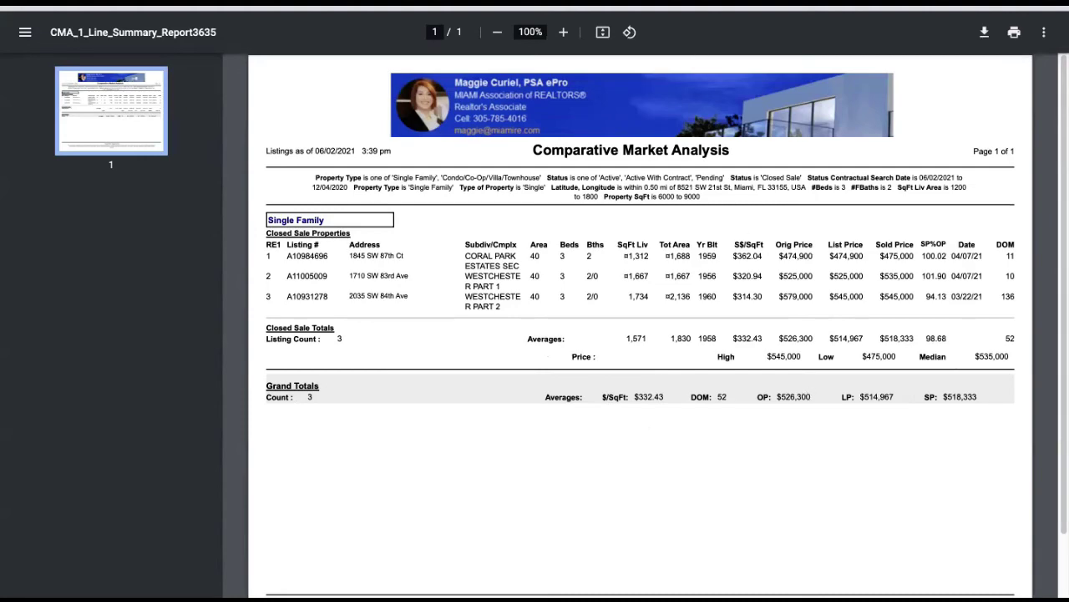
# - Close the CMA_1_Line_Summary_Report3635 PDF to get back to the Print 3 Listings page
pyautogui.hotkey('ctrl', 'w')
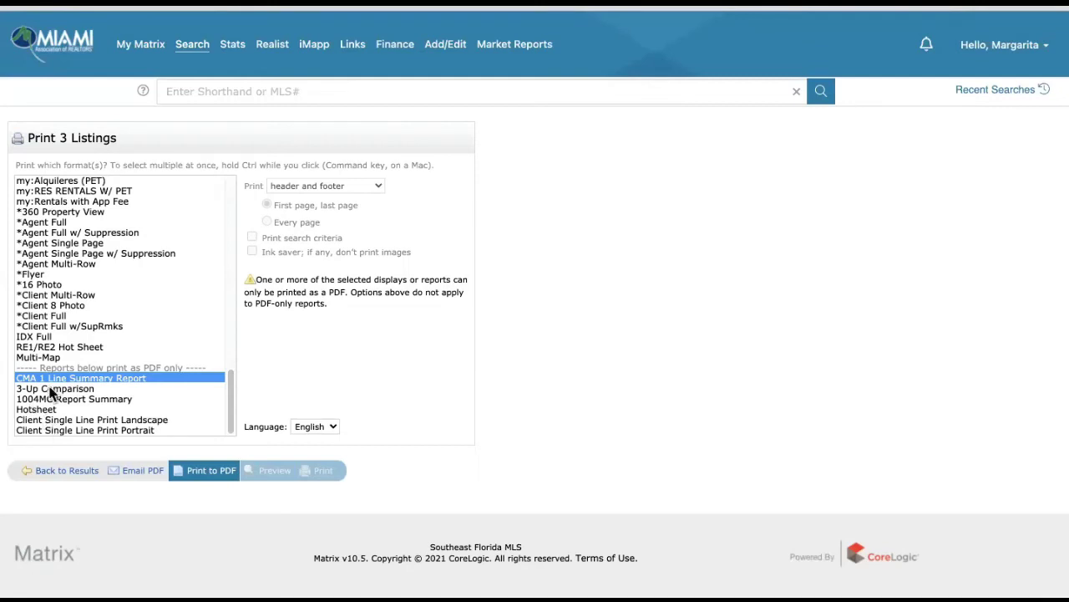
# - Select 3-Up Comparison alongside CMA 1 Line Summary Report and print both to one PDF
pyautogui.keyDown('ctrl'); pyautogui.click(57, 398); pyautogui.keyUp('ctrl')
pyautogui.keyDown('ctrl'); pyautogui.click(56, 389); pyautogui.keyUp('ctrl')
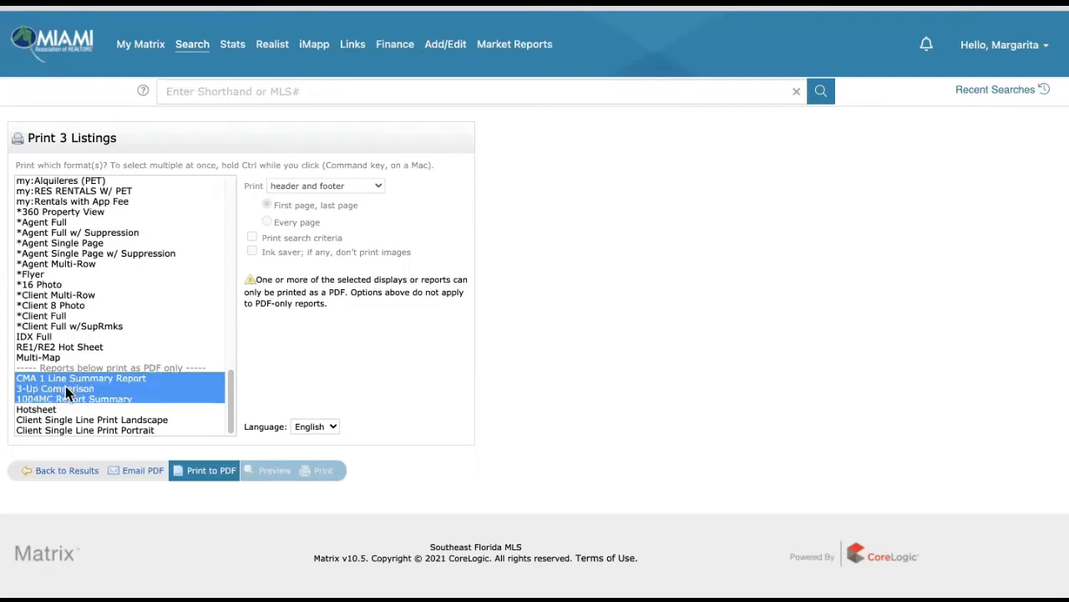
pyautogui.keyDown('ctrl'); pyautogui.click(71, 400); pyautogui.keyUp('ctrl')
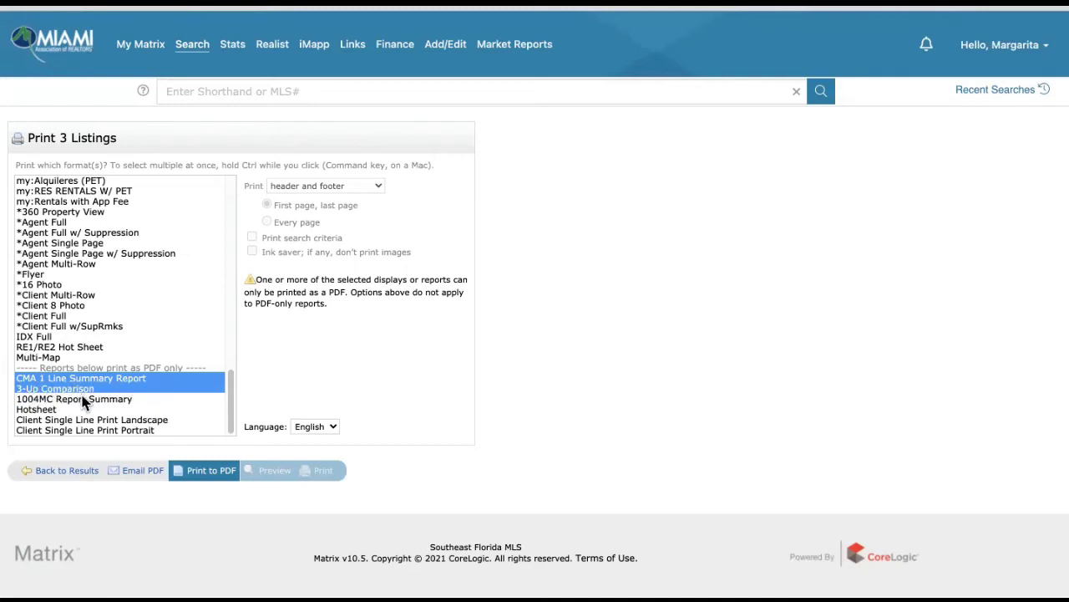
pyautogui.click(210, 473)
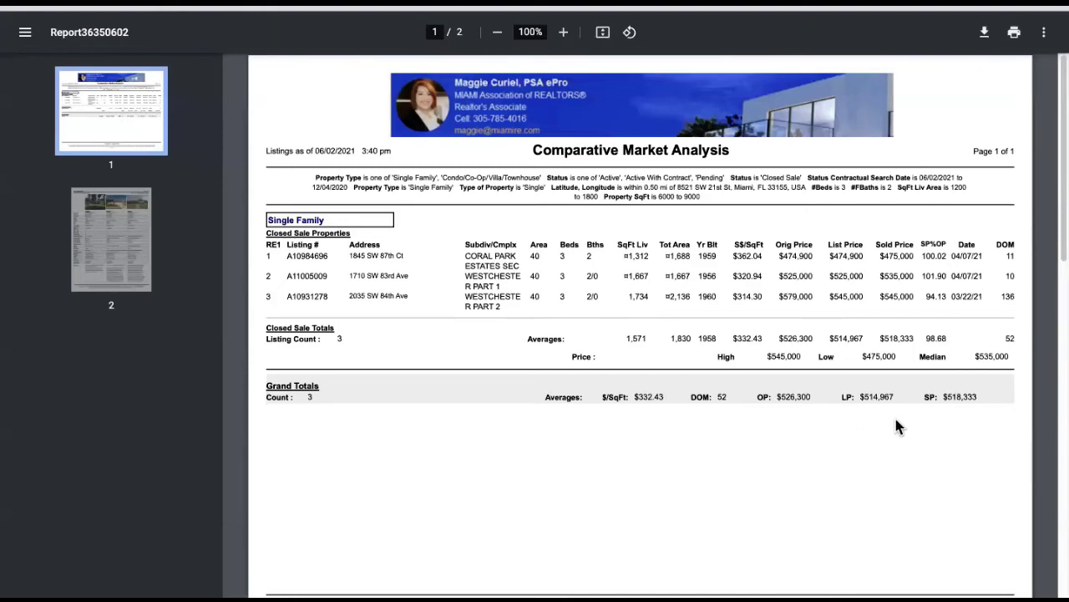
# - Look over the 3-Up Comparison page of Report36350602, then close the PDF tab
pyautogui.scroll(-15, 890, 430)
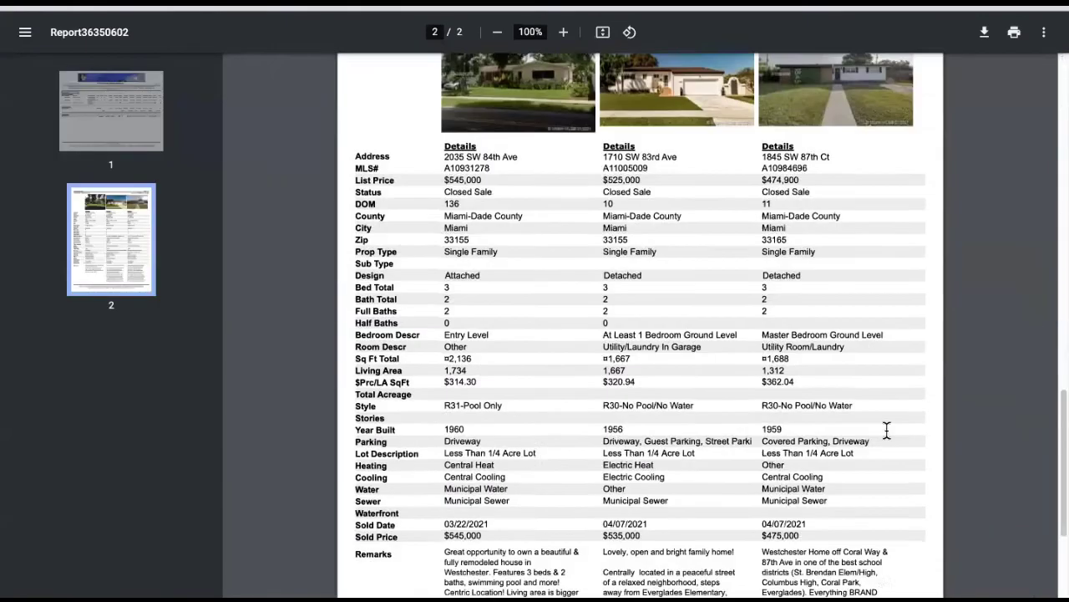
pyautogui.scroll(-2, 887, 430)
pyautogui.scroll(3, 577, 271)
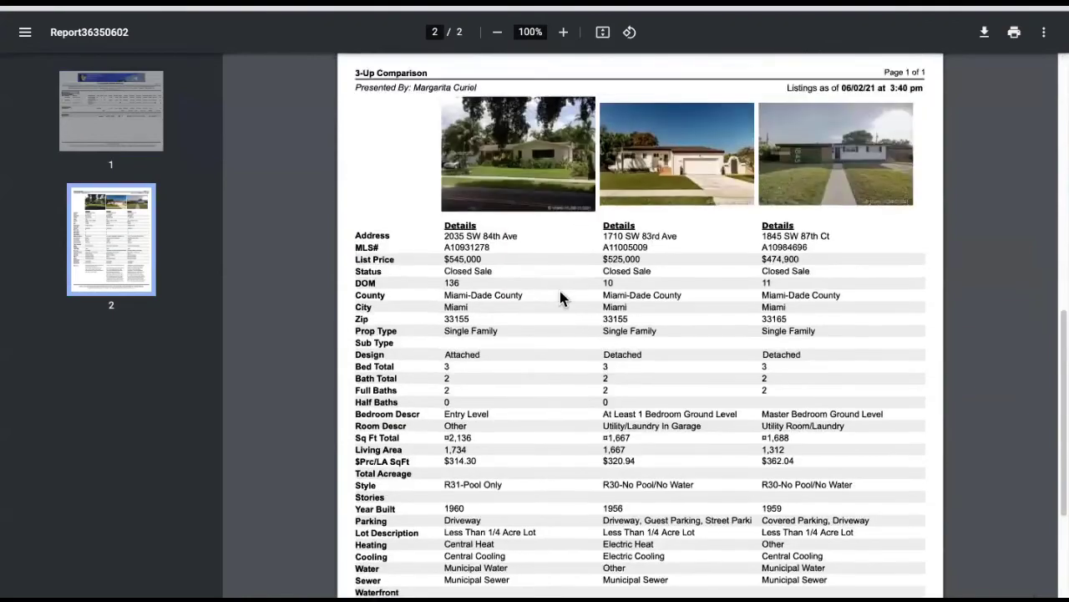
pyautogui.scroll(-1, 560, 293)
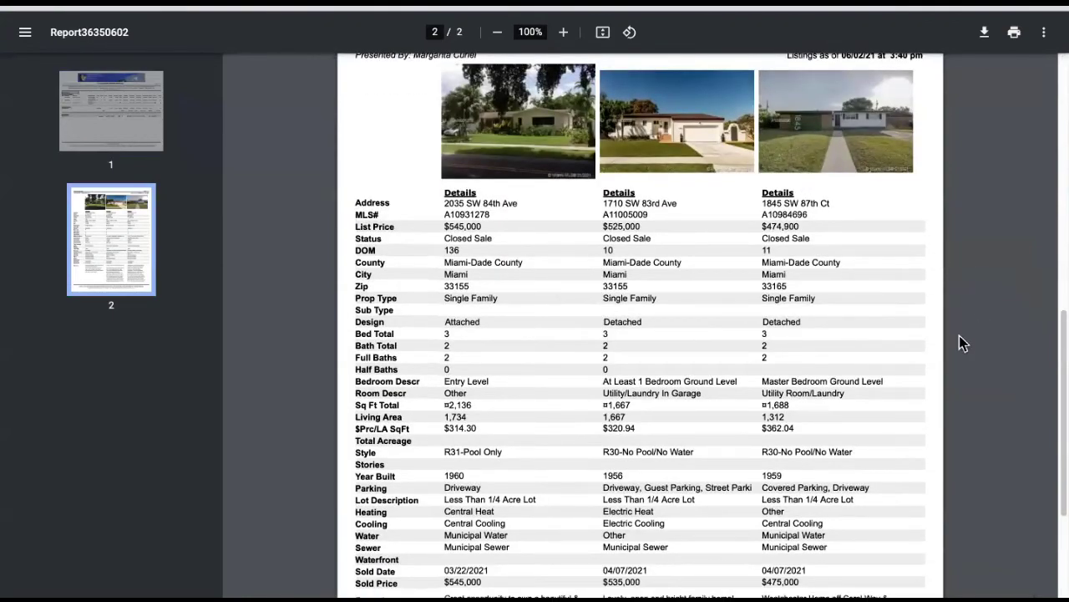
pyautogui.scroll(-3, 888, 368)
pyautogui.scroll(9, 888, 375)
pyautogui.scroll(-9, 887, 381)
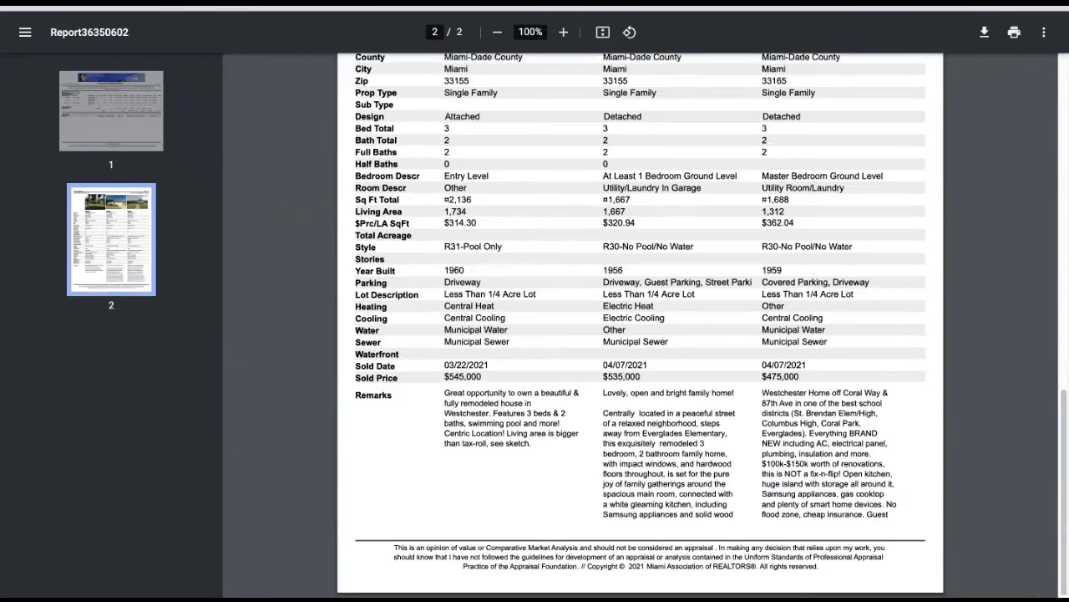
pyautogui.hotkey('ctrl', 'w')
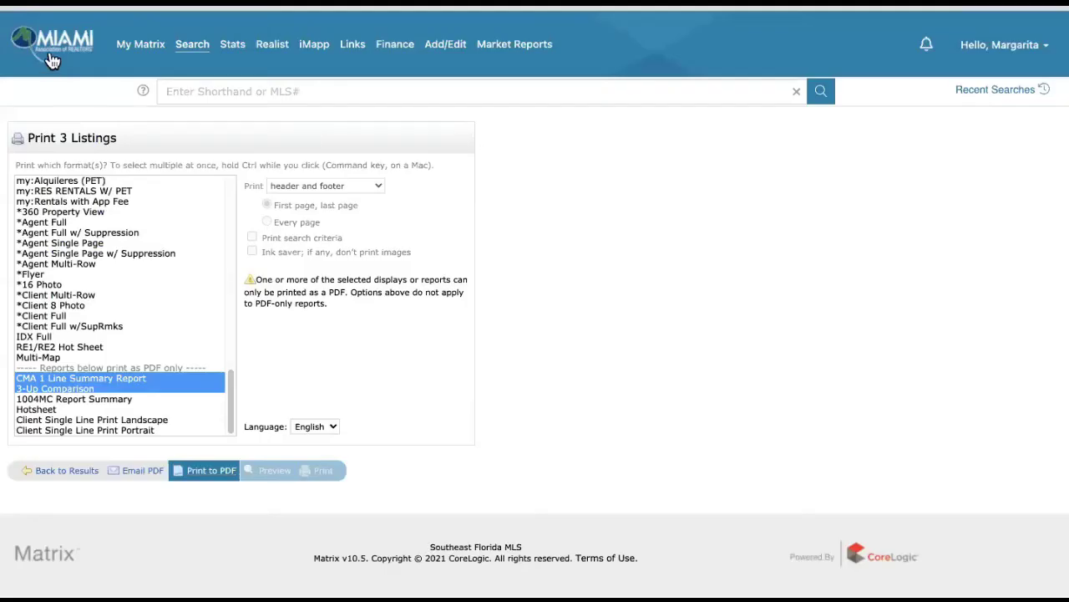
pyautogui.moveTo(165, 48)
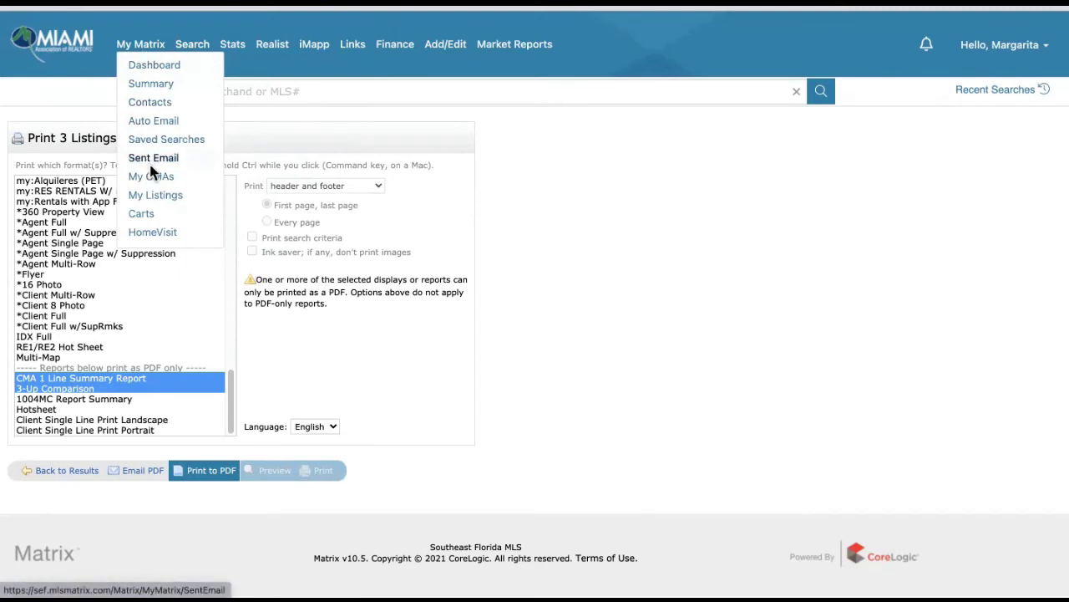
# - View My CMAs, then go home via the MIAMI logo to the member portal tools page
pyautogui.click(151, 175)
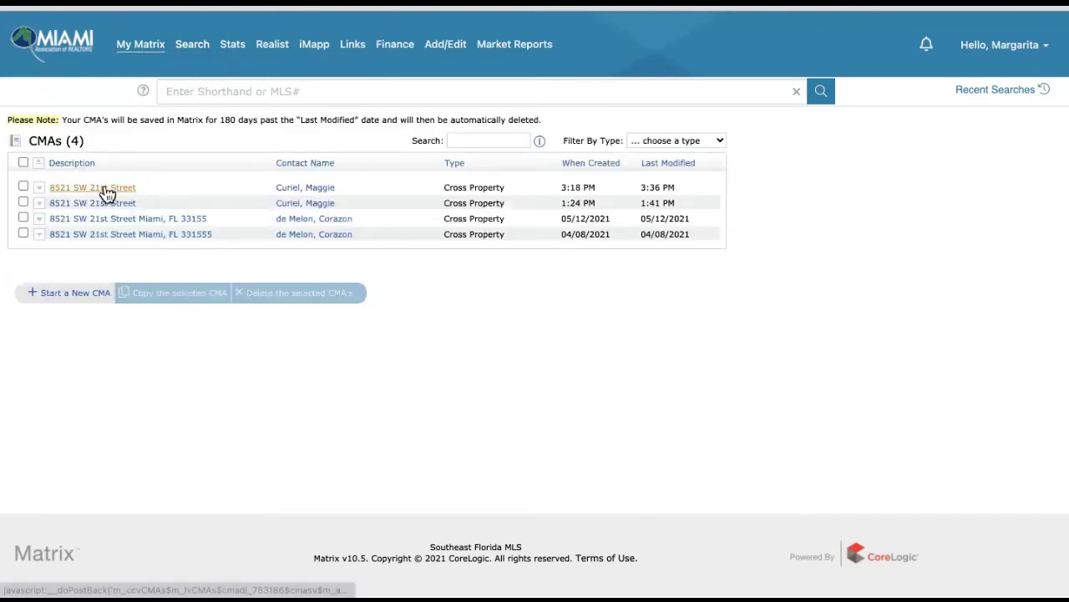
pyautogui.click(70, 62)
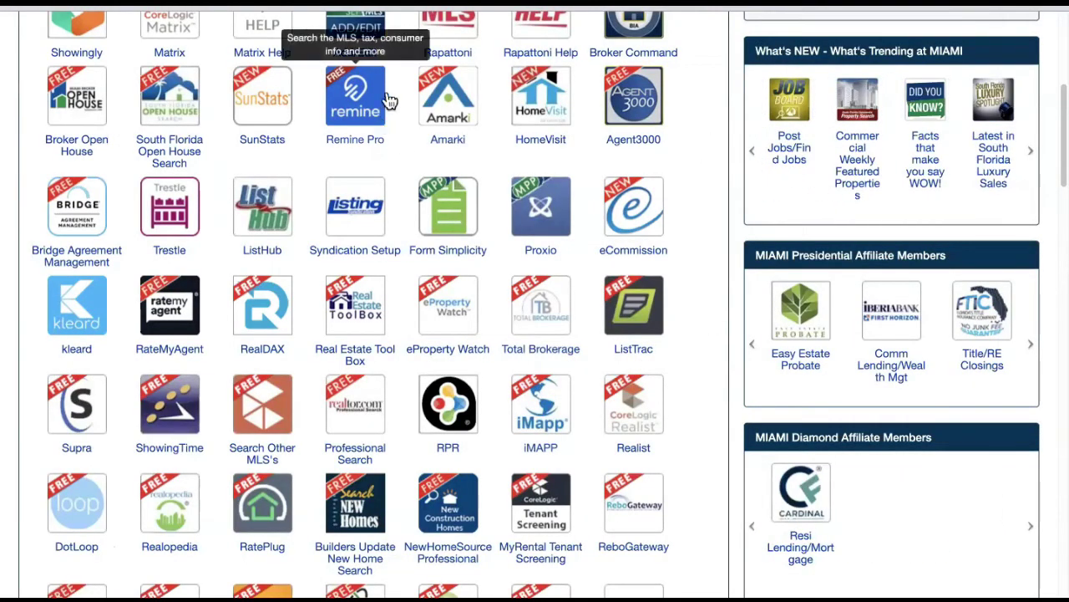
# - Open Remine Pro from the Miami REALTORS portal's tool tiles
pyautogui.click(349, 123)
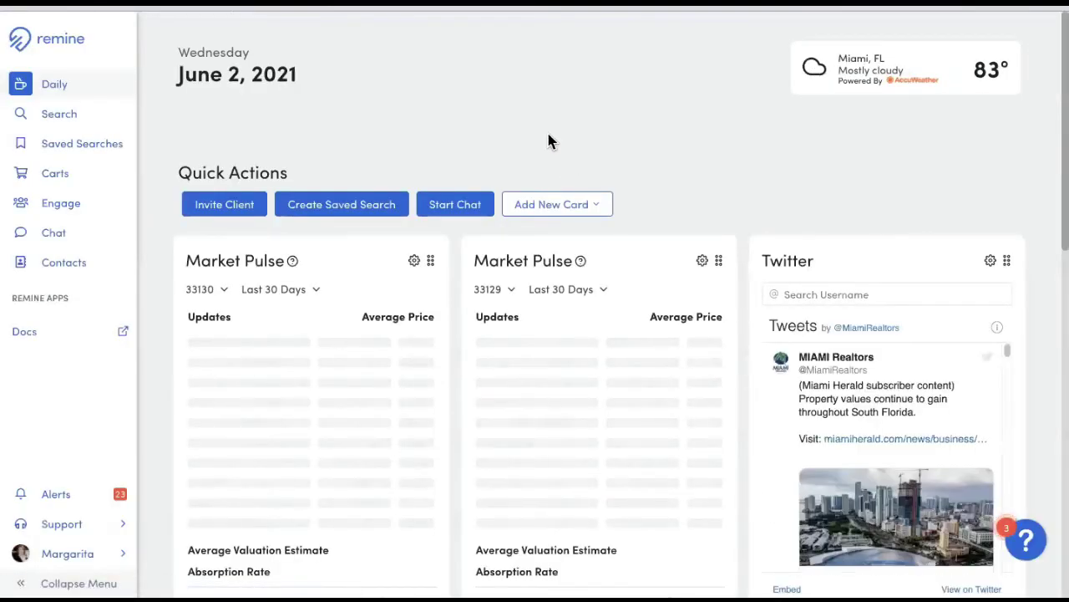
pyautogui.click(58, 124)
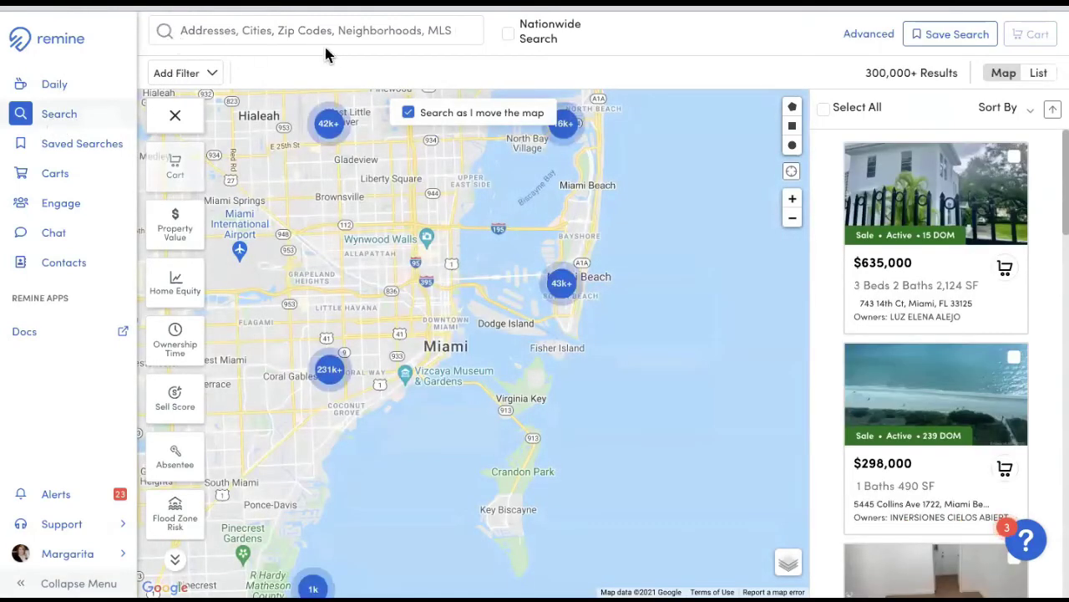
pyautogui.click(253, 33)
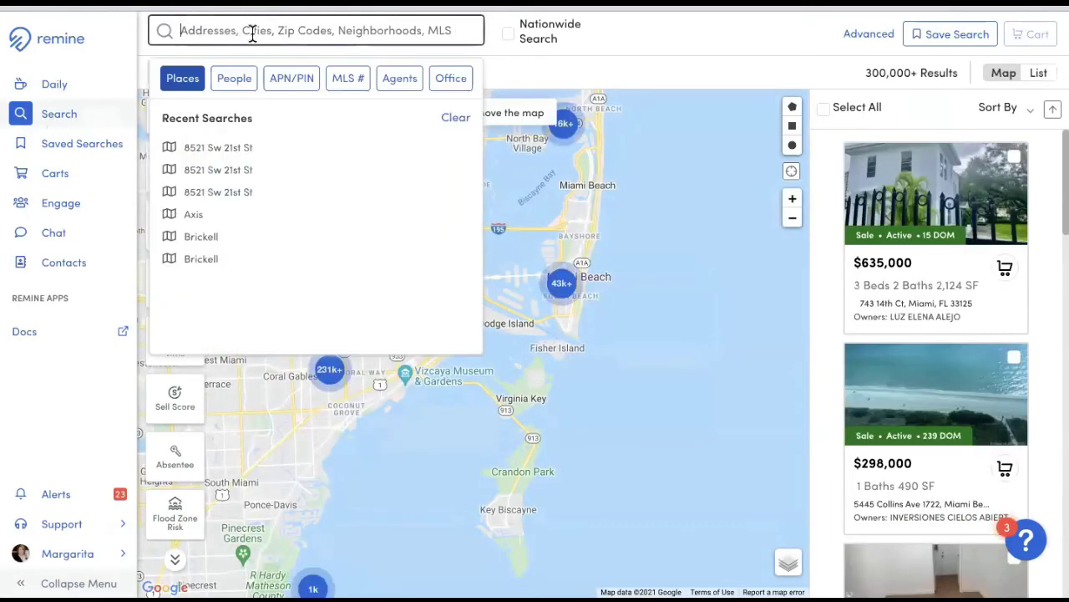
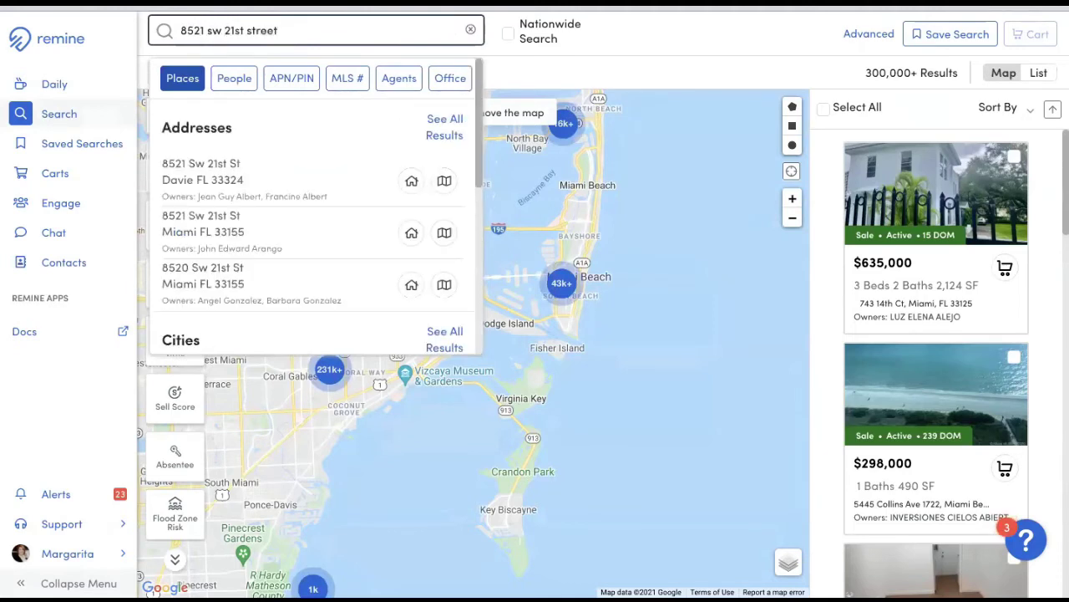
pyautogui.click(227, 234)
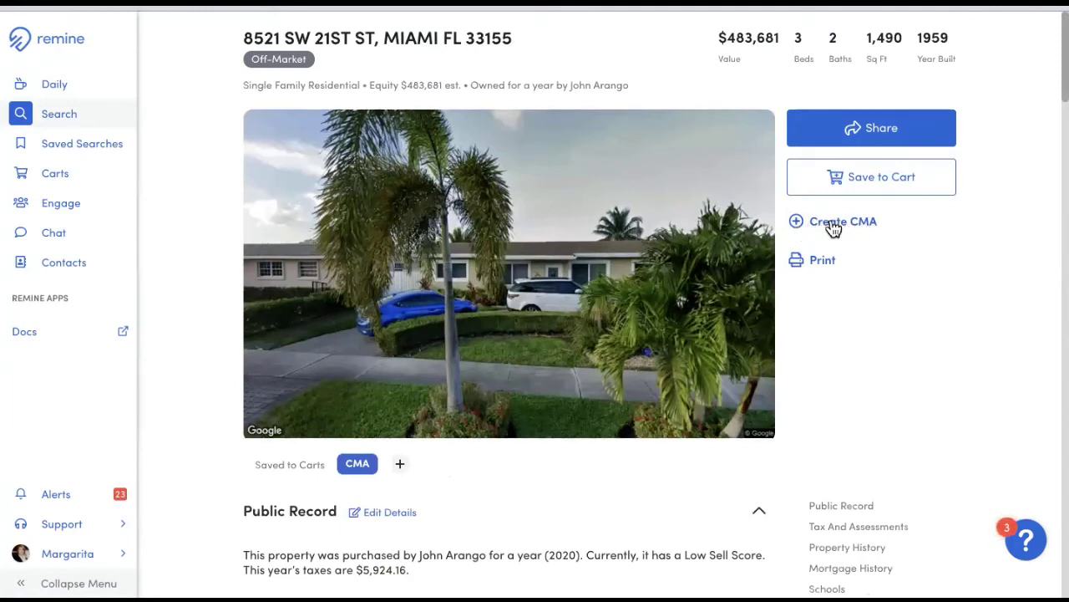
# - Create a Remine CMA 360 for the property and dismiss the success notice
pyautogui.click(833, 224)
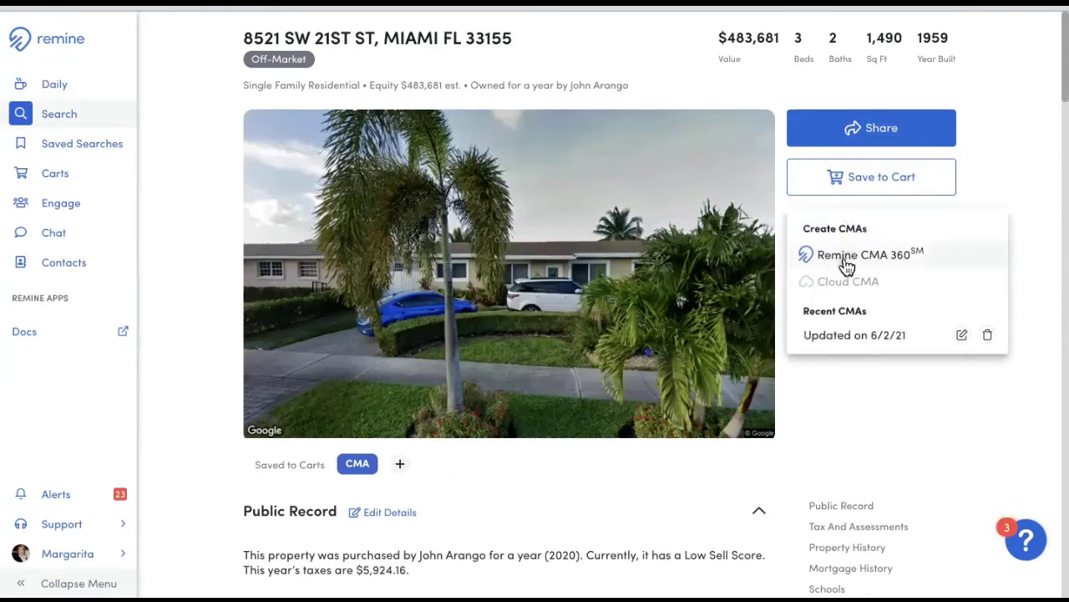
pyautogui.click(846, 261)
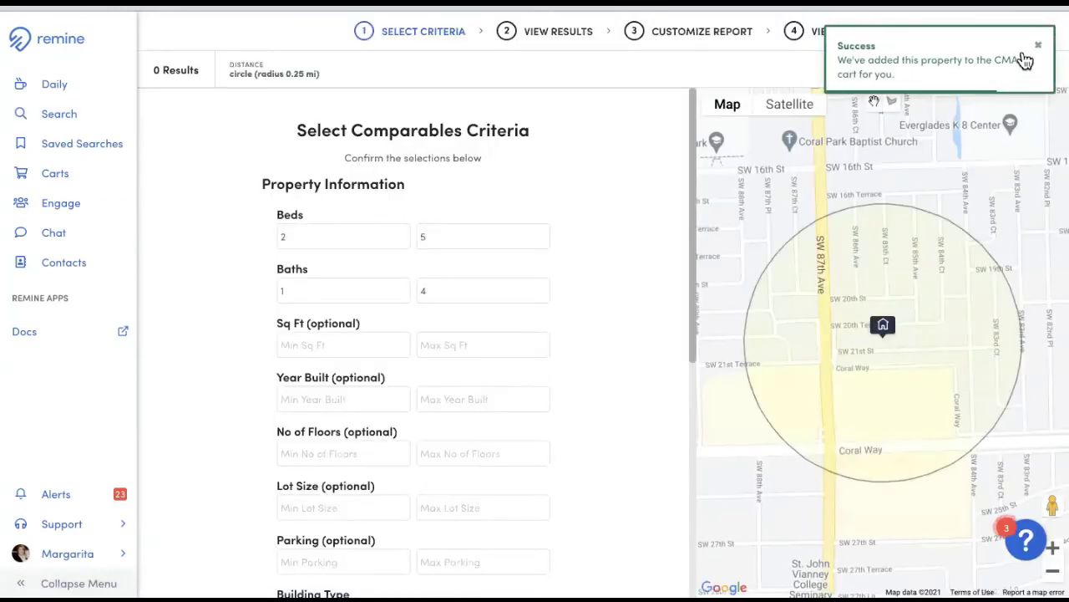
pyautogui.click(1038, 45)
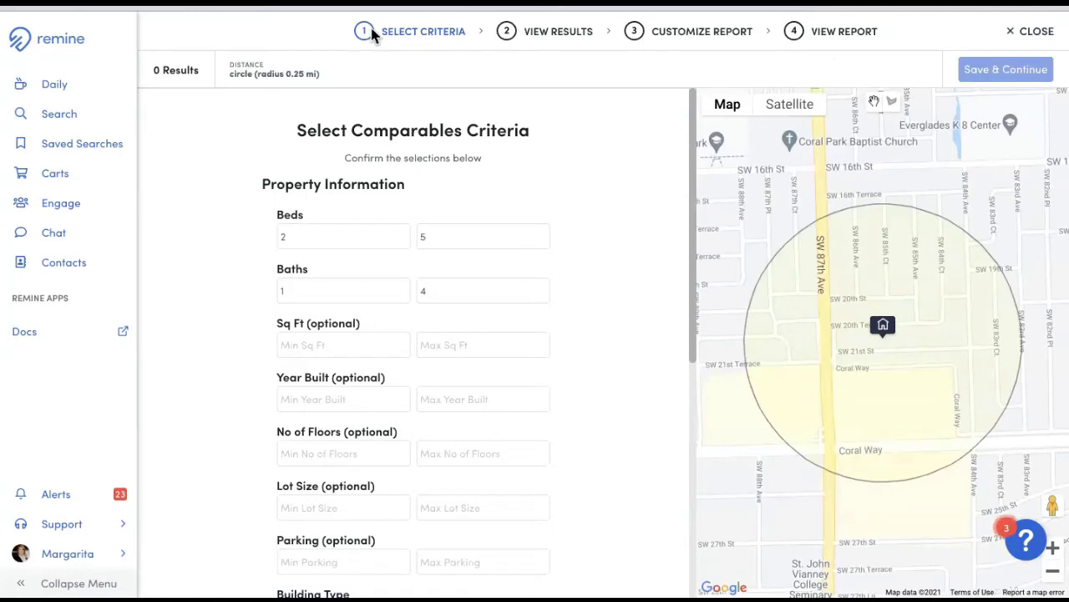
# - Set the Beds range to 3–3 and the Baths range to 2–2
pyautogui.moveTo(313, 242); pyautogui.dragTo(231, 247)
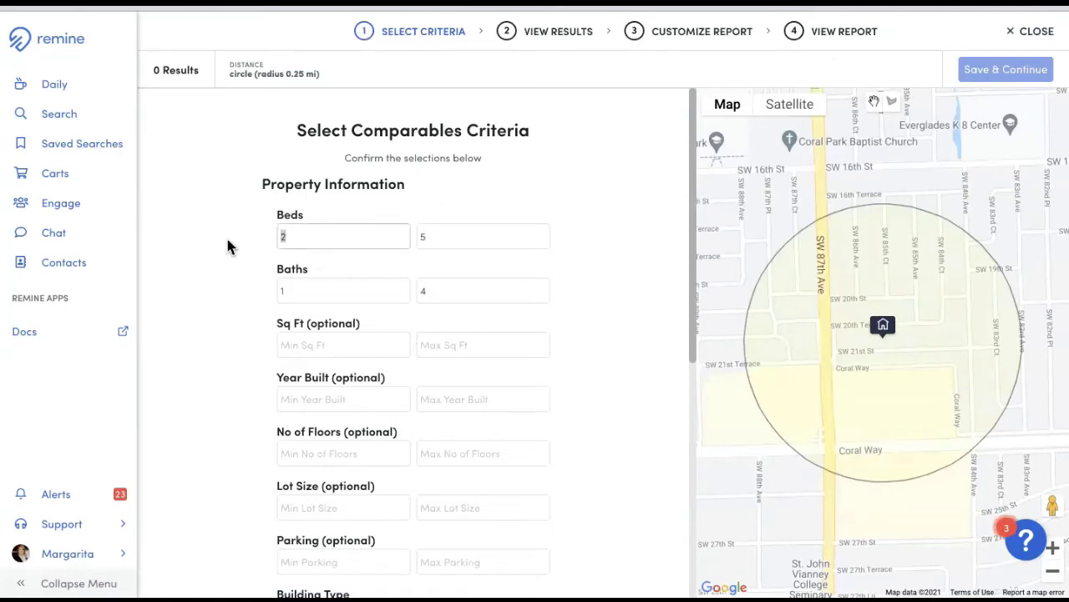
pyautogui.write('3')
pyautogui.press('Tab')
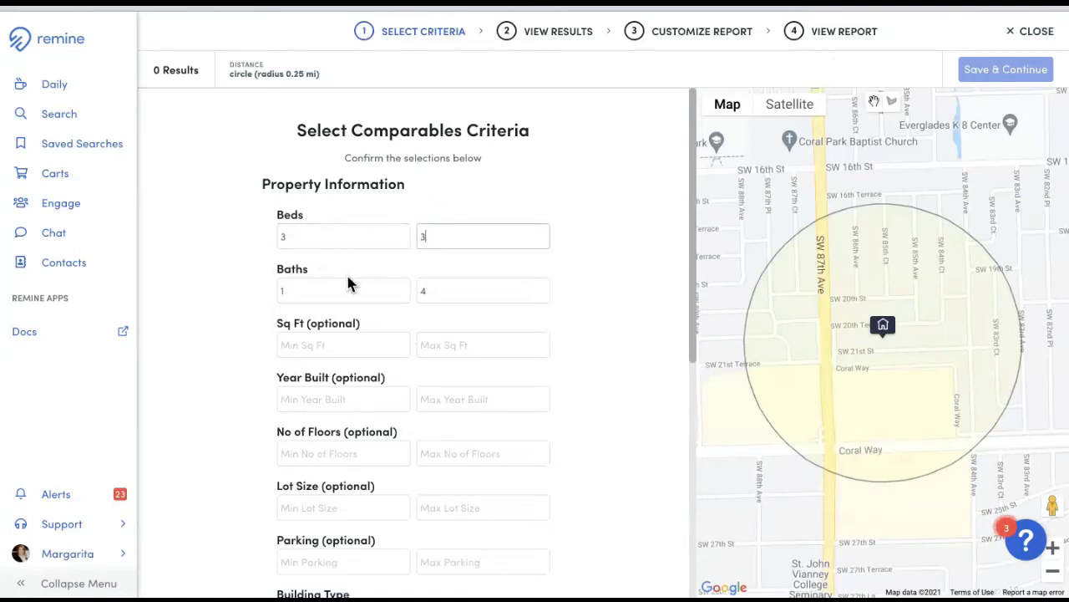
pyautogui.write('3')
pyautogui.press('Tab')
pyautogui.write('2')
pyautogui.press('Tab')
pyautogui.write('2')
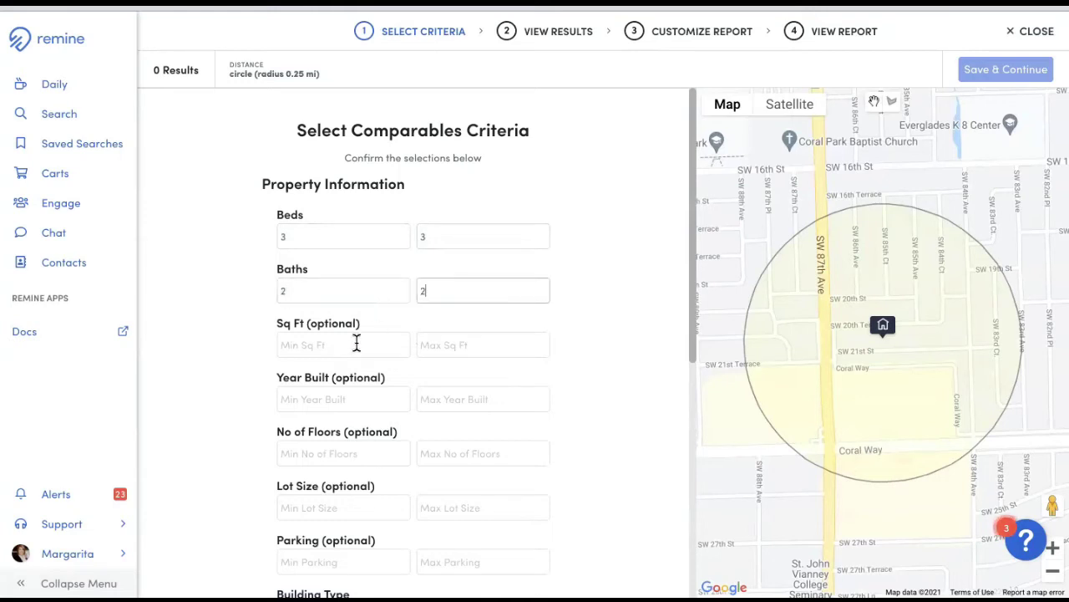
# - Set Sq Ft 1200–1800, Lot Size 6000–9000 and Building Type Single Family
pyautogui.click(346, 341)
pyautogui.write('120')
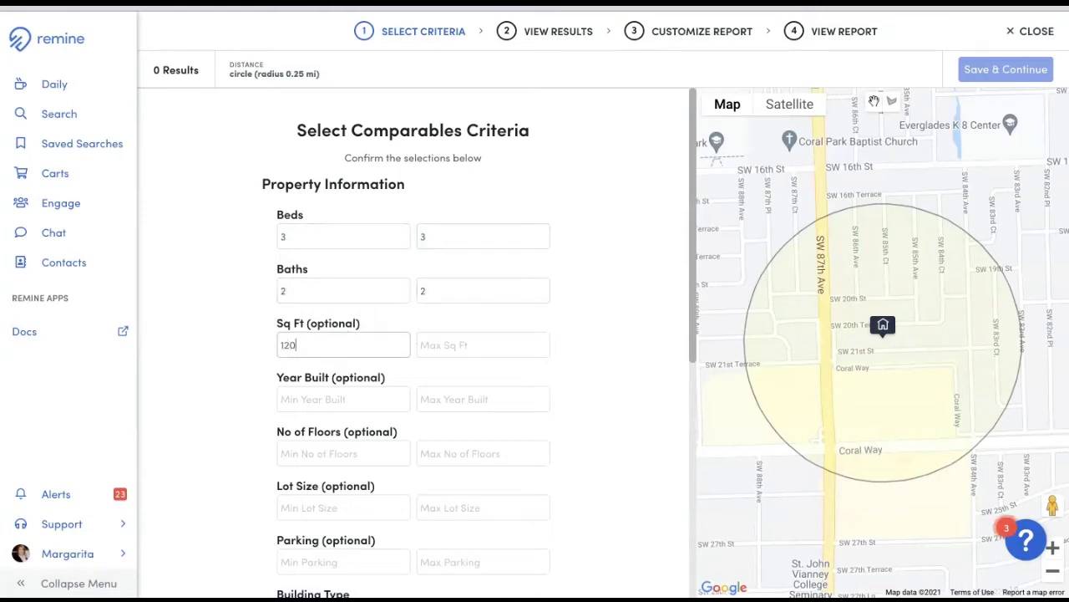
pyautogui.write('0')
pyautogui.click(440, 350)
pyautogui.write('1')
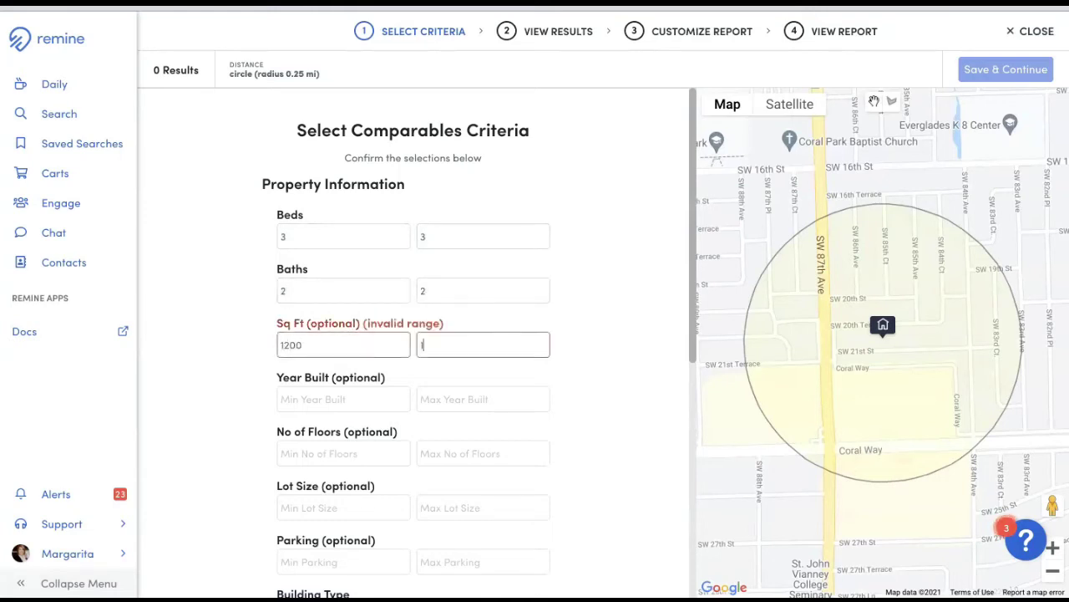
pyautogui.write('800')
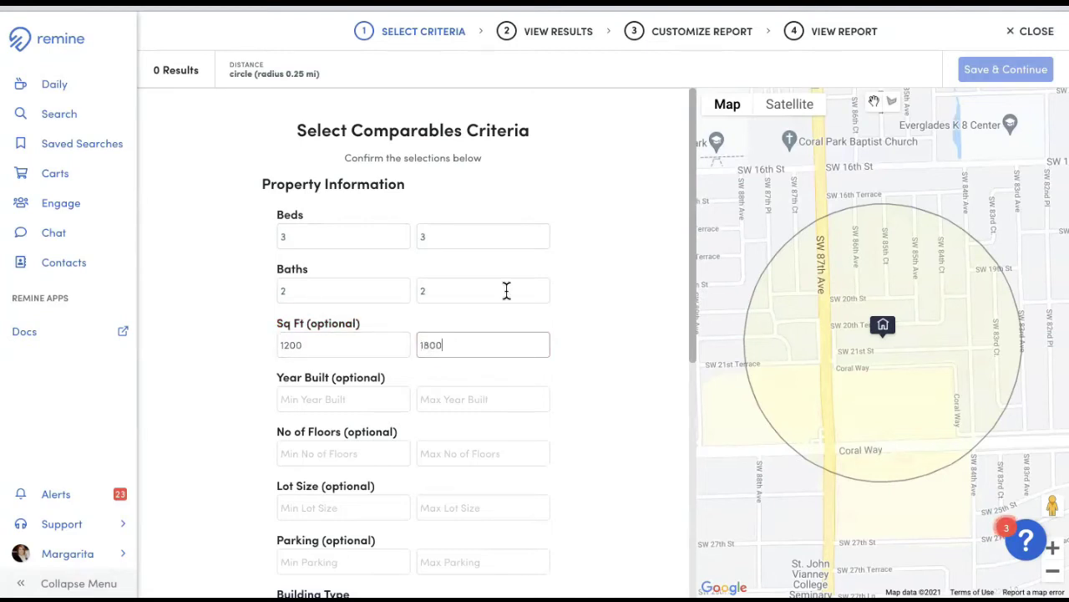
pyautogui.scroll(-3, 507, 290)
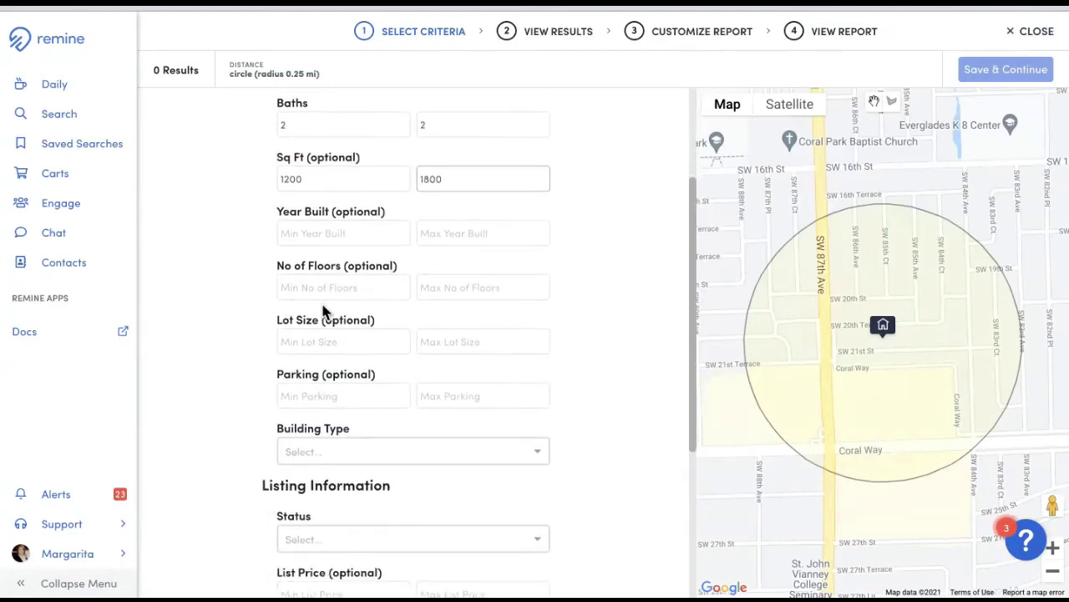
pyautogui.click(325, 338)
pyautogui.write('6000')
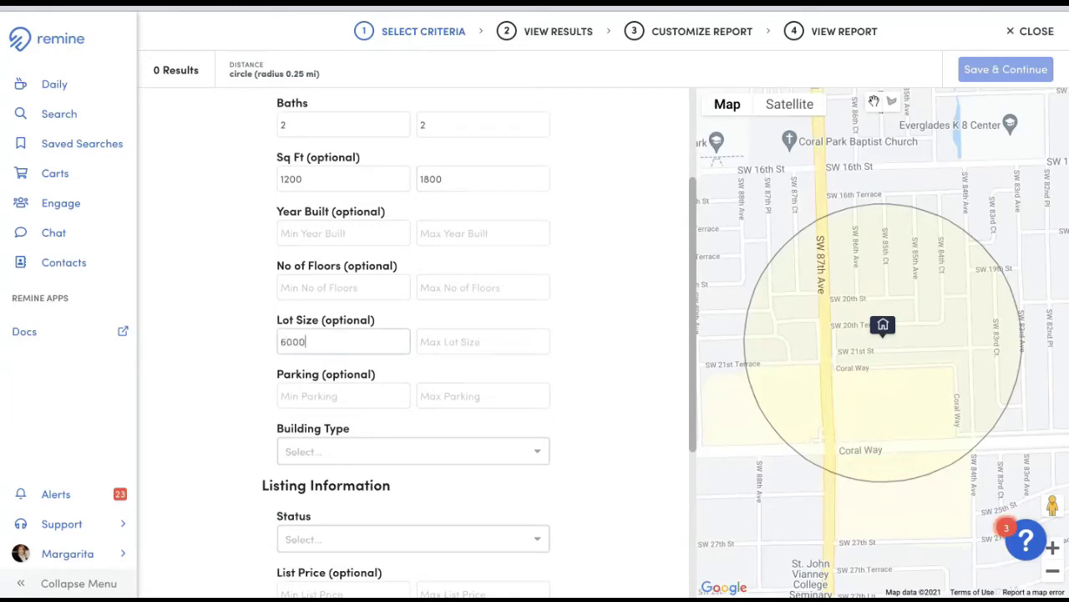
pyautogui.write('9000')
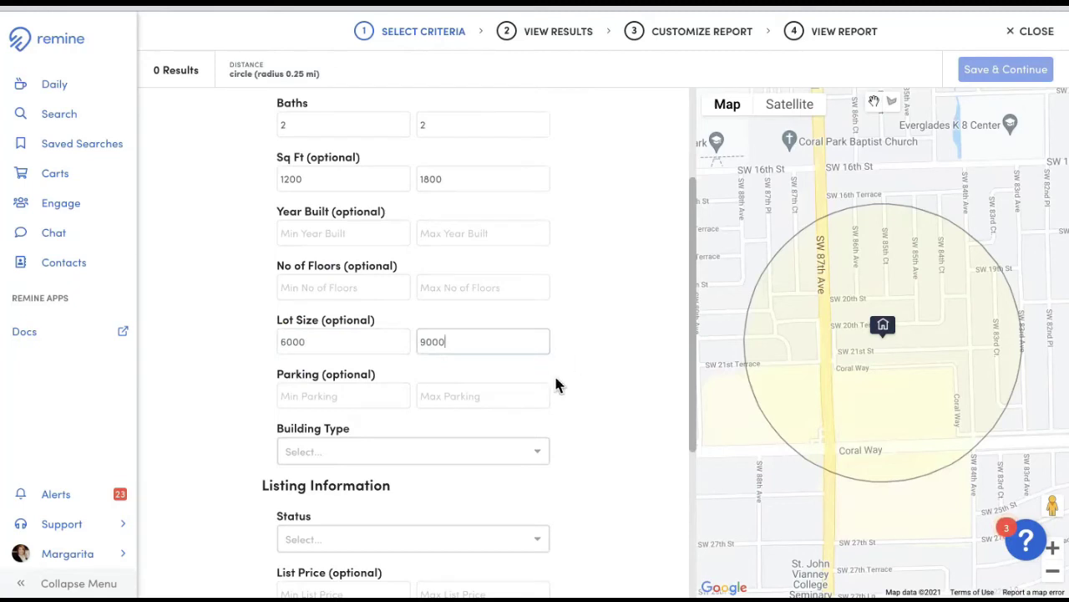
pyautogui.scroll(-1, 466, 412)
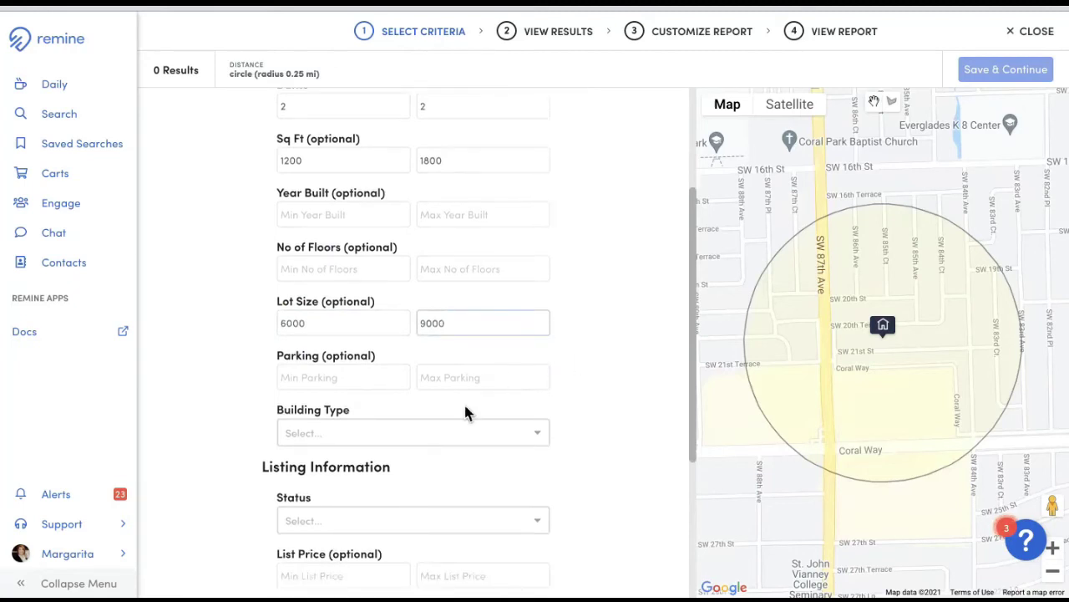
pyautogui.click(457, 428)
pyautogui.click(434, 458)
# - Include Active, Closed (On MLS), Closed (Off MLS), Pending and Active Under Contract statuses
pyautogui.scroll(-5, 609, 329)
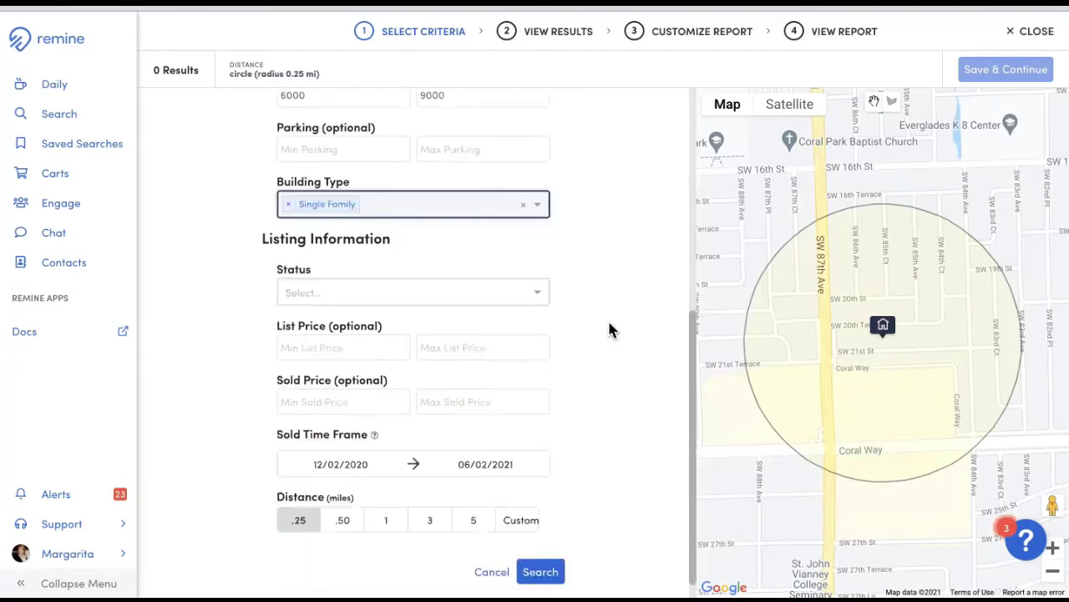
pyautogui.click(375, 267)
pyautogui.click(341, 353)
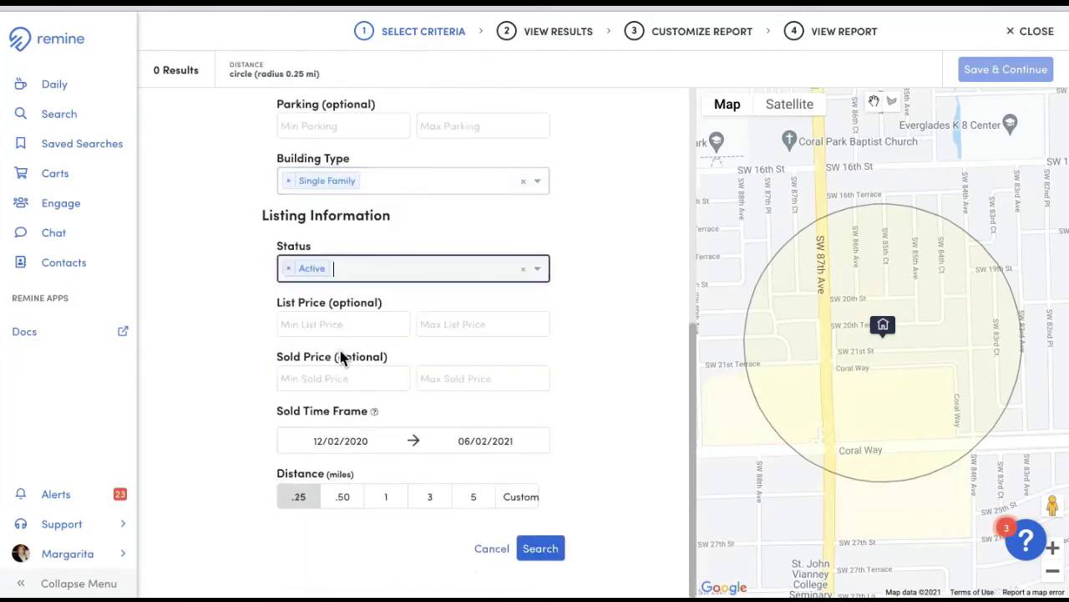
pyautogui.click(429, 278)
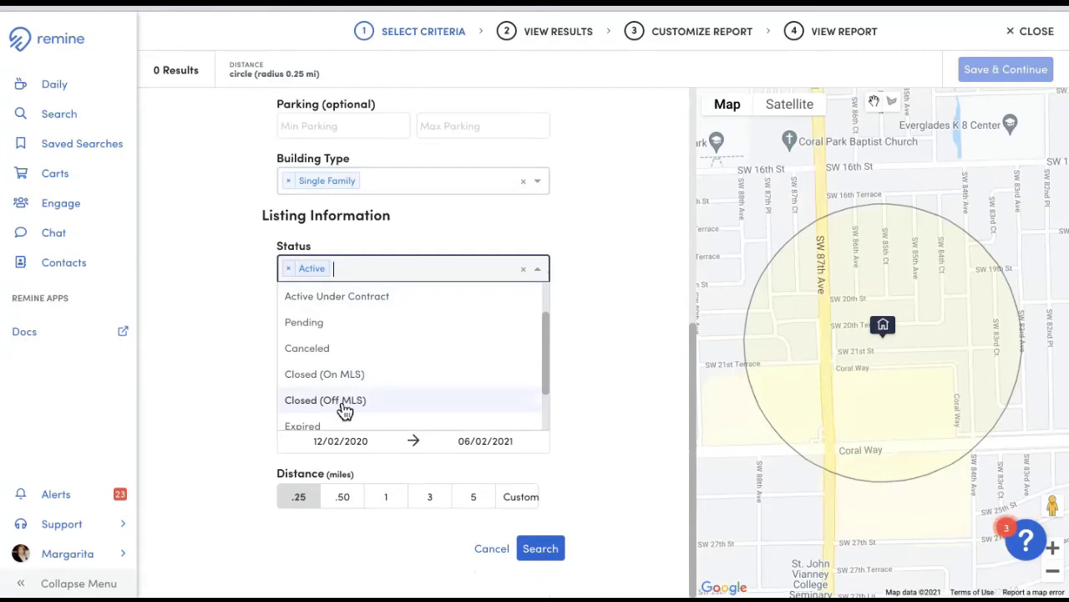
pyautogui.click(375, 374)
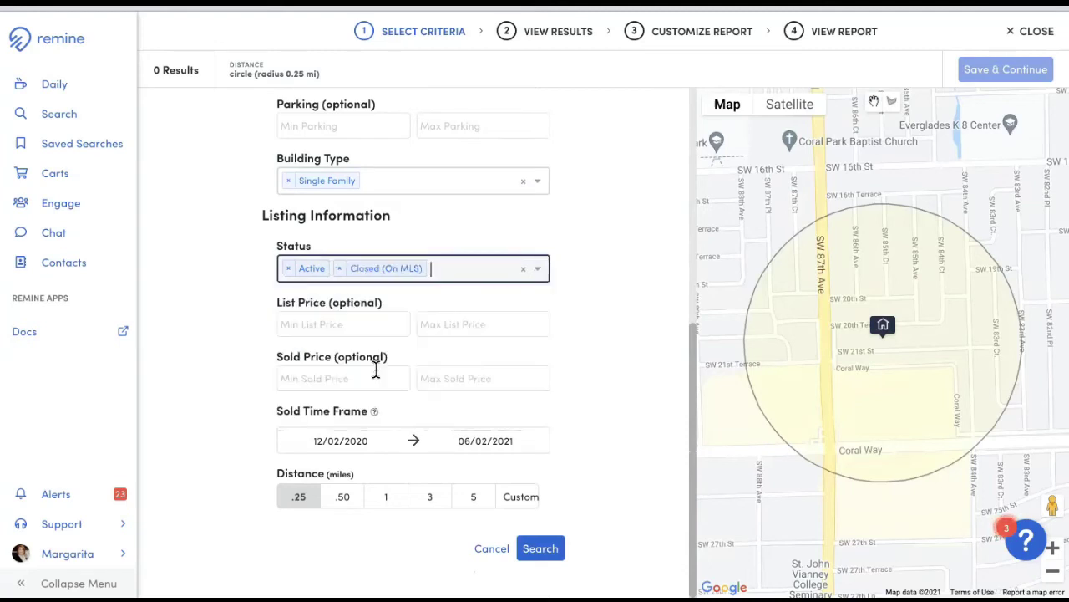
pyautogui.click(454, 269)
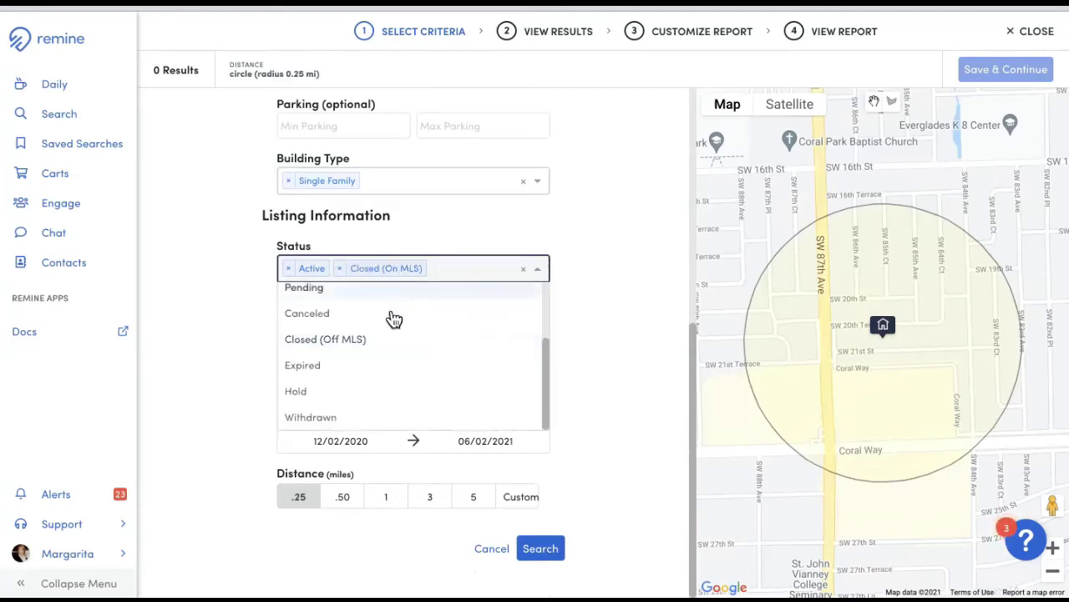
pyautogui.click(354, 344)
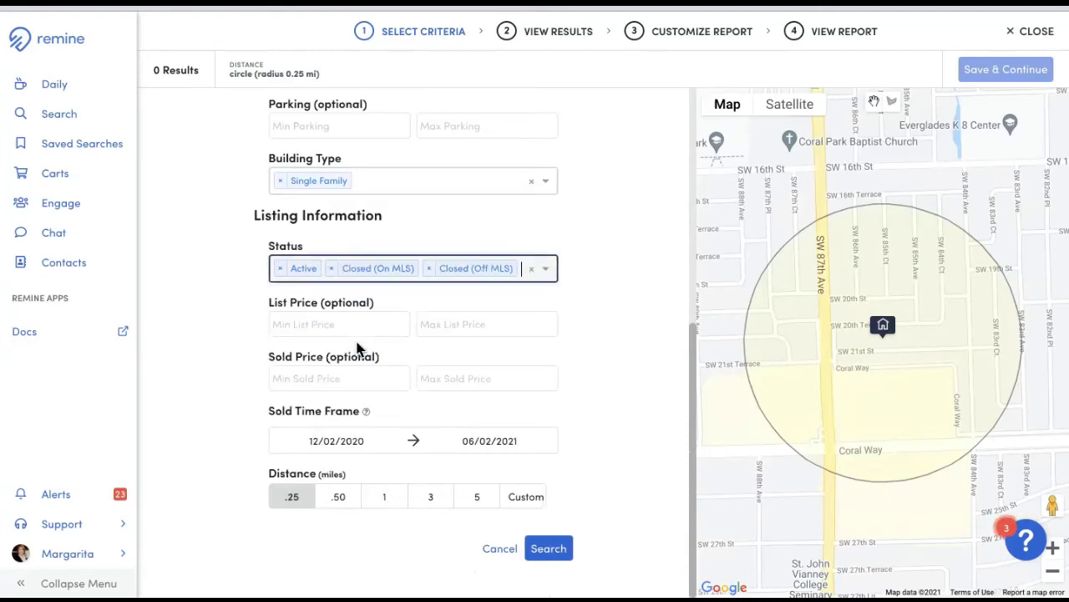
pyautogui.click(546, 271)
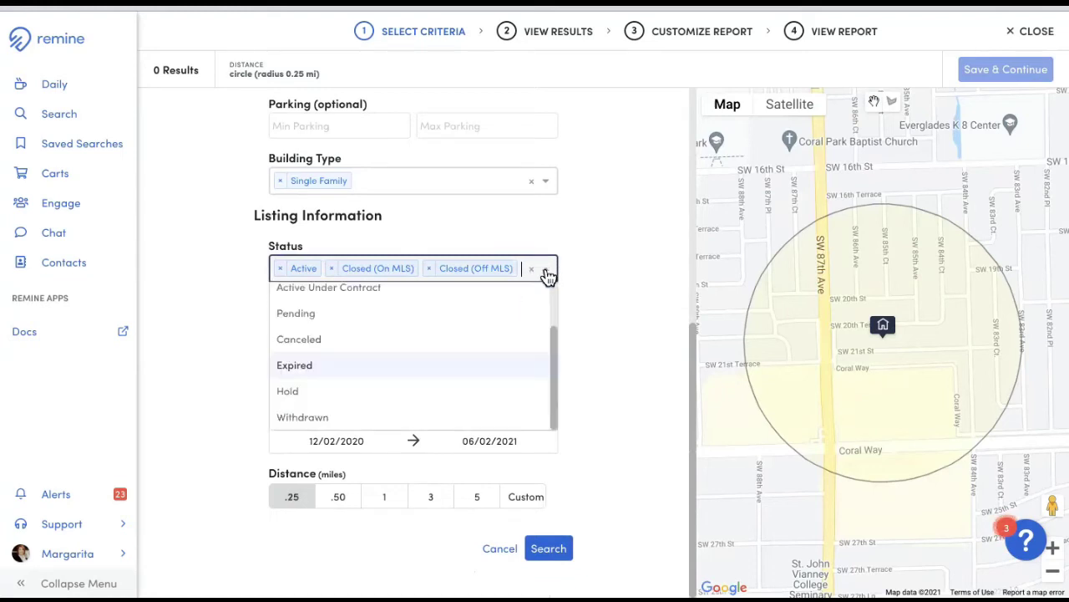
pyautogui.click(331, 315)
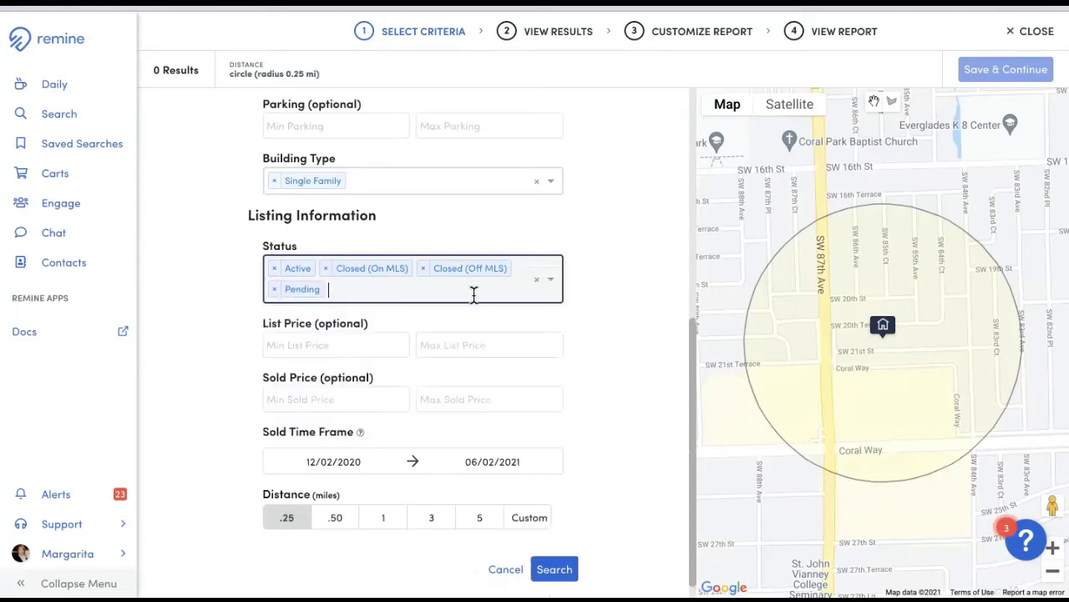
pyautogui.click(551, 280)
pyautogui.click(330, 332)
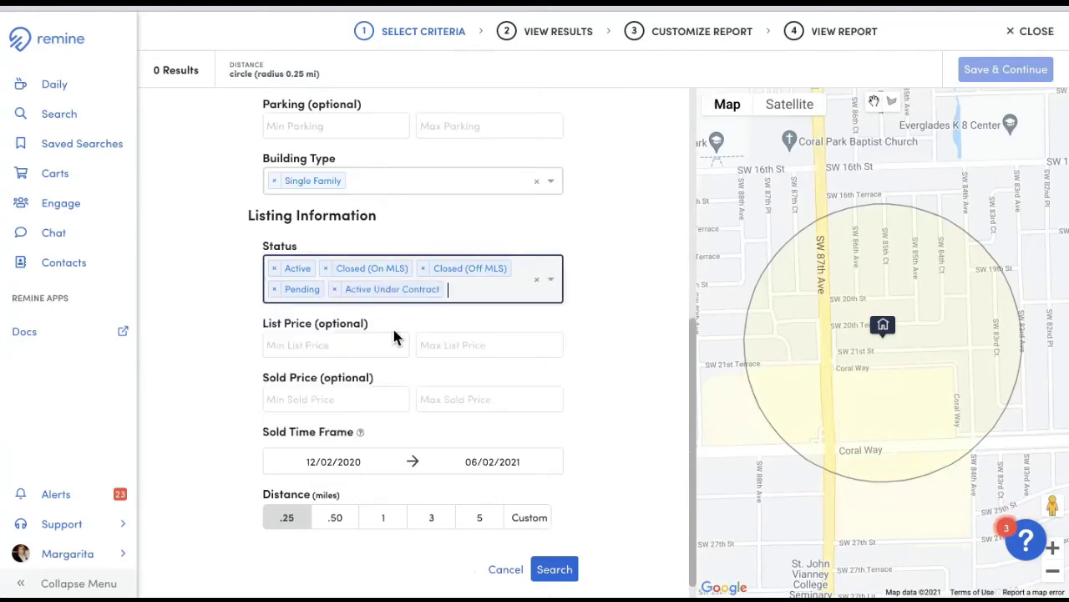
# - Set the search distance to 0.50 miles and run the comparables search
pyautogui.scroll(-1, 340, 330)
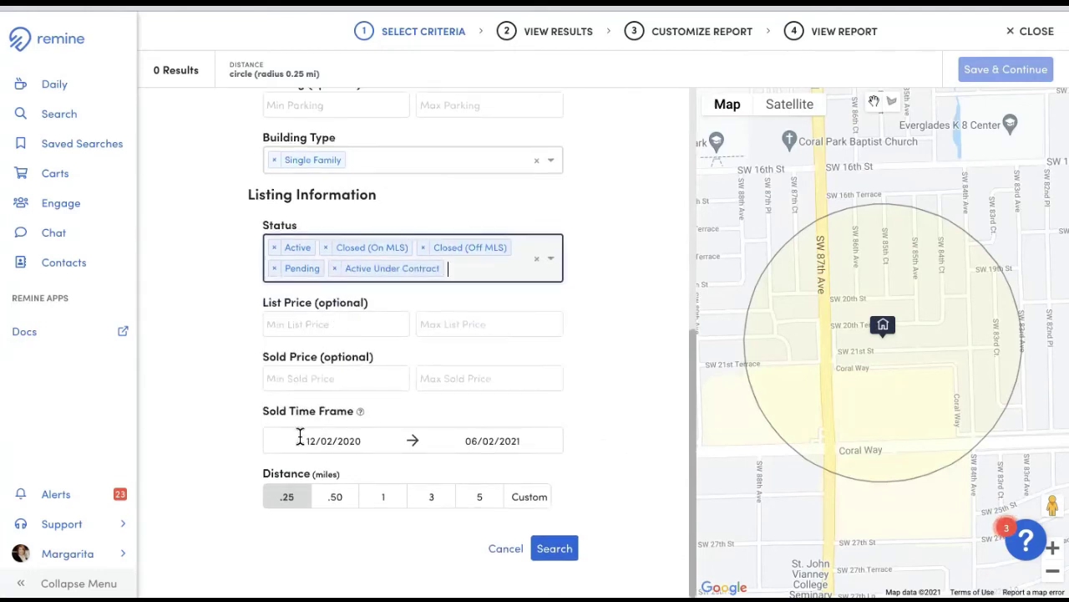
pyautogui.click(334, 502)
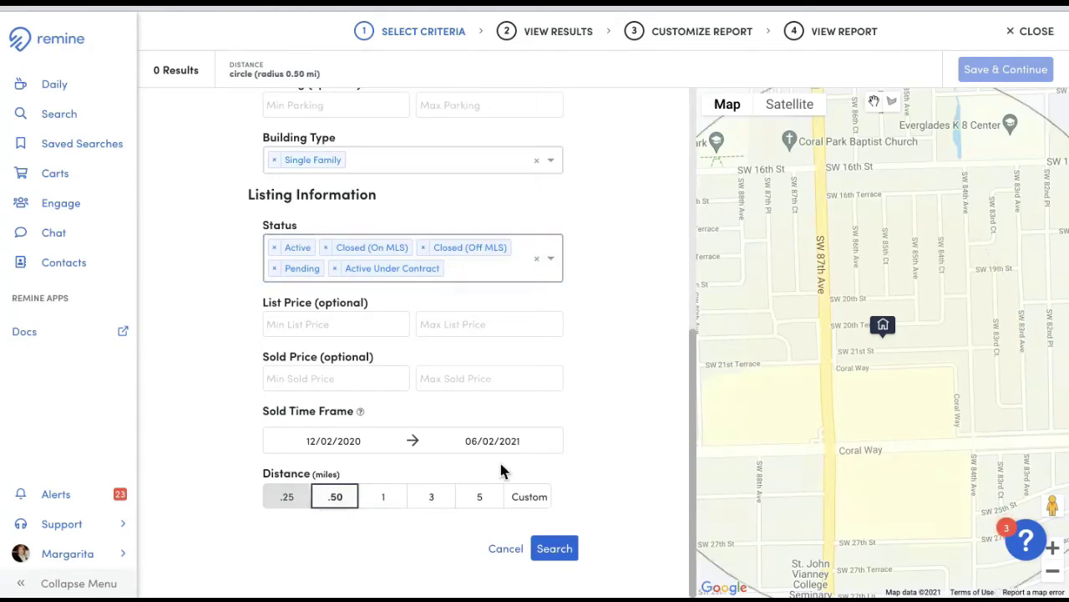
pyautogui.click(555, 551)
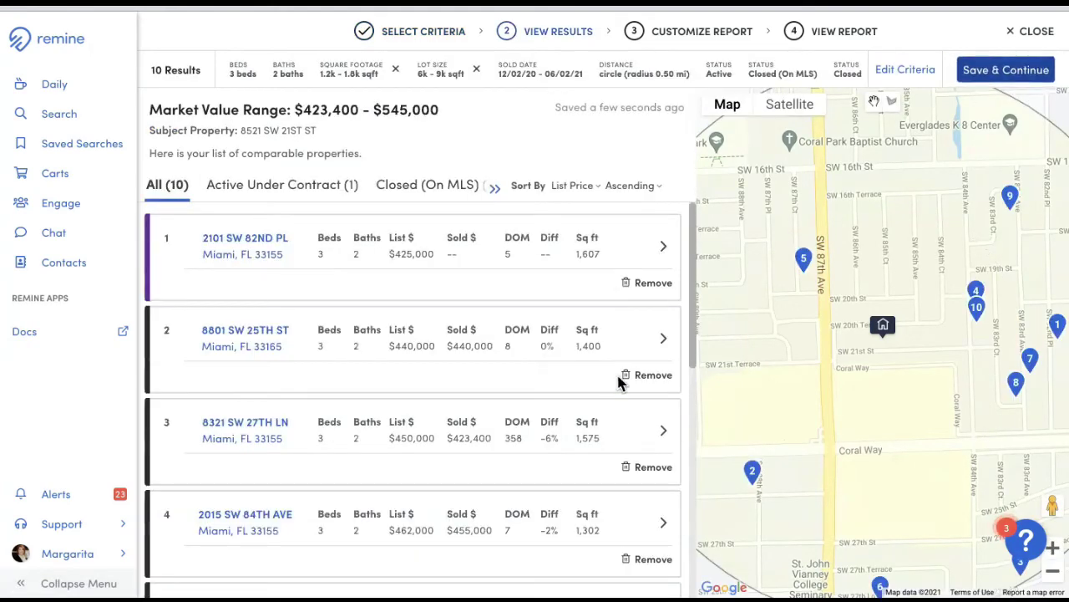
pyautogui.click(315, 195)
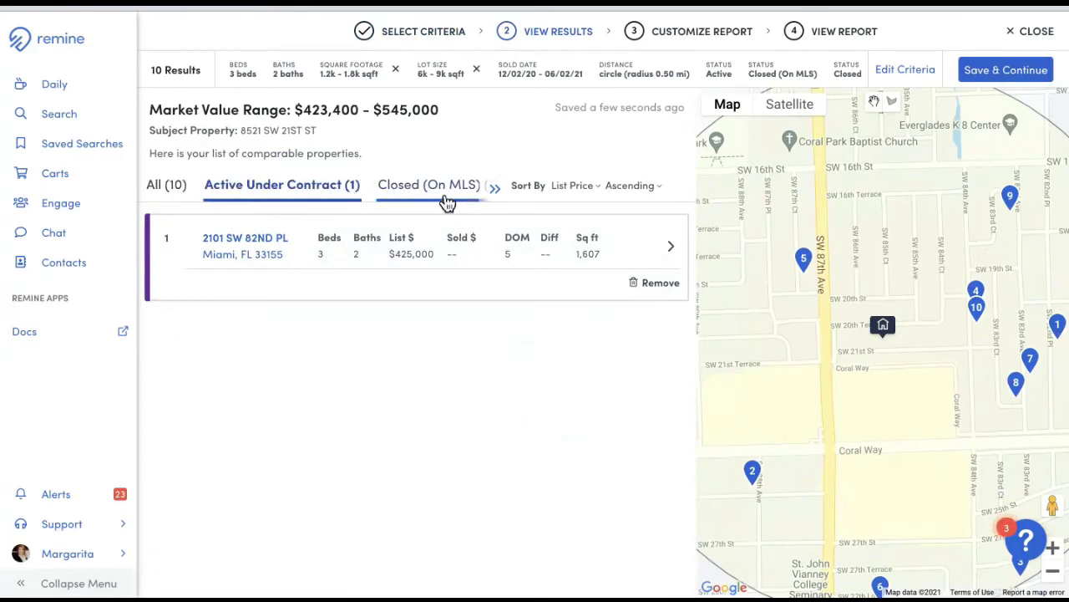
pyautogui.click(447, 201)
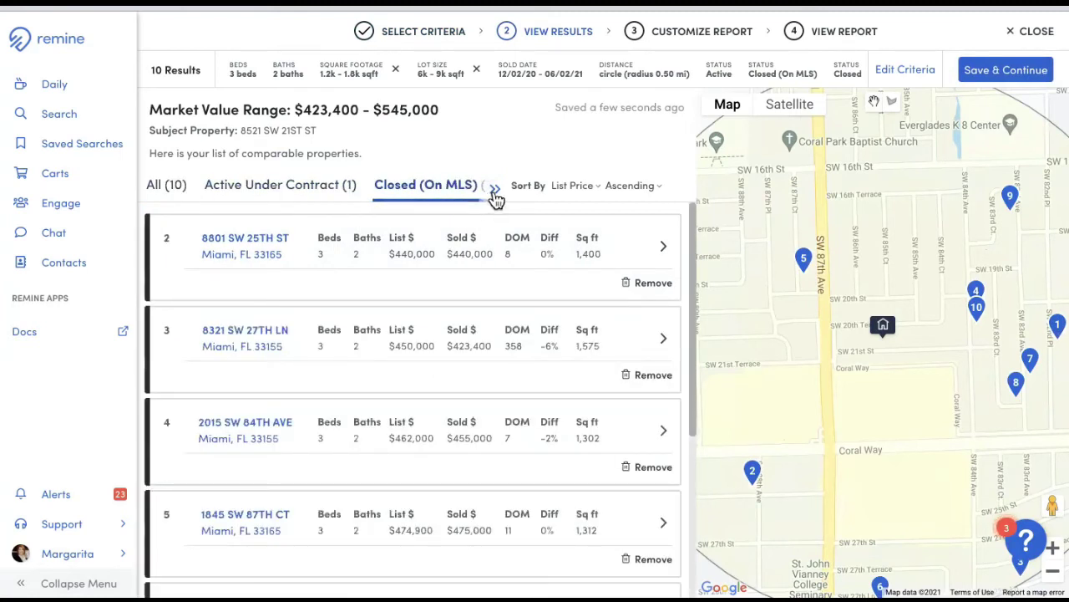
pyautogui.click(495, 193)
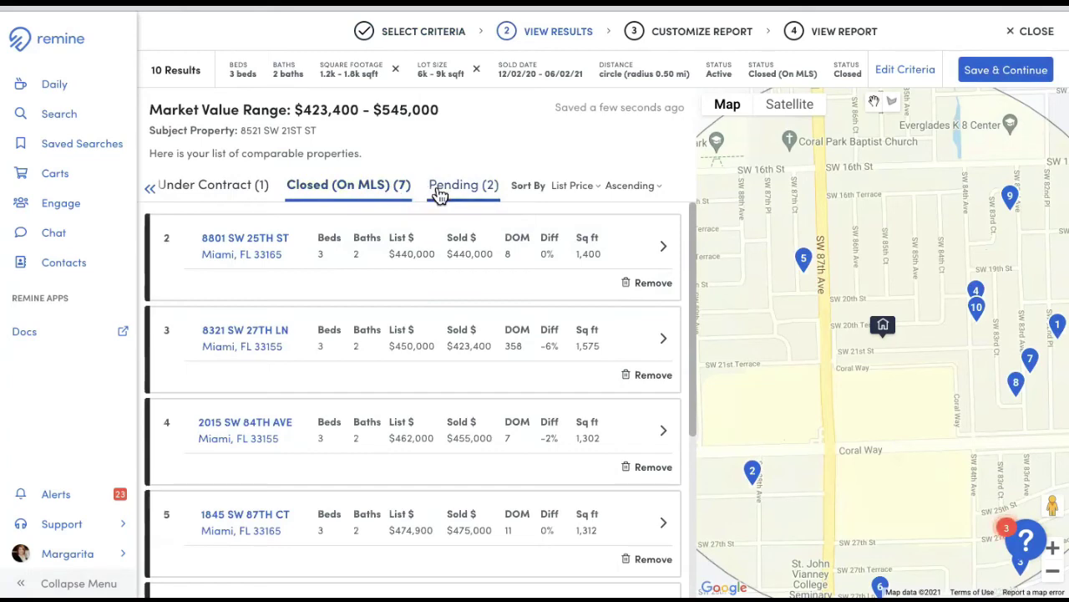
pyautogui.click(441, 195)
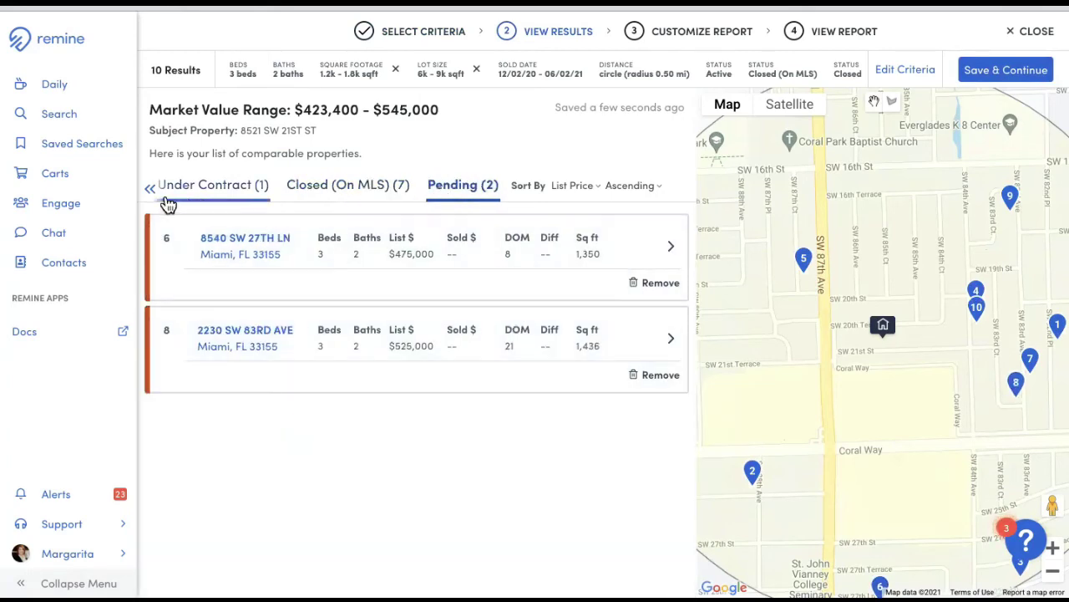
pyautogui.click(153, 192)
pyautogui.click(176, 196)
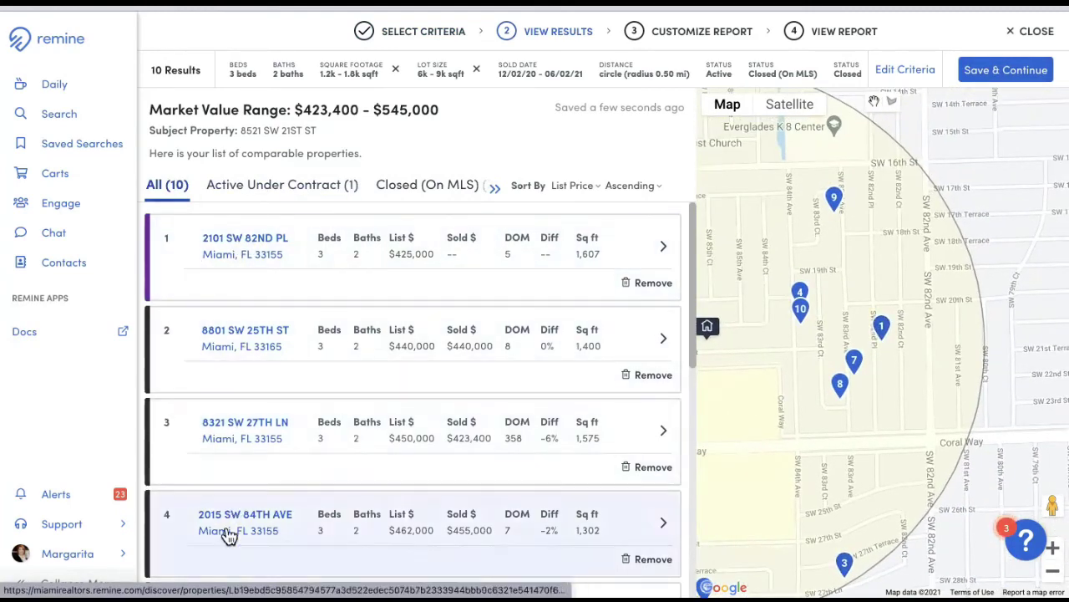
pyautogui.click(239, 244)
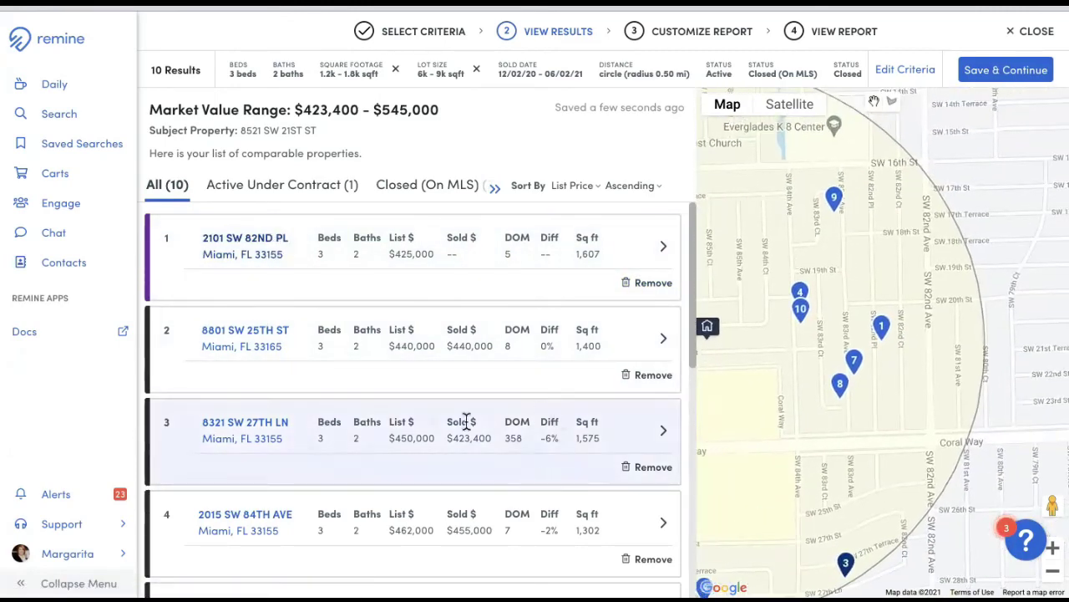
pyautogui.click(259, 339)
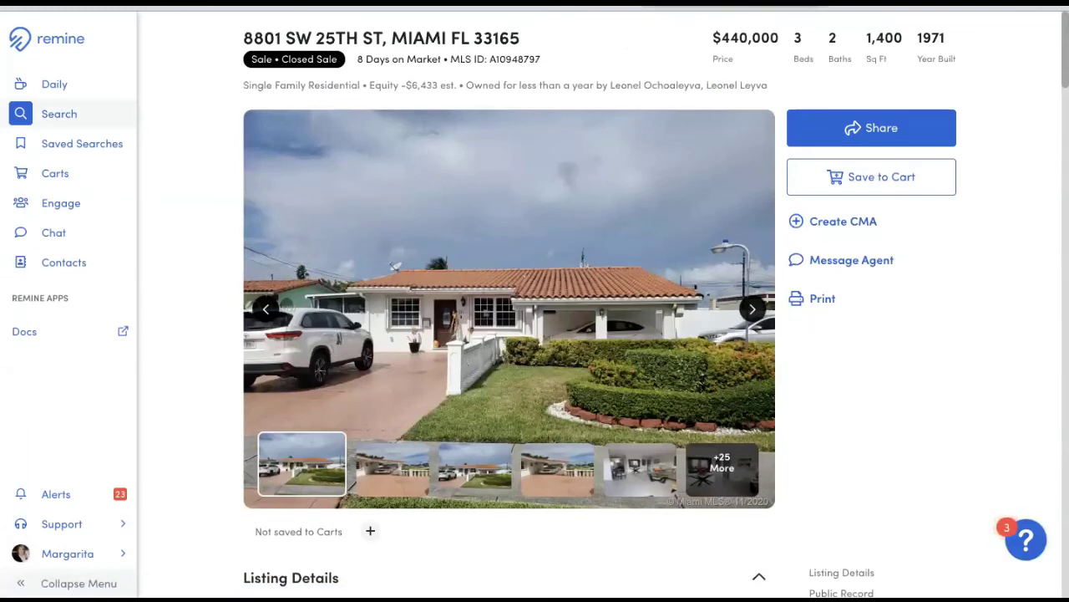
pyautogui.hotkey('alt', 'Left')
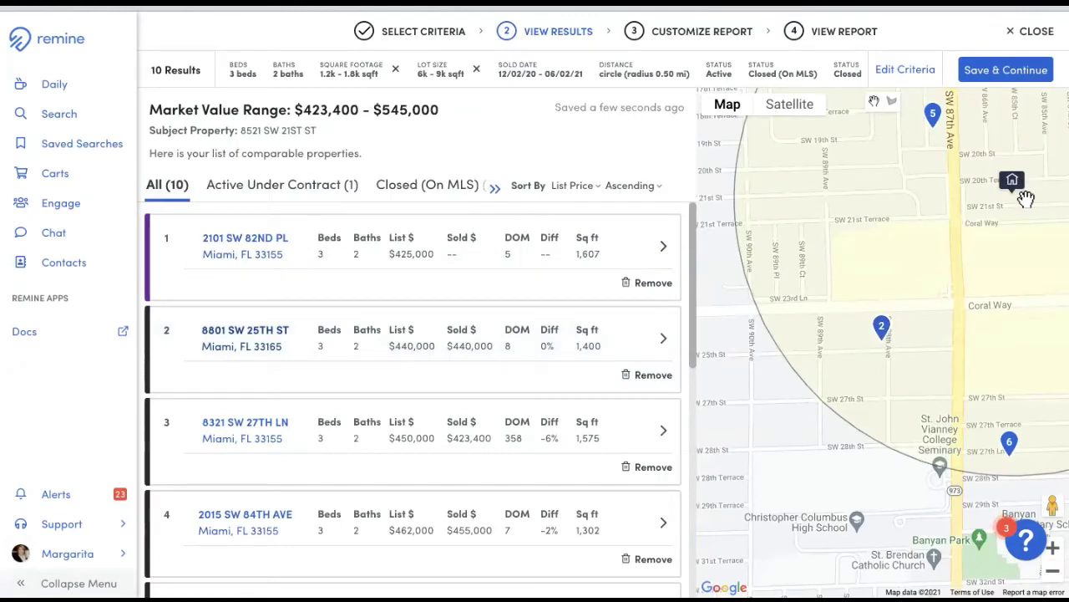
pyautogui.click(650, 288)
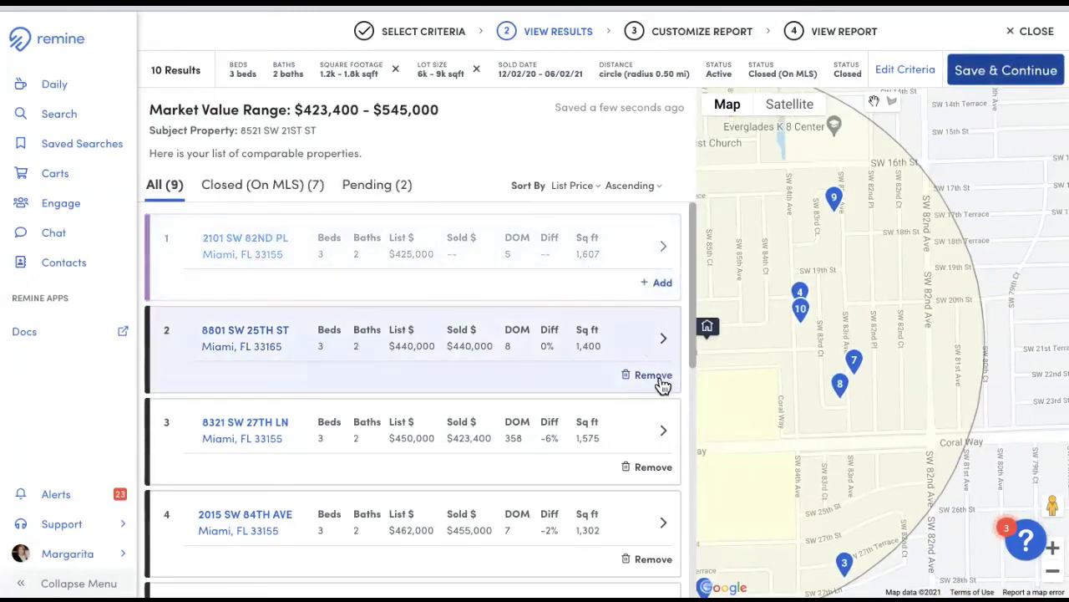
pyautogui.click(660, 381)
pyautogui.click(649, 469)
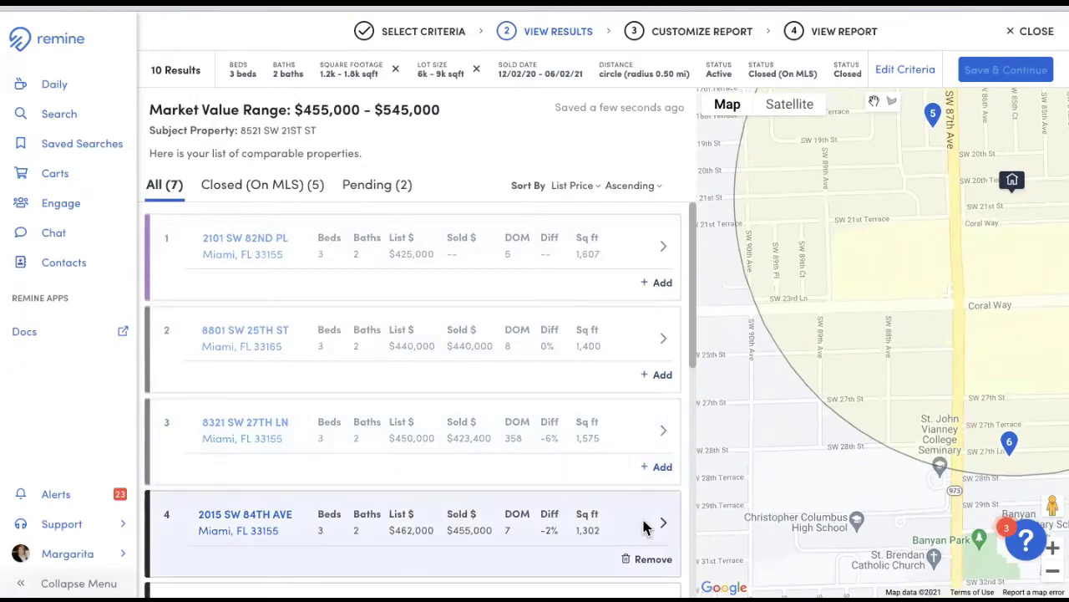
pyautogui.click(654, 559)
pyautogui.scroll(-3, 573, 462)
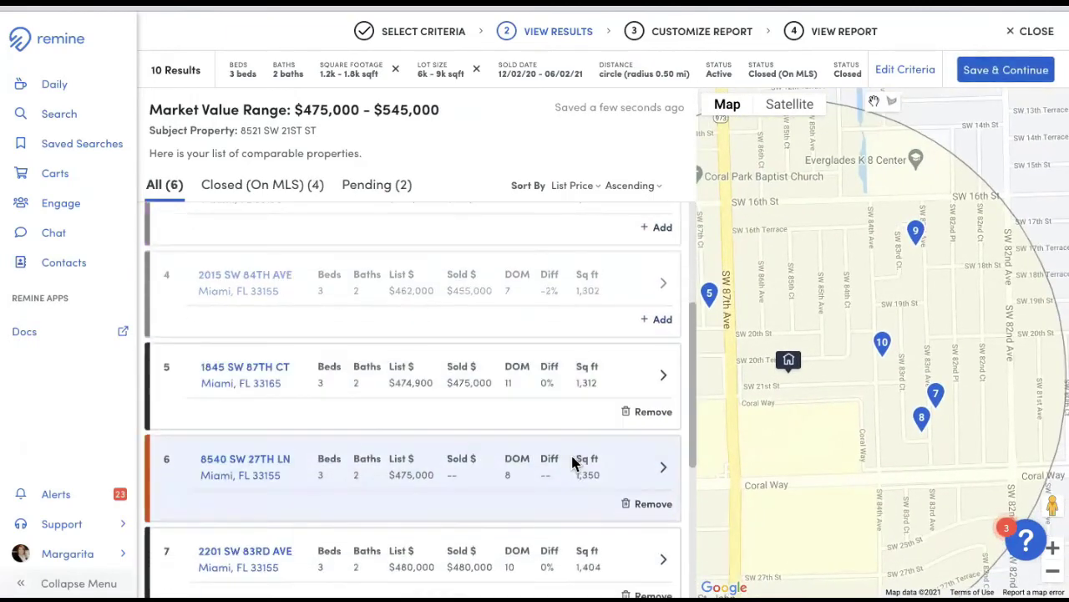
pyautogui.scroll(-3, 568, 460)
pyautogui.scroll(1, 347, 358)
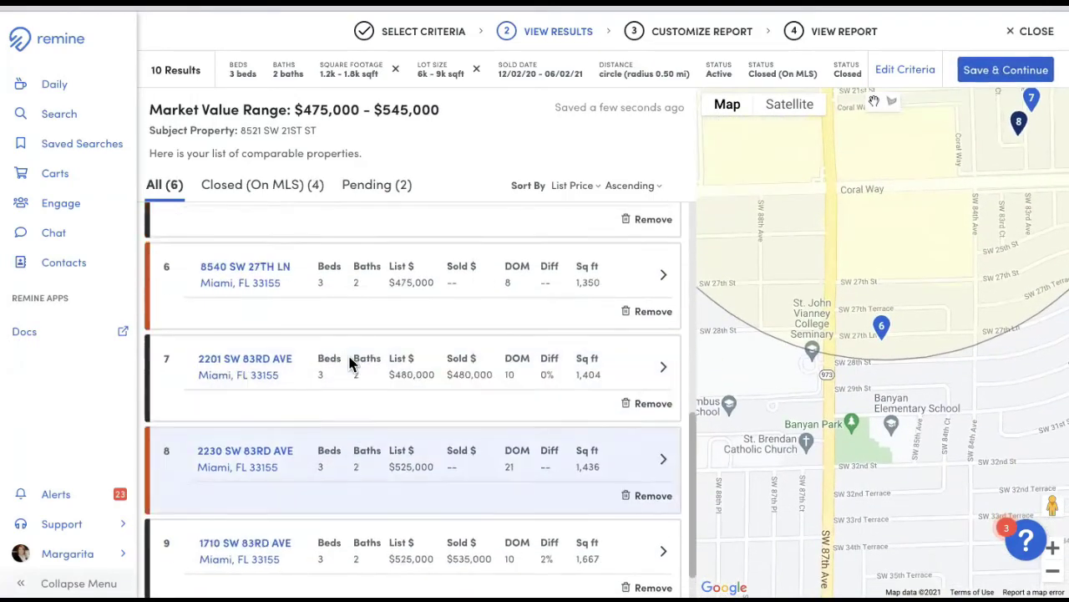
pyautogui.scroll(1, 350, 361)
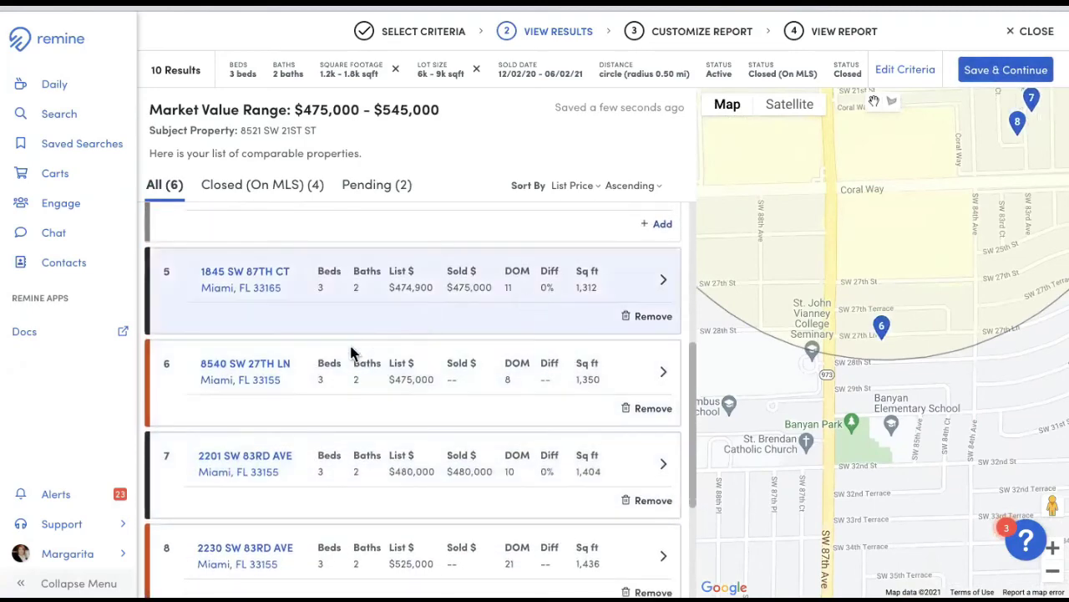
pyautogui.click(646, 421)
pyautogui.click(647, 503)
pyautogui.scroll(-3, 635, 497)
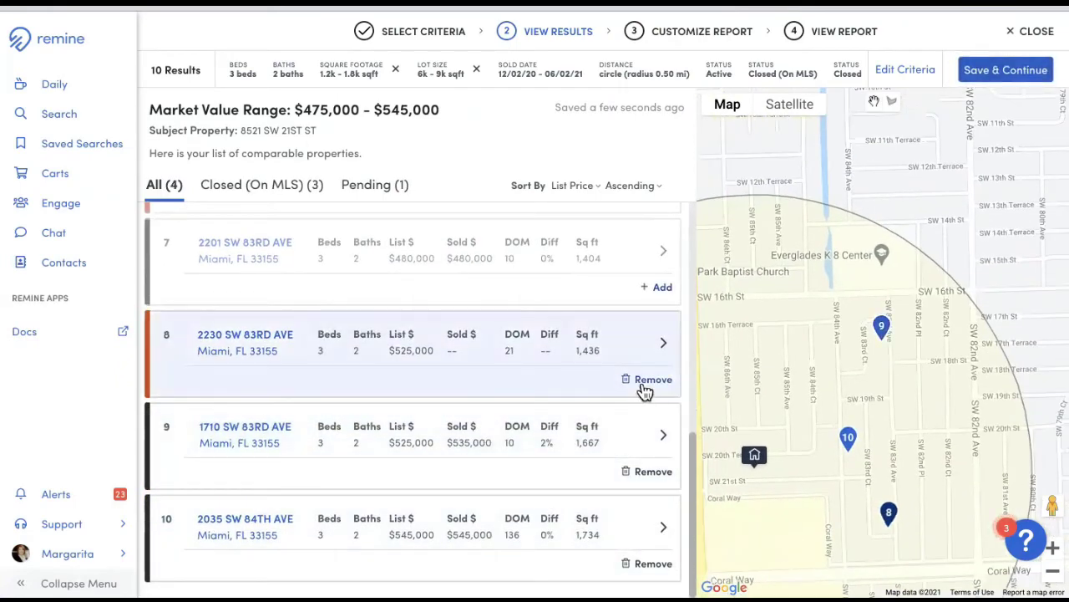
pyautogui.click(645, 382)
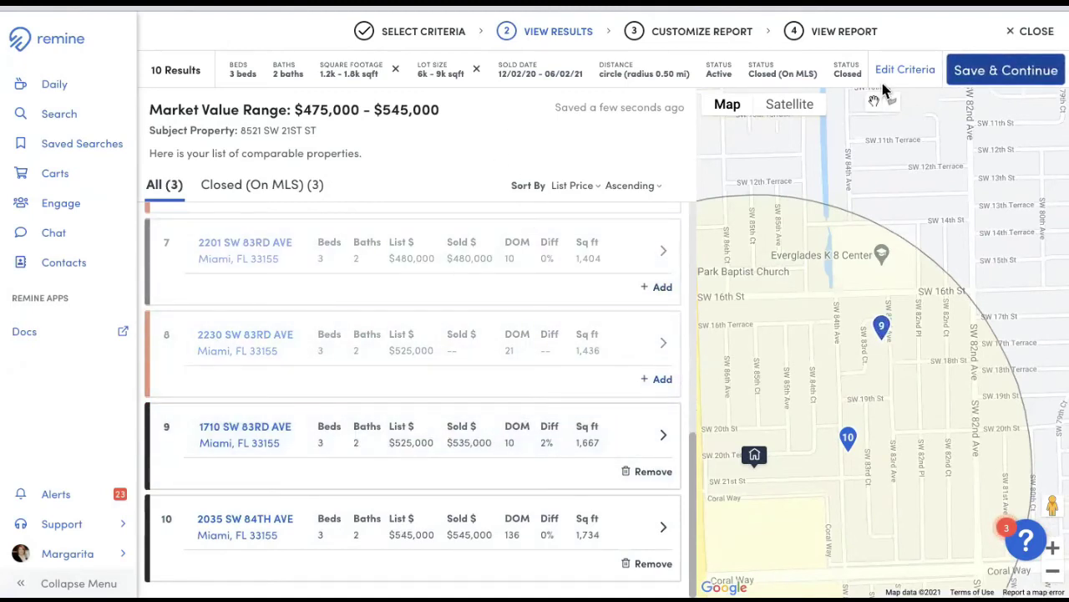
pyautogui.click(1002, 77)
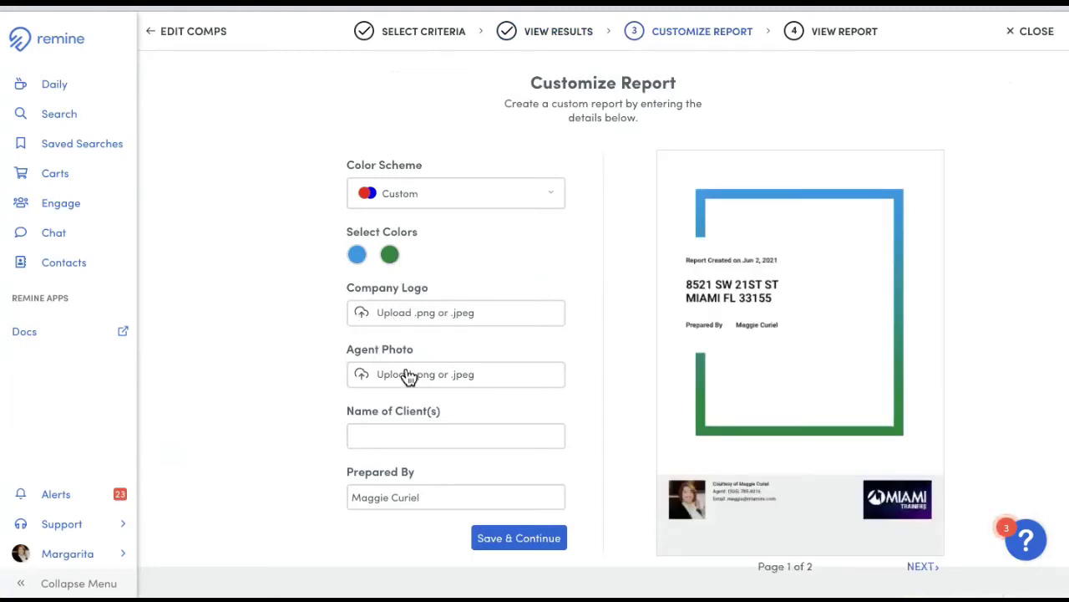
# - Enter the client's name in the Name of Client(s) field and save the report details
pyautogui.click(451, 433)
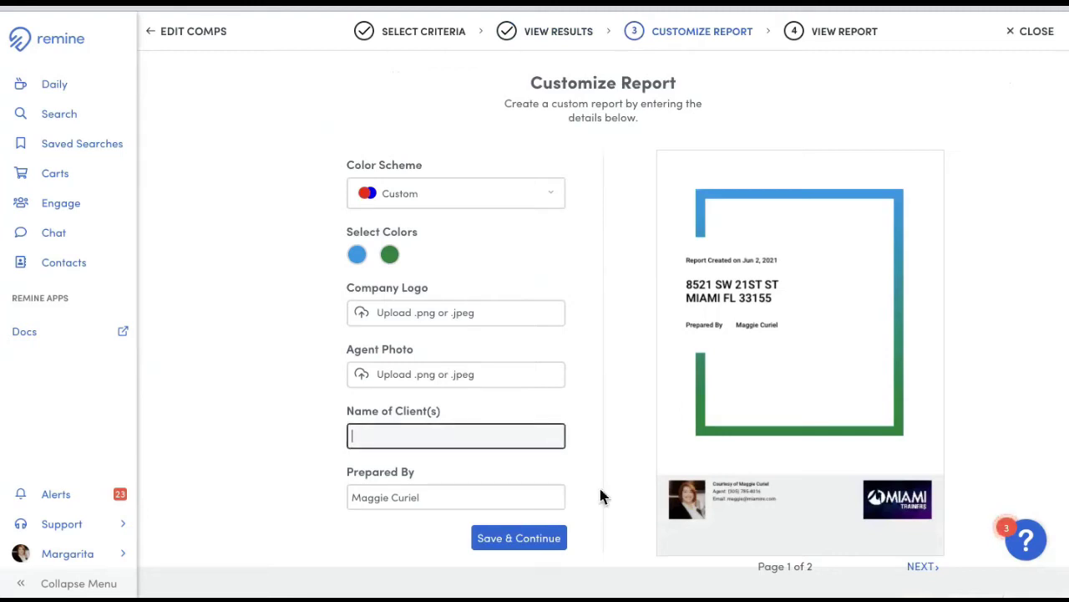
pyautogui.write('co')
pyautogui.click(523, 541)
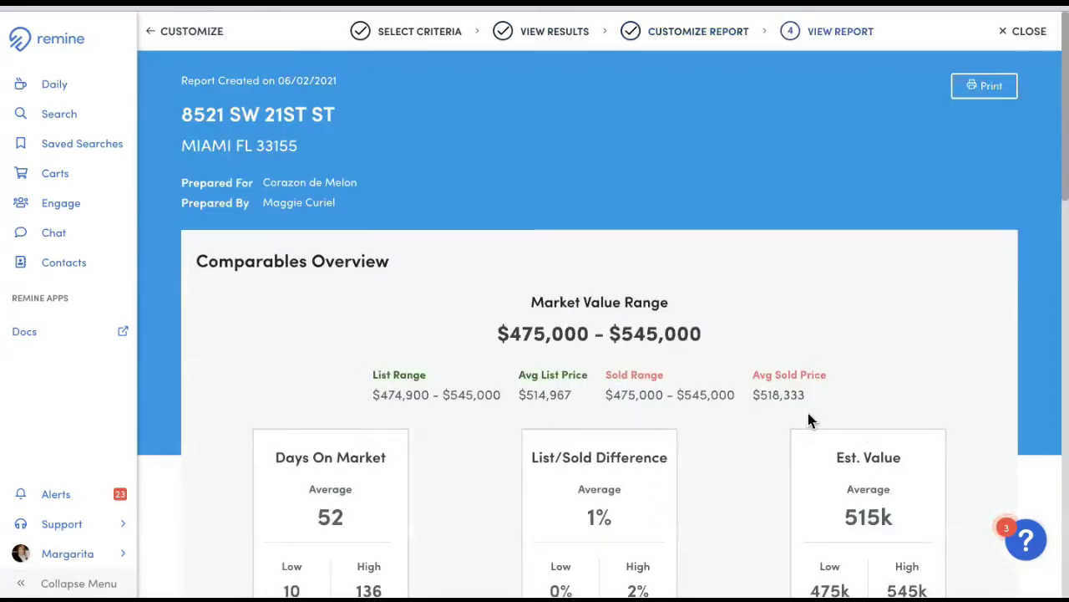
pyautogui.scroll(-1, 816, 322)
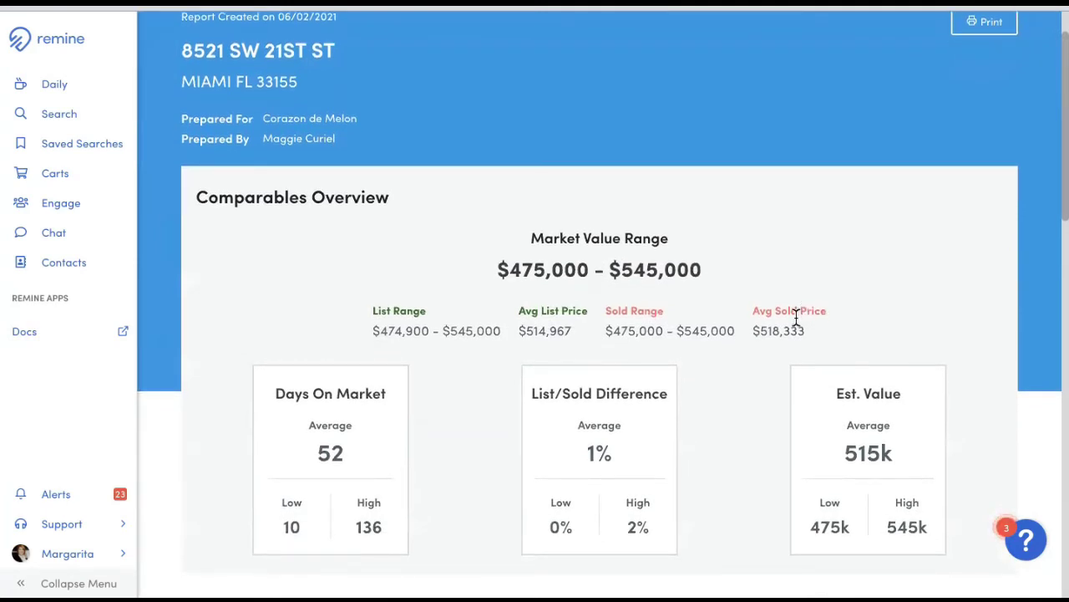
pyautogui.scroll(-2, 794, 314)
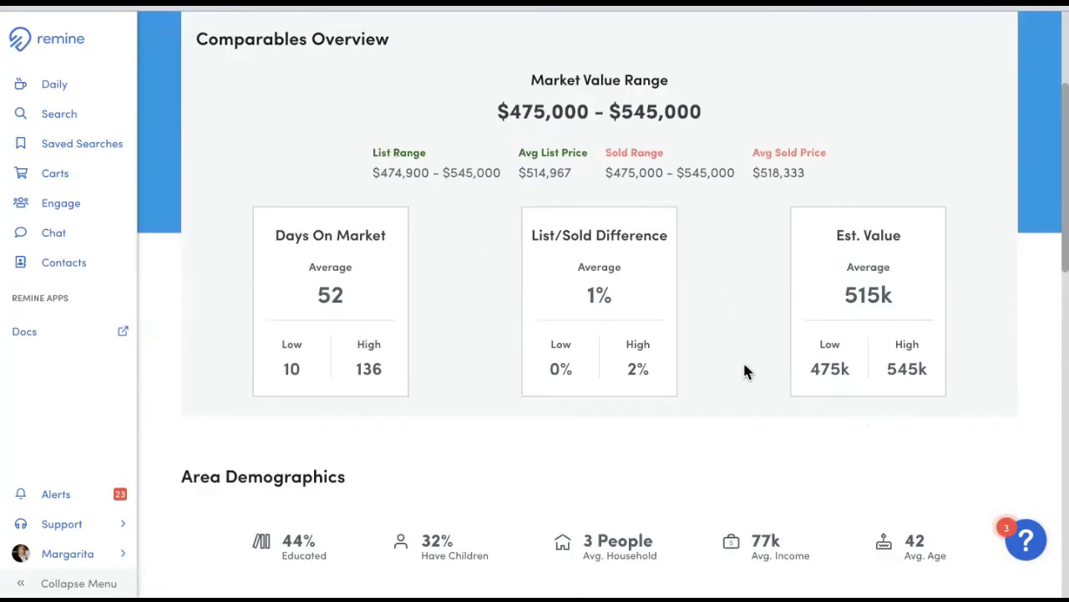
pyautogui.scroll(-3, 746, 372)
pyautogui.scroll(-2, 693, 351)
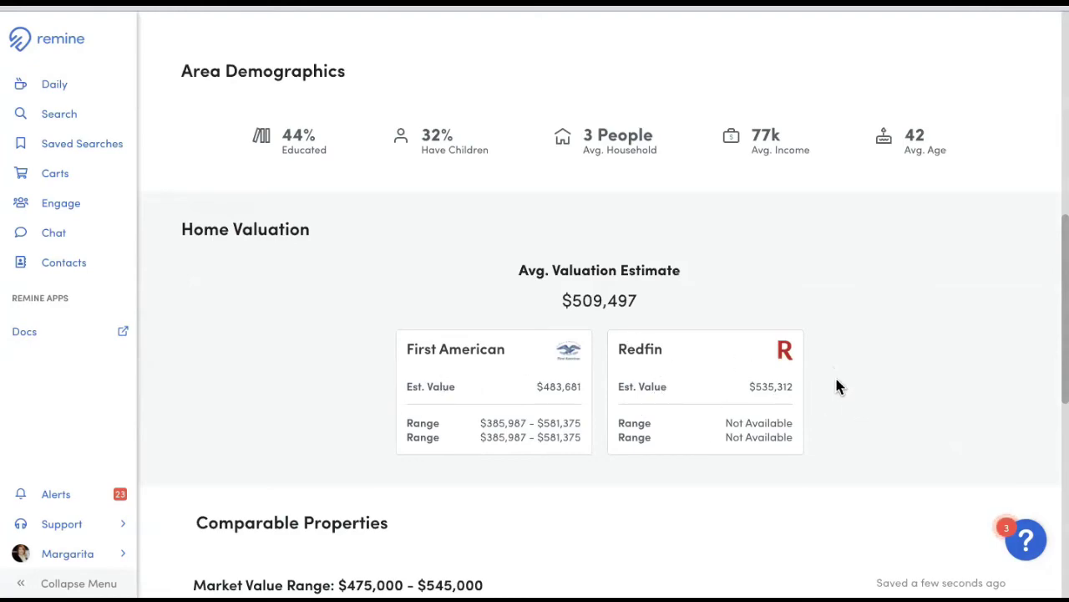
pyautogui.scroll(-2, 838, 382)
pyautogui.scroll(-5, 561, 403)
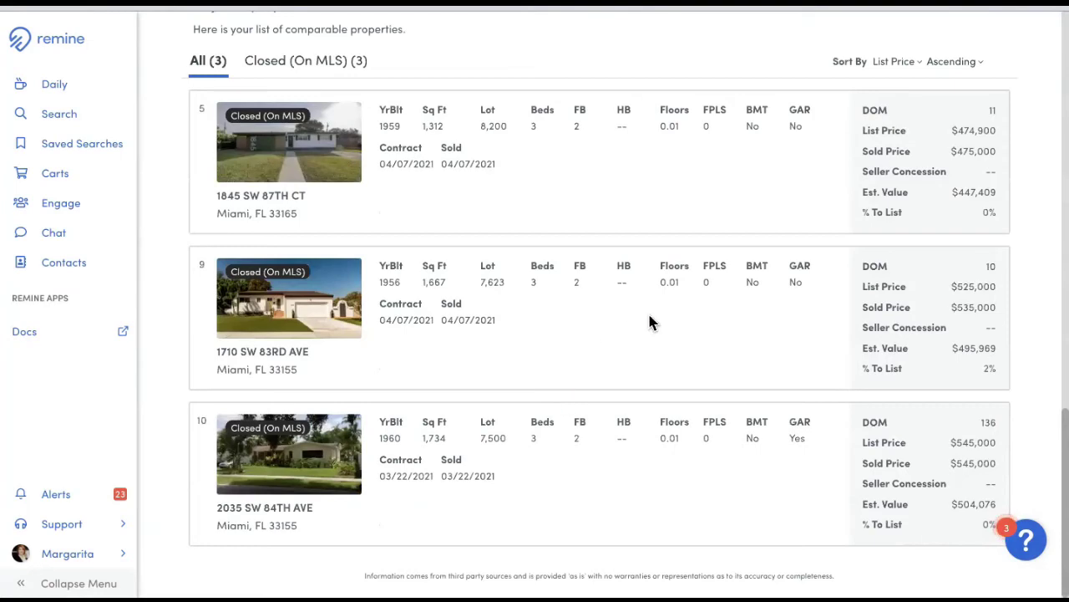
pyautogui.scroll(10, 650, 317)
pyautogui.scroll(4, 650, 318)
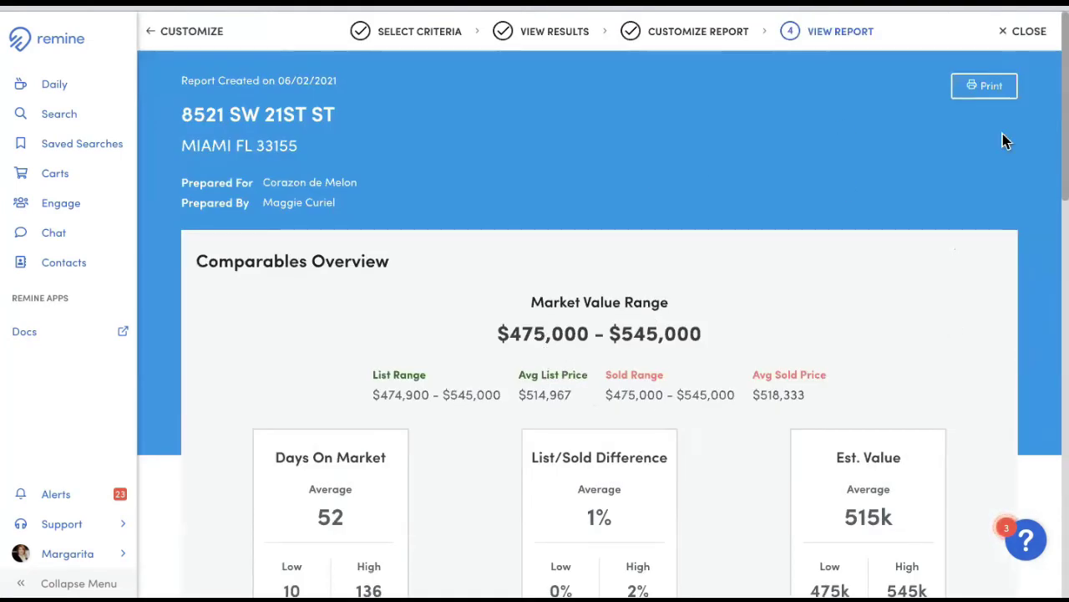
pyautogui.click(990, 92)
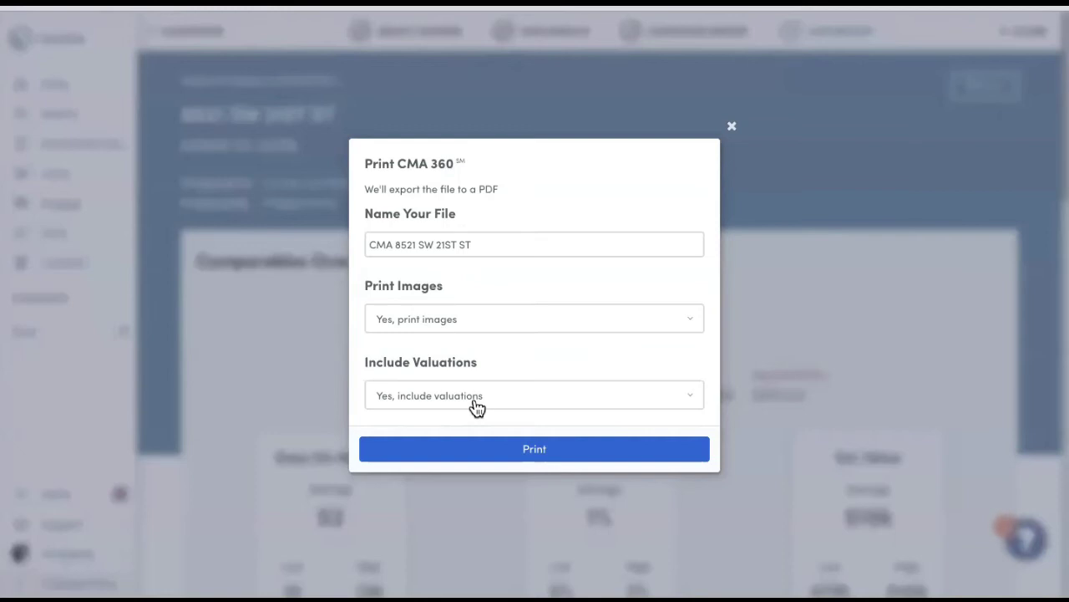
pyautogui.click(532, 451)
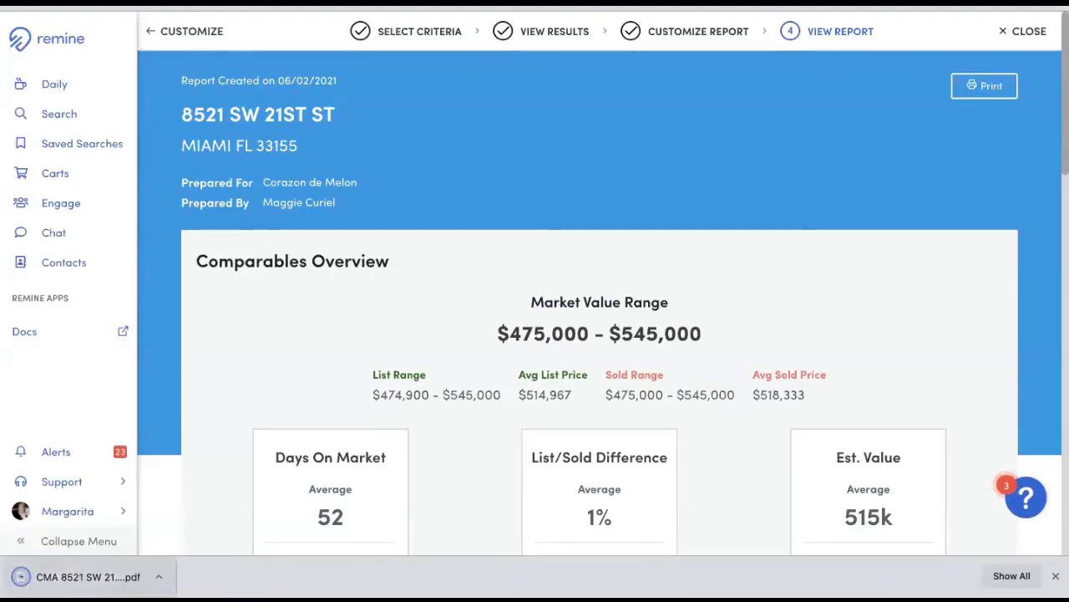
pyautogui.click(67, 577)
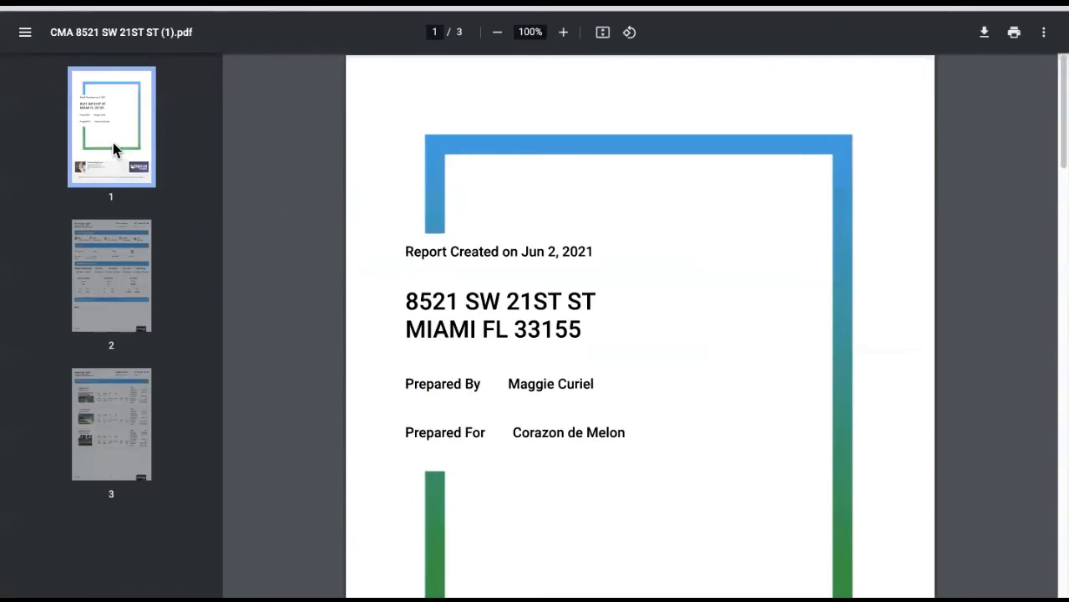
# - Look over pages 1–3 of the CMA PDF, including the comparables page, then close it
pyautogui.scroll(-1, 530, 234)
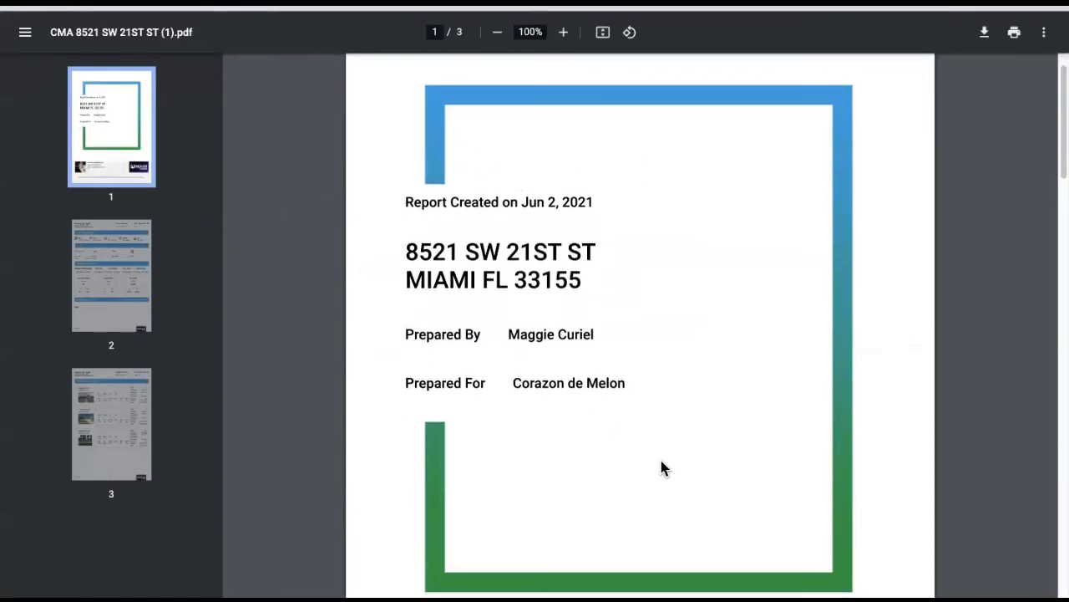
pyautogui.scroll(-5, 662, 467)
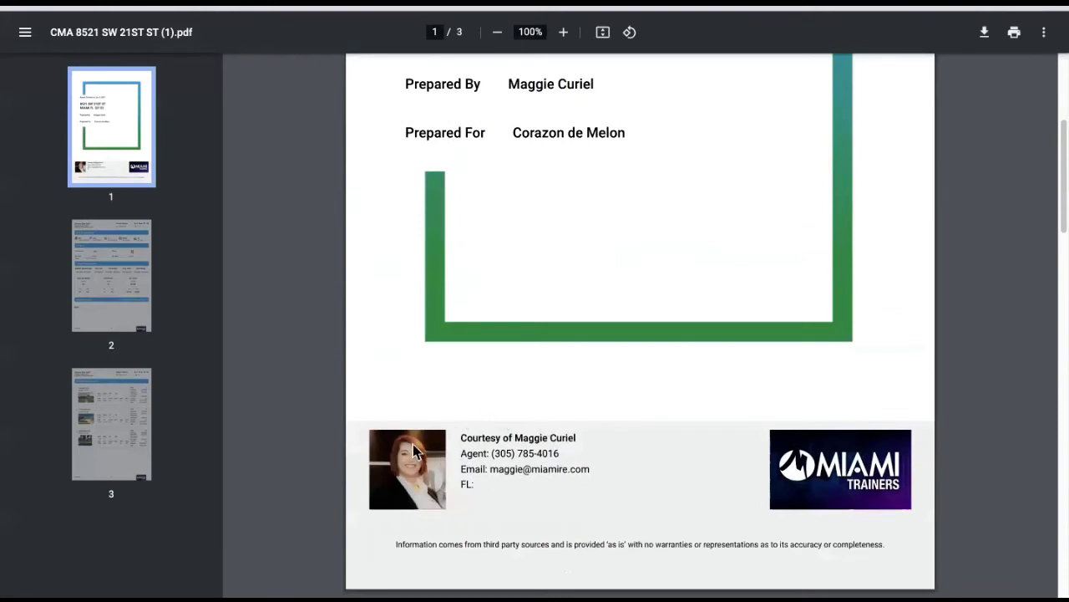
pyautogui.click(120, 294)
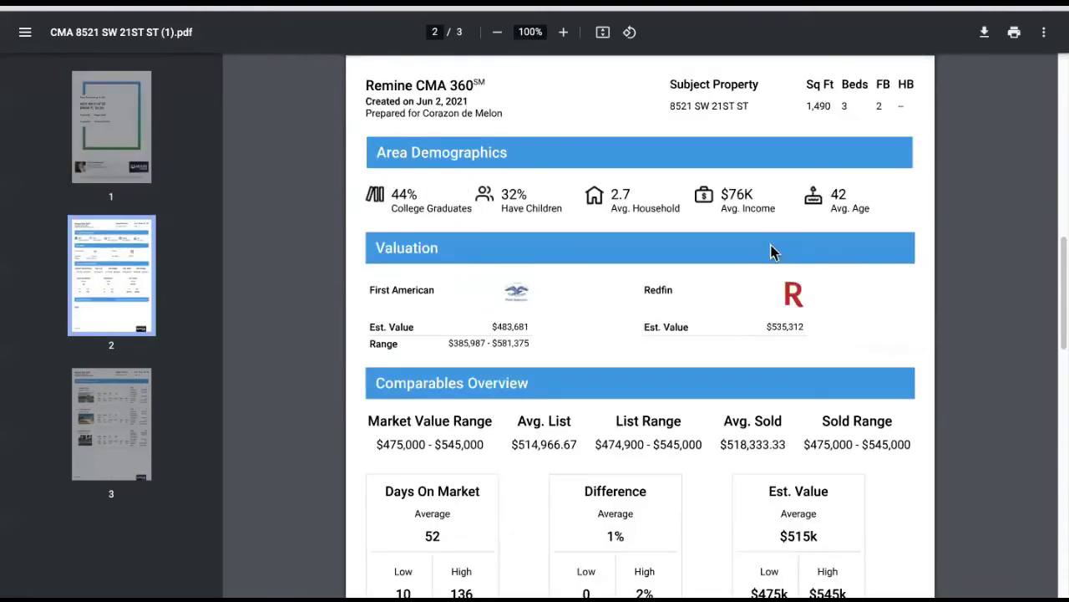
pyautogui.scroll(-1, 424, 311)
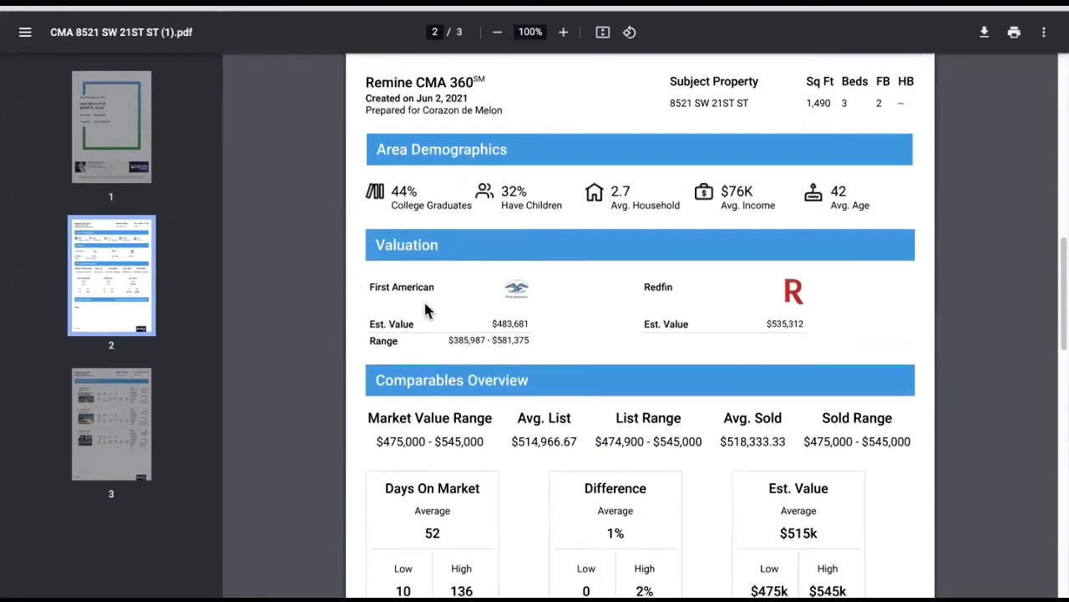
pyautogui.scroll(-4, 430, 308)
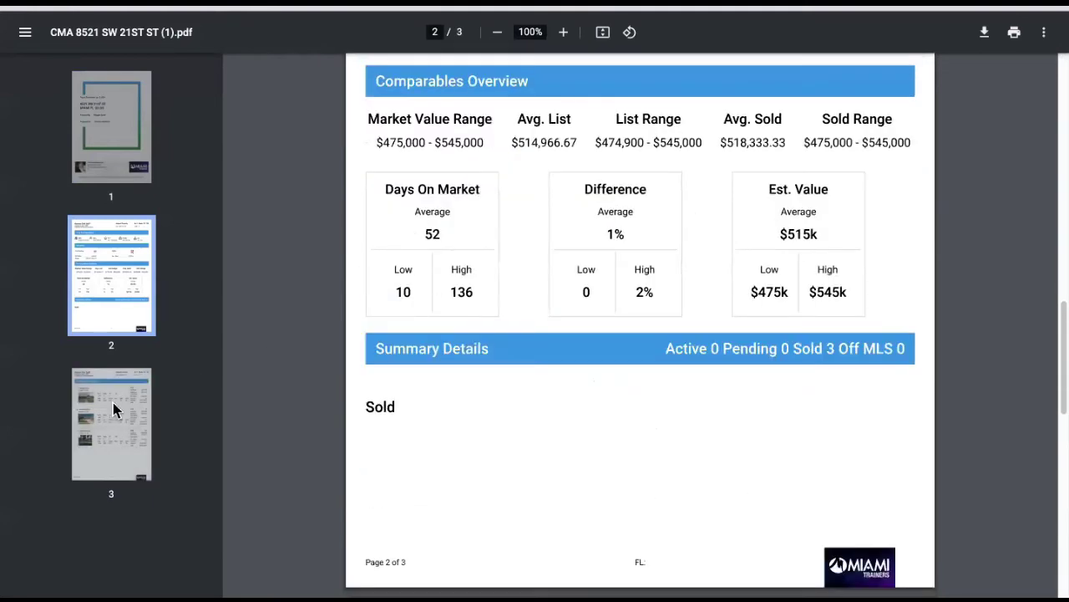
pyautogui.click(113, 403)
pyautogui.scroll(-2, 804, 428)
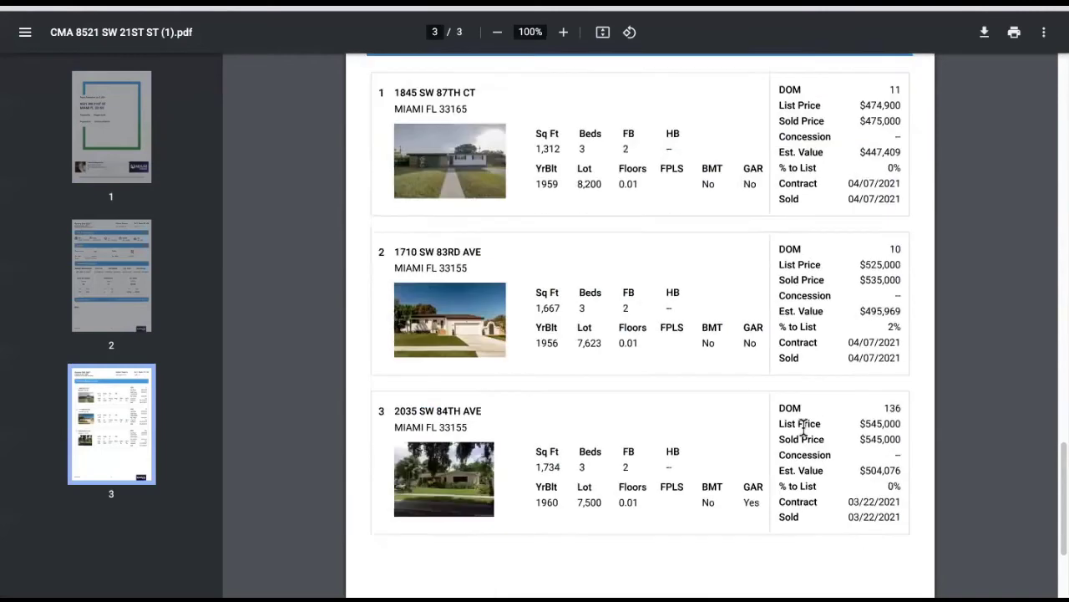
pyautogui.scroll(-2, 806, 430)
pyautogui.scroll(16, 800, 418)
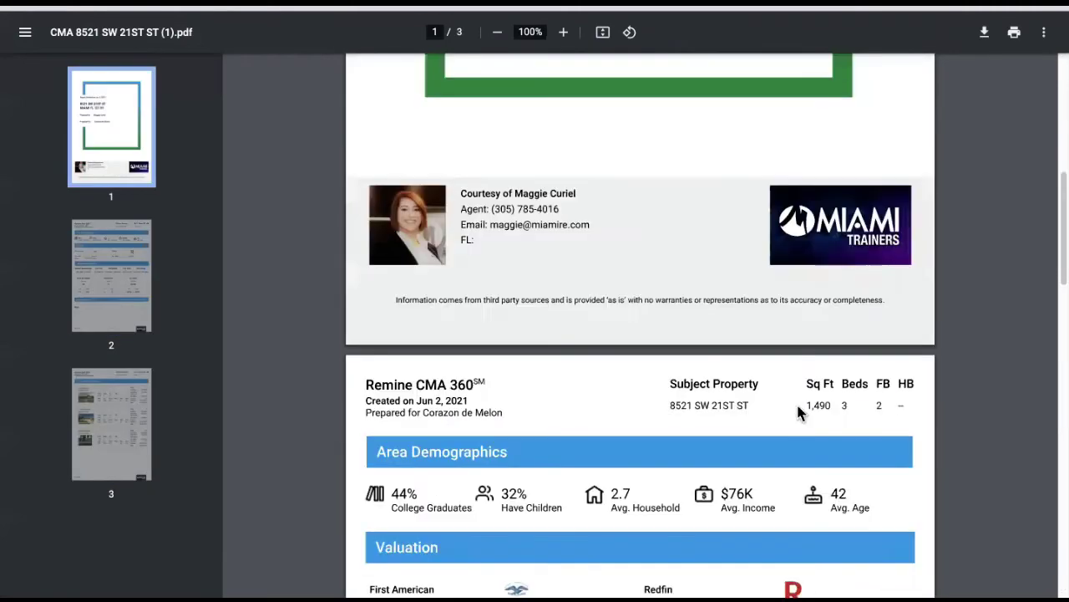
pyautogui.scroll(6, 785, 397)
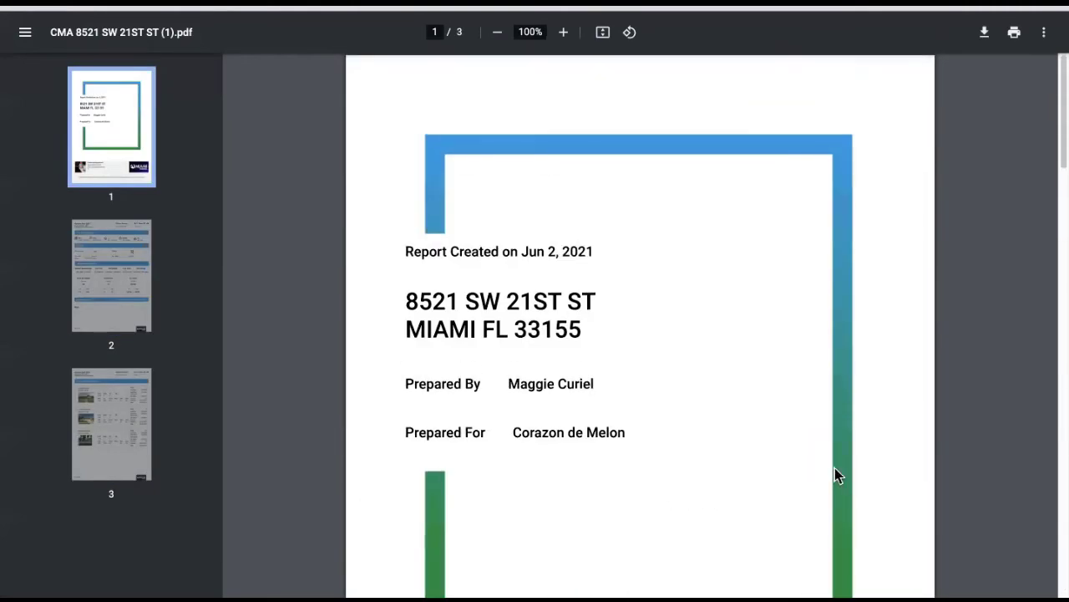
pyautogui.hotkey('ctrl', 'w')
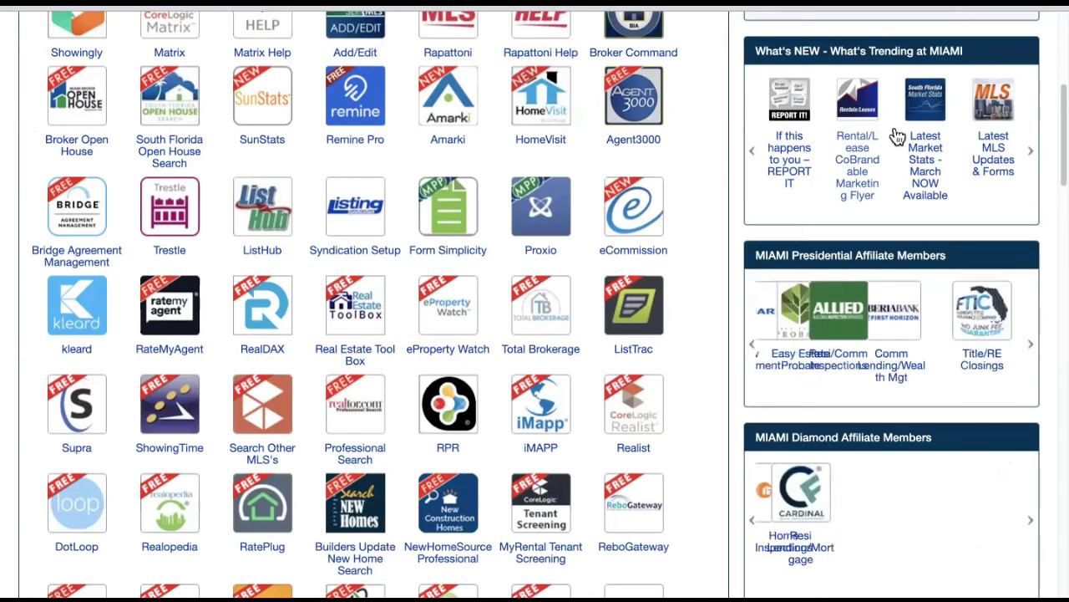
# - Launch RPR from the MIAMI Realtors member apps
pyautogui.click(450, 418)
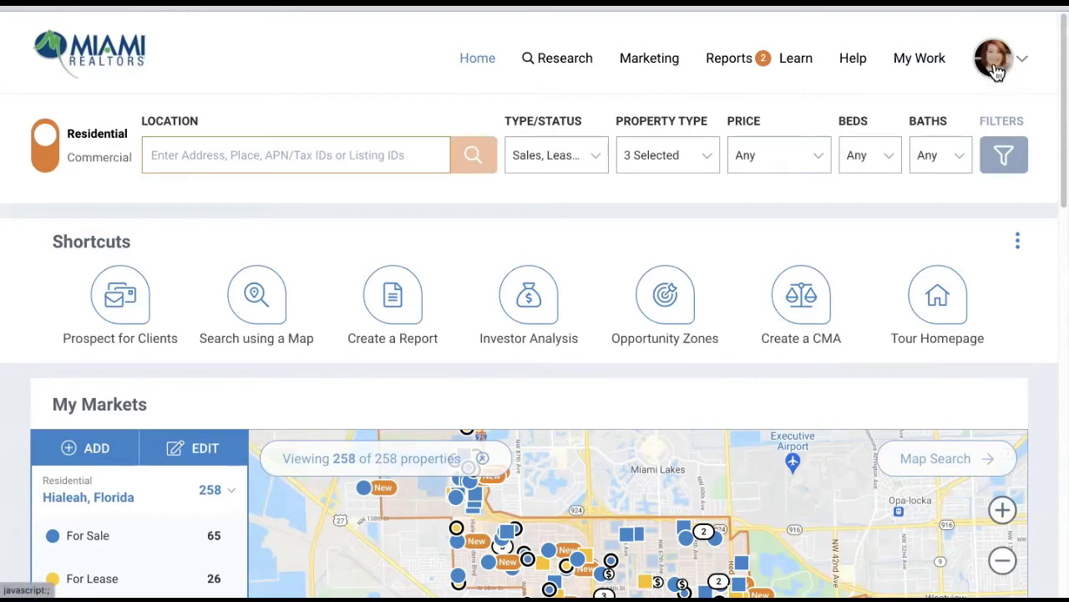
# - Look over the account profile page, then return to the RPR home dashboard
pyautogui.click(996, 71)
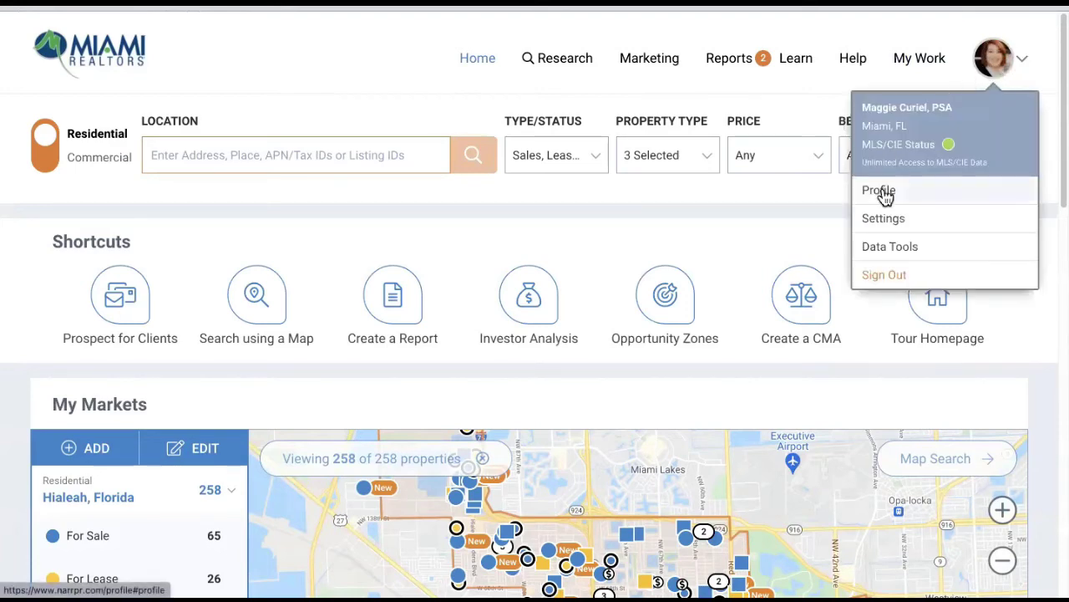
pyautogui.click(881, 191)
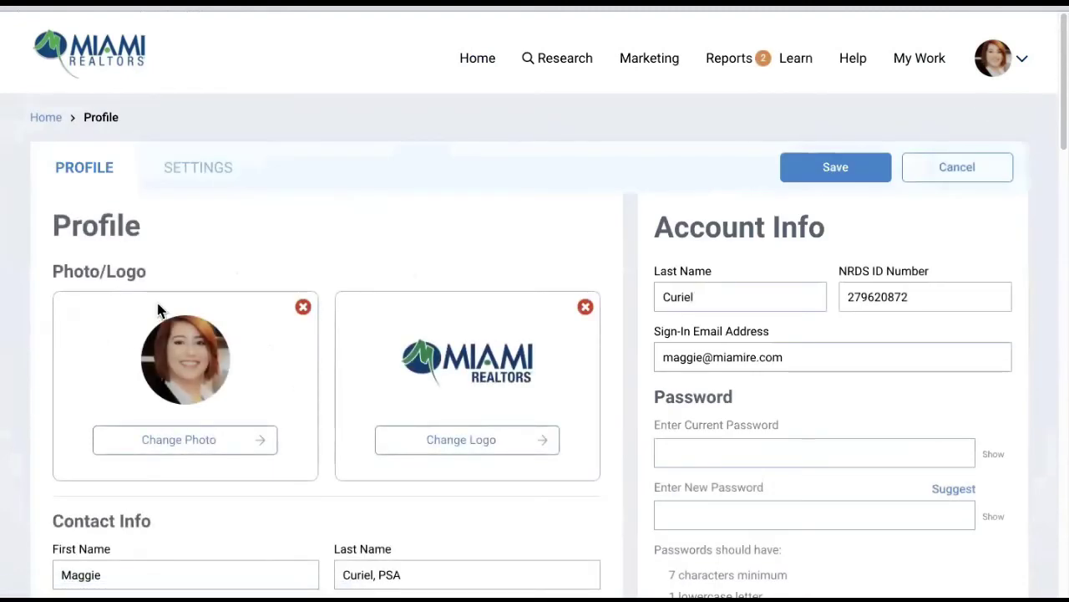
pyautogui.scroll(-6, 398, 410)
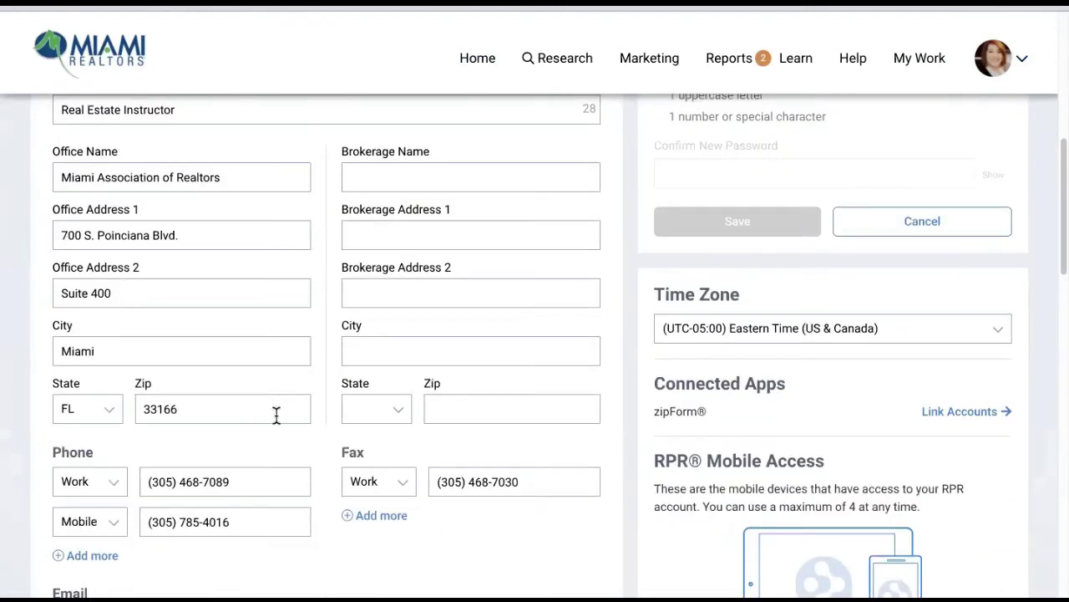
pyautogui.scroll(-1, 343, 424)
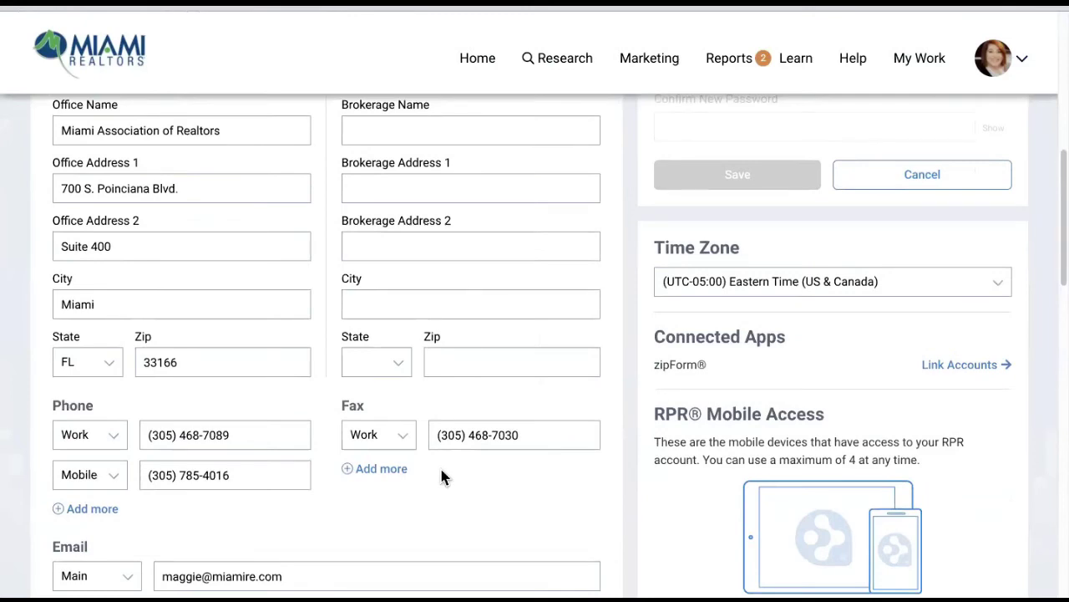
pyautogui.scroll(-5, 440, 467)
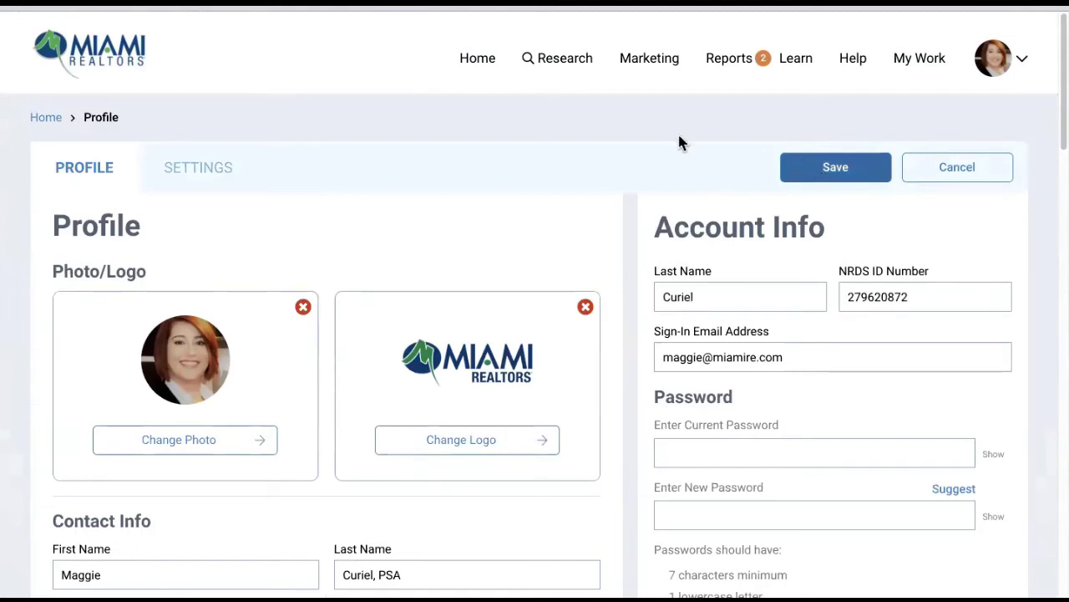
pyautogui.click(473, 63)
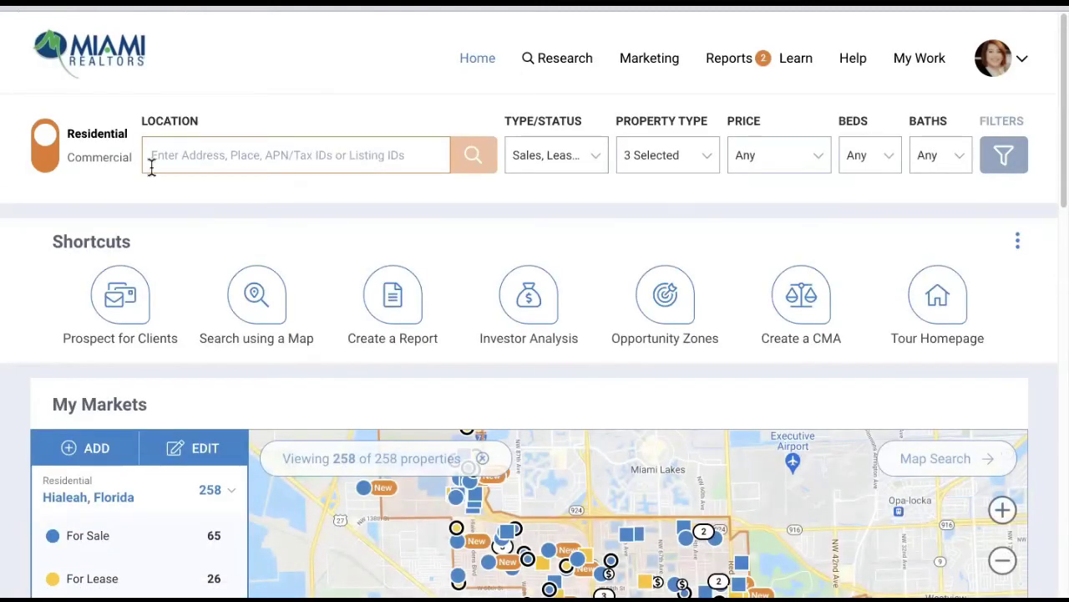
pyautogui.click(209, 163)
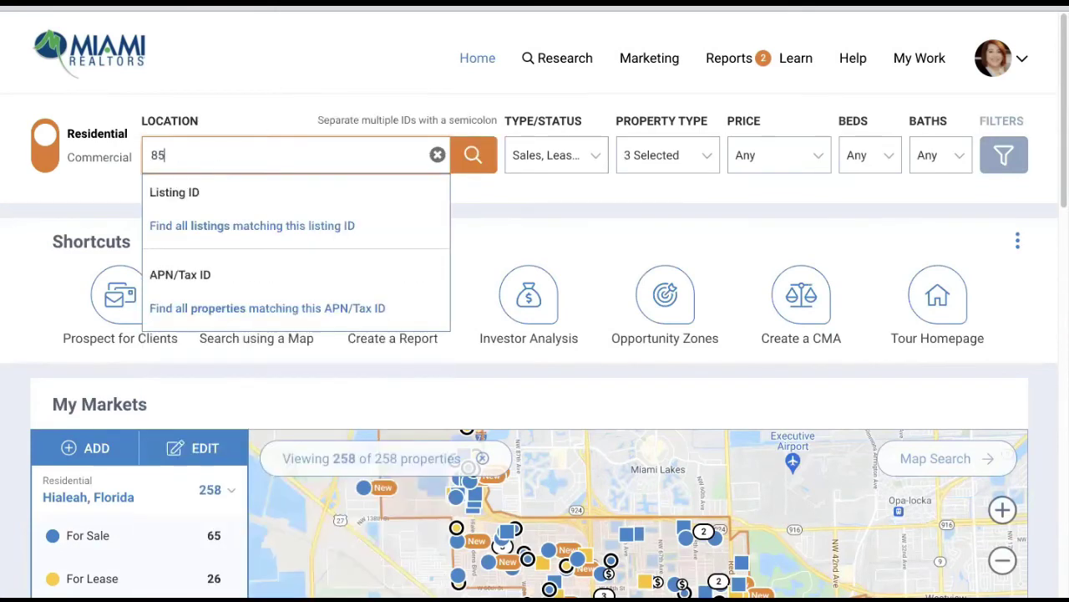
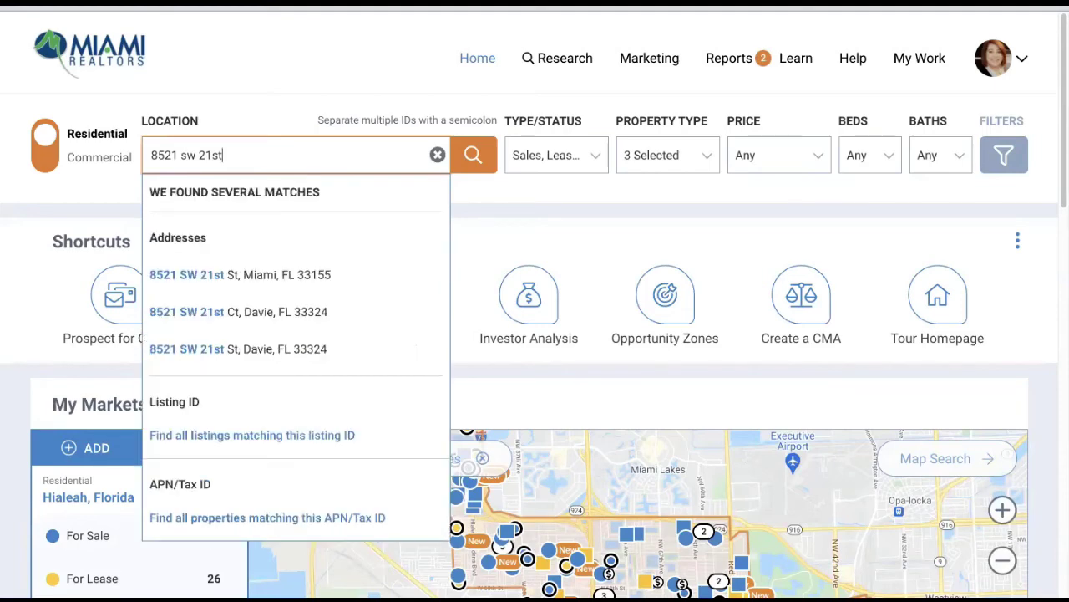
pyautogui.click(203, 277)
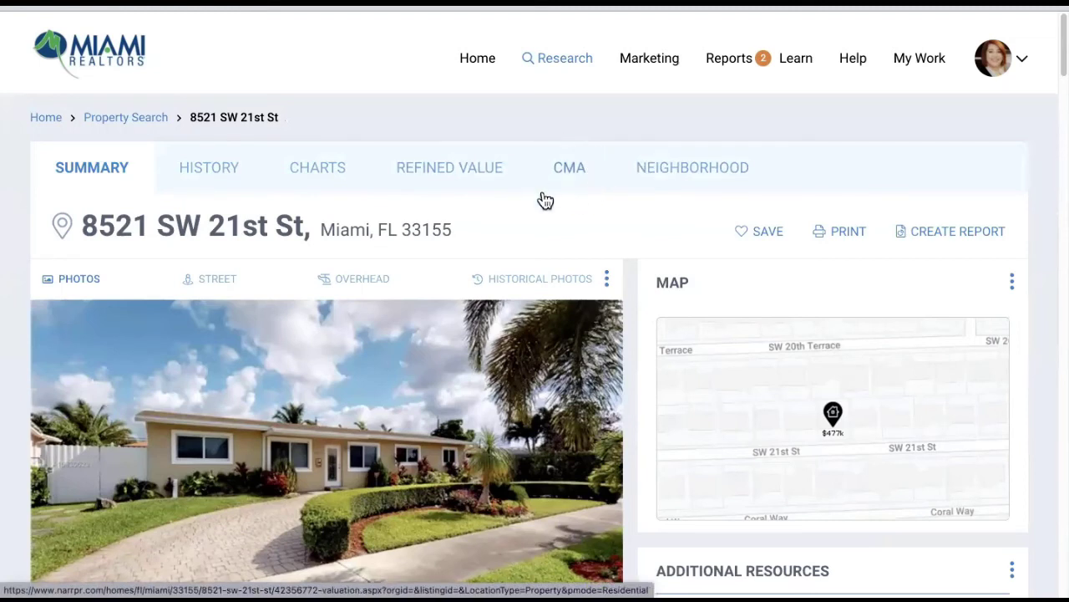
pyautogui.click(573, 178)
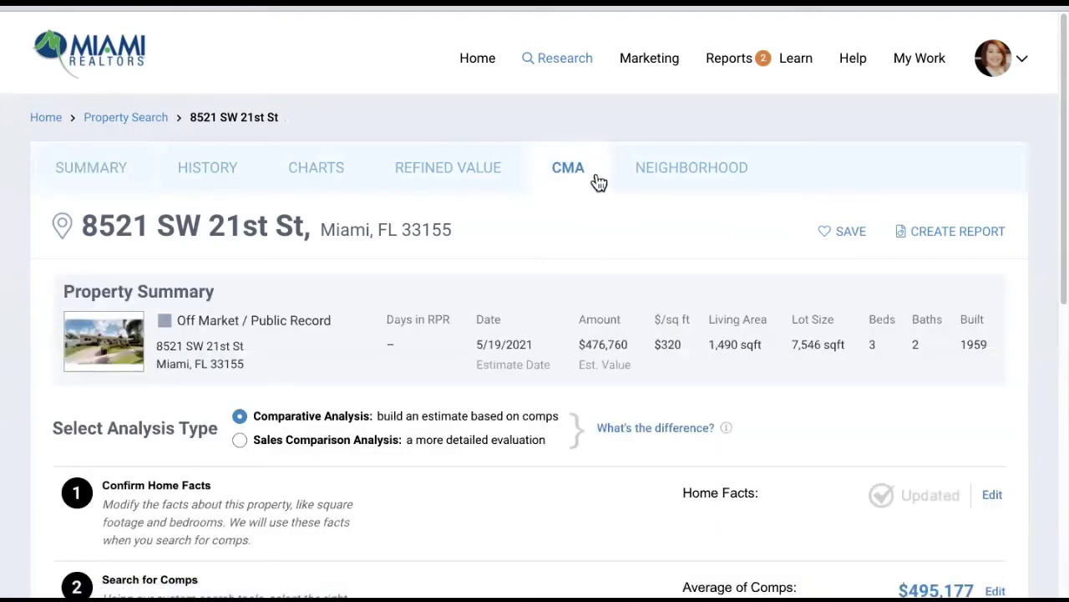
# - Clear the previous analysis and start over, then view and close the 'What's the difference?' video
pyautogui.scroll(-7, 743, 325)
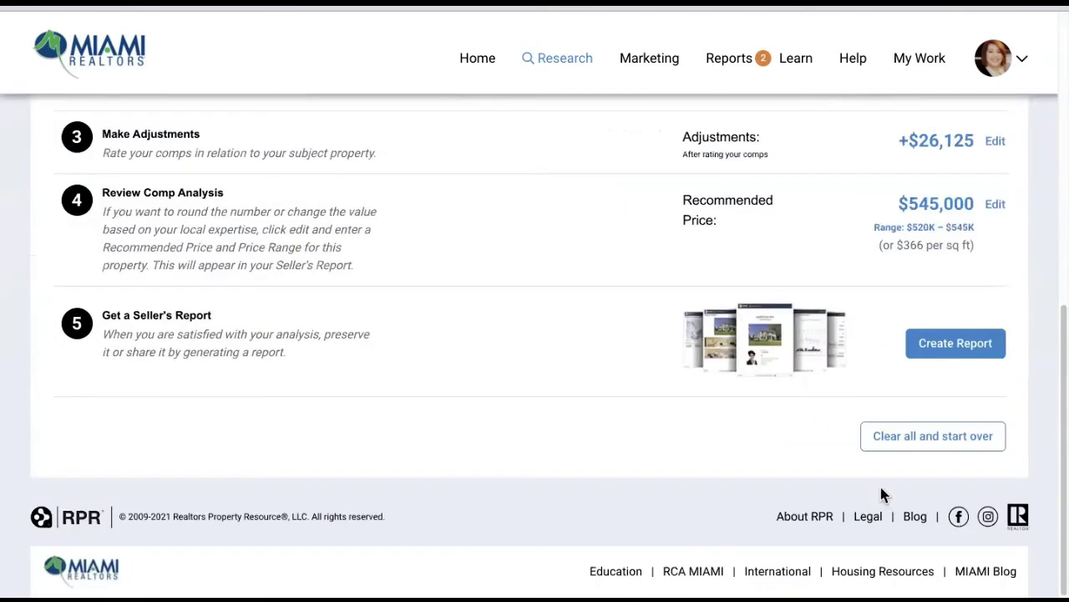
pyautogui.click(899, 444)
pyautogui.click(575, 369)
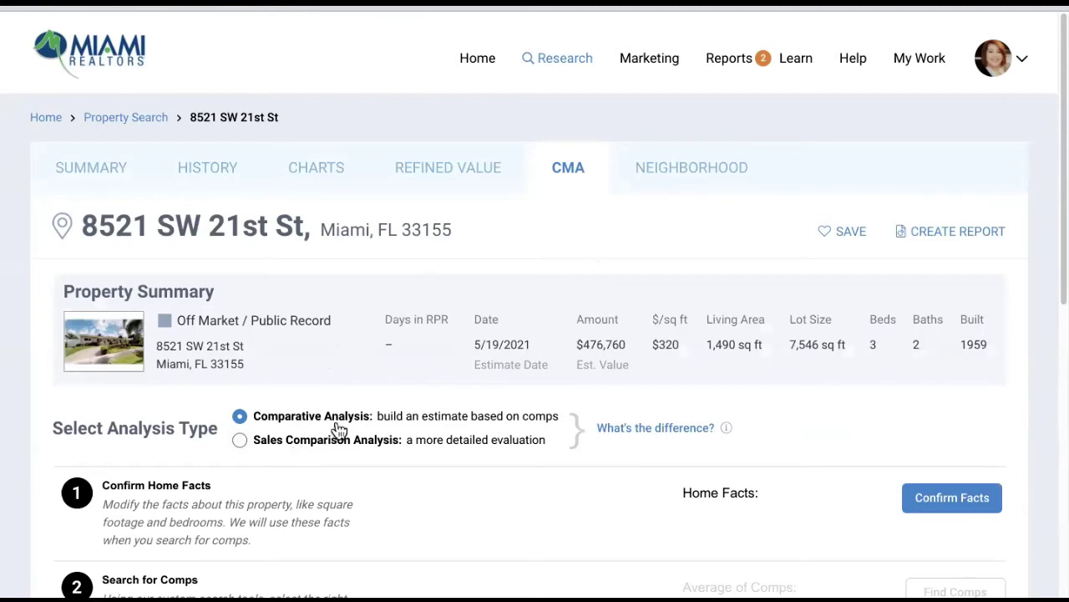
pyautogui.click(637, 430)
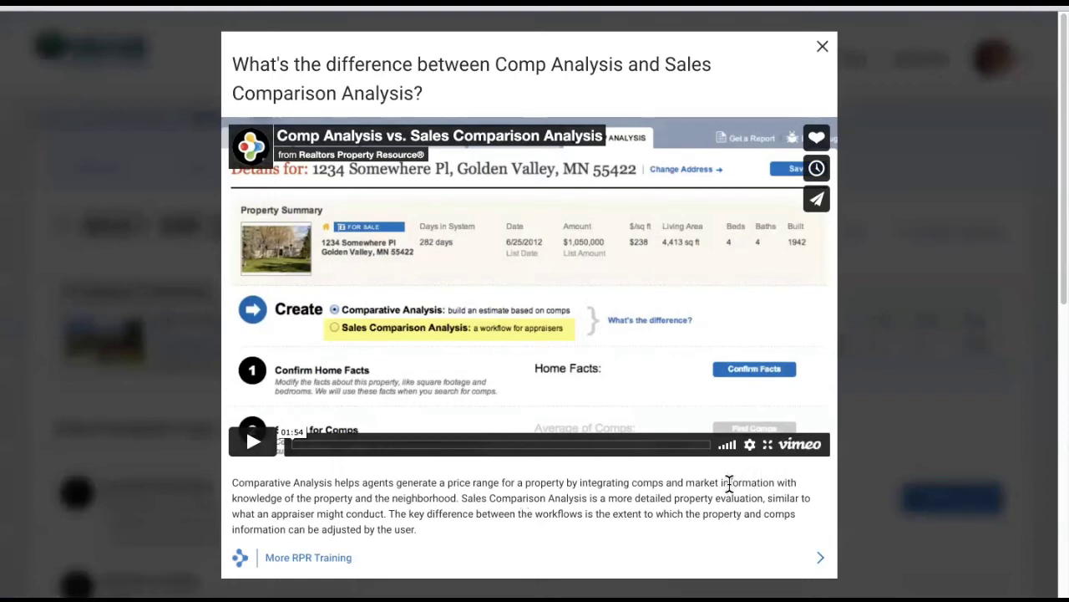
pyautogui.click(821, 50)
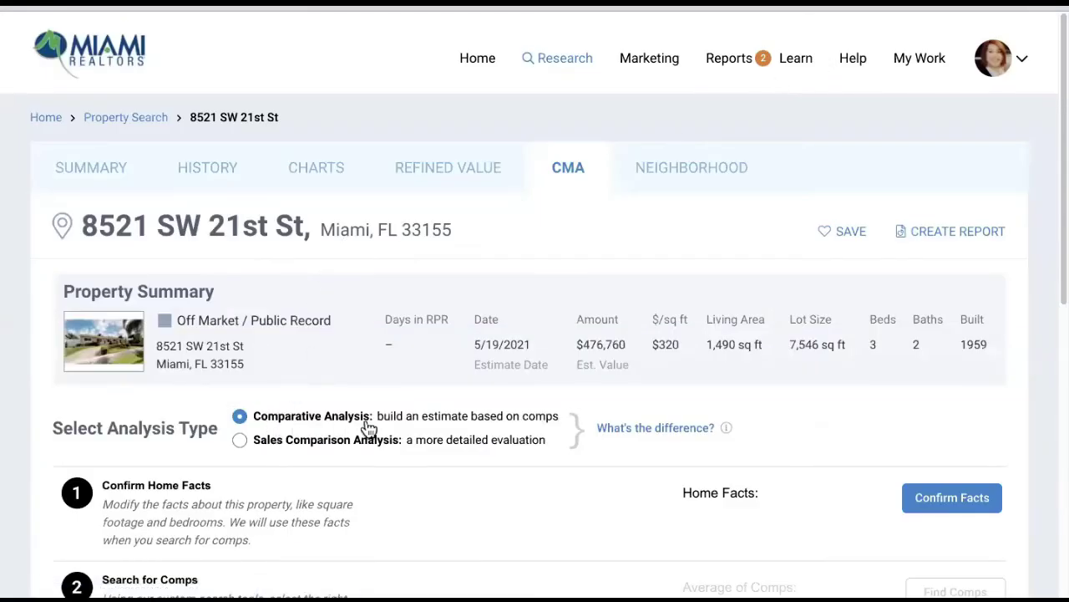
pyautogui.scroll(-2, 626, 459)
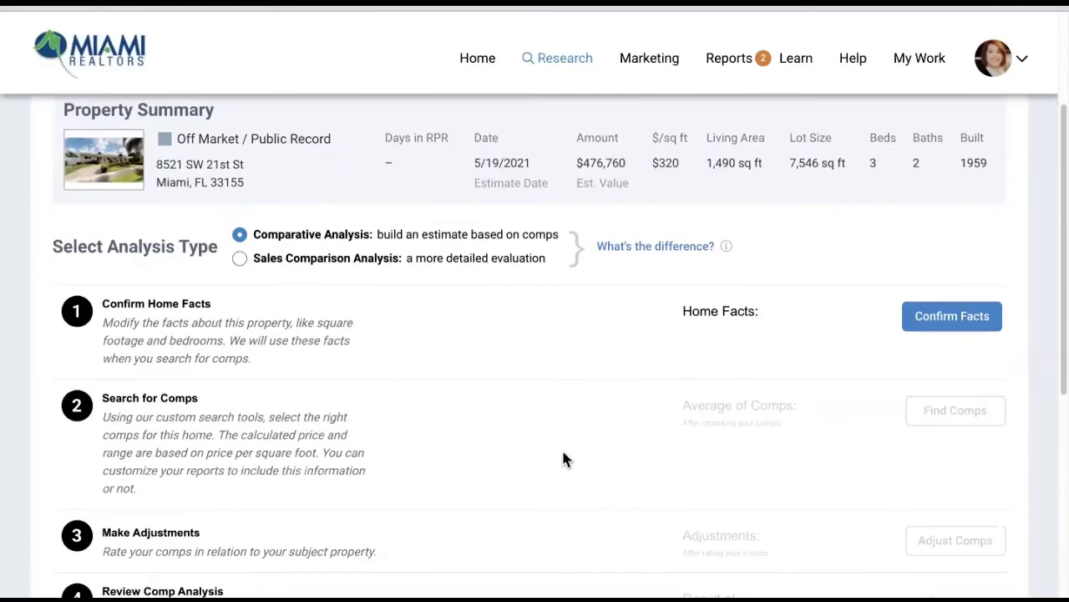
pyautogui.scroll(-1, 565, 451)
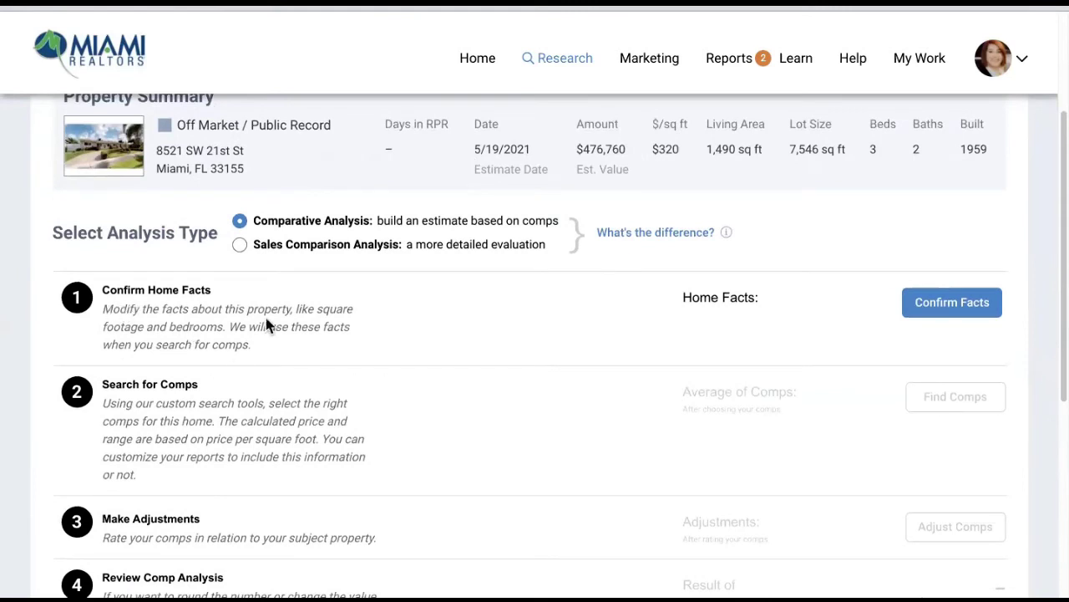
pyautogui.click(942, 314)
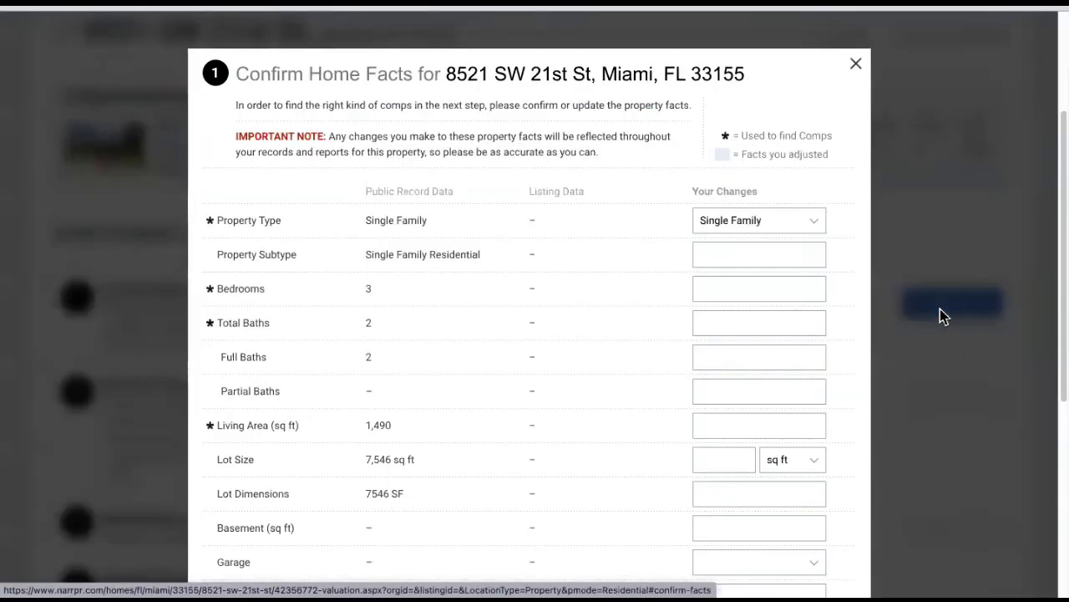
pyautogui.scroll(-4, 438, 382)
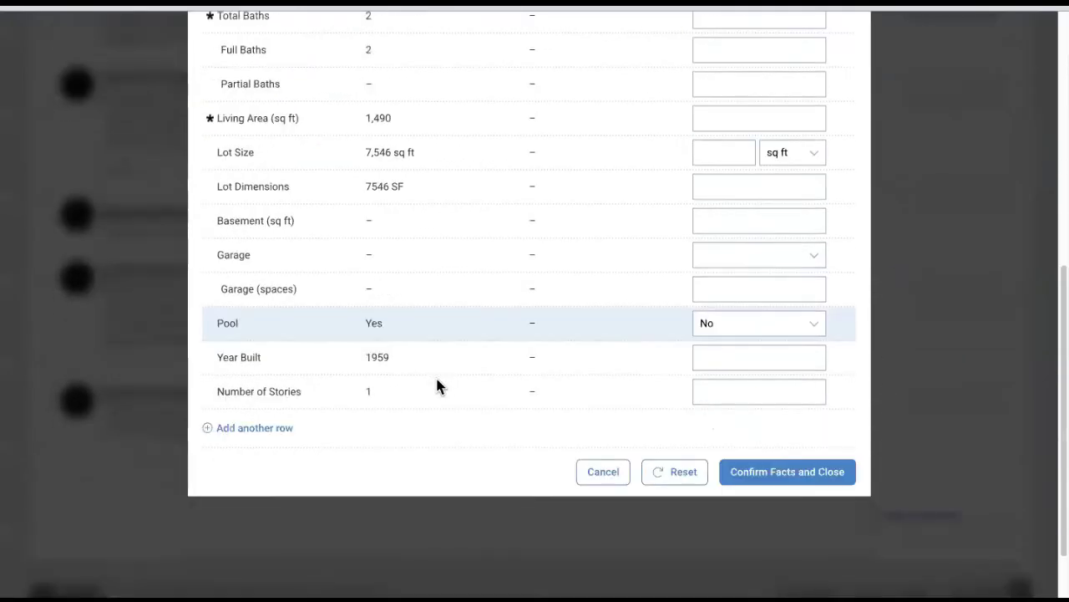
pyautogui.scroll(2, 437, 383)
pyautogui.scroll(1, 485, 380)
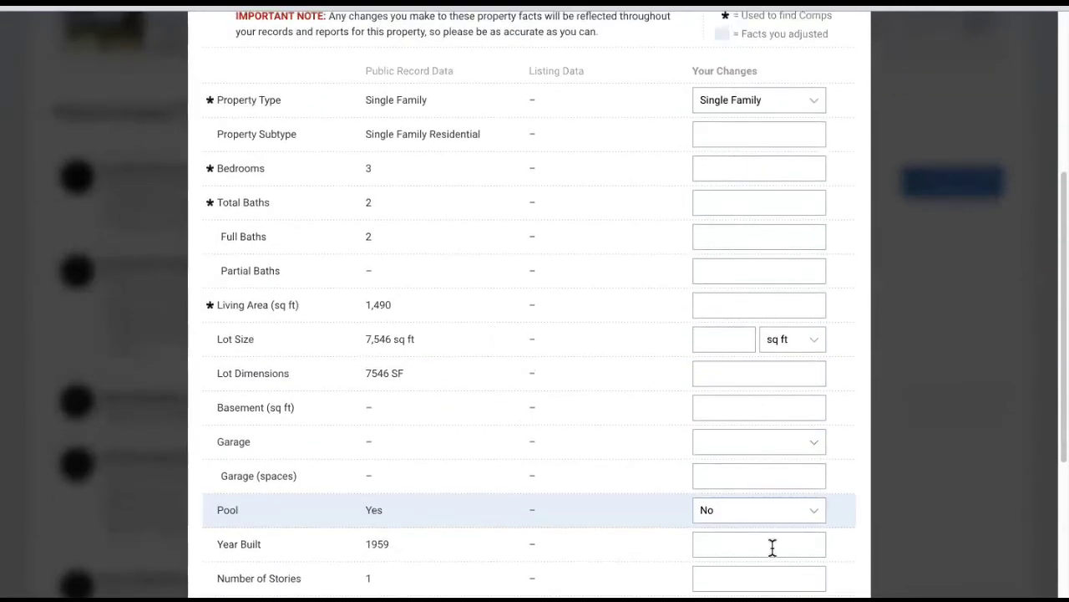
pyautogui.scroll(-3, 660, 426)
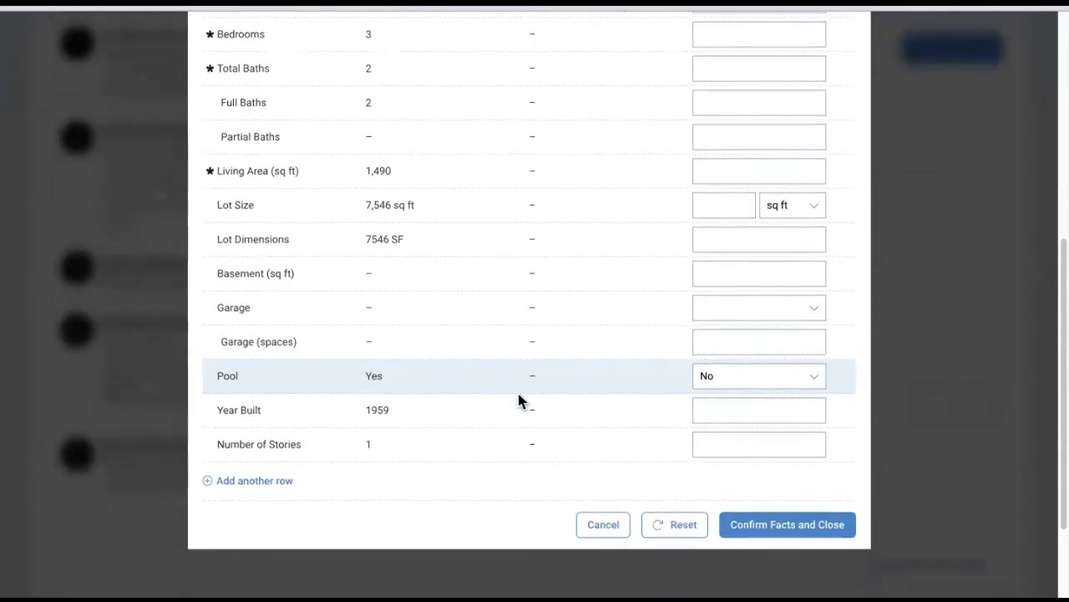
pyautogui.scroll(-1, 518, 396)
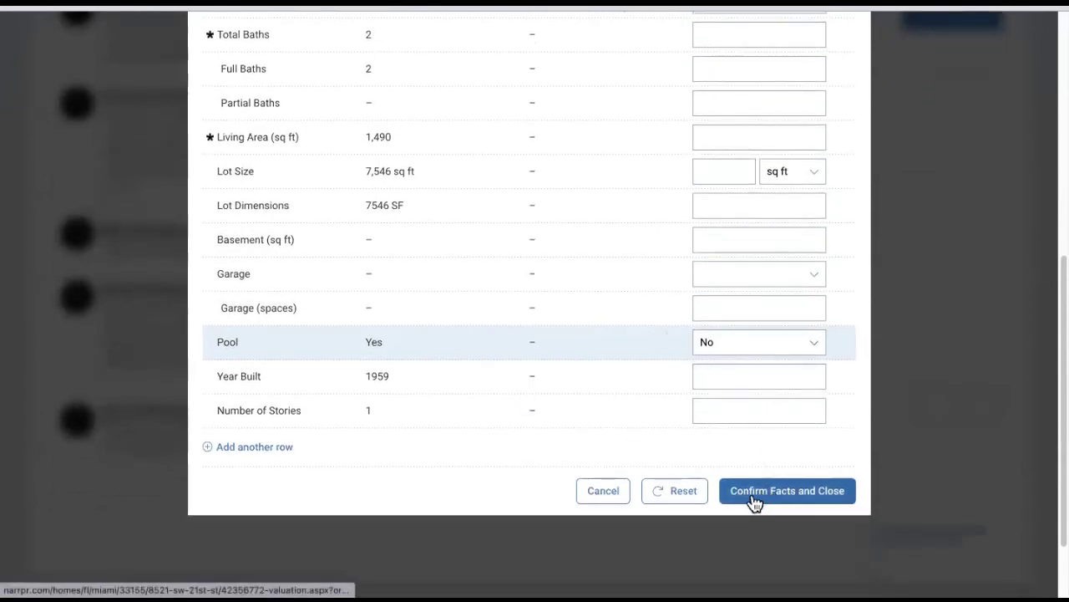
pyautogui.click(809, 502)
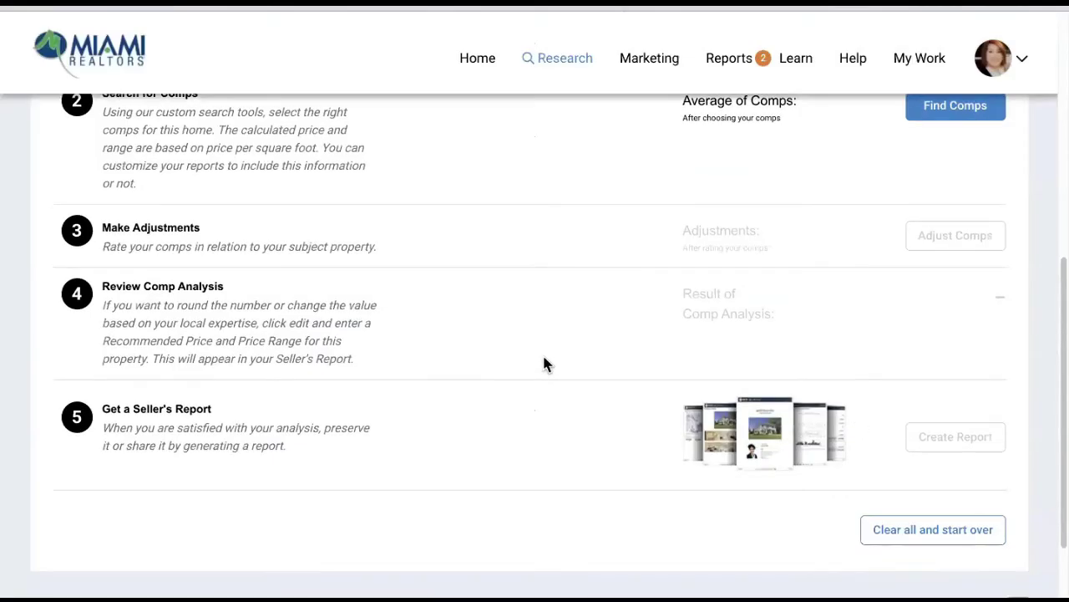
# - Start the comparable-property search and include Active Under Contract listings
pyautogui.scroll(-2, 542, 352)
pyautogui.scroll(-3, 292, 400)
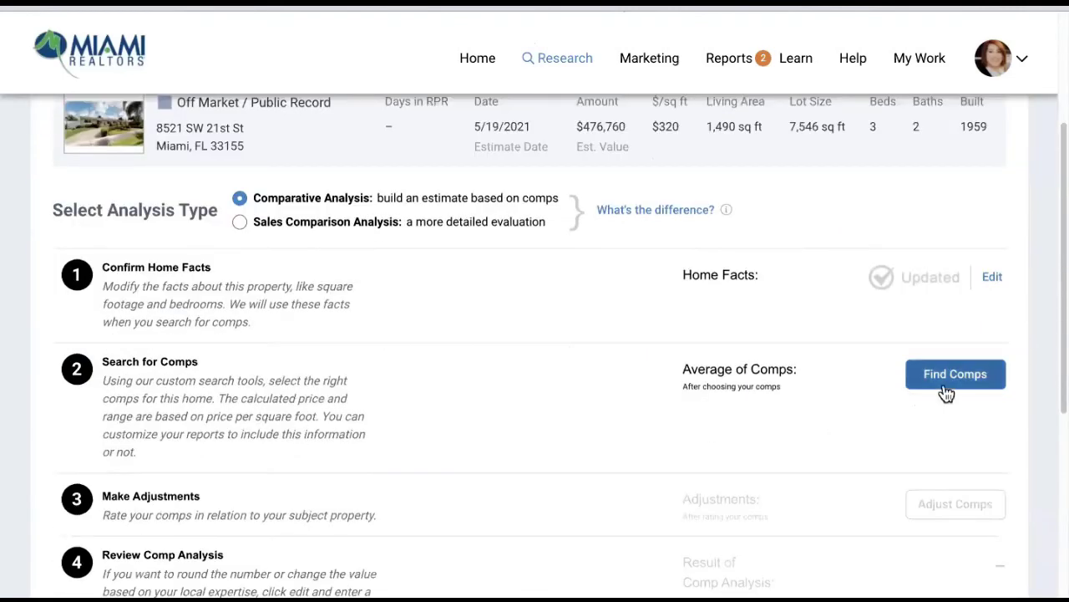
pyautogui.click(956, 380)
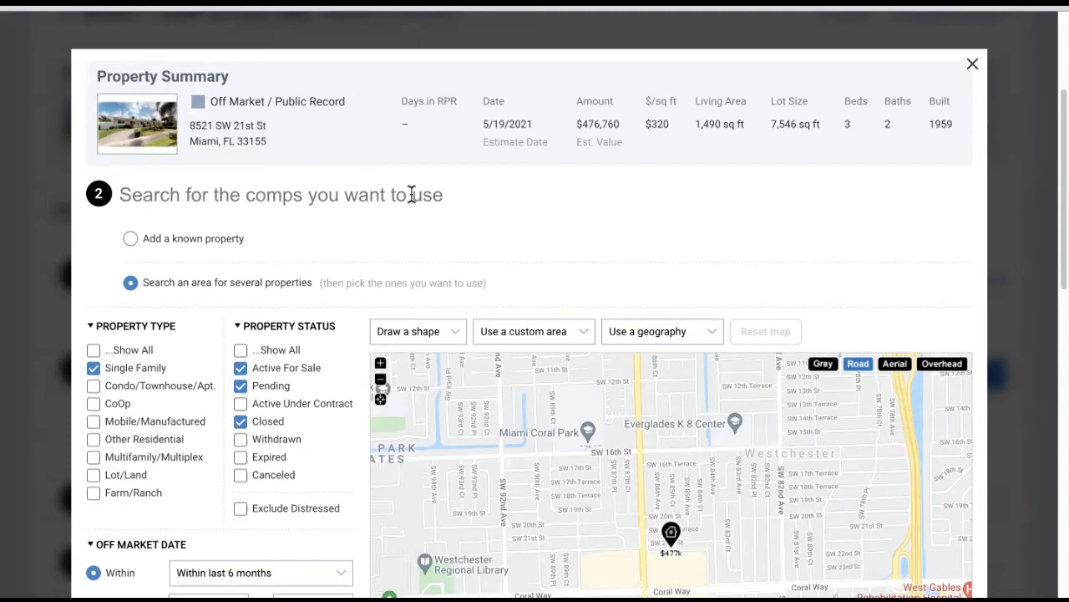
pyautogui.scroll(-1, 355, 346)
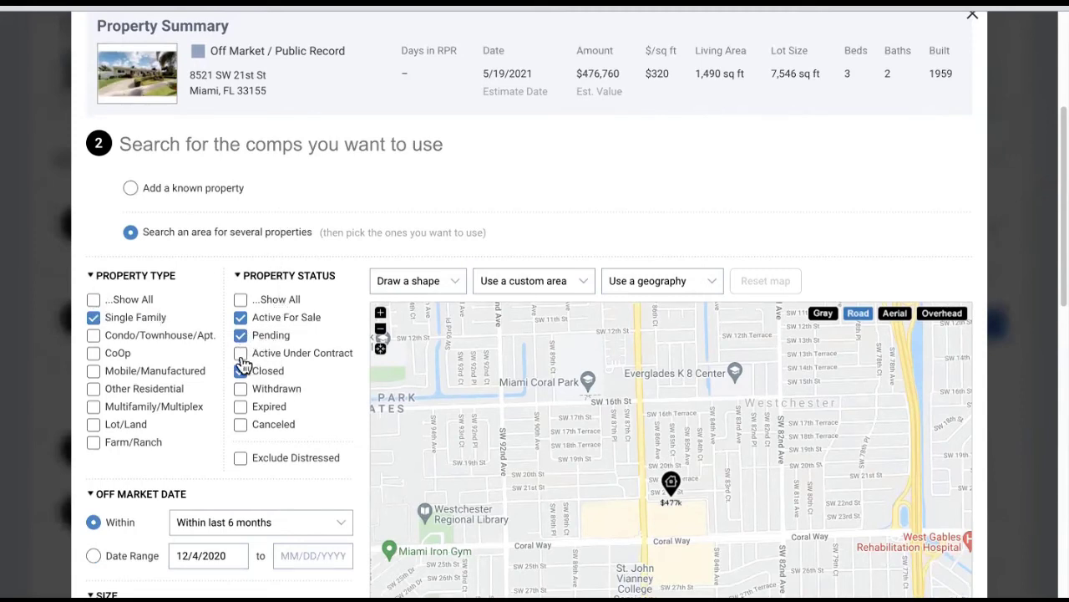
pyautogui.click(241, 355)
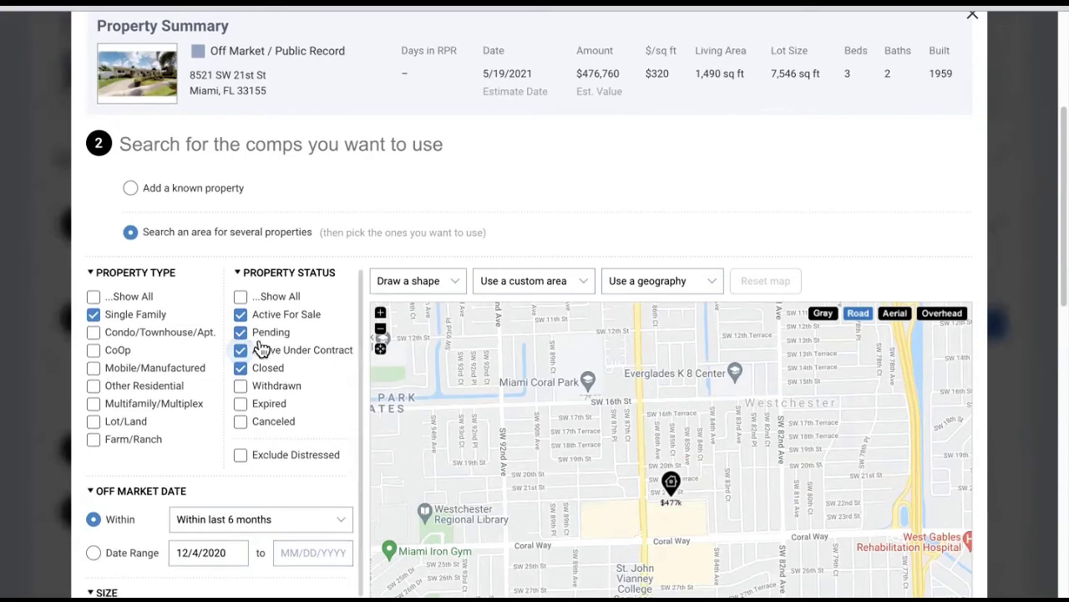
# - Set the comp filters to 3 beds and 2 baths minimum and maximum
pyautogui.scroll(-2, 251, 351)
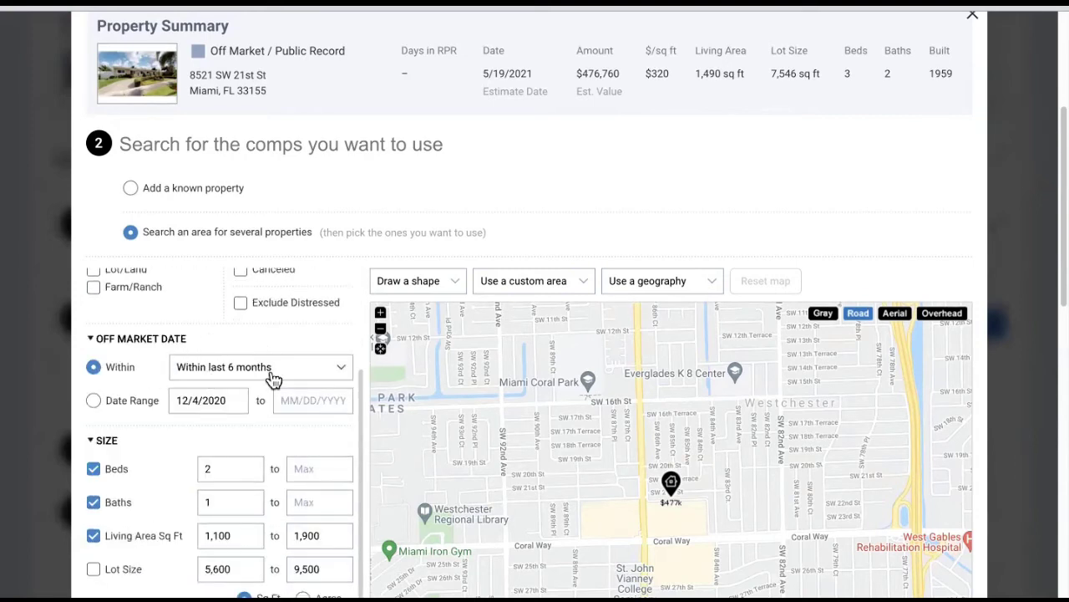
pyautogui.scroll(-1, 209, 418)
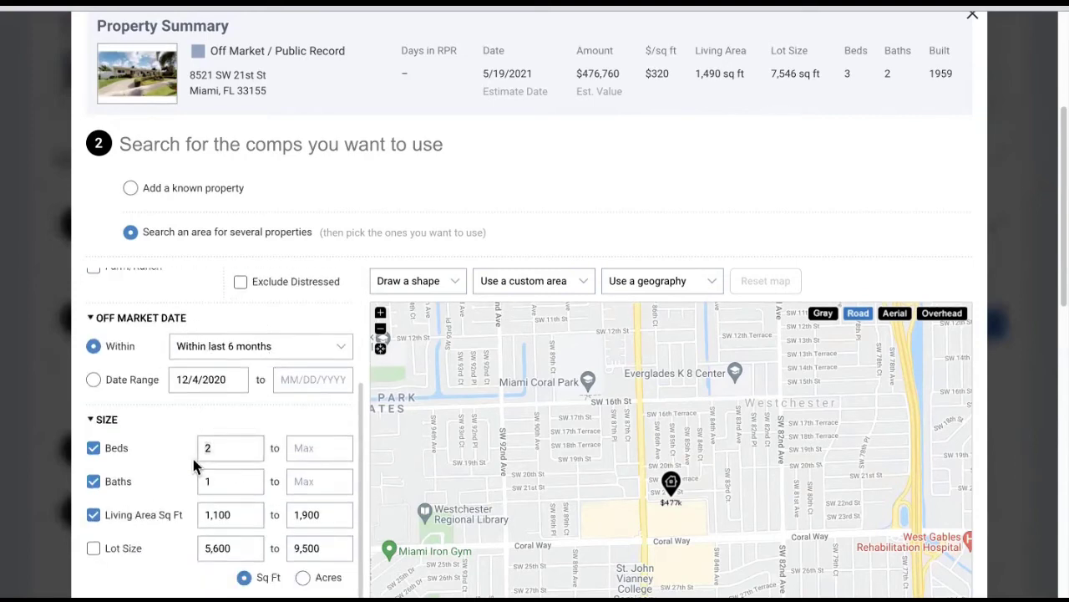
pyautogui.press('BackSpace')
pyautogui.write('3')
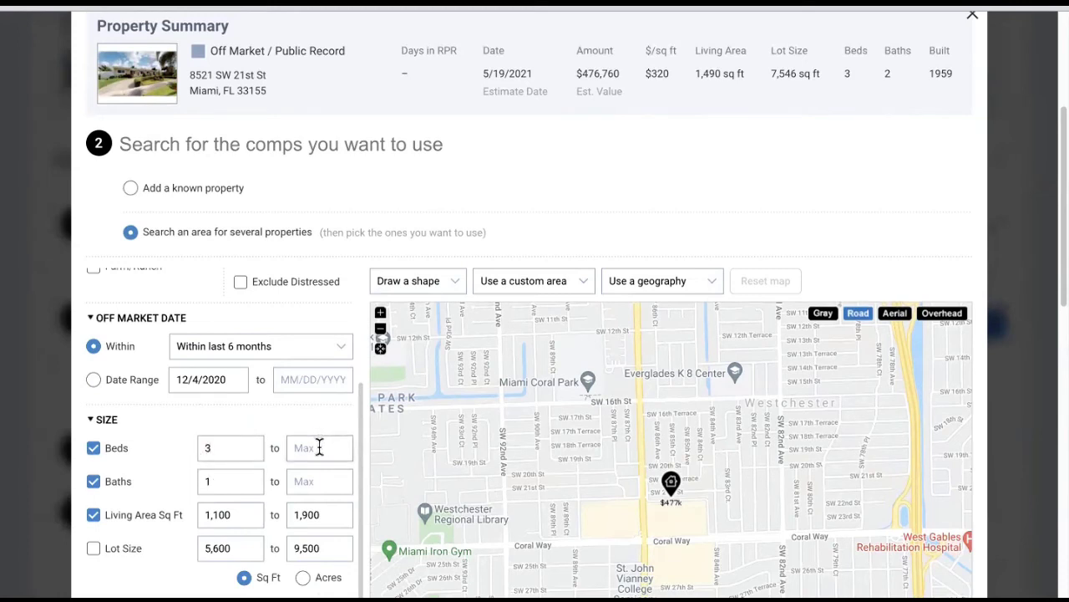
pyautogui.write('3')
pyautogui.click(215, 481)
pyautogui.press('BackSpace')
pyautogui.write('2')
pyautogui.click(318, 483)
pyautogui.write('2')
# - Limit living area to 1,200–1,800 sq ft and lot size to 6,000–9,000 sq ft
pyautogui.click(172, 511)
pyautogui.click(236, 514)
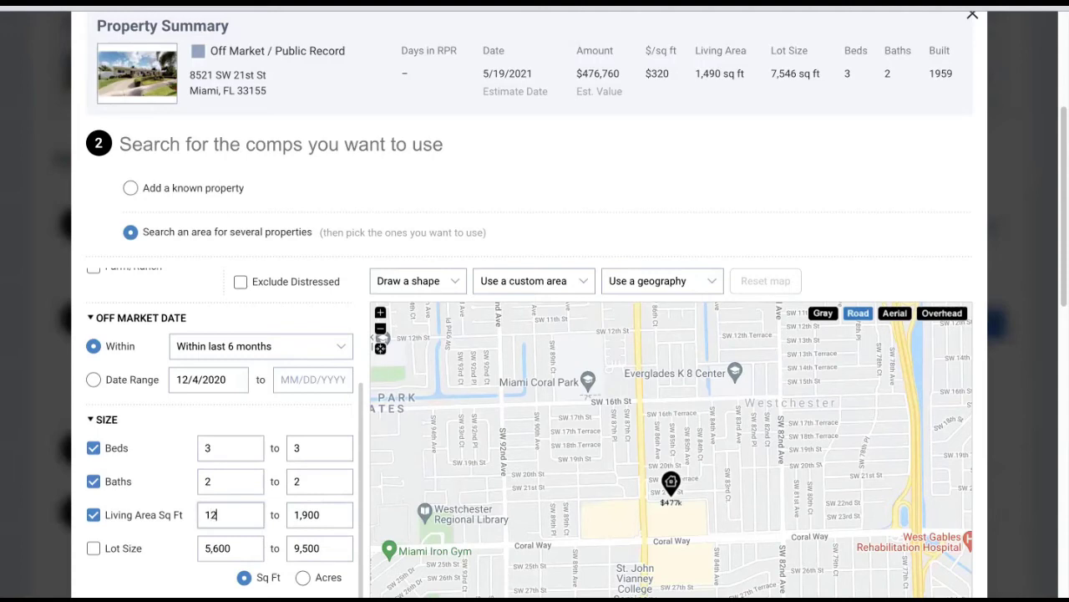
pyautogui.doubleClick(322, 515)
pyautogui.write('1')
pyautogui.click(94, 548)
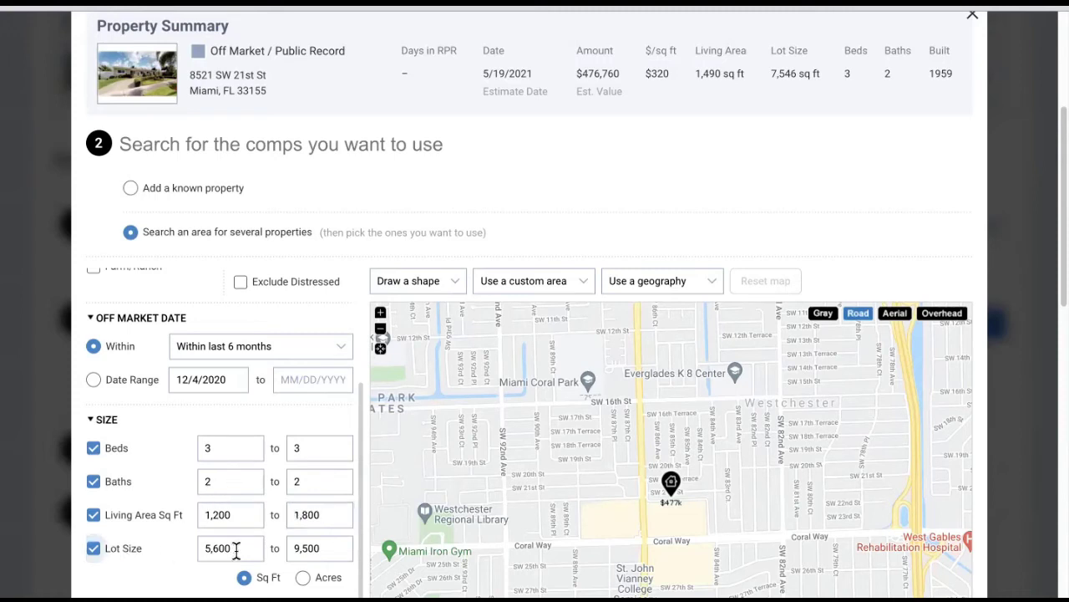
pyautogui.doubleClick(240, 548)
pyautogui.write('60')
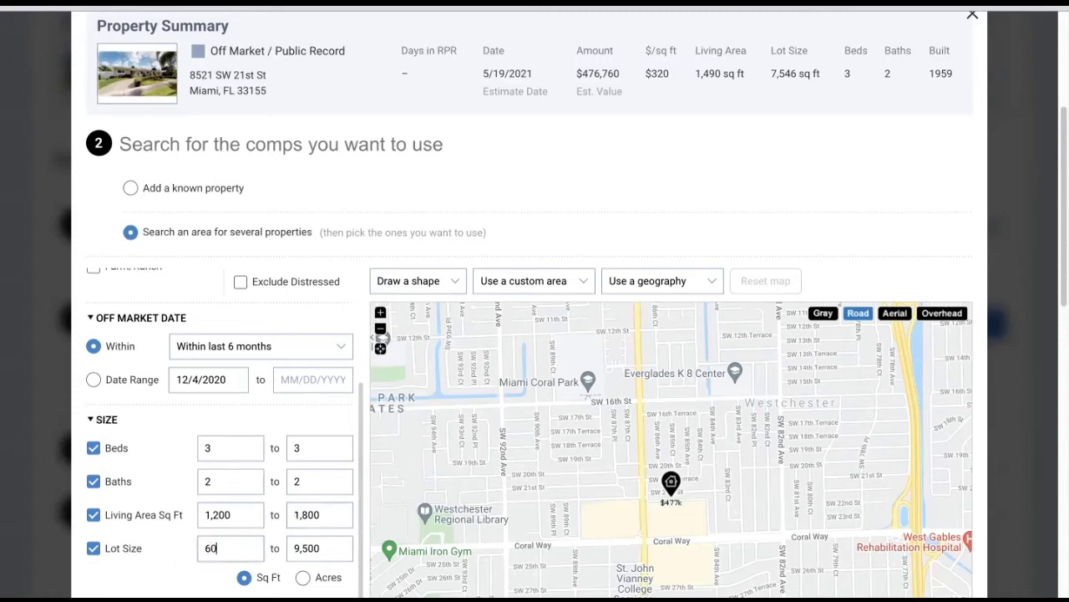
pyautogui.press('Tab')
pyautogui.write('90')
pyautogui.scroll(-4, 215, 477)
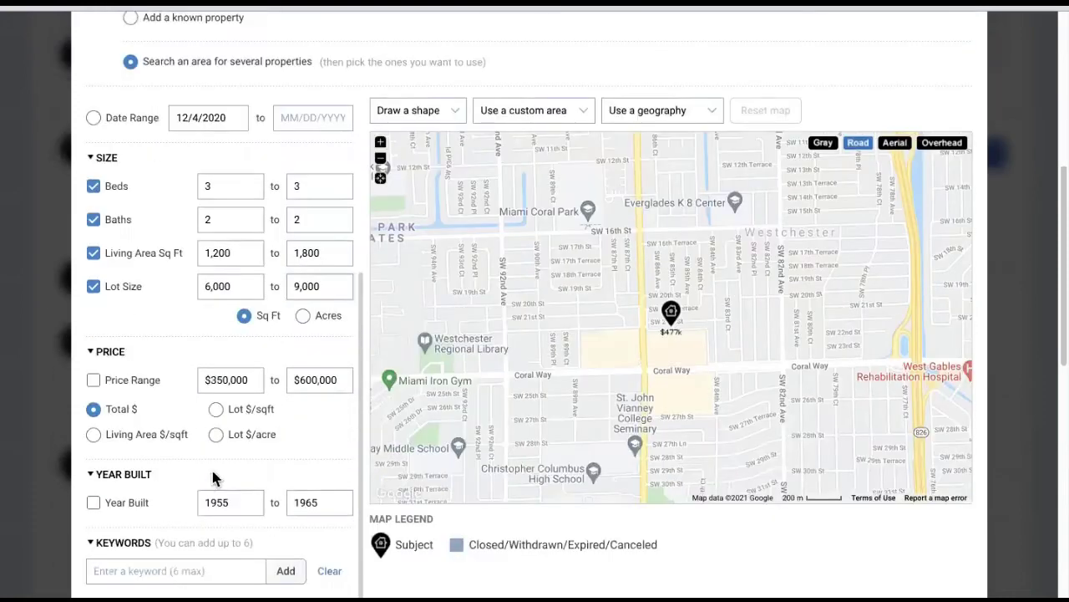
pyautogui.scroll(1, 566, 365)
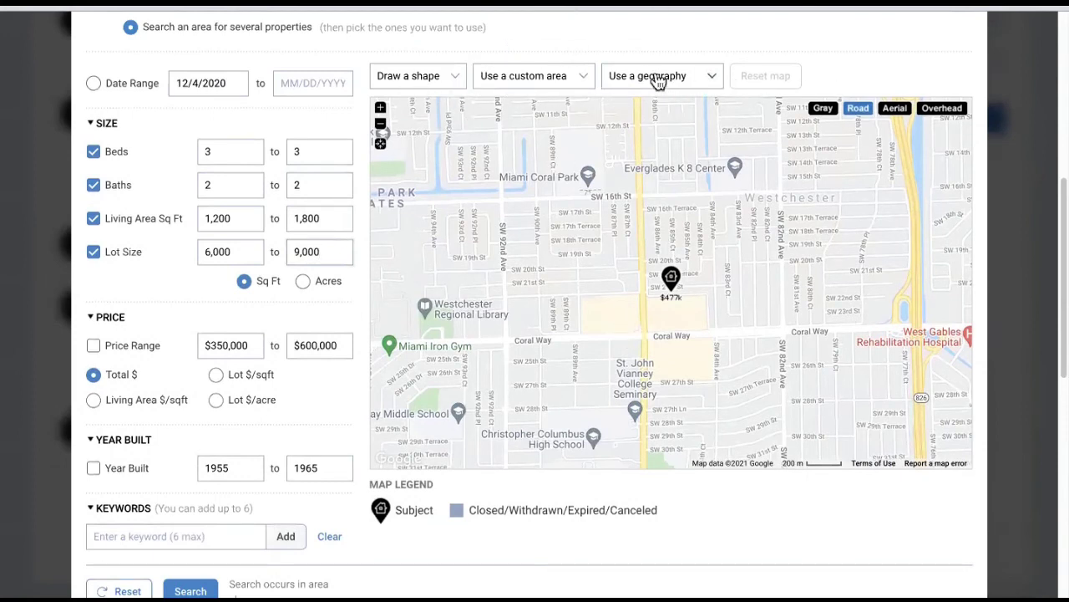
pyautogui.click(418, 87)
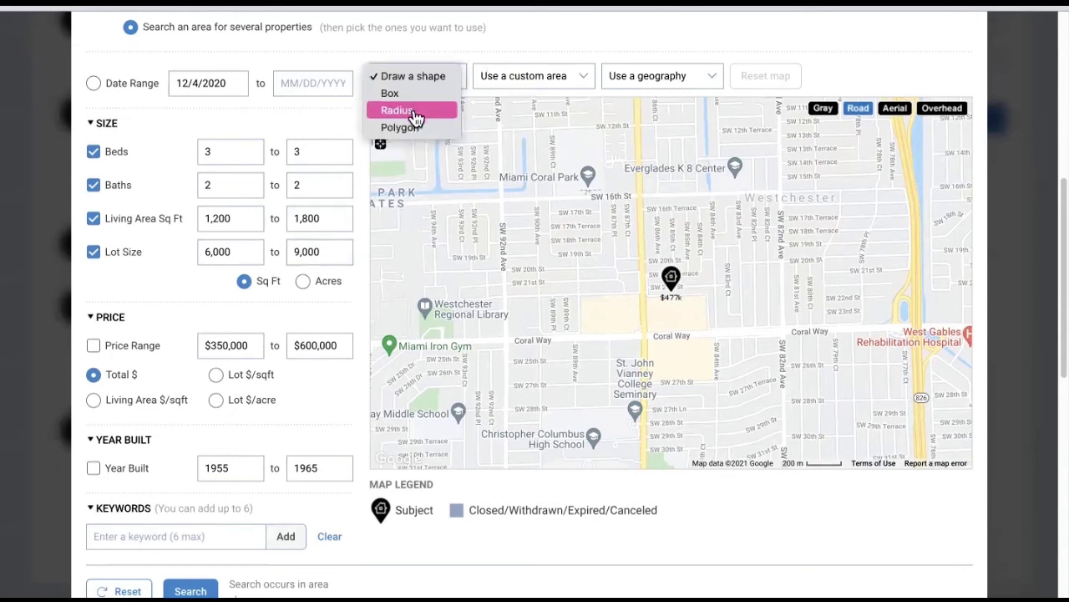
pyautogui.click(415, 117)
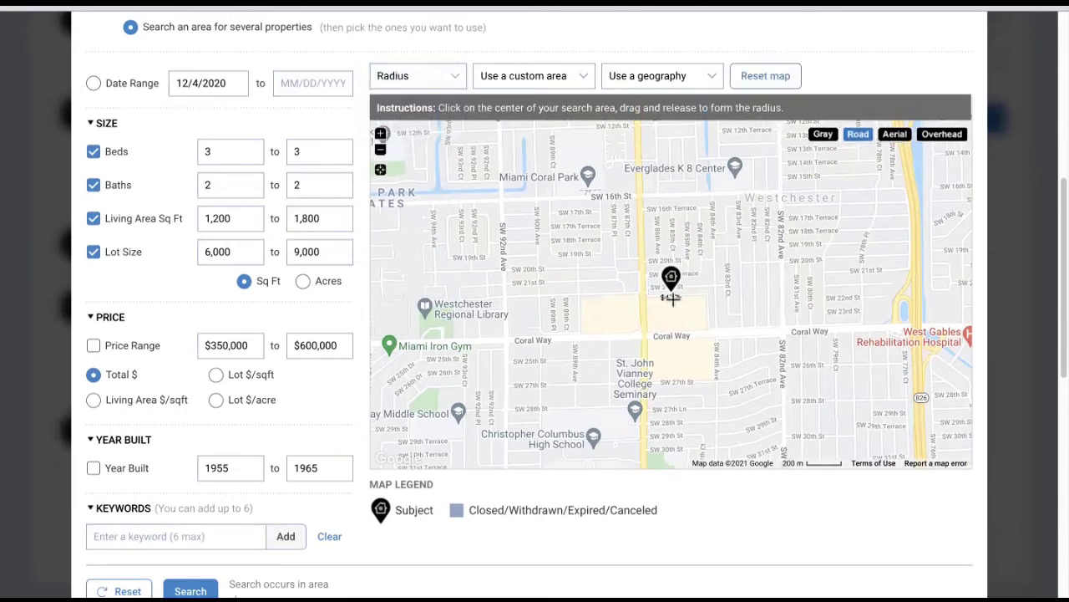
pyautogui.moveTo(671, 301); pyautogui.dragTo(811, 303)
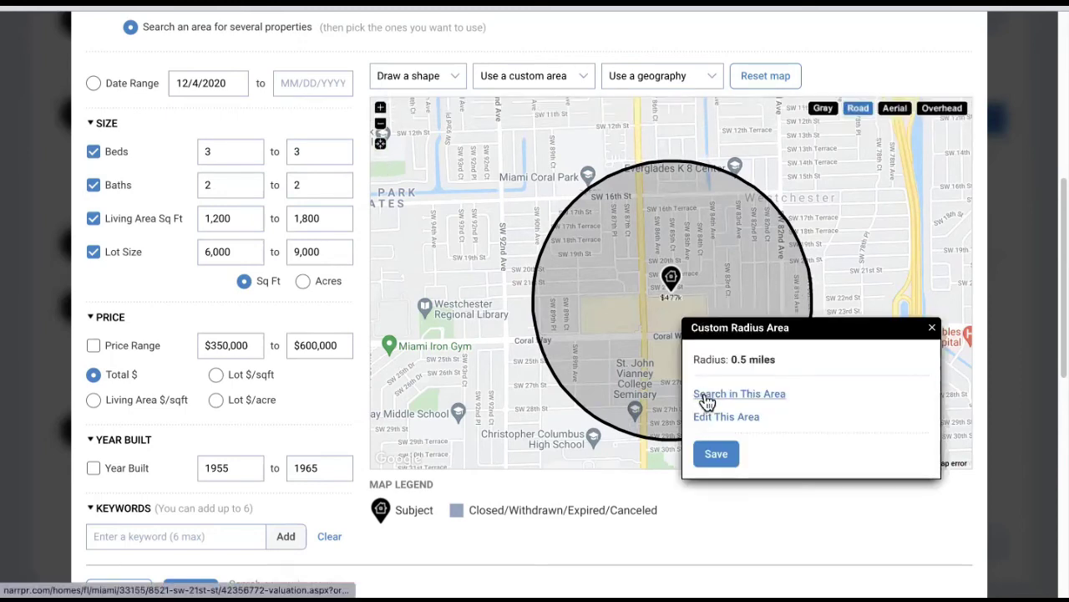
pyautogui.click(757, 398)
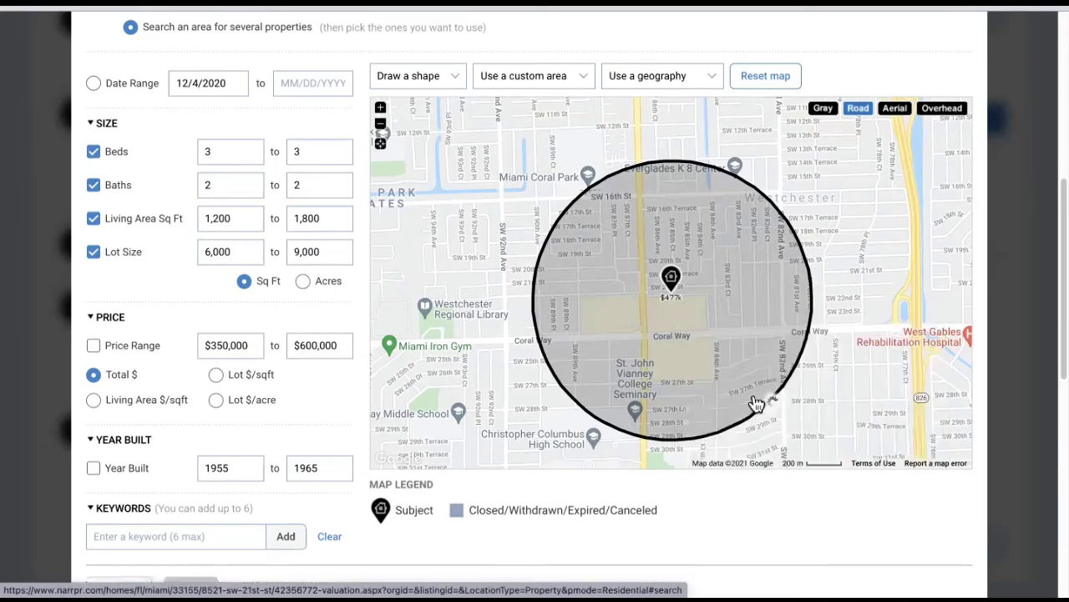
pyautogui.scroll(-3, 573, 409)
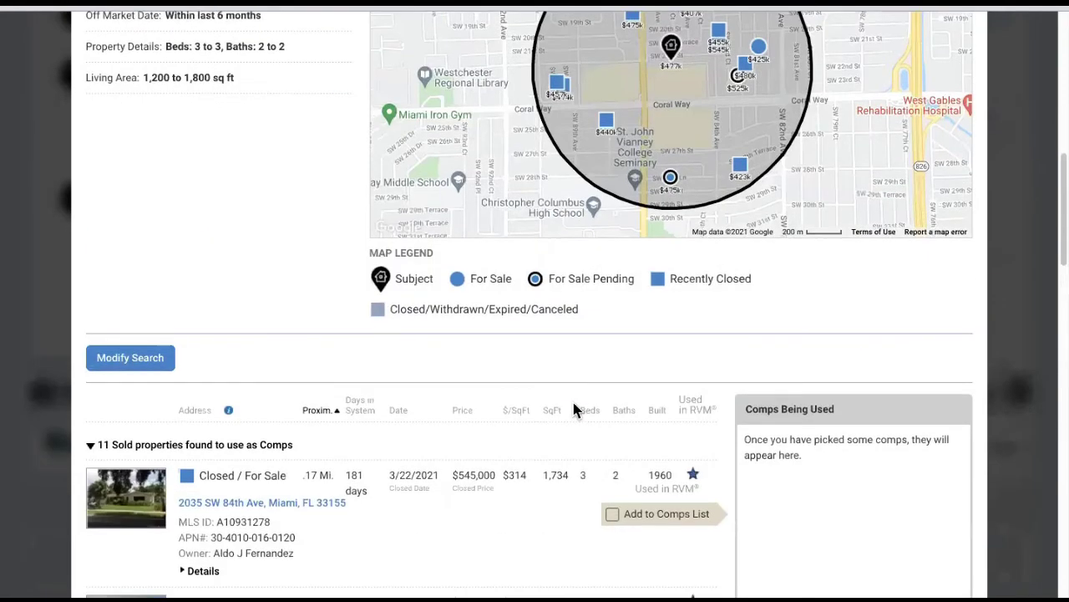
pyautogui.scroll(-1, 370, 410)
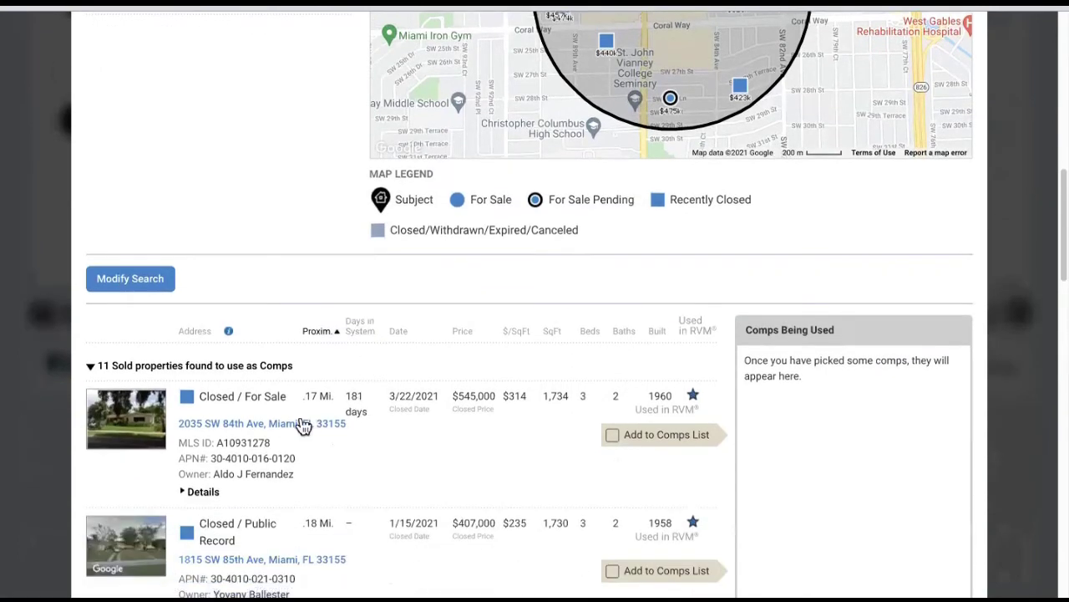
pyautogui.scroll(-2, 263, 393)
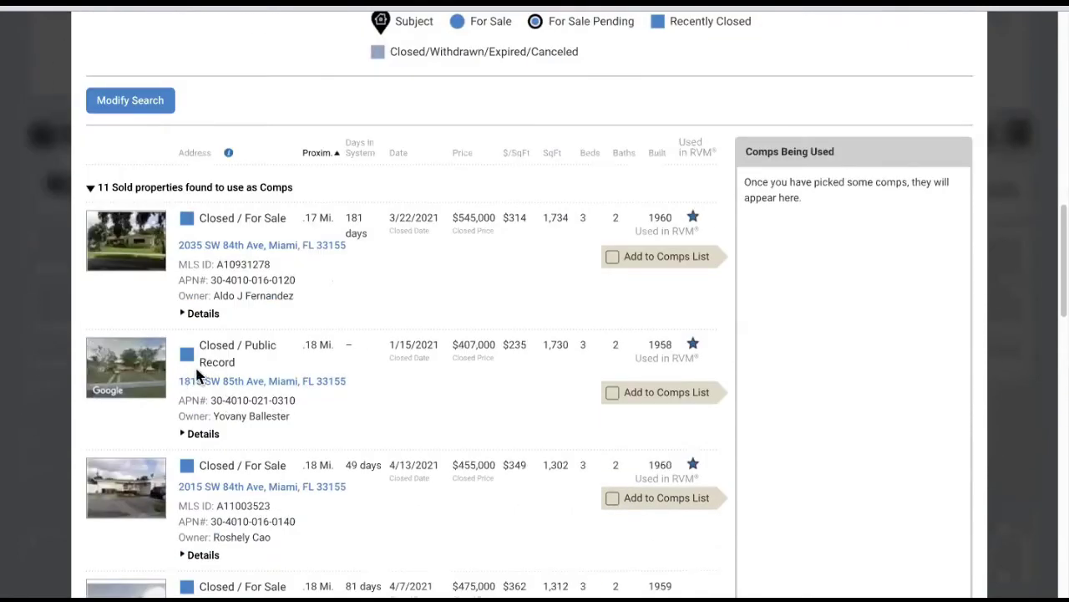
pyautogui.moveTo(248, 346); pyautogui.dragTo(276, 364)
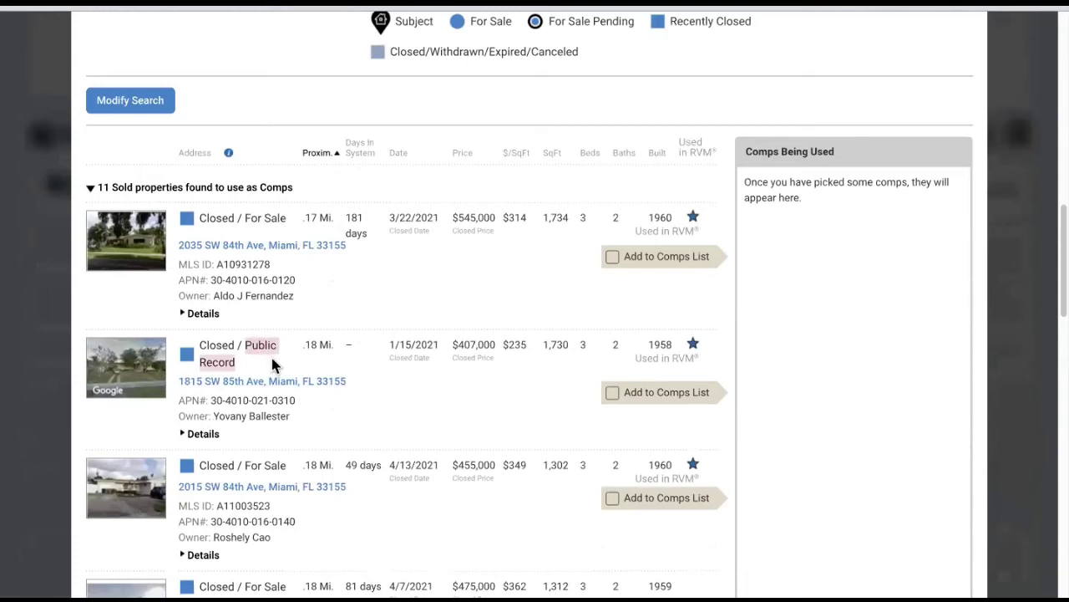
pyautogui.scroll(-2, 293, 335)
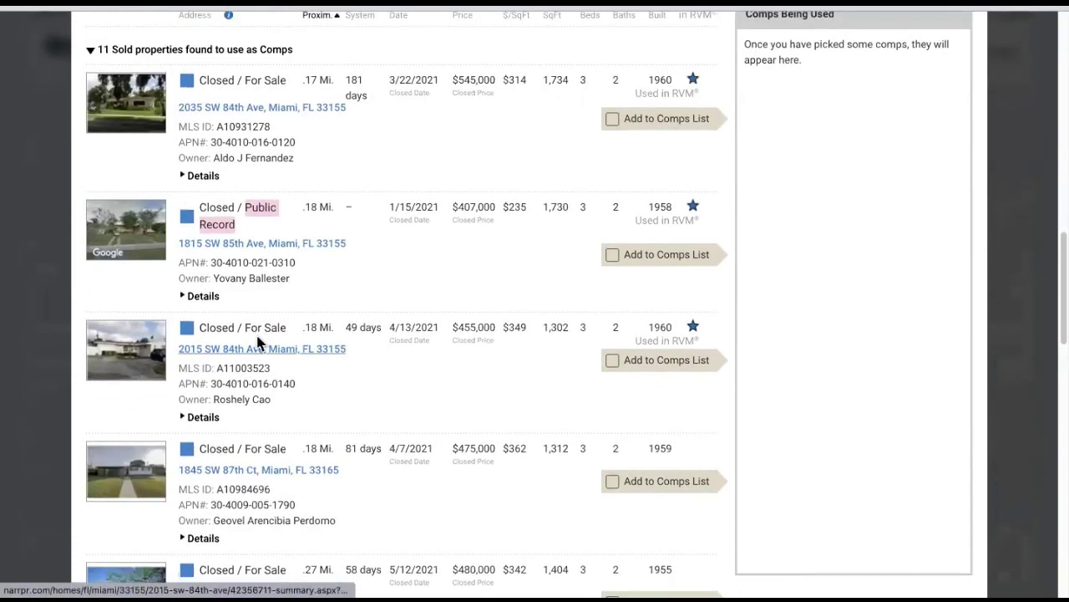
pyautogui.scroll(-2, 279, 344)
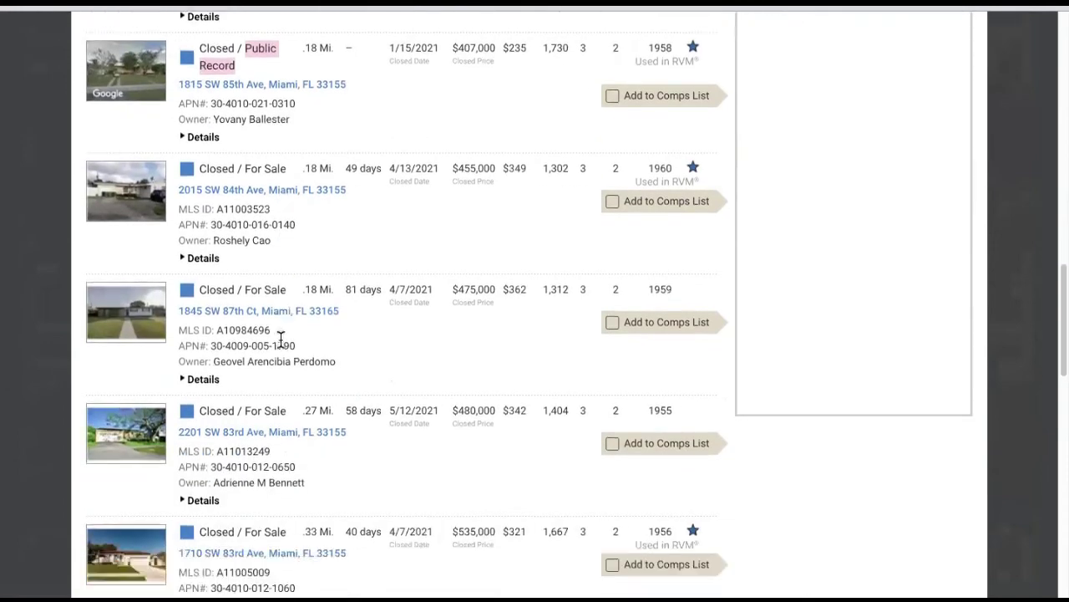
pyautogui.scroll(-2, 280, 338)
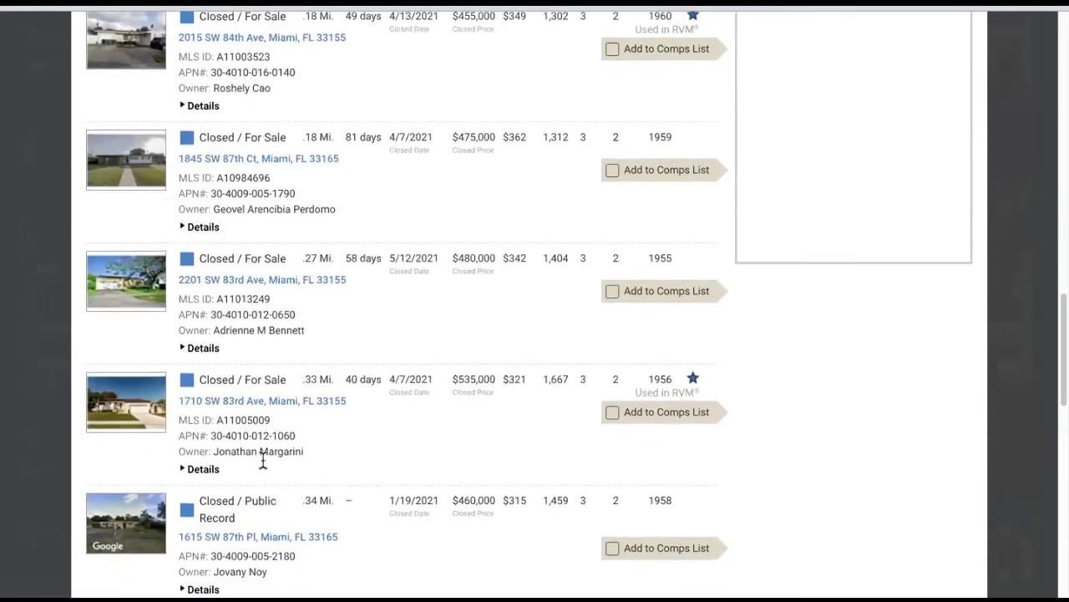
pyautogui.scroll(-1, 277, 459)
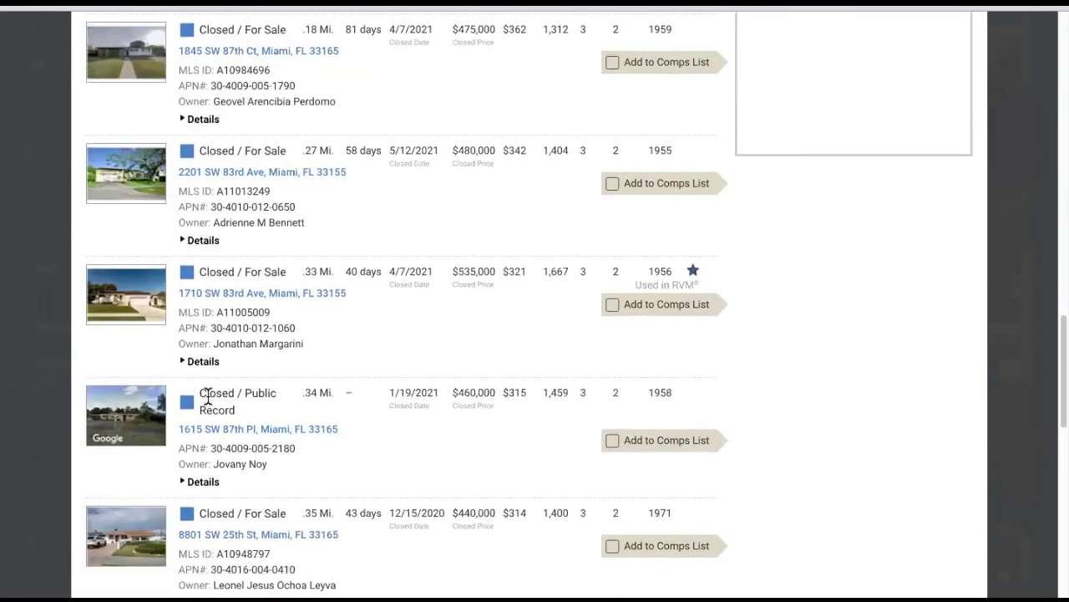
pyautogui.moveTo(201, 395); pyautogui.dragTo(270, 413)
pyautogui.scroll(-1, 270, 412)
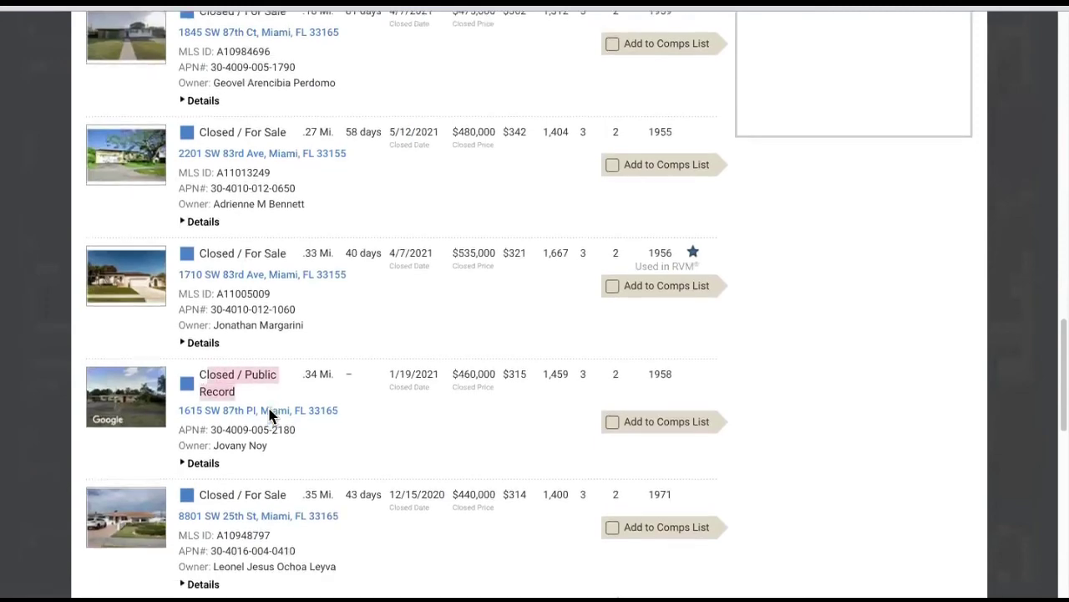
pyautogui.scroll(-2, 270, 407)
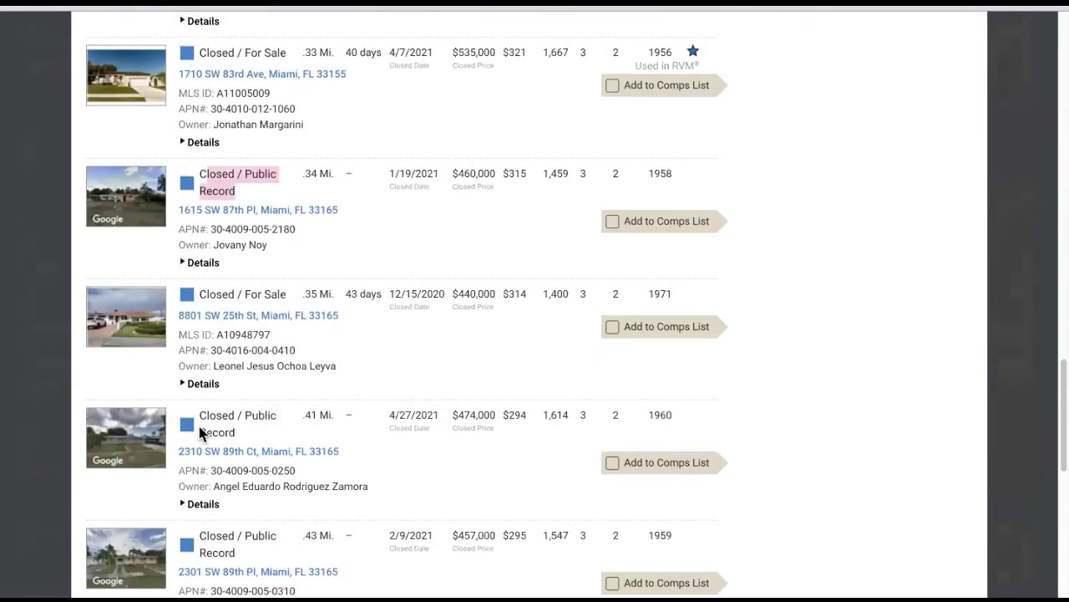
pyautogui.click(203, 419)
pyautogui.moveTo(202, 420); pyautogui.dragTo(269, 427)
pyautogui.scroll(-4, 270, 438)
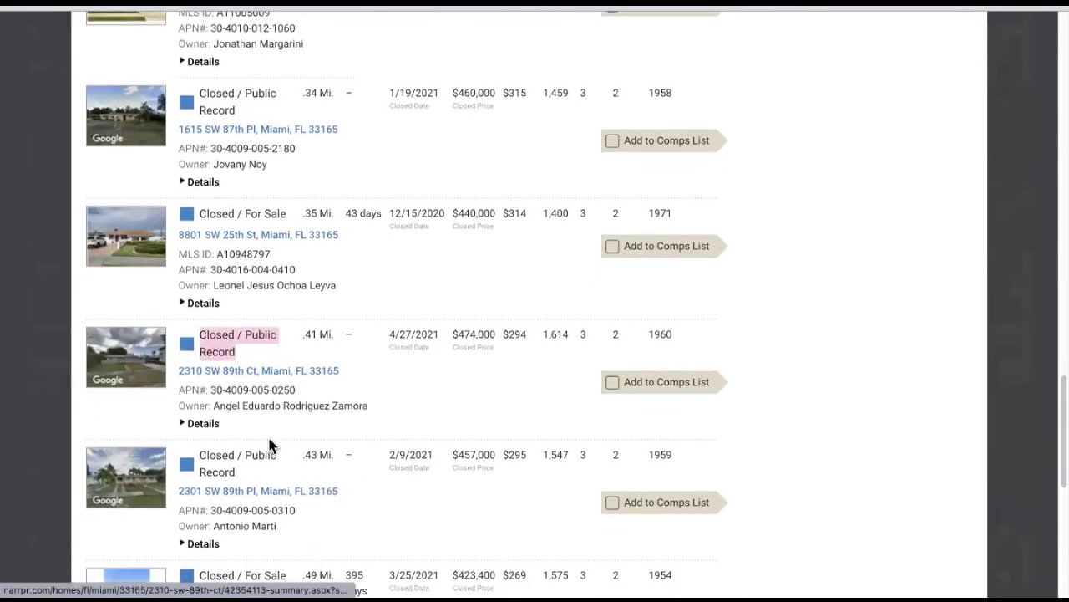
pyautogui.scroll(-3, 340, 412)
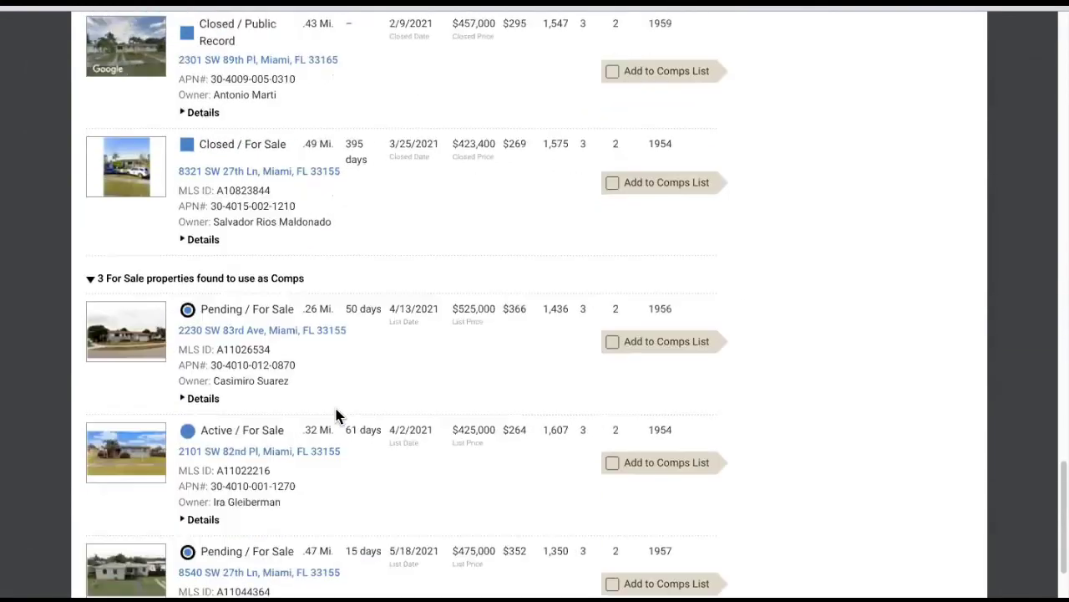
pyautogui.scroll(15, 596, 358)
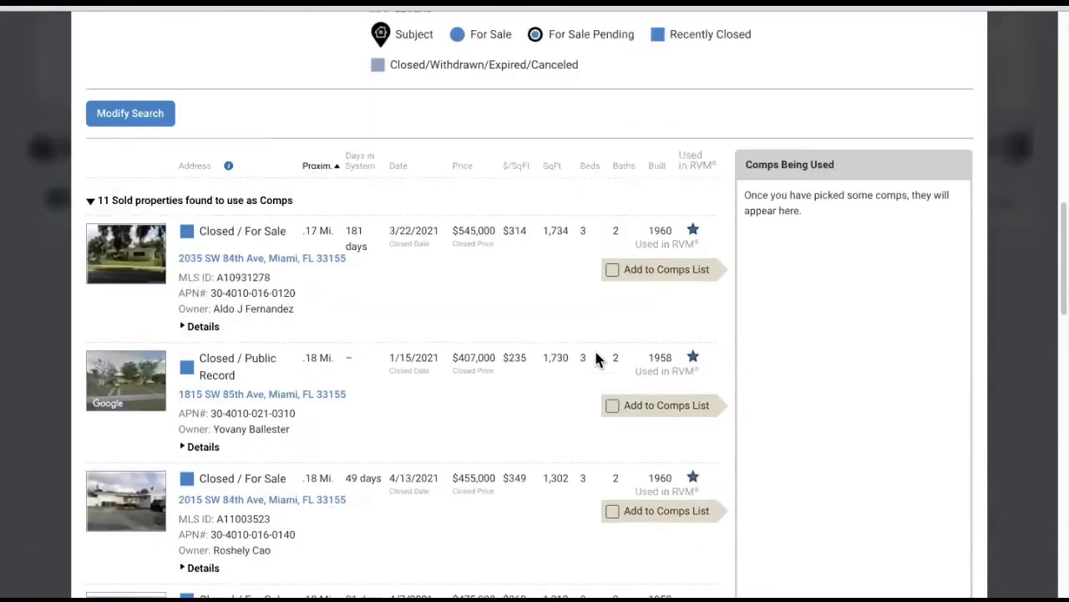
pyautogui.scroll(2, 588, 341)
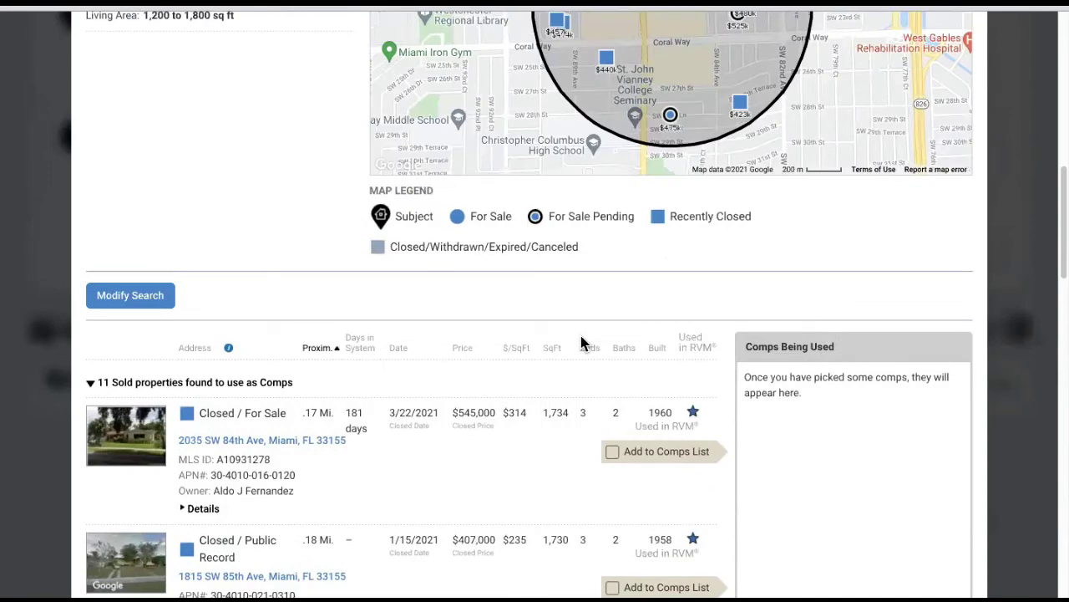
pyautogui.scroll(-1, 655, 348)
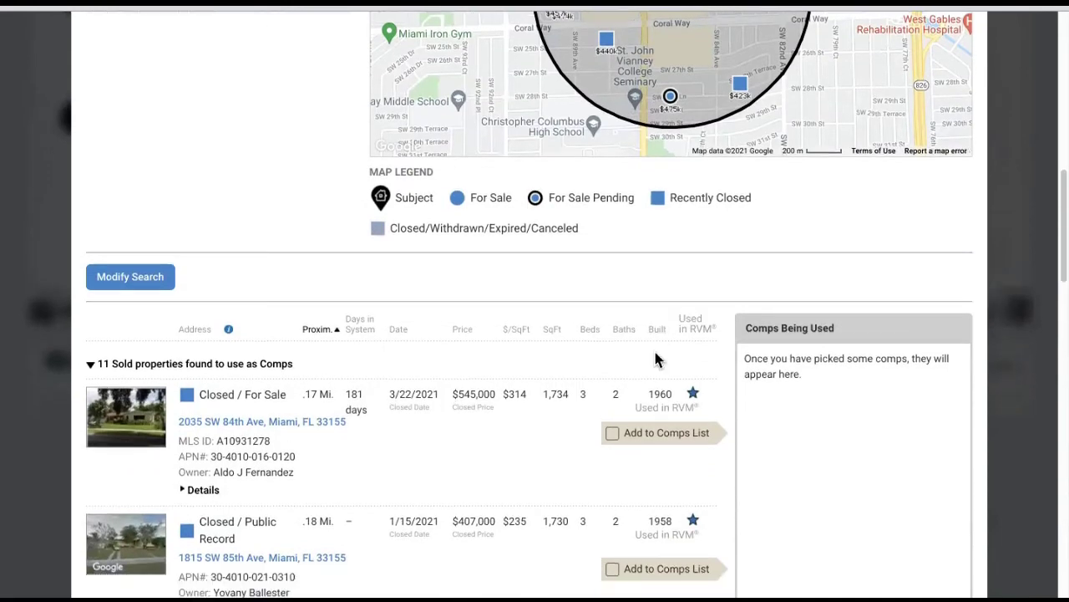
pyautogui.scroll(1, 658, 360)
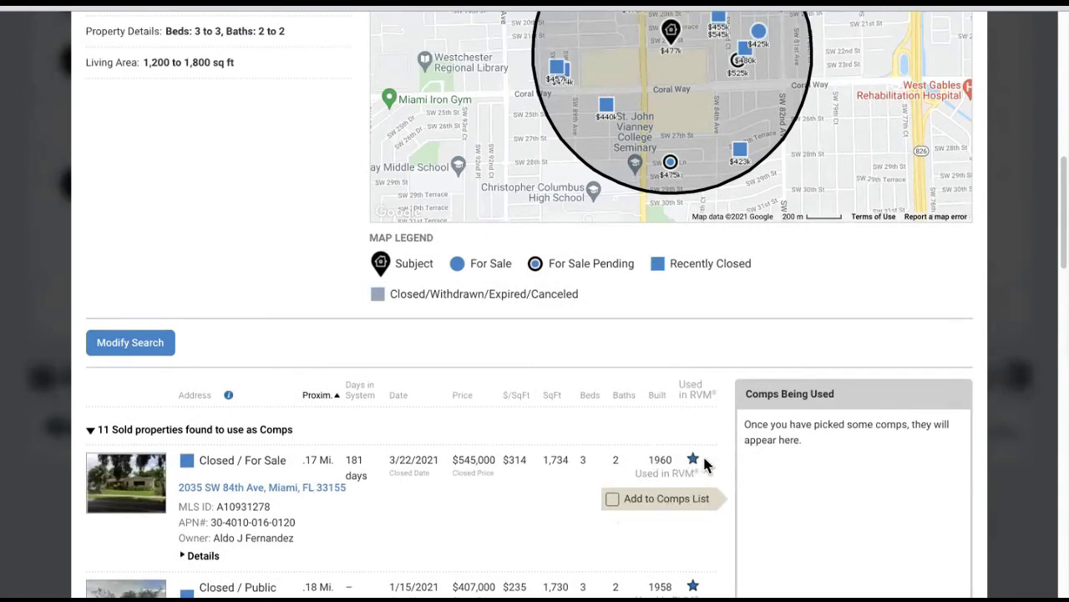
pyautogui.scroll(-2, 703, 477)
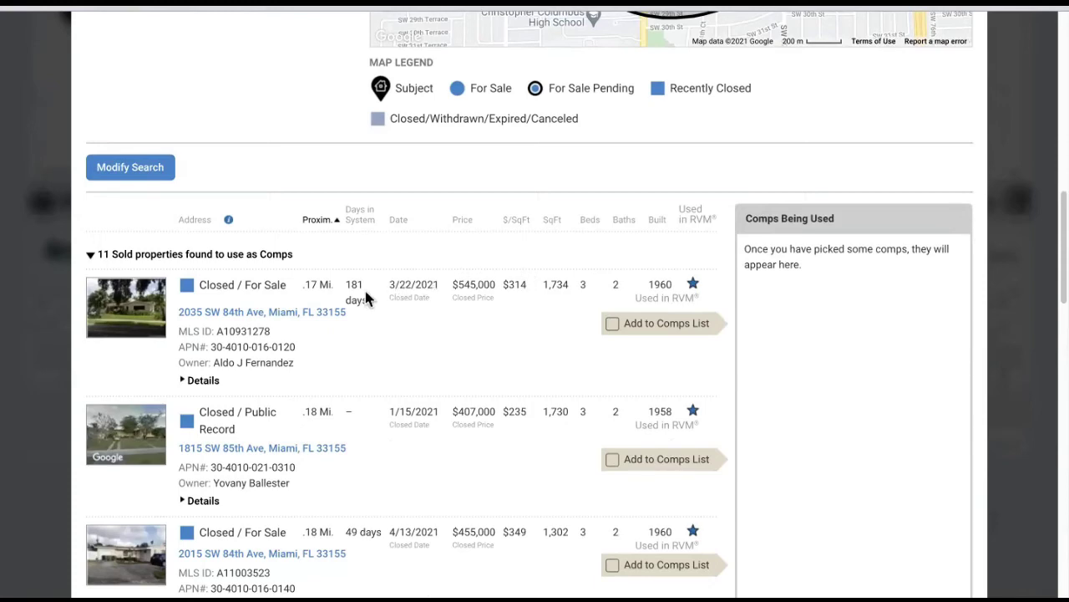
pyautogui.click(273, 316)
pyautogui.scroll(-1, 380, 375)
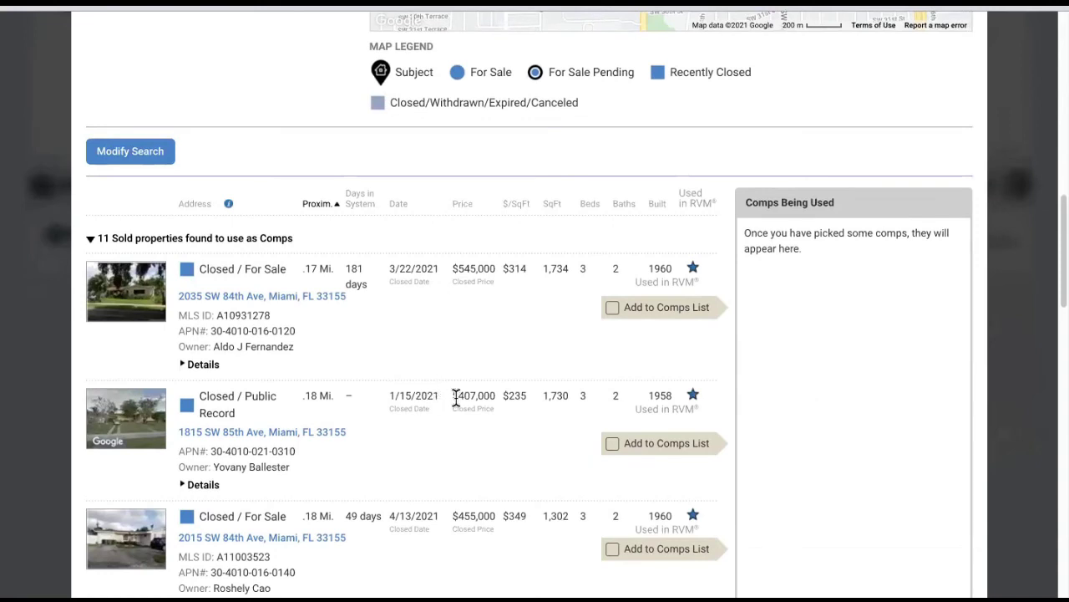
pyautogui.moveTo(452, 399); pyautogui.dragTo(500, 404)
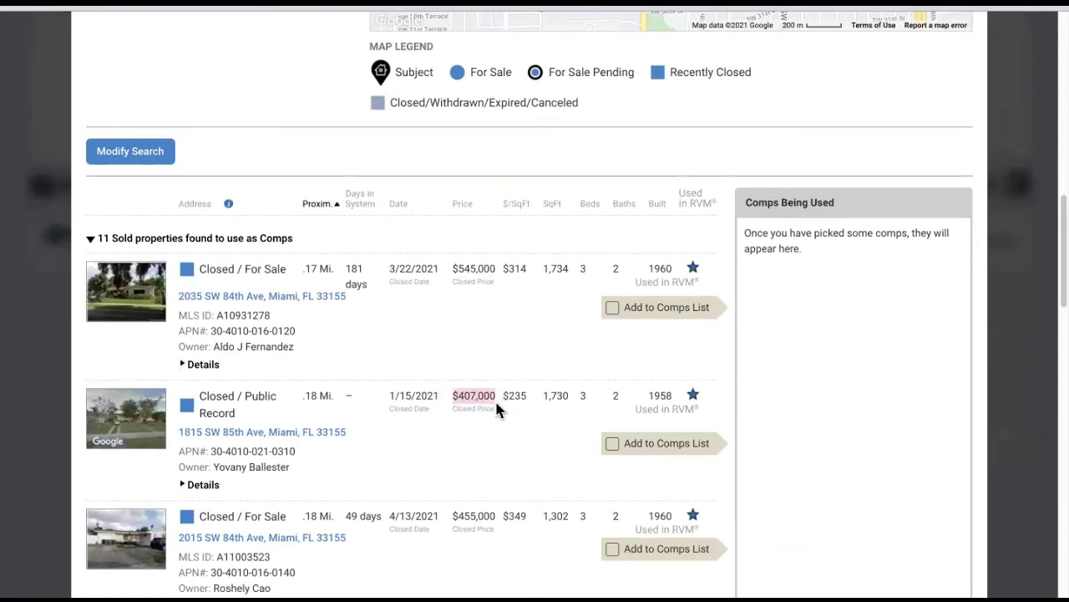
pyautogui.scroll(-3, 492, 462)
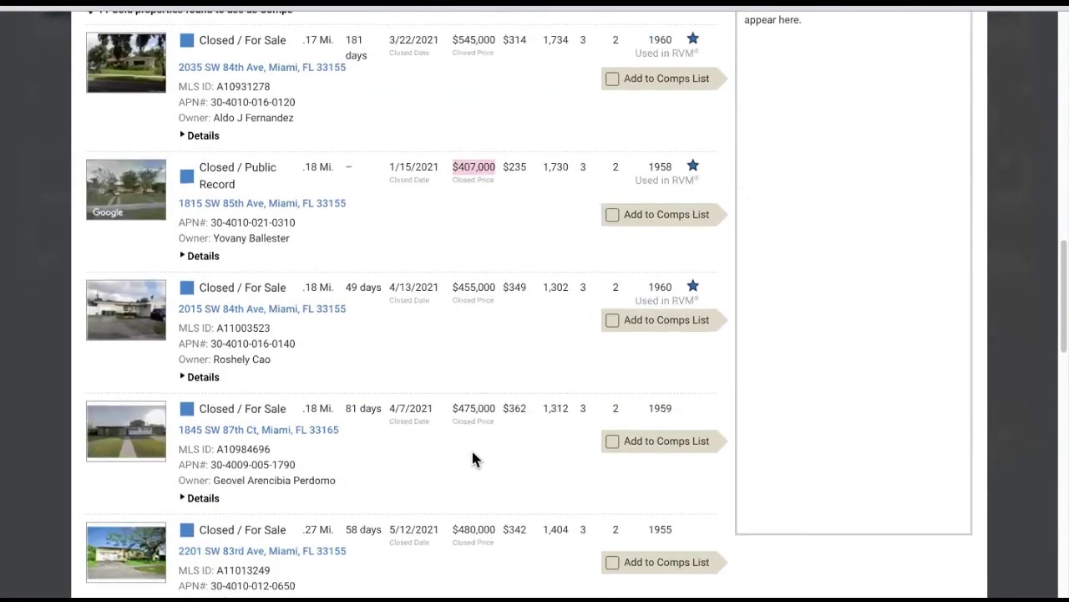
pyautogui.scroll(-4, 473, 458)
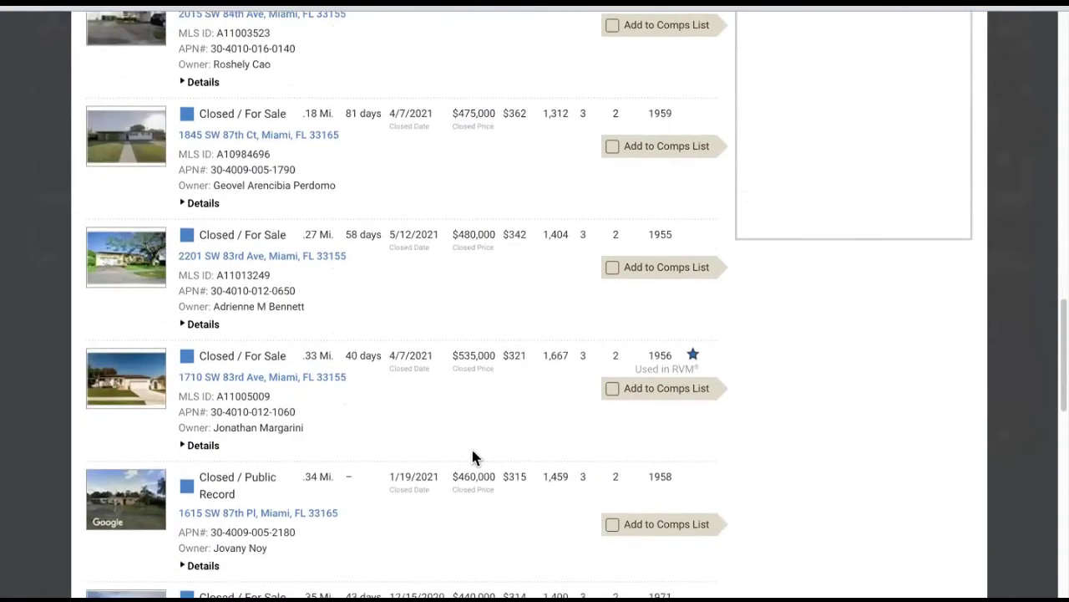
pyautogui.scroll(-1, 486, 468)
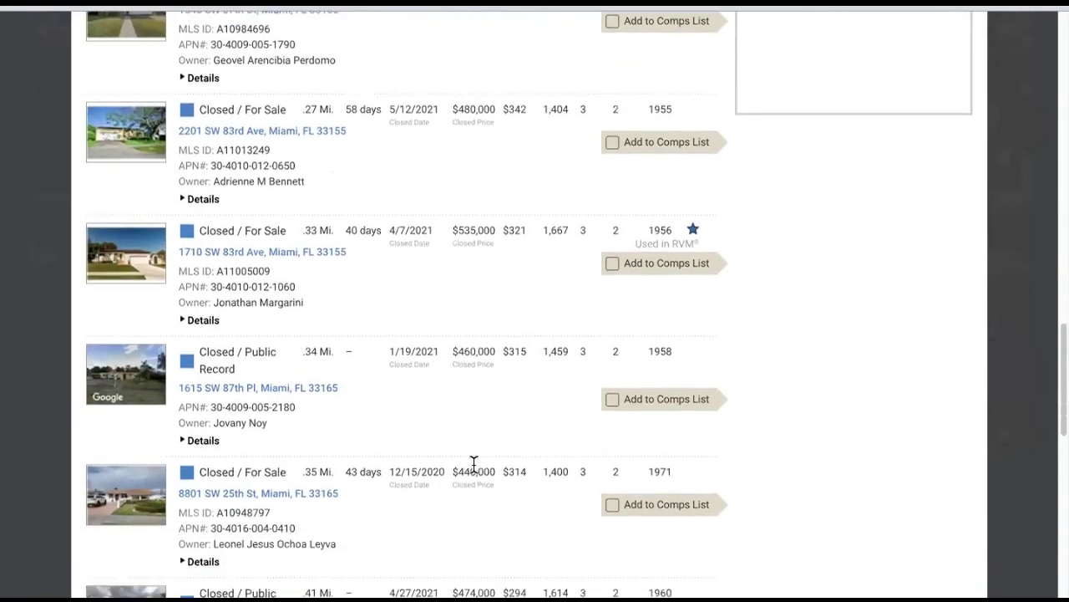
pyautogui.scroll(-1, 483, 476)
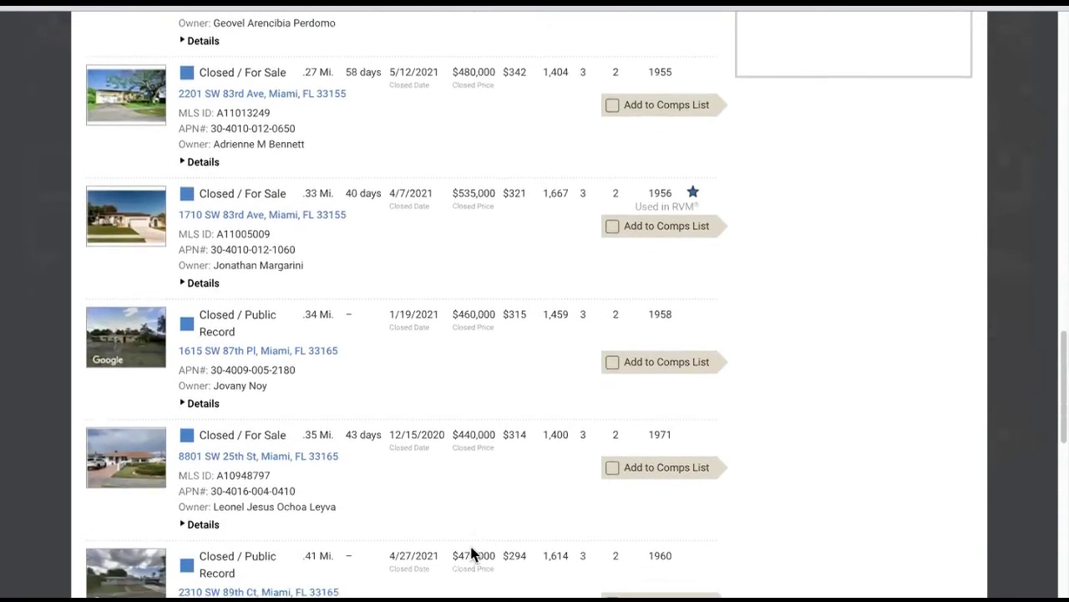
pyautogui.scroll(-3, 457, 517)
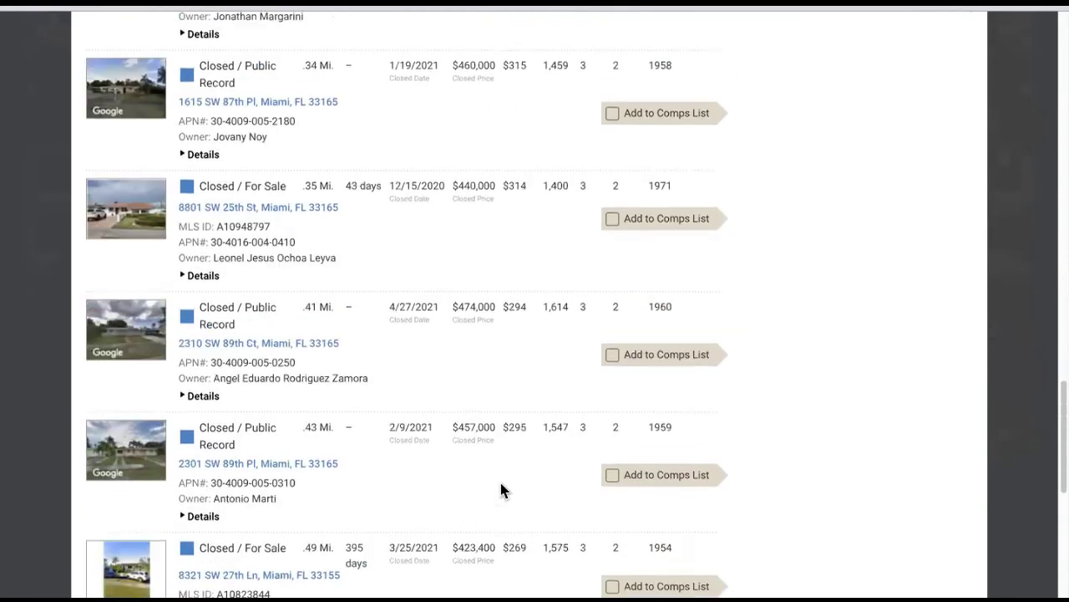
pyautogui.scroll(-1, 501, 489)
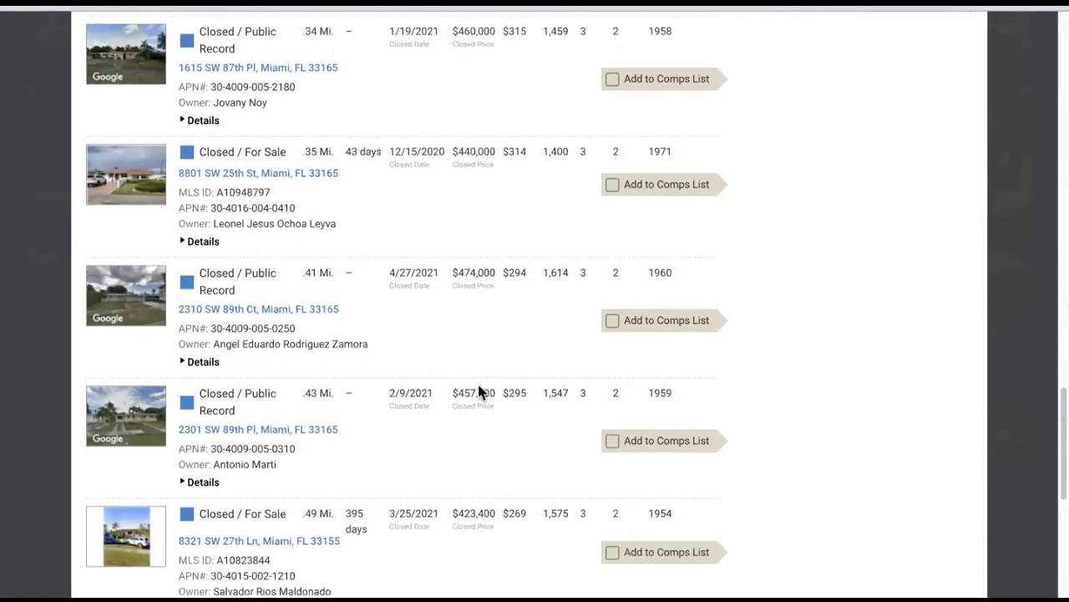
pyautogui.scroll(10, 477, 387)
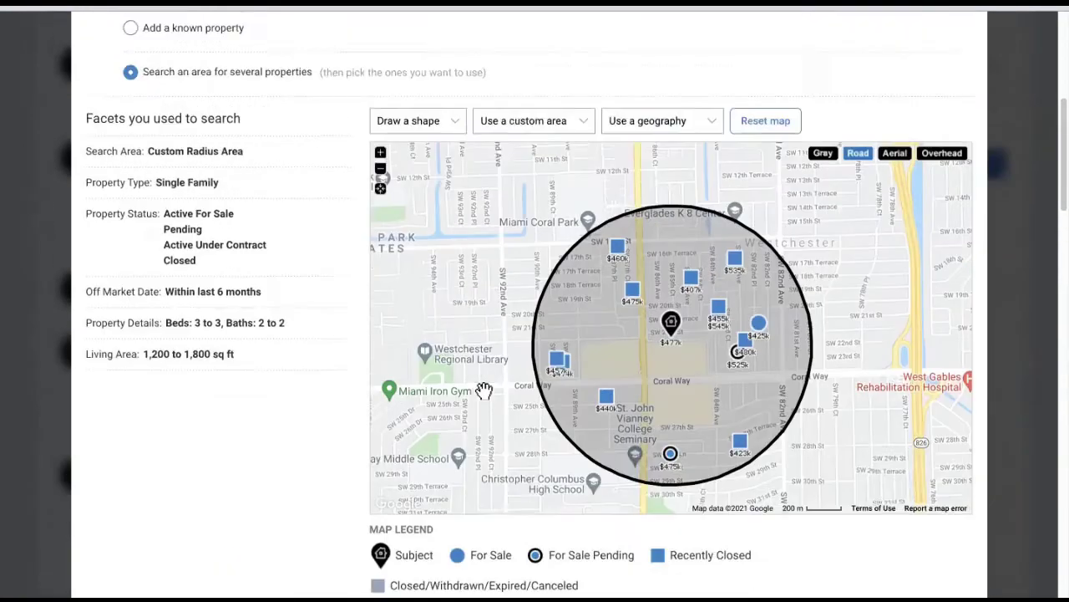
pyautogui.scroll(-6, 484, 387)
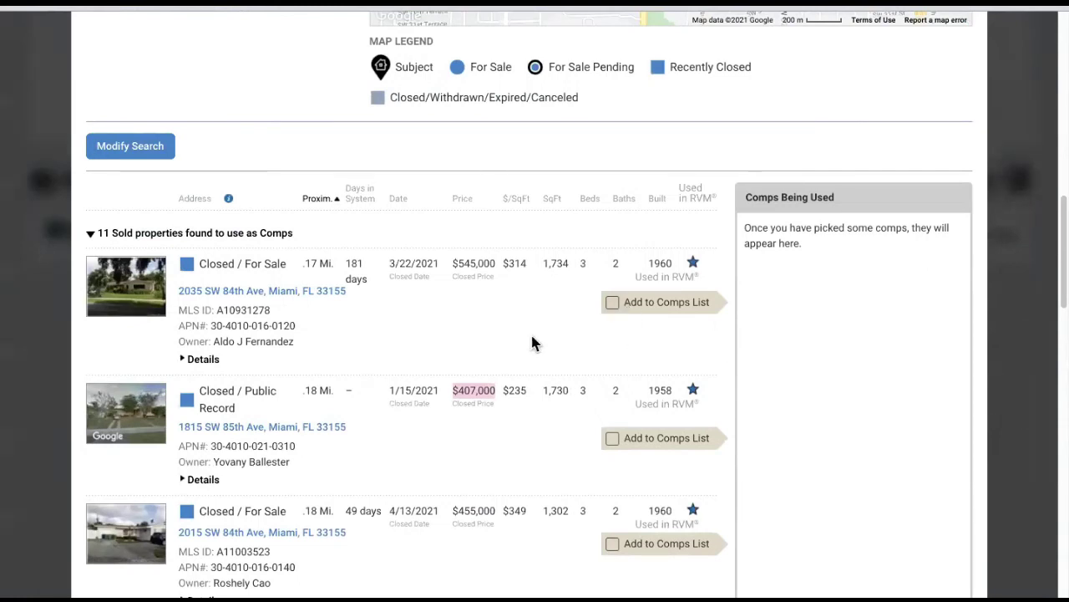
pyautogui.click(612, 305)
pyautogui.scroll(-3, 451, 430)
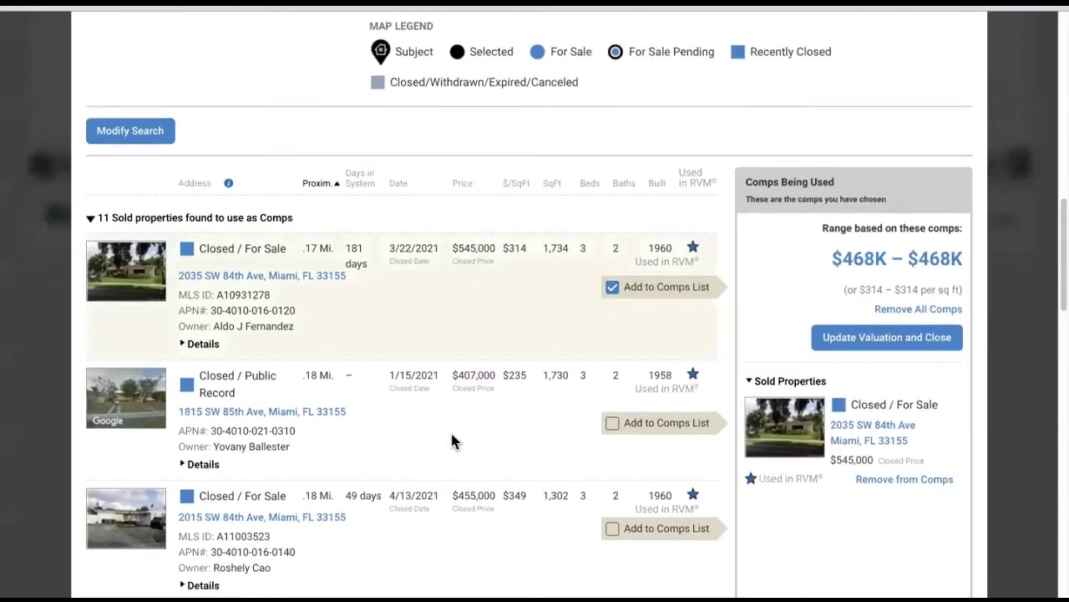
pyautogui.scroll(-3, 454, 434)
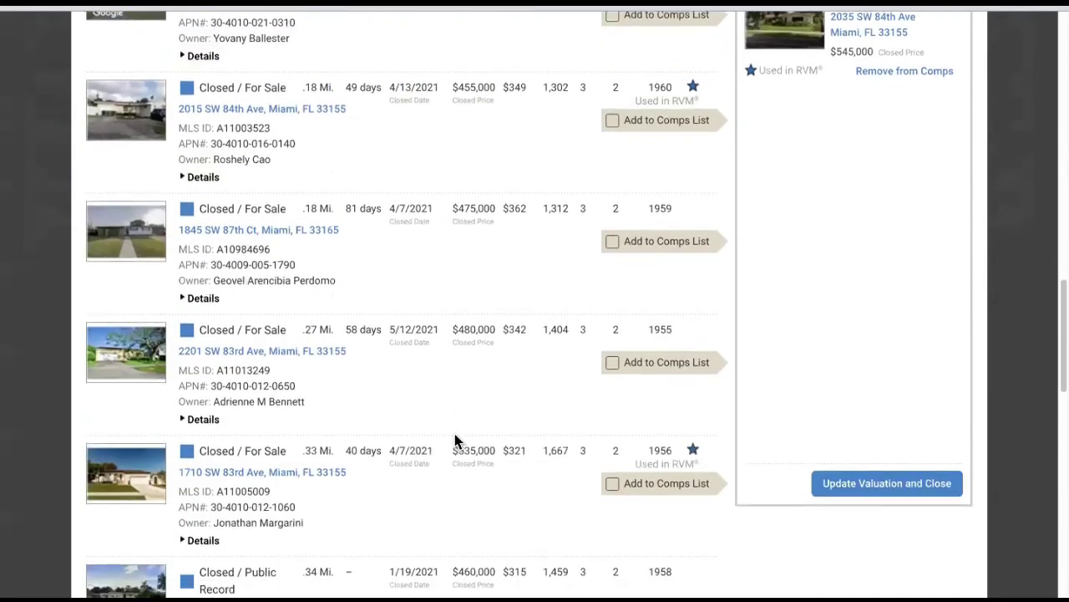
pyautogui.click(611, 452)
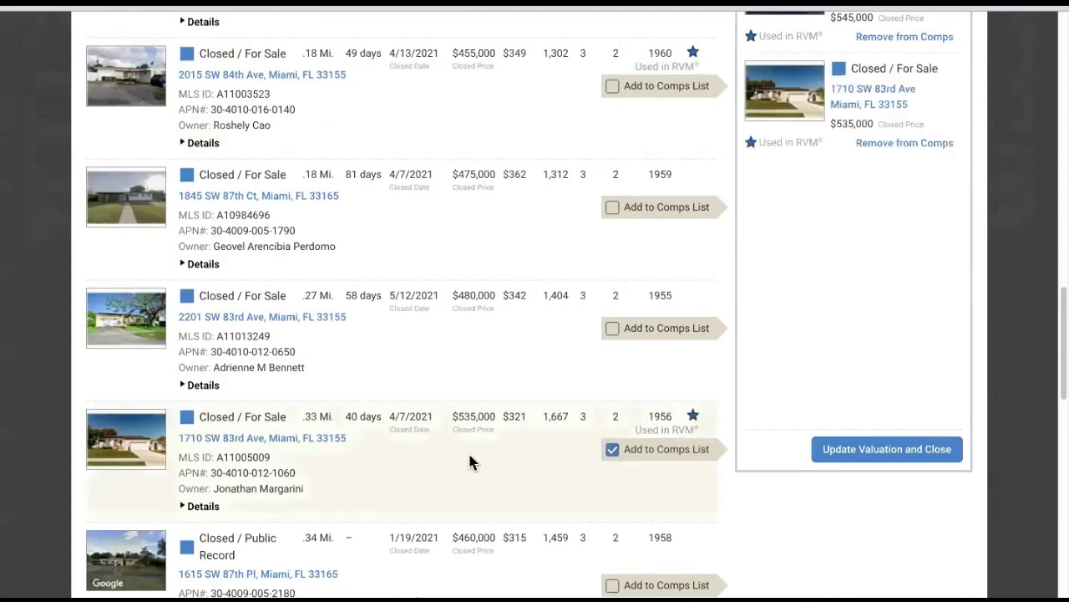
pyautogui.scroll(-3, 472, 462)
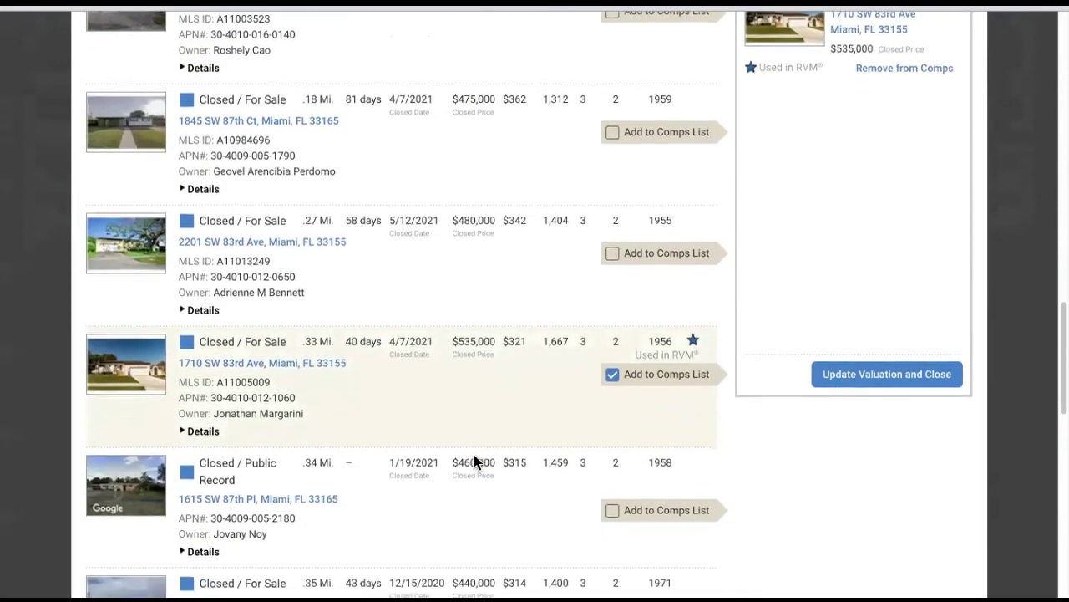
pyautogui.scroll(-4, 477, 458)
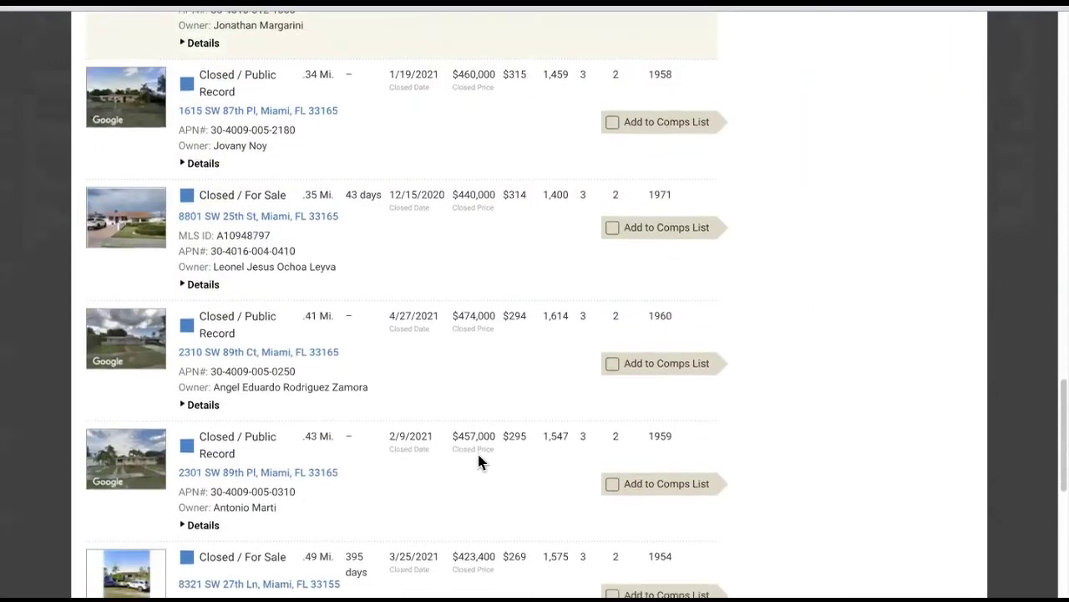
pyautogui.scroll(-5, 479, 457)
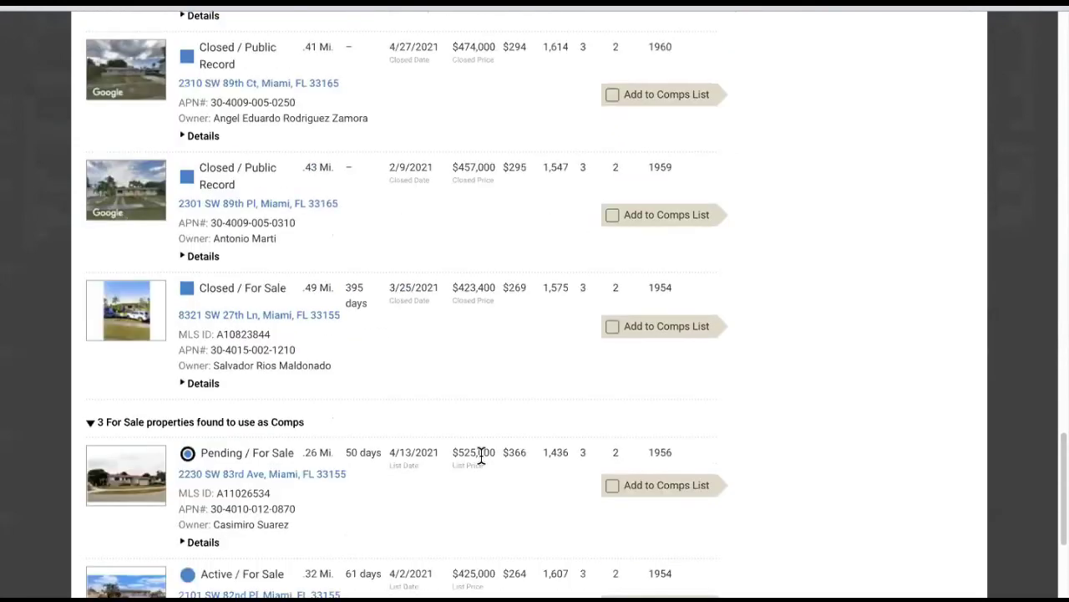
pyautogui.scroll(-1, 482, 457)
pyautogui.scroll(-1, 482, 457)
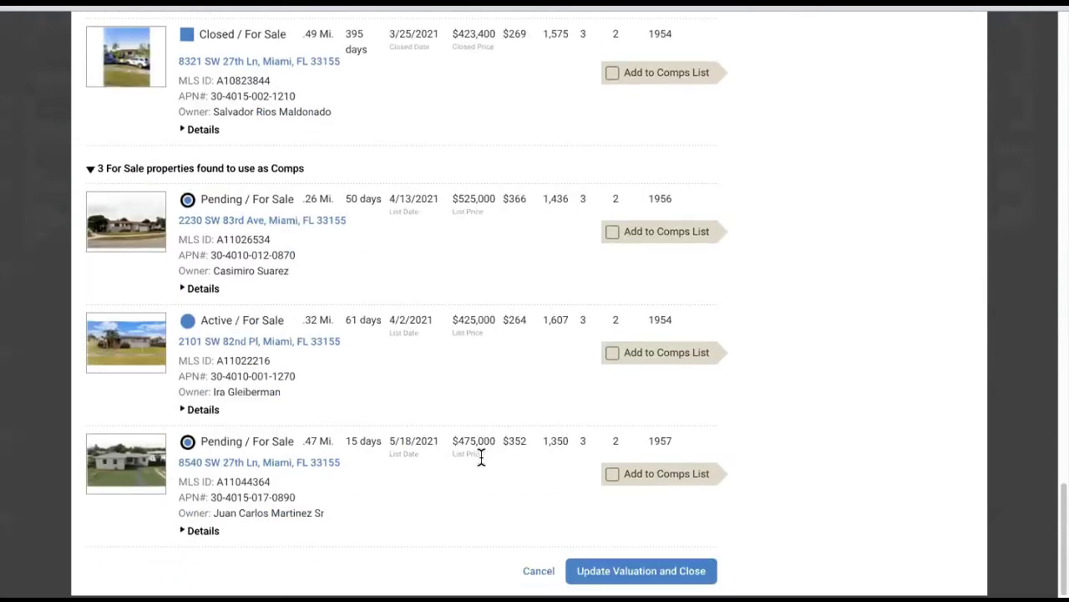
pyautogui.scroll(12, 495, 433)
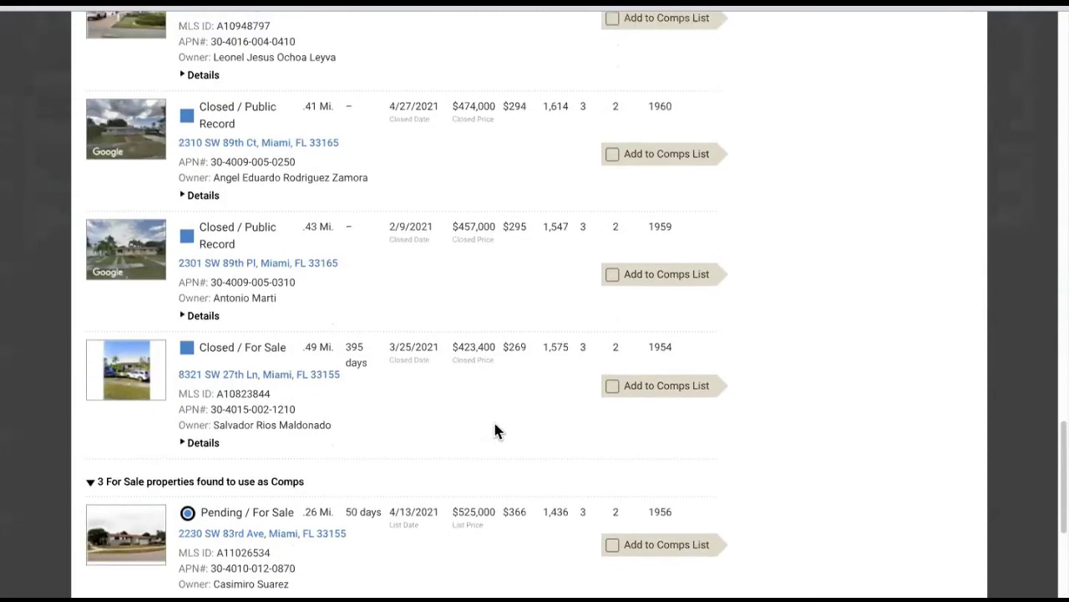
pyautogui.scroll(3, 494, 432)
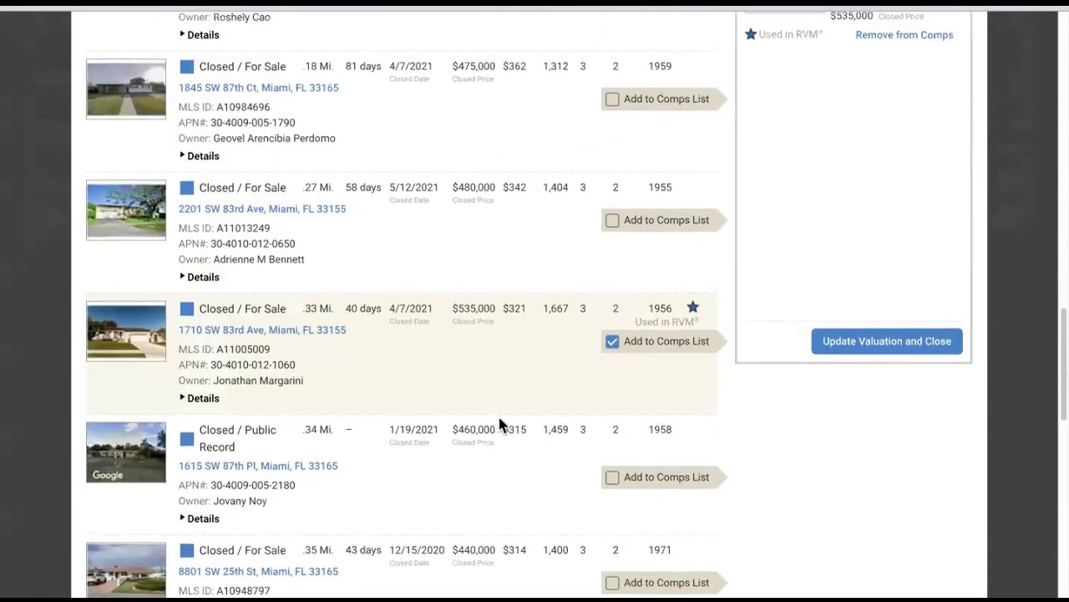
pyautogui.click(612, 99)
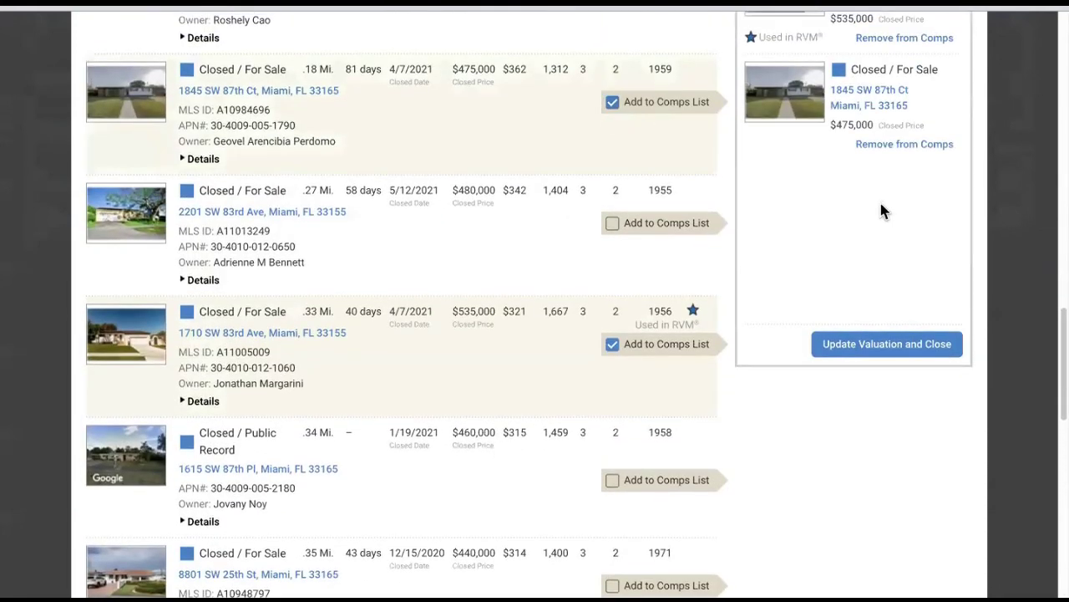
pyautogui.scroll(6, 881, 200)
pyautogui.scroll(2, 880, 209)
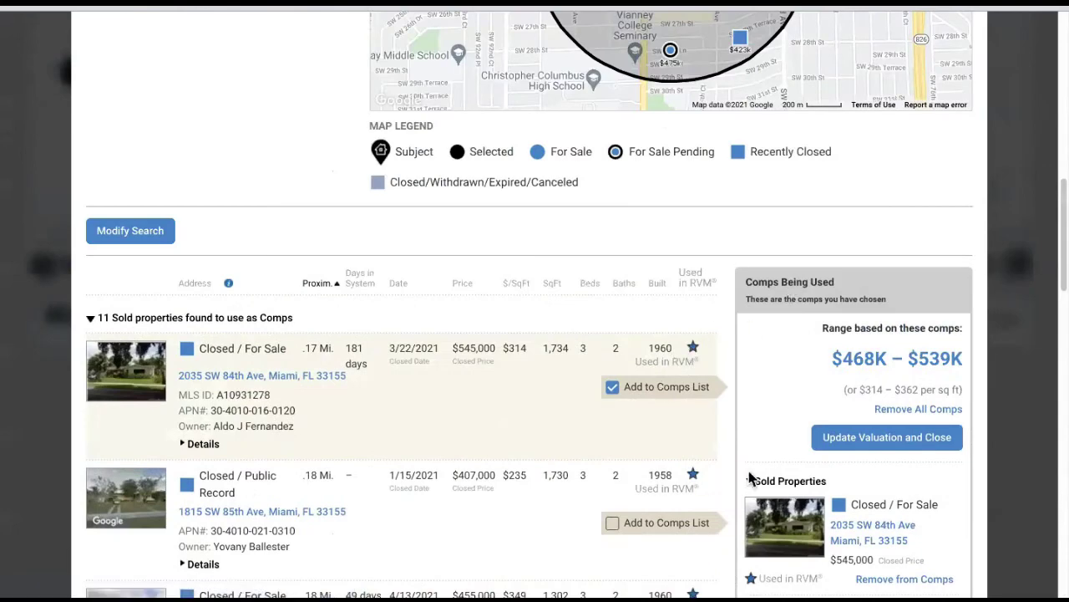
pyautogui.scroll(-4, 855, 394)
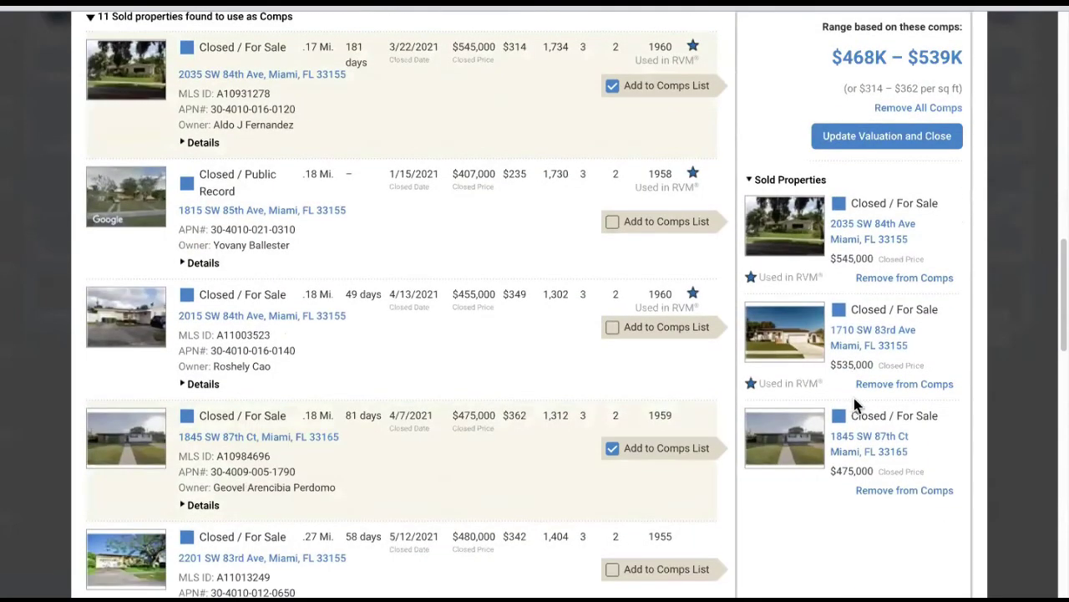
pyautogui.scroll(-1, 854, 397)
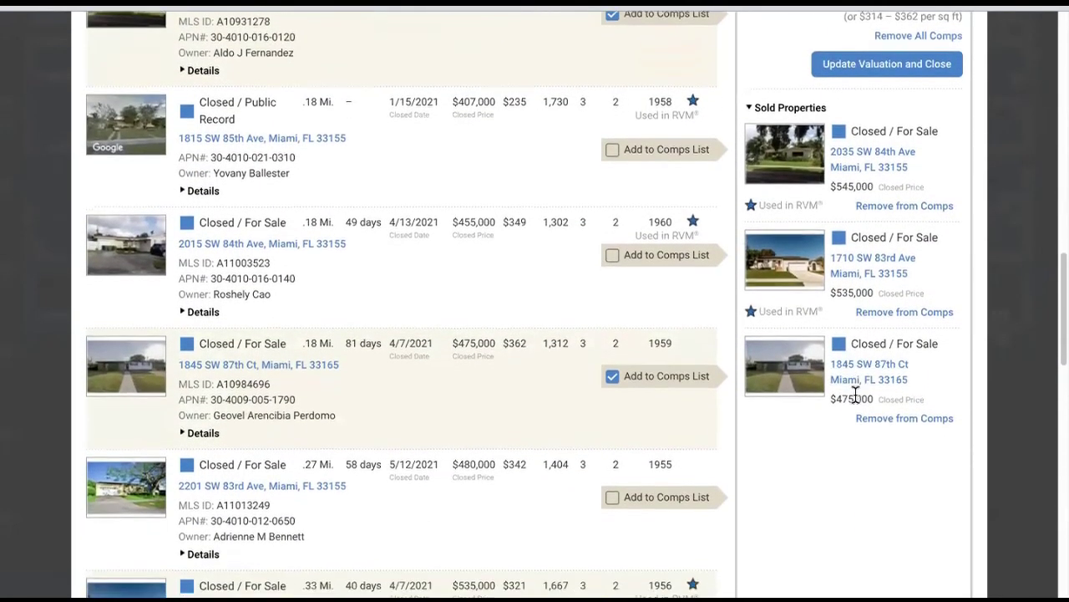
pyautogui.scroll(-1, 856, 392)
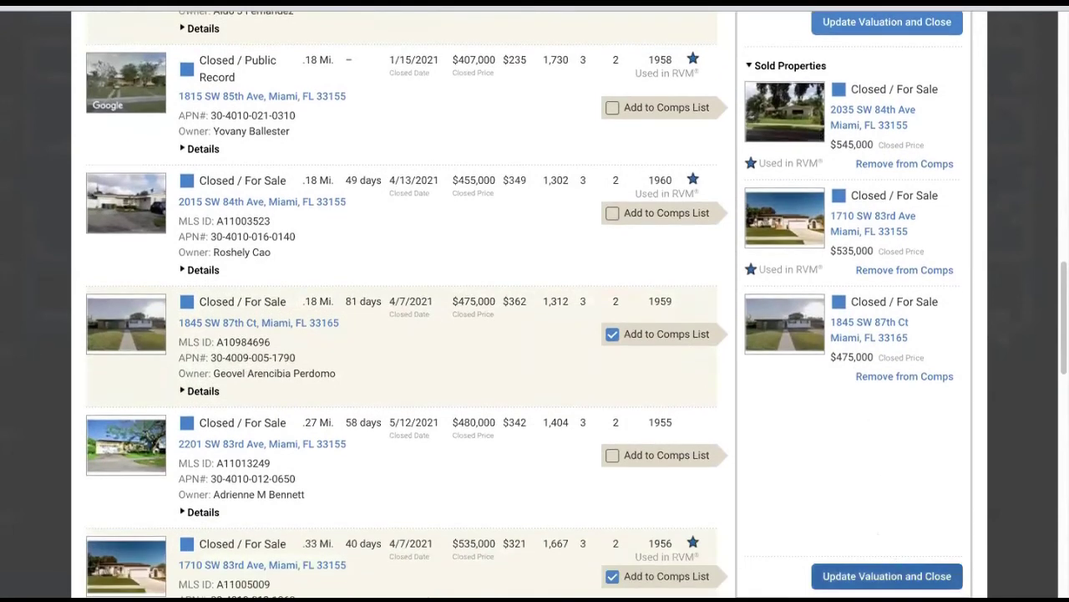
pyautogui.scroll(-1, 888, 555)
# - Update the valuation from the three comps and review the $495,177 result
pyautogui.click(870, 576)
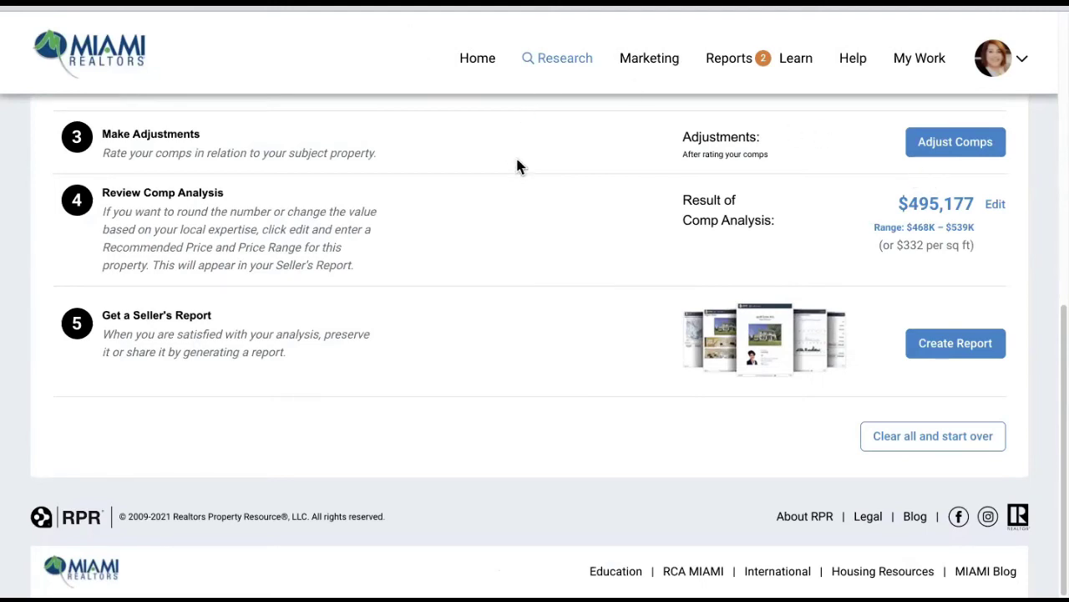
pyautogui.scroll(1, 376, 173)
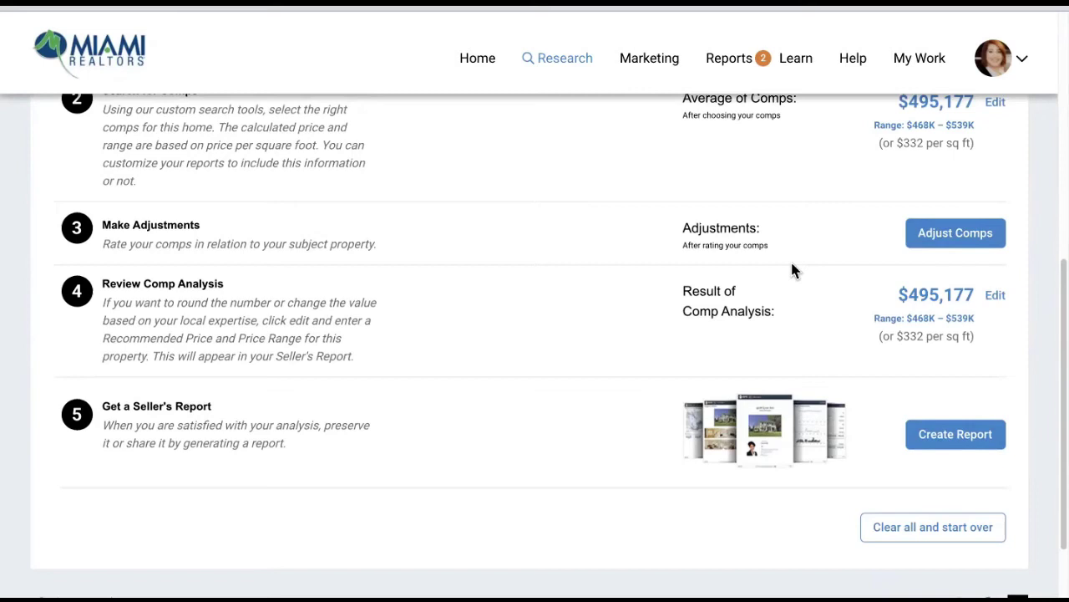
# - Open Adjust Comps and look through the Rate your comps table for the three comps
pyautogui.click(951, 250)
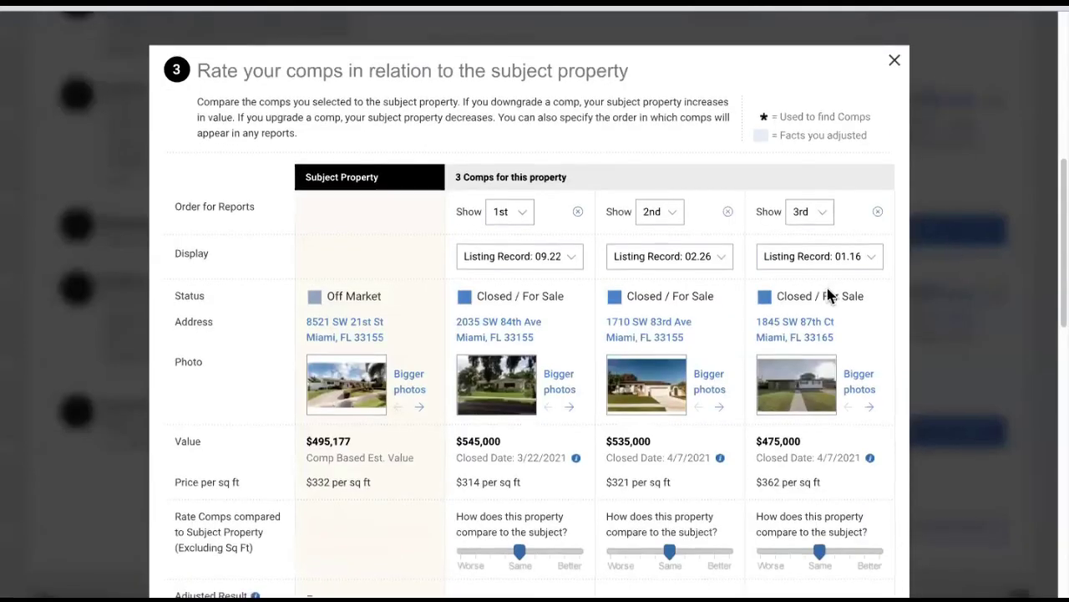
pyautogui.scroll(-2, 827, 287)
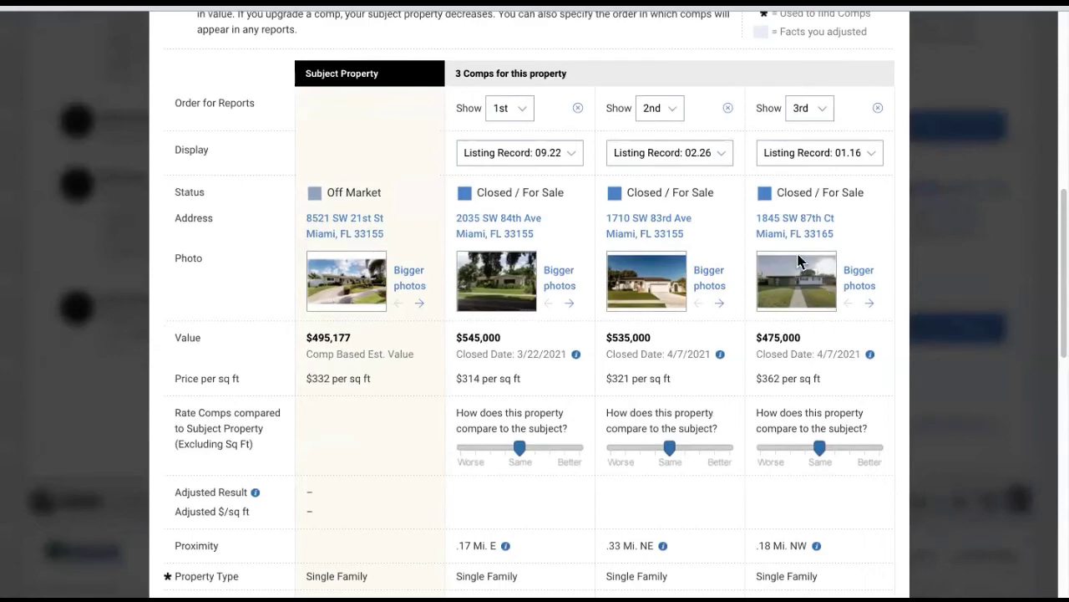
pyautogui.scroll(-10, 600, 425)
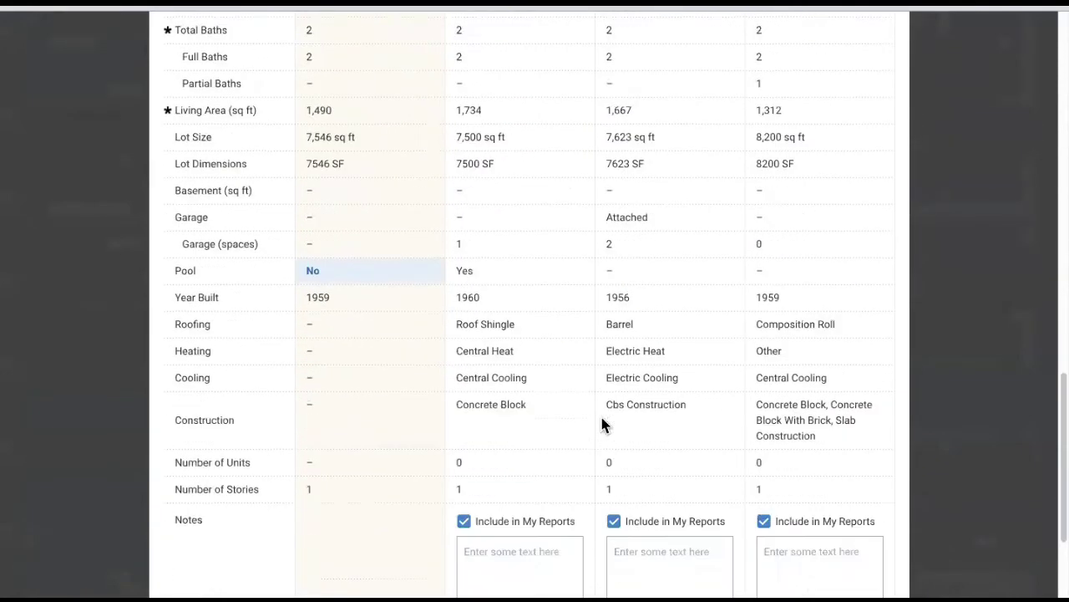
pyautogui.scroll(1, 238, 150)
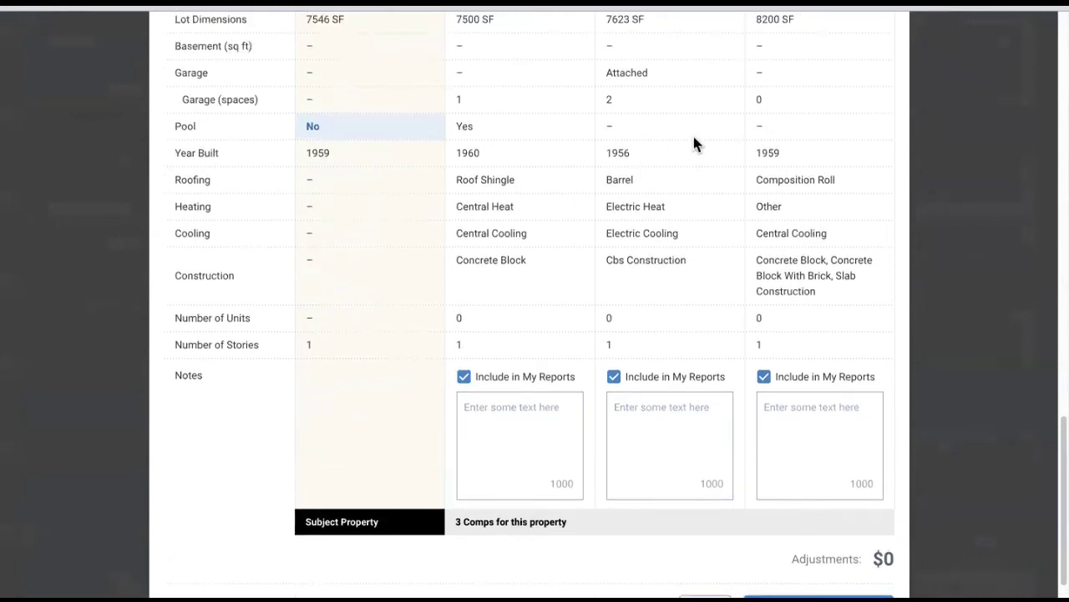
pyautogui.scroll(5, 706, 143)
pyautogui.scroll(7, 707, 143)
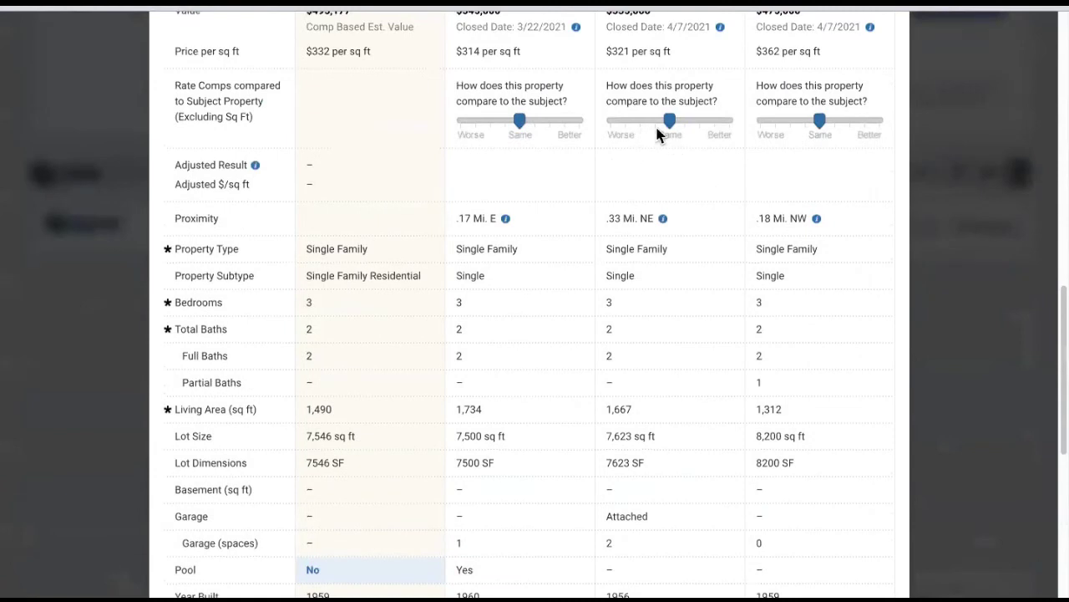
pyautogui.moveTo(656, 130); pyautogui.dragTo(641, 127)
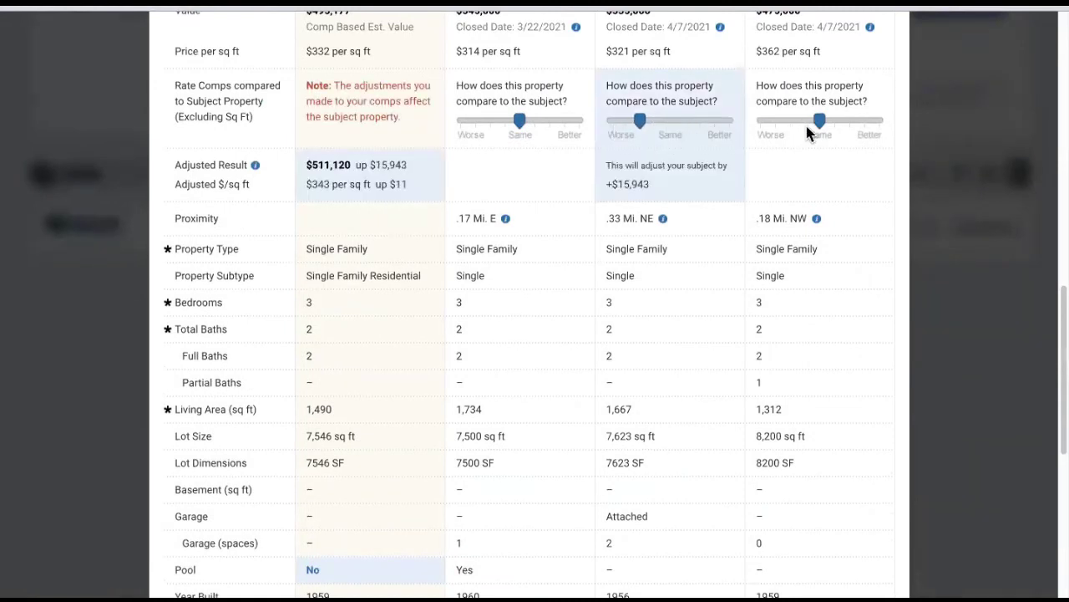
pyautogui.moveTo(807, 129); pyautogui.dragTo(794, 150)
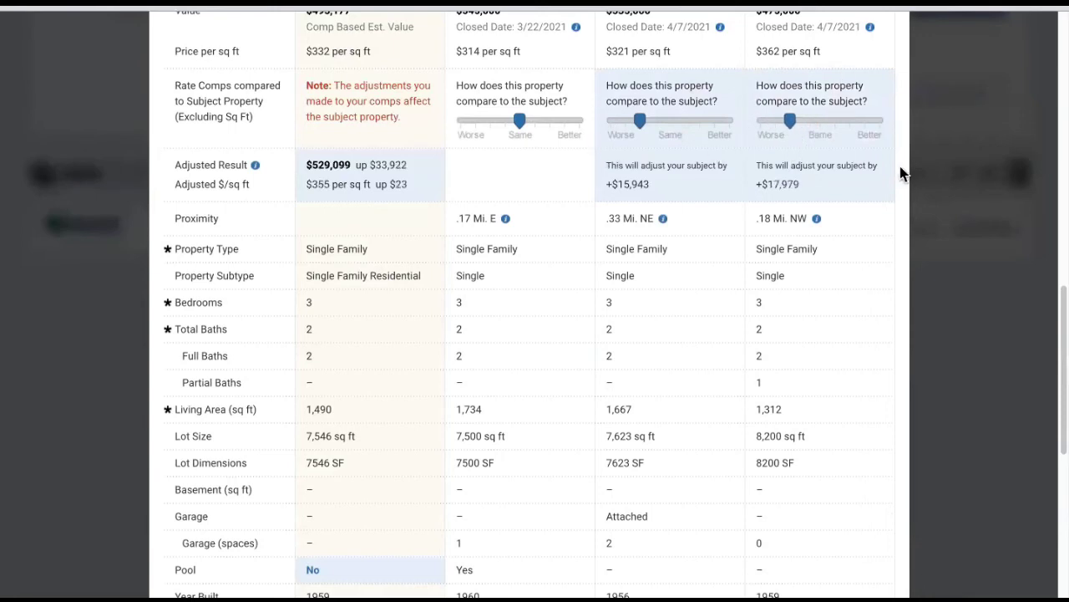
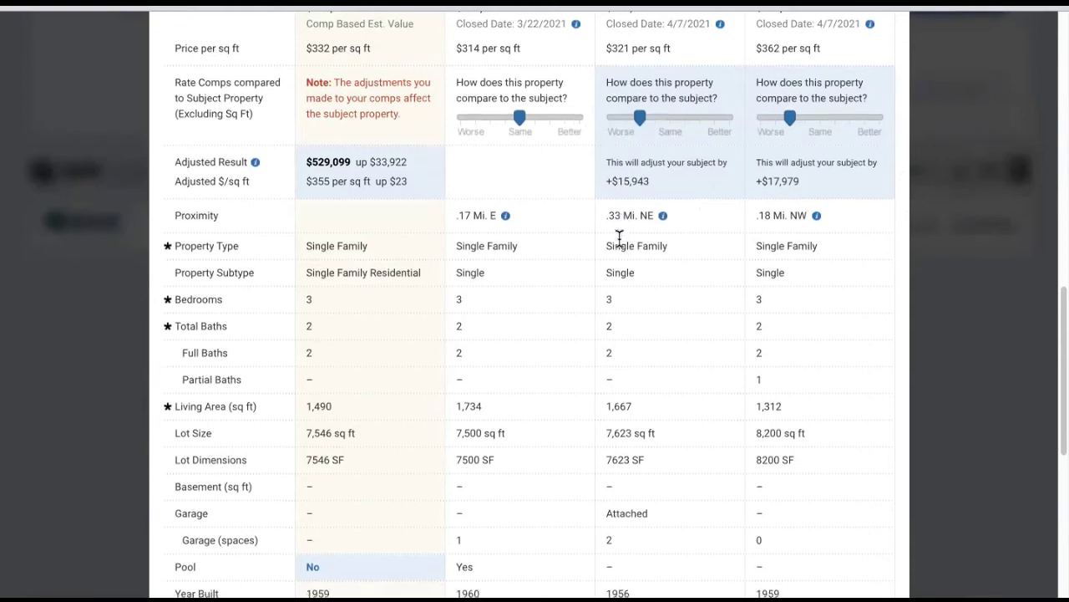
# - Scroll down to the comp analysis summary showing +$33,922 adjustments and a $529,099 result
pyautogui.scroll(-5, 613, 242)
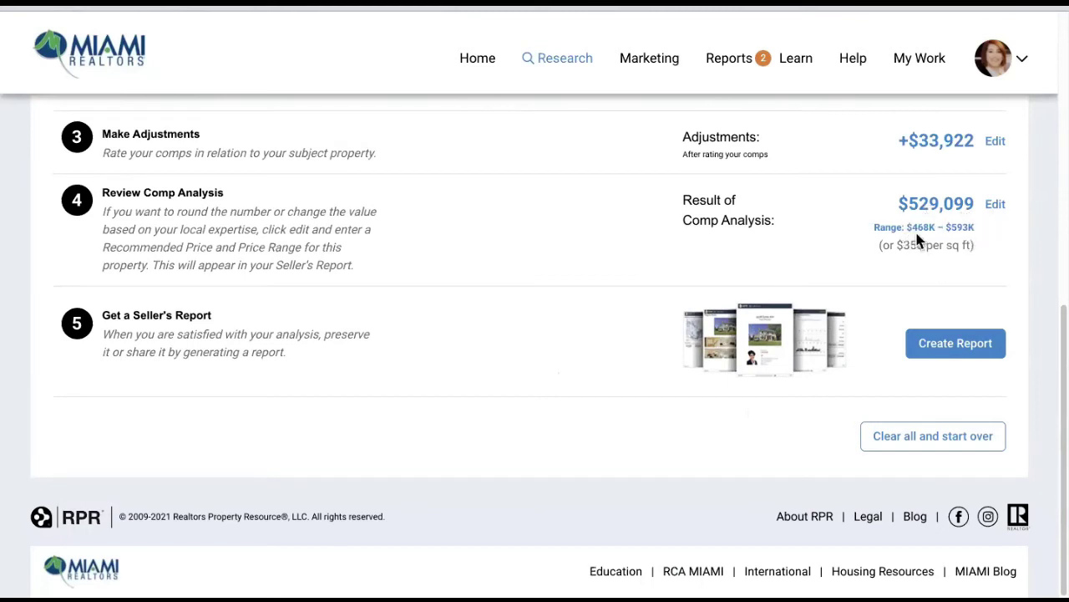
# - Set the recommended price to $545,000 with a $520,000–$545,000 range and save it
pyautogui.click(994, 209)
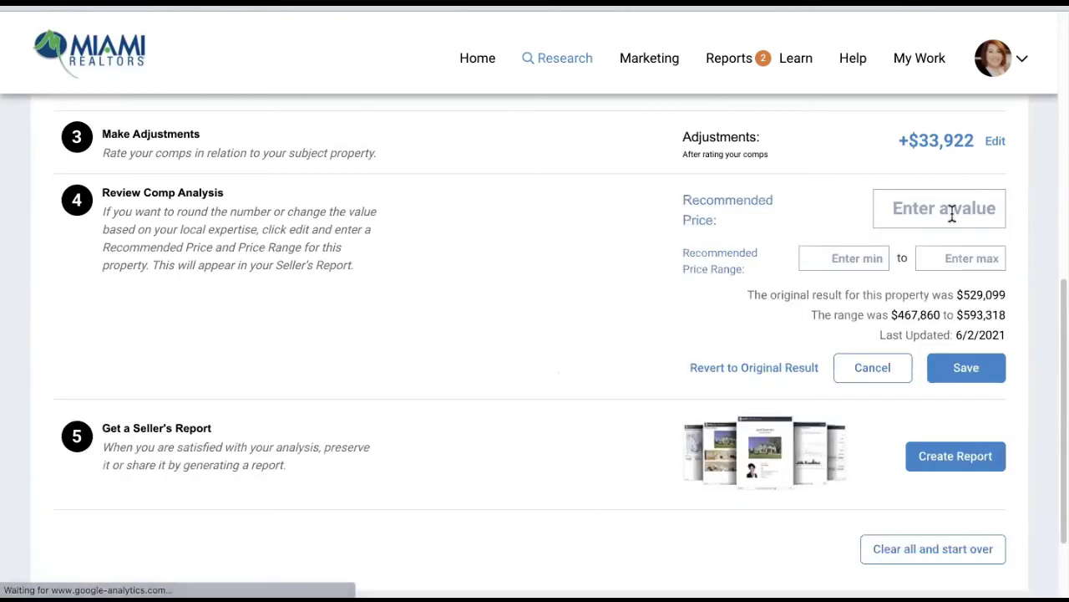
pyautogui.click(953, 209)
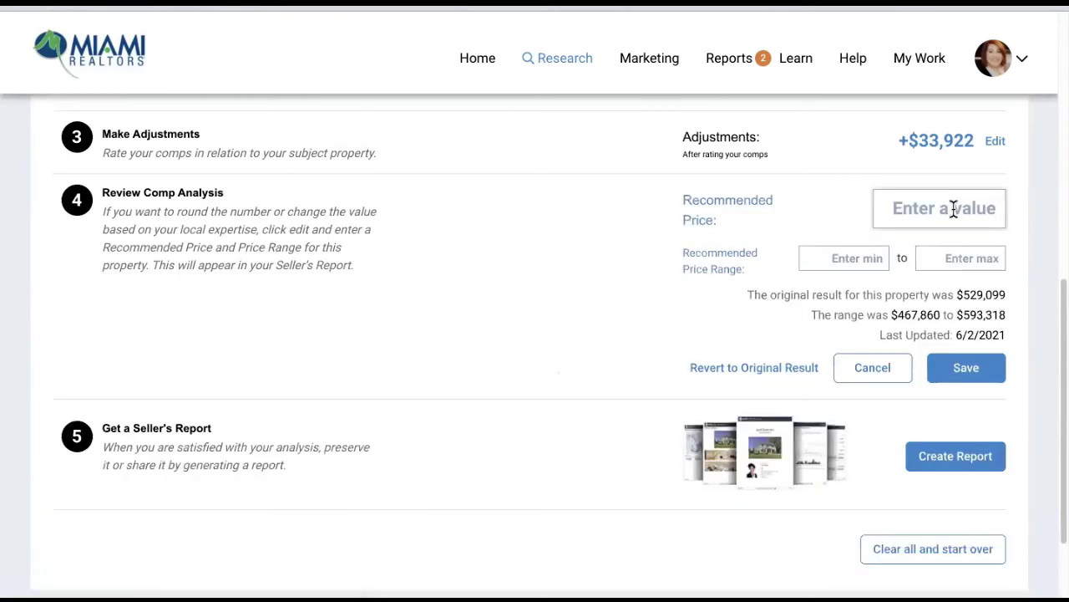
pyautogui.click(867, 261)
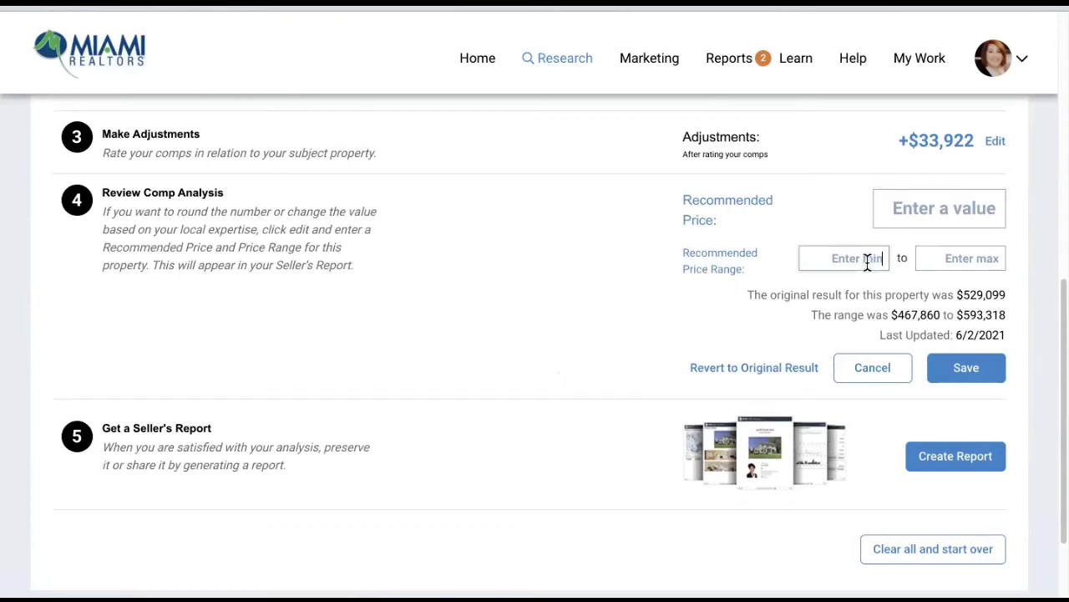
pyautogui.write('5200000')
pyautogui.press('Tab')
pyautogui.write('5')
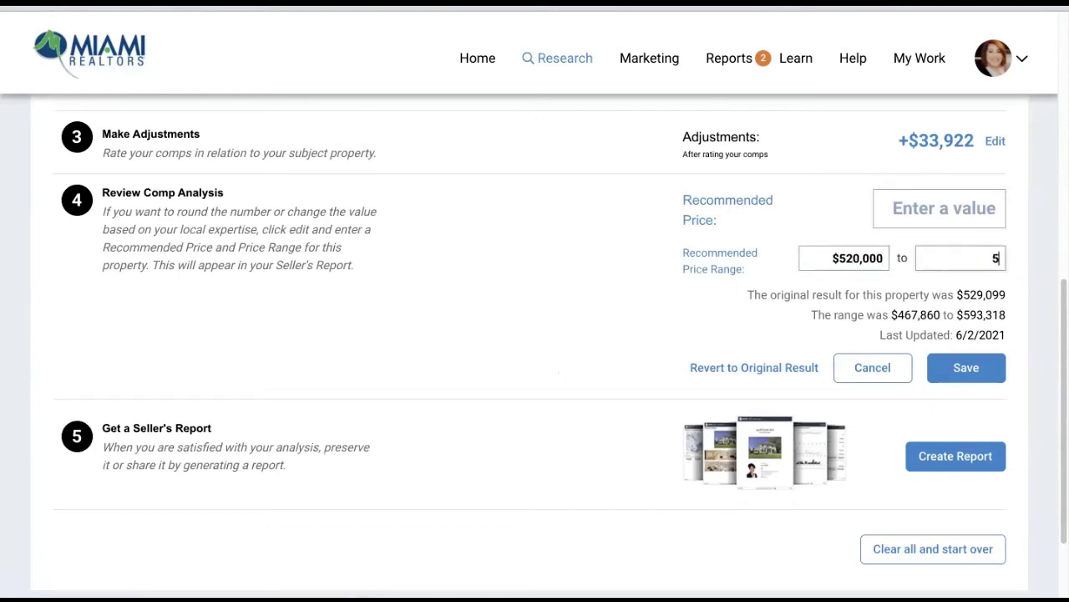
pyautogui.write('45,000')
pyautogui.click(913, 208)
pyautogui.write('5,45')
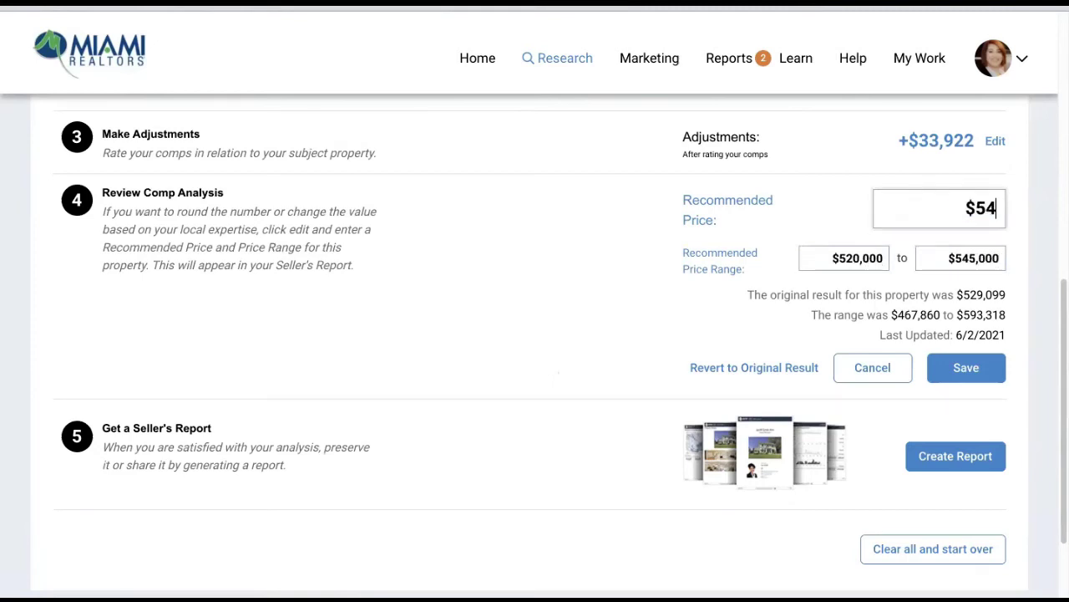
pyautogui.write('0,000')
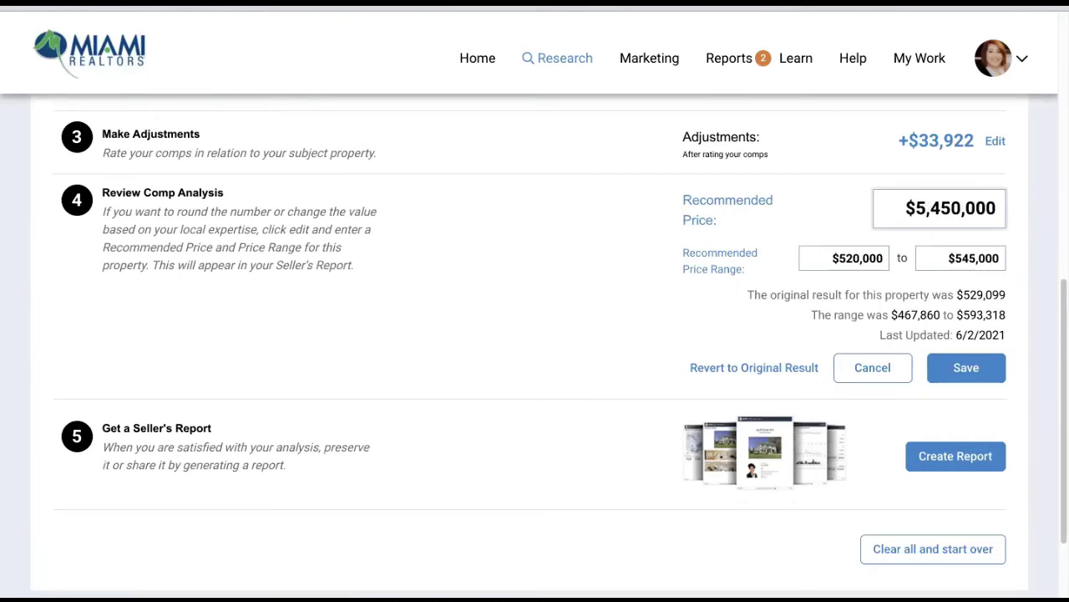
pyautogui.press('BackSpace')
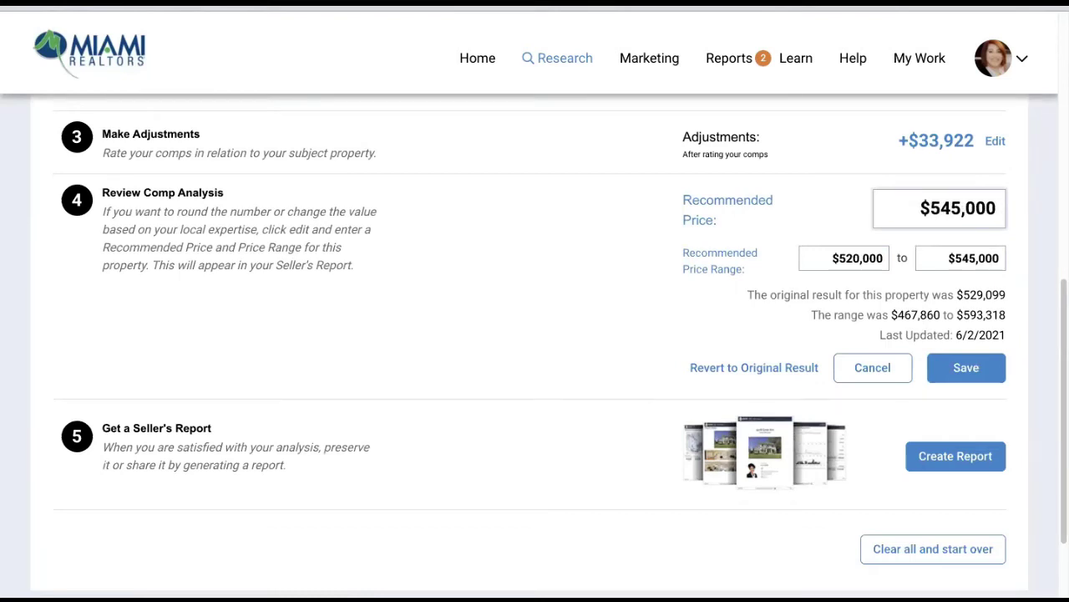
pyautogui.click(1003, 376)
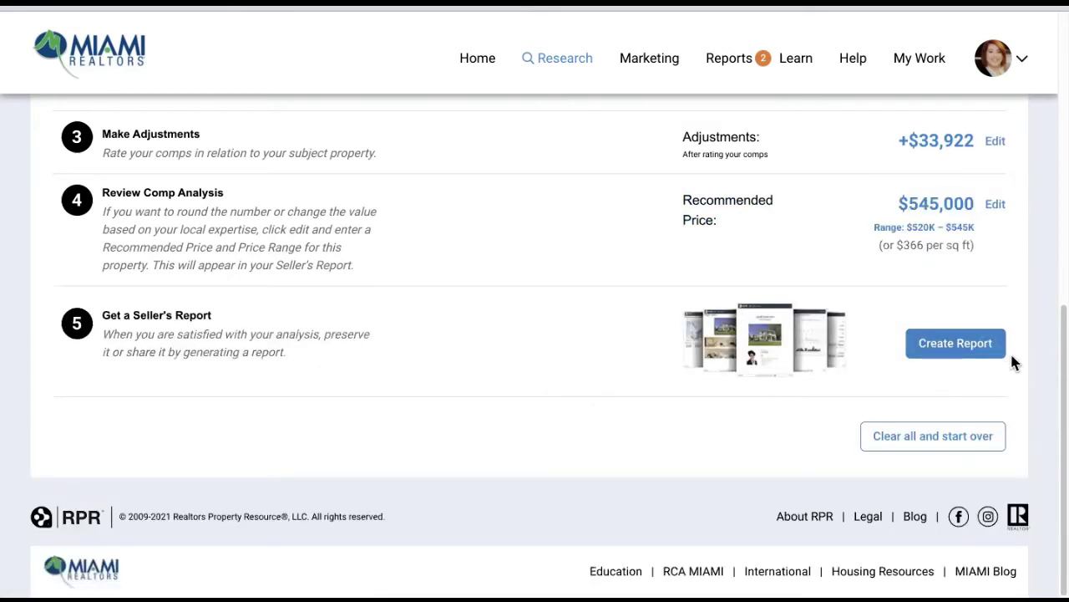
# - Create a Seller's Report, excluding the custom comparables page and including Estimated Value Change
pyautogui.click(949, 347)
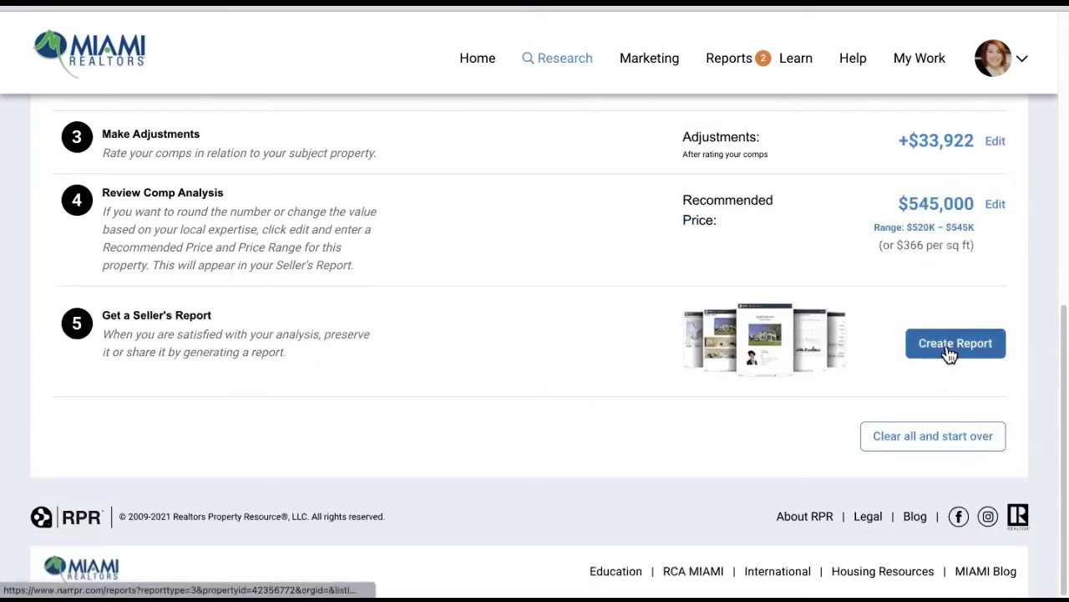
pyautogui.scroll(-3, 950, 355)
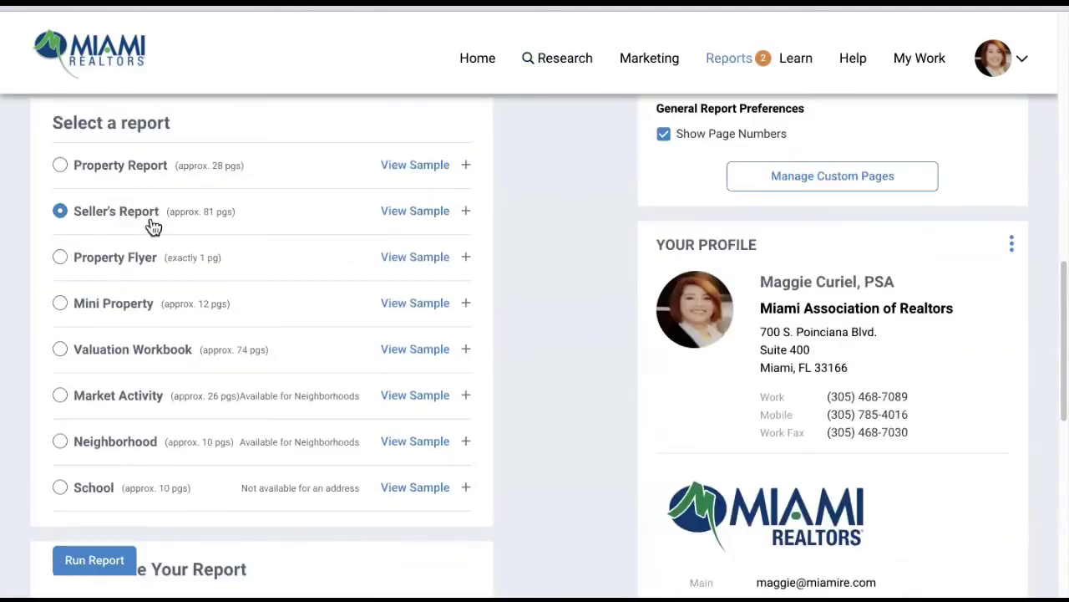
pyautogui.click(463, 214)
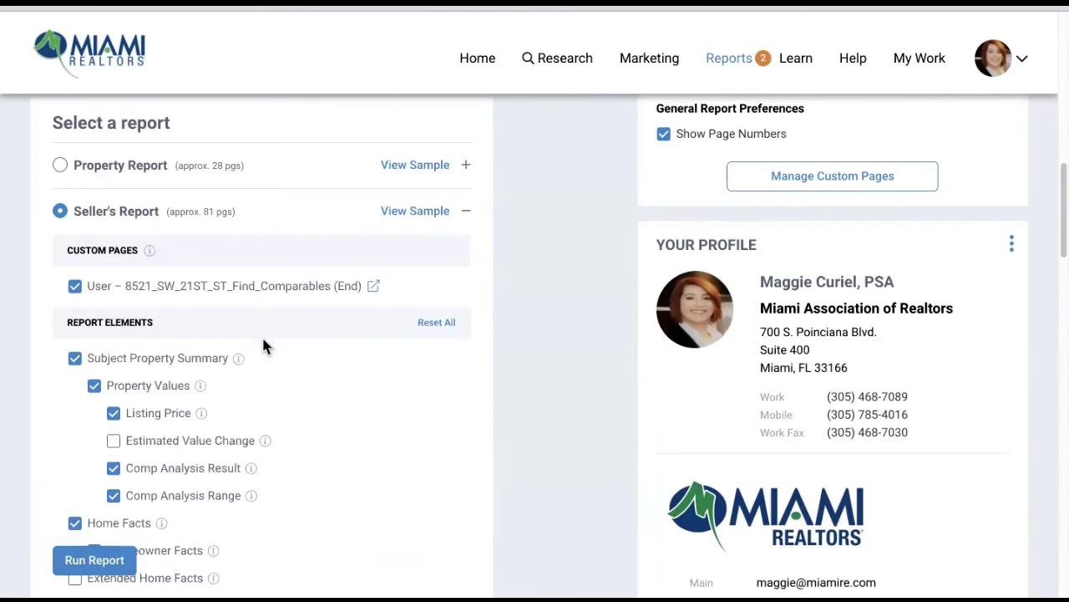
pyautogui.scroll(-1, 262, 335)
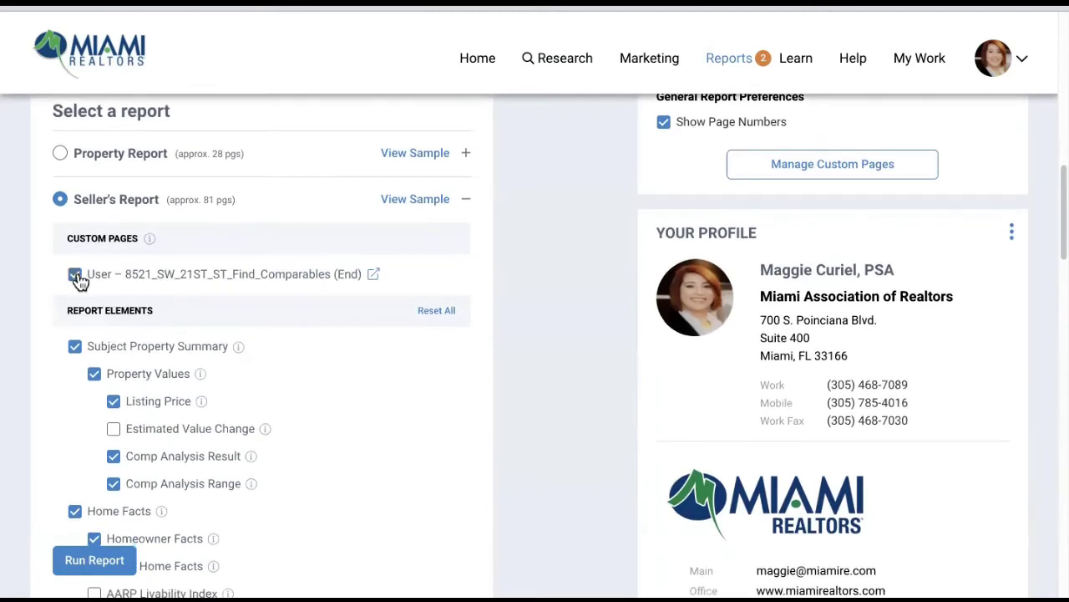
pyautogui.click(75, 276)
pyautogui.scroll(-1, 260, 359)
pyautogui.click(114, 423)
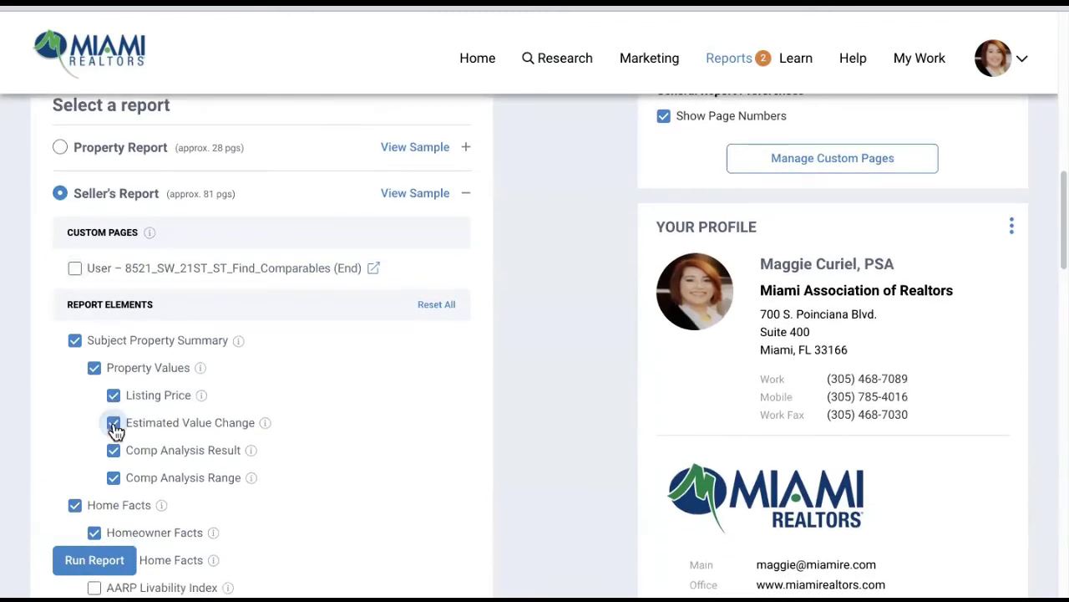
# - Reset all report sections to defaults and run the Seller's Report
pyautogui.click(447, 307)
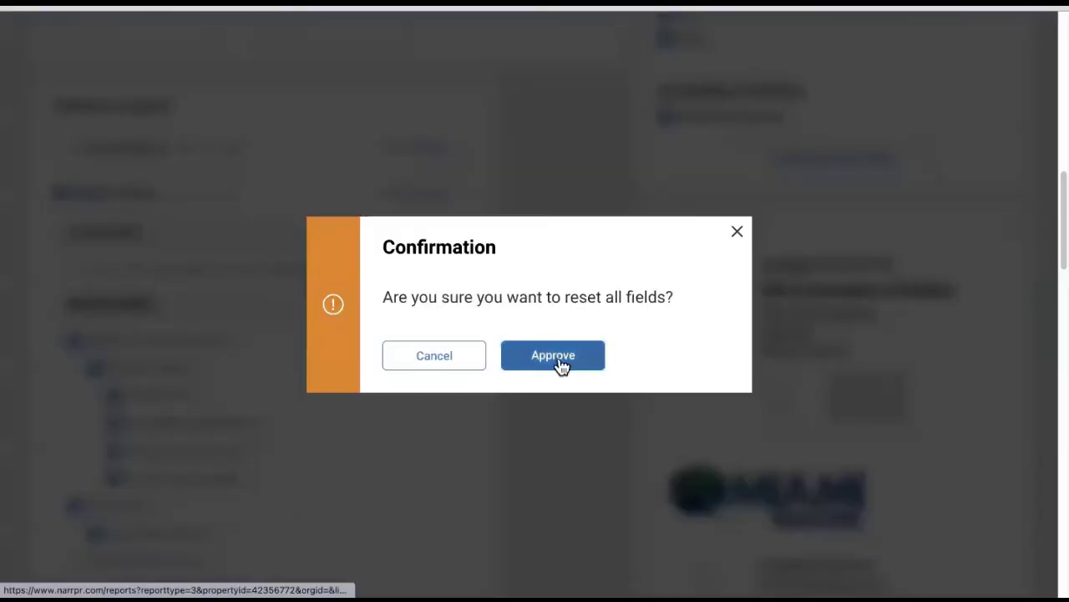
pyautogui.click(554, 356)
pyautogui.scroll(-15, 242, 406)
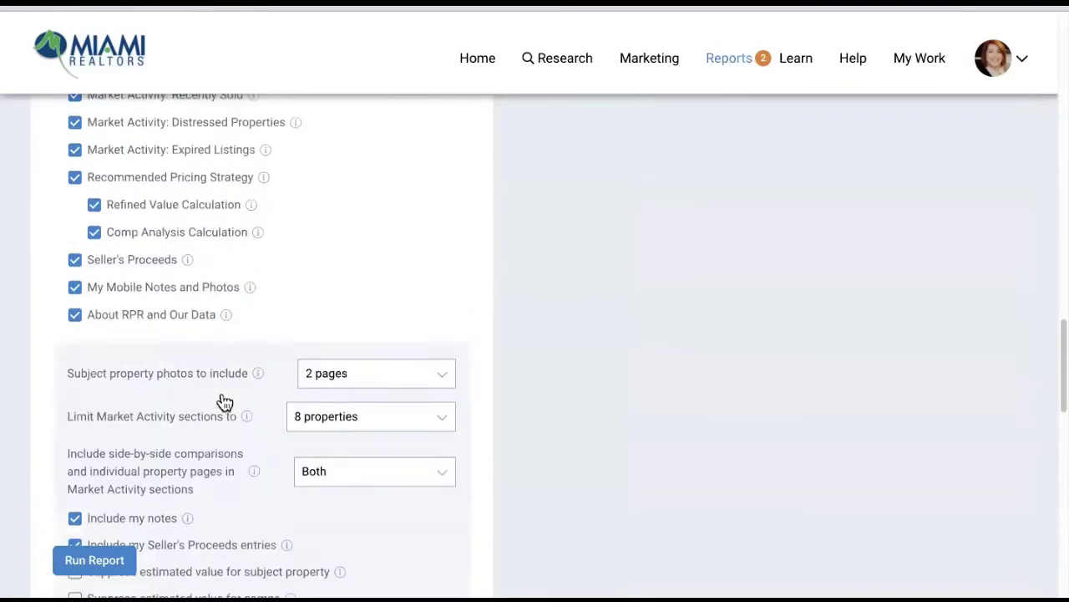
pyautogui.scroll(-10, 227, 401)
pyautogui.click(95, 480)
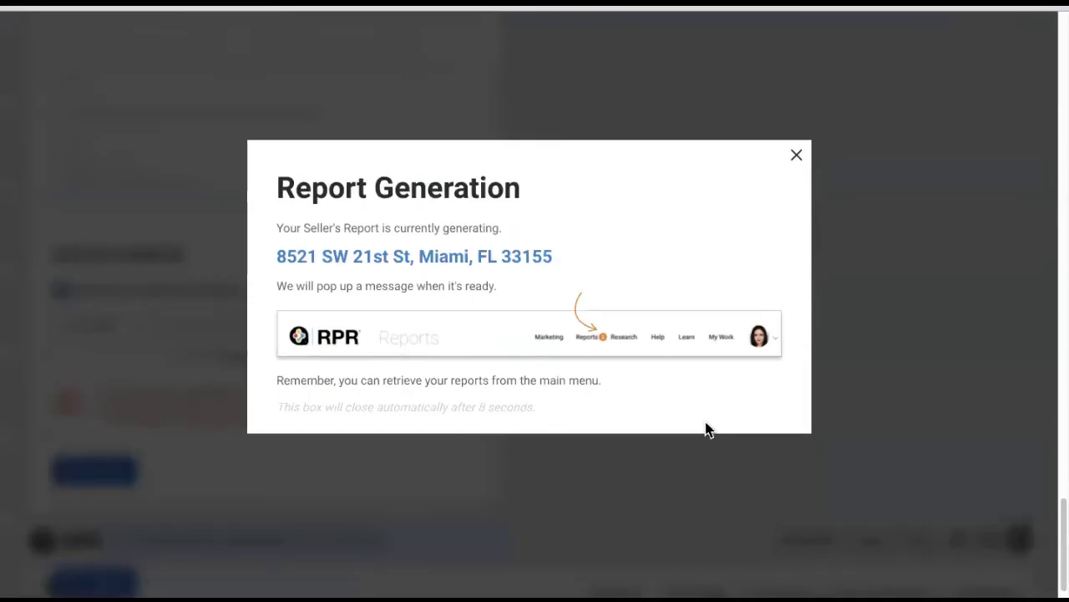
# - Dismiss the Report Generation notice and scroll the Reports page down to Manage Custom Pages
pyautogui.click(797, 158)
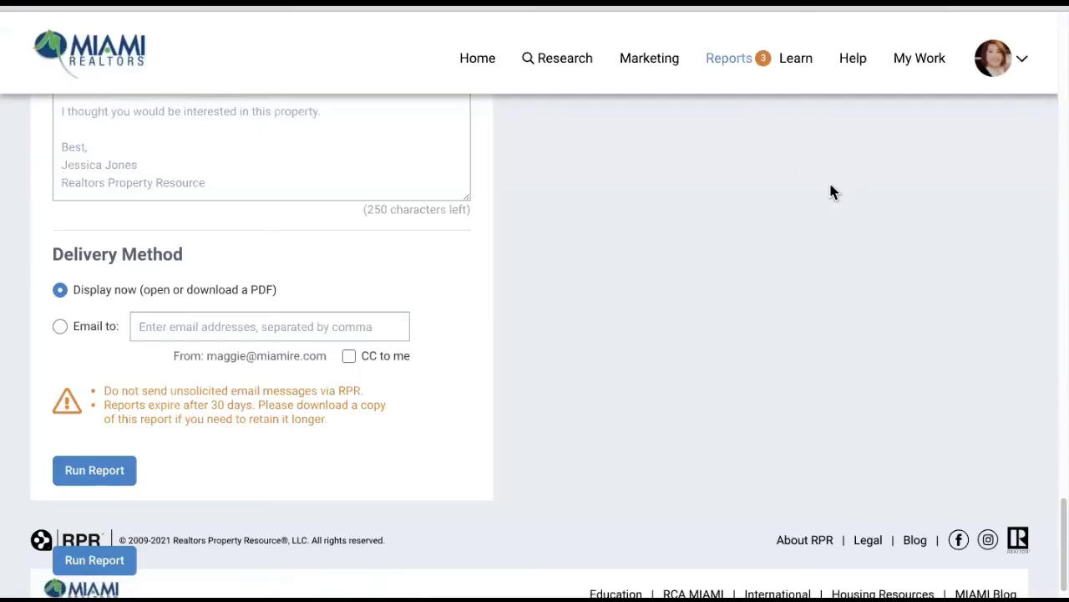
pyautogui.scroll(10, 483, 304)
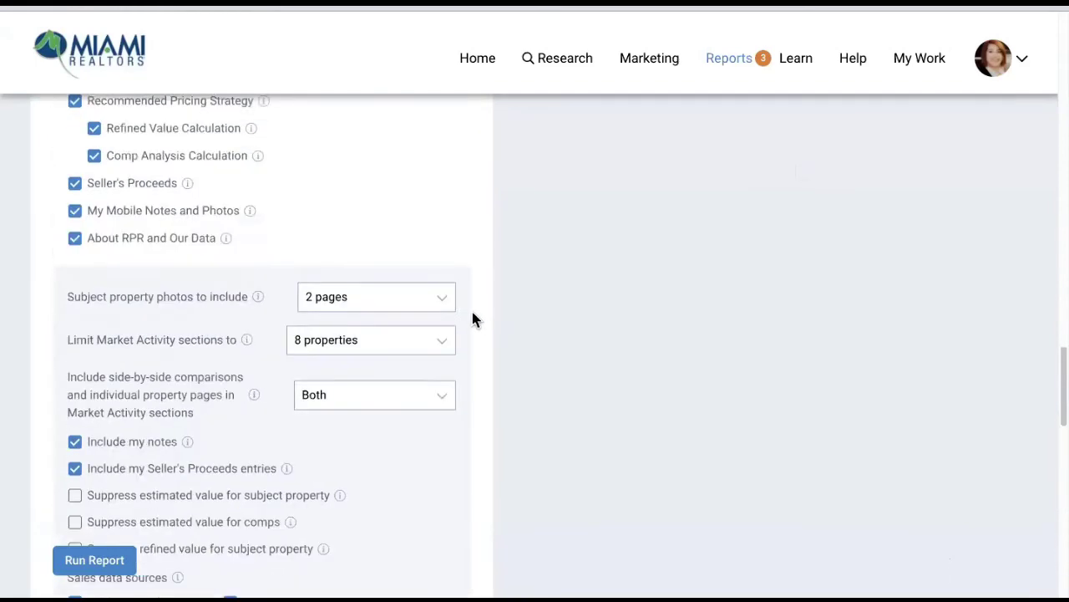
pyautogui.scroll(7, 261, 318)
pyautogui.scroll(-2, 432, 323)
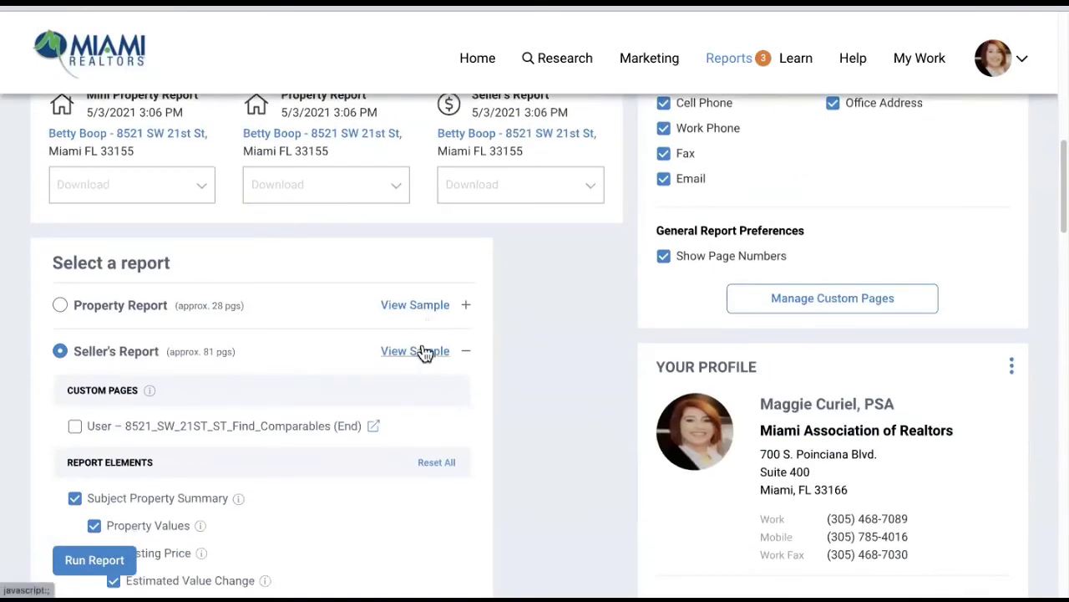
pyautogui.scroll(1, 425, 353)
pyautogui.scroll(-2, 582, 327)
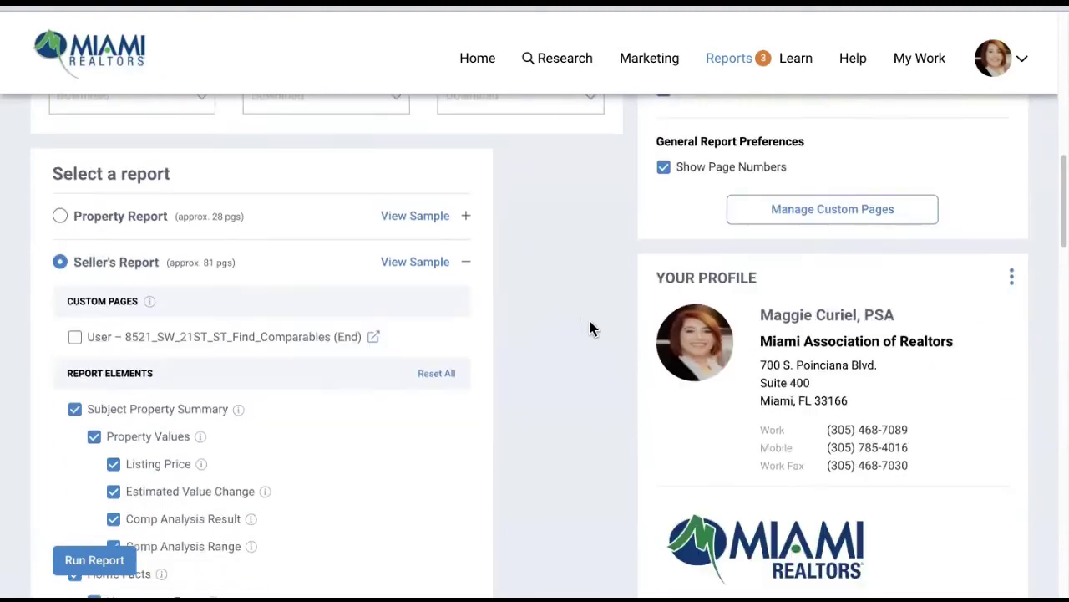
pyautogui.scroll(7, 587, 322)
pyautogui.scroll(3, 587, 330)
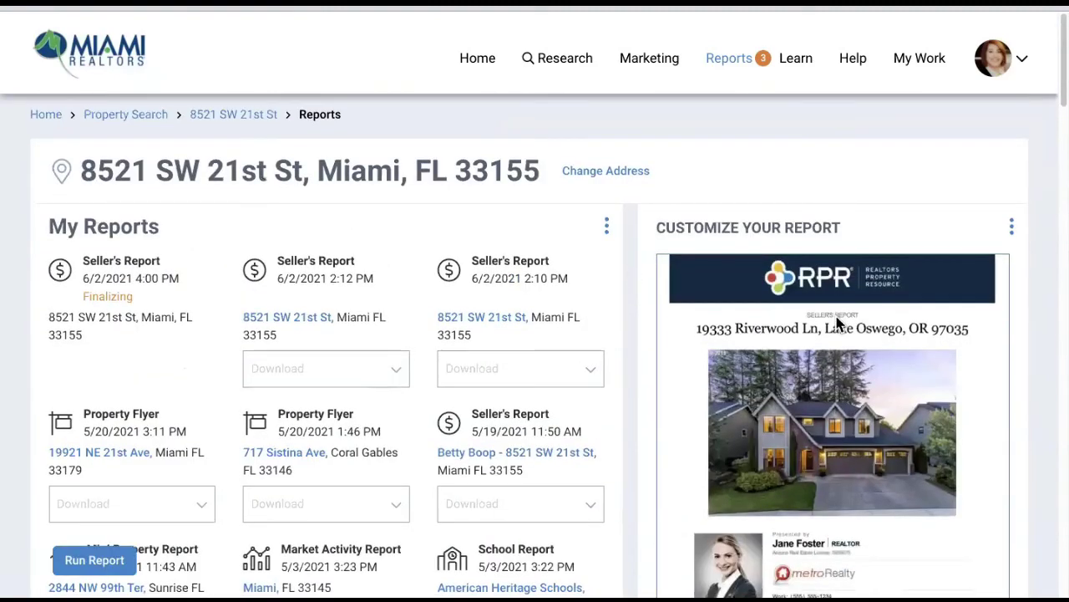
pyautogui.scroll(-4, 835, 317)
pyautogui.scroll(-1, 801, 411)
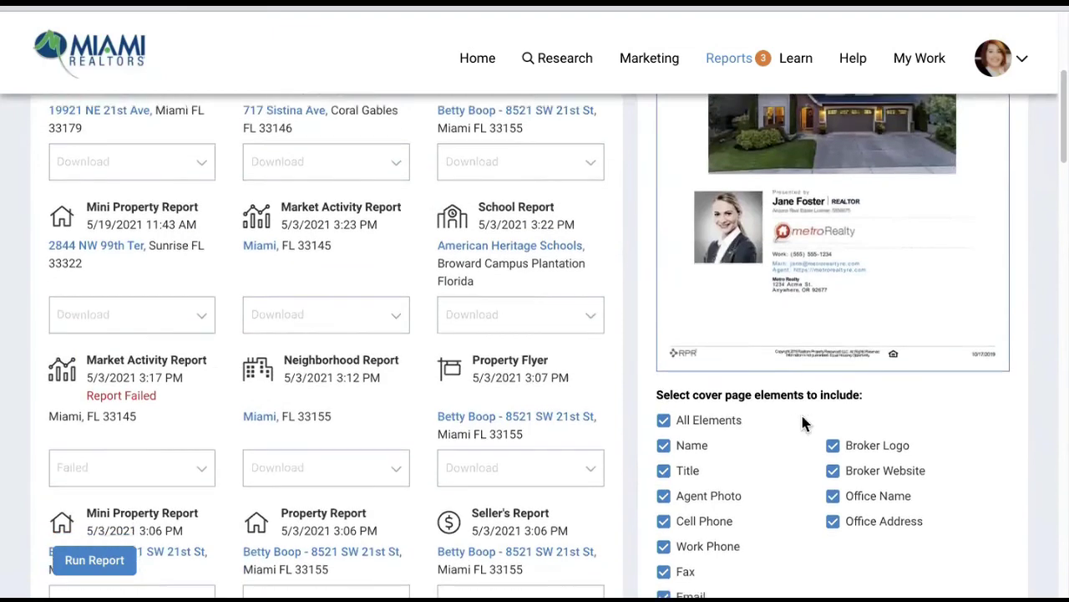
pyautogui.scroll(-1, 934, 515)
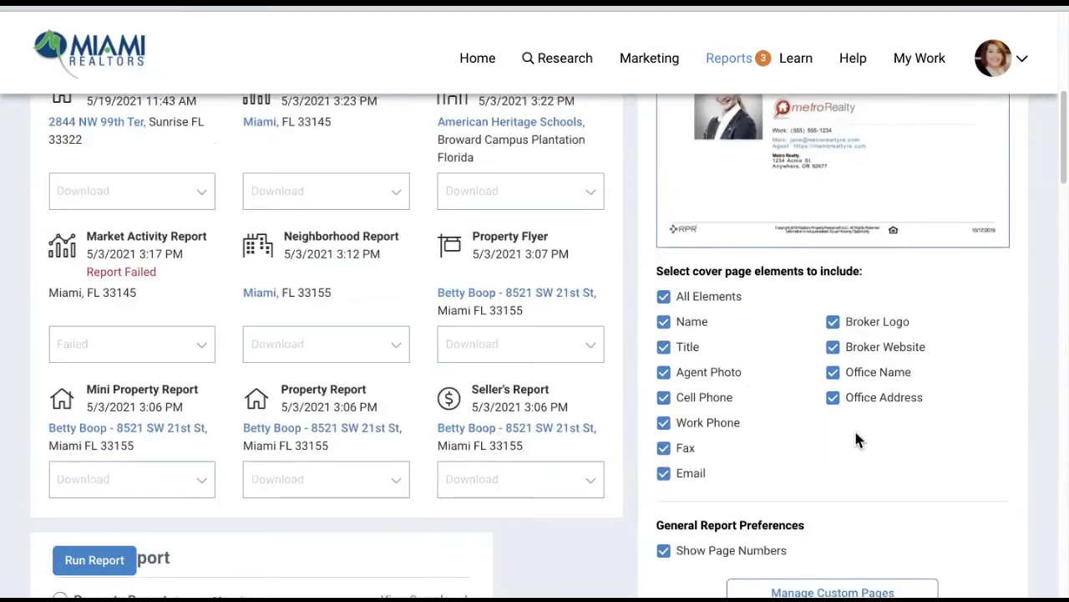
pyautogui.scroll(-2, 856, 438)
pyautogui.scroll(-1, 856, 440)
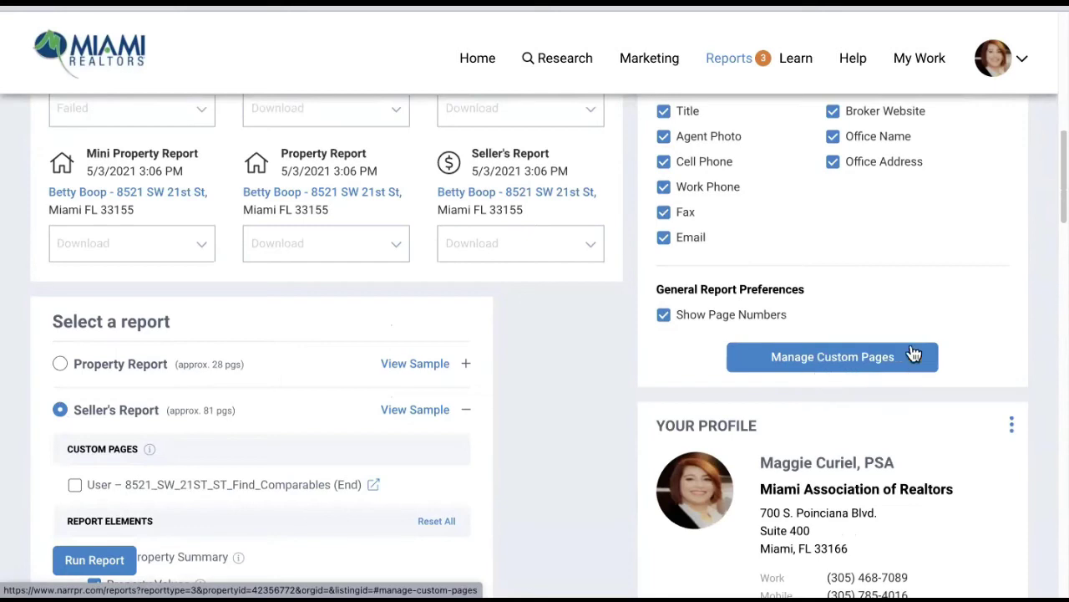
pyautogui.click(829, 371)
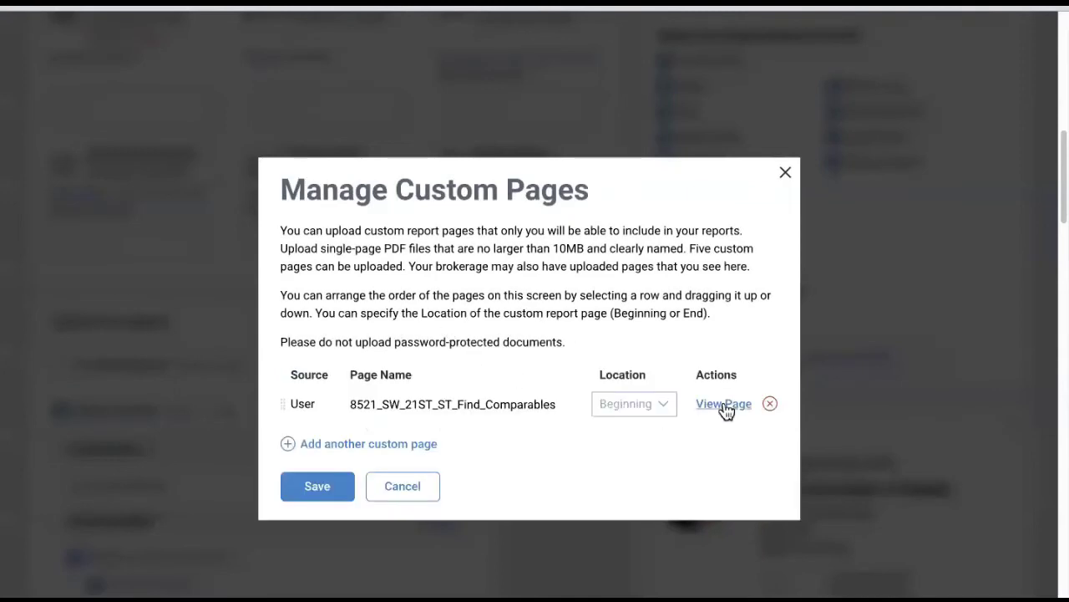
pyautogui.click(661, 410)
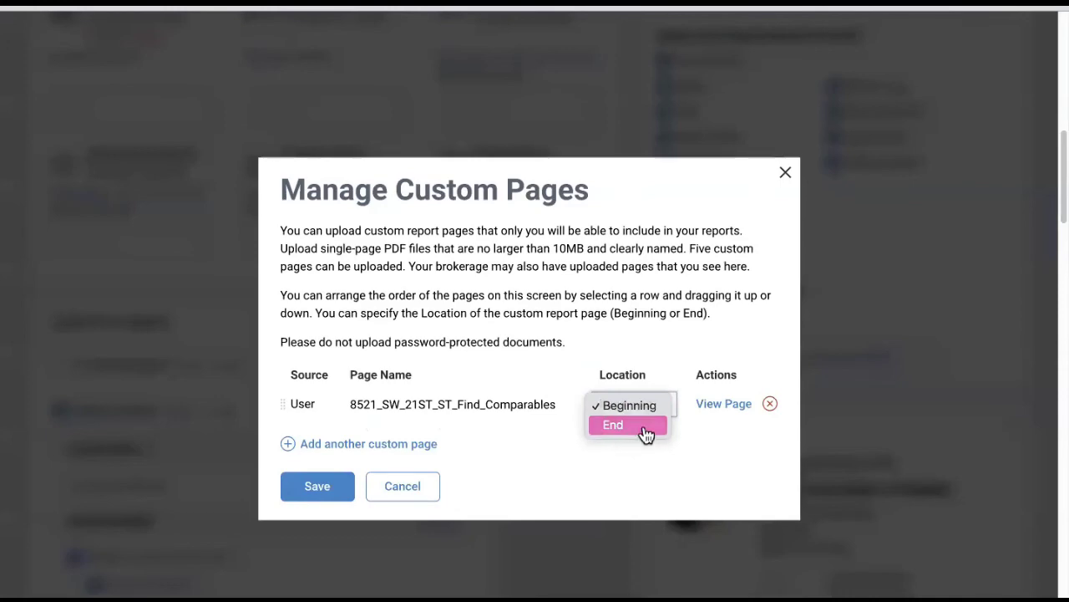
pyautogui.click(644, 427)
pyautogui.click(331, 496)
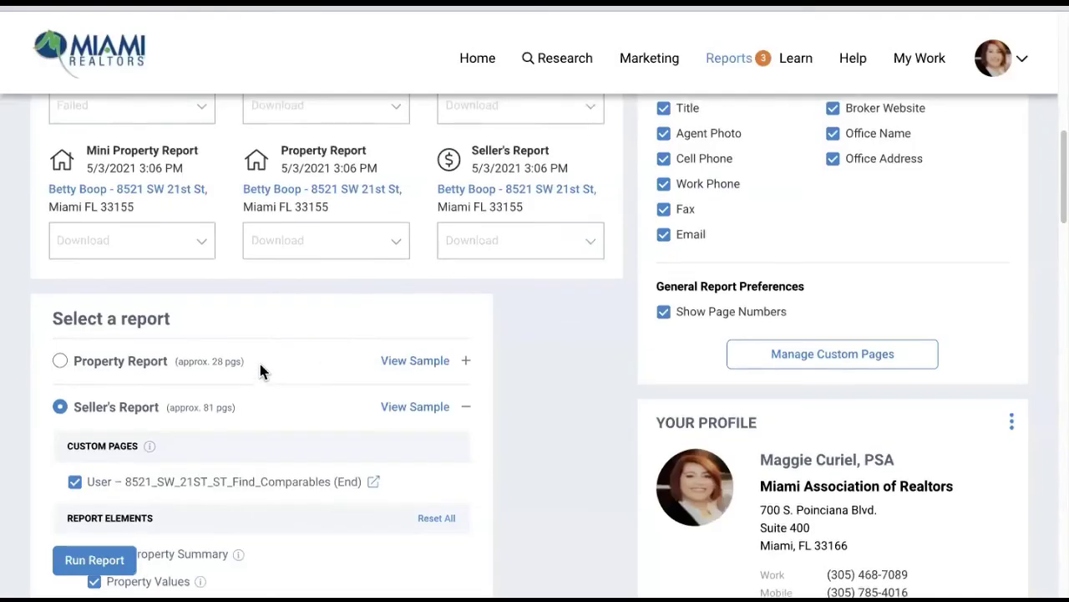
# - Uncheck Estimated Value Change in the Report Elements list
pyautogui.scroll(-4, 273, 351)
pyautogui.scroll(-1, 273, 350)
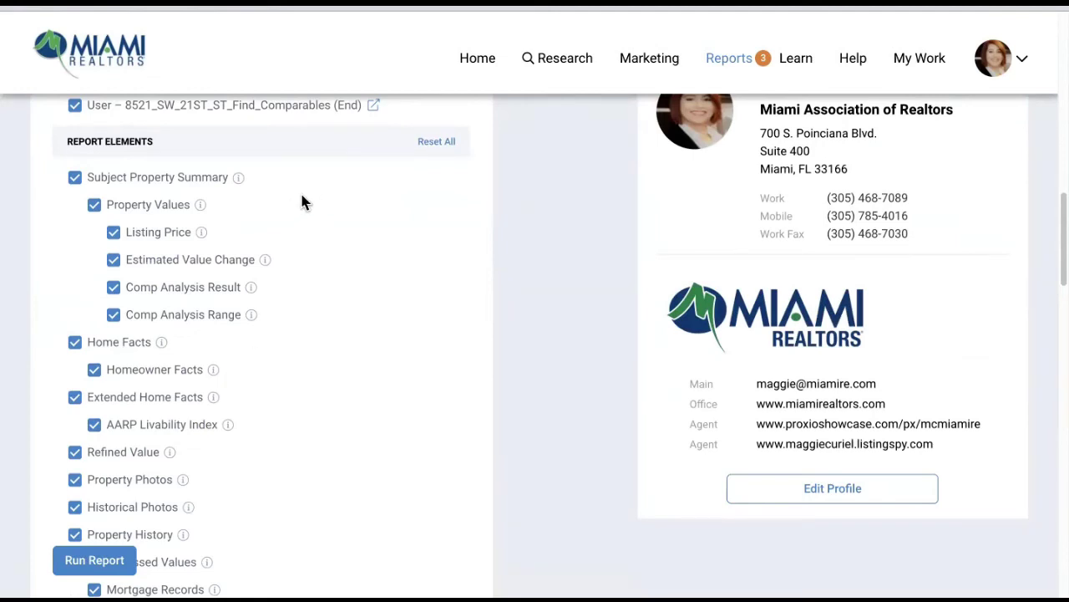
pyautogui.click(114, 264)
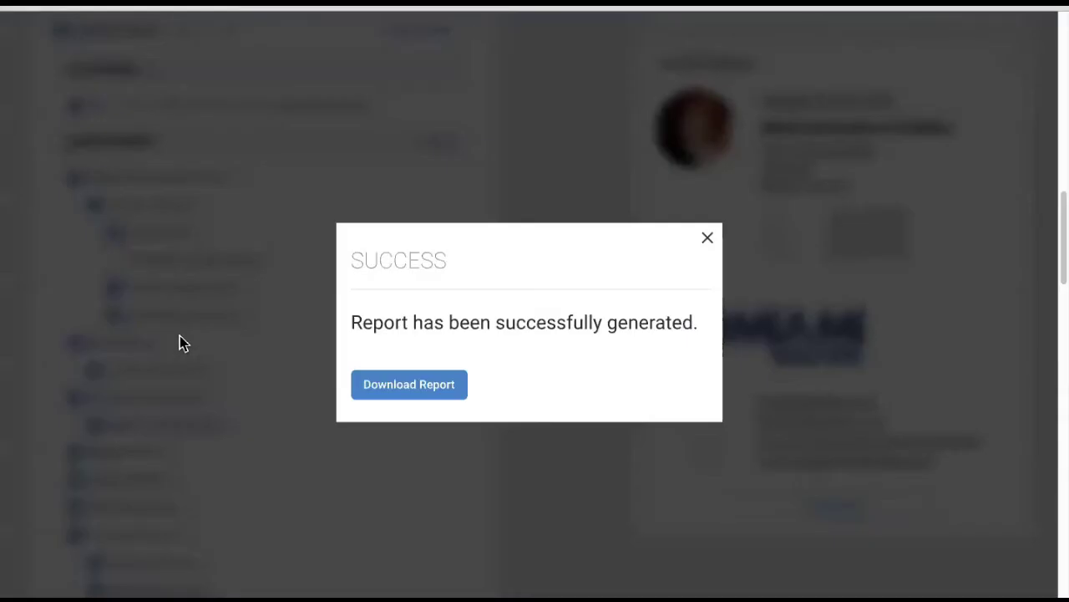
# - Close the success message and exclude Extended Home Facts, Refined Value, Property and Historical Photos
pyautogui.click(708, 238)
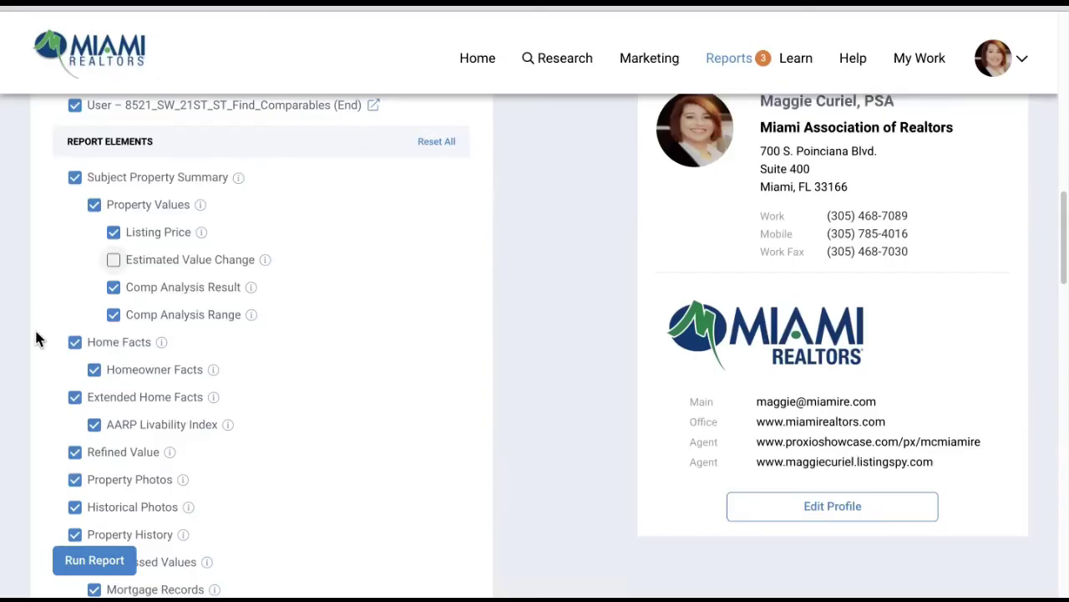
pyautogui.click(74, 399)
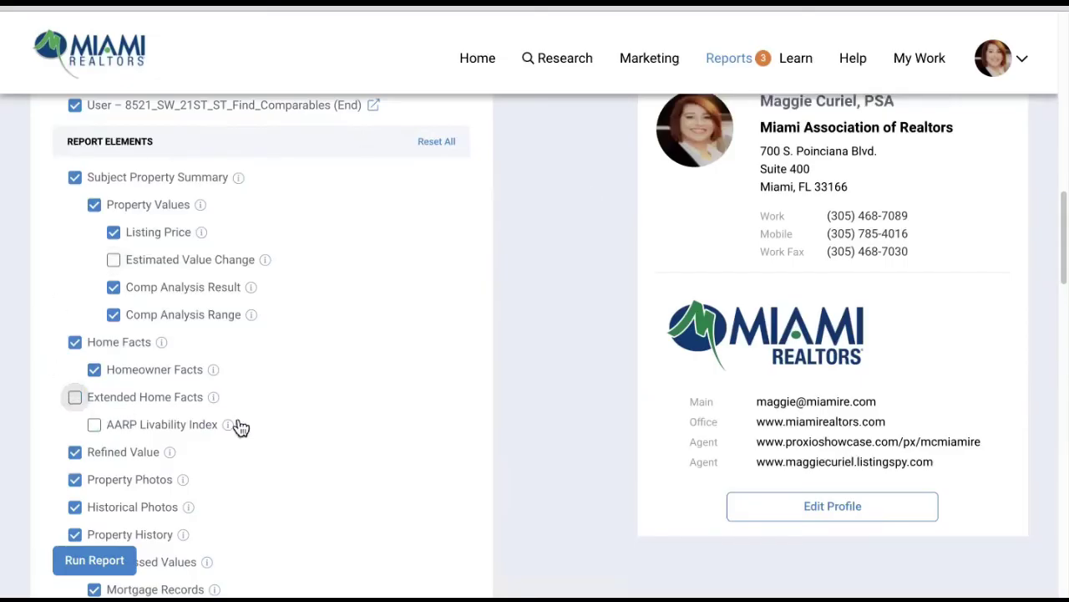
pyautogui.scroll(-1, 279, 418)
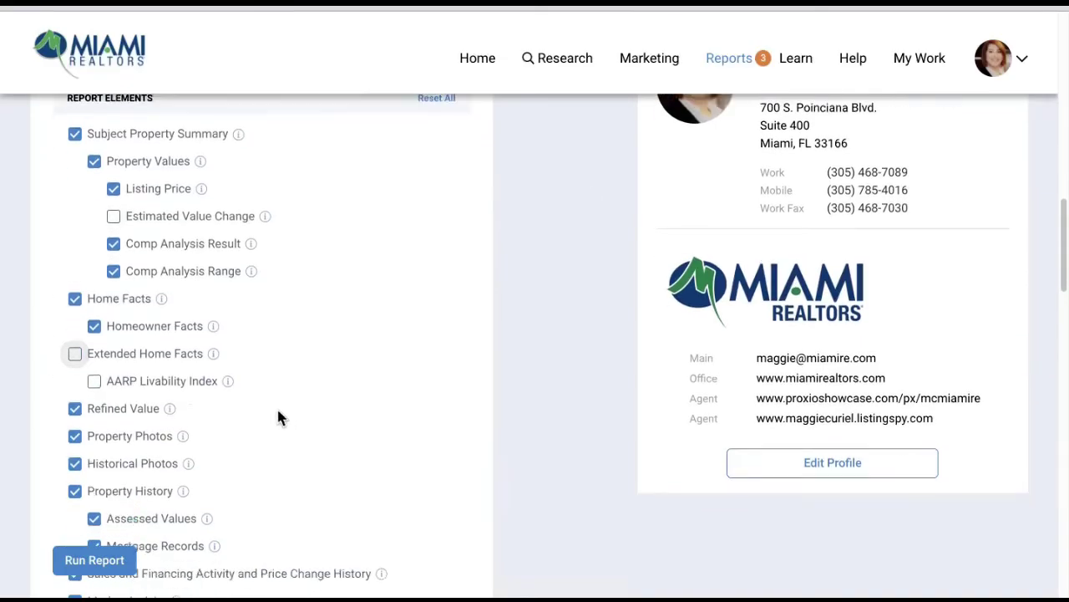
pyautogui.click(75, 409)
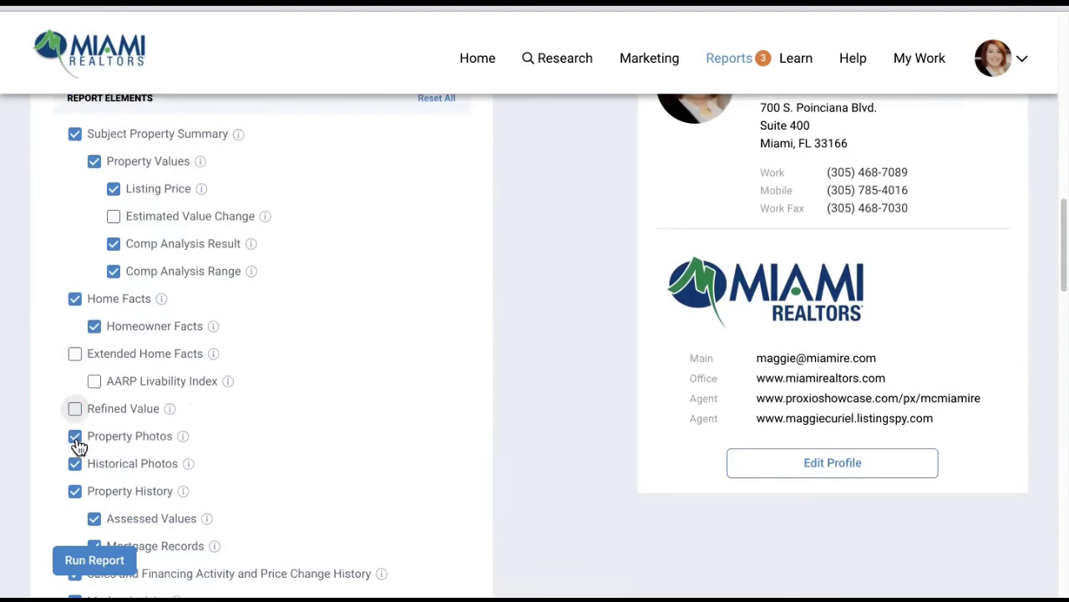
pyautogui.click(76, 437)
pyautogui.click(75, 465)
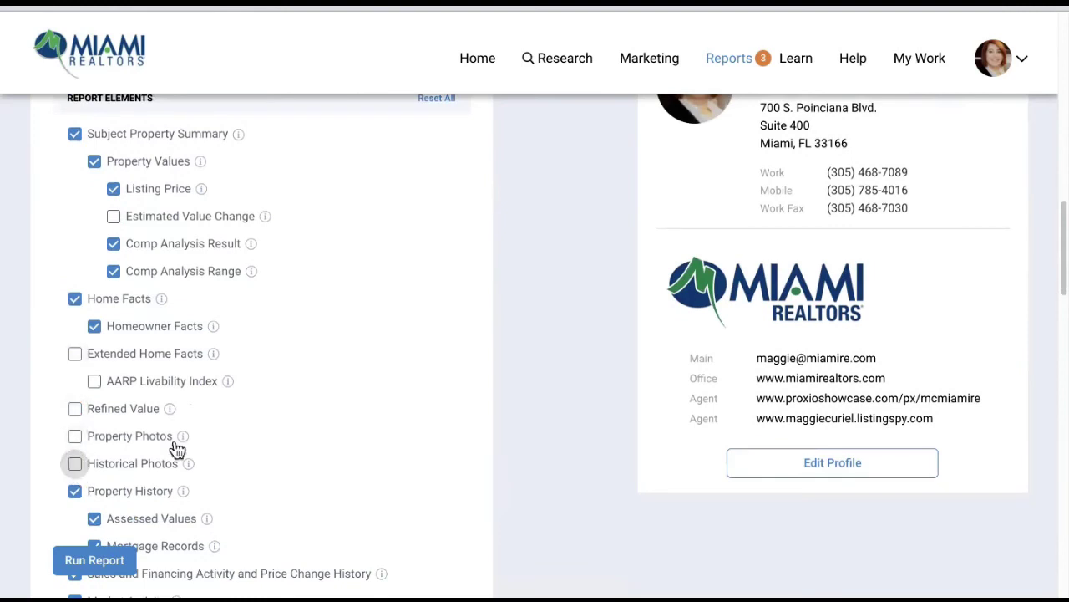
pyautogui.scroll(-1, 290, 390)
pyautogui.scroll(-3, 290, 390)
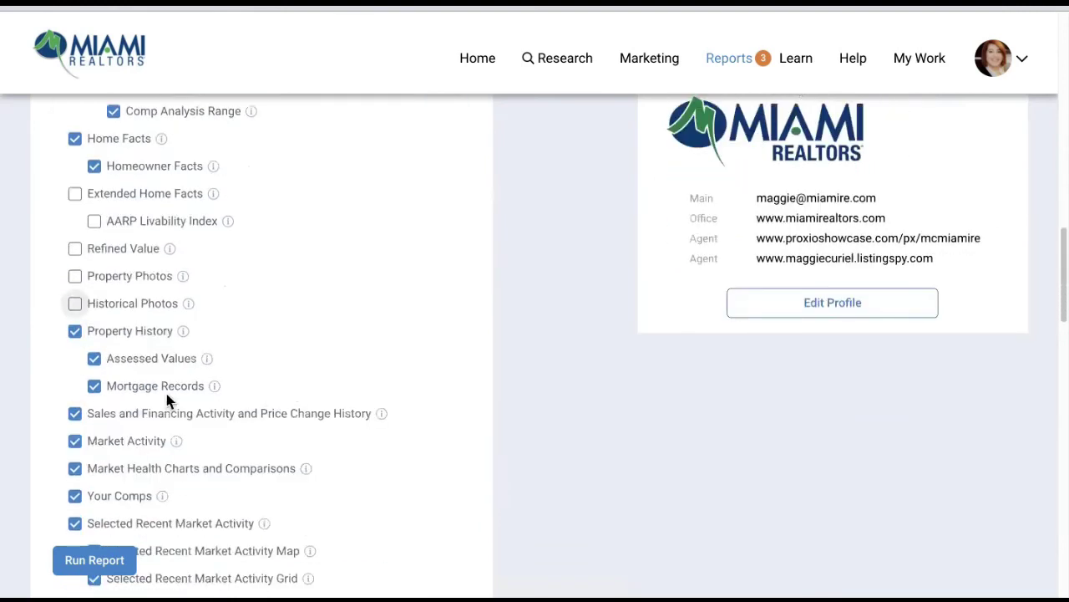
# - Exclude Property History, Sales and Financing Activity, Market Activity, and Market Health Charts
pyautogui.click(76, 331)
pyautogui.scroll(-2, 256, 420)
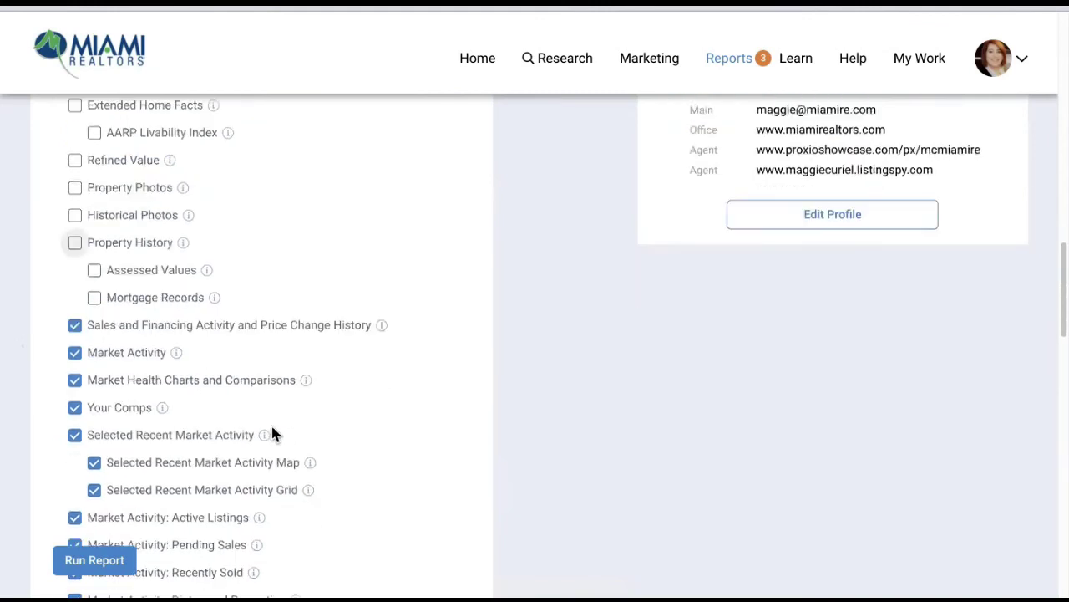
pyautogui.click(76, 331)
pyautogui.click(76, 356)
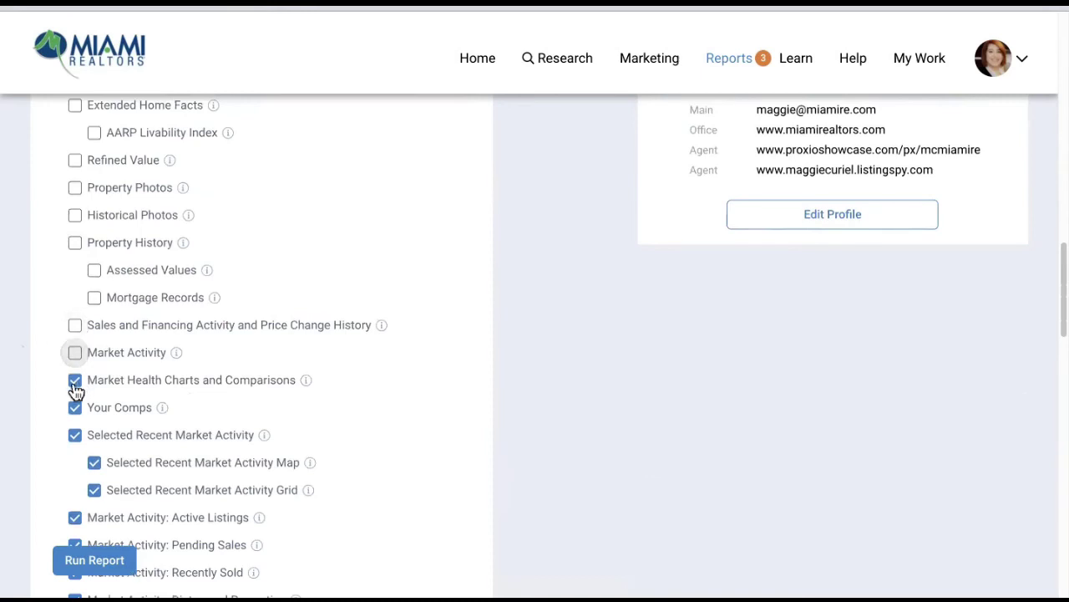
pyautogui.click(75, 381)
# - Exclude Selected Recent Market Activity plus Active, Pending, Recently Sold, Distressed and Expired listings
pyautogui.scroll(-2, 265, 418)
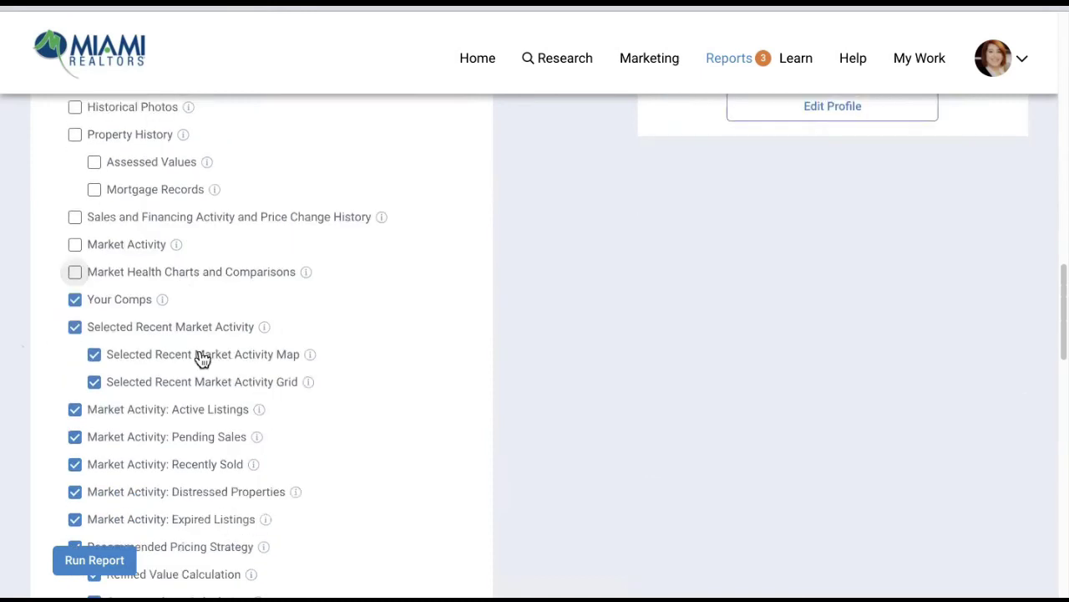
pyautogui.scroll(-1, 239, 317)
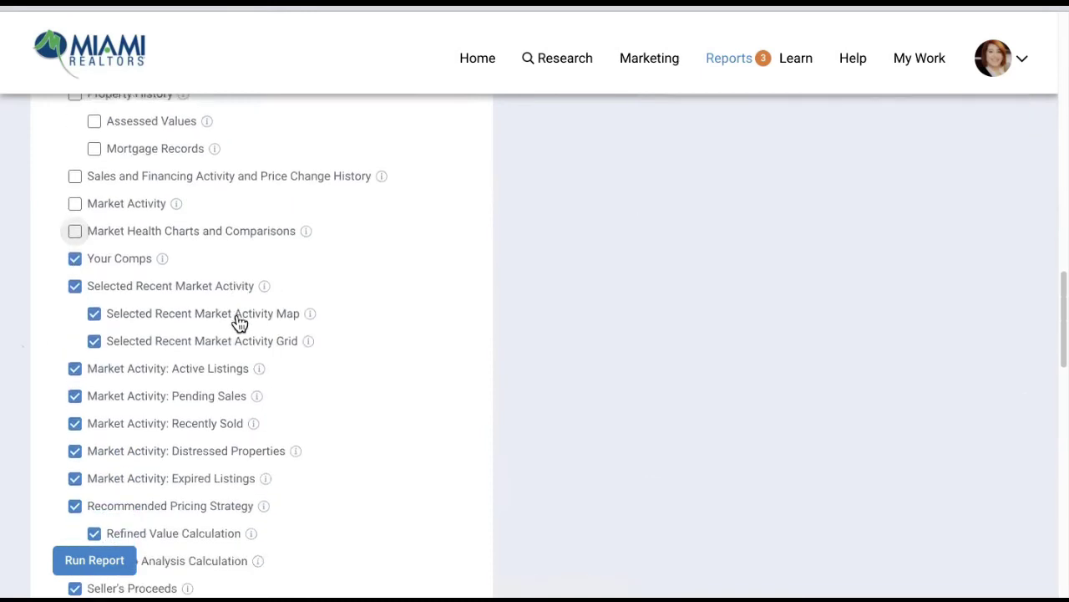
pyautogui.click(76, 287)
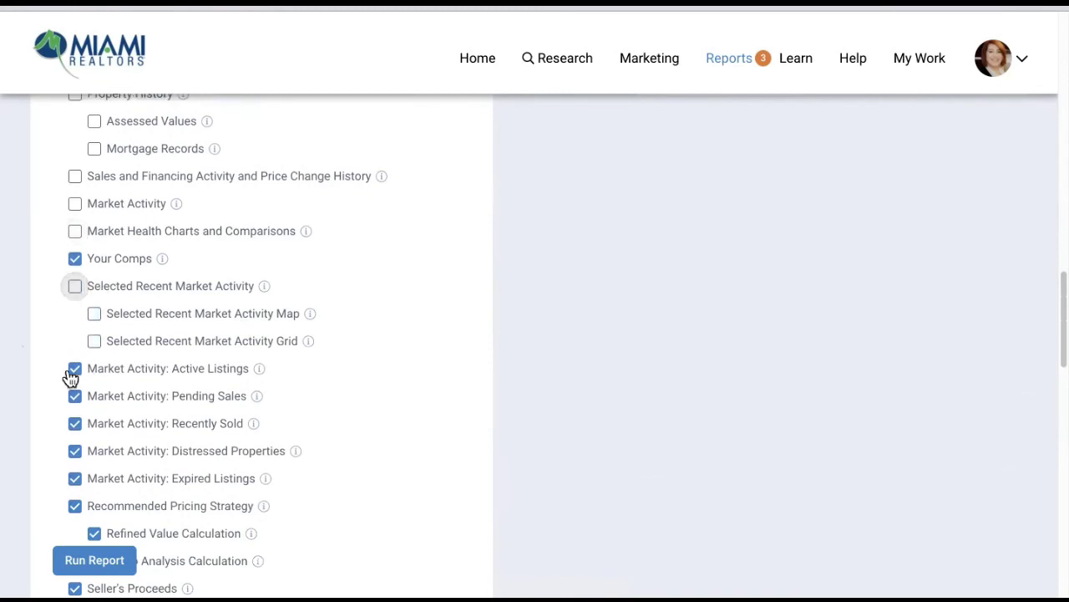
pyautogui.click(74, 370)
pyautogui.click(75, 398)
pyautogui.click(74, 424)
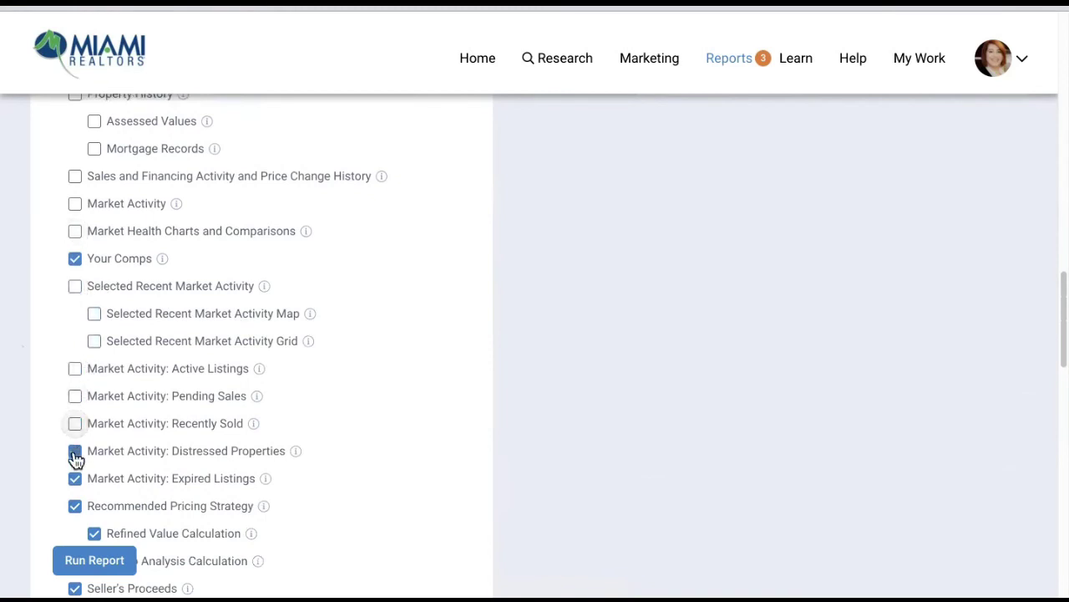
pyautogui.click(74, 452)
pyautogui.click(76, 482)
# - Exclude Seller's Proceeds and My Mobile Notes and Photos from the report
pyautogui.scroll(-2, 322, 391)
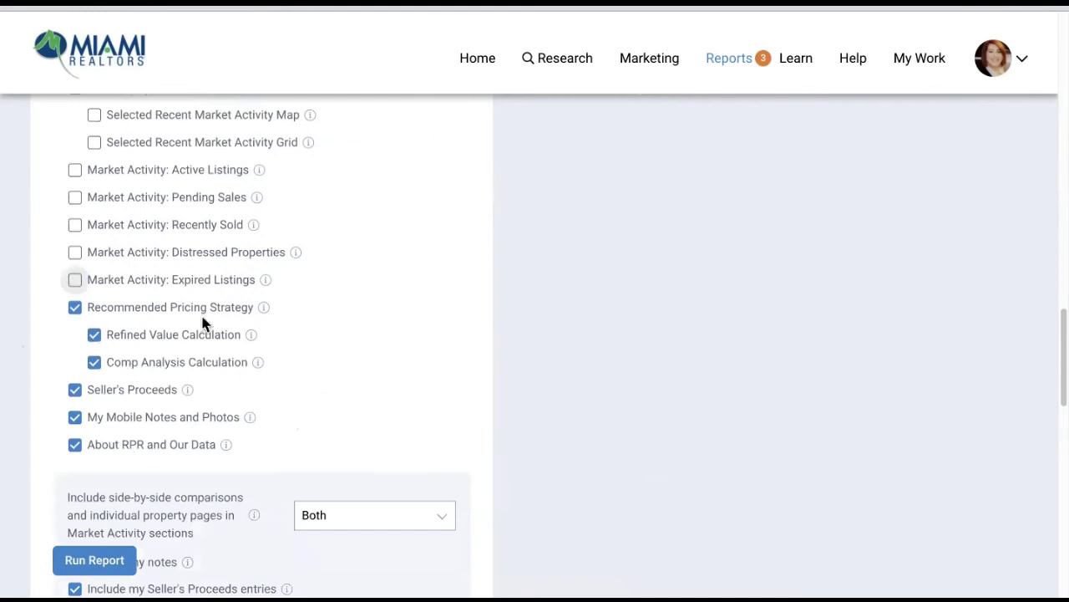
pyautogui.click(75, 391)
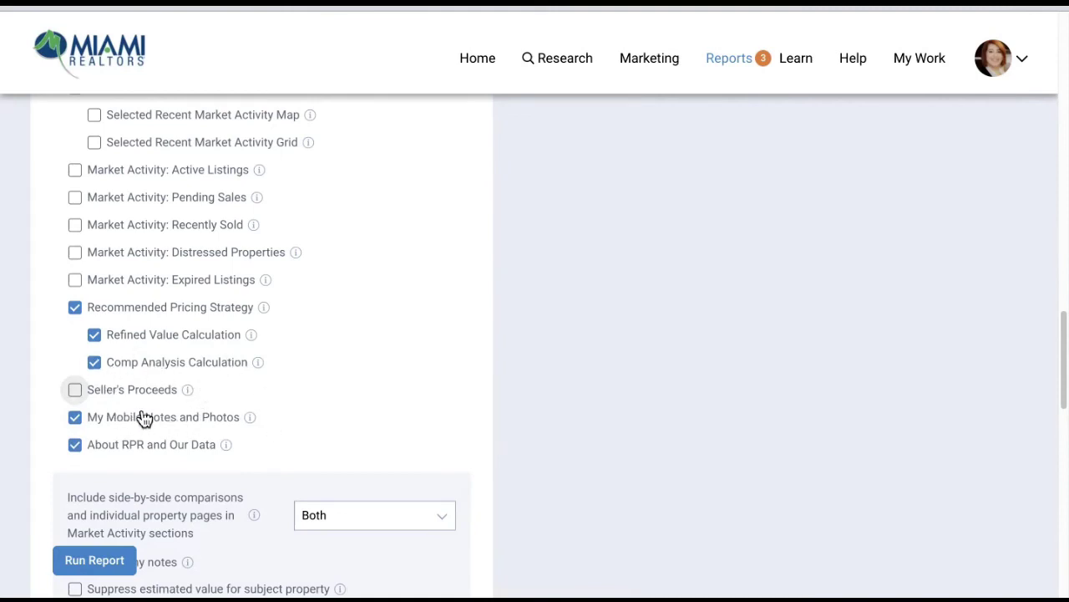
pyautogui.click(75, 418)
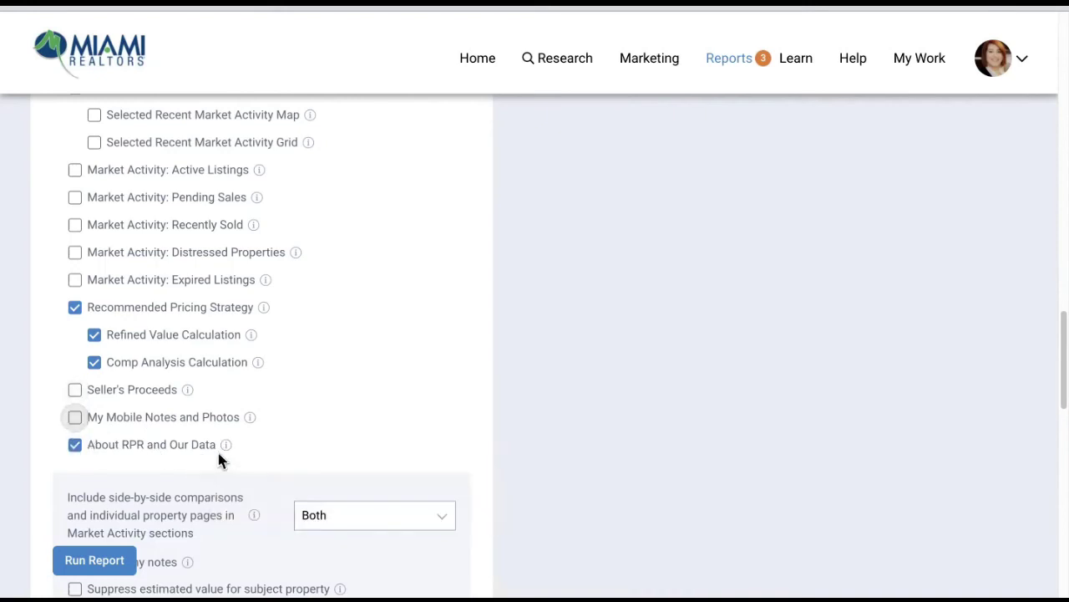
pyautogui.scroll(-3, 219, 453)
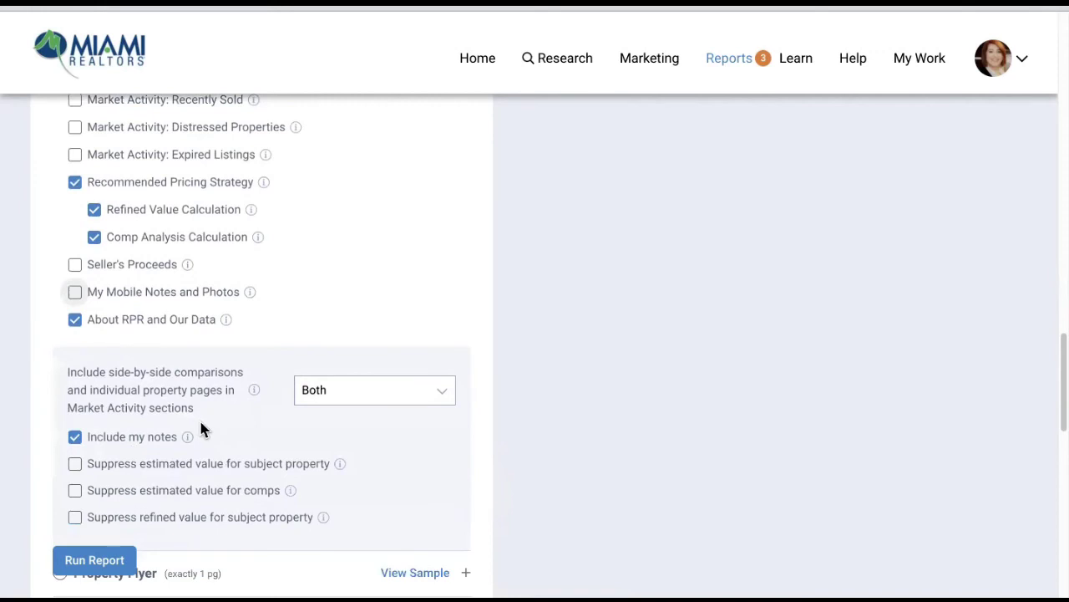
# - Suppress the subject's estimated and refined values and comps' estimated values, and exclude my notes
pyautogui.scroll(-1, 201, 430)
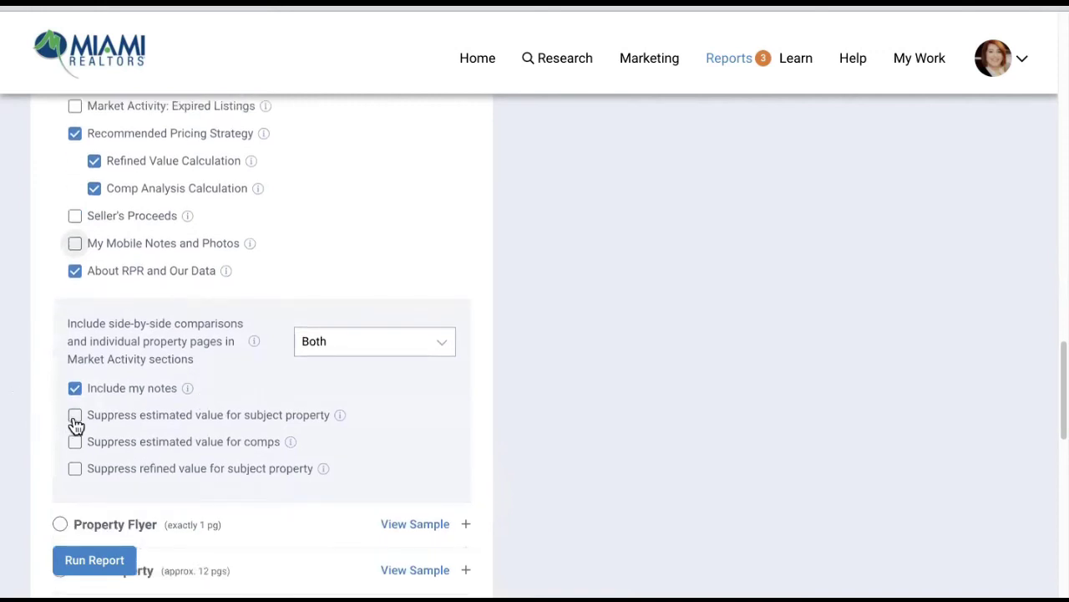
pyautogui.click(75, 418)
pyautogui.click(74, 442)
pyautogui.click(76, 473)
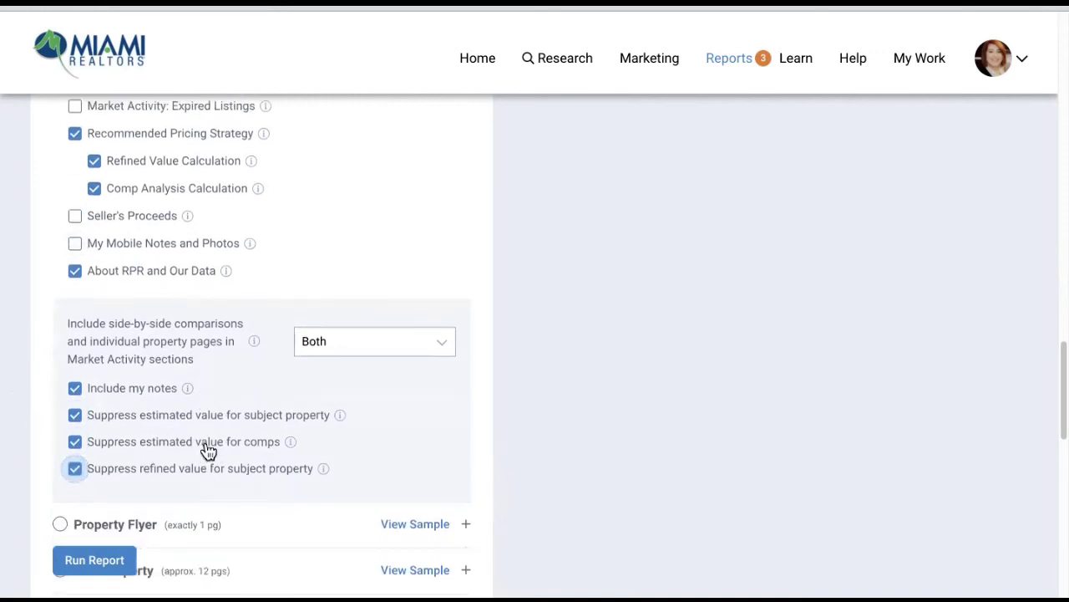
pyautogui.click(75, 391)
# - Run the customized Seller's Report and close the Report Generation notice
pyautogui.scroll(-3, 181, 429)
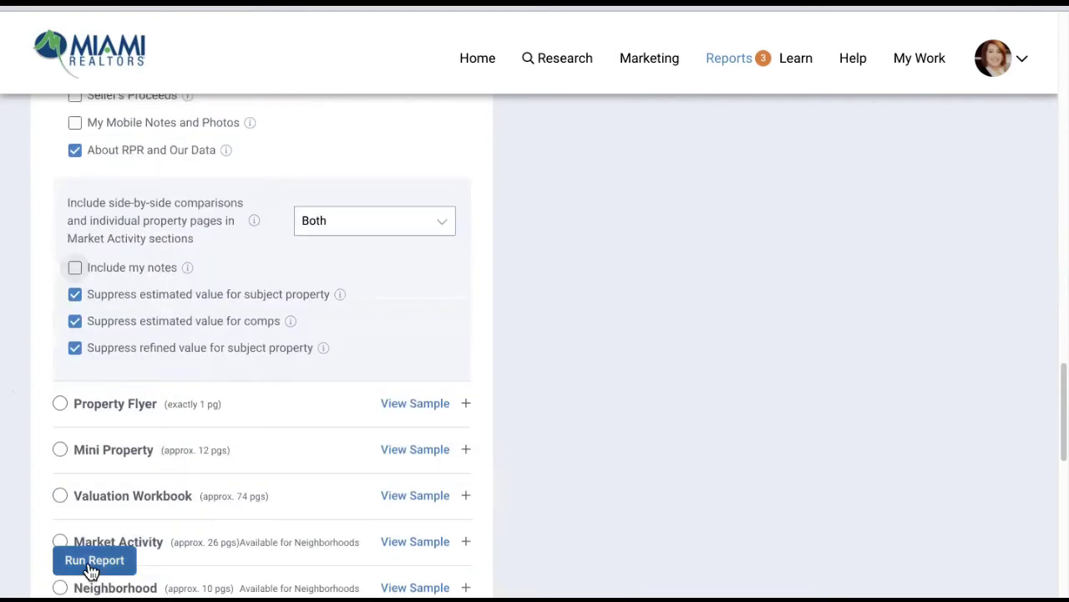
pyautogui.click(89, 565)
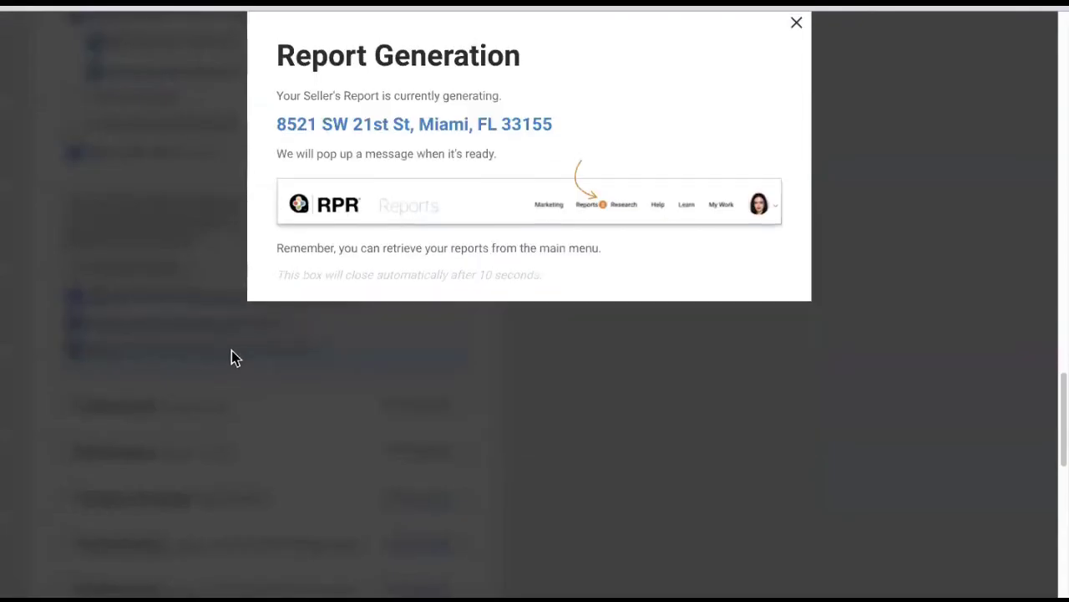
pyautogui.click(798, 26)
pyautogui.scroll(1, 284, 313)
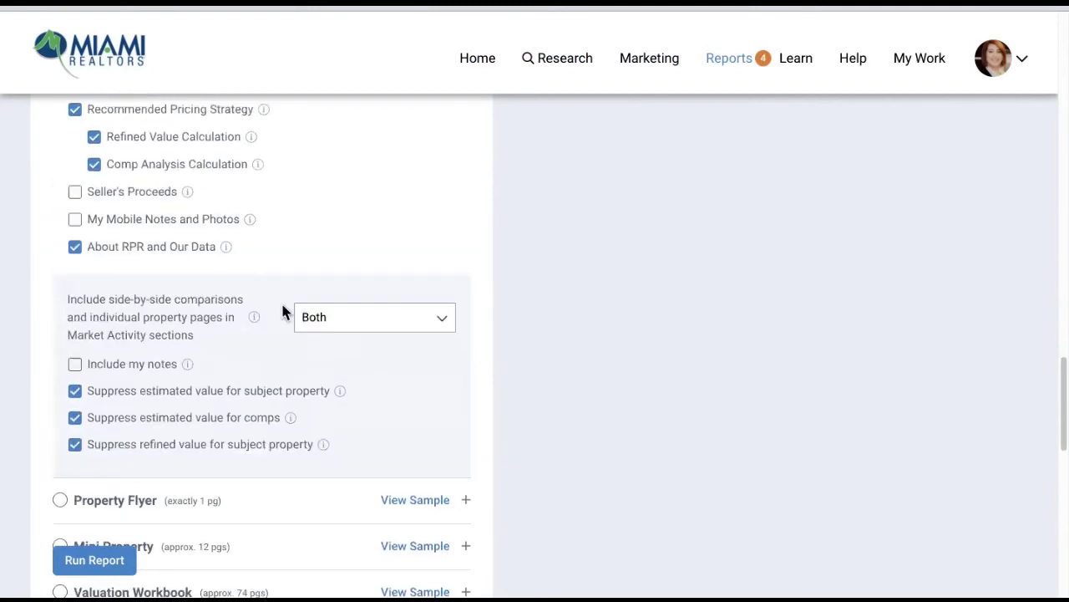
pyautogui.scroll(-10, 284, 314)
pyautogui.scroll(15, 288, 312)
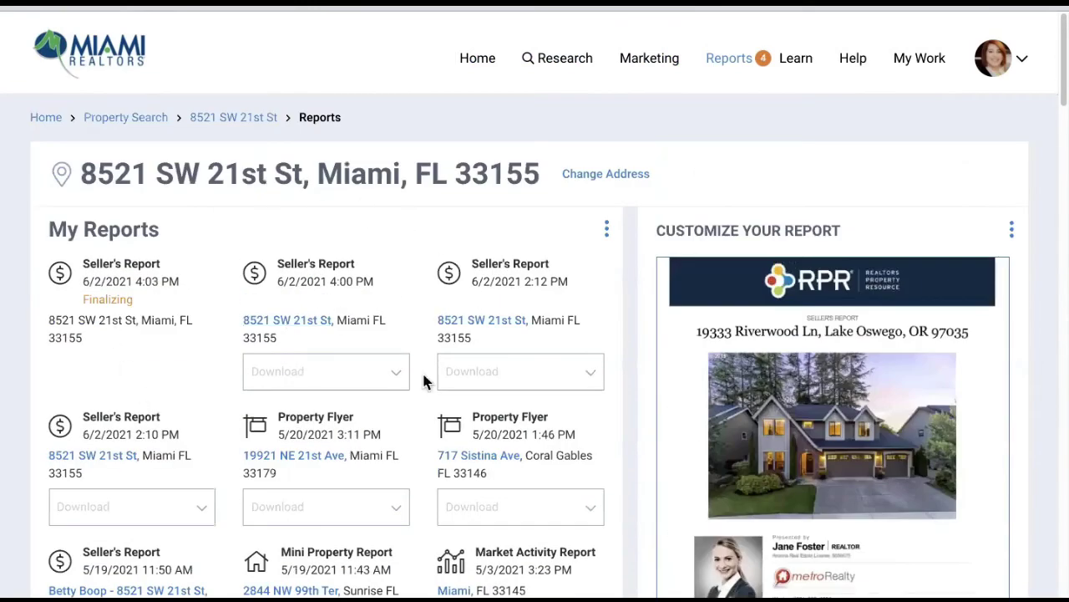
pyautogui.click(294, 326)
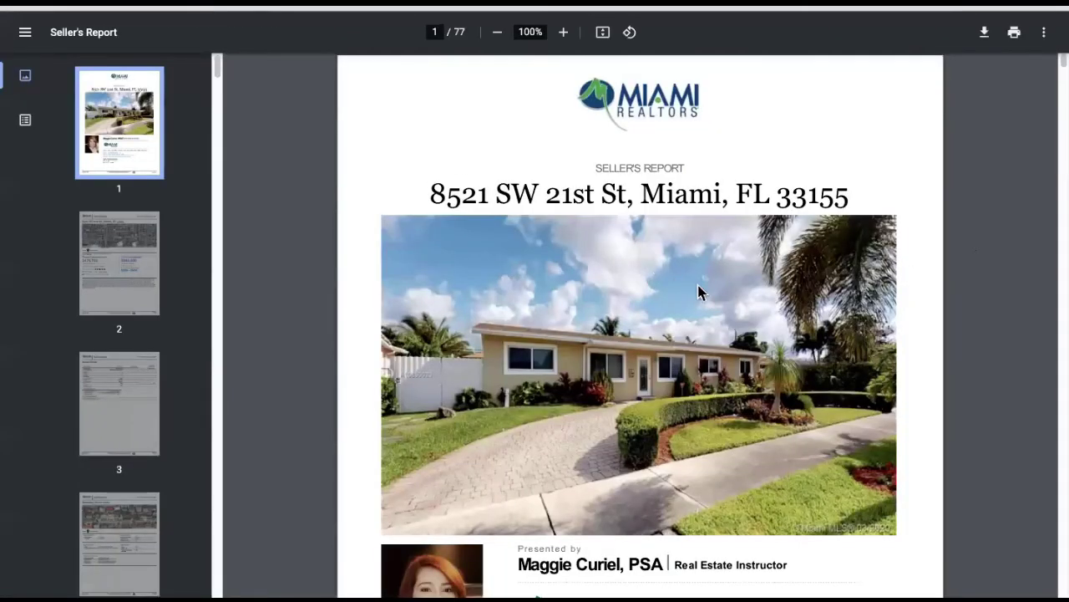
pyautogui.scroll(-4, 709, 305)
pyautogui.scroll(-14, 710, 309)
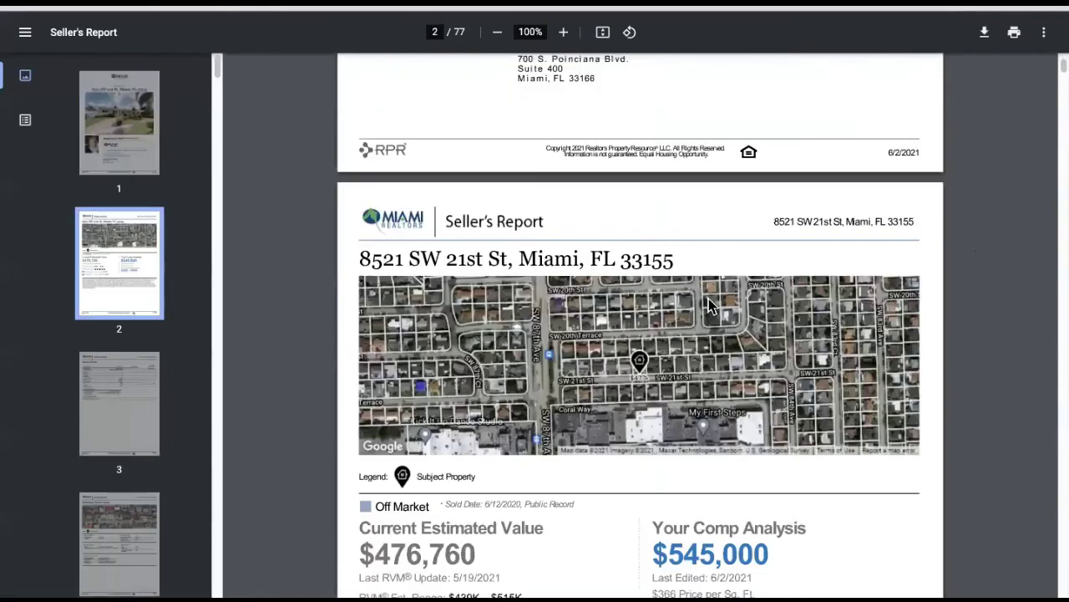
pyautogui.scroll(-5, 709, 309)
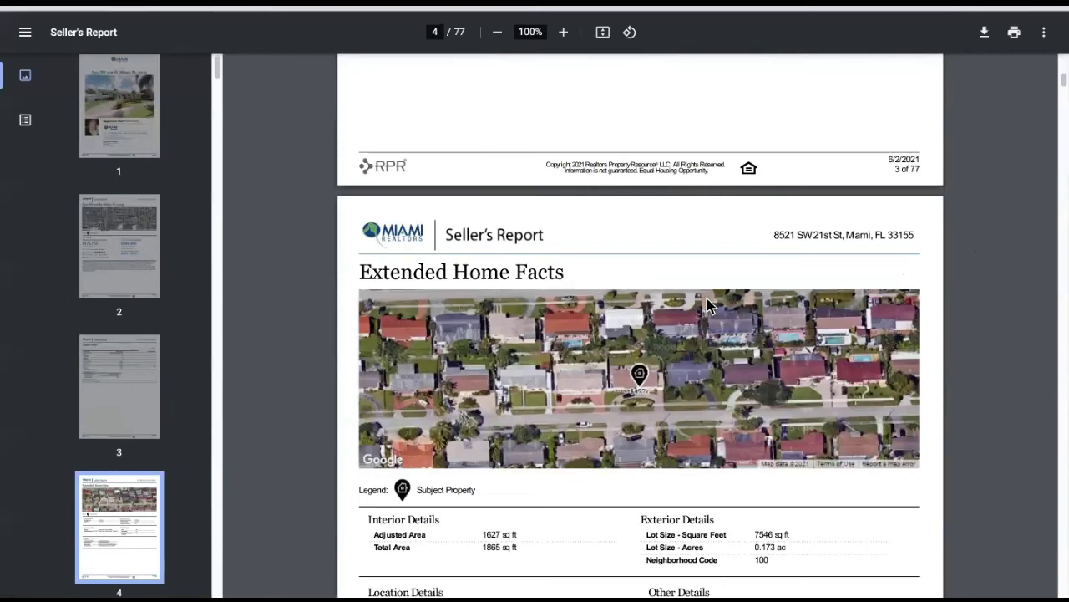
pyautogui.scroll(-20, 749, 249)
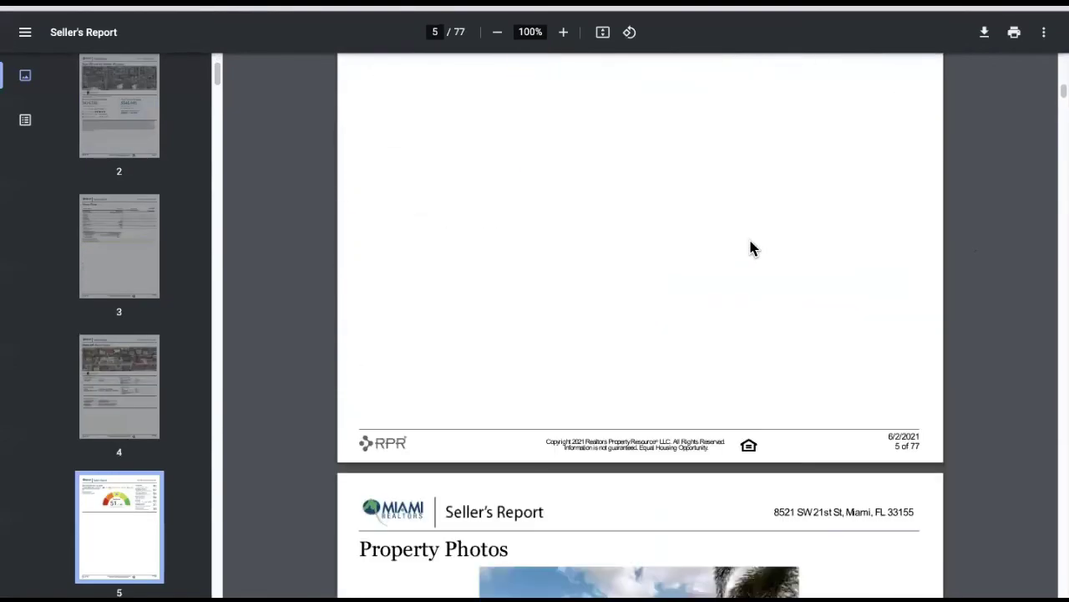
pyautogui.scroll(-20, 750, 251)
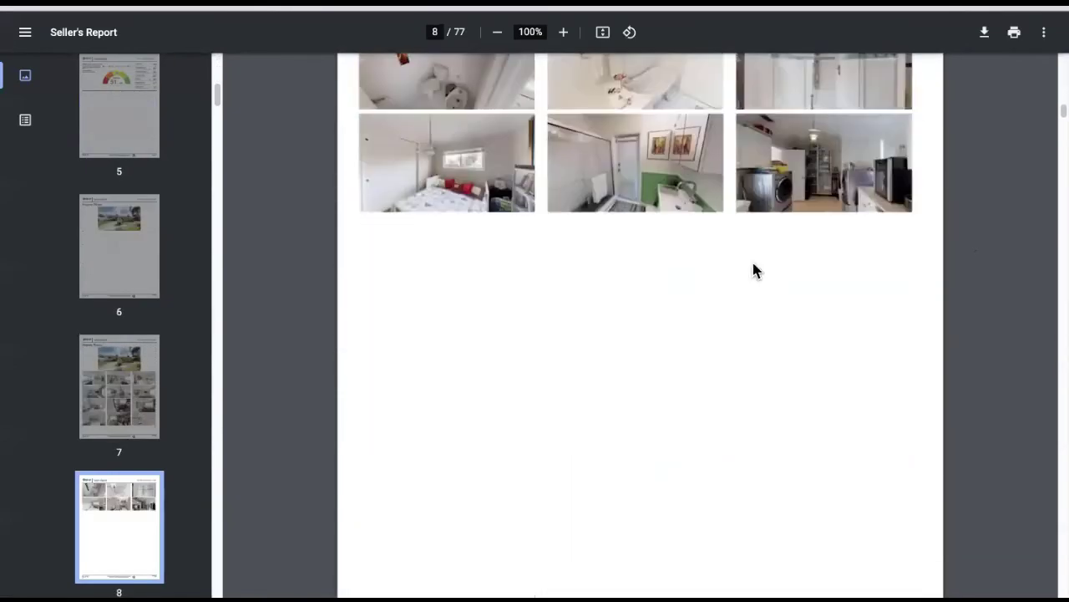
pyautogui.scroll(-15, 748, 268)
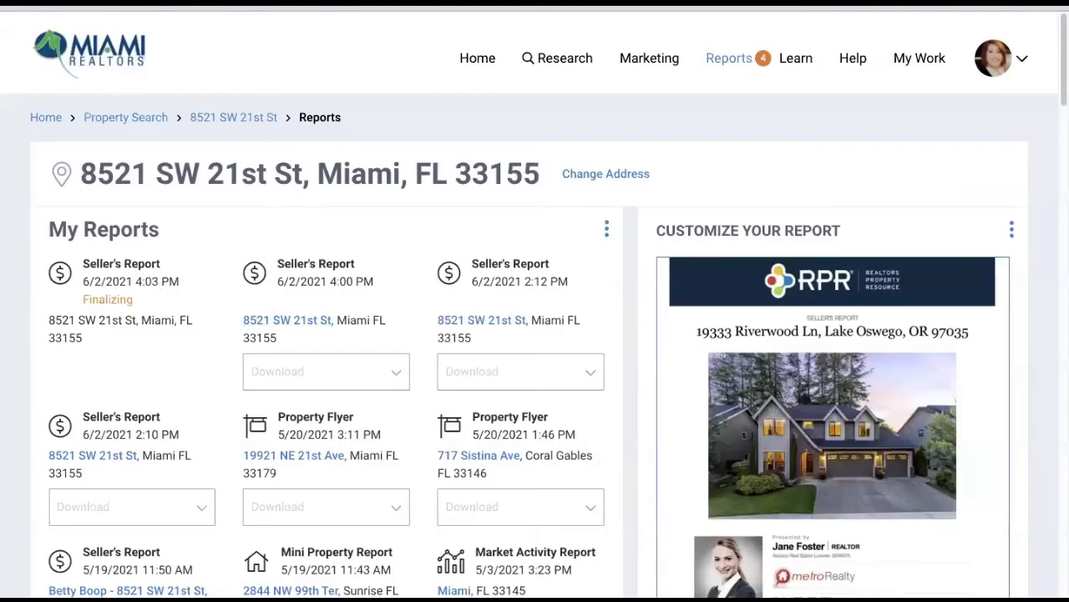
# - Scroll the report setup to check the Seller's Report (approx. 81 pgs) is selected
pyautogui.scroll(-3, 156, 359)
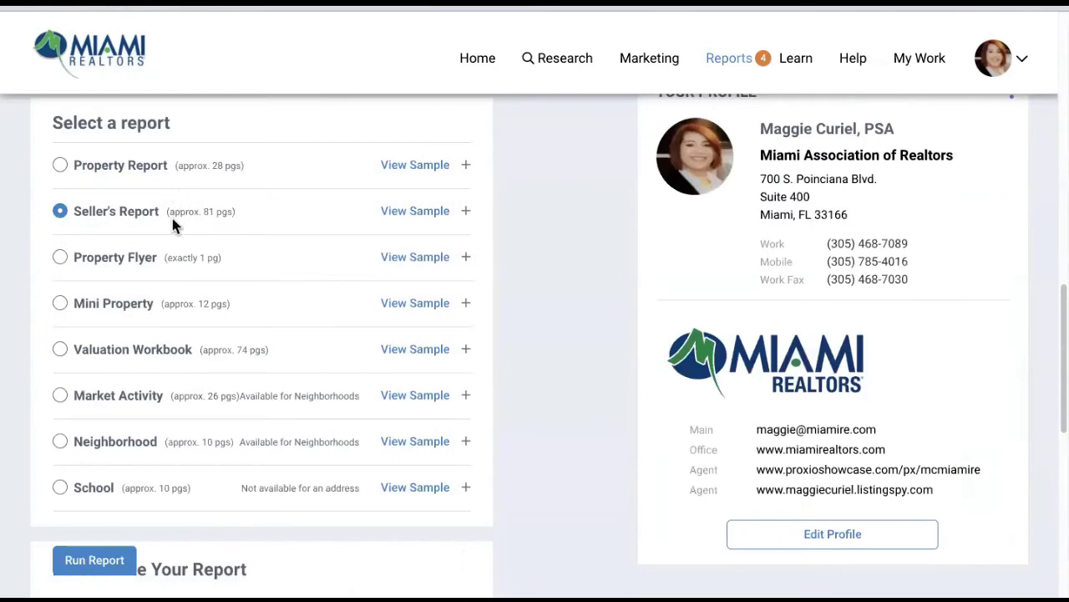
pyautogui.scroll(10, 172, 218)
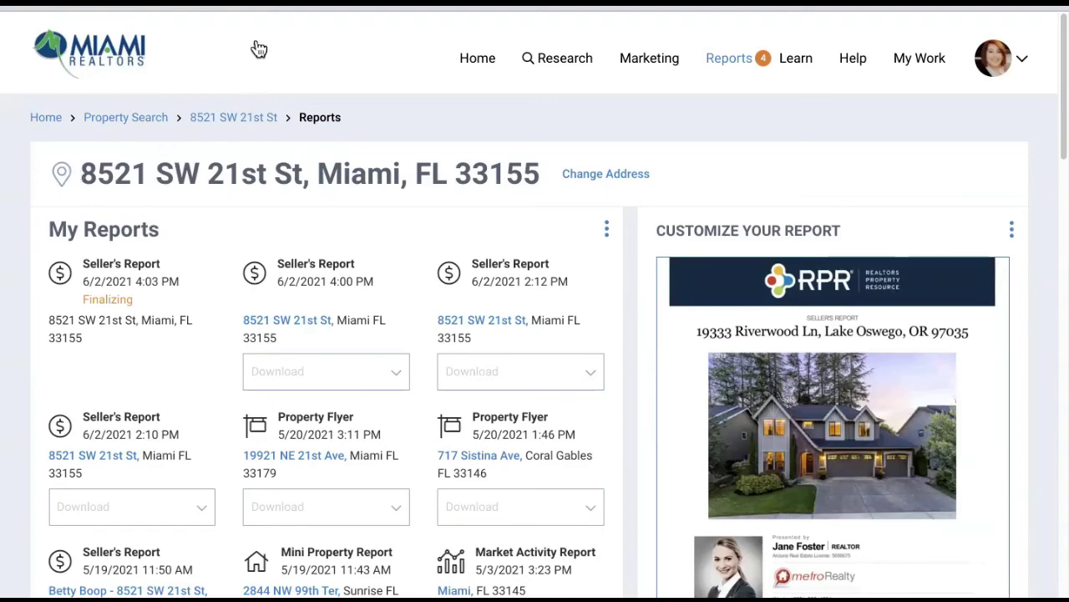
pyautogui.scroll(-10, 337, 15)
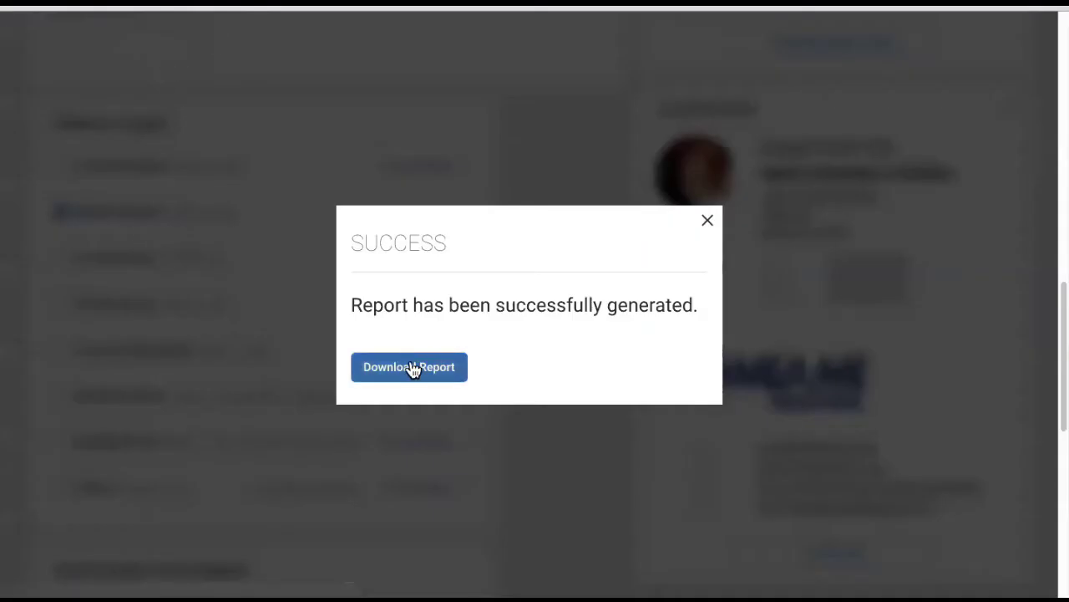
# - Open the Seller's Report PDF in Chrome's viewer and scroll through its first pages
pyautogui.click(409, 368)
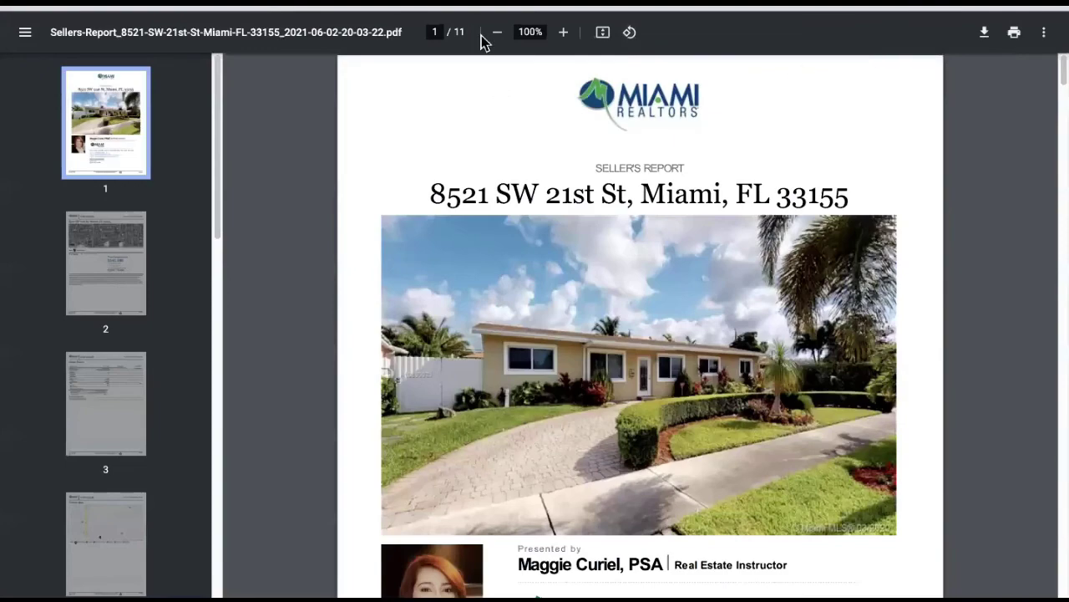
pyautogui.scroll(-8, 564, 167)
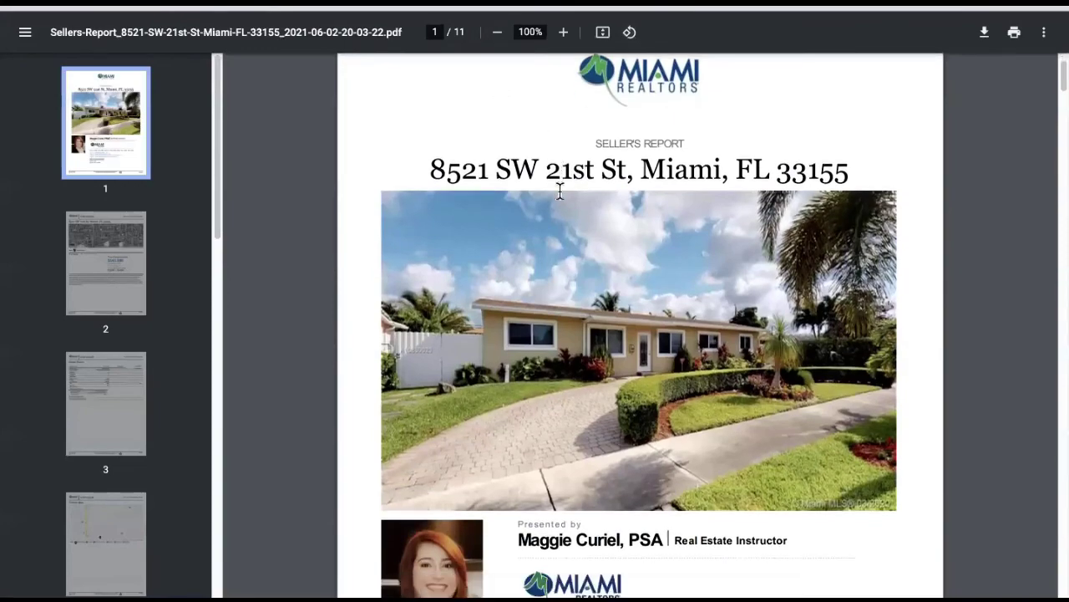
pyautogui.scroll(-3, 561, 198)
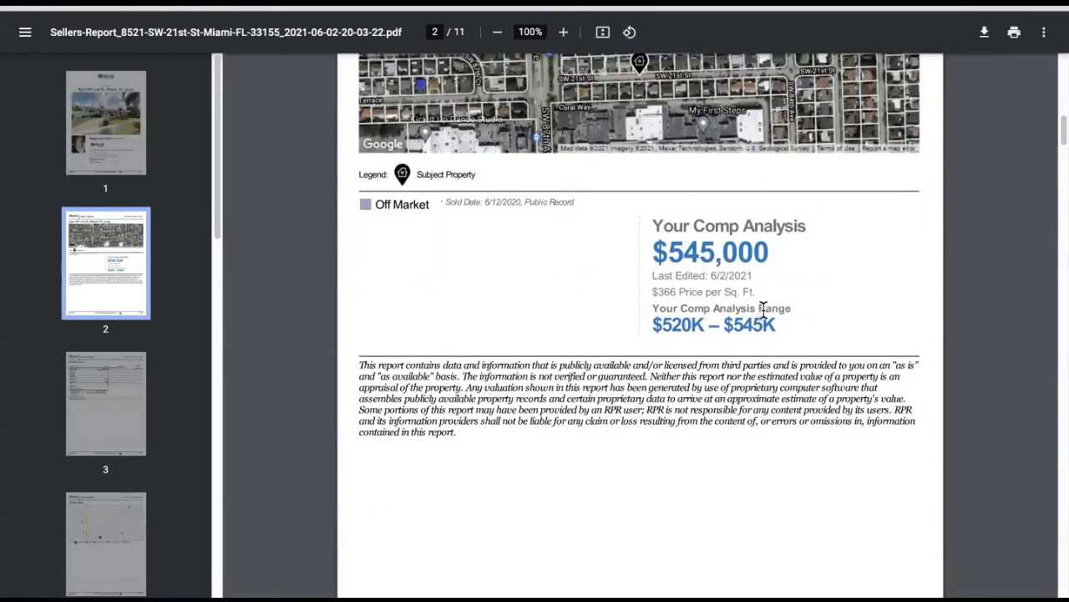
pyautogui.scroll(-5, 754, 311)
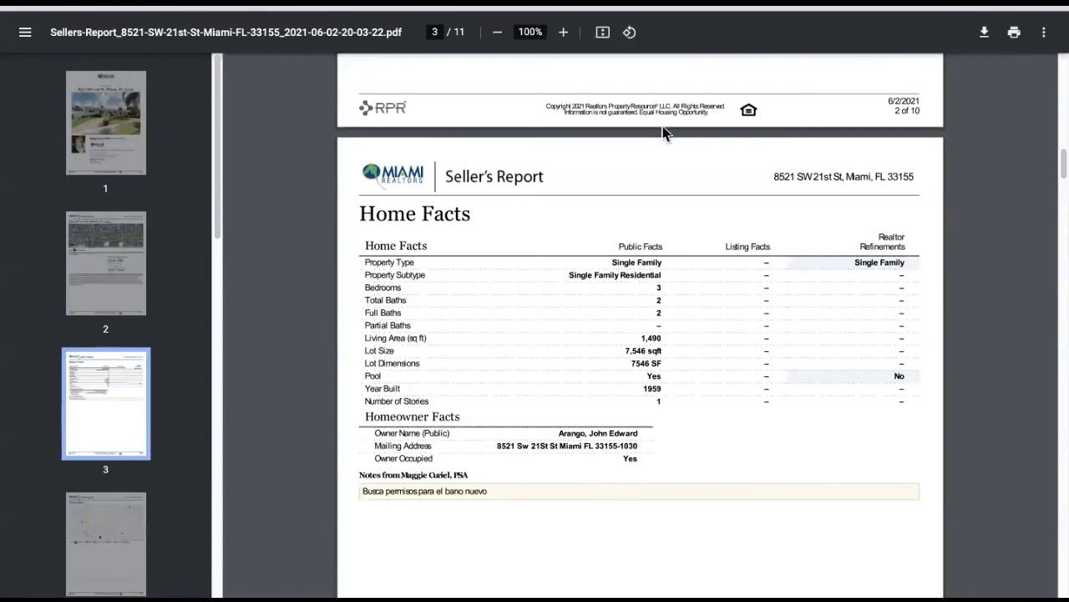
pyautogui.scroll(-8, 769, 434)
pyautogui.scroll(-3, 652, 460)
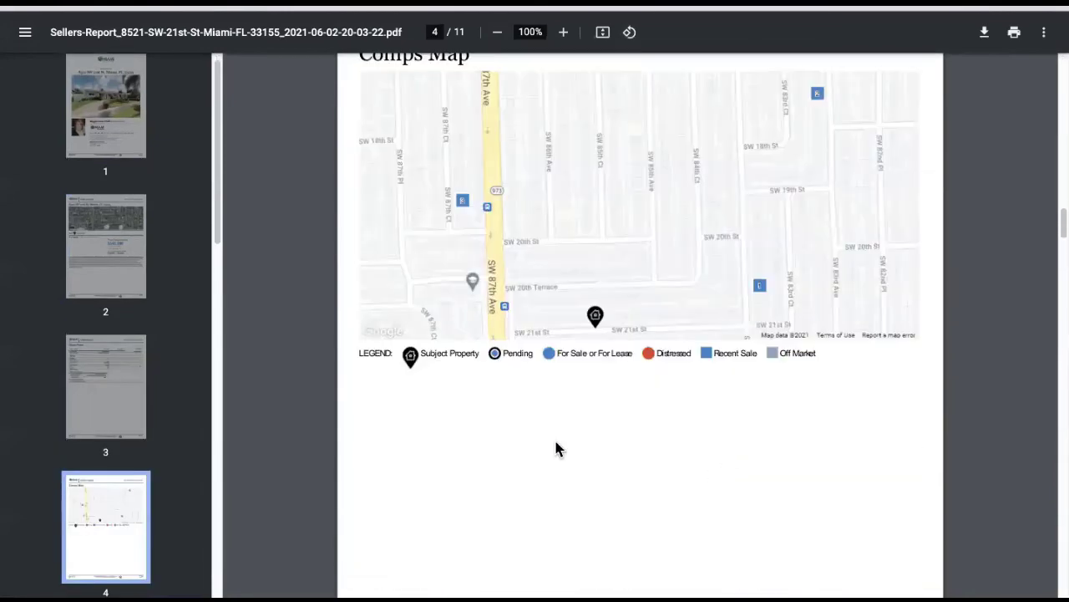
pyautogui.scroll(-10, 693, 445)
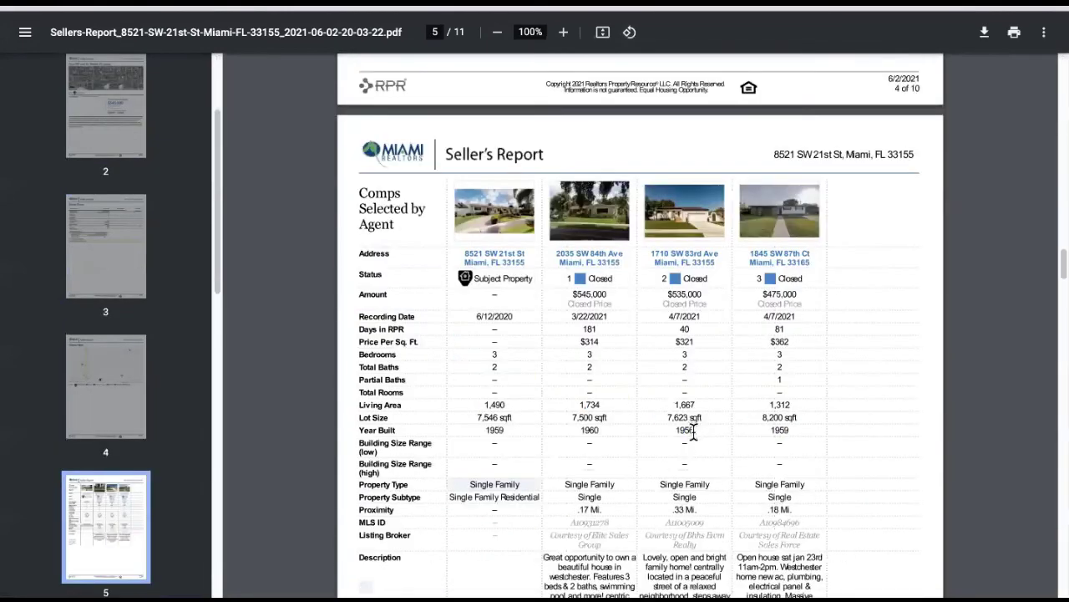
pyautogui.scroll(-2, 818, 389)
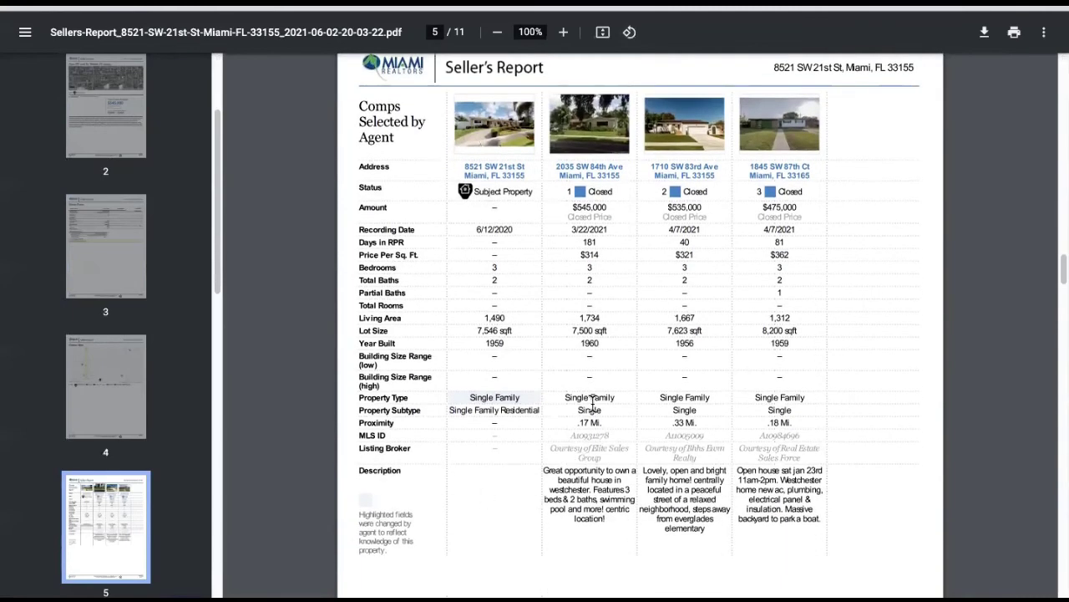
pyautogui.scroll(-5, 780, 398)
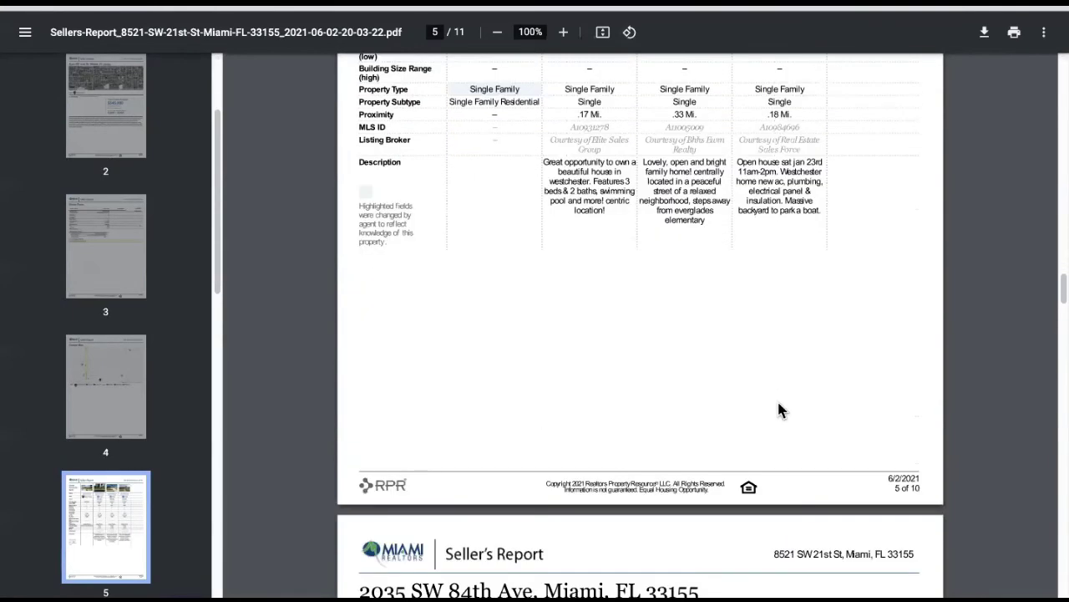
pyautogui.scroll(-5, 779, 411)
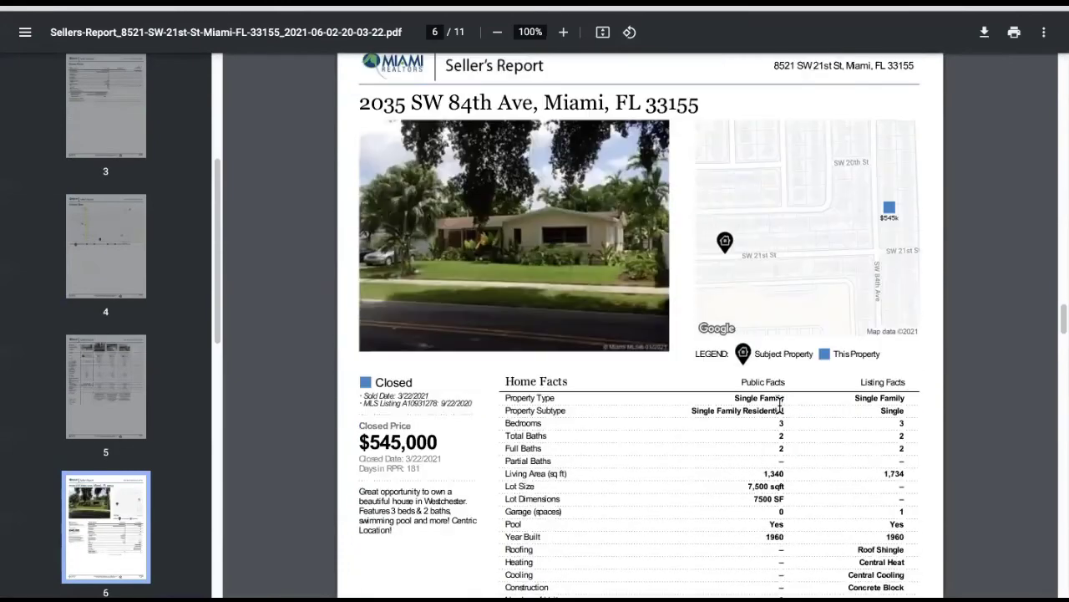
pyautogui.scroll(-2, 720, 376)
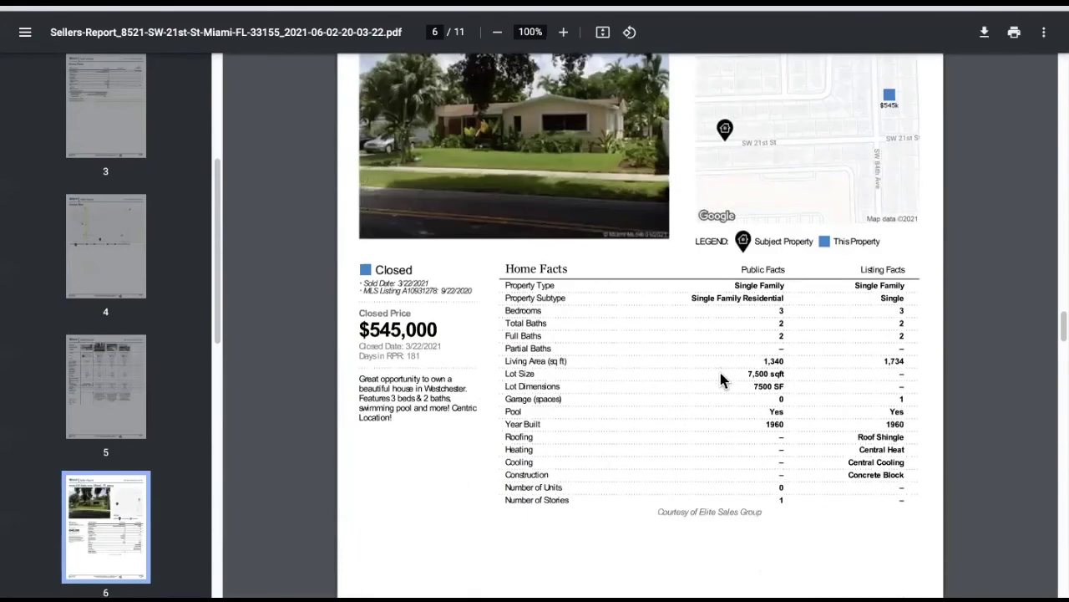
pyautogui.scroll(-6, 721, 377)
# - Scroll through the remaining pages to page 11, then back up to page 6
pyautogui.scroll(-2, 723, 381)
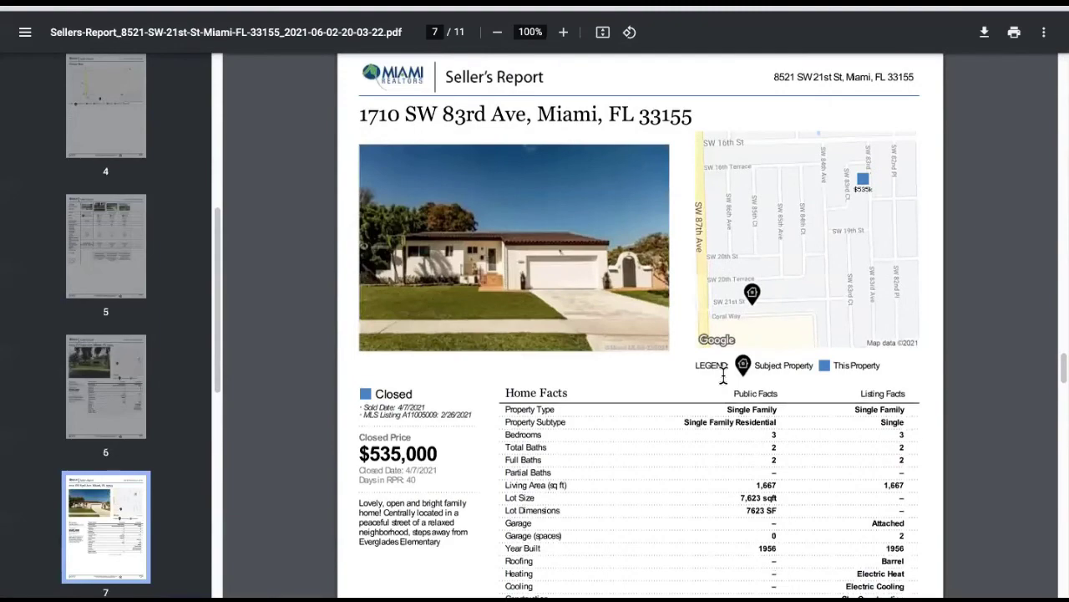
pyautogui.scroll(-12, 724, 378)
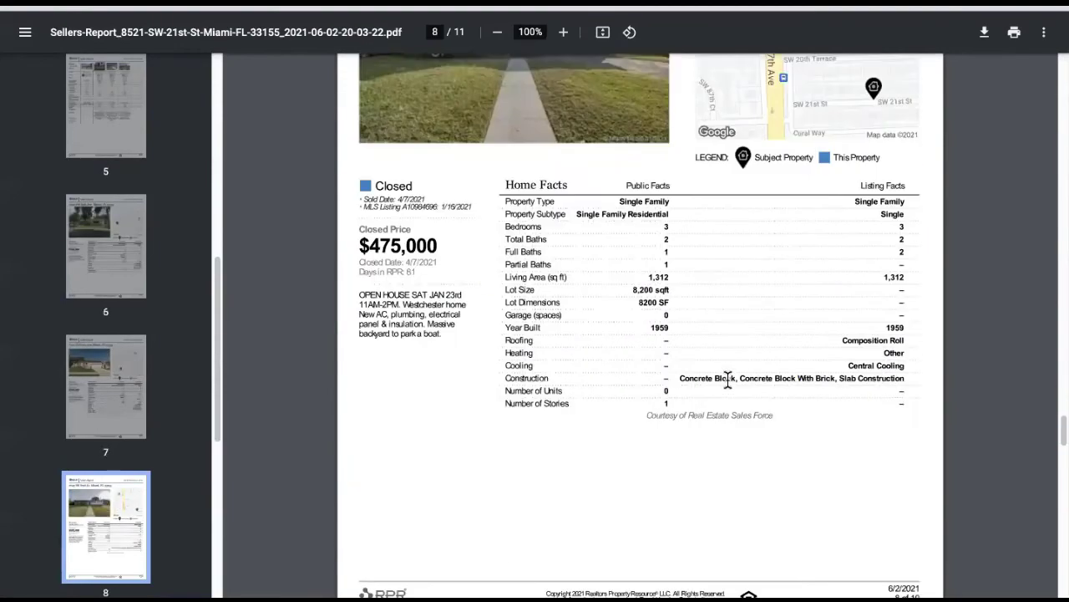
pyautogui.scroll(-6, 728, 378)
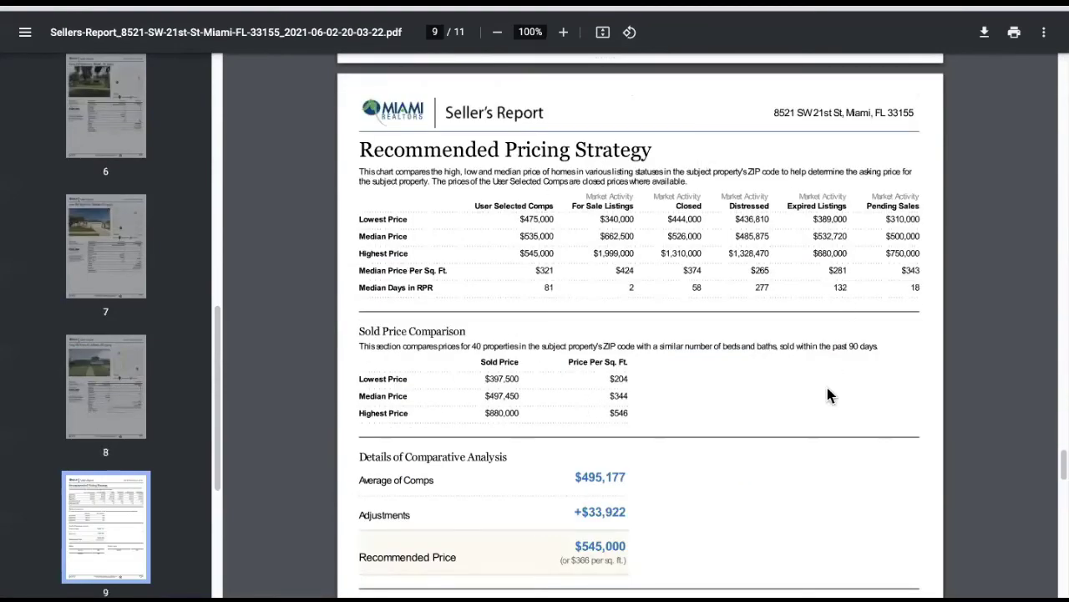
pyautogui.scroll(-4, 775, 424)
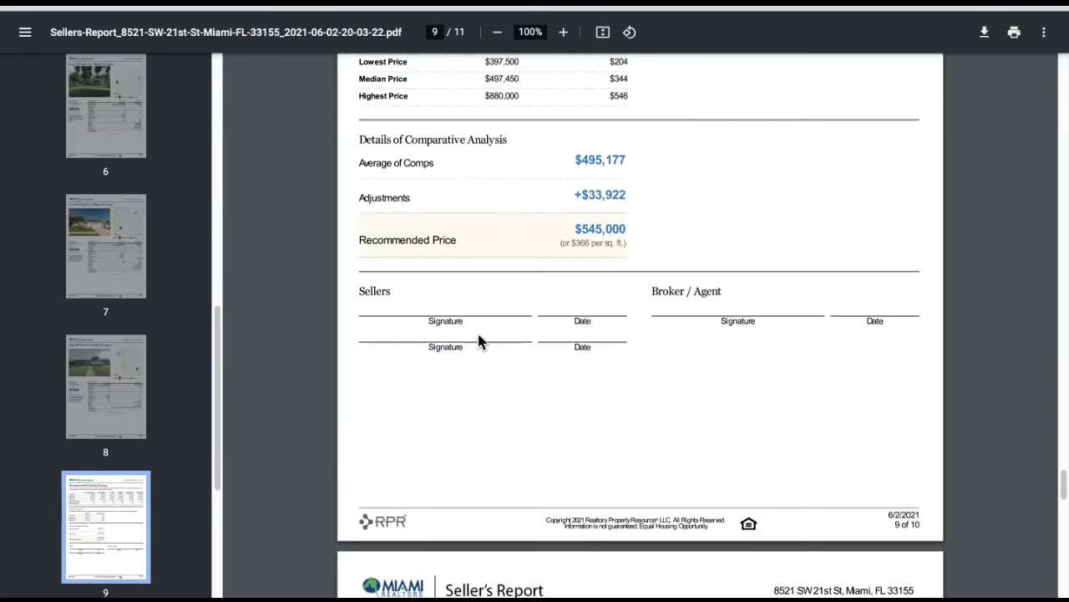
pyautogui.scroll(-6, 485, 337)
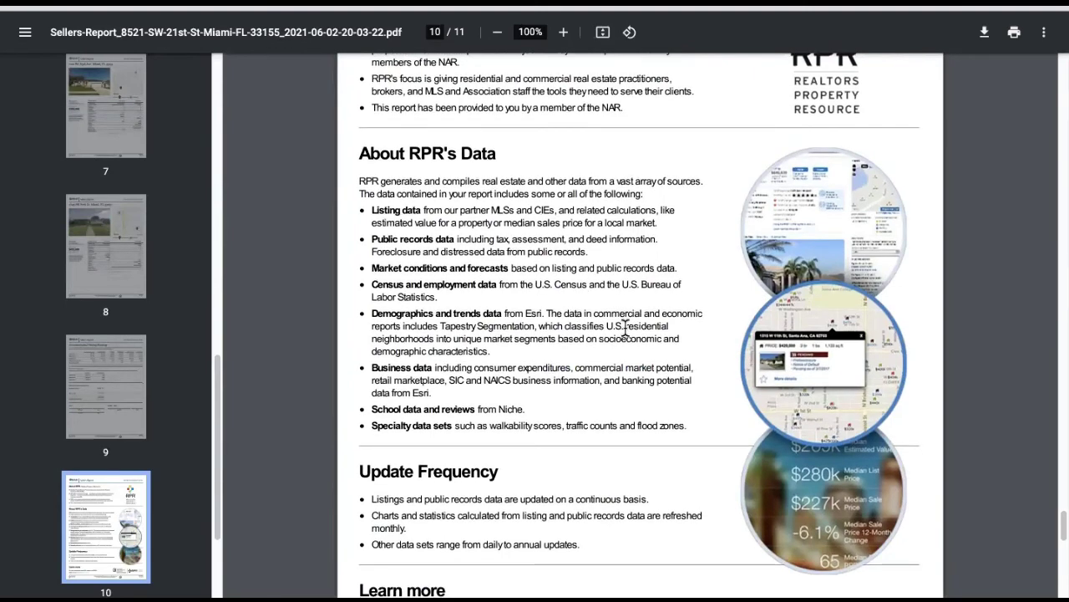
pyautogui.scroll(-3, 627, 330)
pyautogui.scroll(-2, 626, 331)
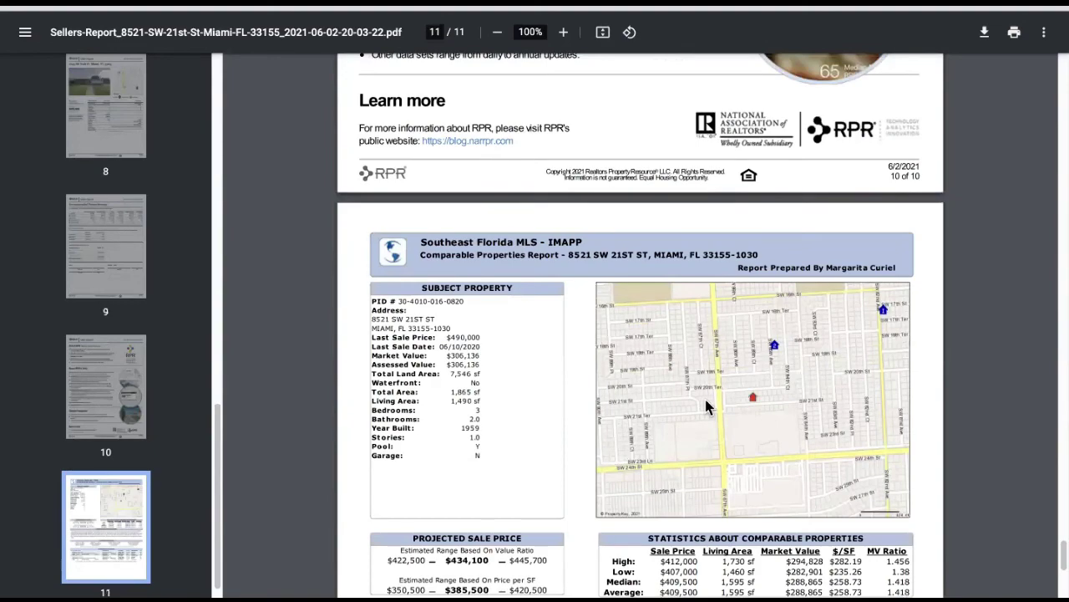
pyautogui.scroll(-2, 641, 374)
pyautogui.scroll(-2, 675, 380)
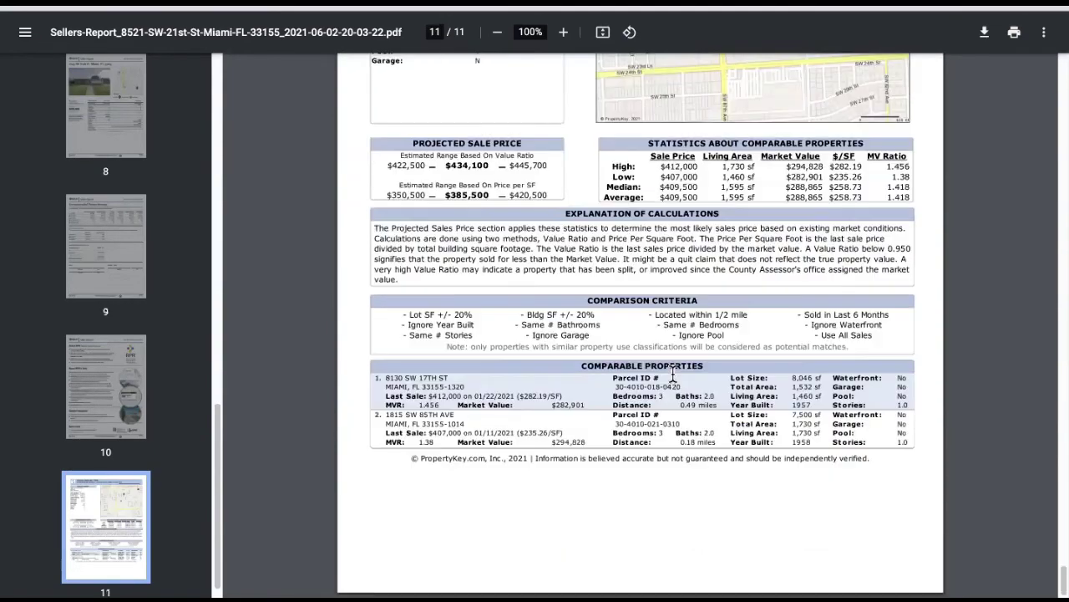
pyautogui.scroll(3, 674, 372)
pyautogui.scroll(20, 673, 359)
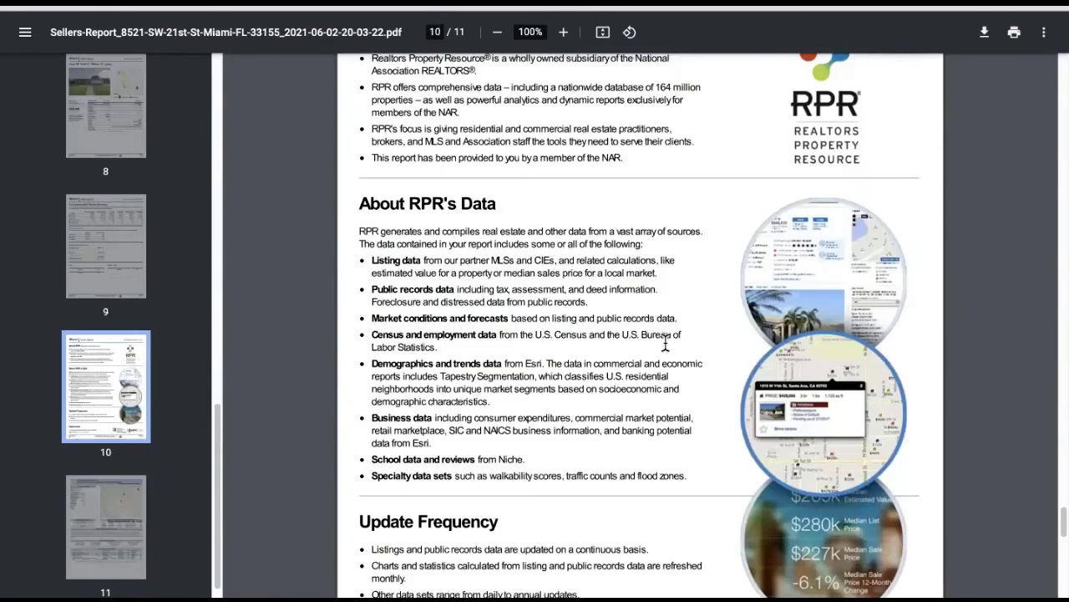
pyautogui.scroll(10, 659, 284)
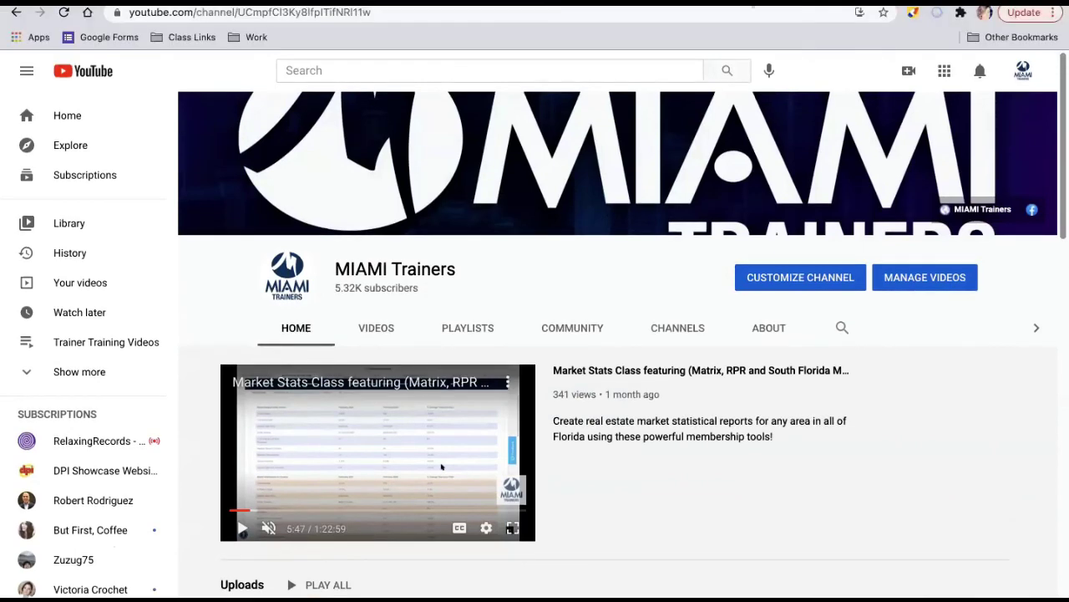
# - Launch the Realist app from the Miami Gateway member apps page
pyautogui.click(952, 4)
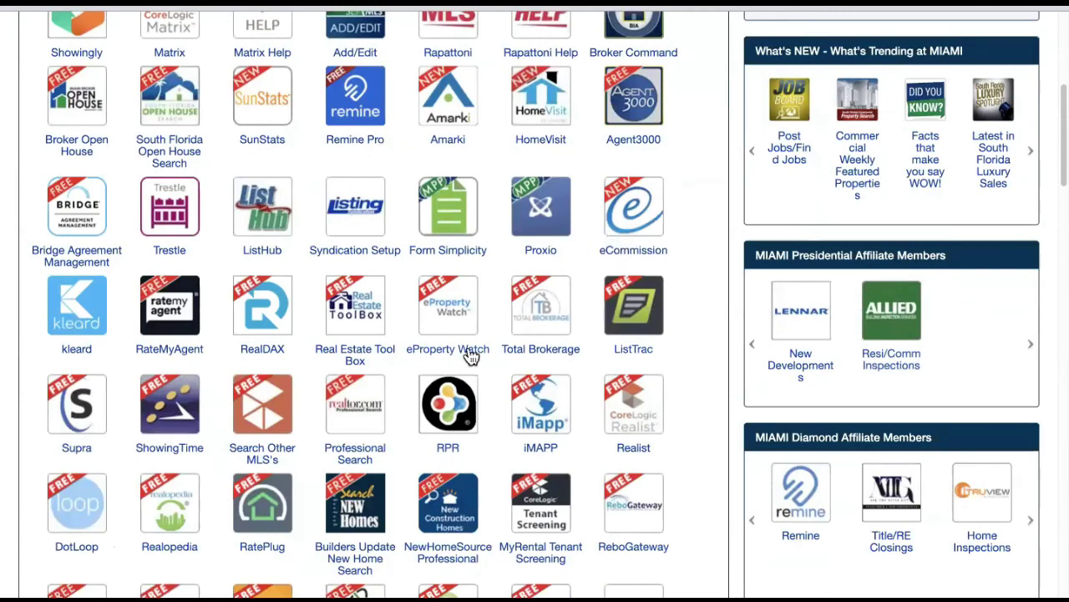
pyautogui.click(646, 422)
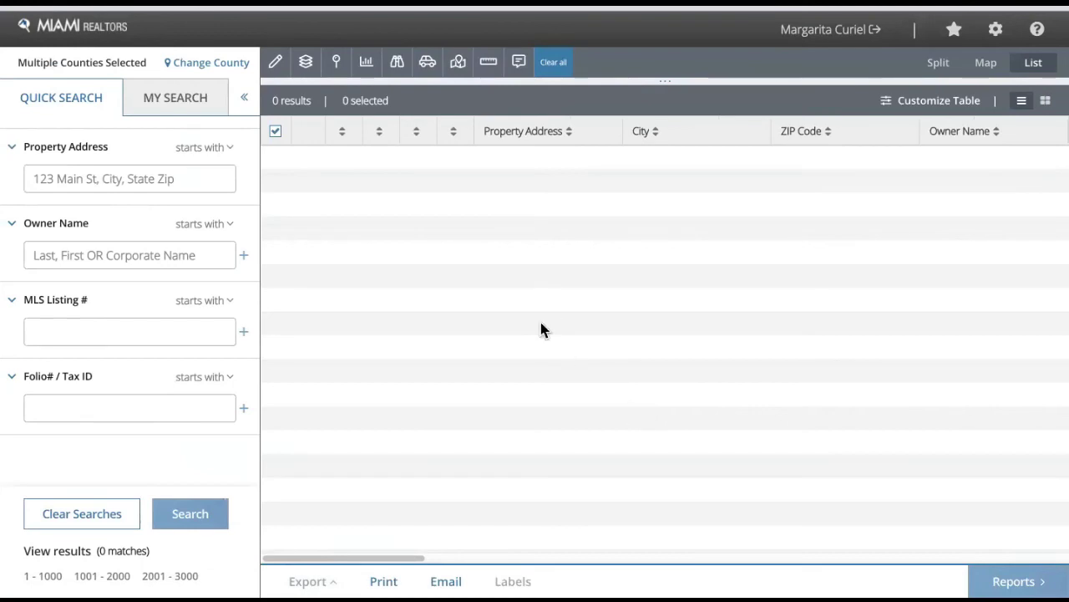
# - Show the Reports settings listing Comparables Report options: 10 comps, closest-distance sort, 0.5-mile radius
pyautogui.click(999, 32)
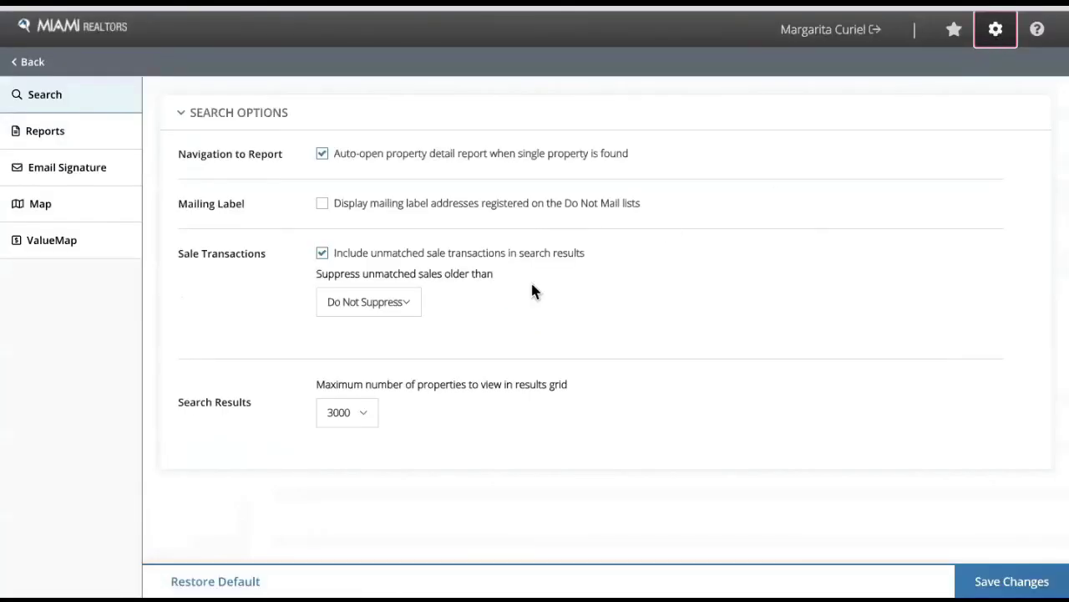
pyautogui.click(40, 144)
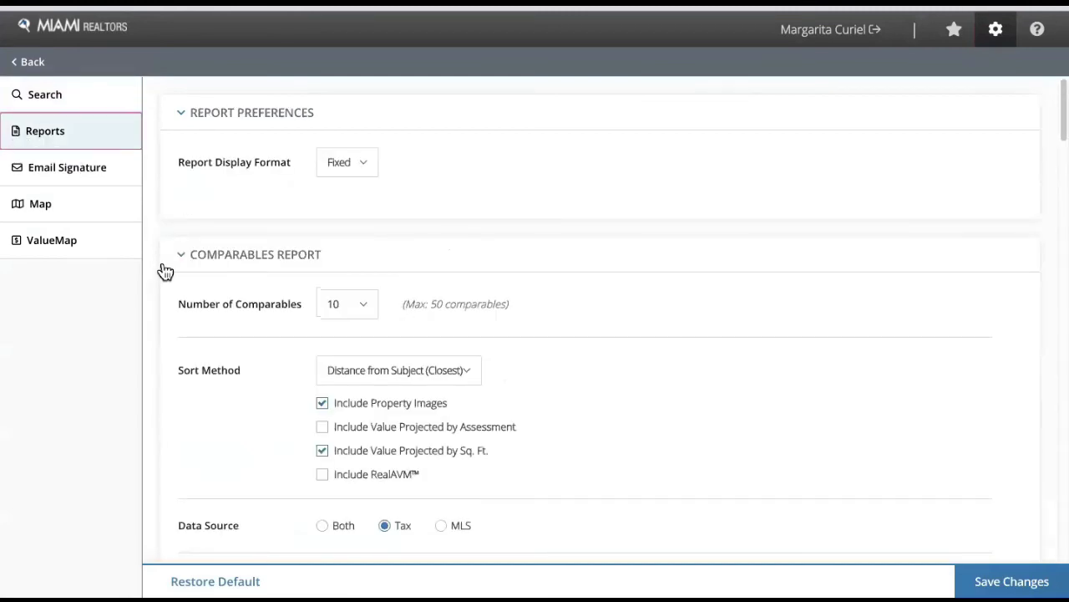
pyautogui.scroll(-1, 164, 268)
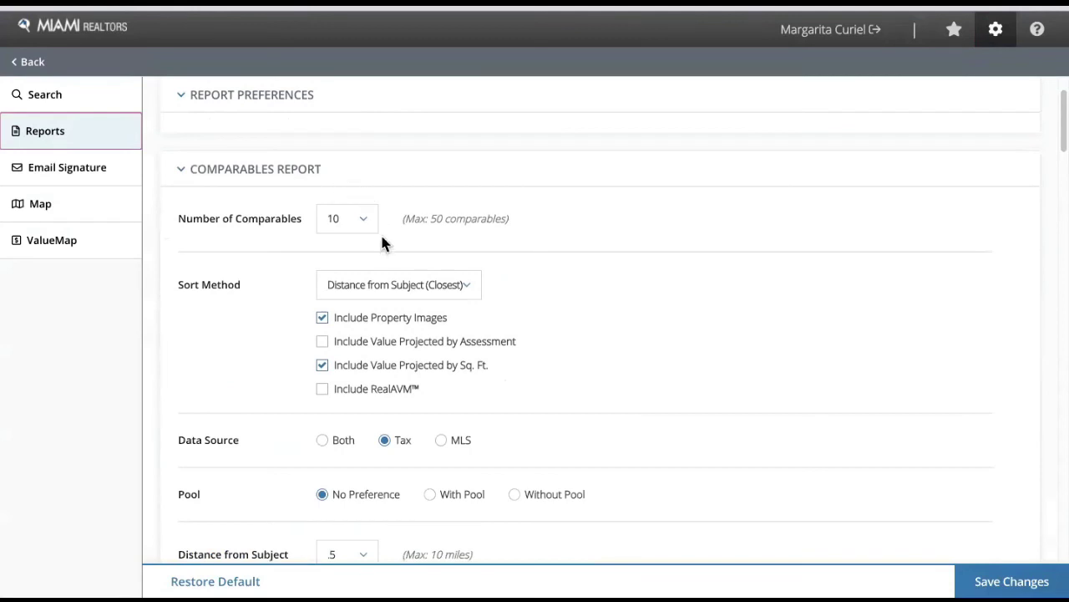
pyautogui.scroll(-1, 382, 238)
pyautogui.scroll(-1, 700, 259)
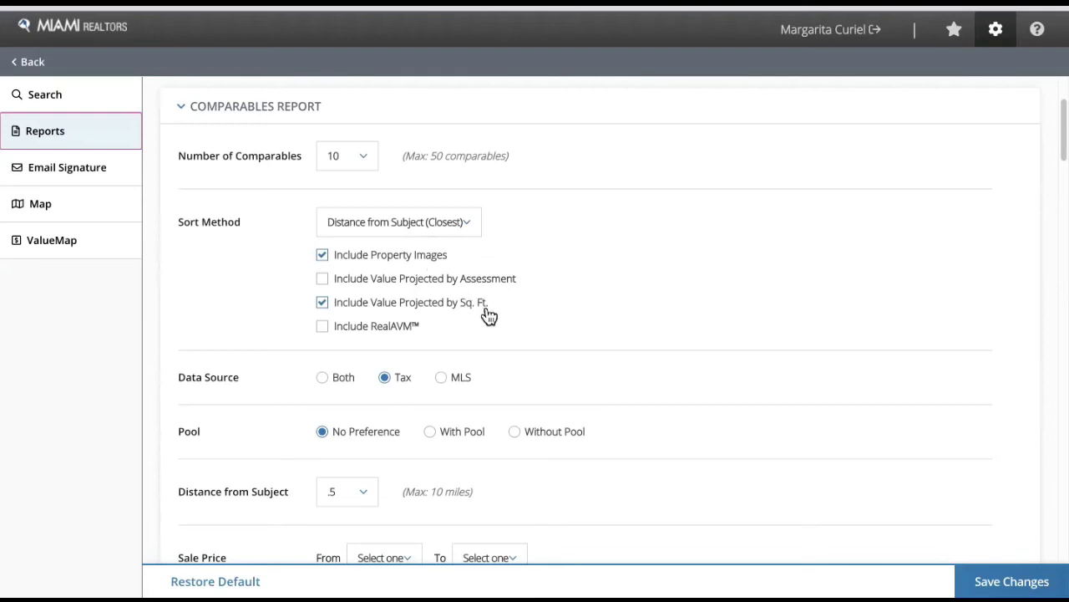
# - Save report settings with Same As Subject land use and 10 neighbors, then return to search
pyautogui.scroll(-1, 488, 314)
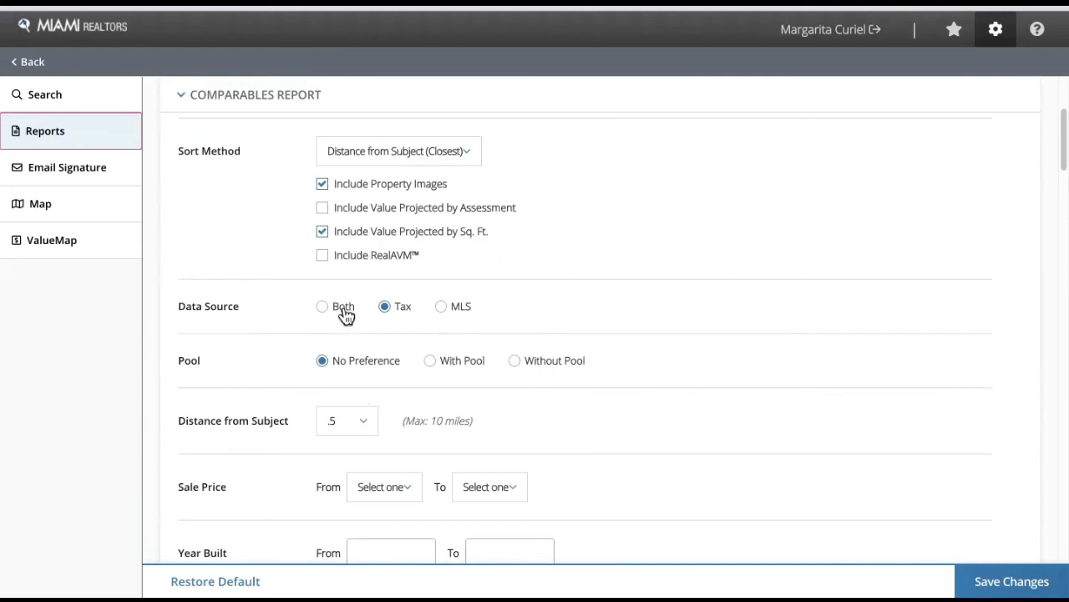
pyautogui.scroll(-1, 313, 398)
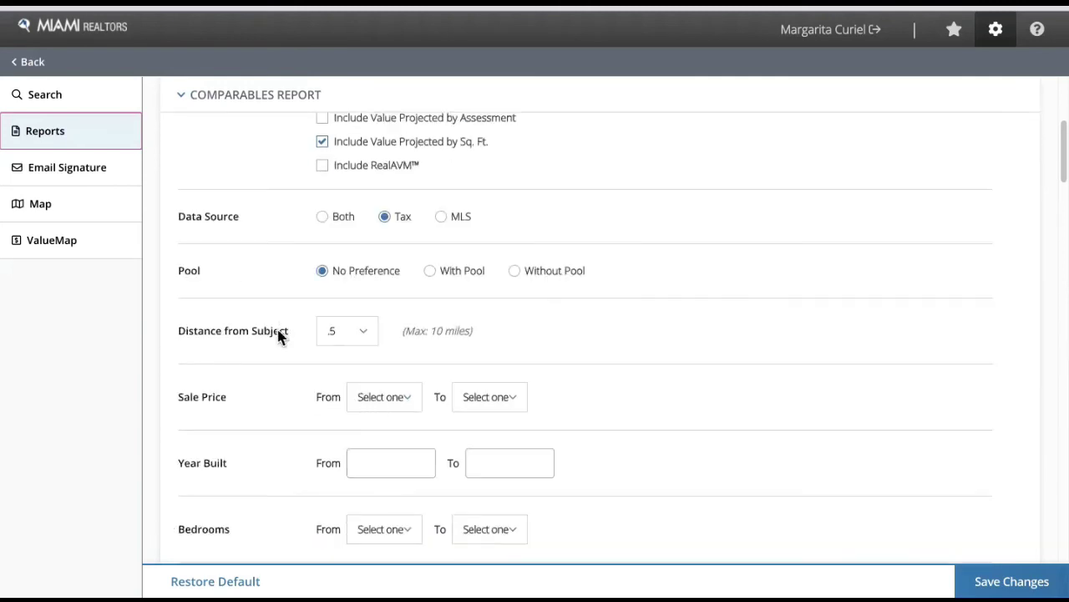
pyautogui.scroll(-1, 437, 334)
pyautogui.scroll(-3, 294, 355)
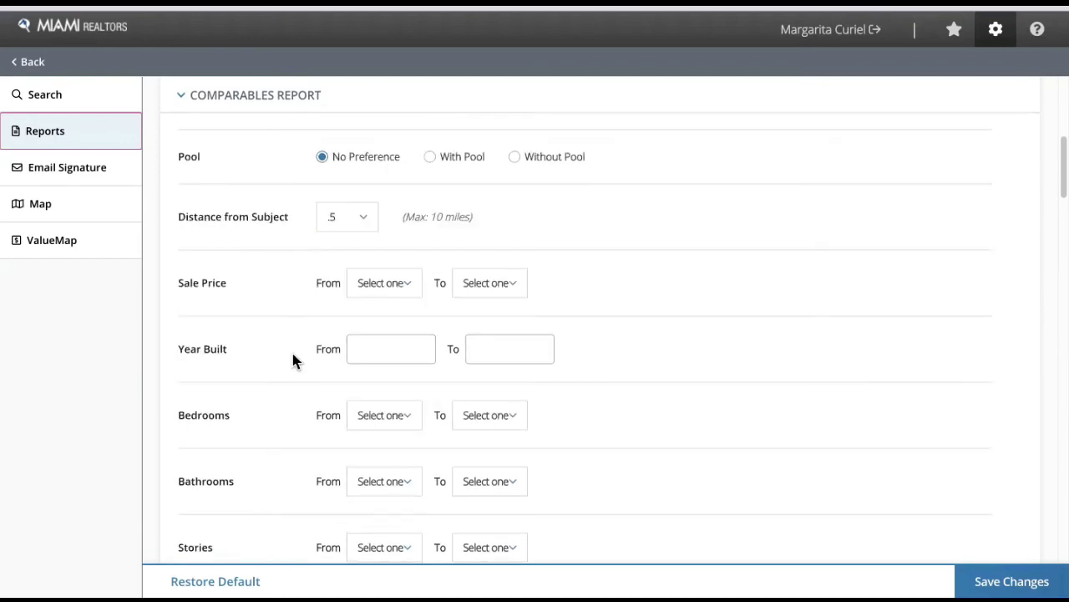
pyautogui.scroll(-3, 294, 357)
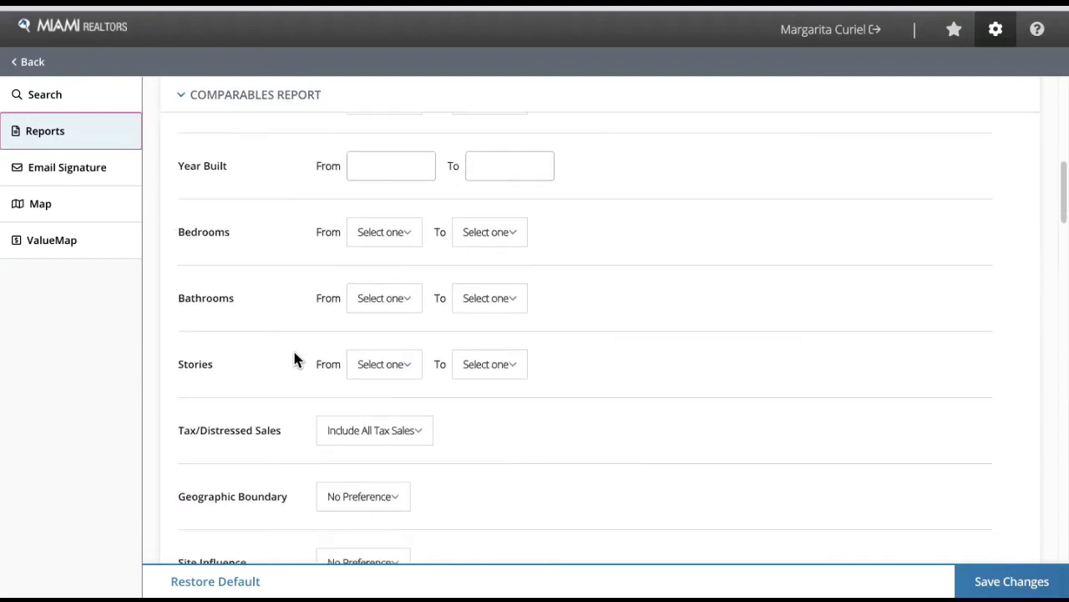
pyautogui.scroll(-2, 264, 316)
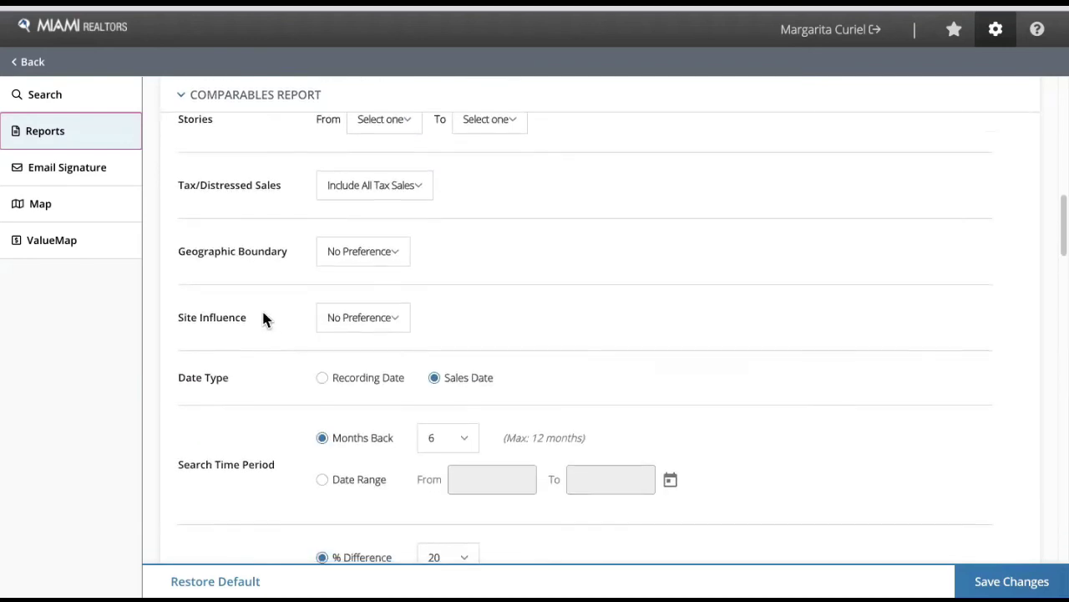
pyautogui.scroll(-2, 264, 319)
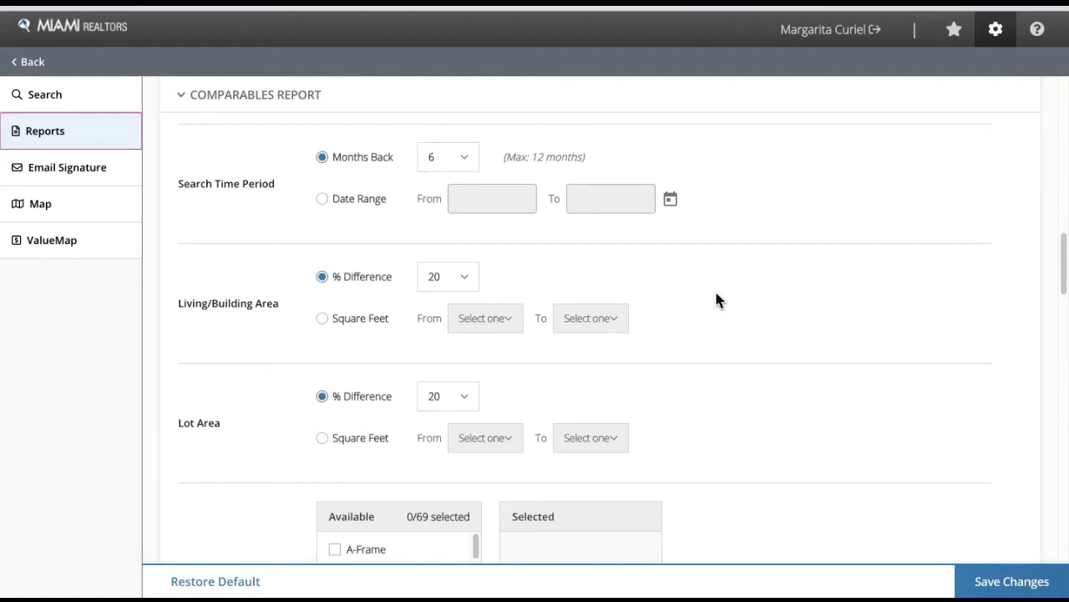
pyautogui.scroll(-8, 240, 347)
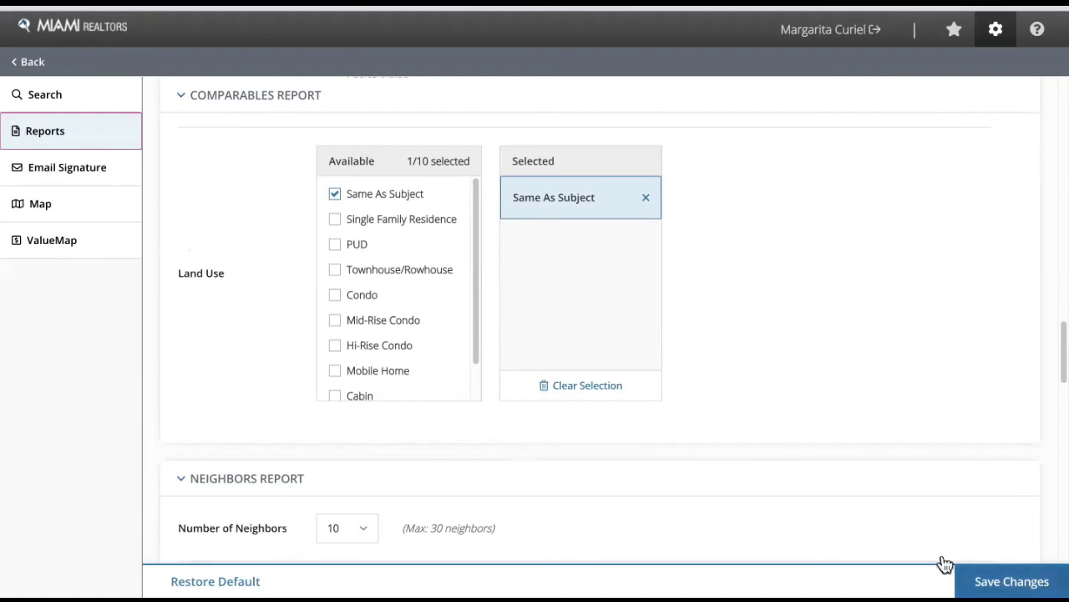
pyautogui.click(963, 576)
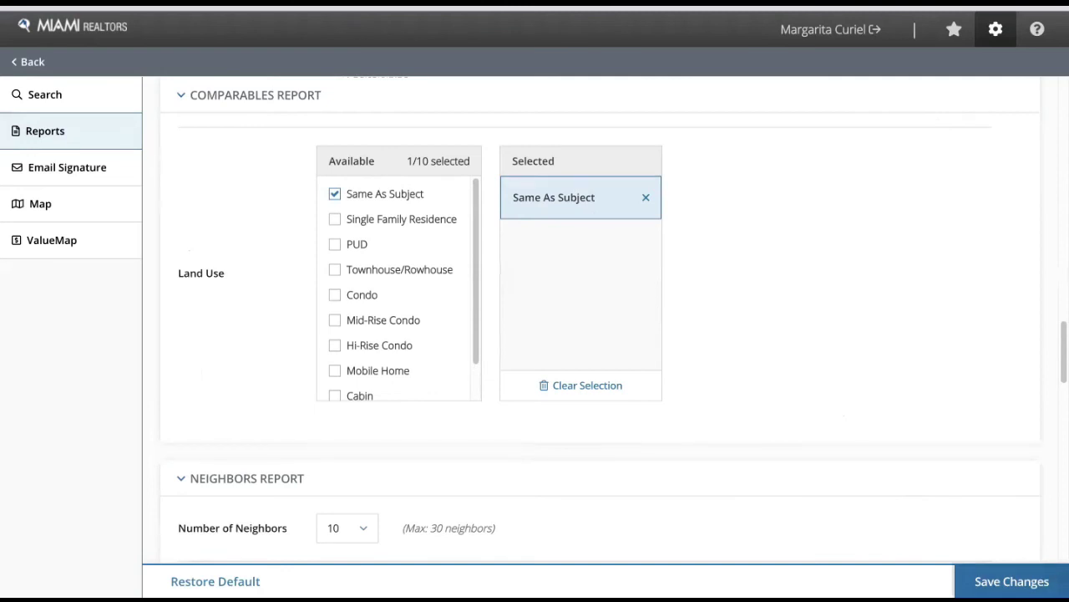
pyautogui.scroll(-1, 423, 163)
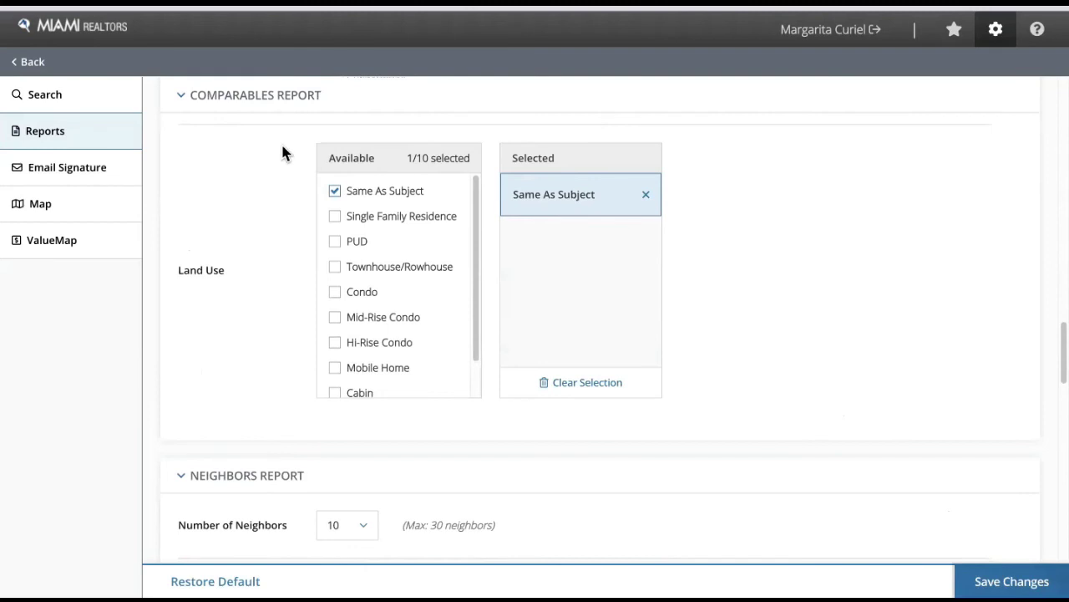
pyautogui.click(30, 63)
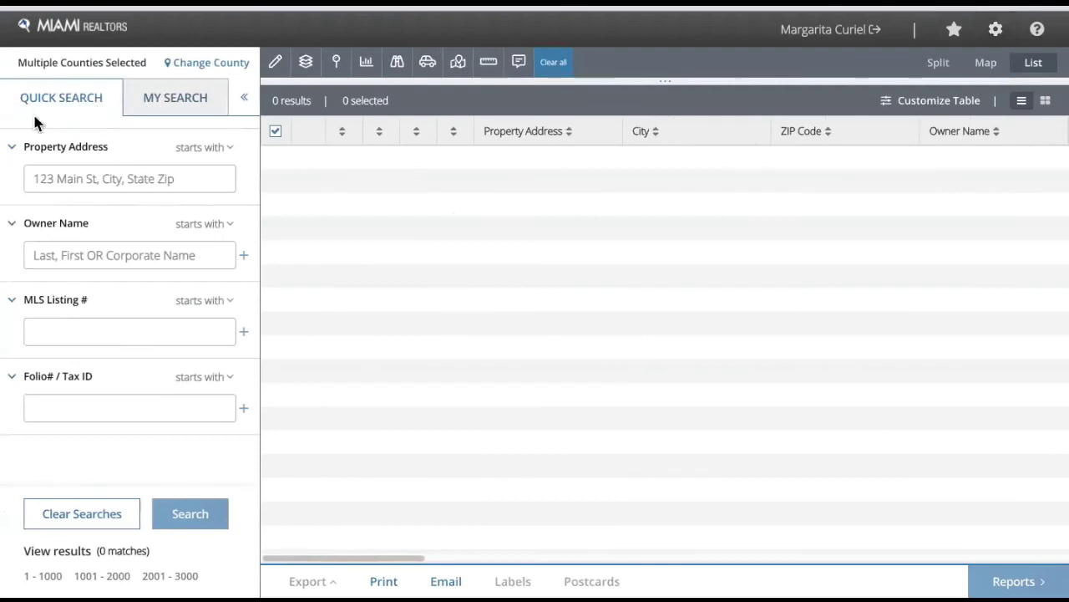
pyautogui.click(85, 178)
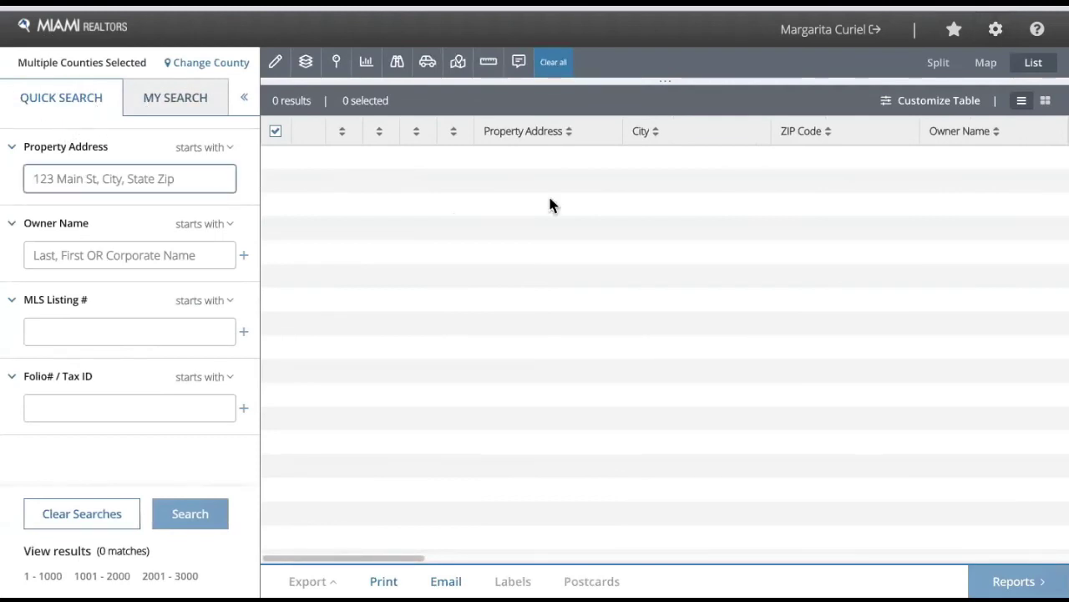
pyautogui.write('8521 w')
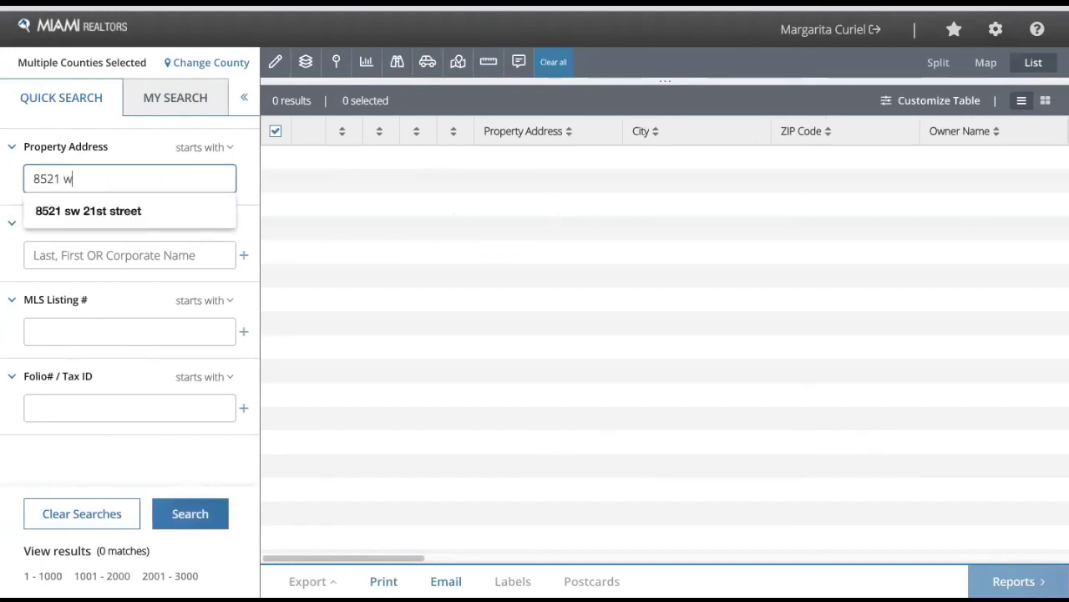
pyautogui.press('BackSpace')
pyautogui.write('sw')
pyautogui.click(86, 210)
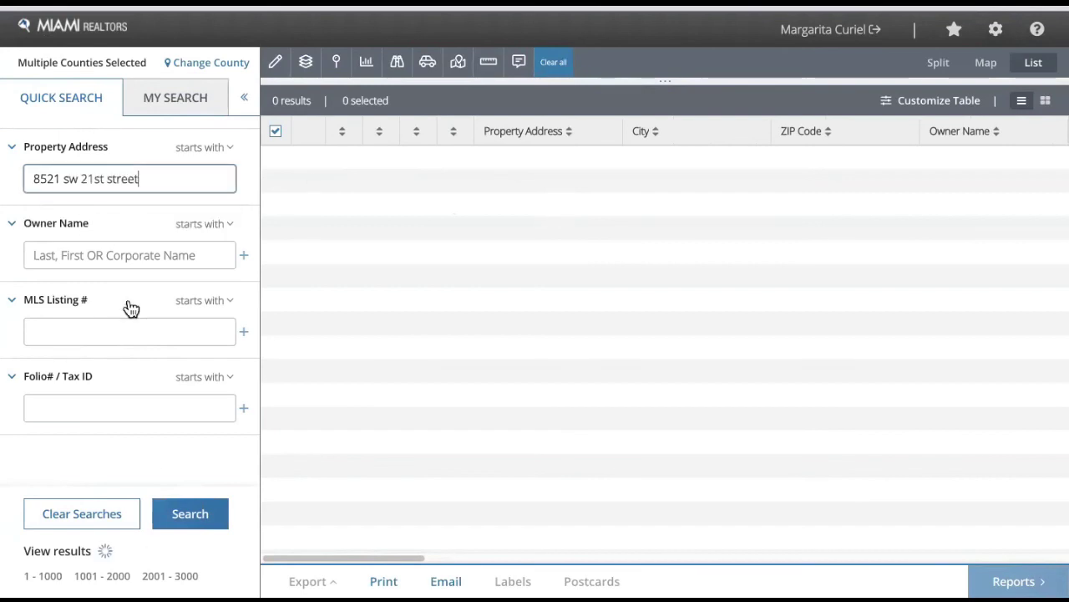
pyautogui.click(193, 521)
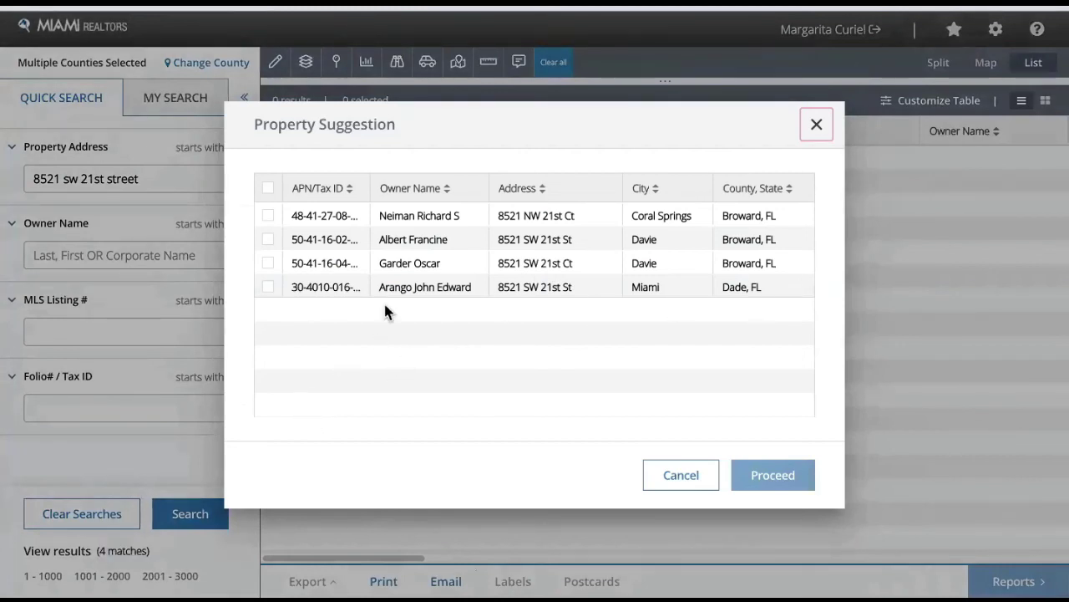
pyautogui.click(269, 287)
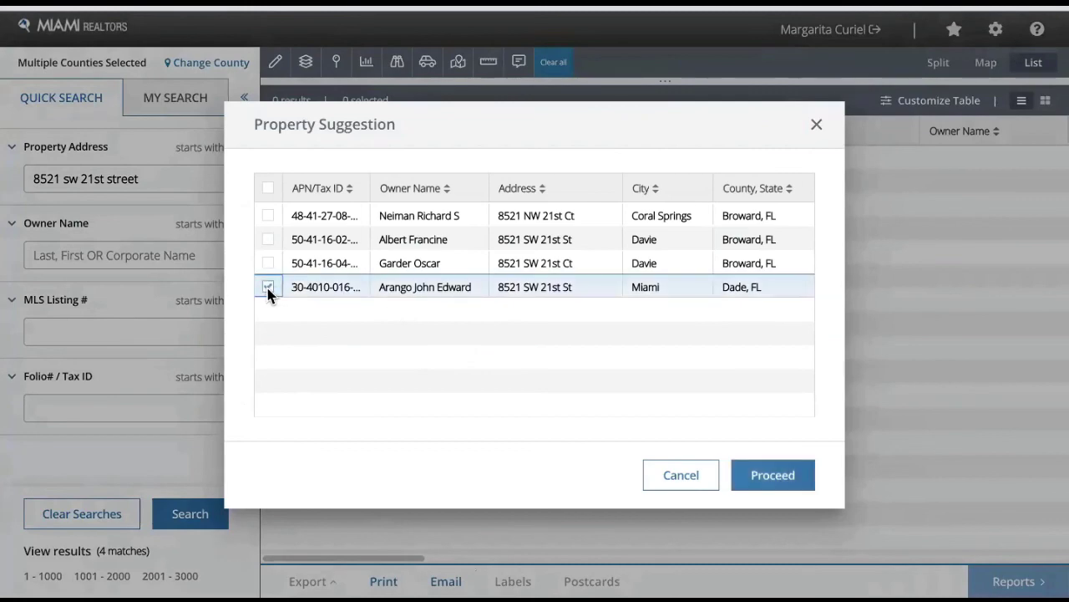
pyautogui.click(773, 476)
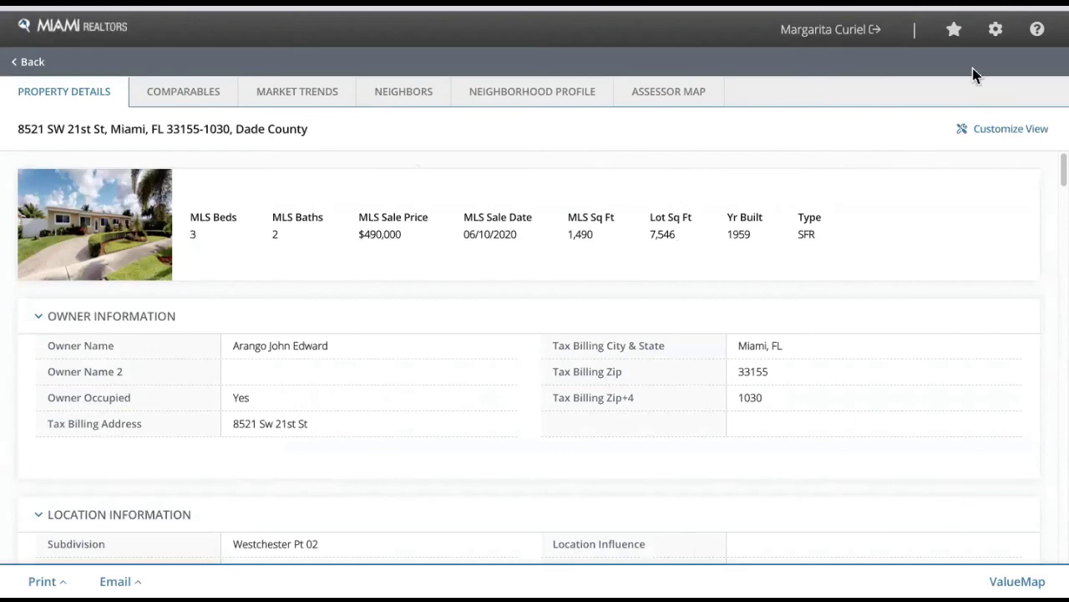
pyautogui.click(984, 142)
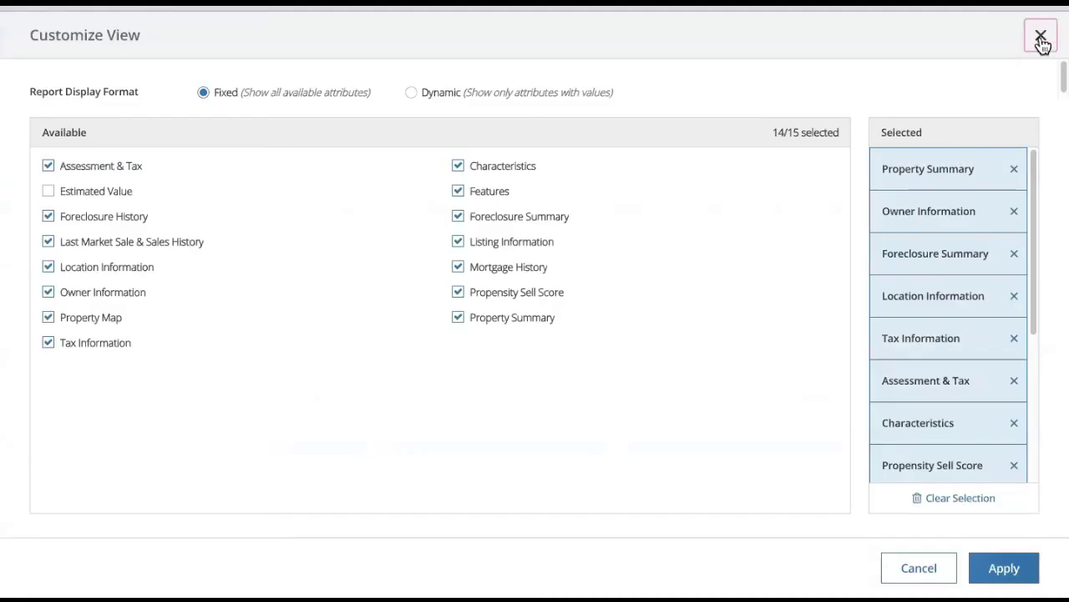
pyautogui.click(1041, 37)
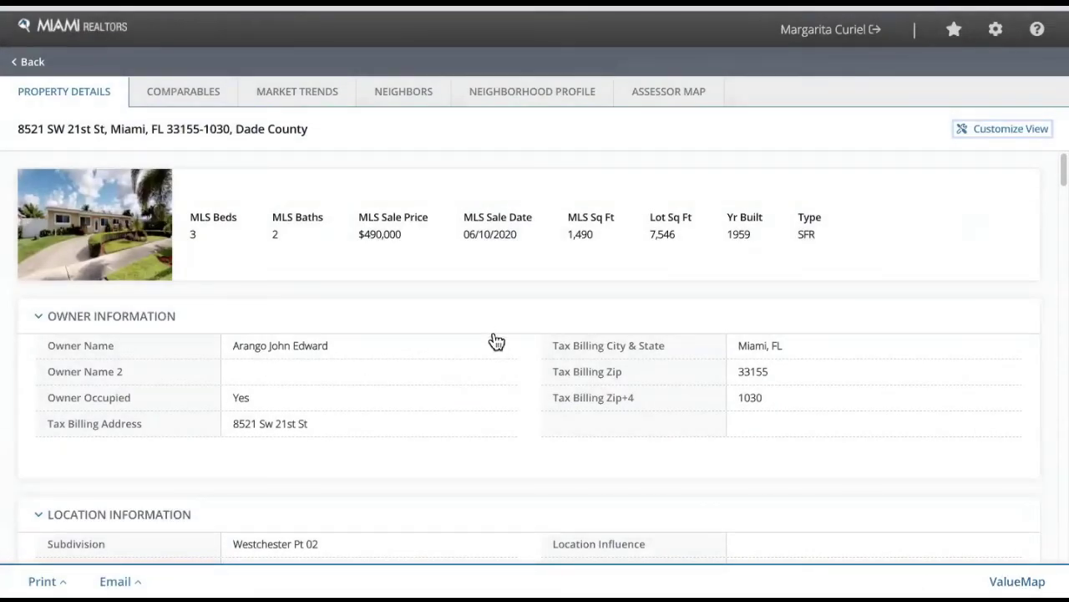
pyautogui.scroll(-1, 334, 220)
pyautogui.scroll(-20, 615, 276)
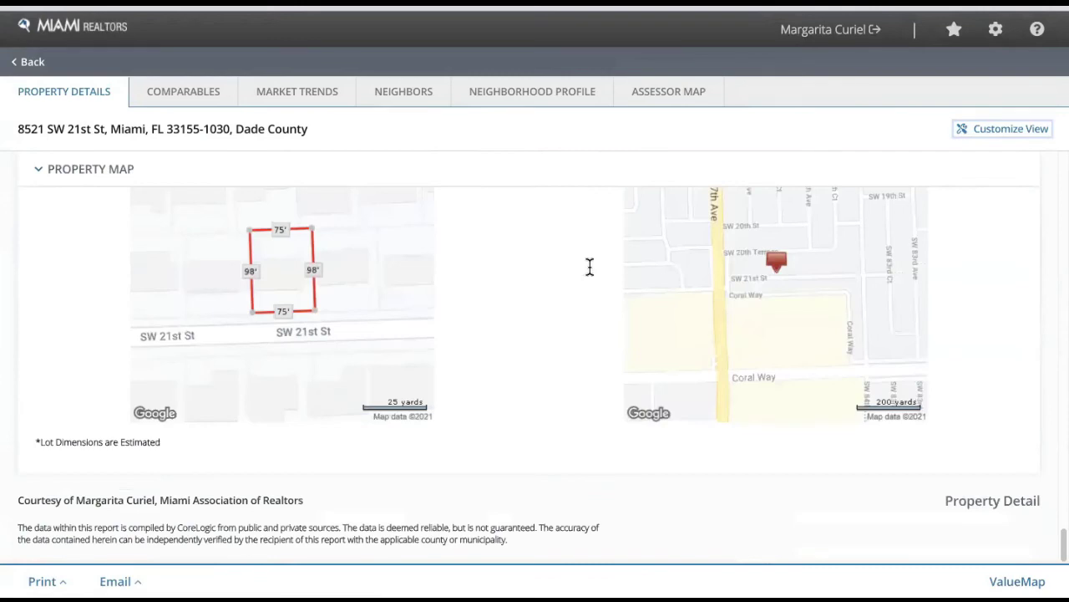
pyautogui.scroll(20, 589, 267)
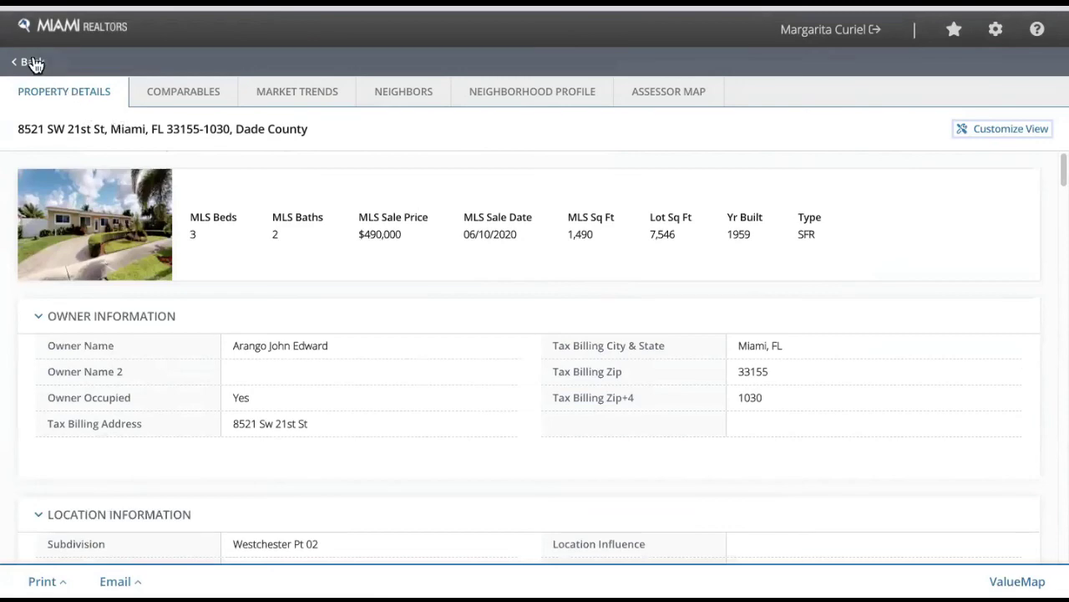
pyautogui.click(184, 101)
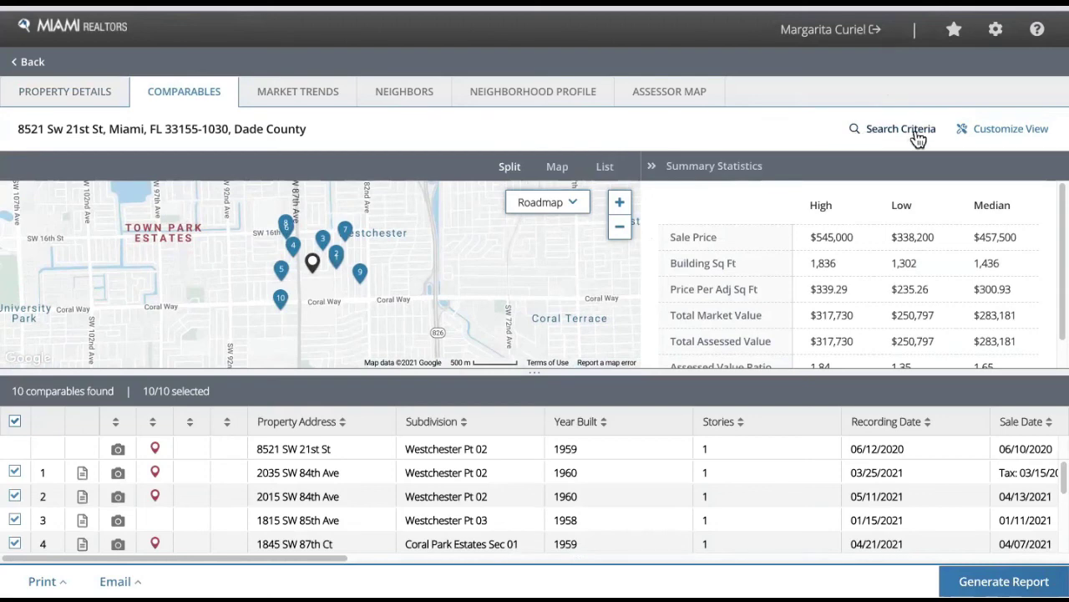
pyautogui.click(885, 134)
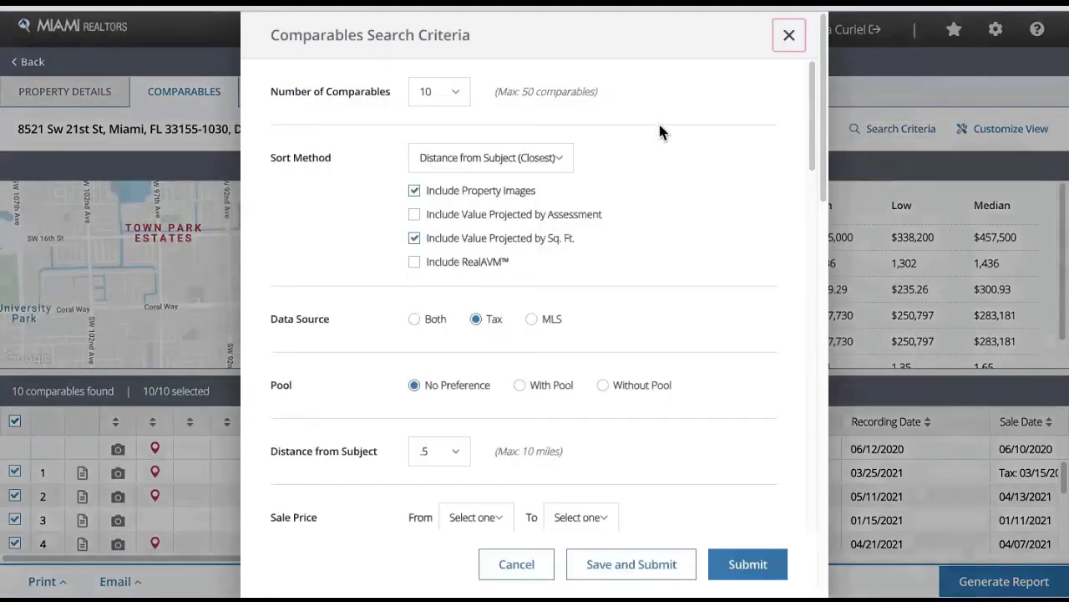
pyautogui.scroll(-4, 498, 280)
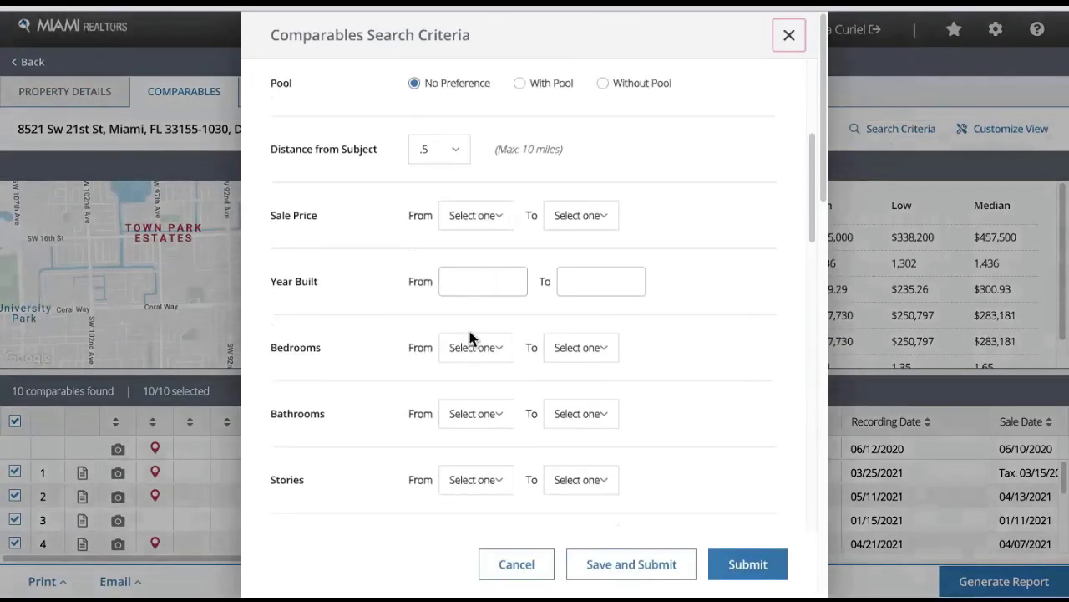
# - Set Bedrooms from 3 to 3 and Bathrooms from 2 to 2
pyautogui.click(485, 351)
pyautogui.click(479, 191)
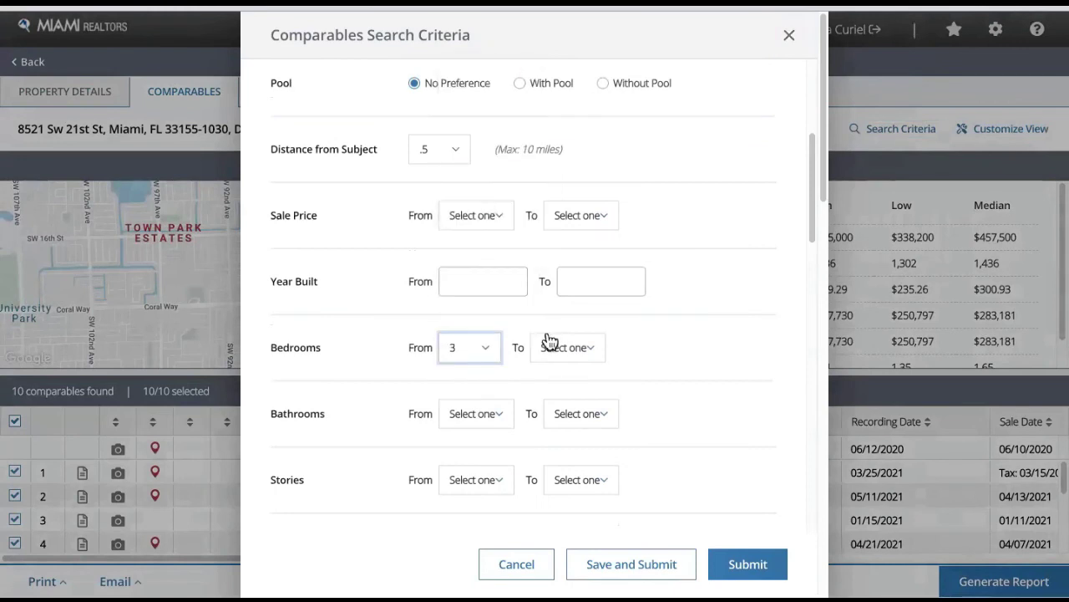
pyautogui.click(553, 348)
pyautogui.click(571, 185)
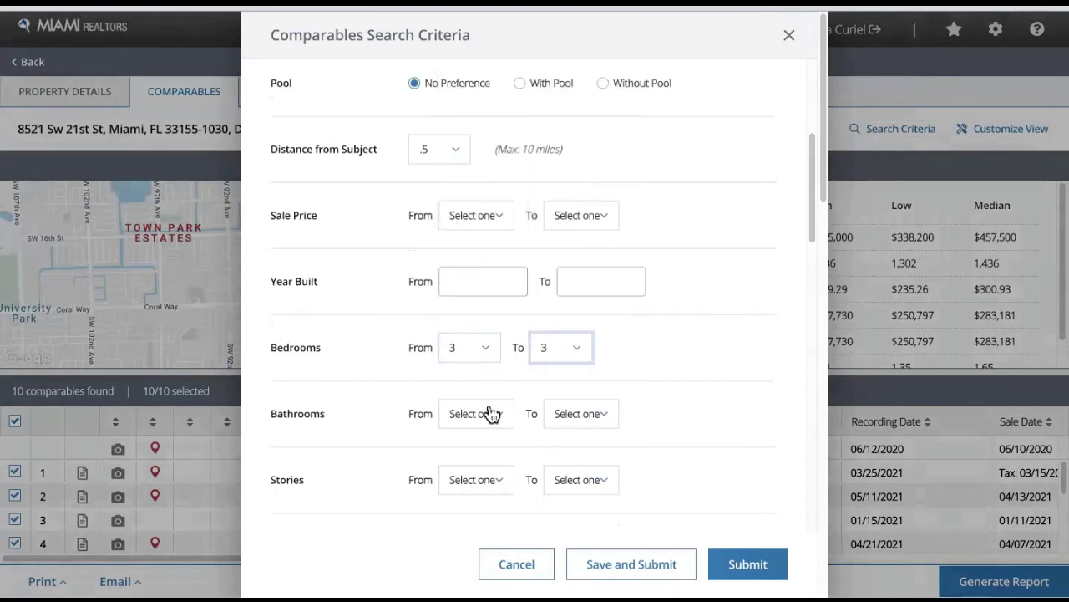
pyautogui.click(488, 413)
pyautogui.click(476, 214)
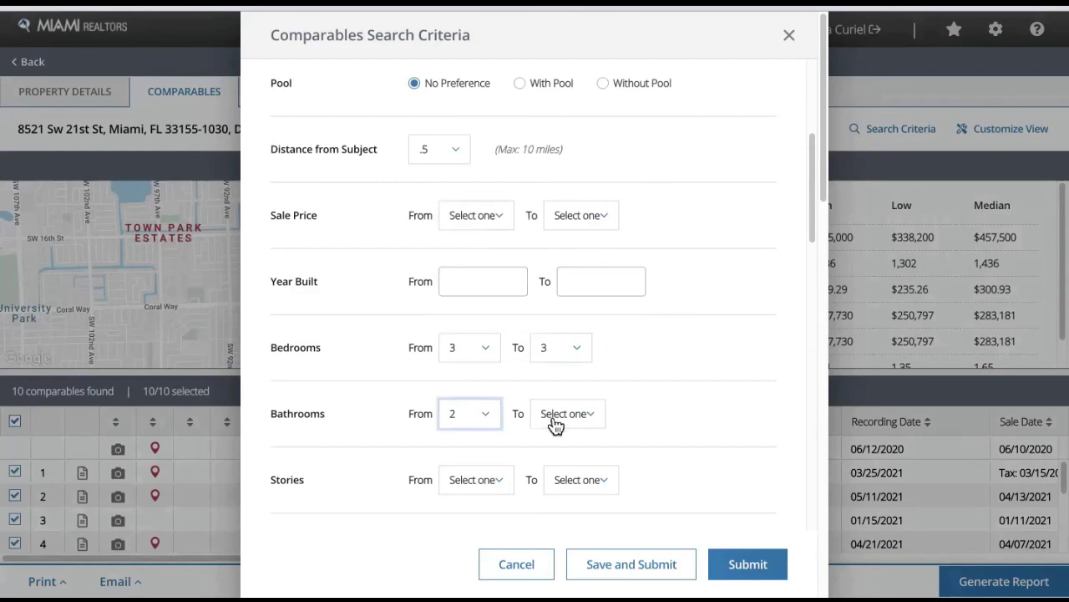
pyautogui.click(558, 420)
pyautogui.click(574, 219)
pyautogui.scroll(-1, 411, 411)
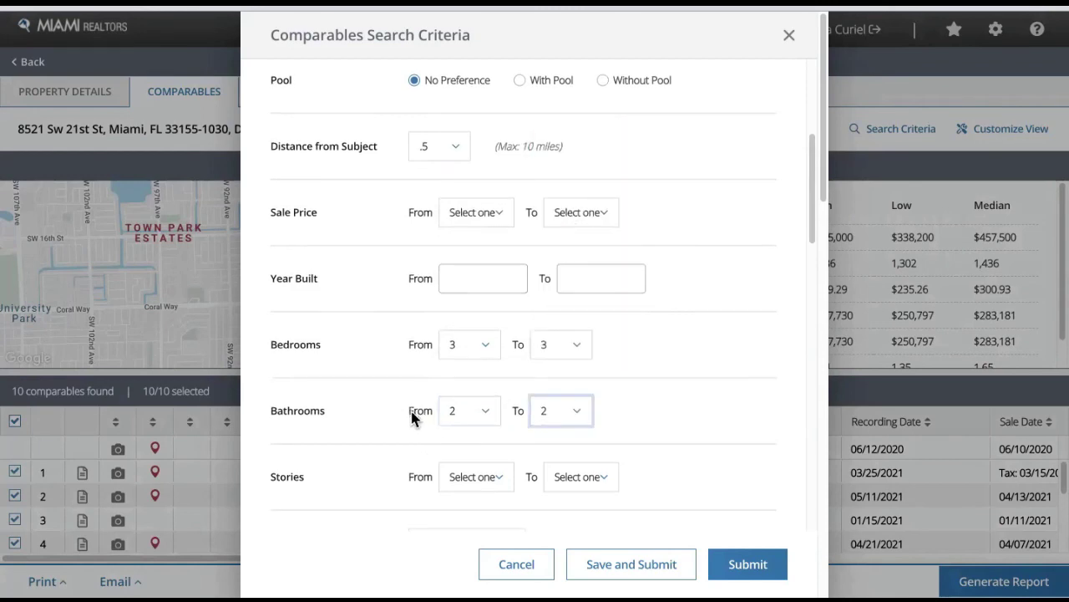
pyautogui.scroll(-10, 356, 292)
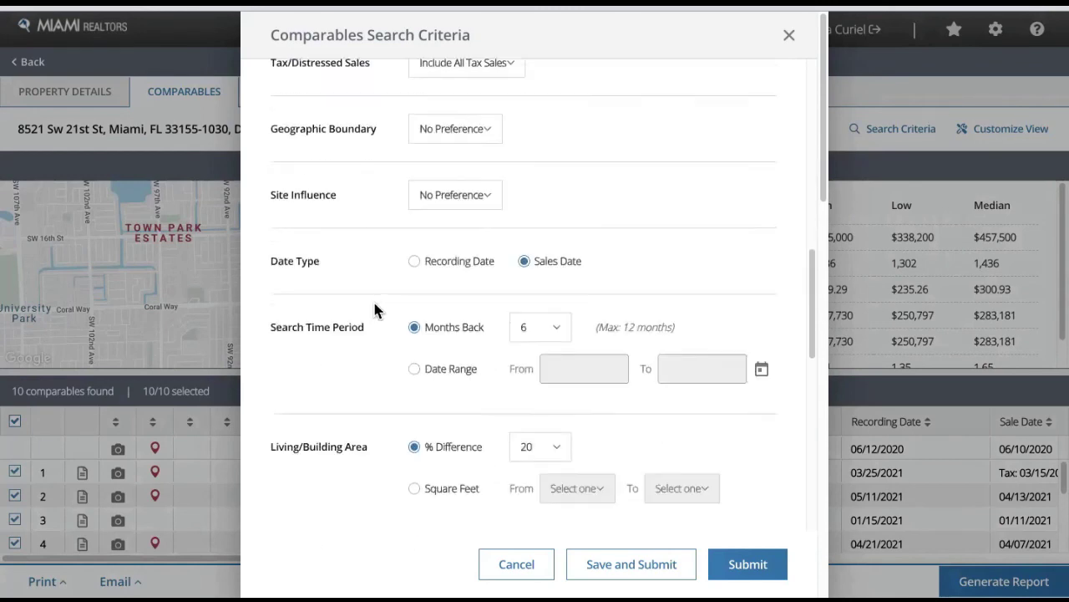
pyautogui.scroll(-8, 386, 330)
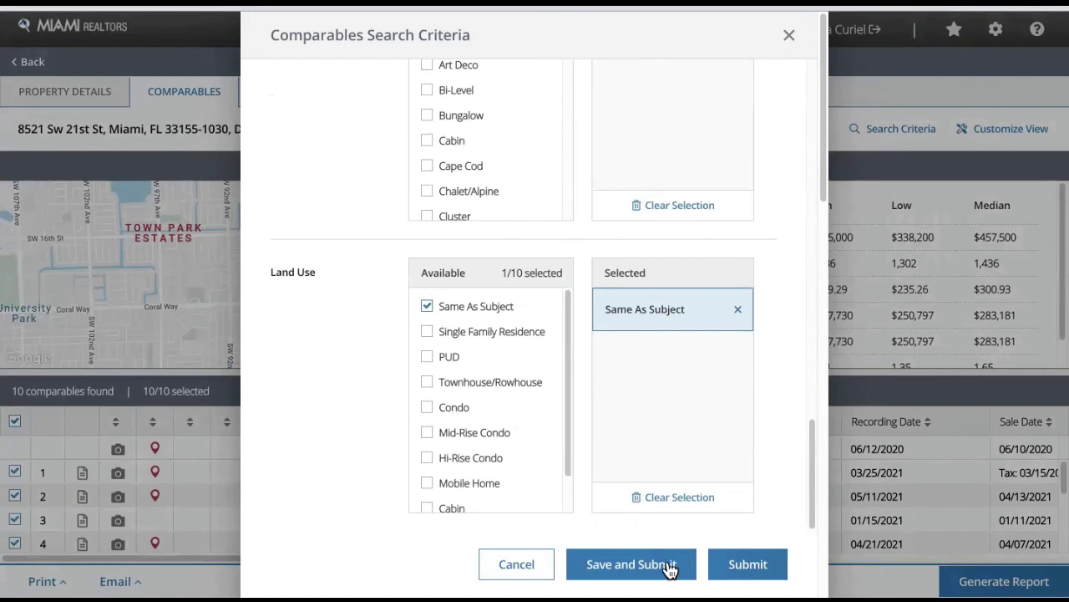
pyautogui.click(750, 565)
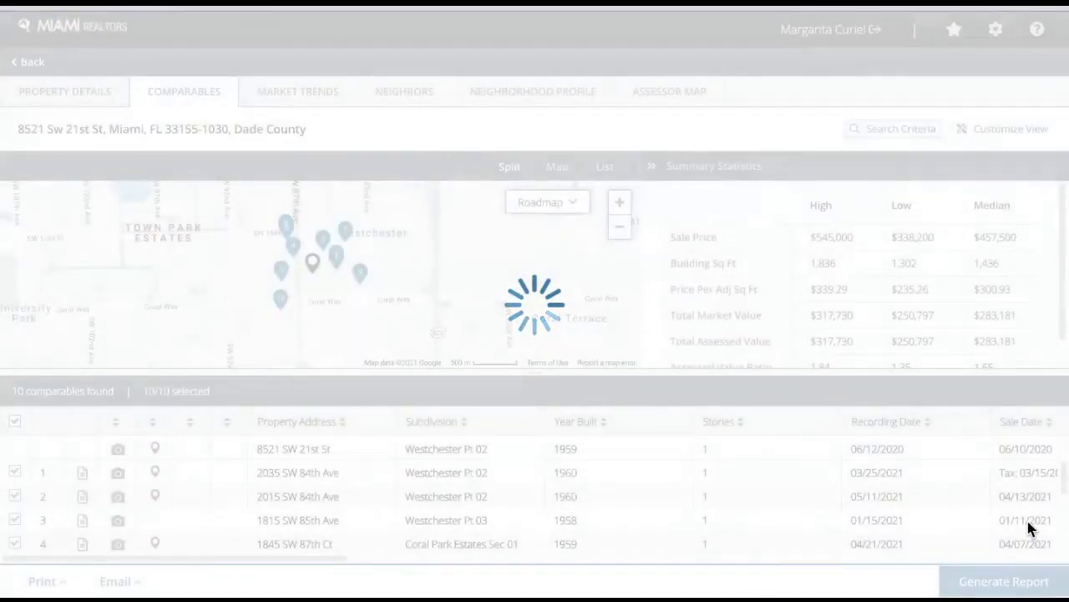
pyautogui.scroll(-3, 162, 488)
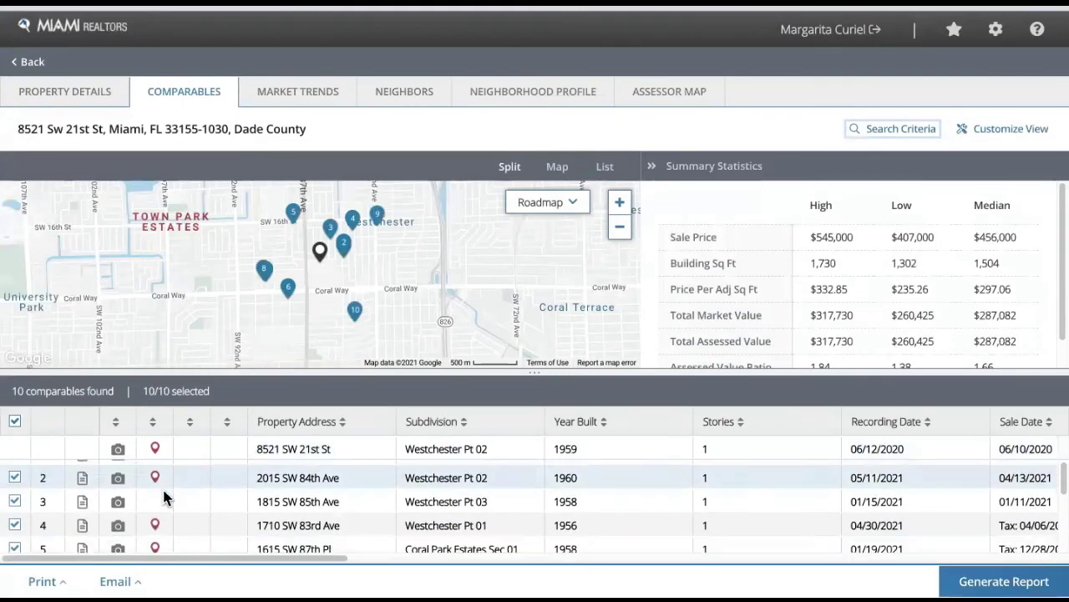
pyautogui.scroll(3, 214, 472)
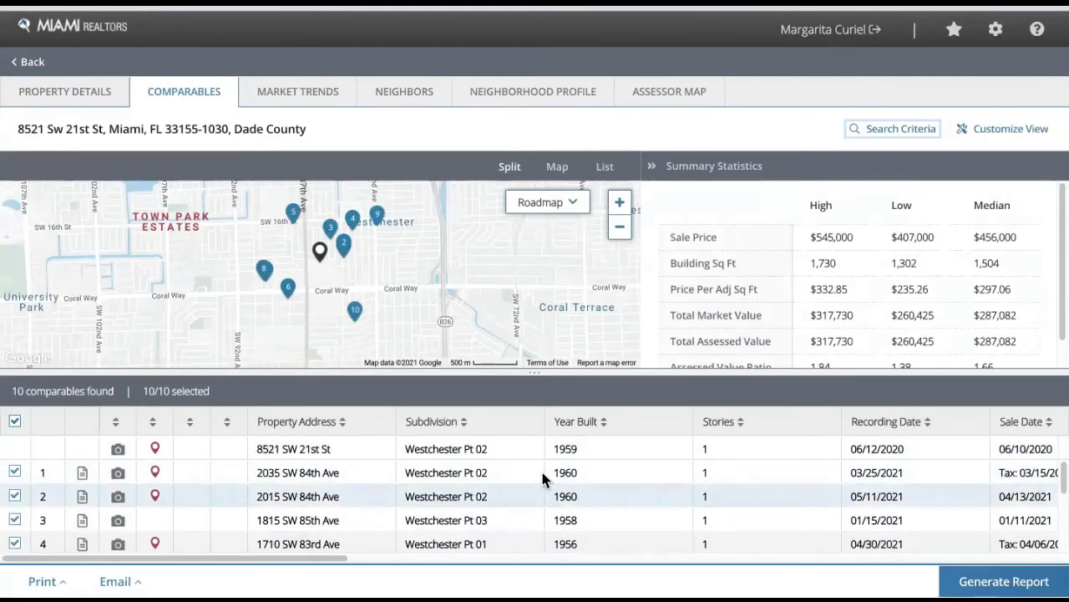
pyautogui.click(314, 472)
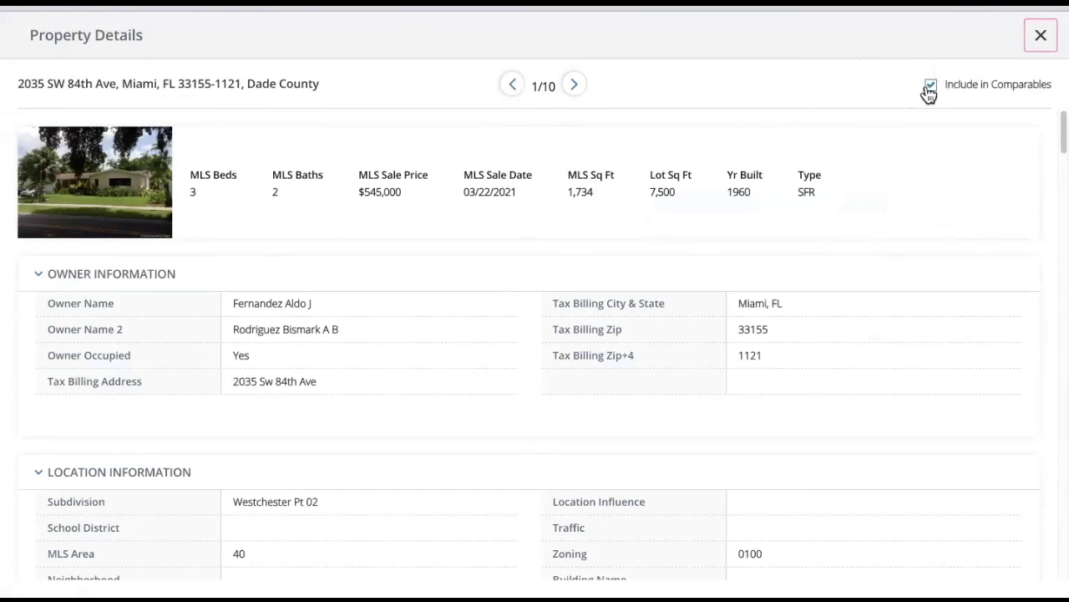
pyautogui.click(575, 86)
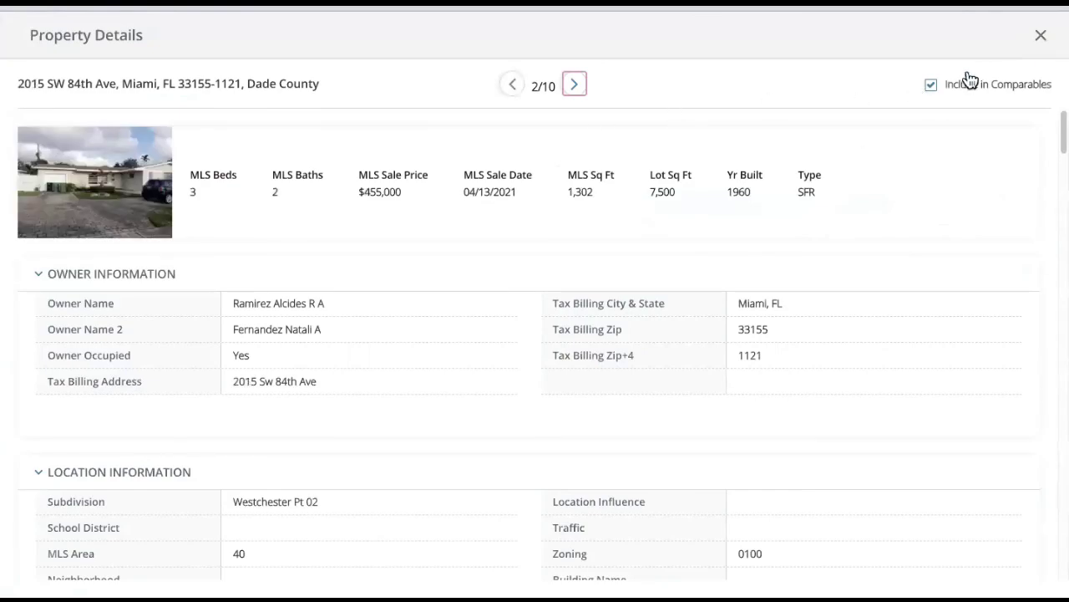
pyautogui.click(930, 86)
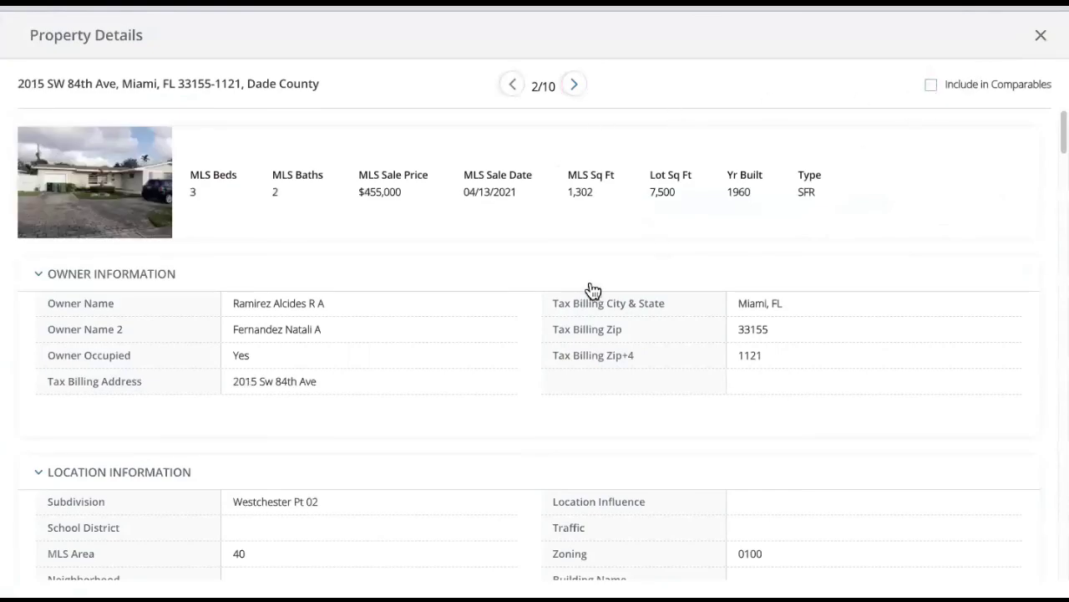
pyautogui.scroll(-10, 625, 278)
pyautogui.scroll(-3, 624, 277)
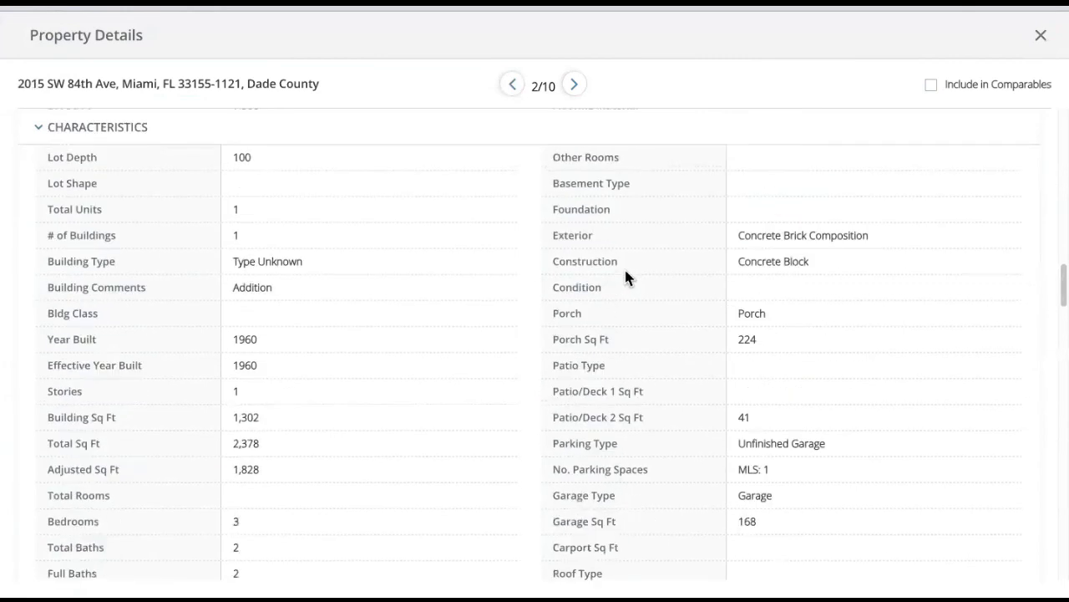
pyautogui.scroll(15, 626, 277)
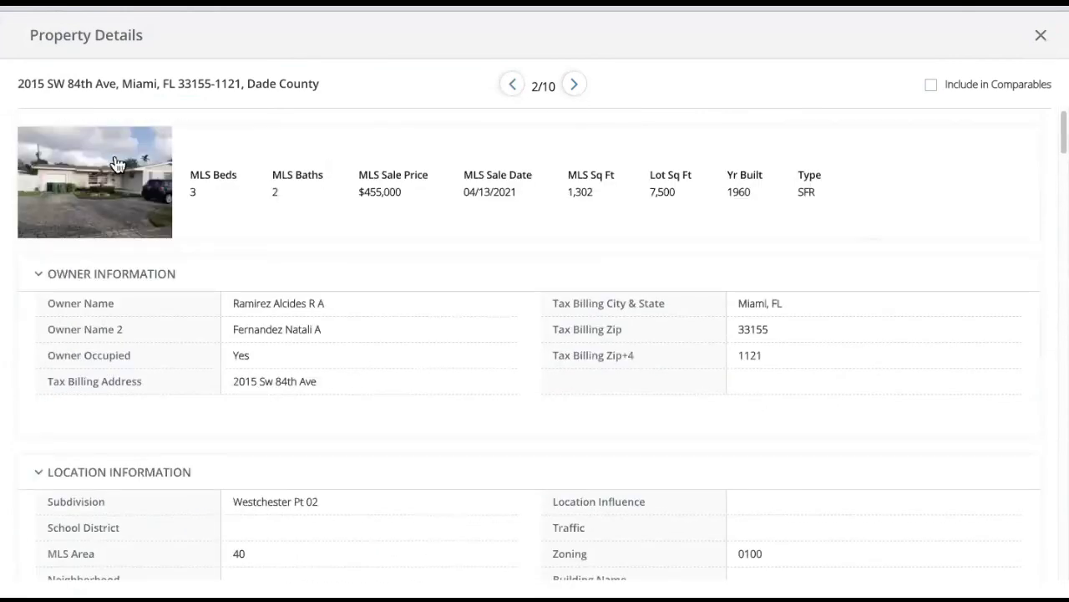
pyautogui.click(573, 86)
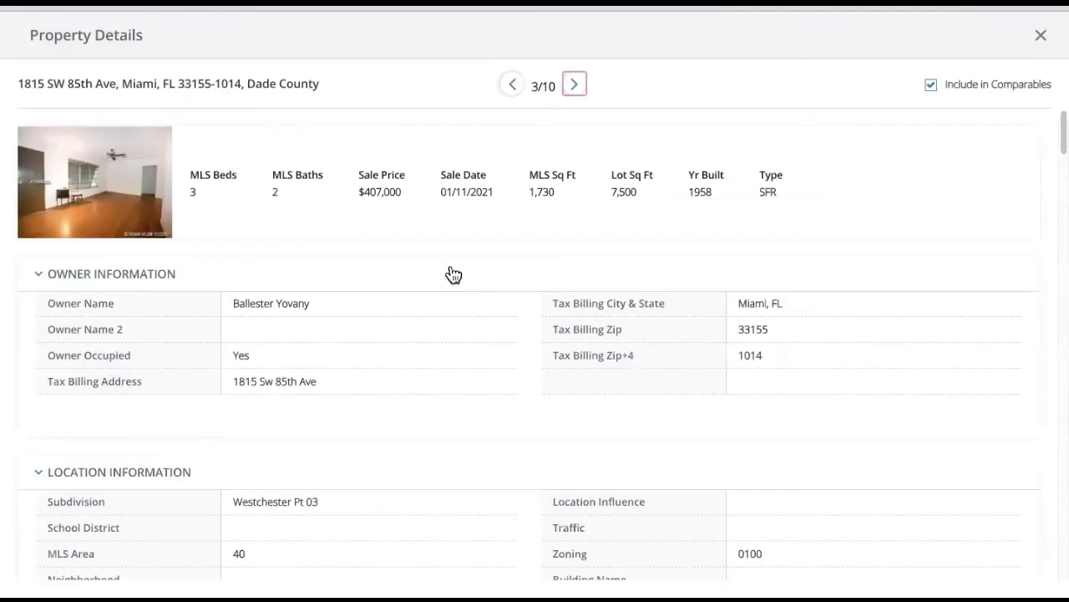
pyautogui.click(931, 87)
pyautogui.click(575, 86)
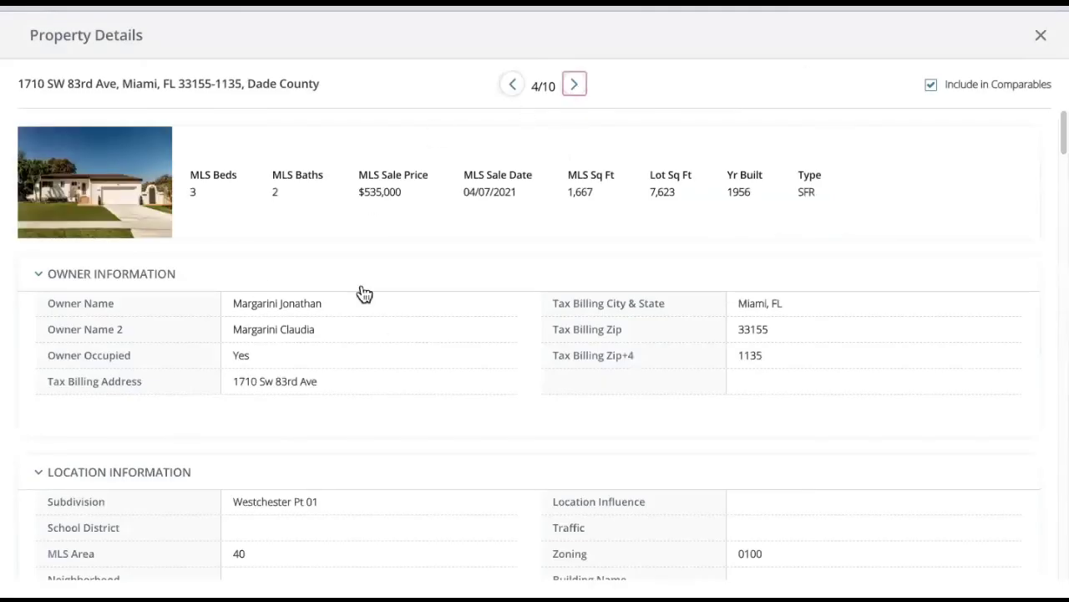
pyautogui.click(579, 88)
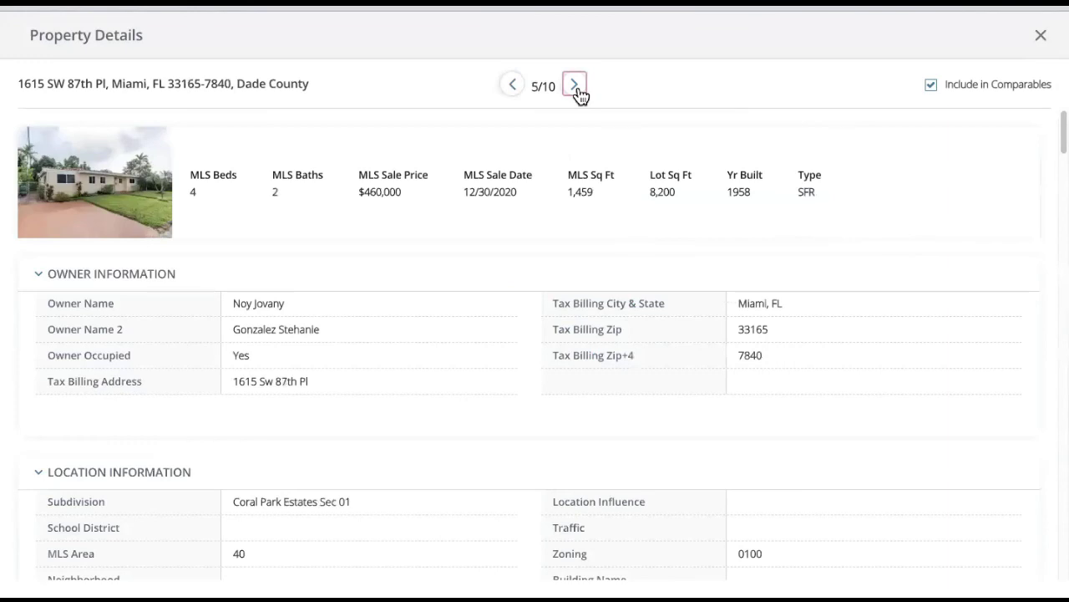
pyautogui.click(938, 88)
pyautogui.click(575, 84)
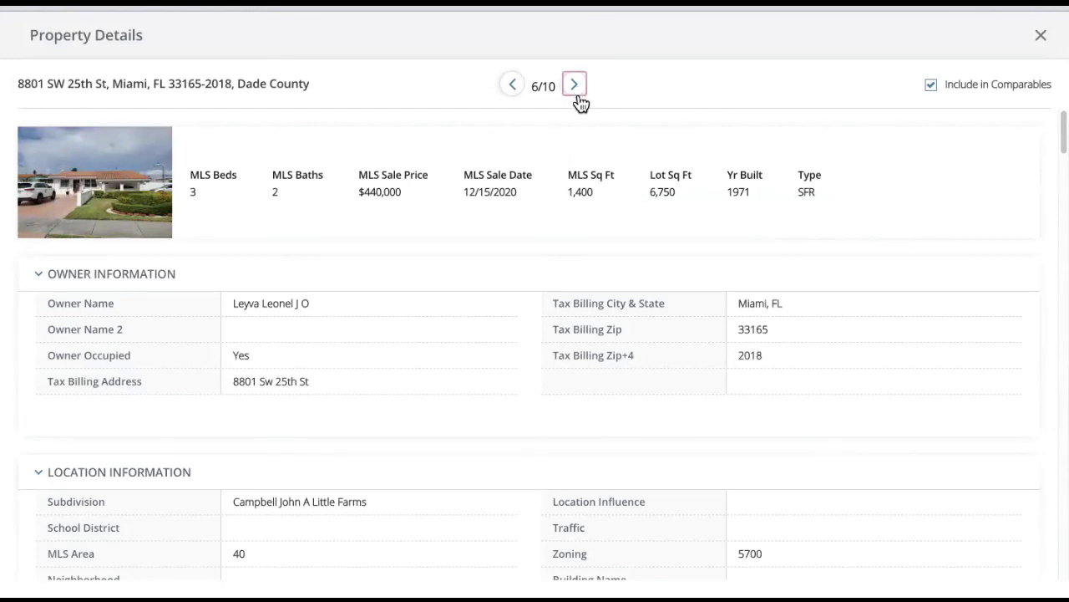
pyautogui.click(579, 92)
pyautogui.click(514, 90)
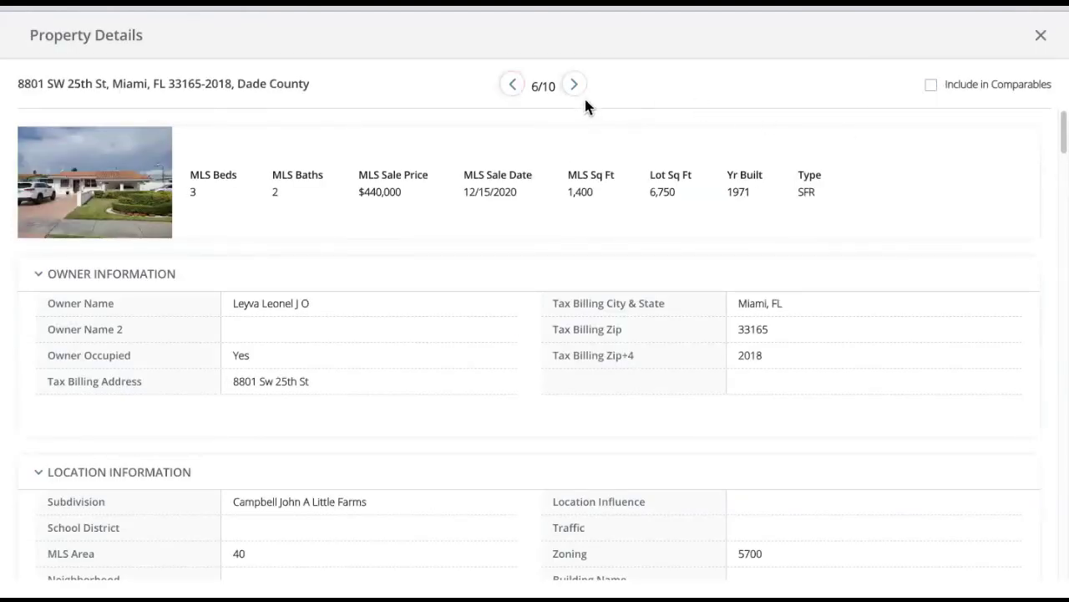
pyautogui.click(579, 88)
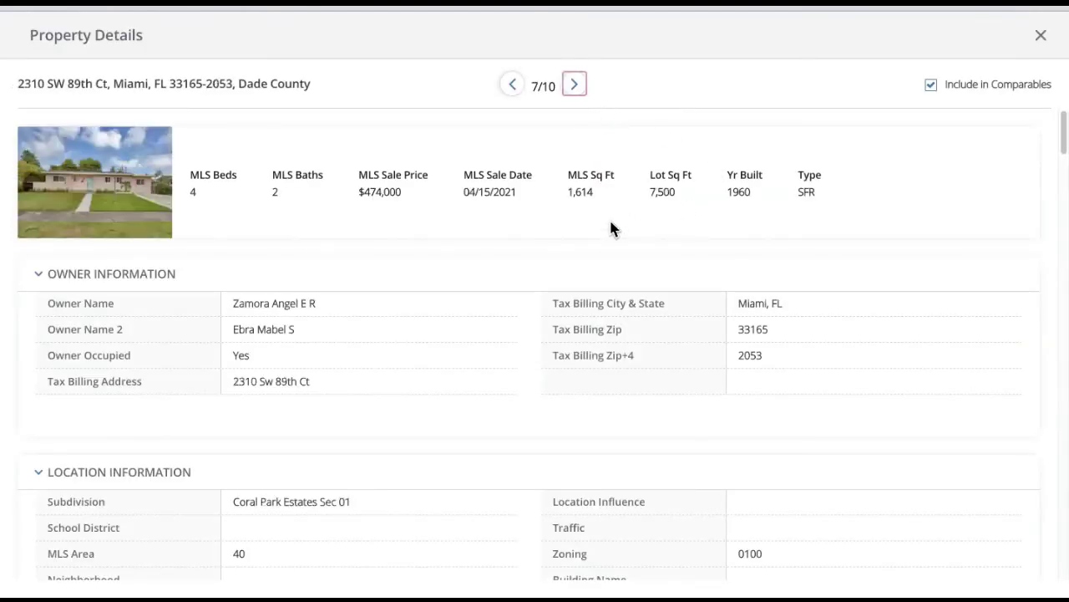
pyautogui.click(575, 92)
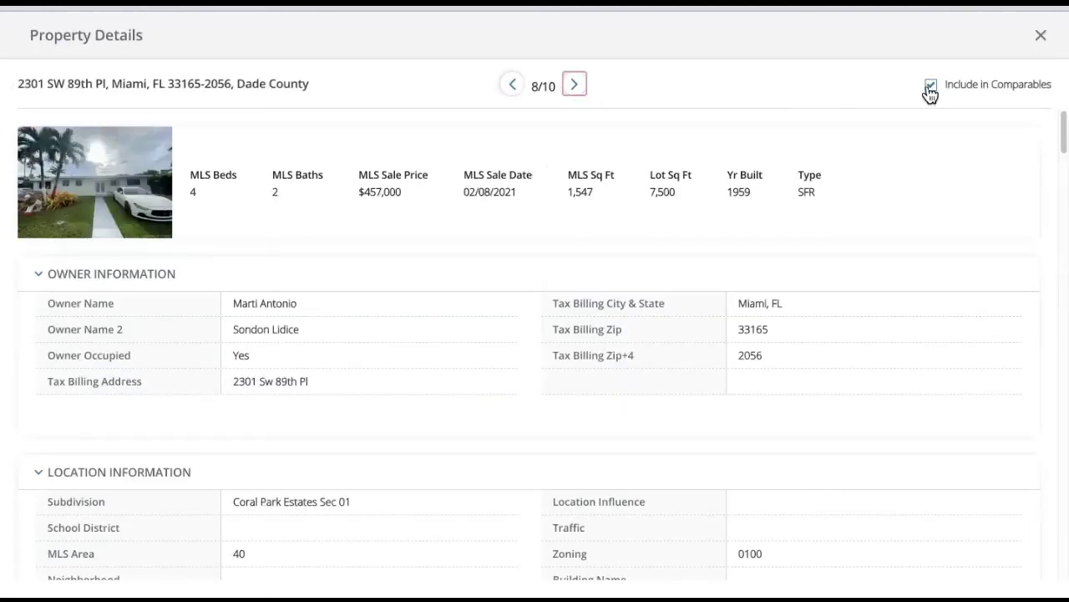
pyautogui.click(932, 88)
pyautogui.click(577, 87)
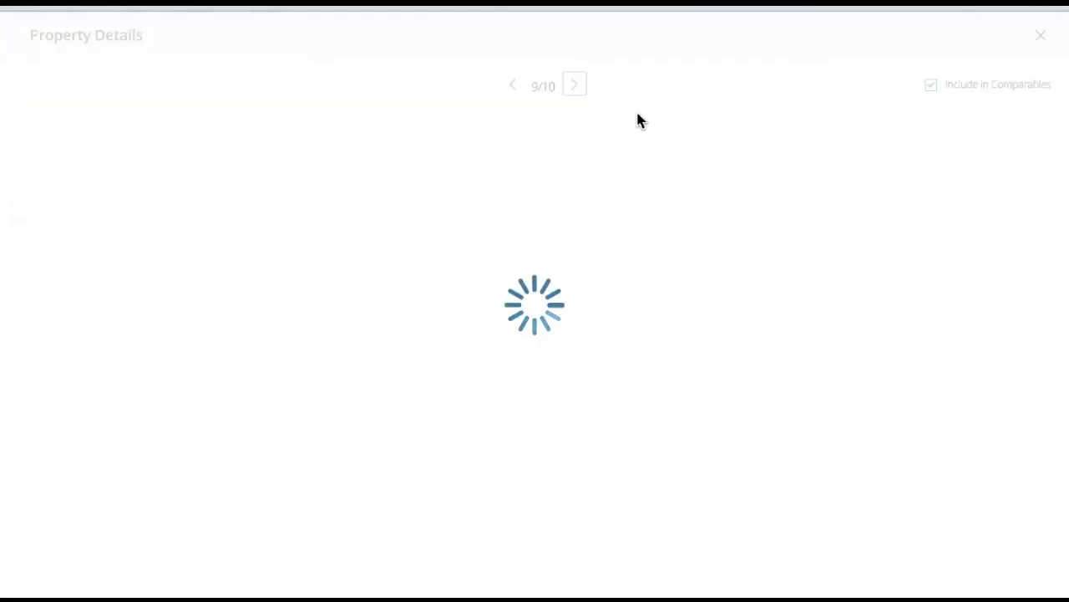
pyautogui.click(932, 86)
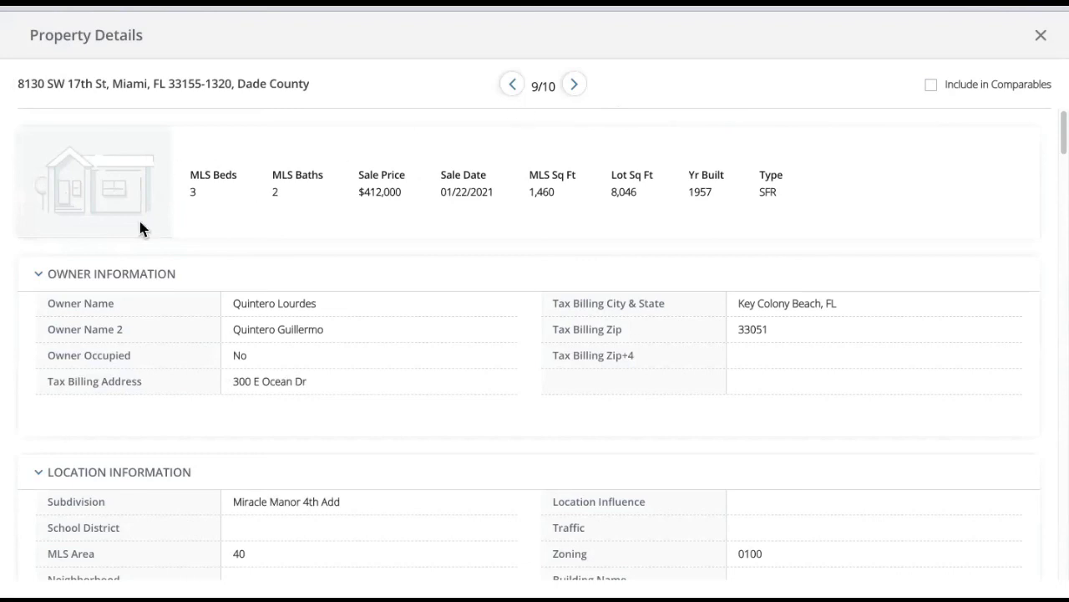
pyautogui.click(573, 86)
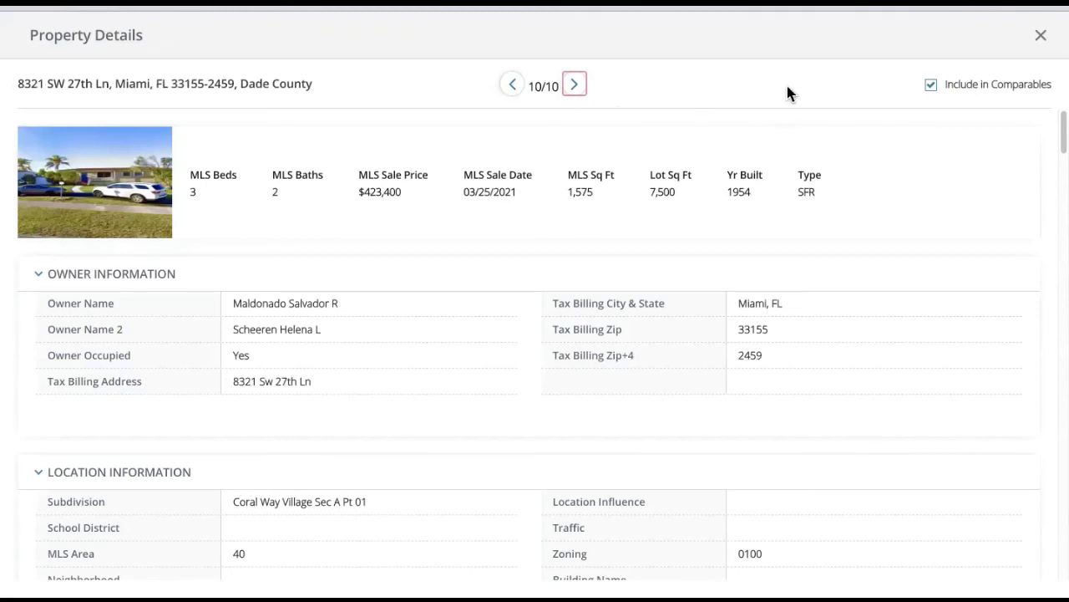
pyautogui.click(931, 85)
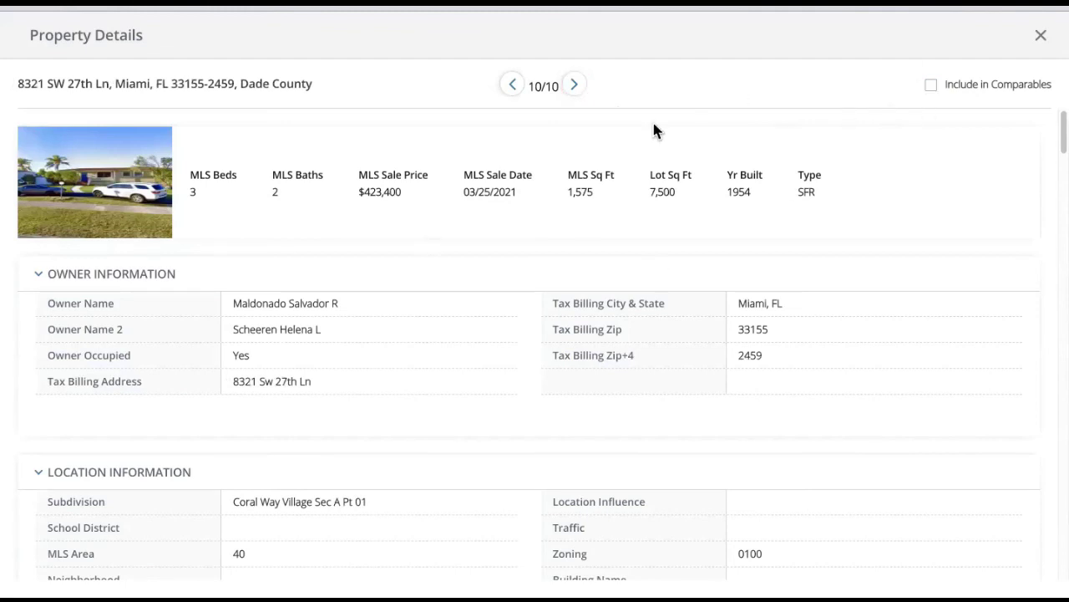
pyautogui.click(1040, 40)
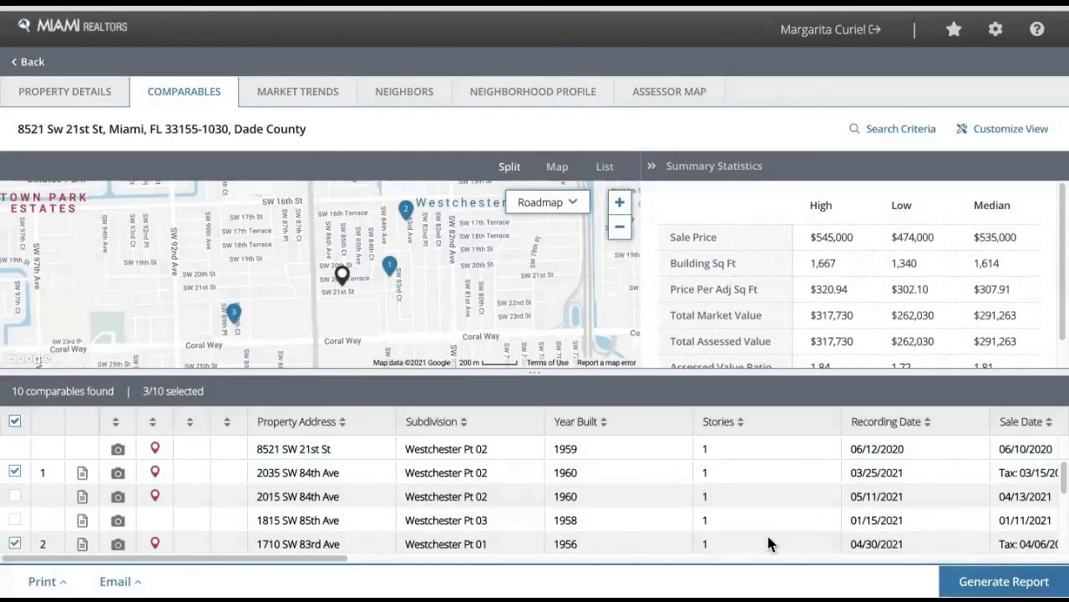
# - Review the three-comp comparables report and choose Quick Print from its Print menu
pyautogui.scroll(-3, 490, 496)
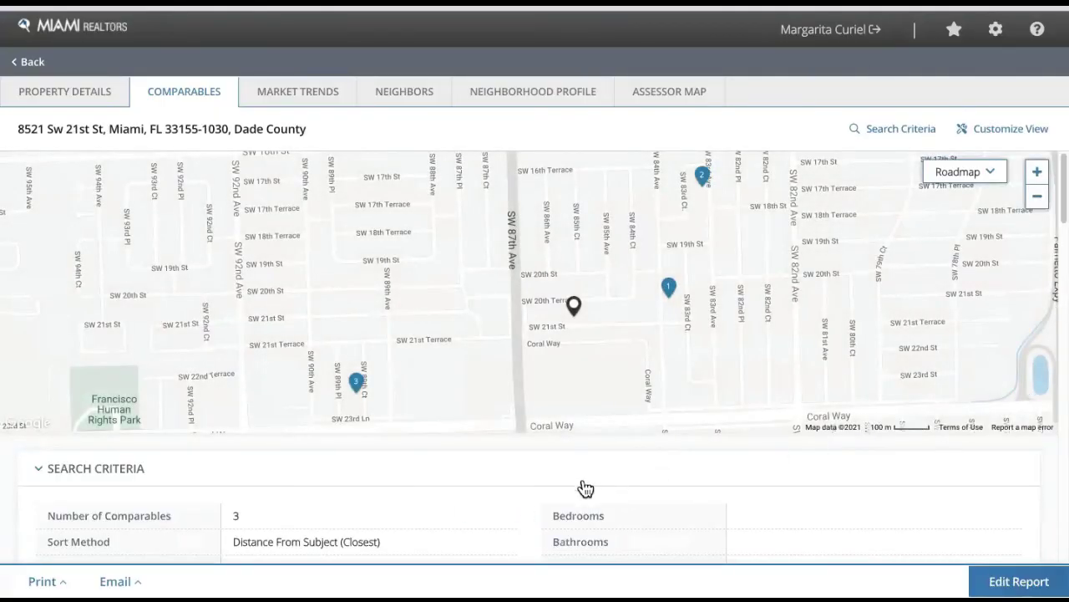
pyautogui.scroll(-3, 585, 489)
pyautogui.scroll(-3, 431, 398)
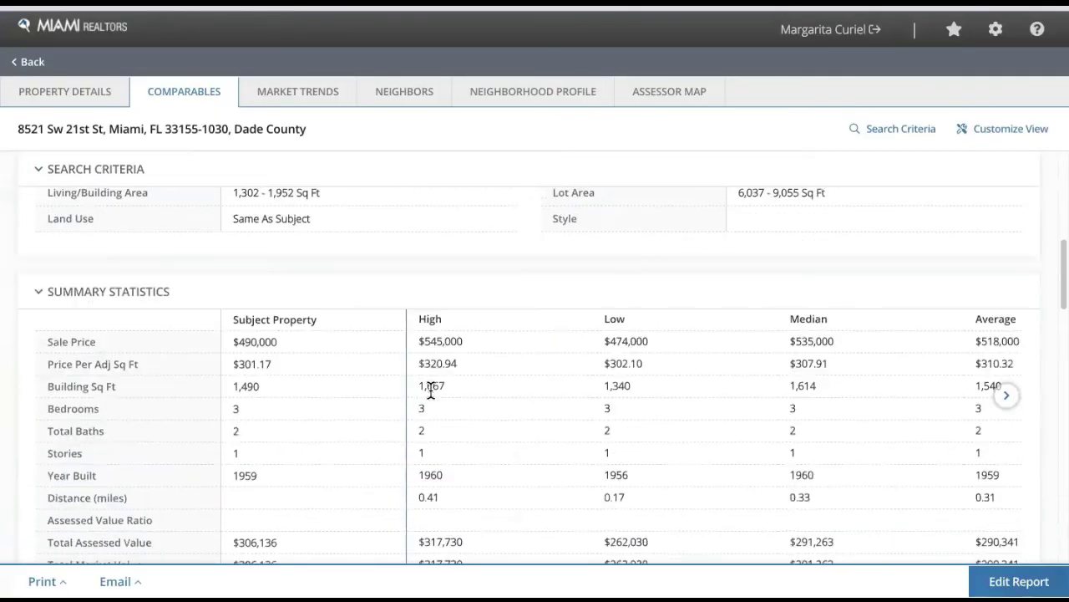
pyautogui.scroll(-3, 874, 402)
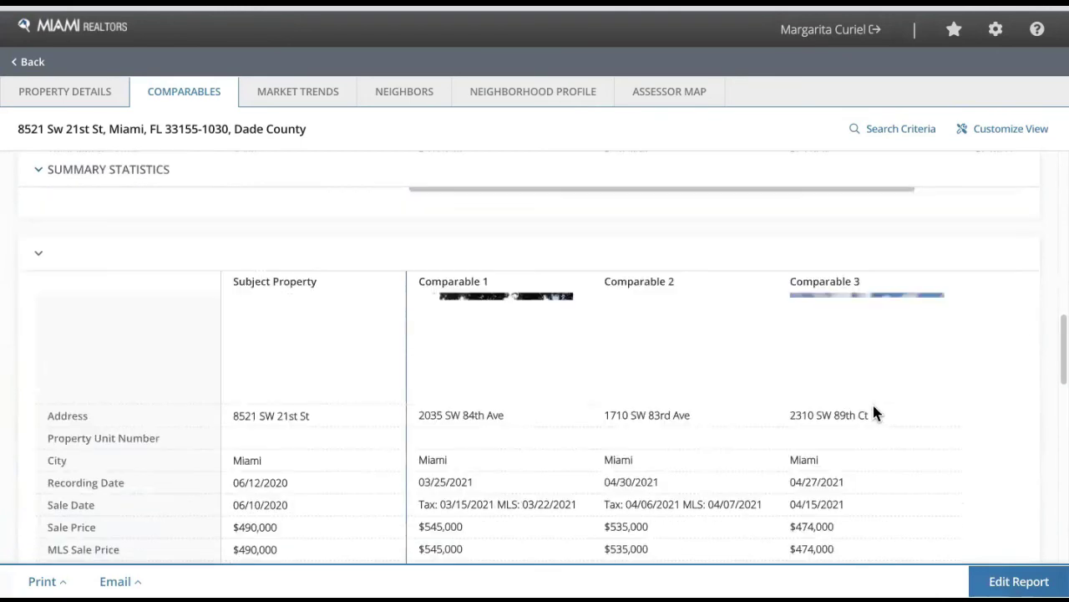
pyautogui.scroll(-1, 944, 388)
pyautogui.scroll(-10, 960, 398)
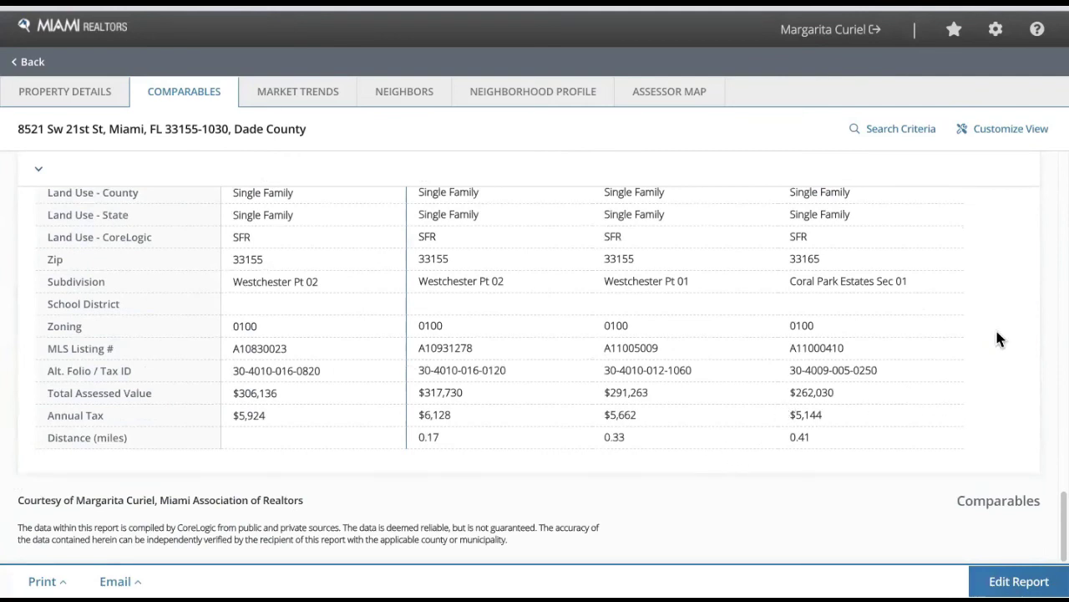
pyautogui.click(42, 580)
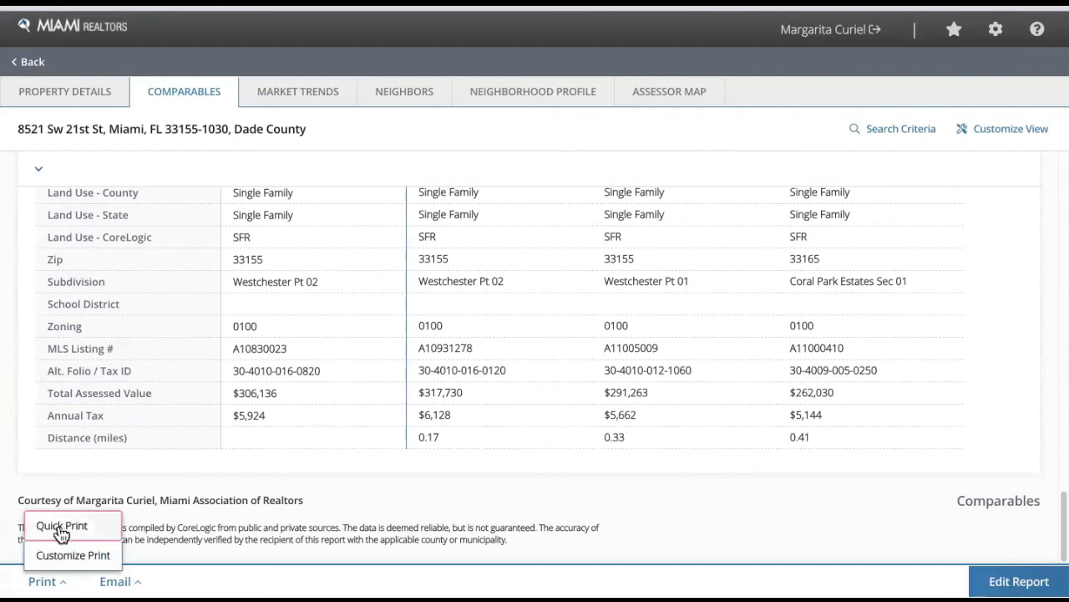
pyautogui.click(116, 581)
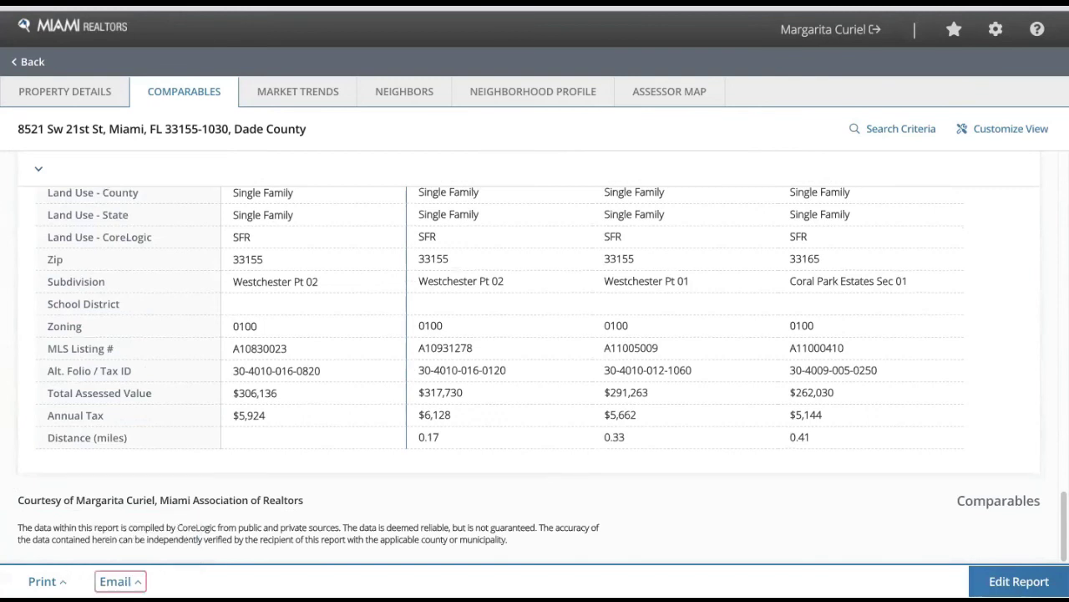
pyautogui.click(48, 579)
pyautogui.click(62, 526)
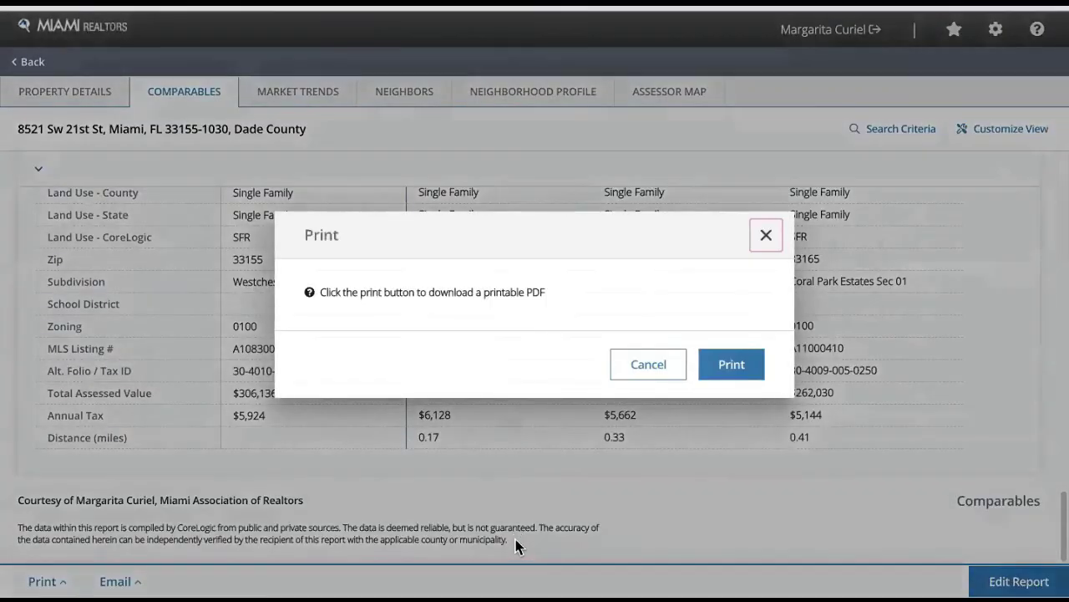
# - Download the report as a PDF and page through both pages in Chrome, ending on page 1
pyautogui.click(731, 364)
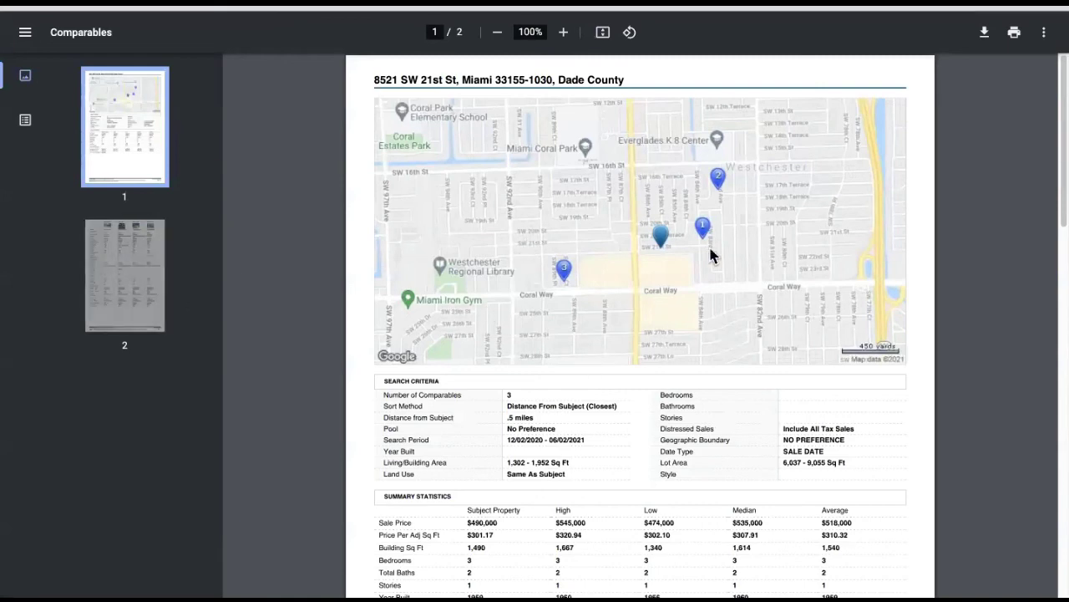
pyautogui.scroll(-8, 740, 423)
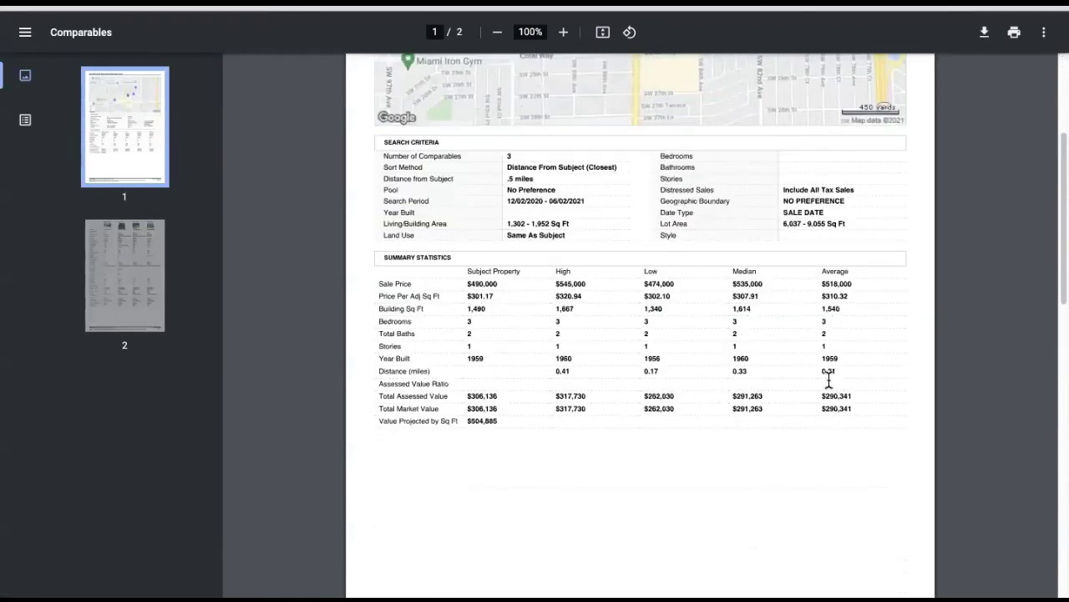
pyautogui.scroll(-4, 802, 389)
pyautogui.scroll(-1, 883, 241)
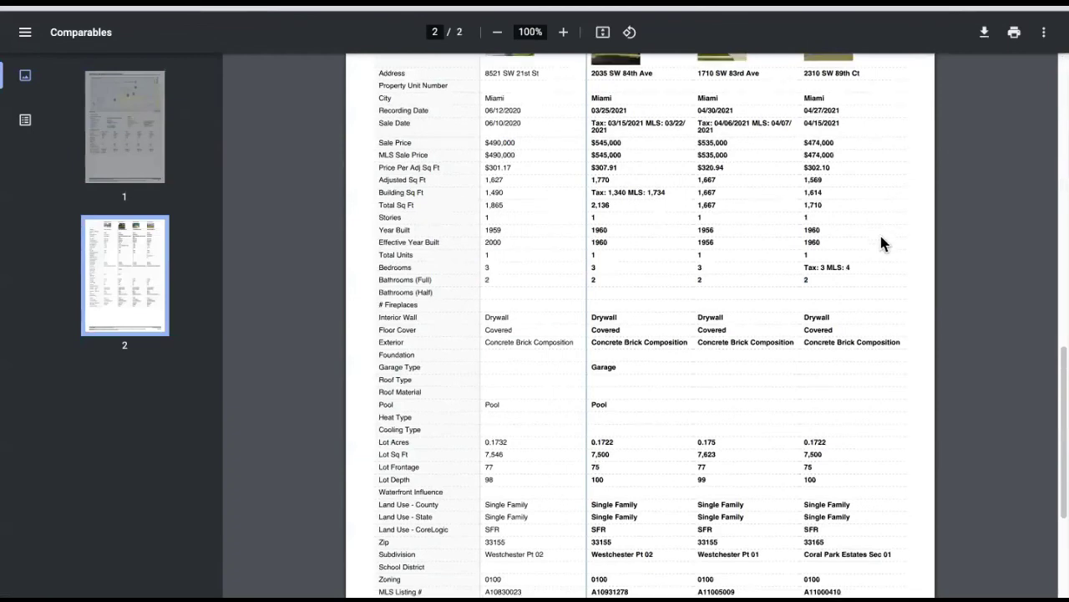
pyautogui.scroll(-3, 879, 240)
pyautogui.scroll(15, 876, 247)
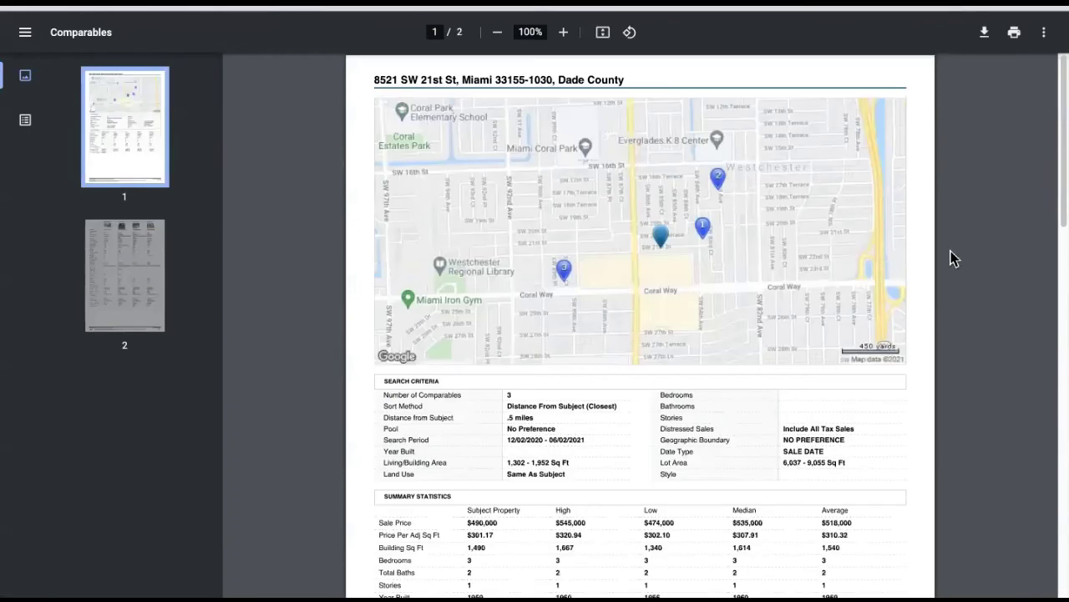